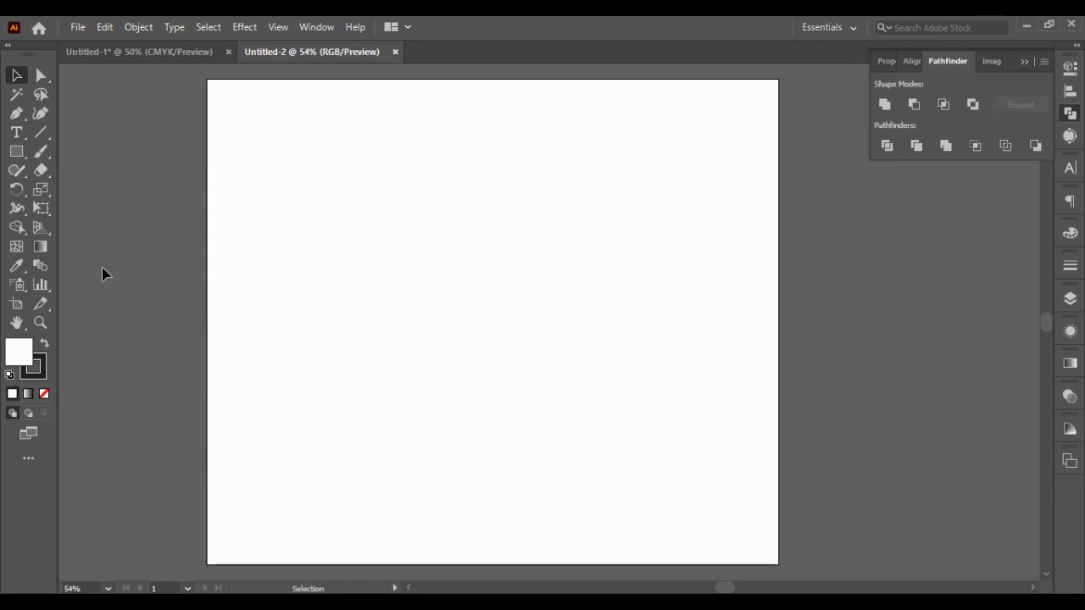
- Draw a rectangle about 651 by 432 px in the middle of the artboard with a black fill and no stroke
click(16, 153)
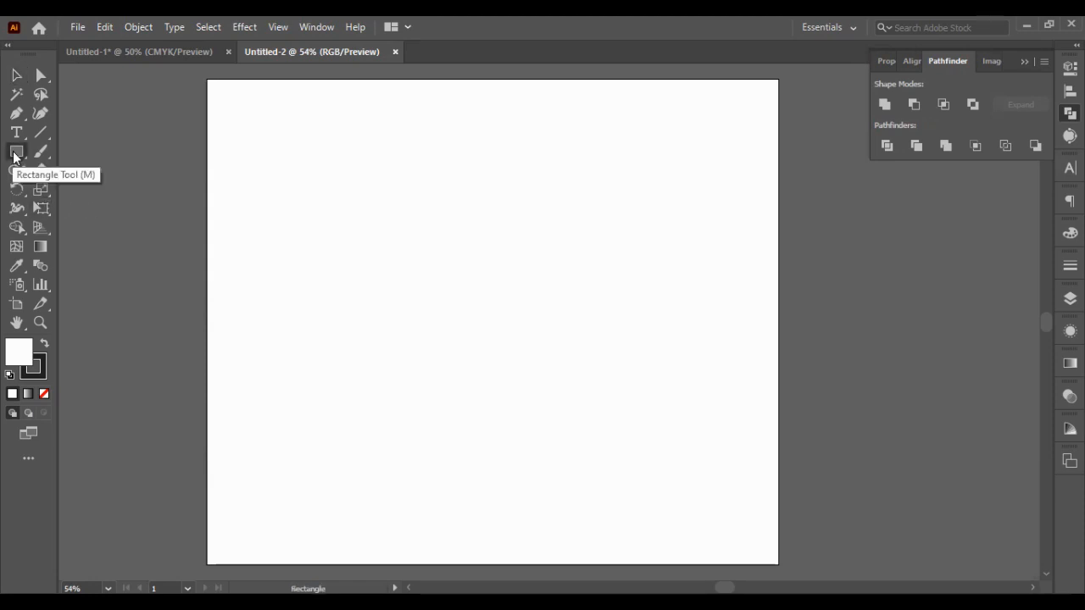
drag(310, 194, 683, 439)
key(v)
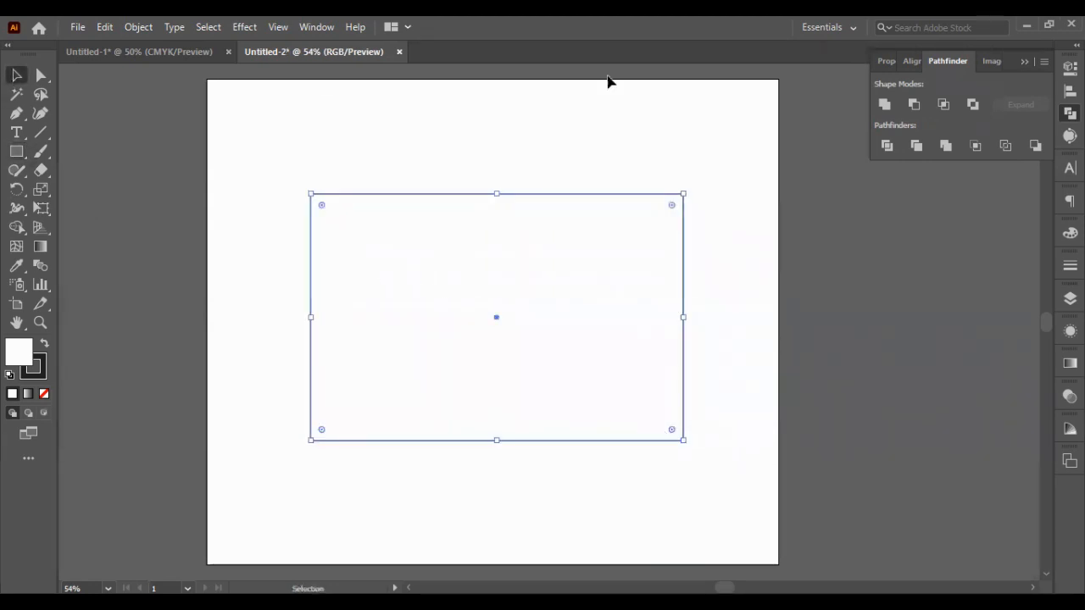
click(44, 344)
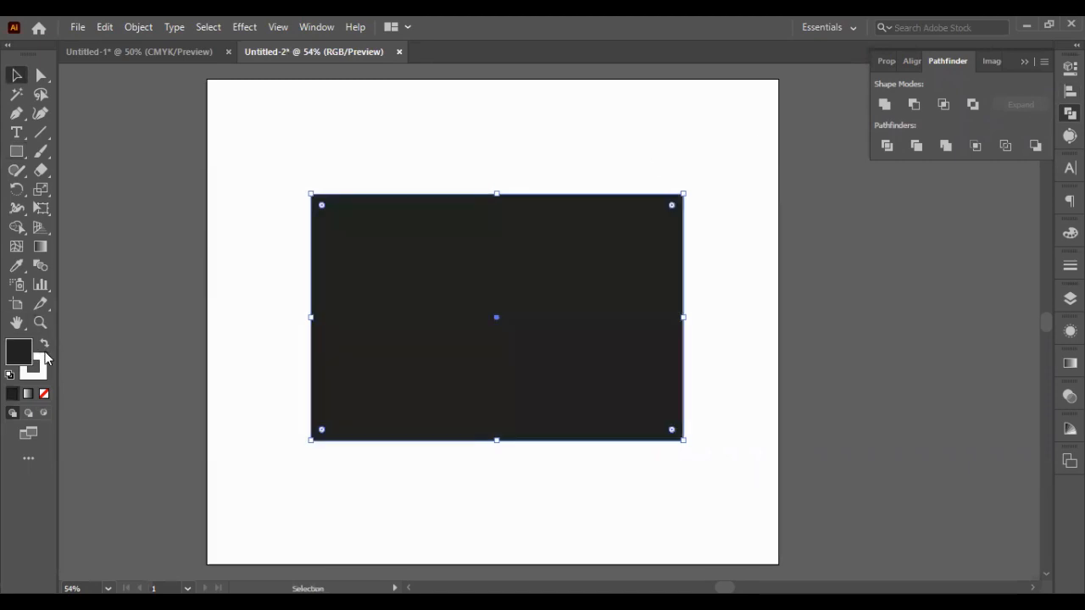
click(45, 370)
click(44, 394)
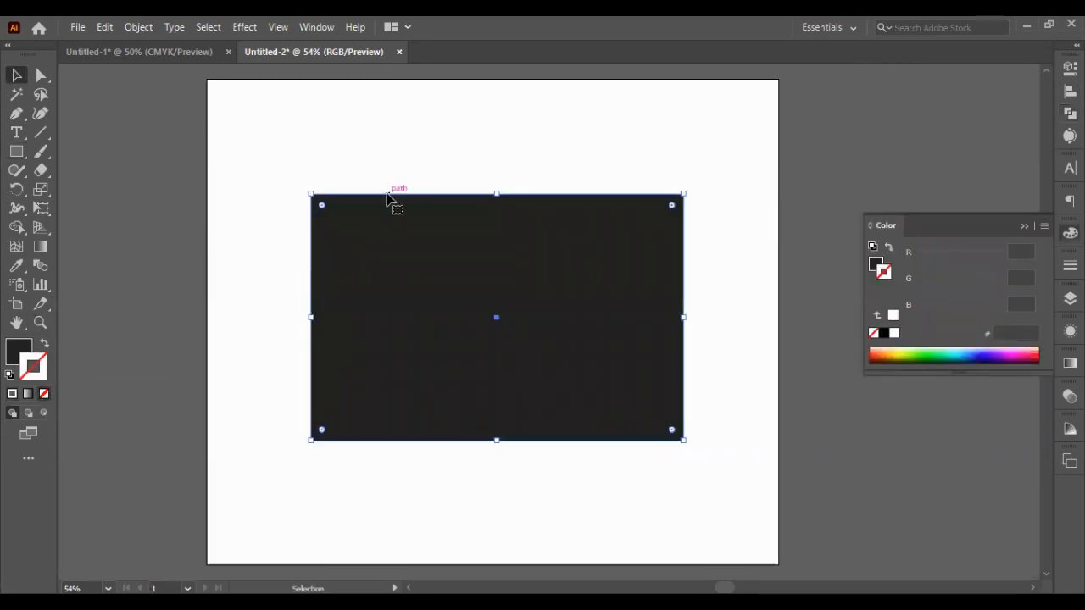
- Set the black rectangle's size to 700 px wide and 450 px high, without constraining the proportions
click(1069, 91)
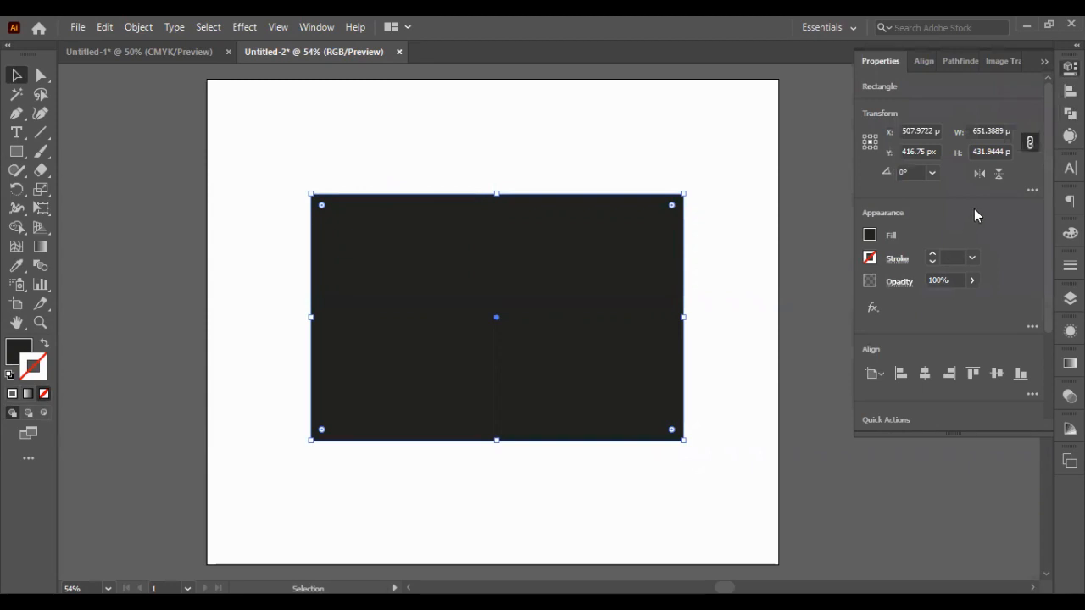
click(985, 128)
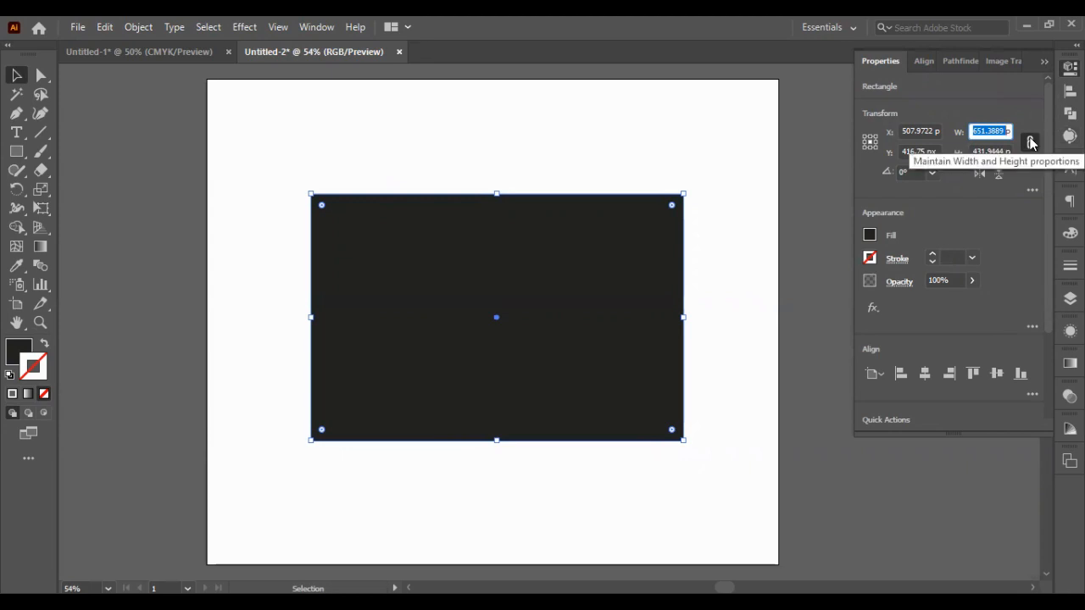
text(700)
key(Return)
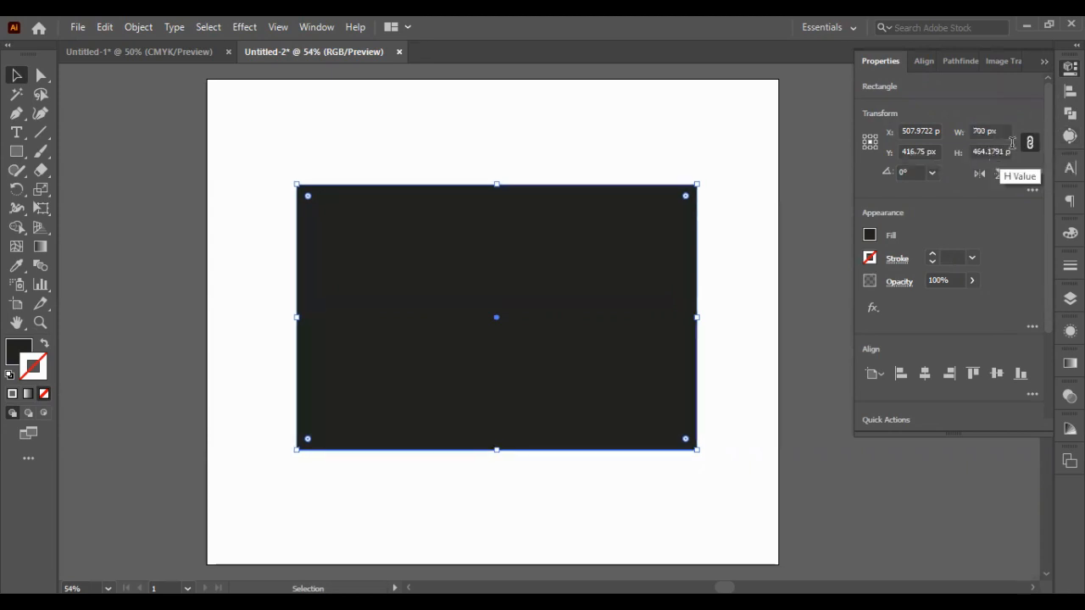
click(1030, 142)
click(986, 152)
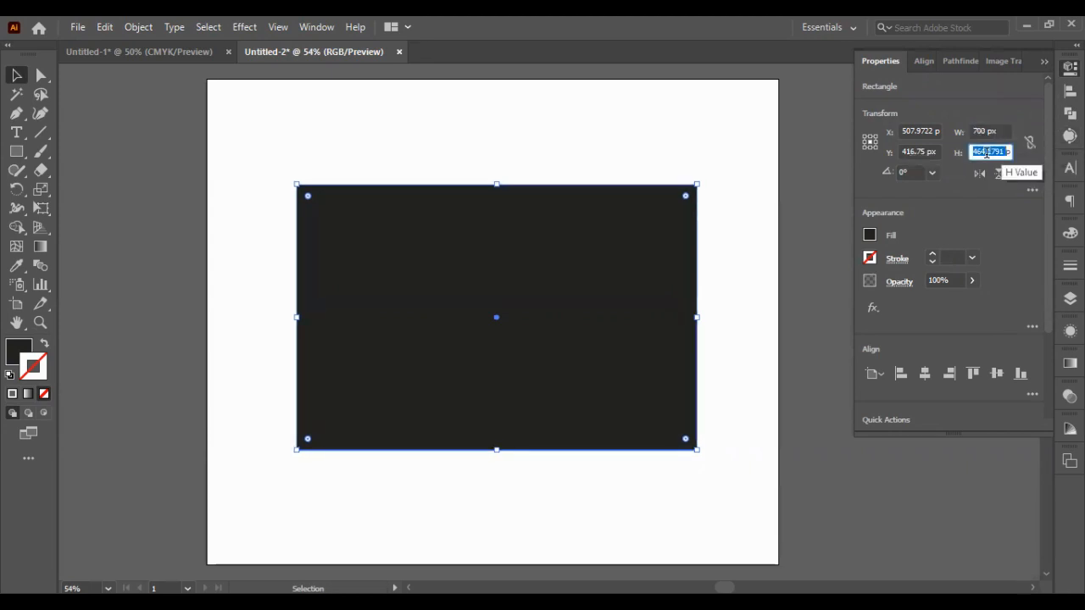
text(450)
key(Return)
click(707, 145)
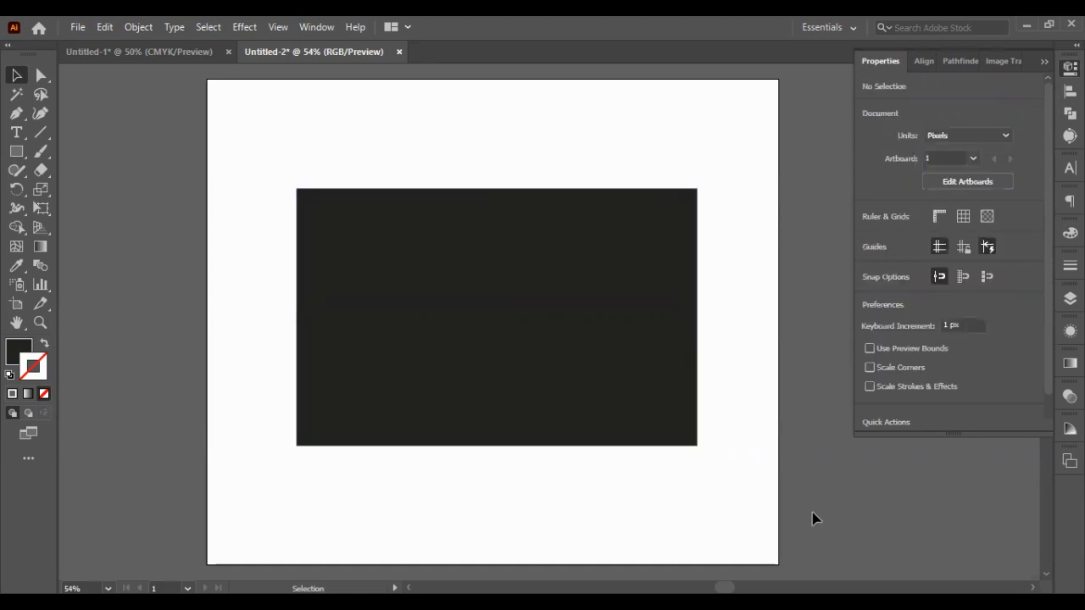
- Centre the black rectangle horizontally and vertically on the artboard
drag(534, 271, 516, 256)
click(925, 374)
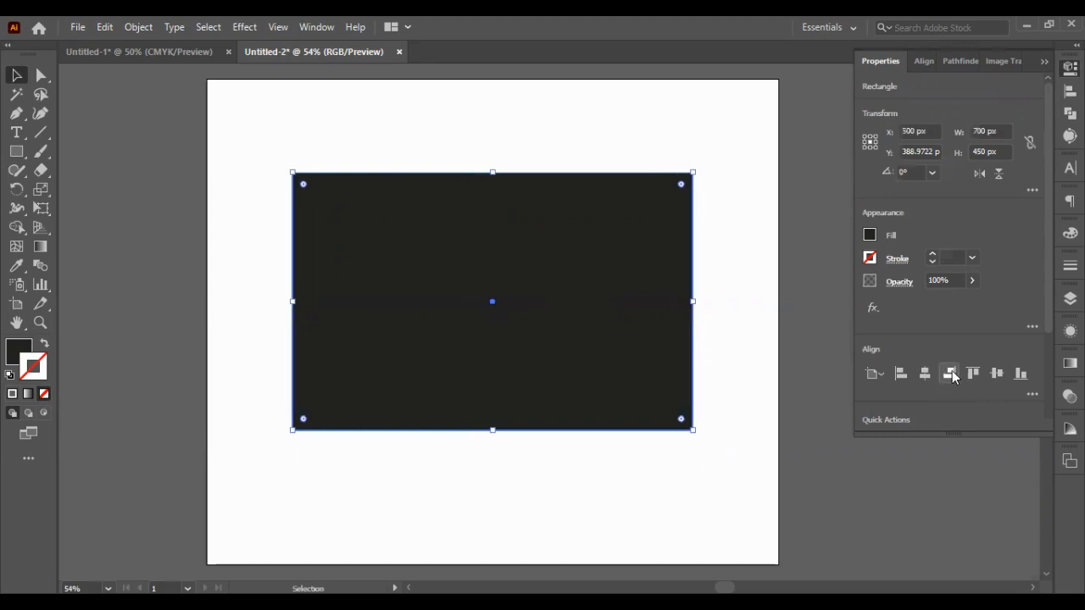
click(997, 374)
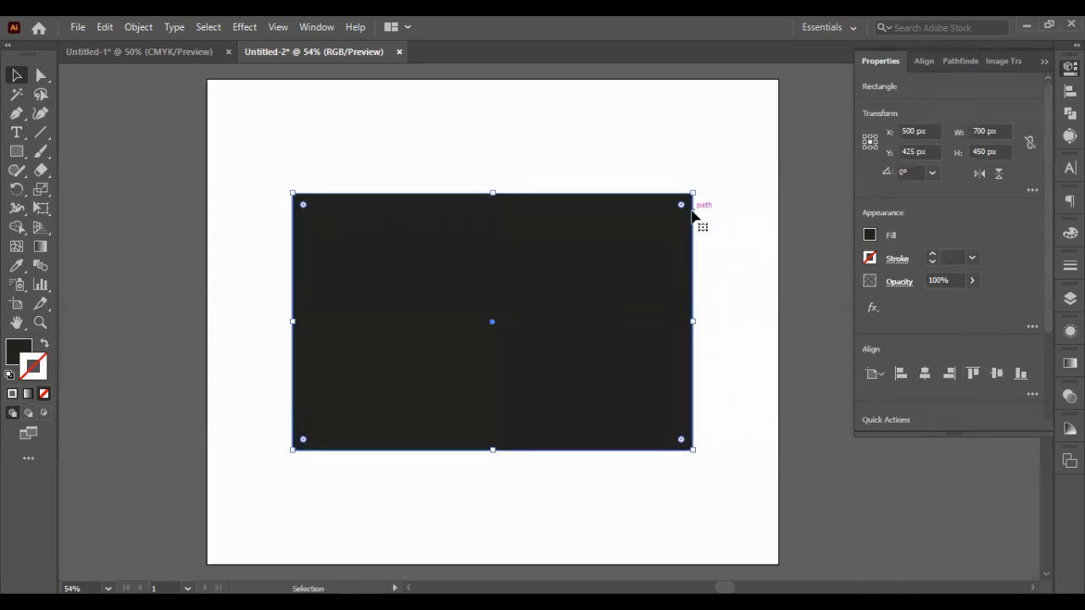
- Round all four corners of the black rectangle evenly to give it a bank card shape
drag(683, 206, 687, 206)
click(690, 130)
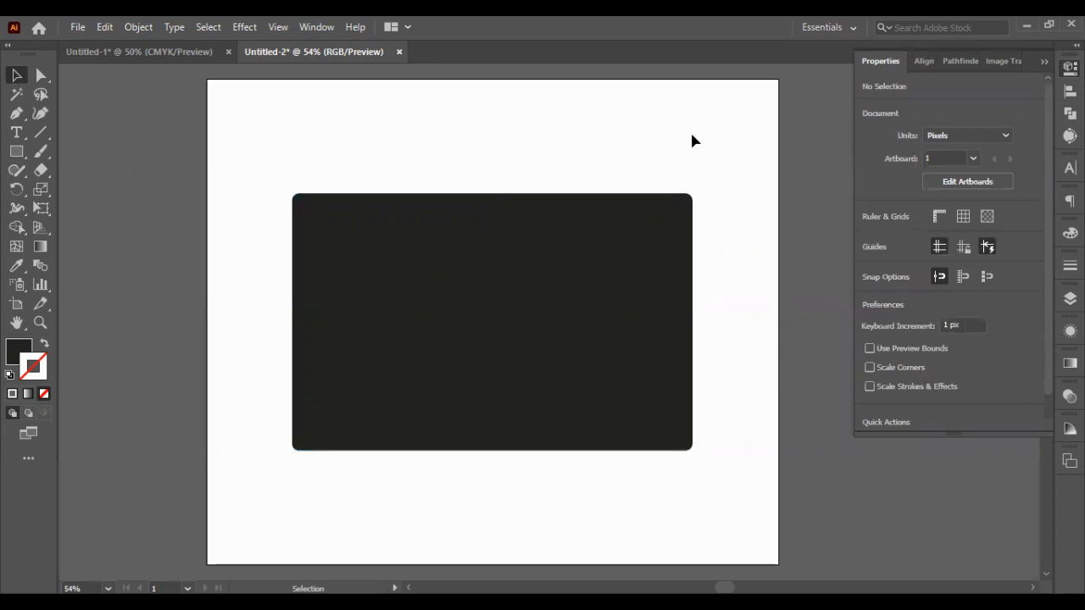
click(687, 216)
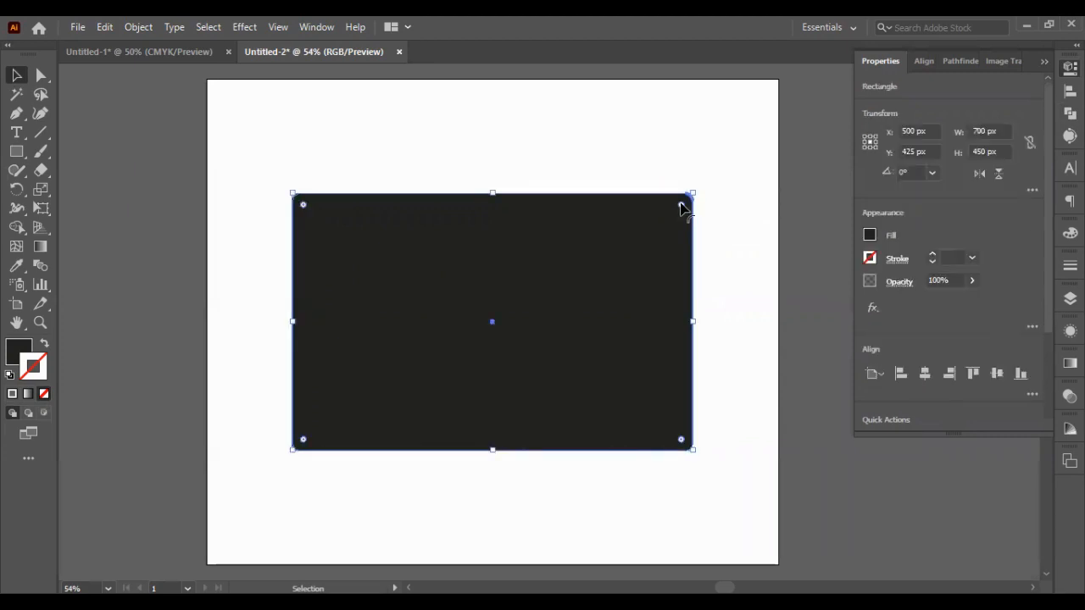
drag(682, 207, 675, 214)
click(736, 143)
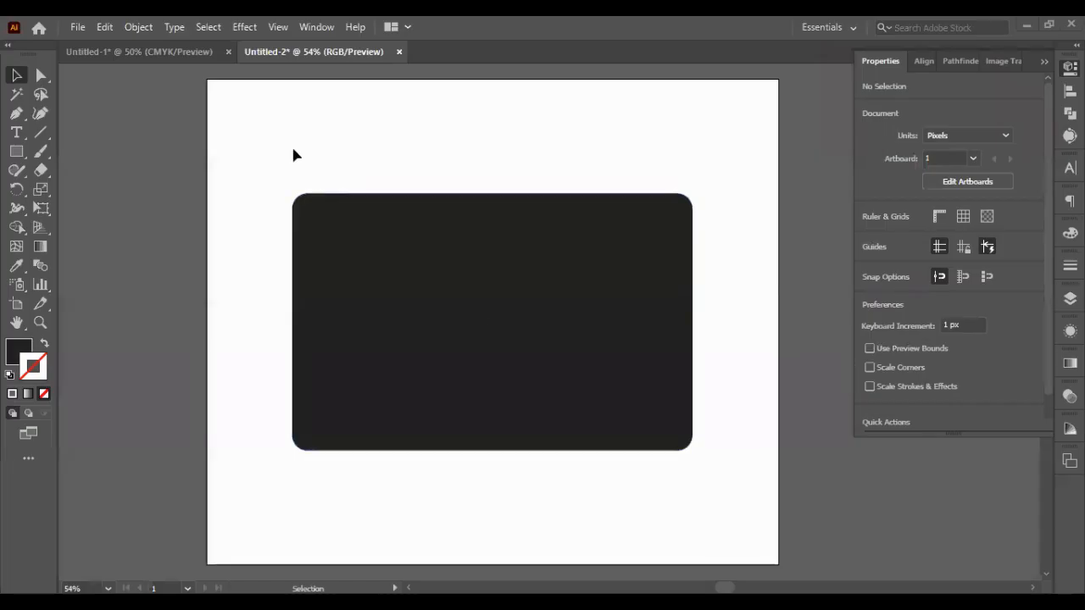
- Copy the standalone VISA logo from the Untitled-1 document and paste it into Untitled-2
click(178, 59)
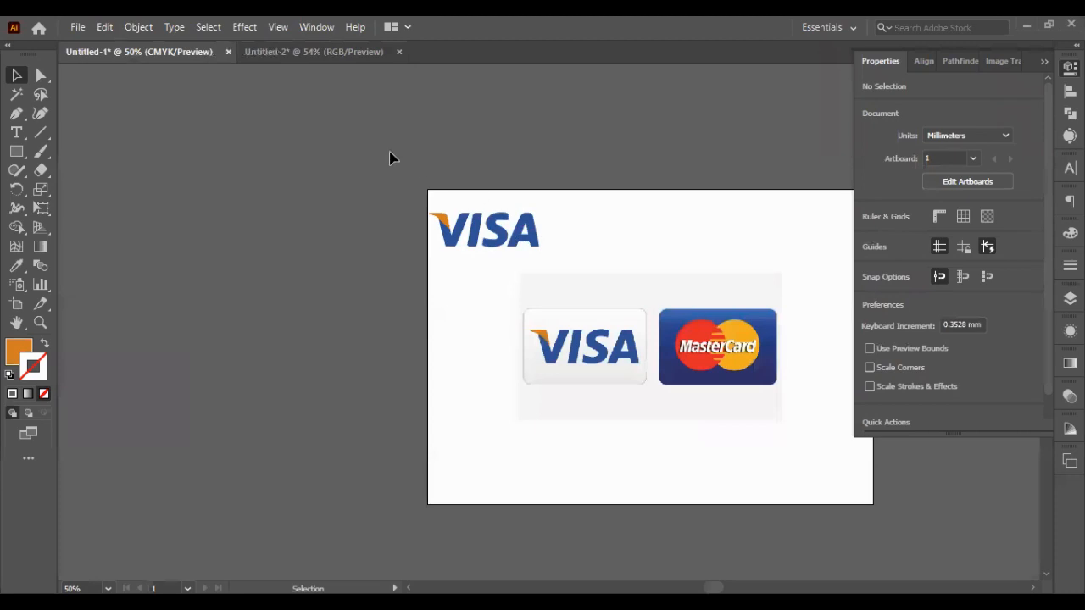
drag(390, 156, 619, 255)
key(a)
key(ctrl+c)
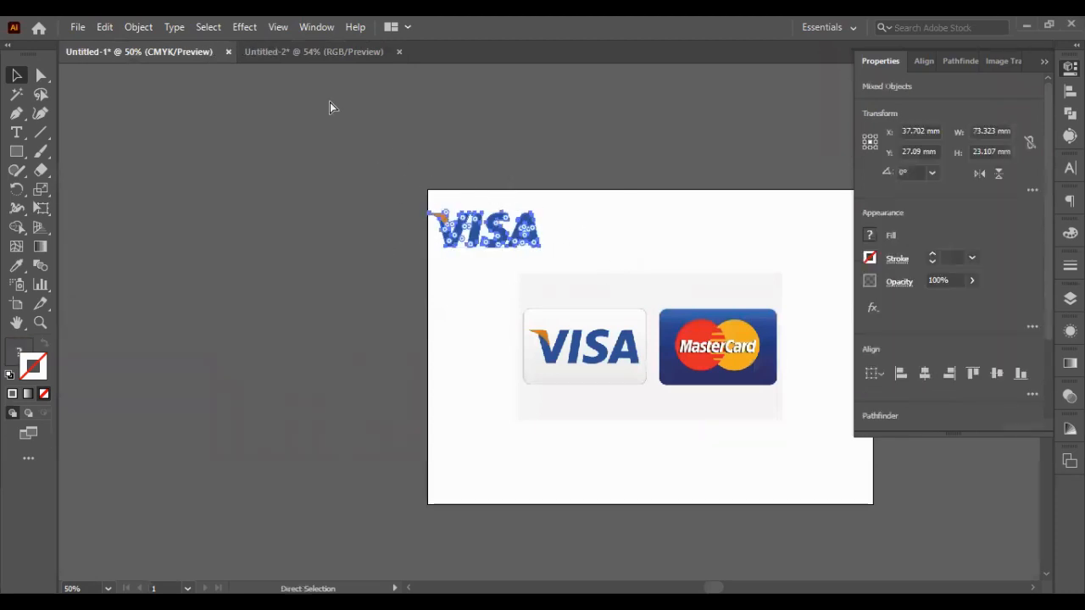
click(291, 51)
key(ctrl+v)
key(v)
drag(537, 301, 586, 136)
click(656, 108)
key(ctrl+z)
key(v)
drag(514, 127, 678, 267)
shift+click(636, 293)
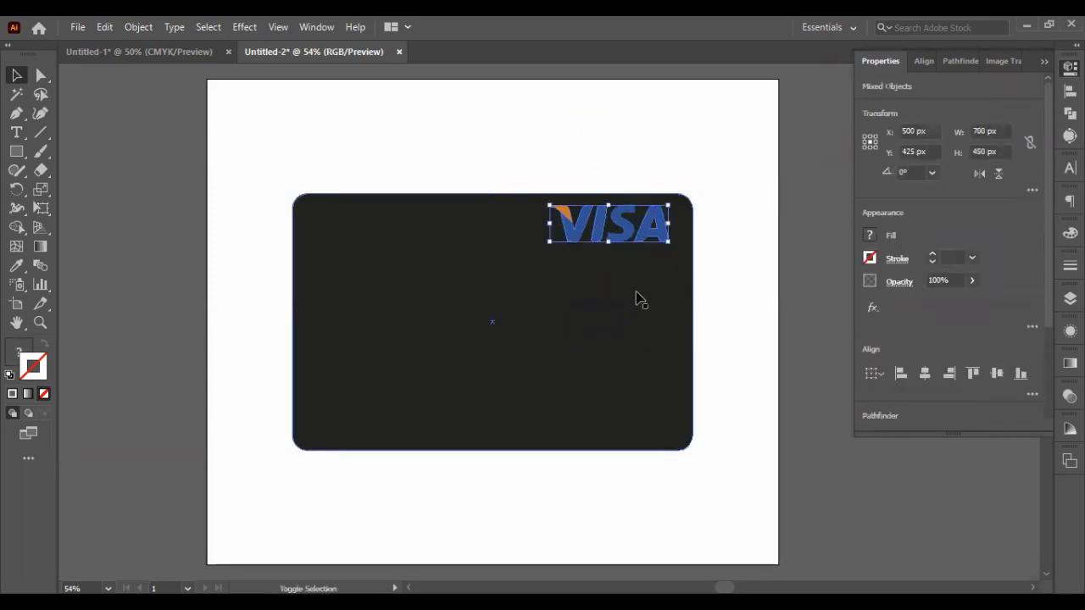
drag(624, 227, 614, 151)
key(ctrl+z)
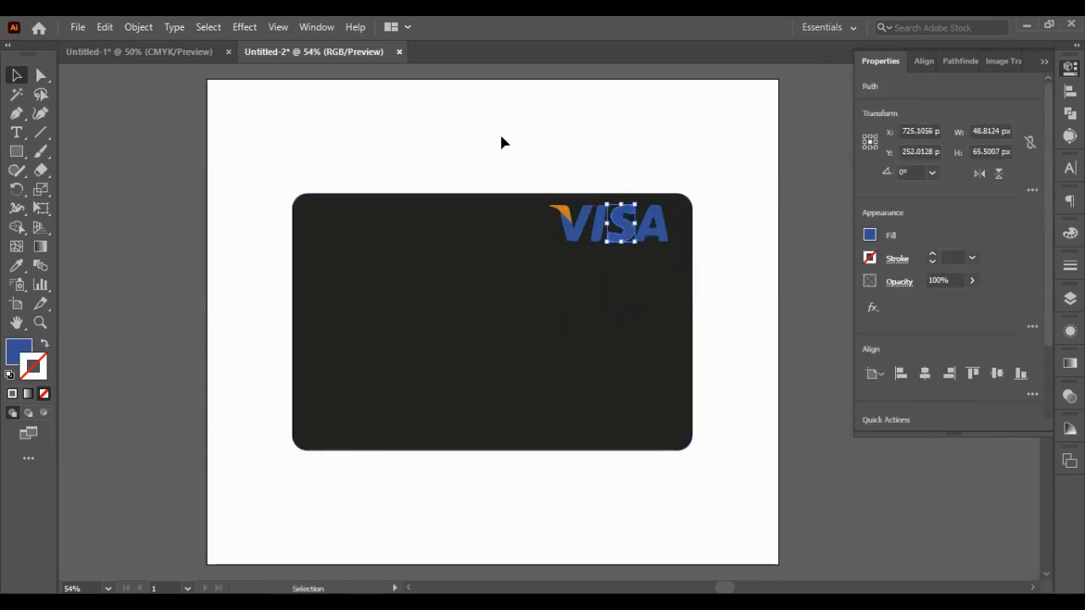
- Group all parts of the VISA logo, without the card, and move the logo above the card's upper right corner
drag(450, 126, 737, 330)
shift+click(574, 342)
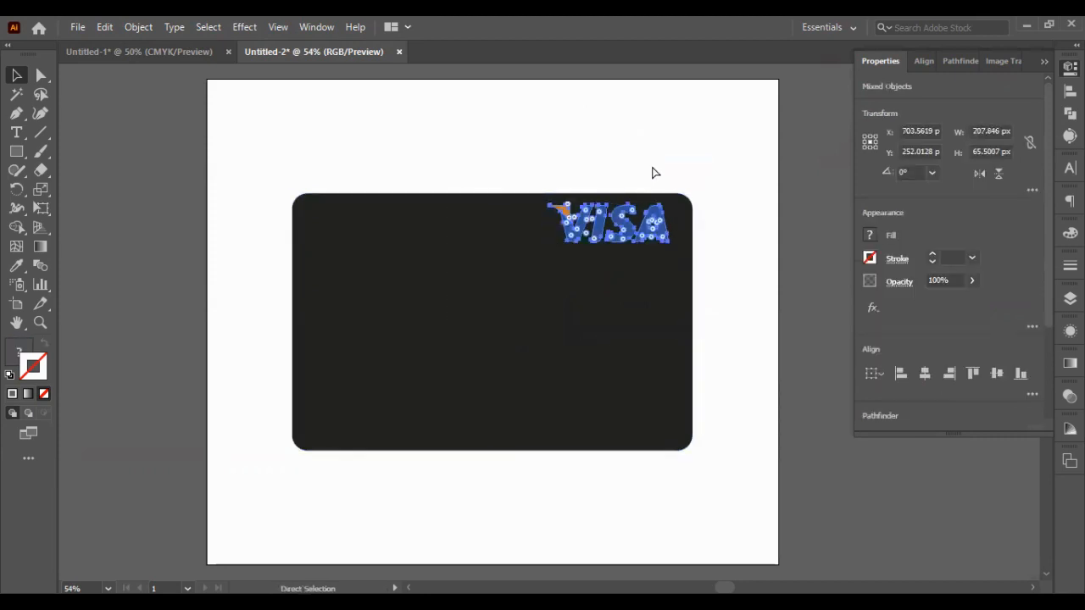
key(ctrl+g)
drag(603, 228, 667, 136)
- Place a duplicate of the black card off the artboard, to the left of it
click(285, 172)
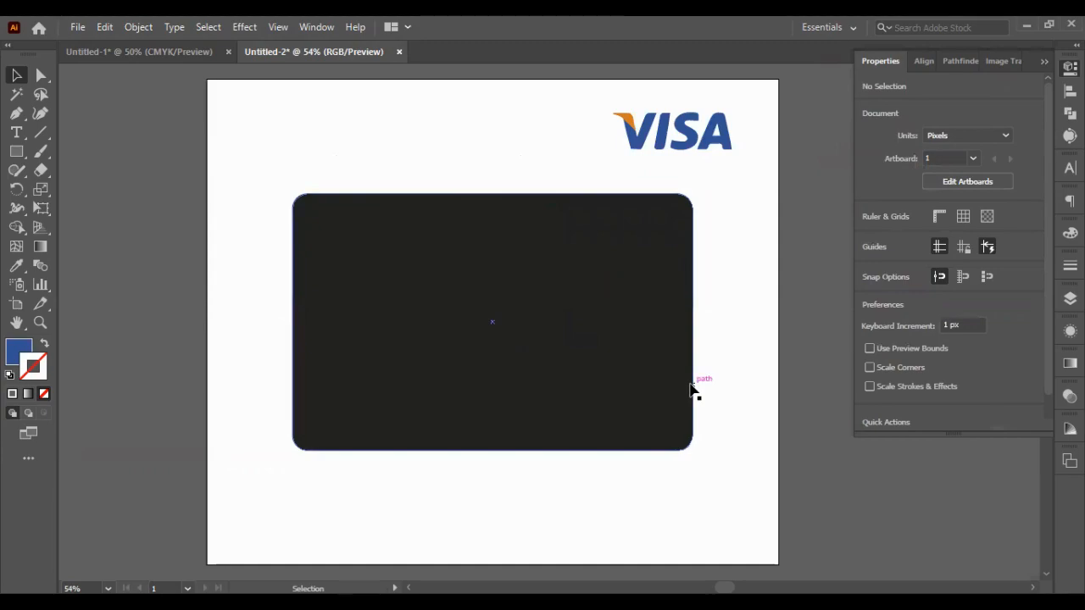
drag(415, 296, 92, 227)
click(231, 237)
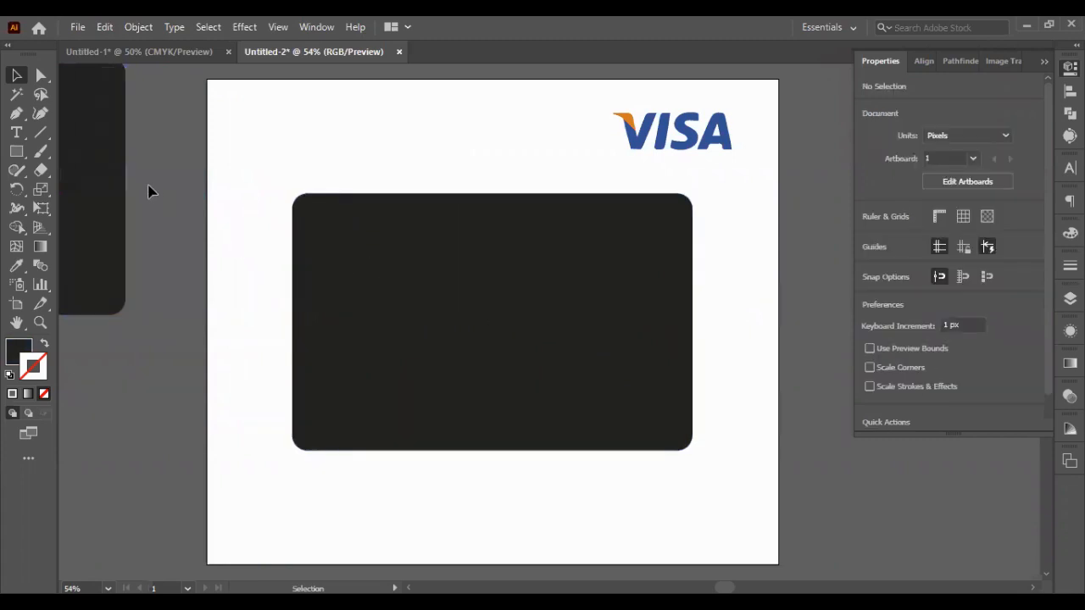
- Draw a black strip about 782 by 83 px, wider than the card, and place it centred just above the card
click(16, 151)
drag(273, 186, 720, 233)
key(v)
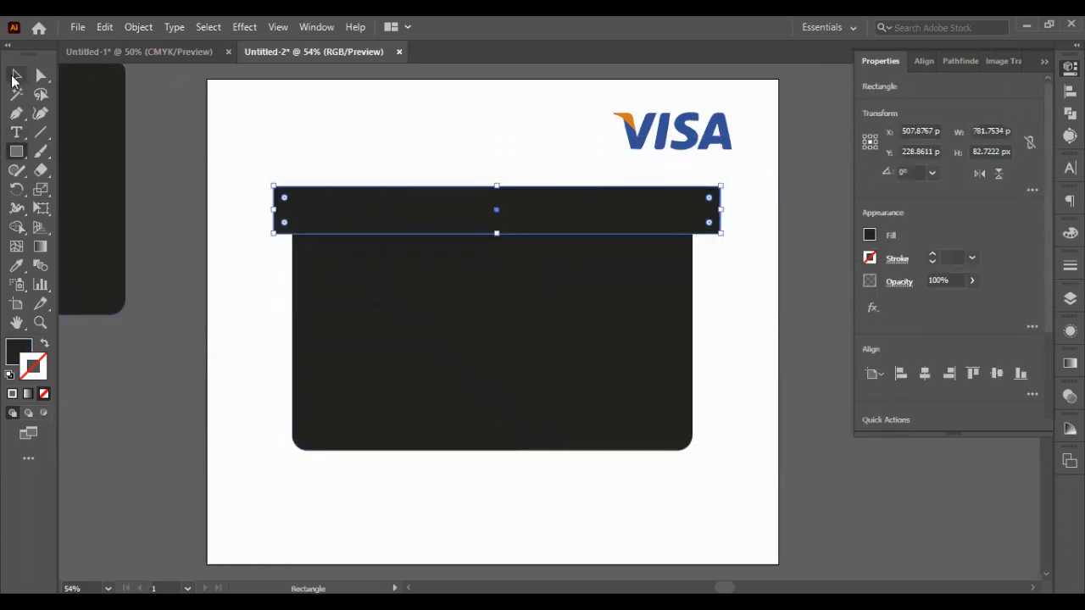
drag(620, 208, 612, 162)
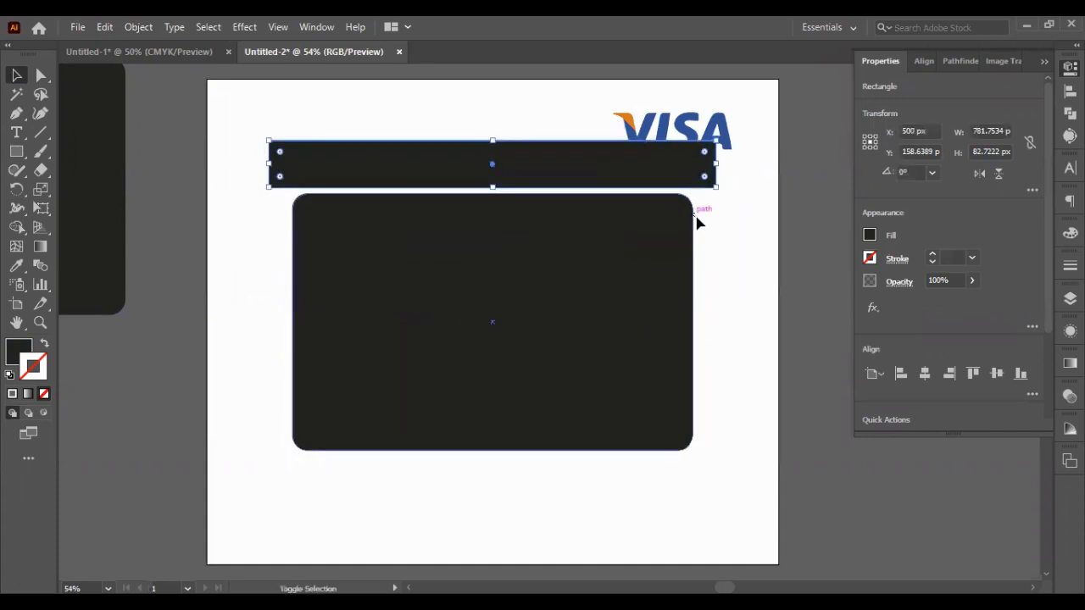
click(723, 225)
- Nudge the black strip down over the card's top edge until its centre is at about Y 228.6 px
click(663, 174)
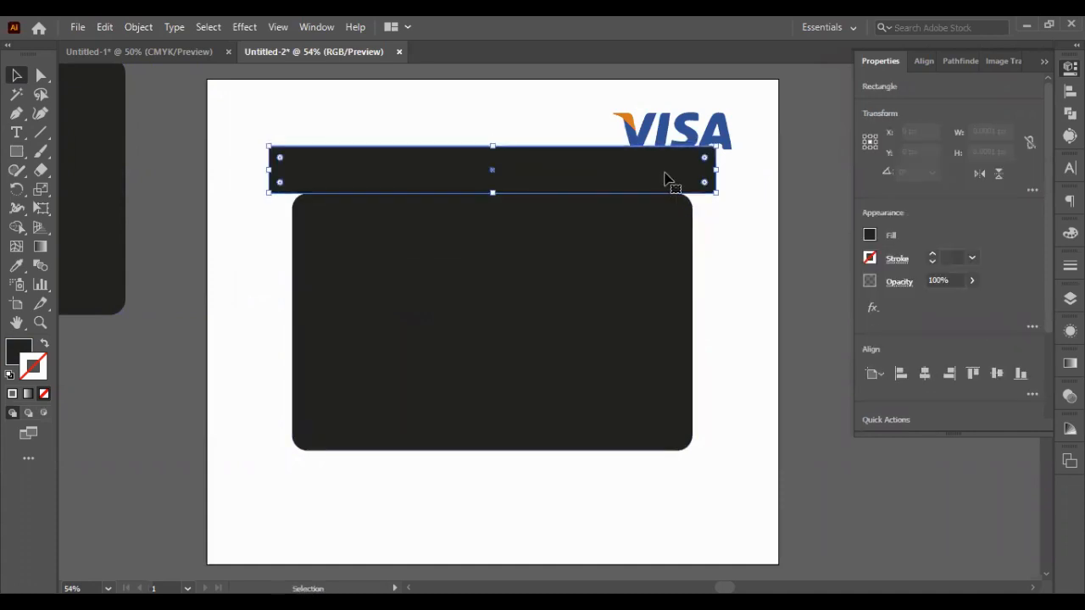
key(Down)
key(shift+Down)
key(shift+Down)
key(shift+Down)
key(shift+Down)
key(shift+Down)
key(shift+Down)
key(shift+Down)
key(shift+Down)
key(shift+Down)
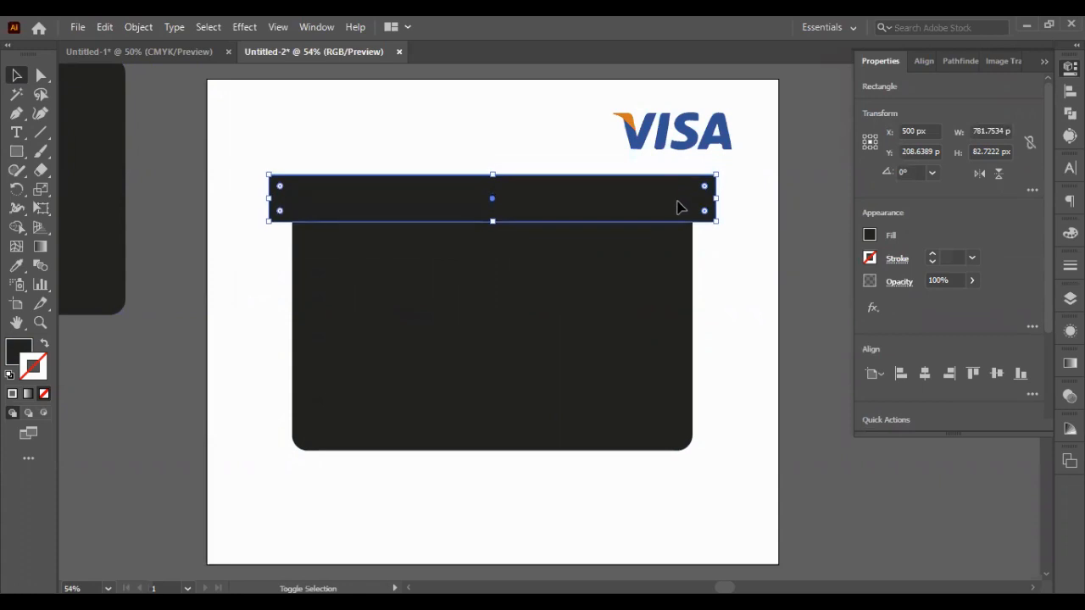
key(shift+Down)
key(shift+Down)
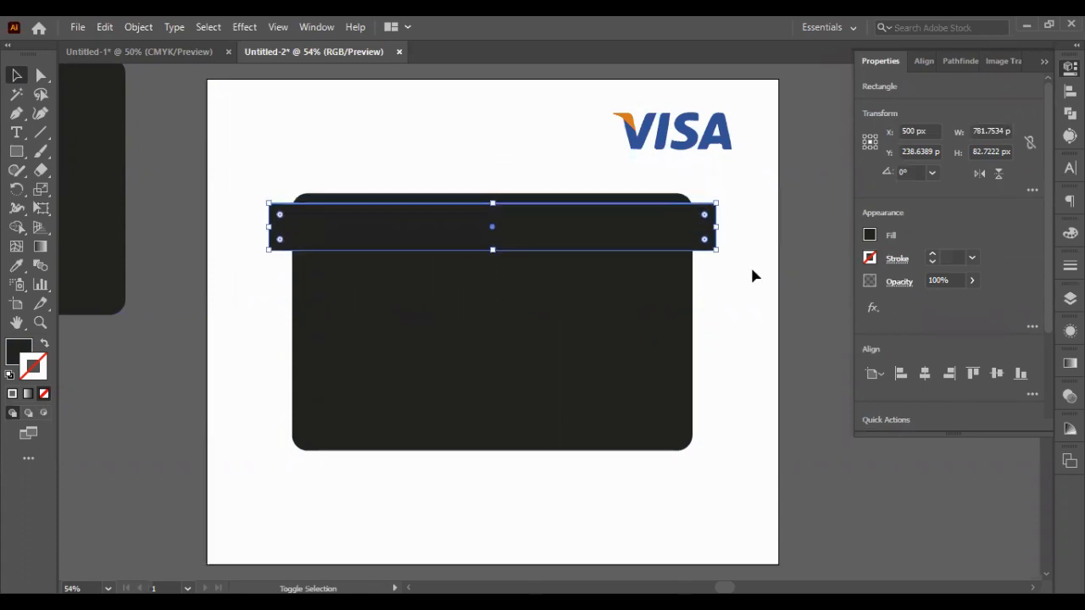
key(shift+Up)
key(shift+Up)
key(shift+Up)
key(shift+Up)
key(shift+Up)
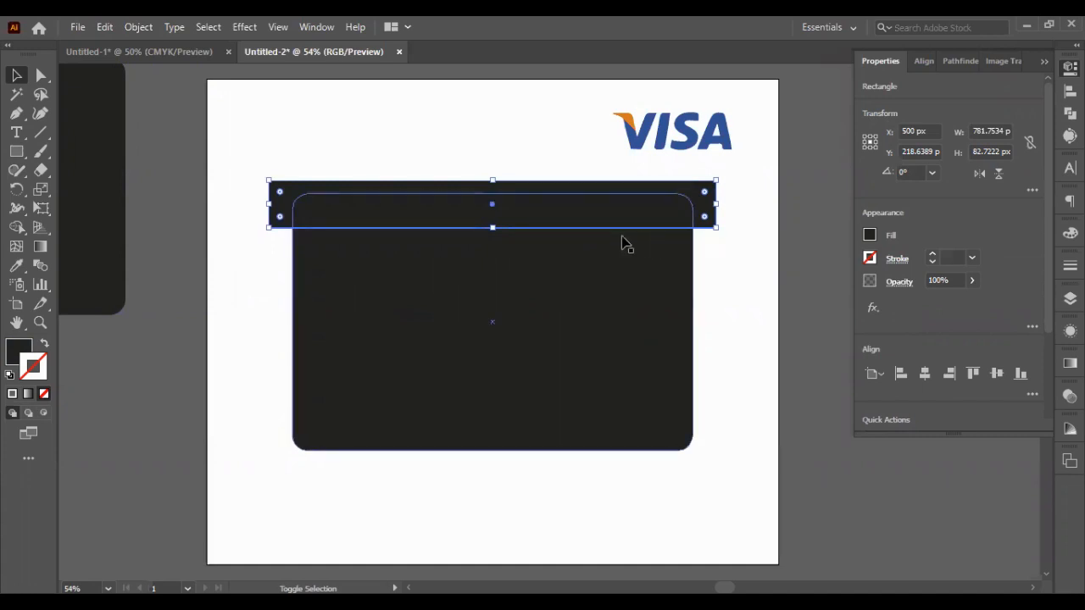
key(shift+Down)
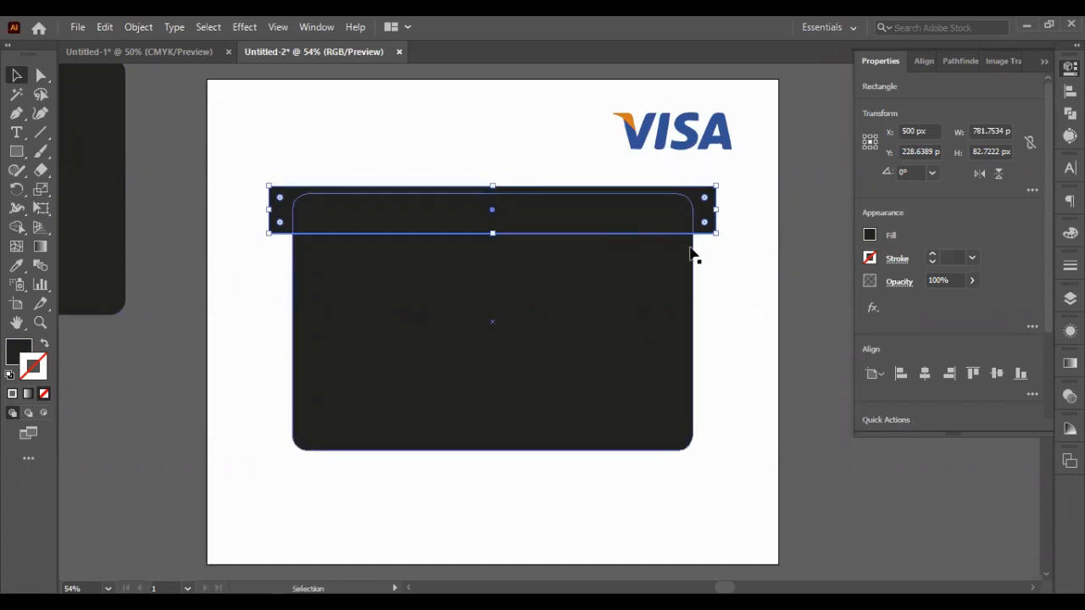
- Use Pathfinder on the strip and card to split the card into a top band and a body, without the strip's overhang
drag(757, 279, 624, 205)
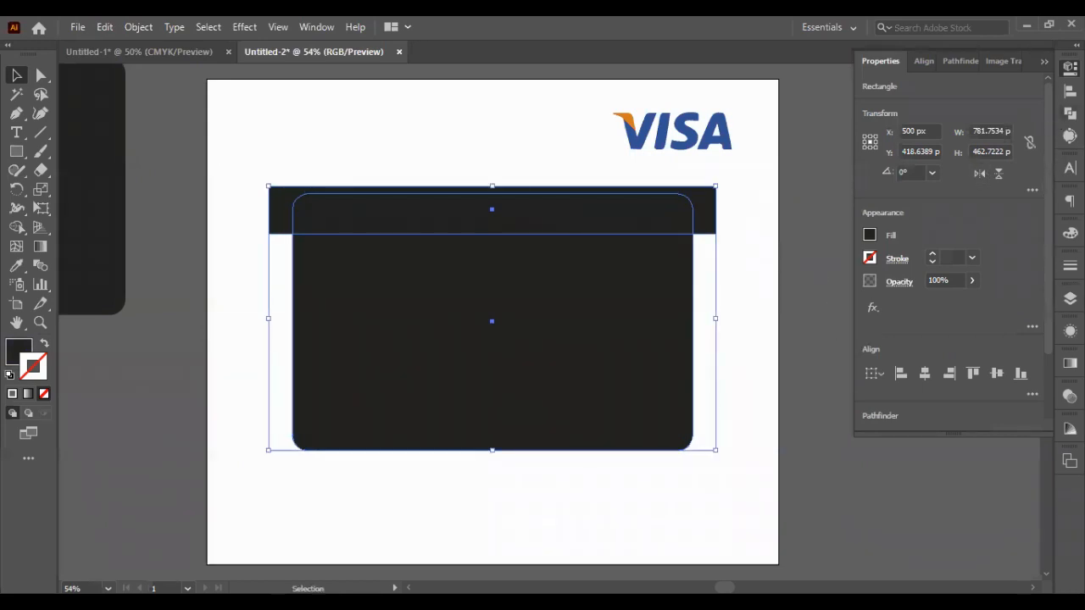
click(1069, 111)
click(915, 103)
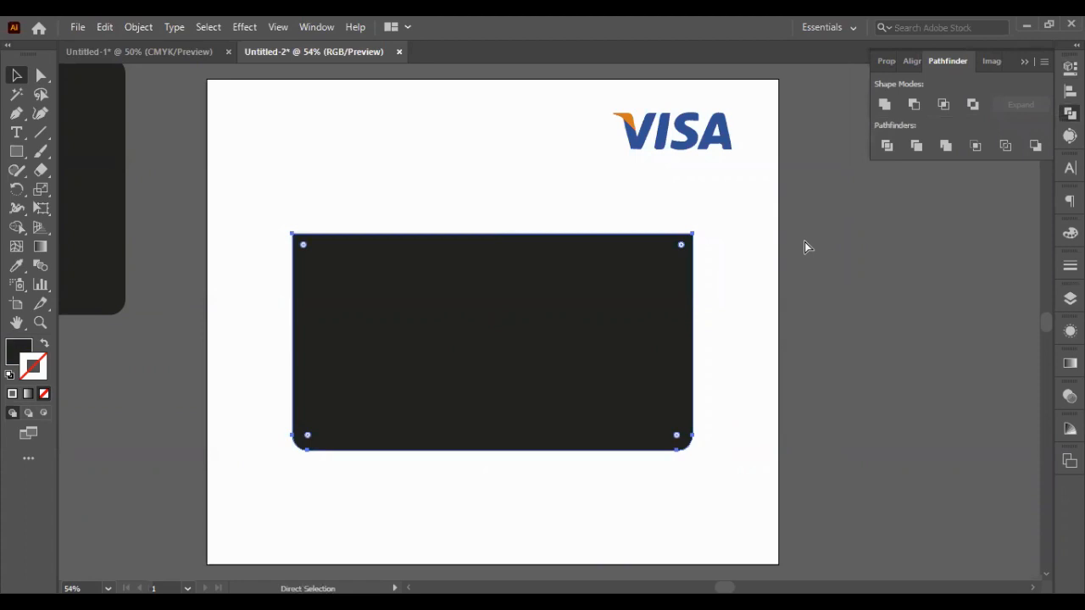
key(ctrl+z)
click(945, 103)
click(798, 328)
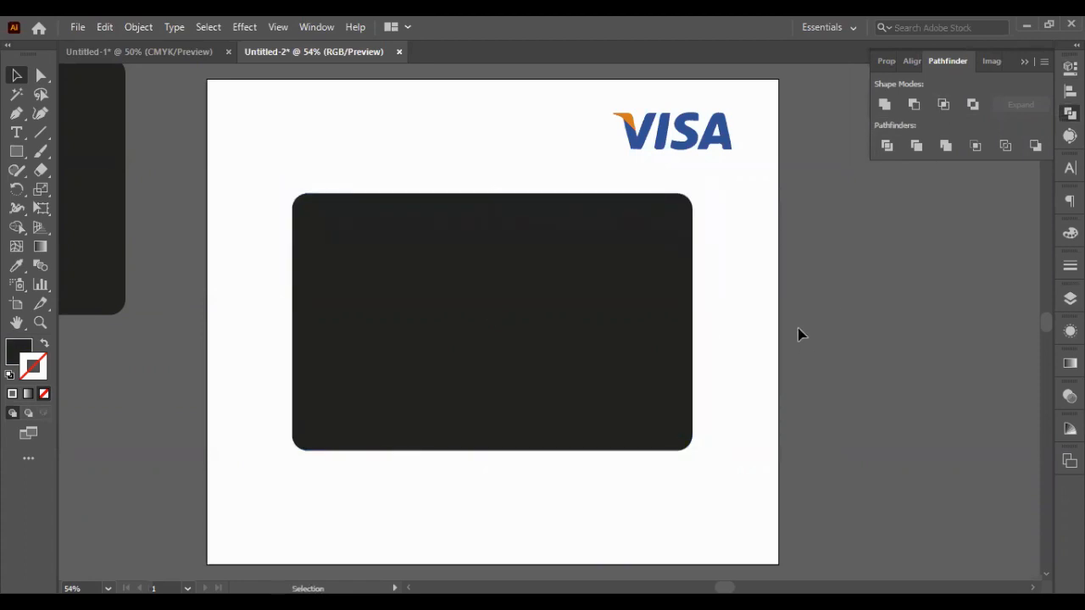
click(644, 302)
click(782, 386)
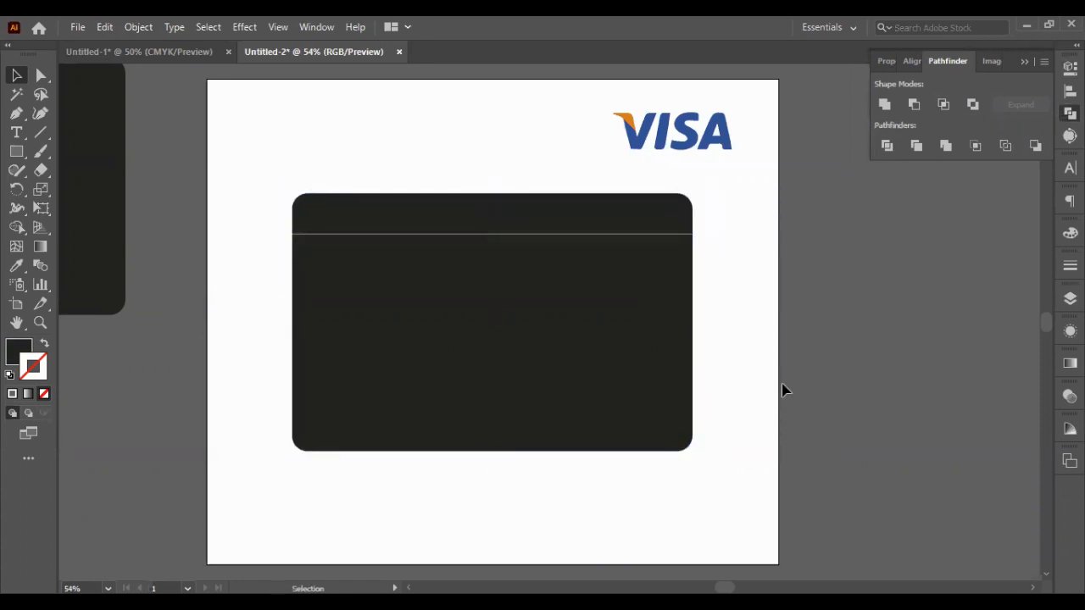
click(610, 382)
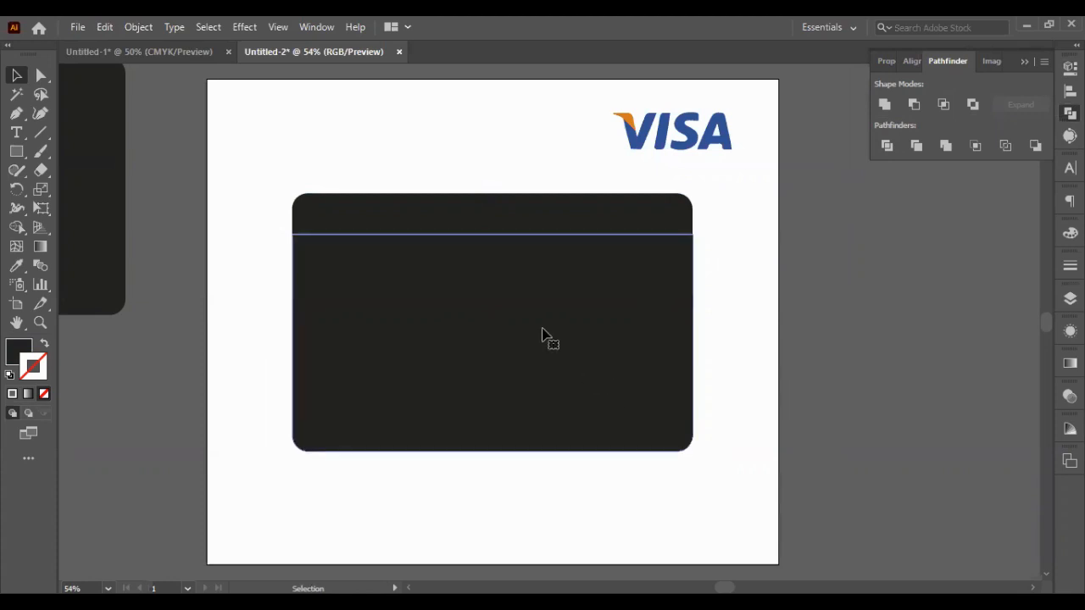
click(763, 250)
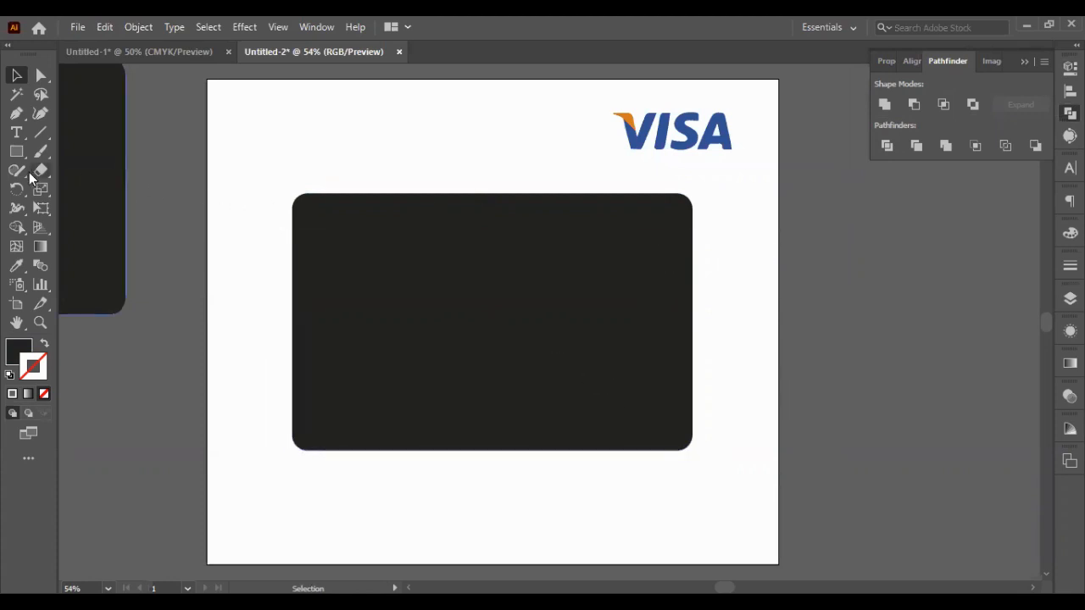
scroll(432, 212, up, 1)
scroll(432, 211, left, 1)
scroll(452, 216, right, 3)
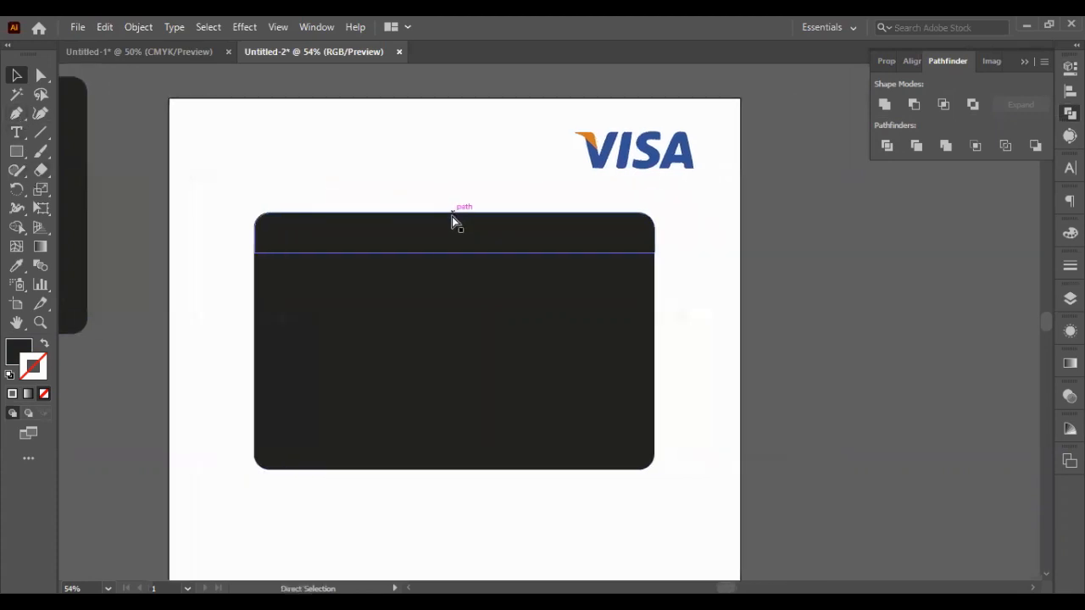
- Draw a horizontal line across the full width of the card through the middle of its top band, with a stroke and no fill
scroll(453, 223, up, 1)
click(16, 113)
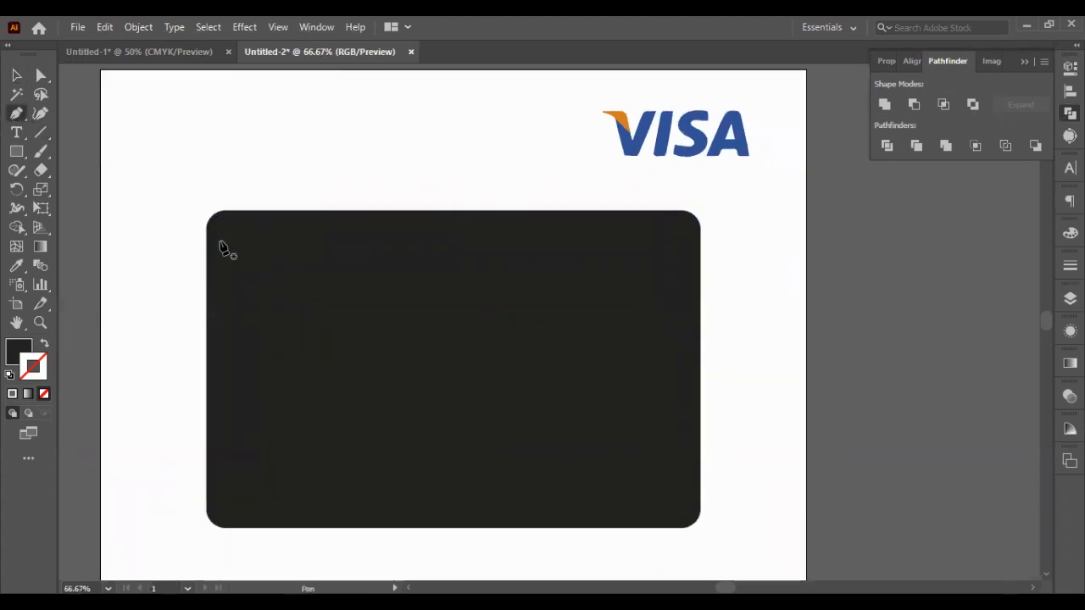
click(207, 235)
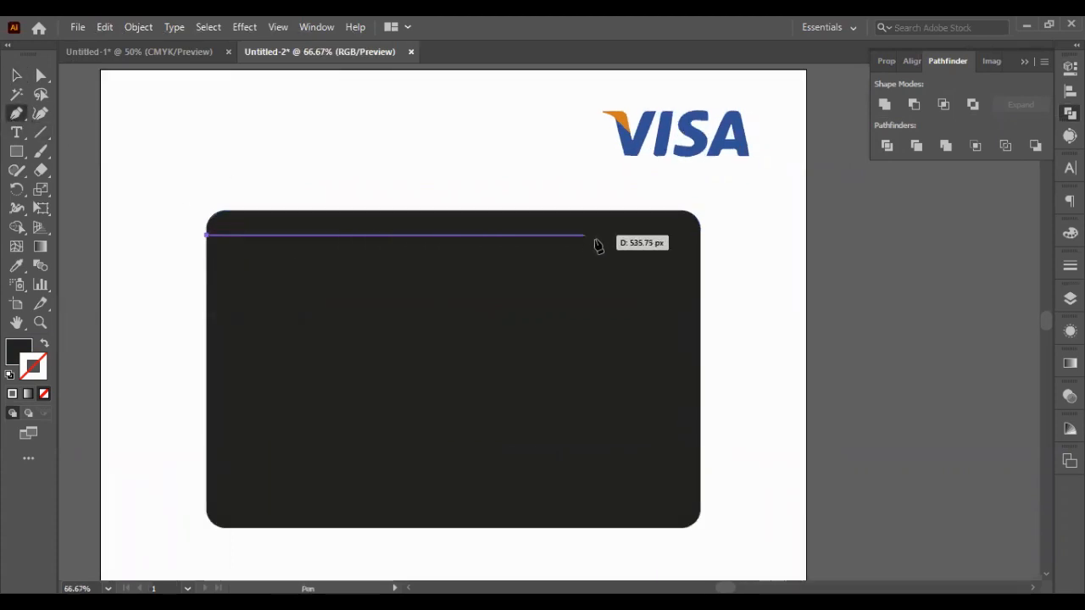
click(699, 235)
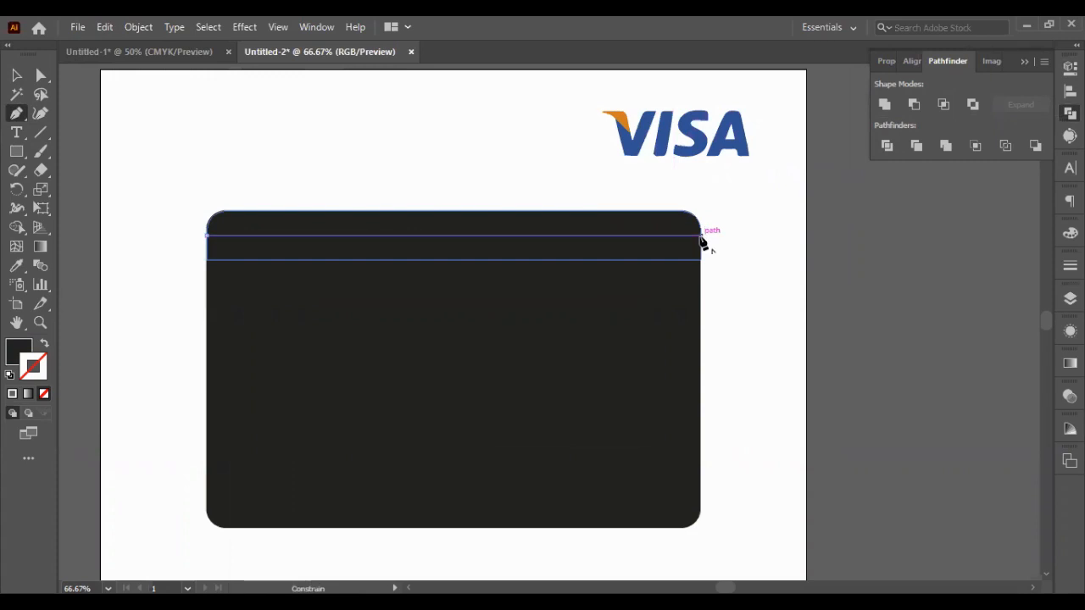
key(v)
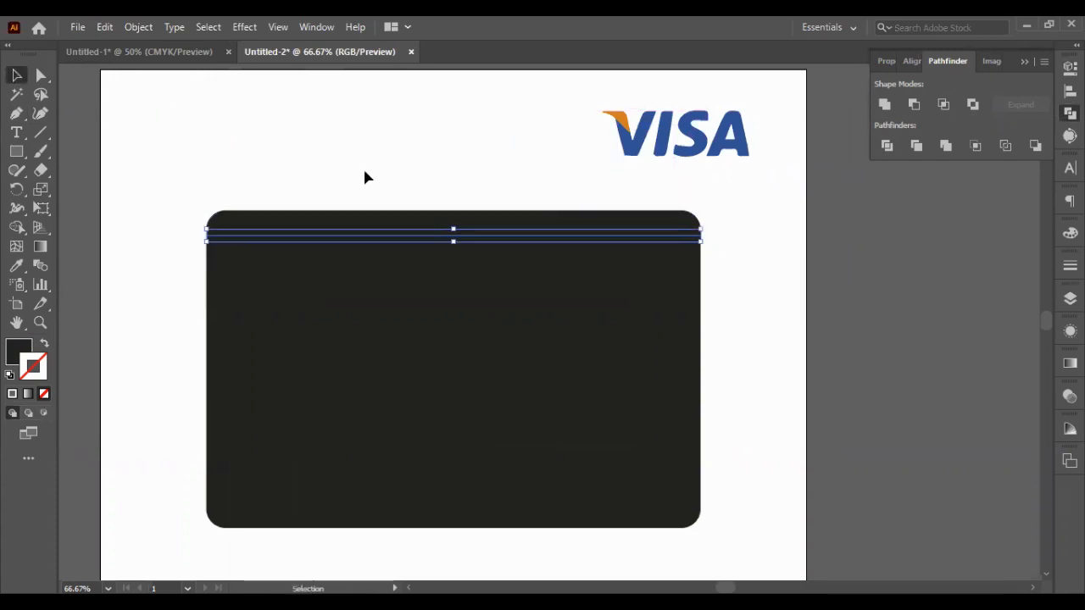
click(44, 344)
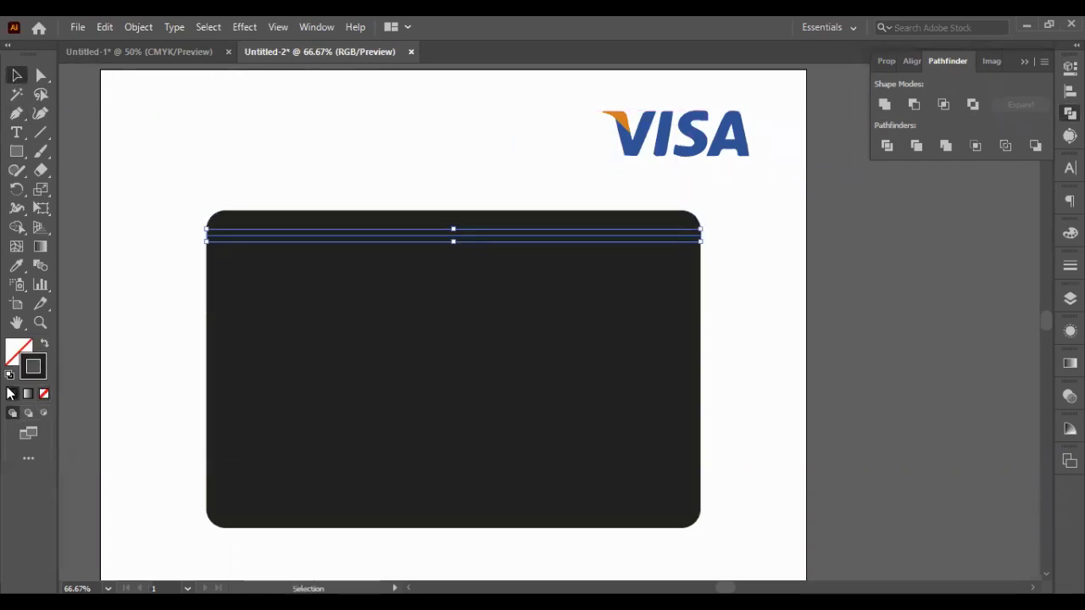
- Sample the VISA logo's blue and apply it as the line's stroke colour with no fill
click(17, 265)
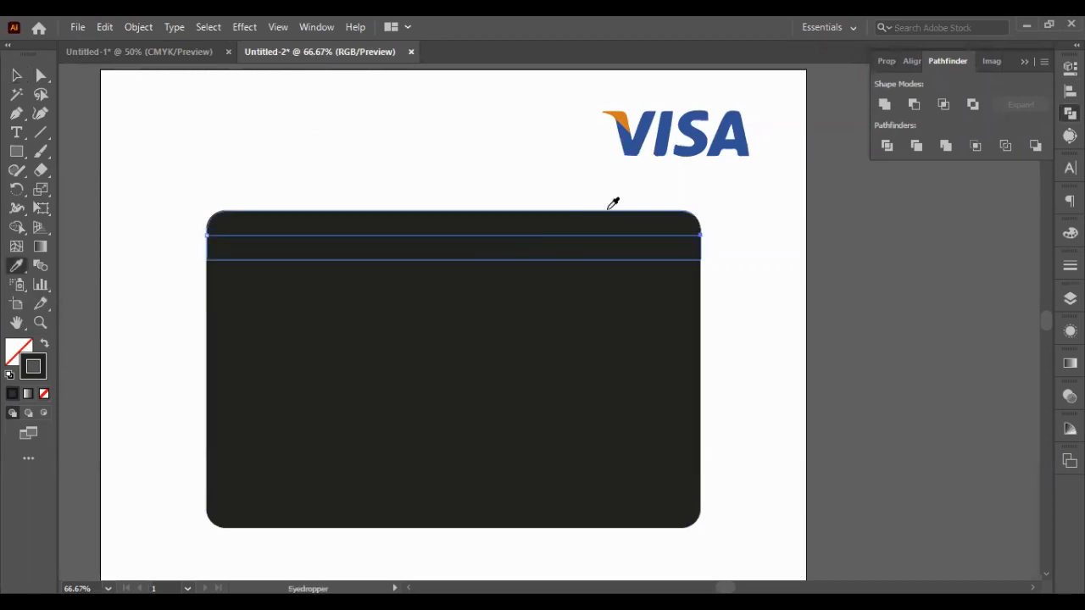
click(650, 115)
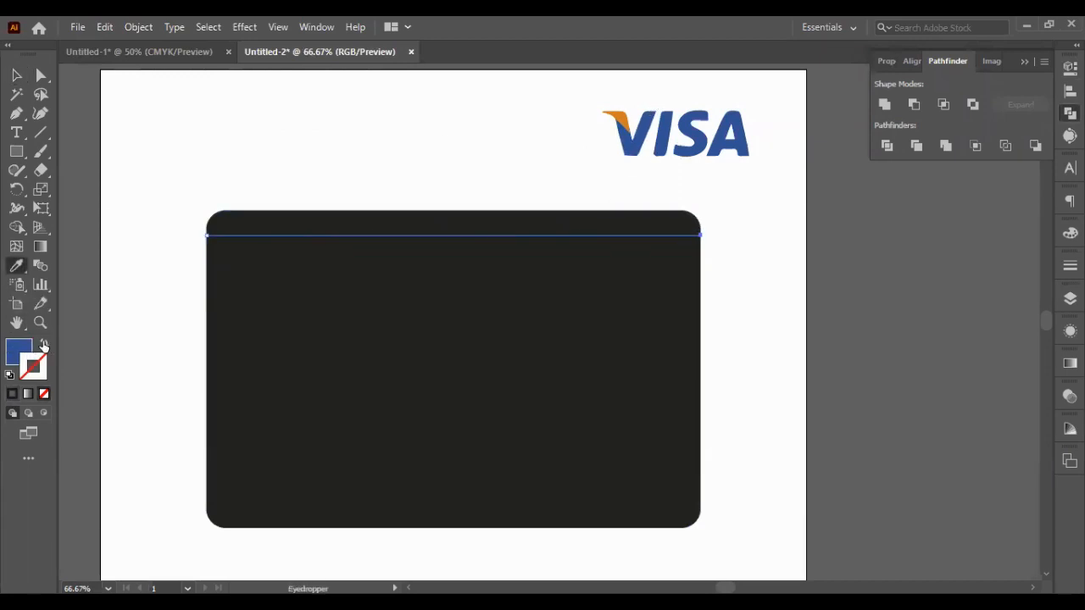
click(44, 344)
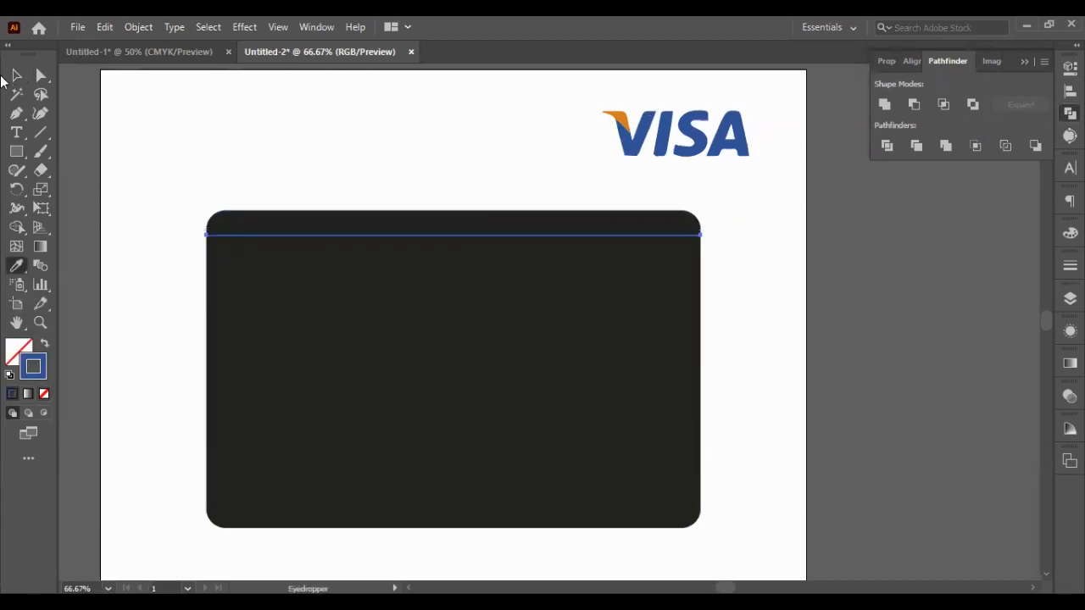
key(v)
click(314, 225)
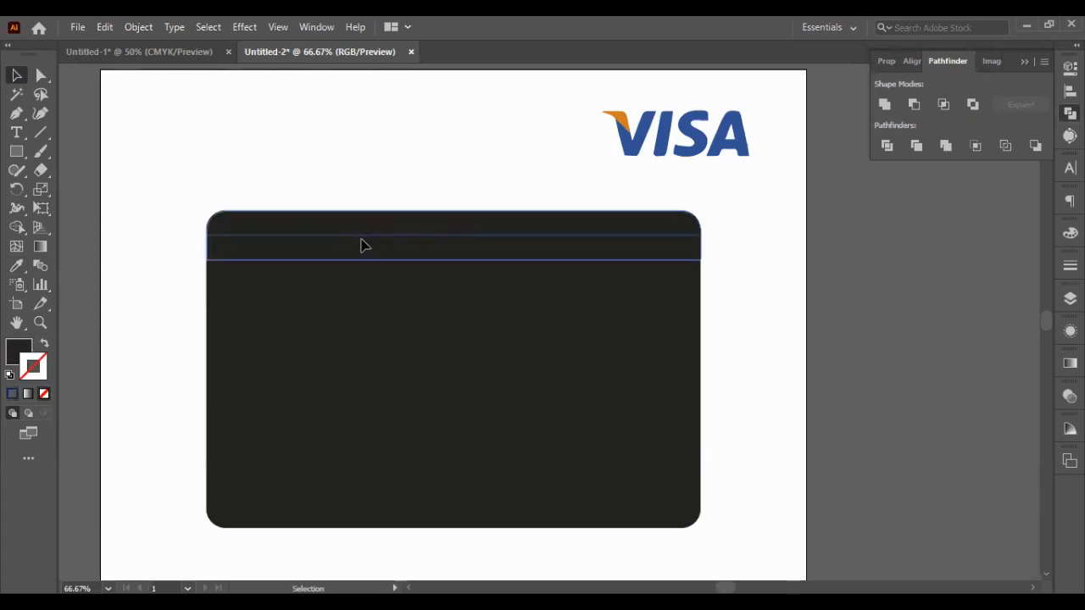
- Set the line's stroke colour to the lighter blue 4e92dd
click(358, 243)
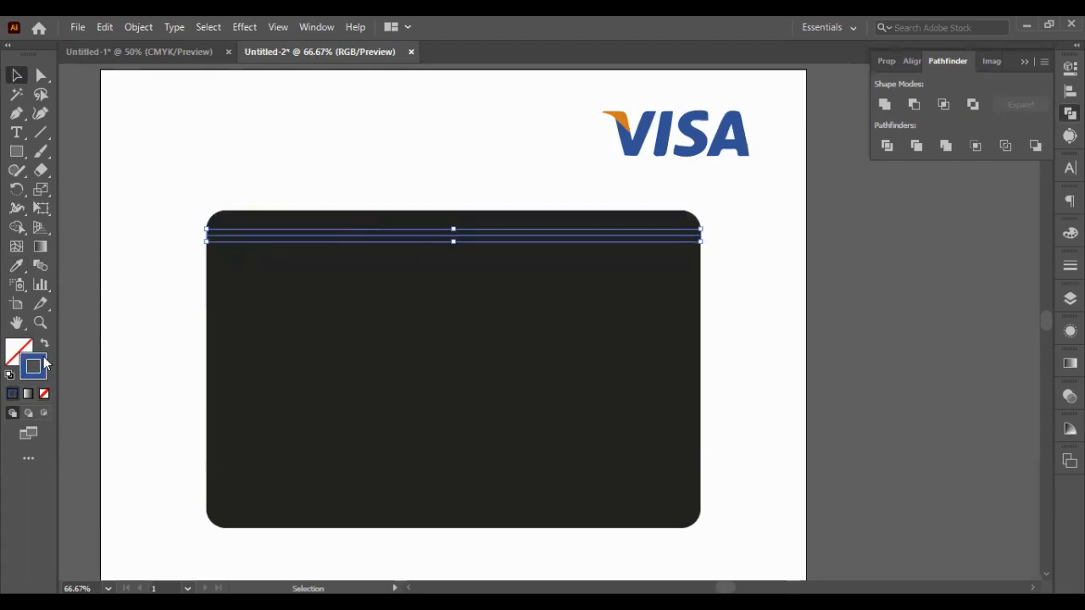
double_click(39, 364)
click(775, 323)
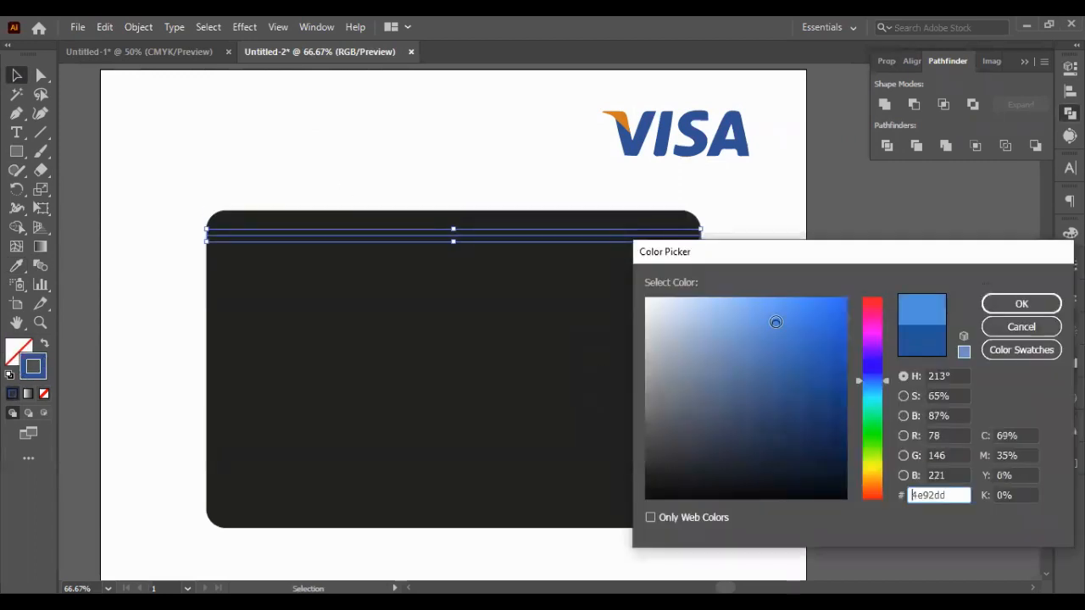
click(1020, 304)
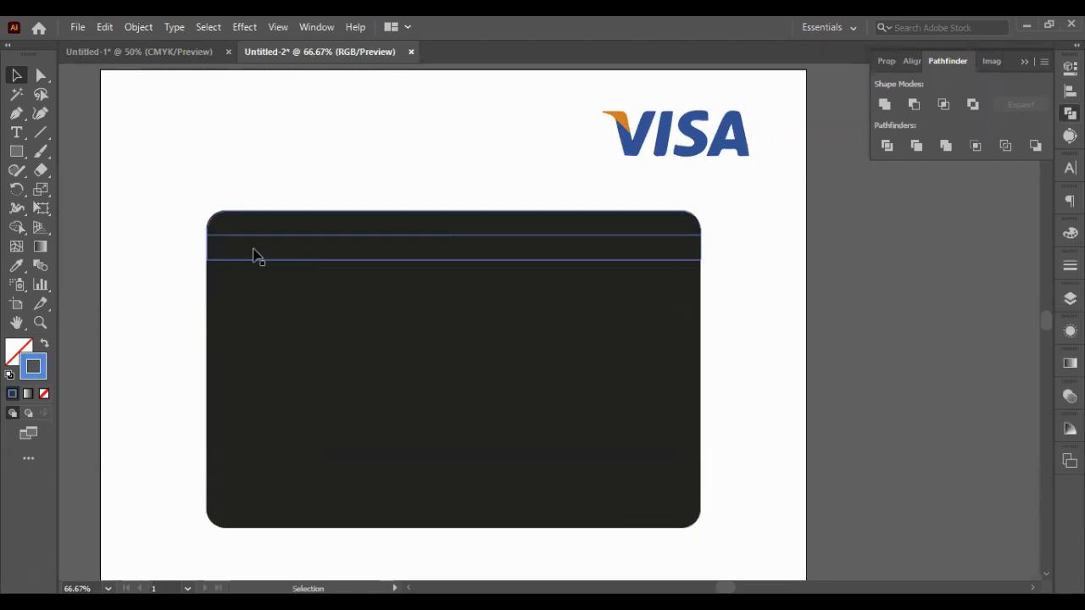
- Change the line's stroke colour to a bright red and deselect it
click(218, 237)
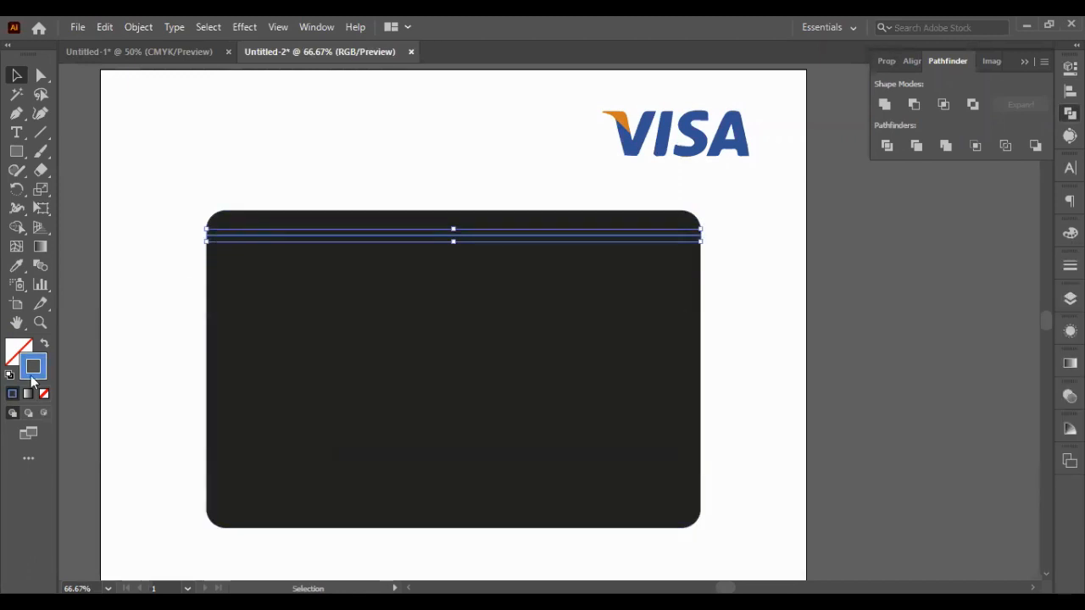
double_click(32, 366)
drag(871, 373, 867, 271)
click(797, 313)
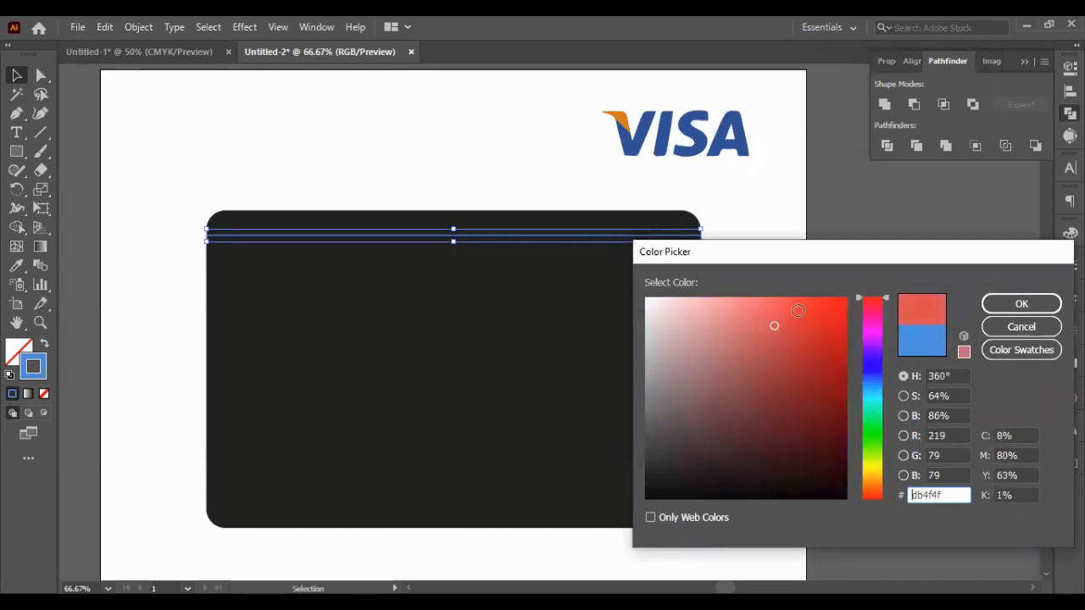
click(997, 306)
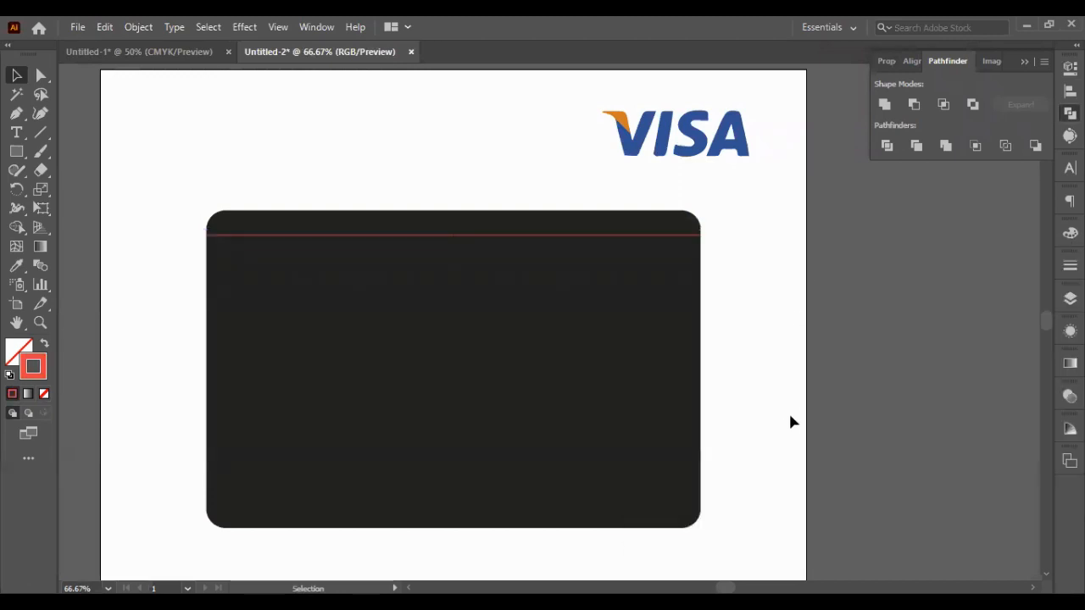
click(709, 250)
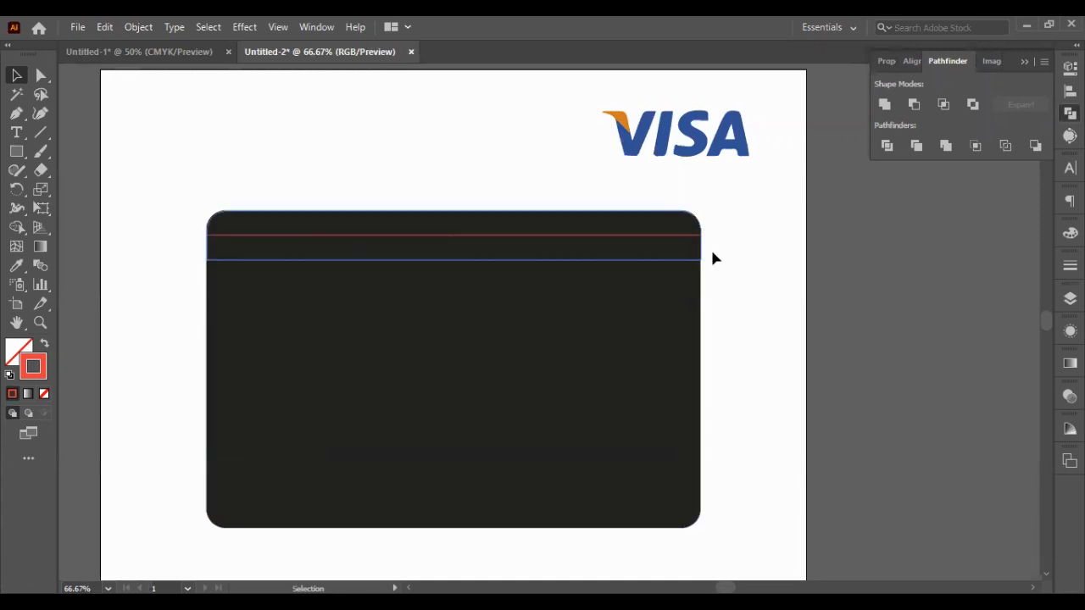
click(711, 252)
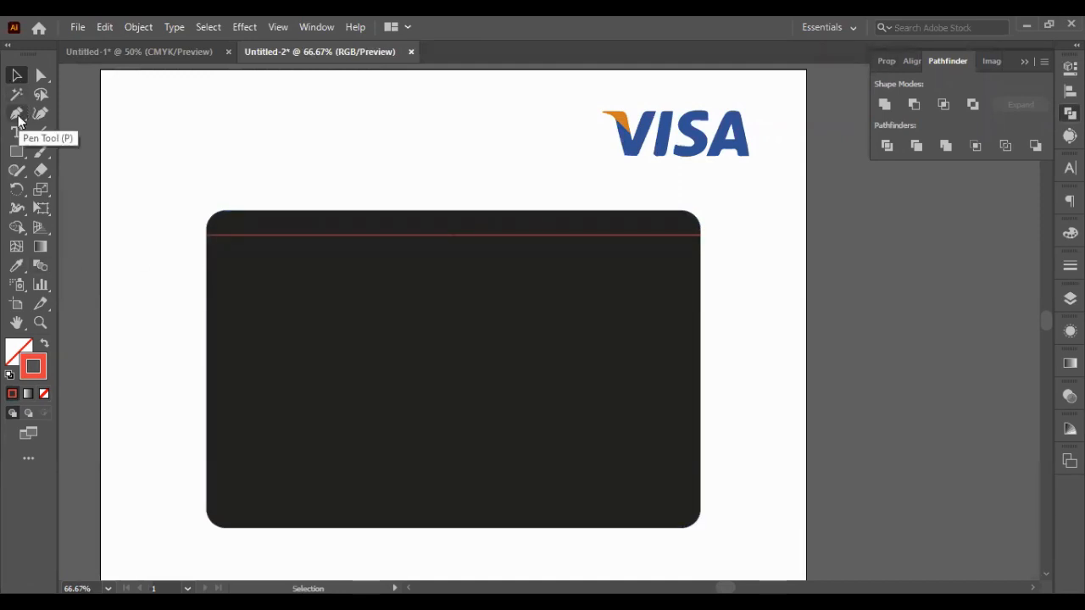
- Draw a circle about 26 px wide centred on the red line near the card's left end, filled red without a stroke
drag(17, 152, 90, 192)
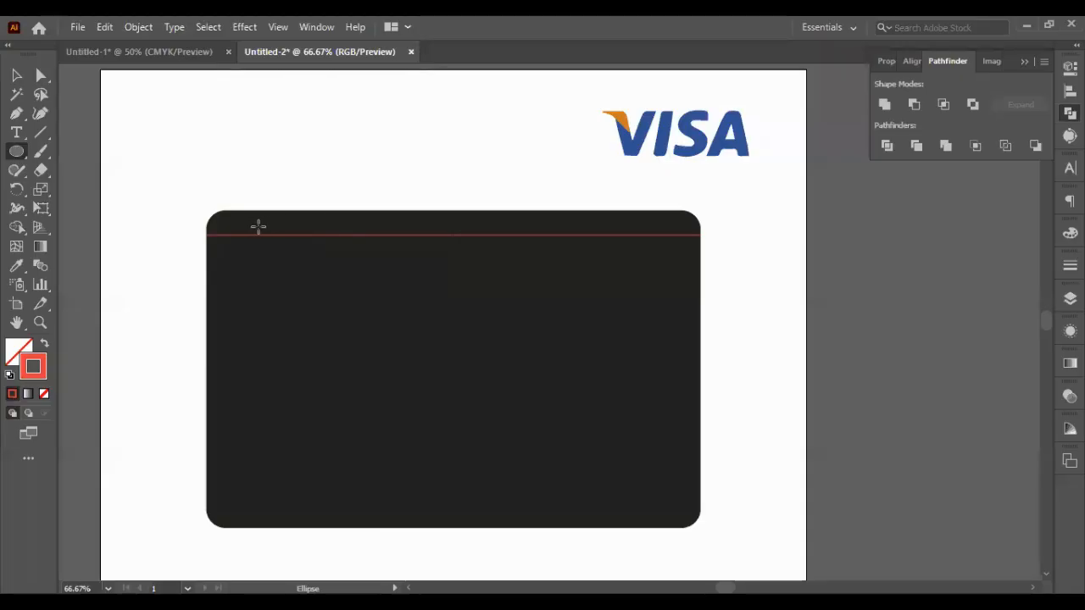
drag(256, 235, 267, 242)
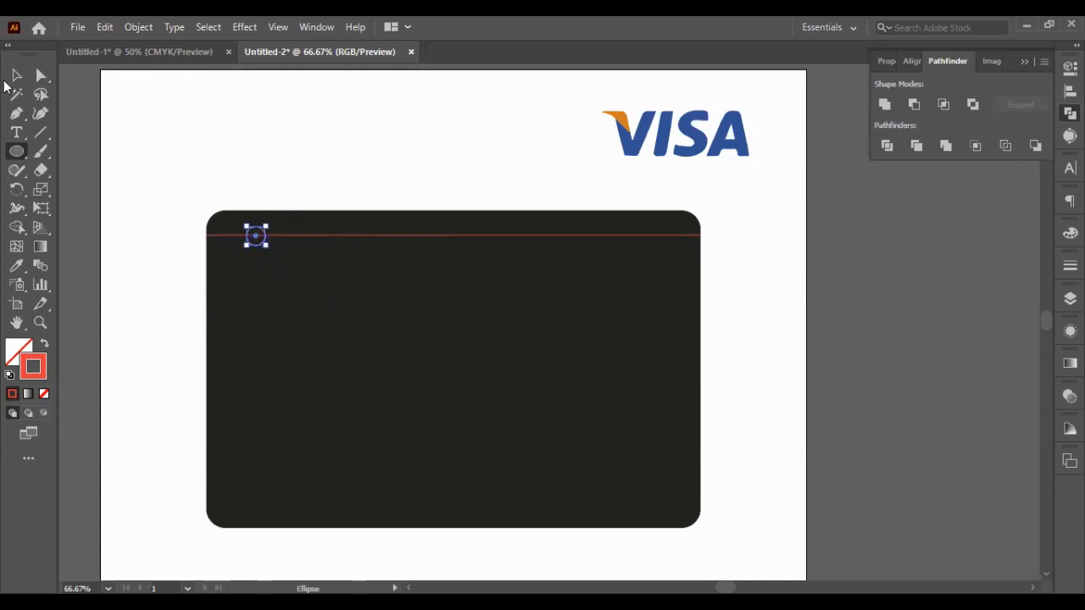
key(v)
click(44, 344)
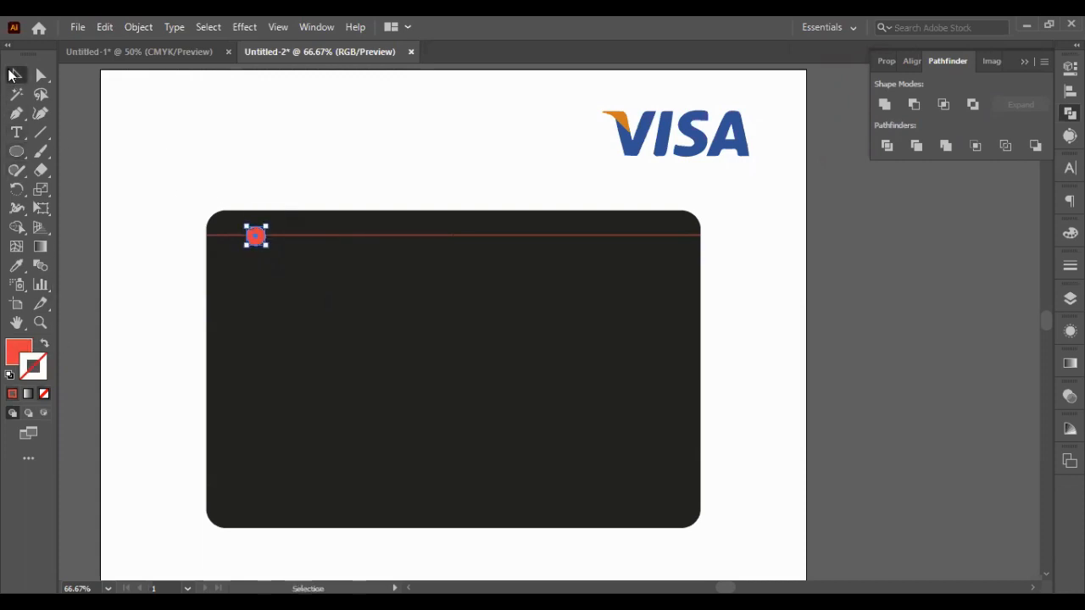
- Resize the red circle to 20 px wide and 20 px high
click(197, 116)
click(265, 244)
click(886, 61)
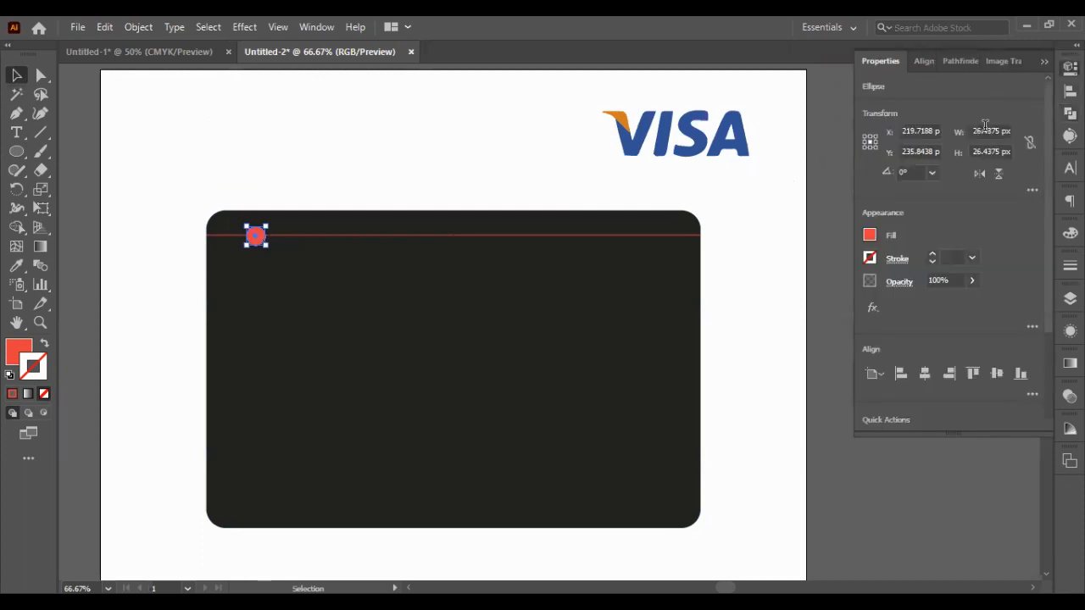
click(985, 126)
double_click(988, 131)
click(403, 177)
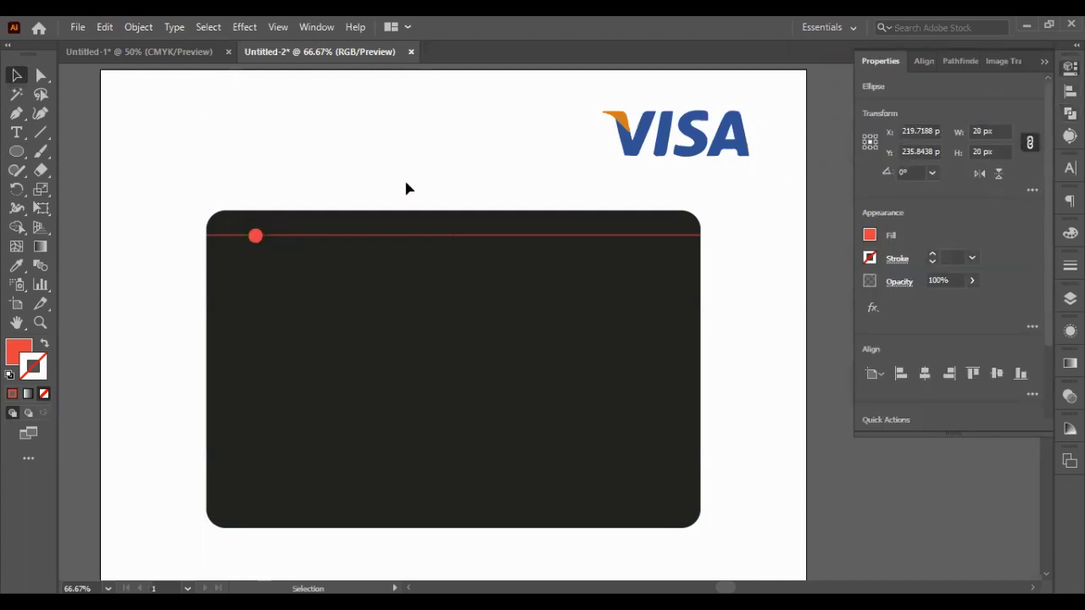
- Centre the red circle vertically on the card's top band, using the band as the key object
click(259, 236)
shift+click(323, 217)
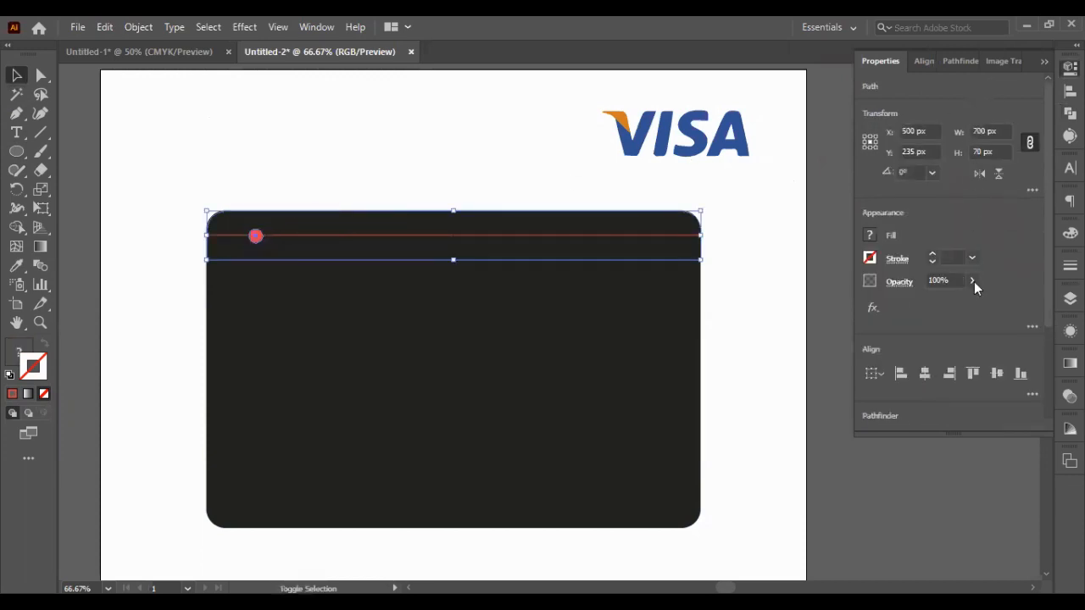
click(998, 374)
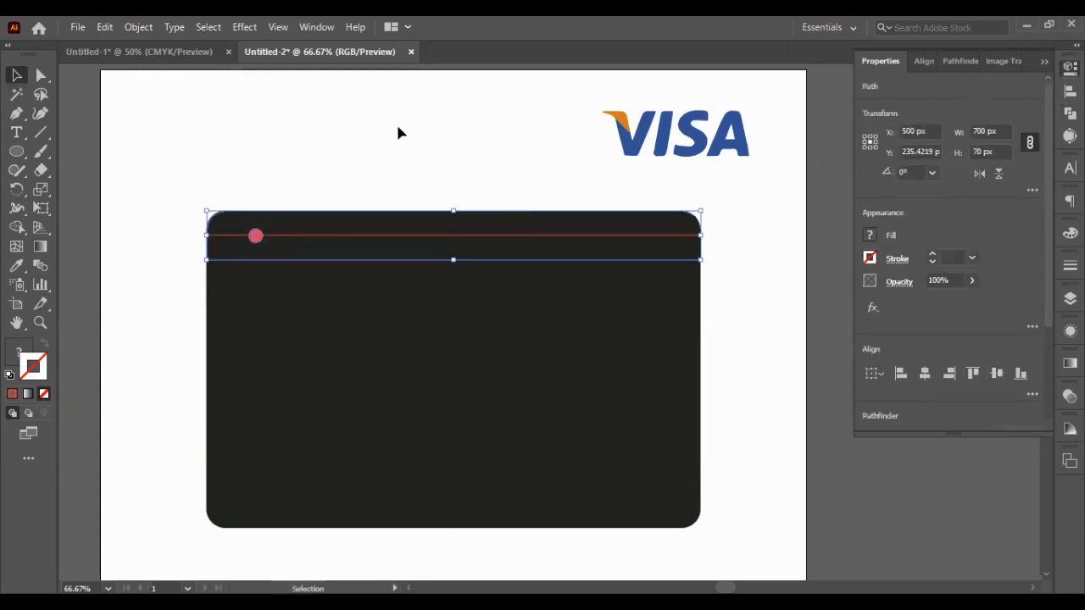
key(ctrl+z)
click(388, 225)
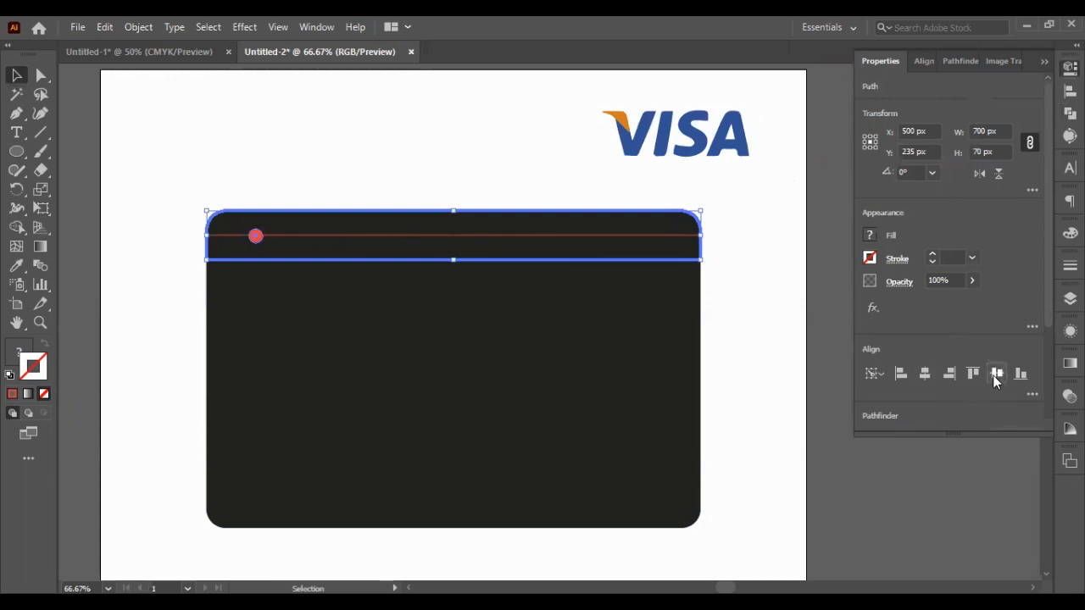
click(394, 121)
- Duplicate the red circle along the line, placing the copy to the right of the original at about X 251 px
click(255, 236)
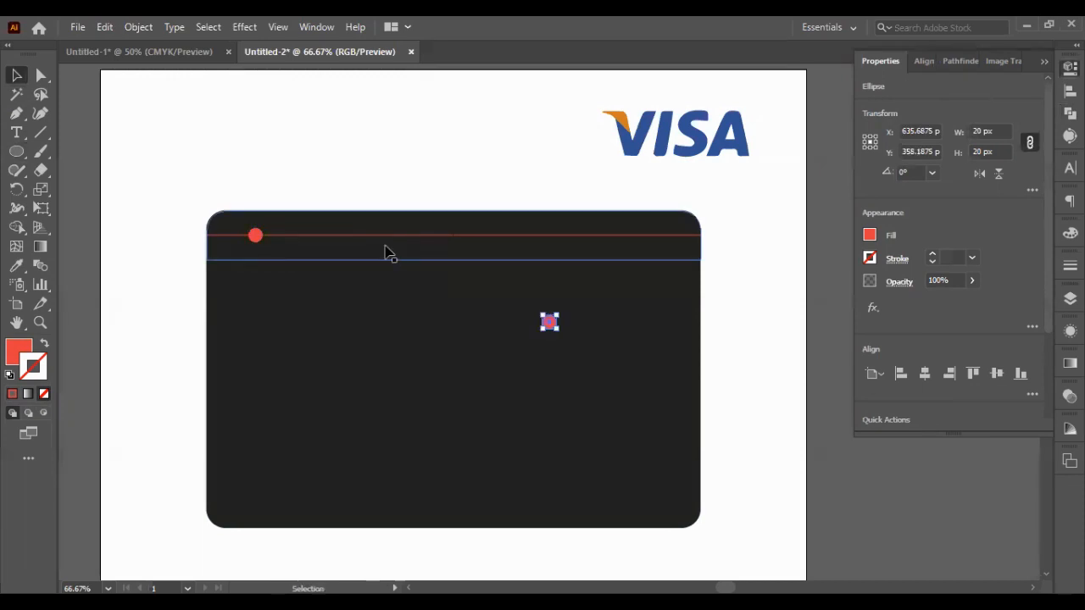
click(388, 249)
click(255, 236)
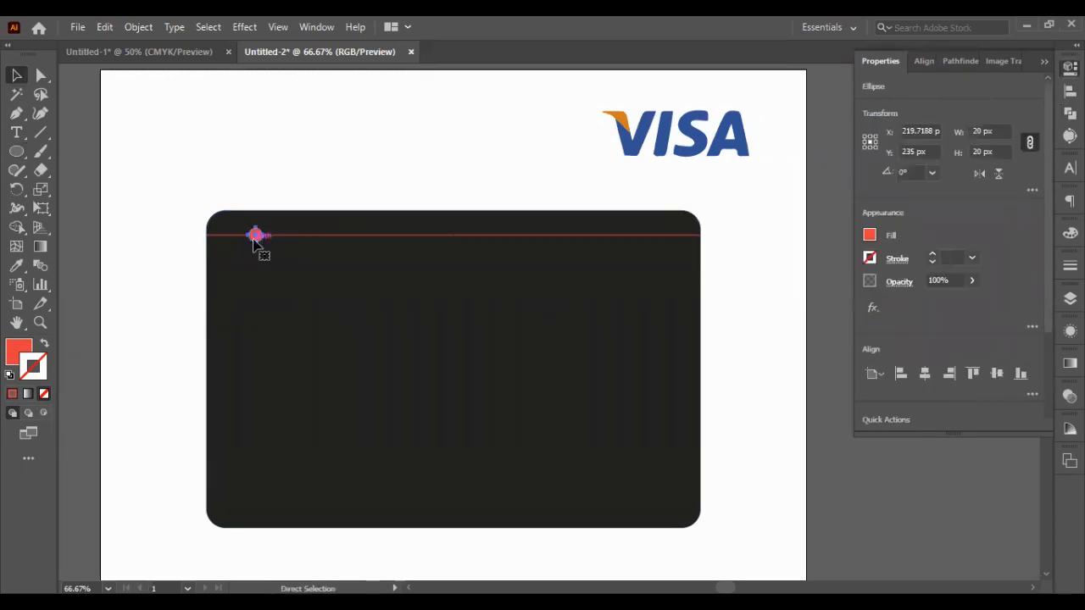
drag(254, 237, 269, 237)
click(144, 289)
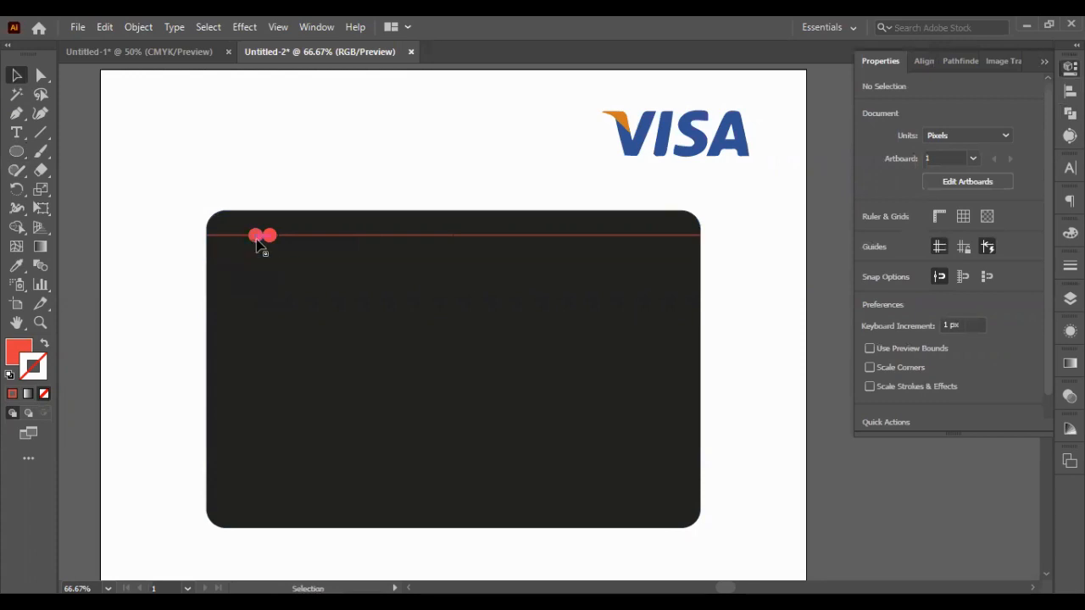
click(264, 238)
click(302, 148)
click(274, 231)
drag(274, 231, 282, 231)
- Align the left red circle with the left edge of the card's top band
click(256, 240)
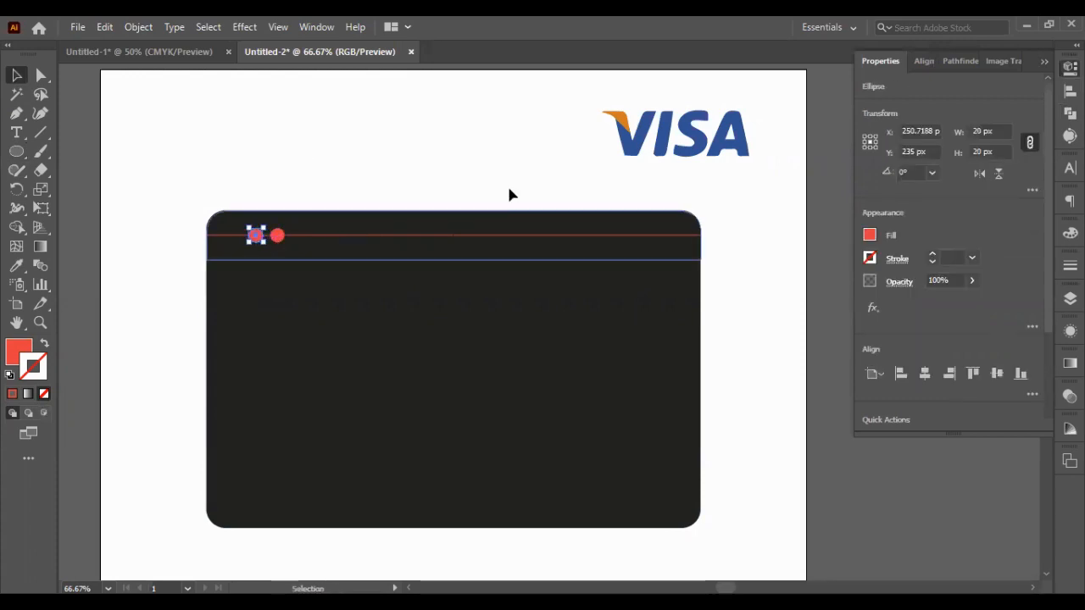
shift+click(613, 231)
click(901, 372)
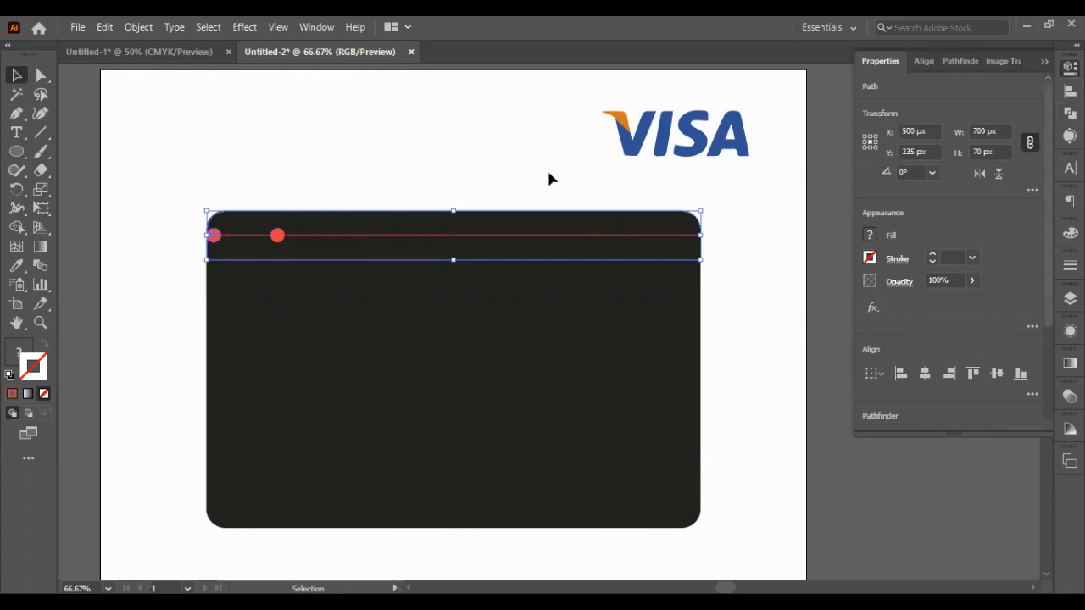
click(548, 173)
- Nudge the left red circle rightward along the line until its centre is at X 240 px
click(215, 236)
key(shift+Right)
key(shift+Right)
key(shift+Right)
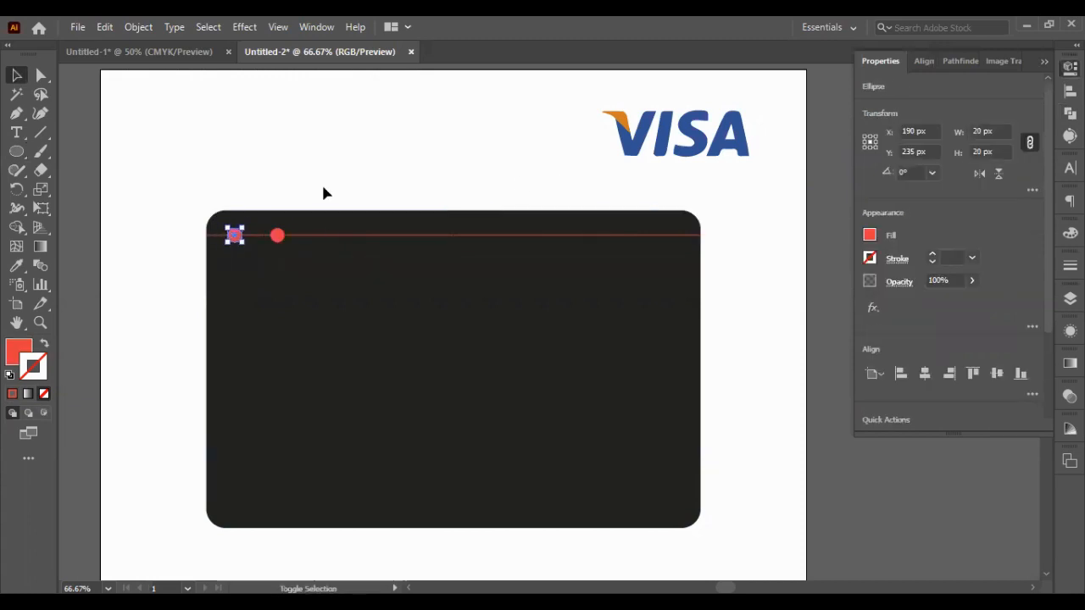
key(shift+Right)
key(shift+Right)
key(shift+Right)
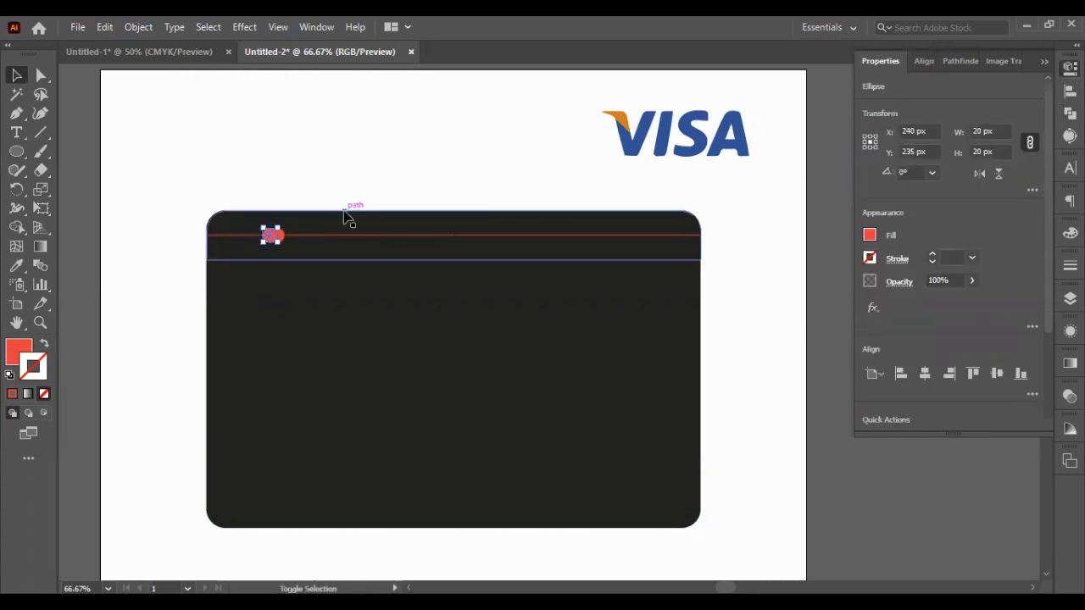
- Nudge the right red circle further right along the line, leaving a gap of about two circle diameters between the circles
click(336, 169)
click(282, 238)
key(shift+Right)
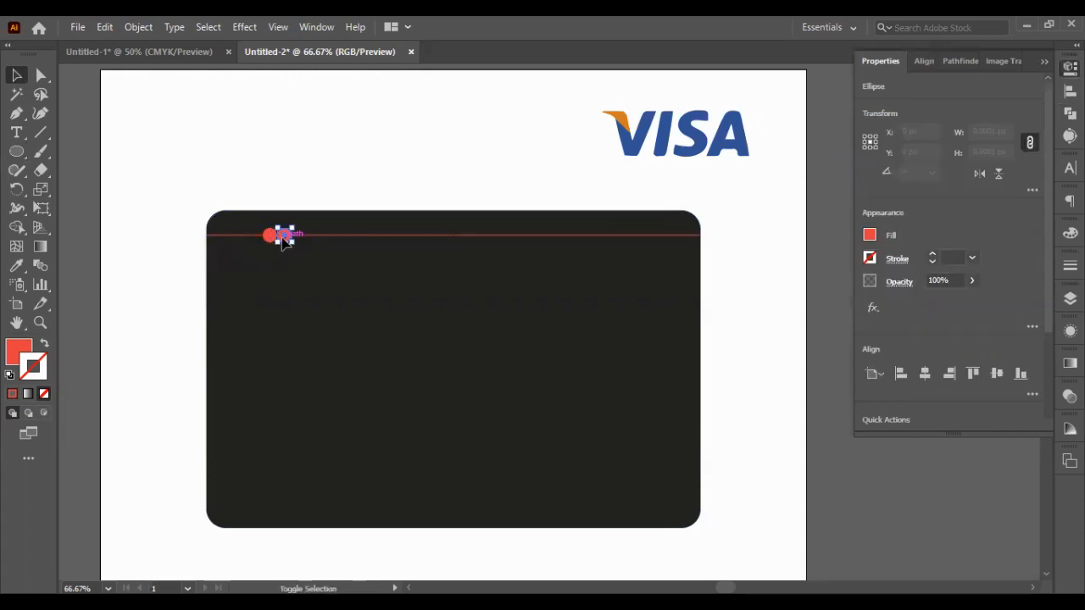
click(319, 207)
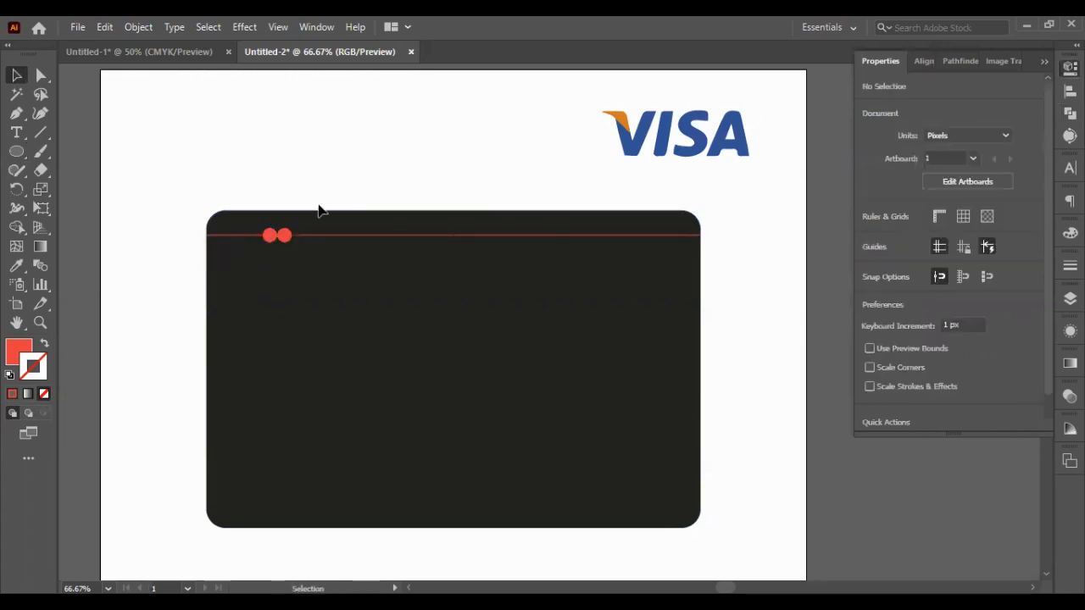
click(288, 234)
key(shift+Right)
key(shift+Right)
key(shift+Right)
key(shift+Right)
key(shift+Right)
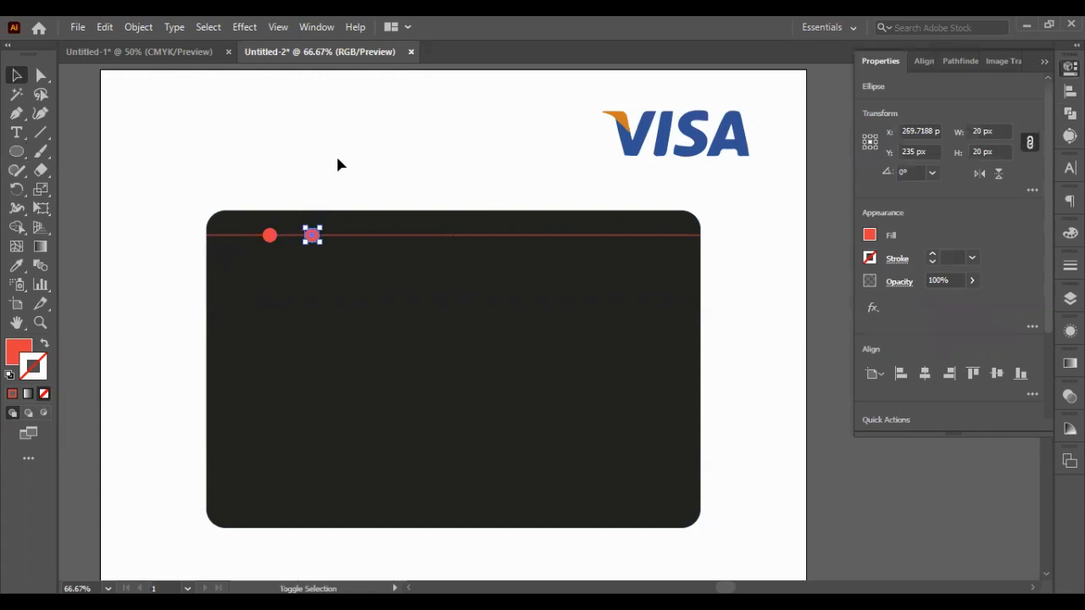
- Nudge the right red circle further along the line until its centre is at about X 360 px
key(shift+Right)
key(shift+Right)
key(shift+Right)
key(shift+Right)
key(shift+Right)
click(339, 162)
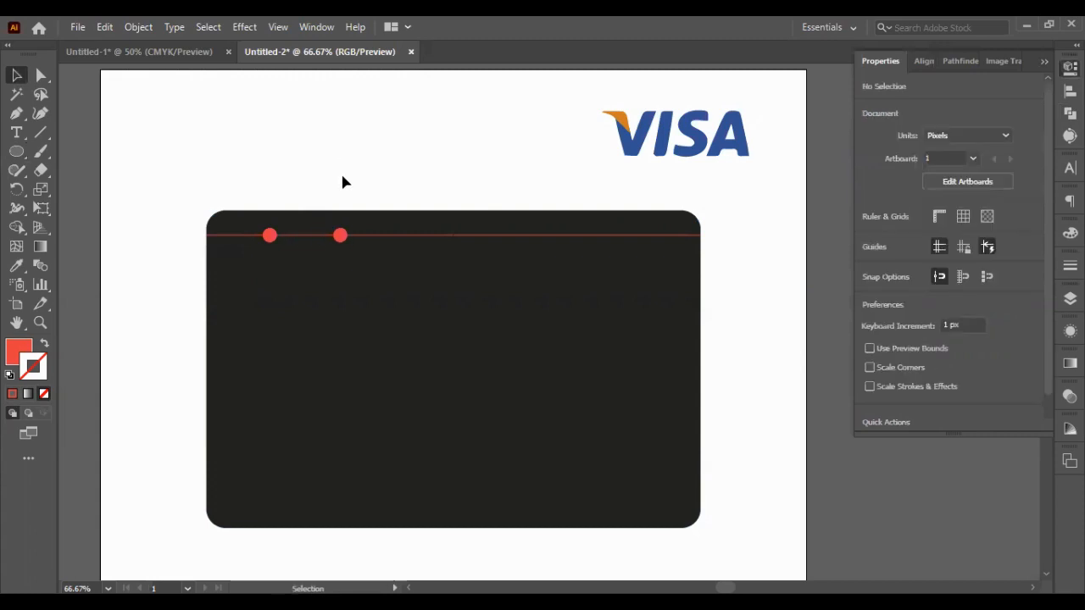
click(339, 237)
key(shift+Right)
key(shift+Right)
key(shift+Right)
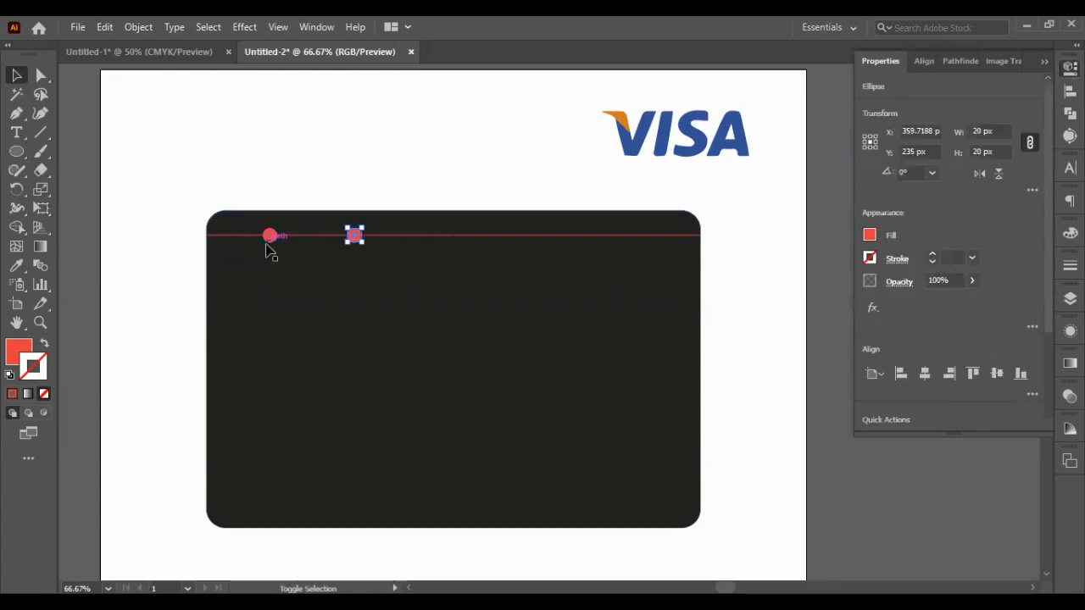
- Shift both red circles together 20 px to the right along the line
shift+click(268, 239)
key(shift+Right)
key(shift+Right)
key(a)
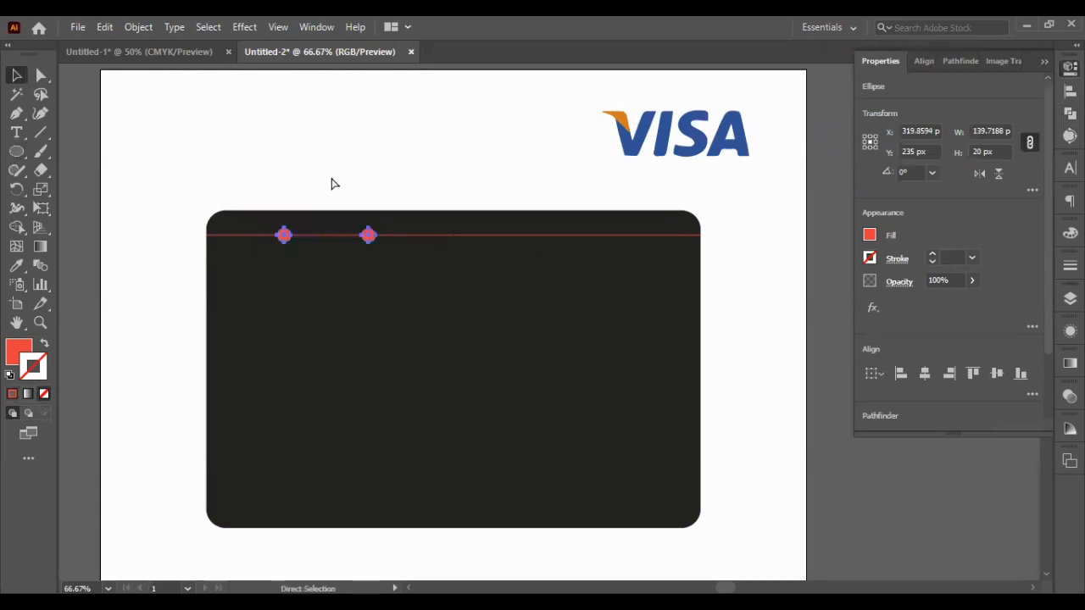
- Duplicate both red circles in place and shift the copied pair right along the line, just past the second circle
key(ctrl+c)
key(ctrl+f)
key(shift+Right)
key(shift+Right)
key(shift+Right)
key(shift+Right)
key(shift+Right)
key(shift+Right)
key(shift+Right)
key(shift+Right)
key(shift+Right)
key(shift+Right)
key(shift+Right)
key(shift+Right)
key(shift+Right)
key(shift+Right)
key(shift+Right)
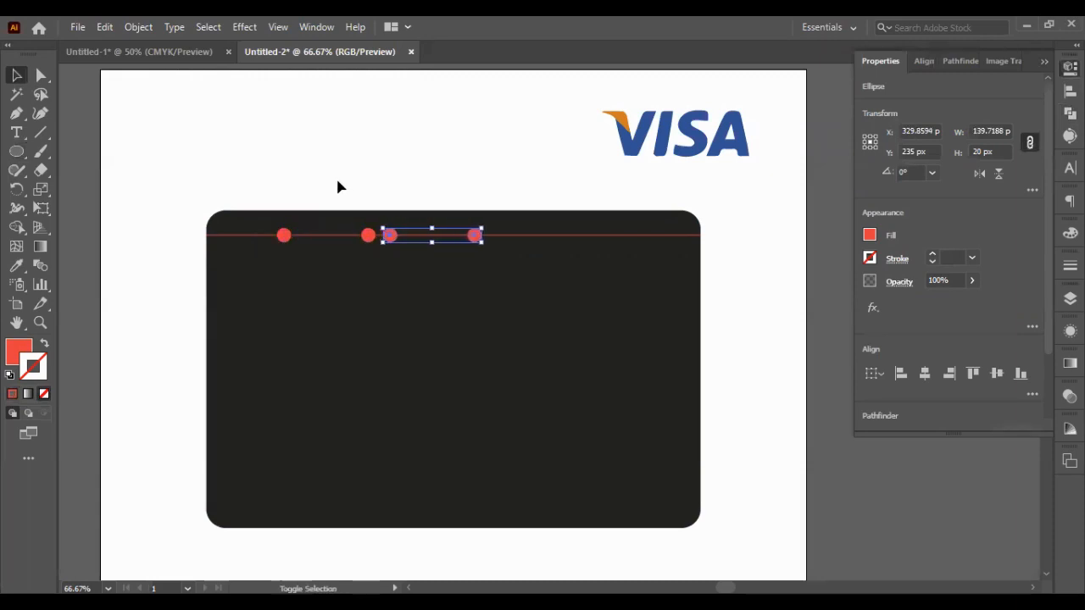
key(shift+Left)
key(Left)
- Move the copied pair of circles further right to a centre of about X 559 px, so all four circles are evenly spaced
click(365, 179)
click(384, 238)
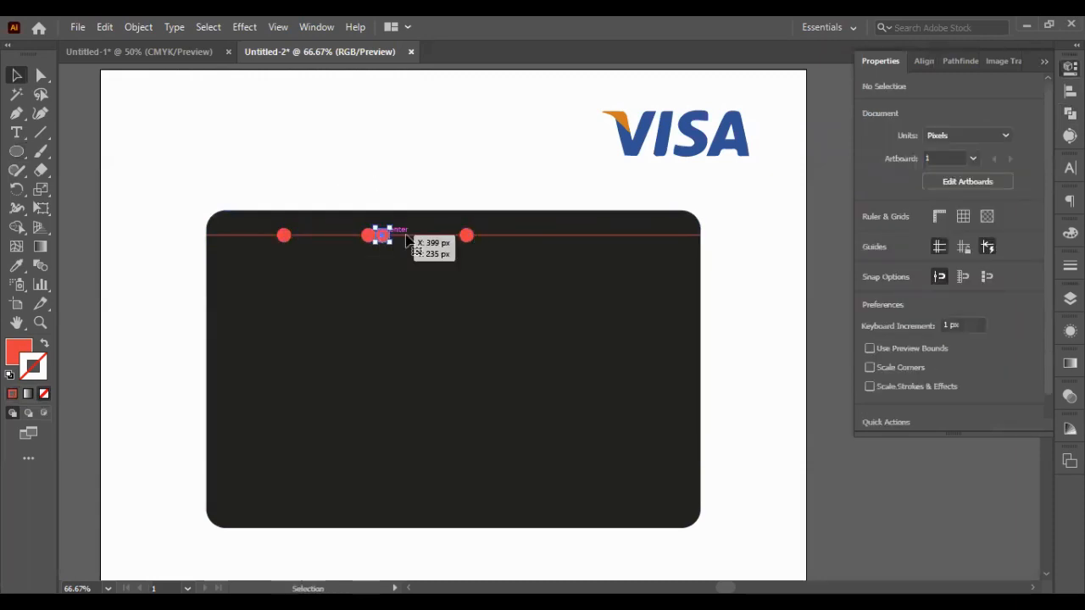
shift+click(467, 236)
key(shift+Right)
key(shift+Right)
key(shift+Right)
key(shift+Right)
key(shift+Right)
key(shift+Right)
key(shift+Right)
key(shift+Right)
key(shift+Right)
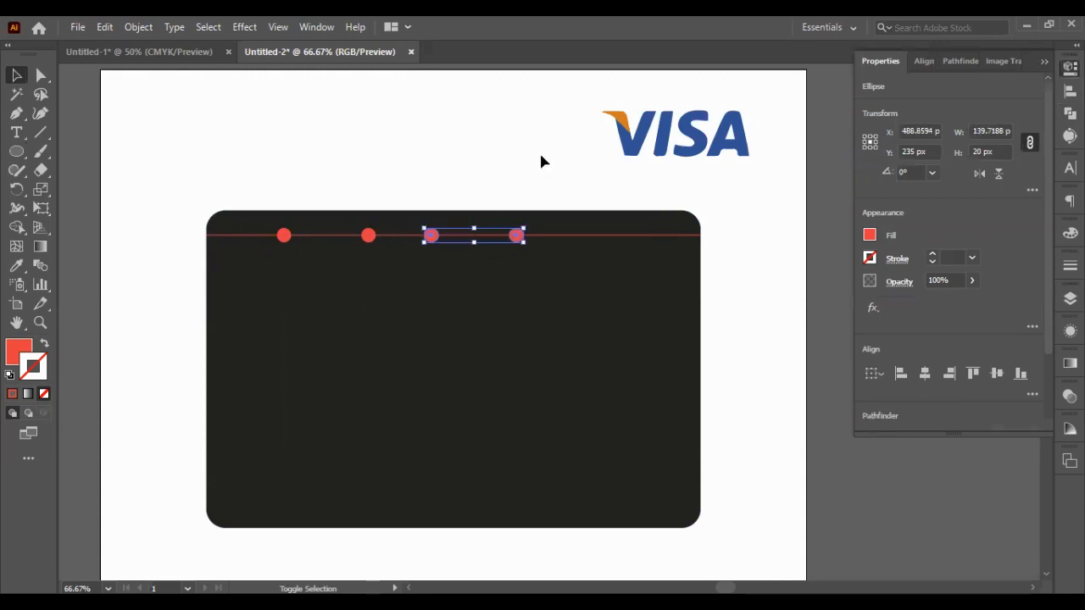
key(shift+Right)
key(shift+Right)
key(shift+Right)
key(shift+Right)
key(shift+Right)
key(shift+Right)
key(shift+Right)
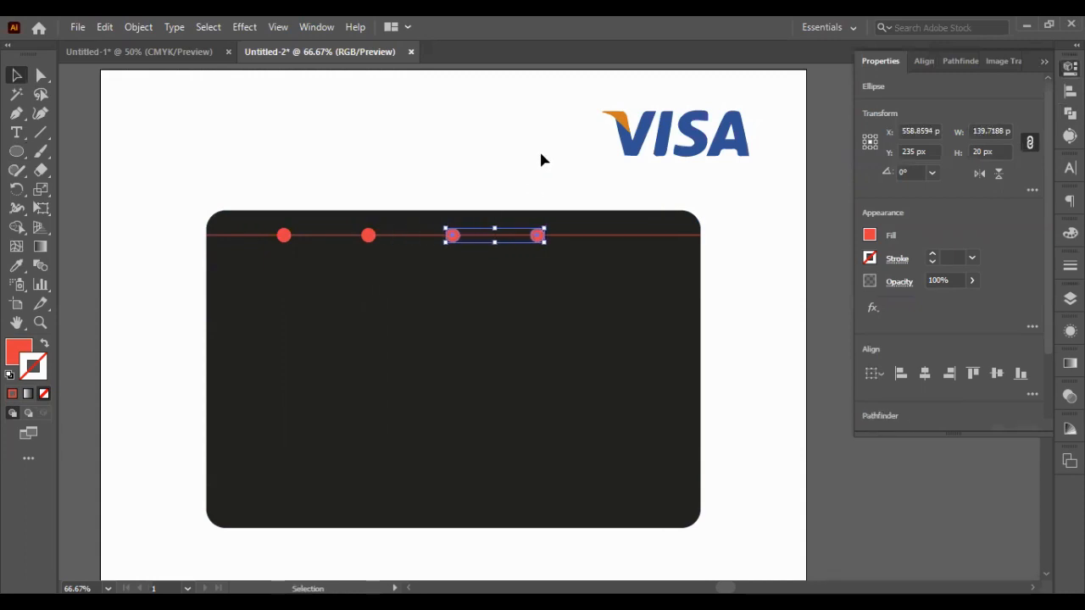
click(541, 159)
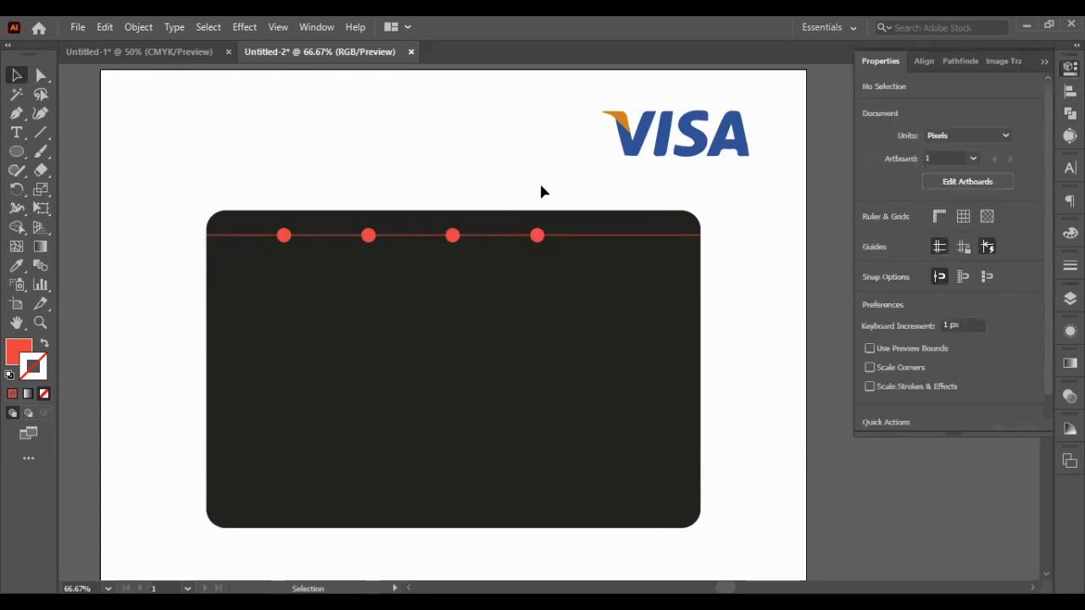
- Duplicate the fourth circle and move the copy right along the line to about X 739 px, matching the spacing of the others
click(538, 238)
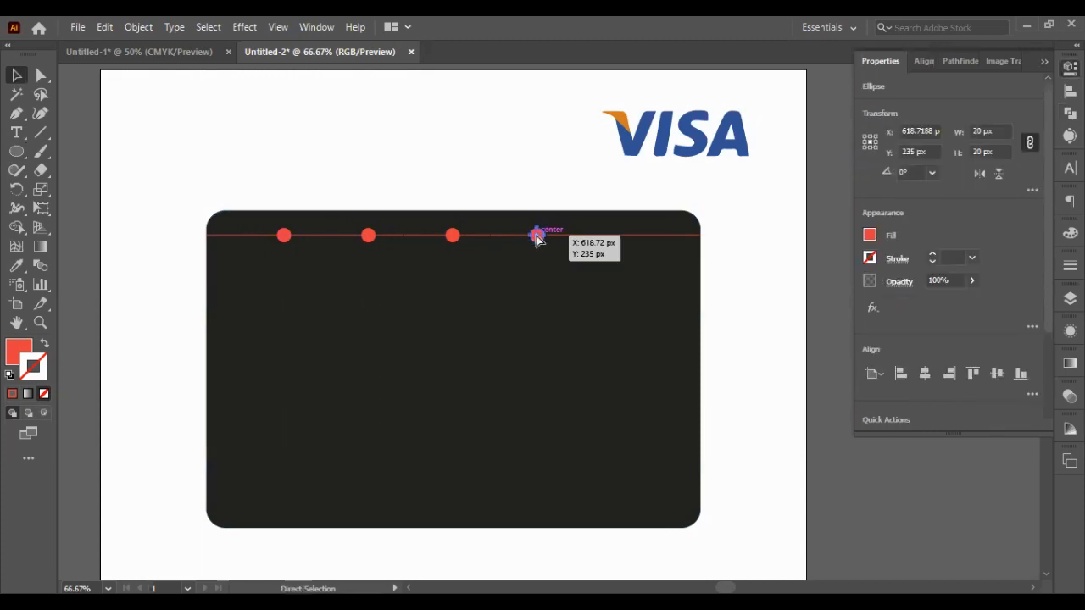
key(ctrl+c)
key(ctrl+f)
key(shift+Right)
key(shift+Right)
key(shift+Right)
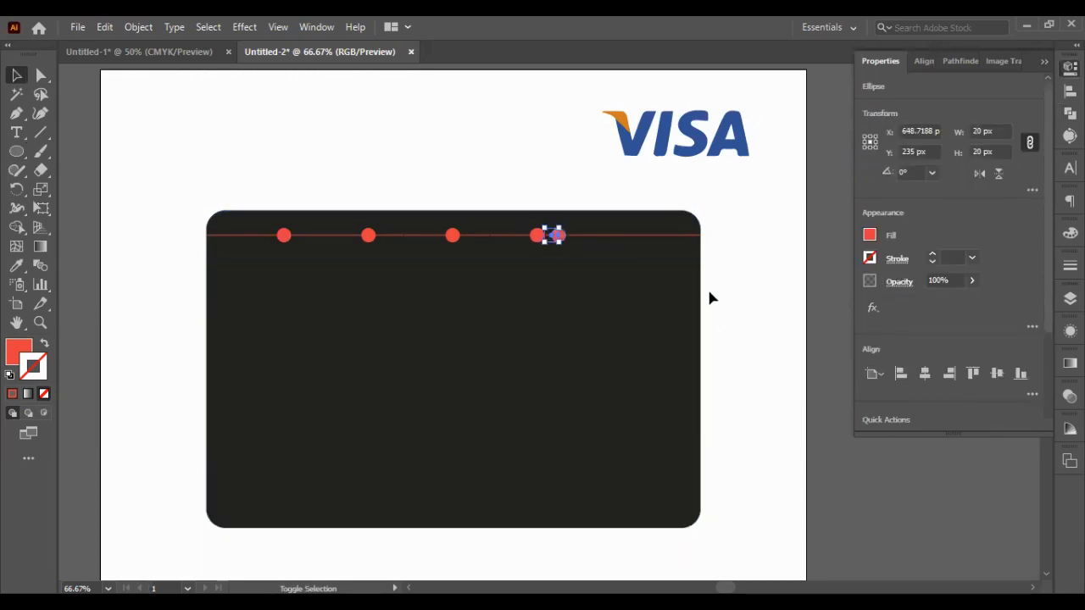
key(shift+Left)
key(shift+Right)
key(shift+Right)
key(shift+Right)
key(shift+Right)
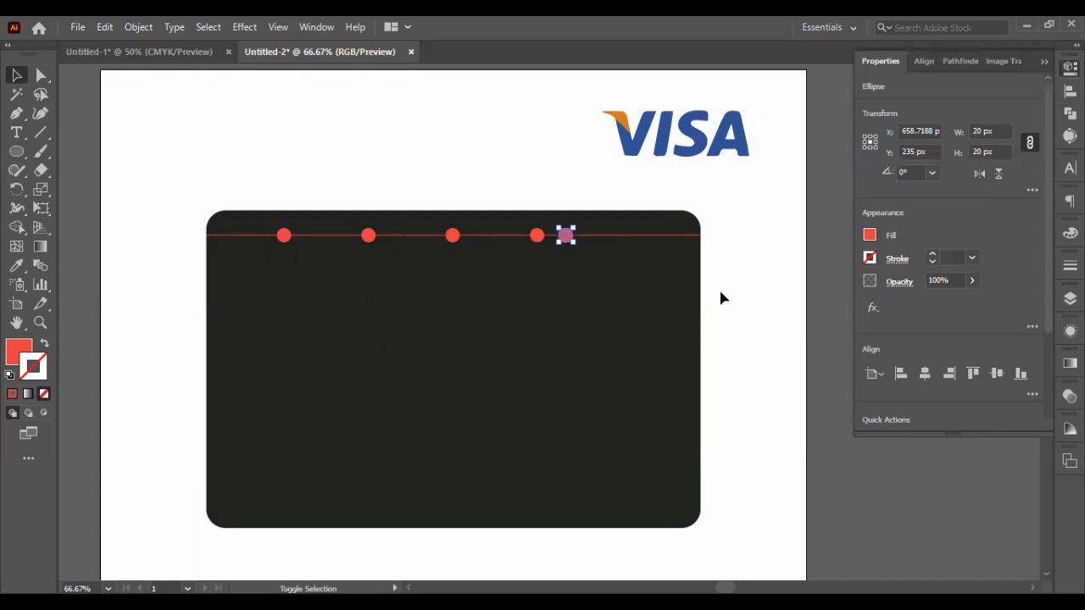
key(shift+Right)
key(shift+Right)
key(shift+Right)
key(shift+Right)
key(shift+Right)
key(shift+Right)
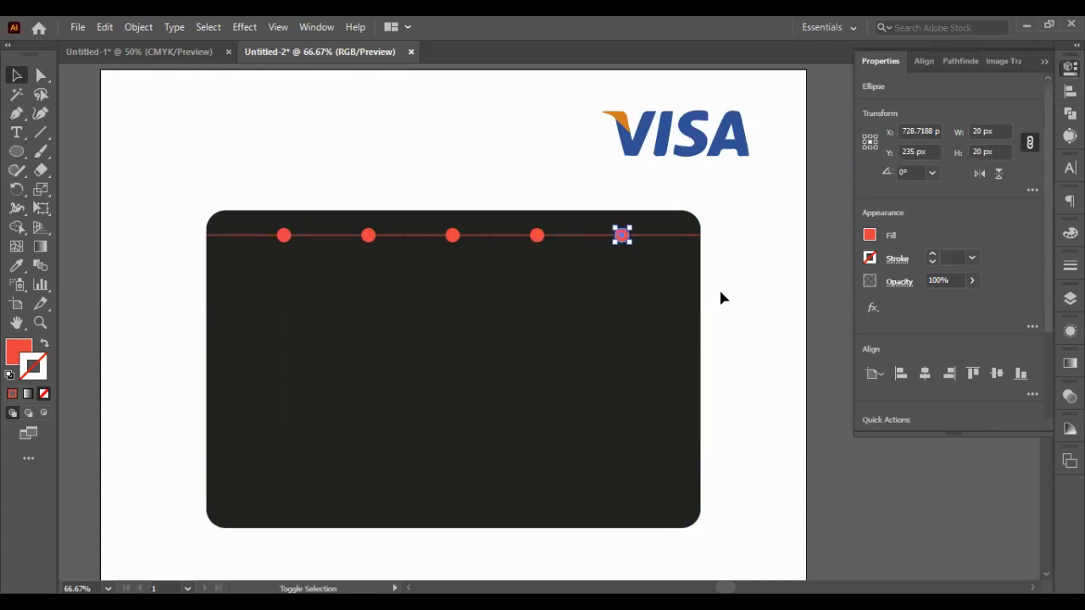
click(720, 292)
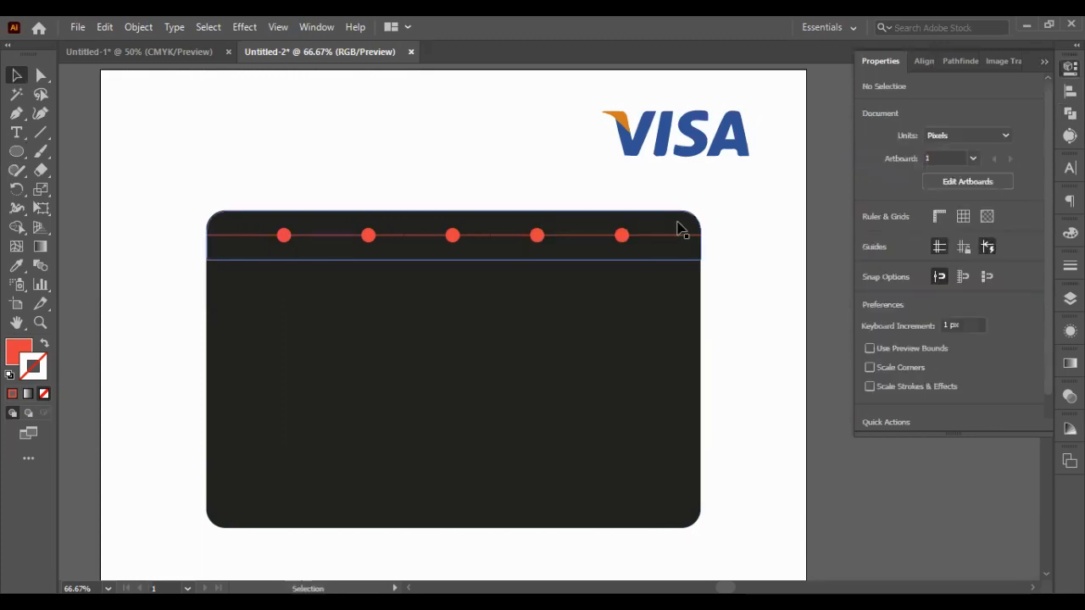
- Fill the two rightmost circles with the dark colour of the card body, sampled with the Eyedropper
click(624, 235)
shift+click(537, 235)
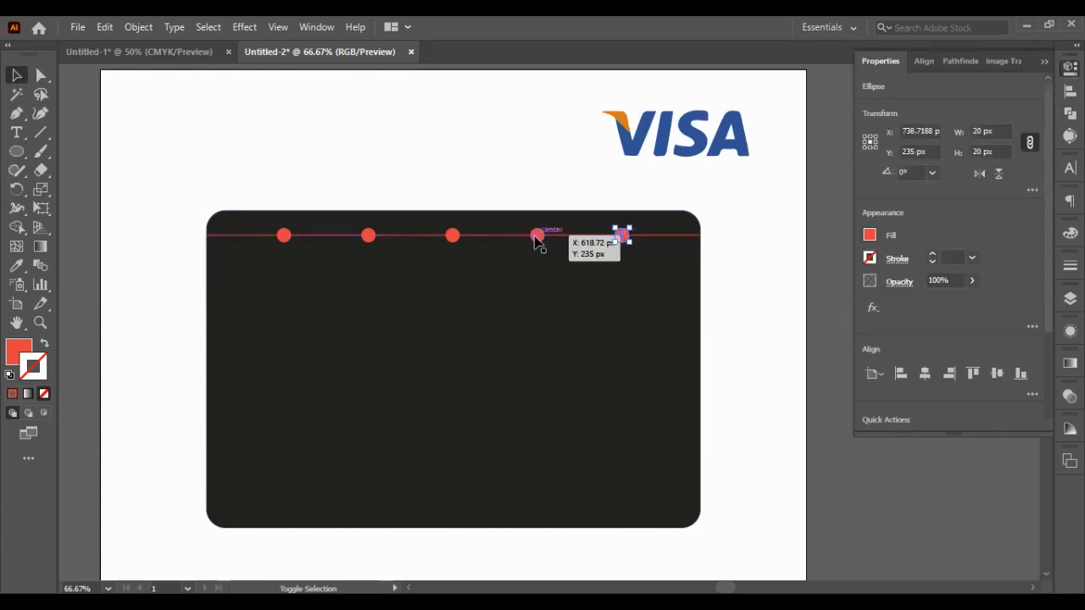
click(45, 345)
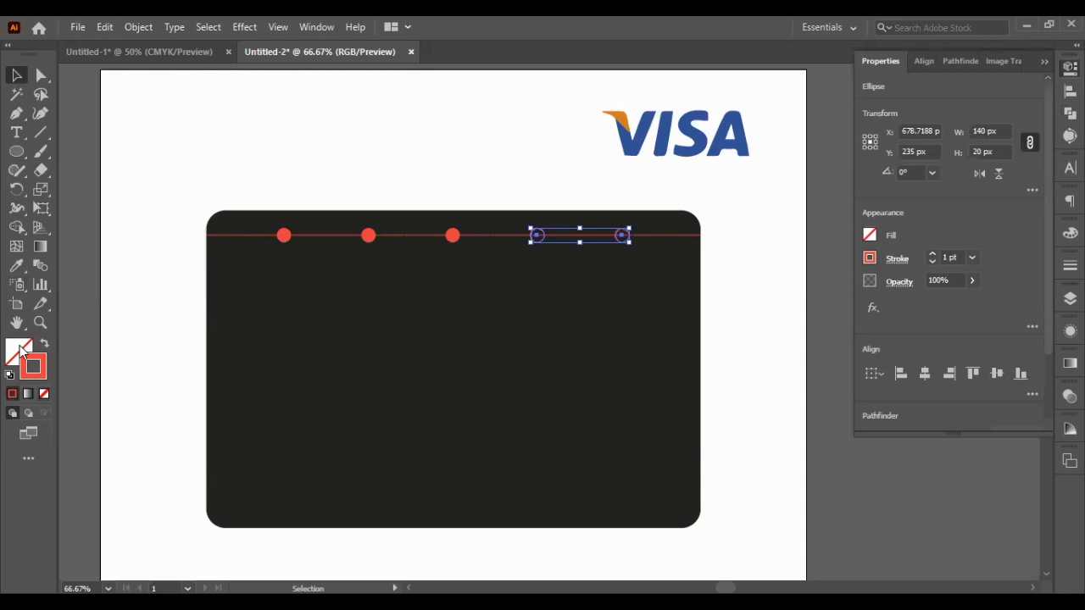
double_click(21, 350)
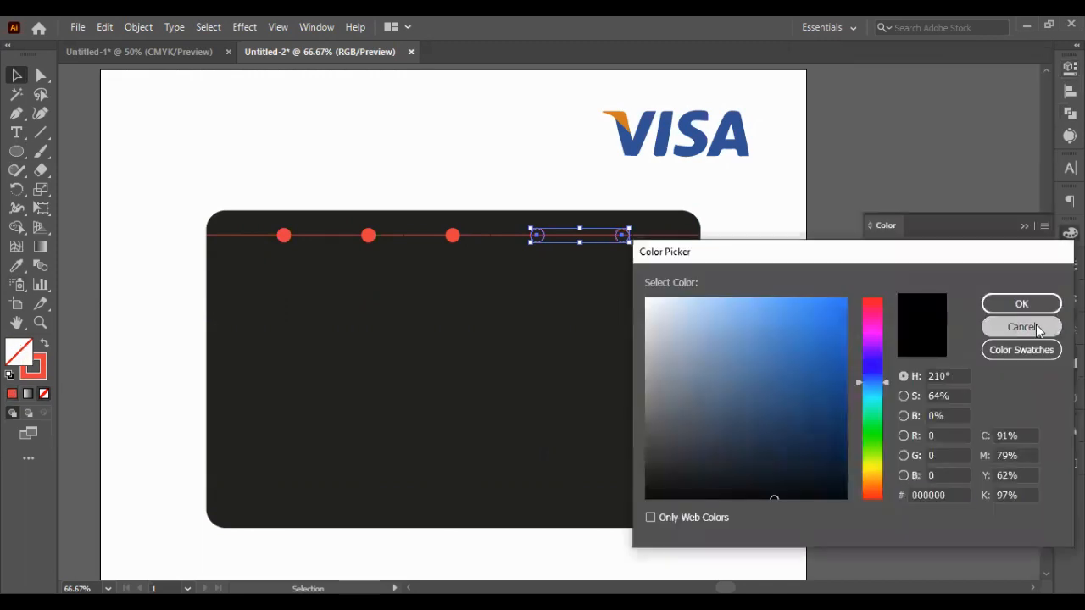
click(1037, 328)
click(16, 265)
click(246, 287)
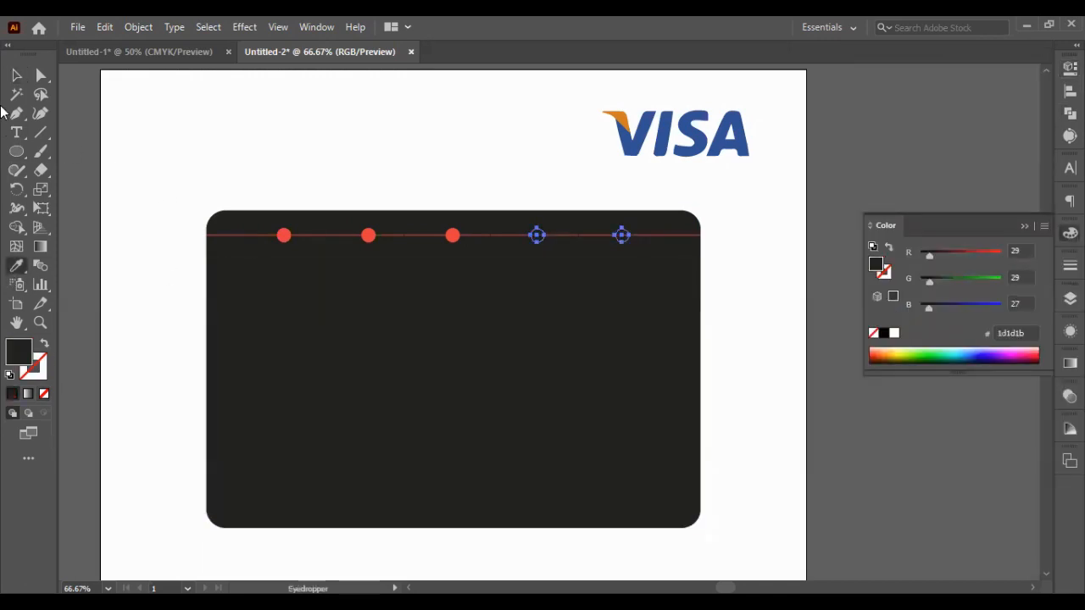
key(v)
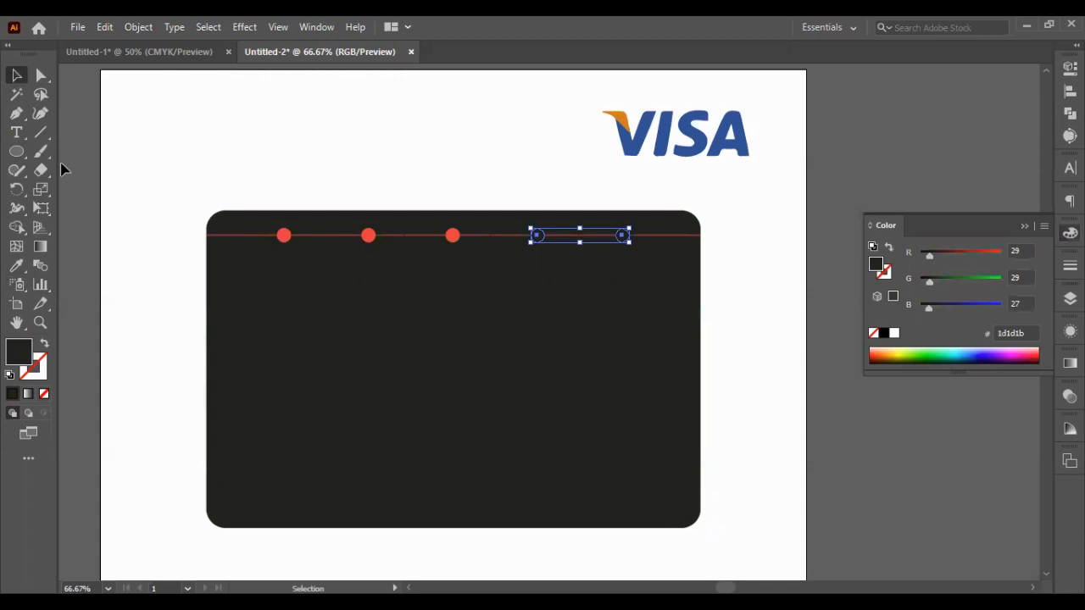
- Give the two rightmost circles an outline in ea3939, the hex colour taken from the leftmost circle's fill
click(285, 235)
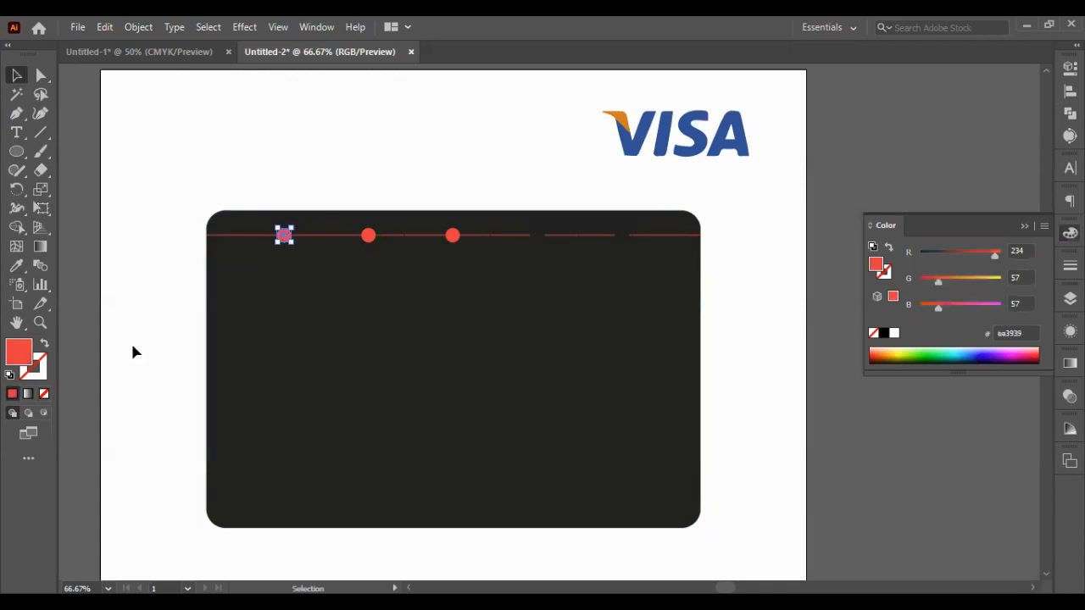
double_click(20, 349)
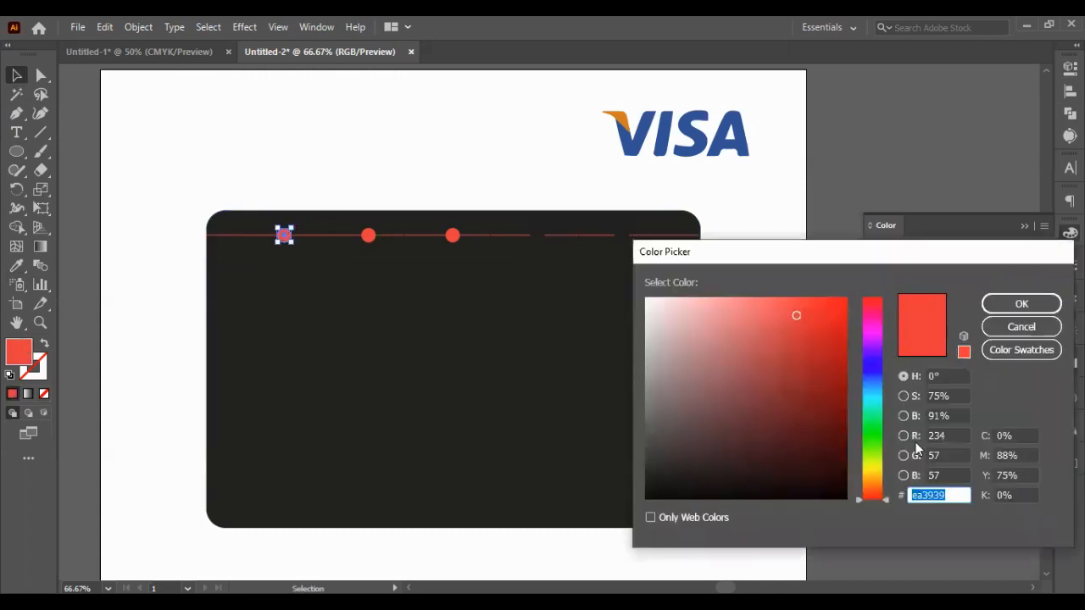
click(1021, 304)
click(622, 235)
shift+click(542, 237)
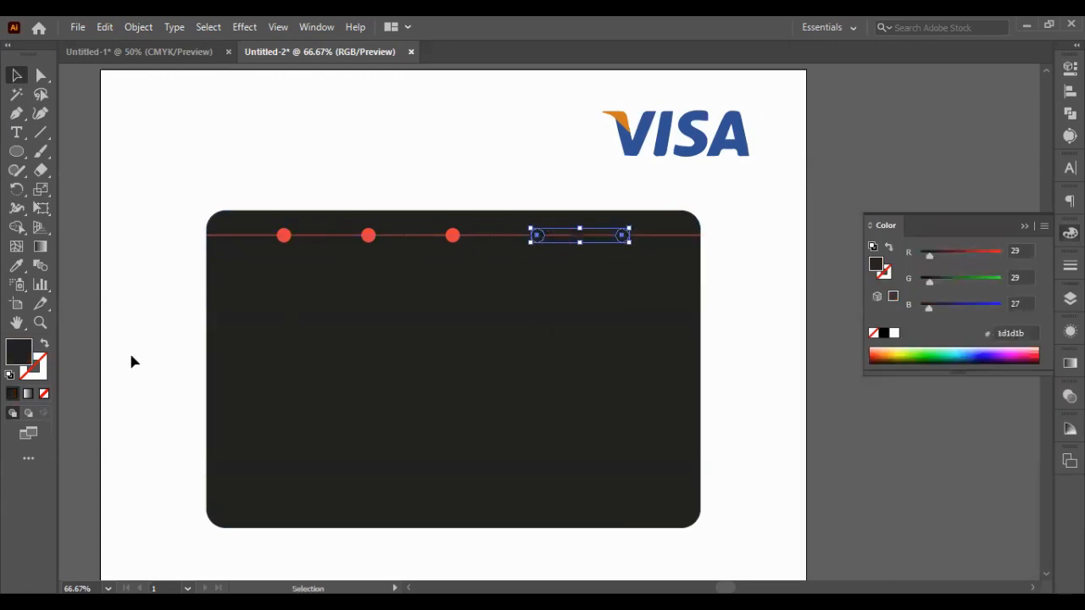
double_click(20, 350)
text(ea3939)
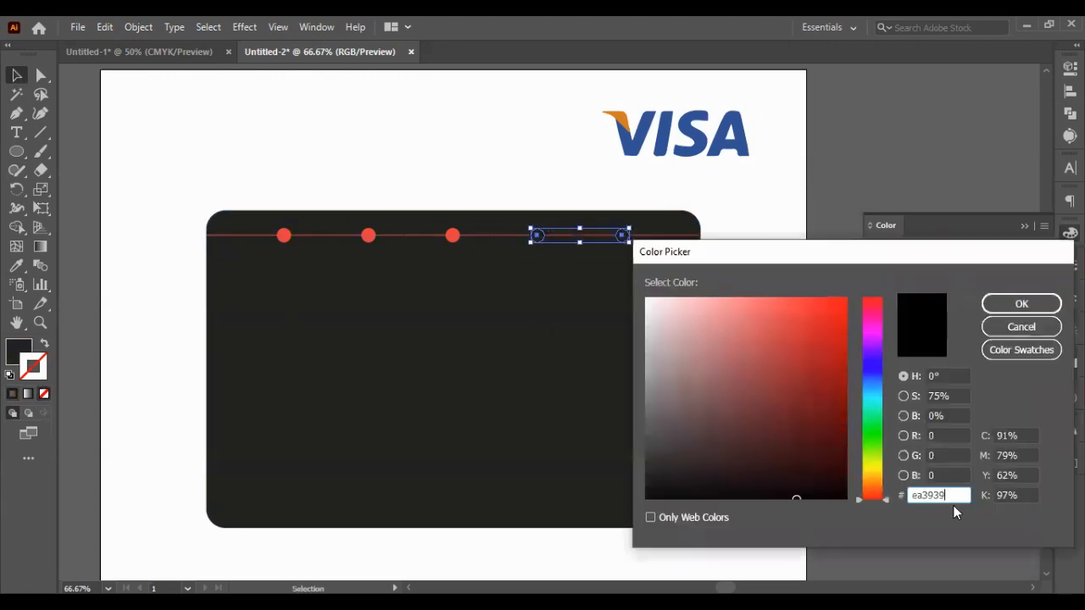
key(Return)
click(232, 123)
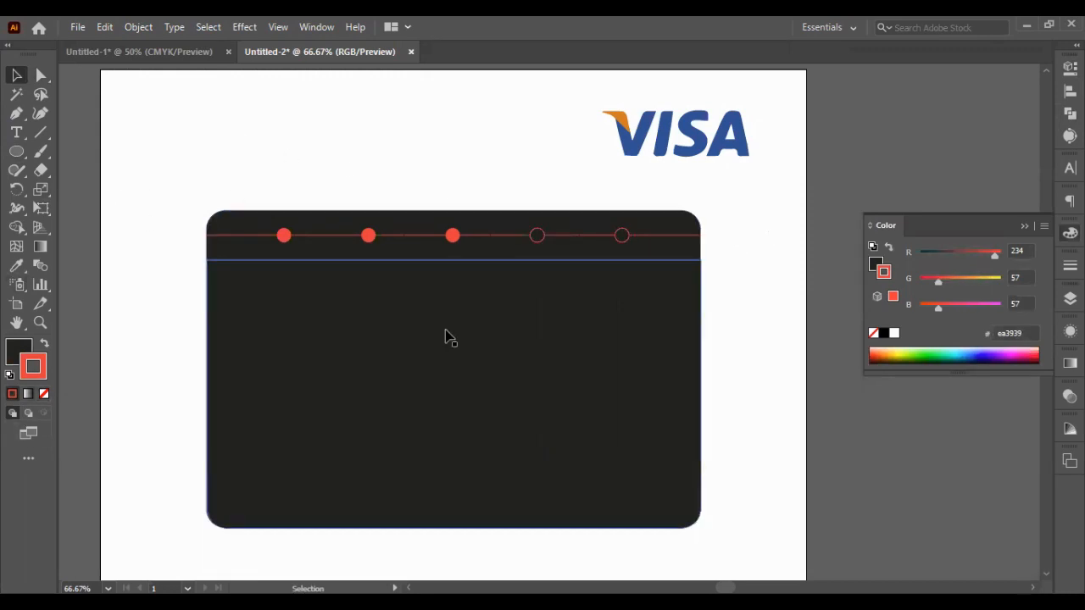
- Add the text "Card Details" on the white area just above the card's top edge
scroll(495, 265, left, 1)
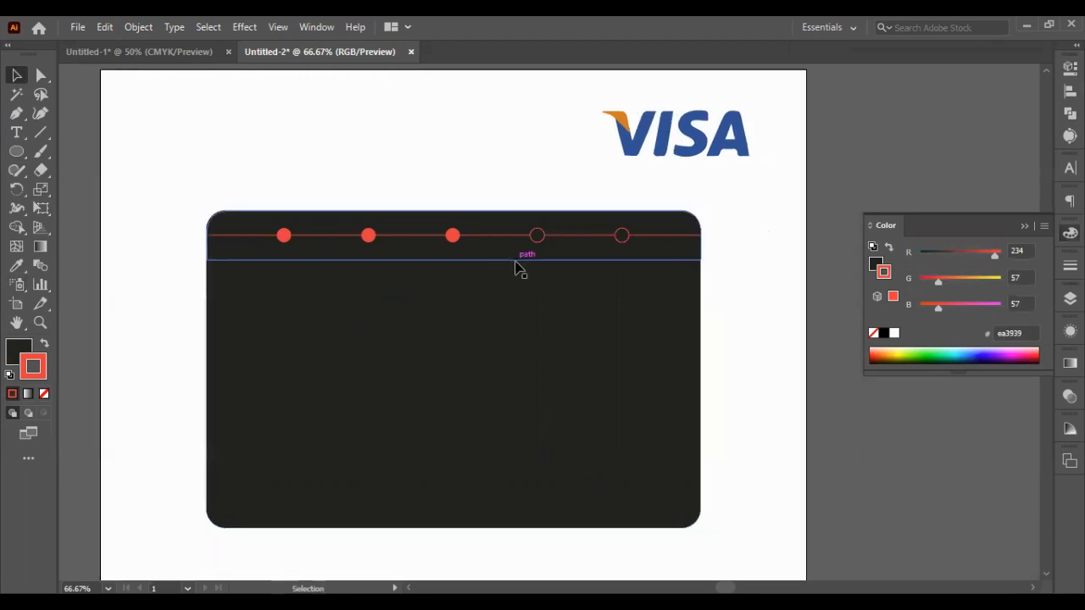
scroll(516, 266, up, 1)
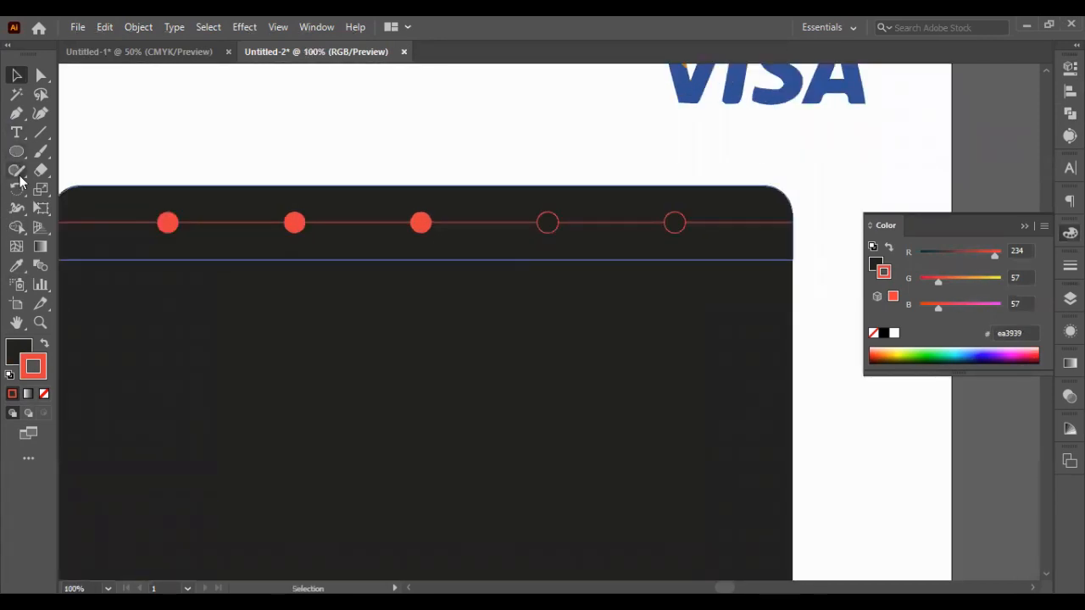
click(16, 151)
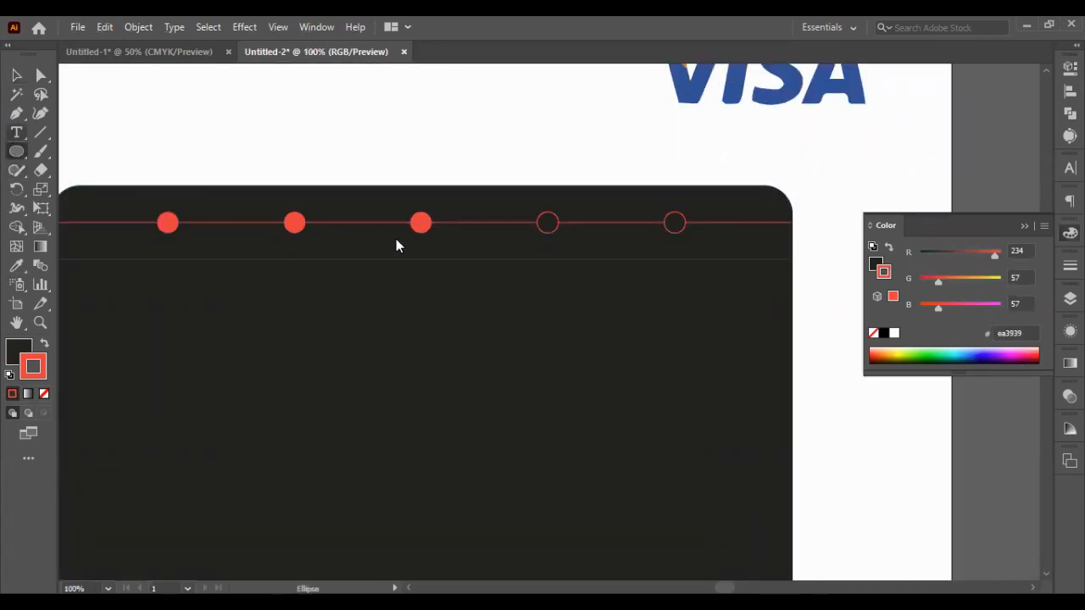
key(t)
click(364, 164)
text(q)
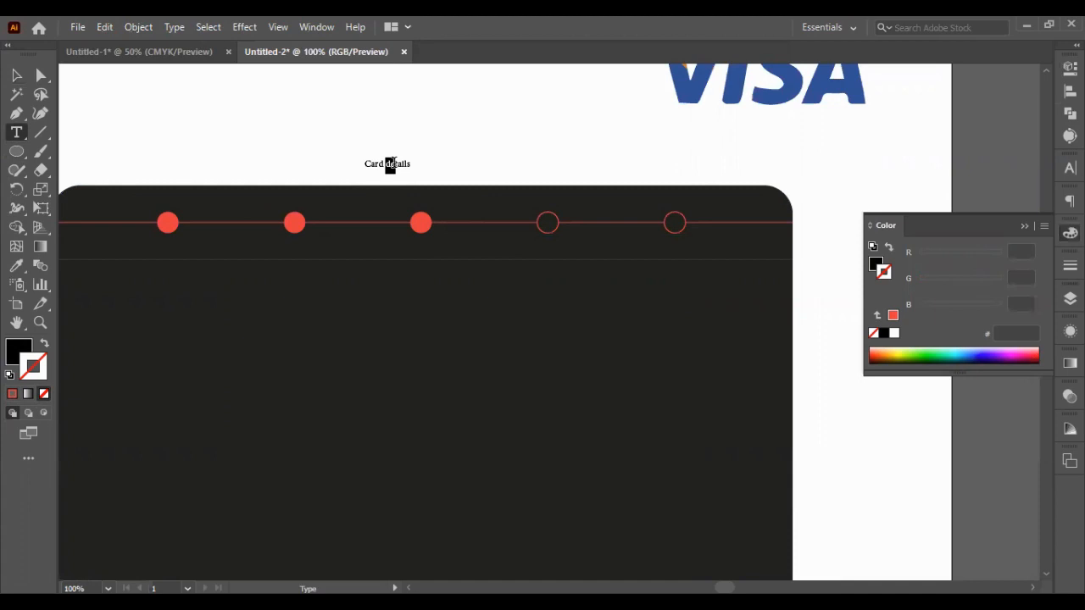
text(D)
click(15, 76)
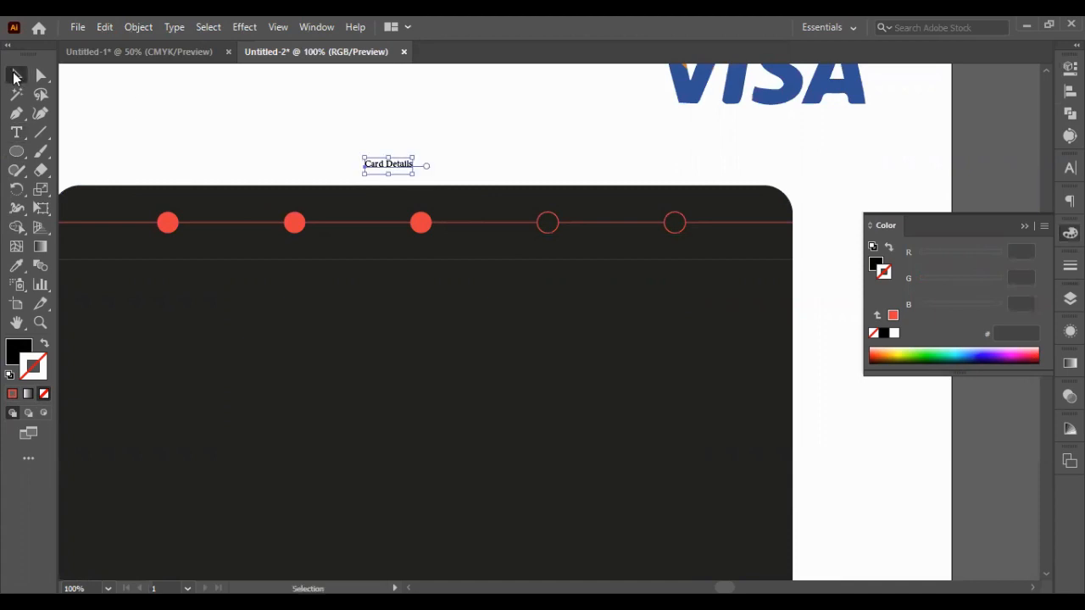
click(191, 95)
- Move the "Card Details" text onto the card's top band, directly beneath the third red circle
scroll(392, 155, right, 2)
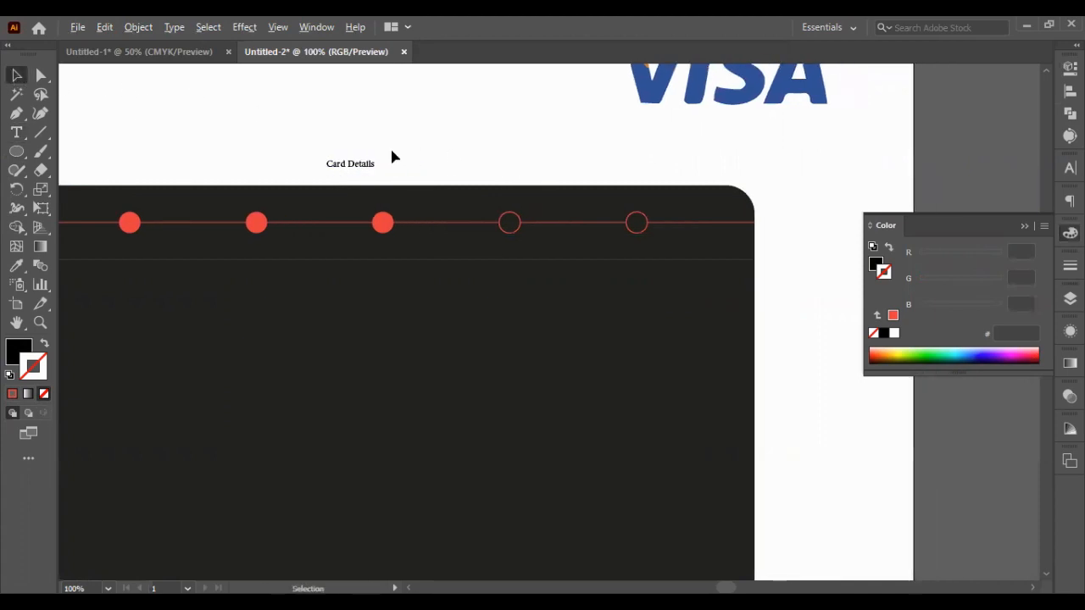
scroll(389, 146, down, 1)
drag(367, 161, 392, 219)
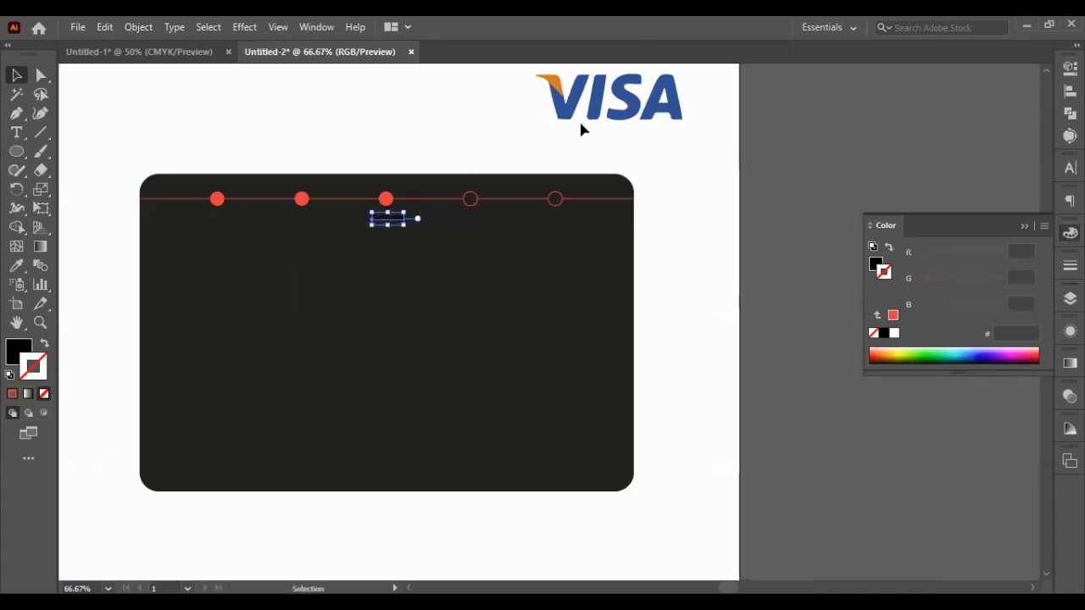
drag(582, 128, 590, 113)
- Set the font of the "Card Details" text to Poppins Light
scroll(379, 165, down, 2)
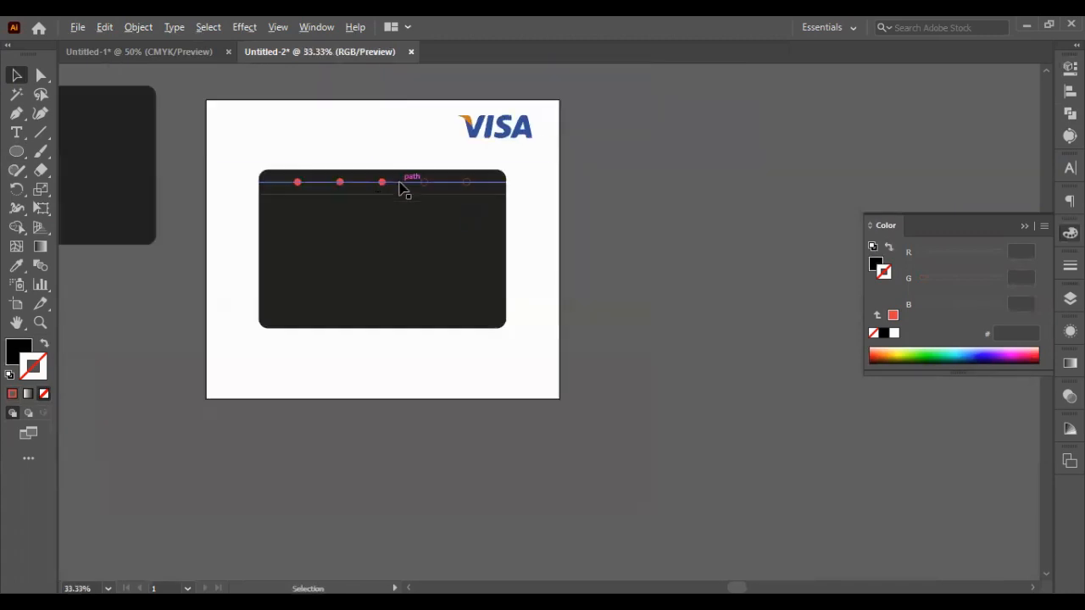
scroll(401, 187, up, 2)
click(262, 226)
scroll(262, 230, up, 3)
scroll(262, 232, down, 3)
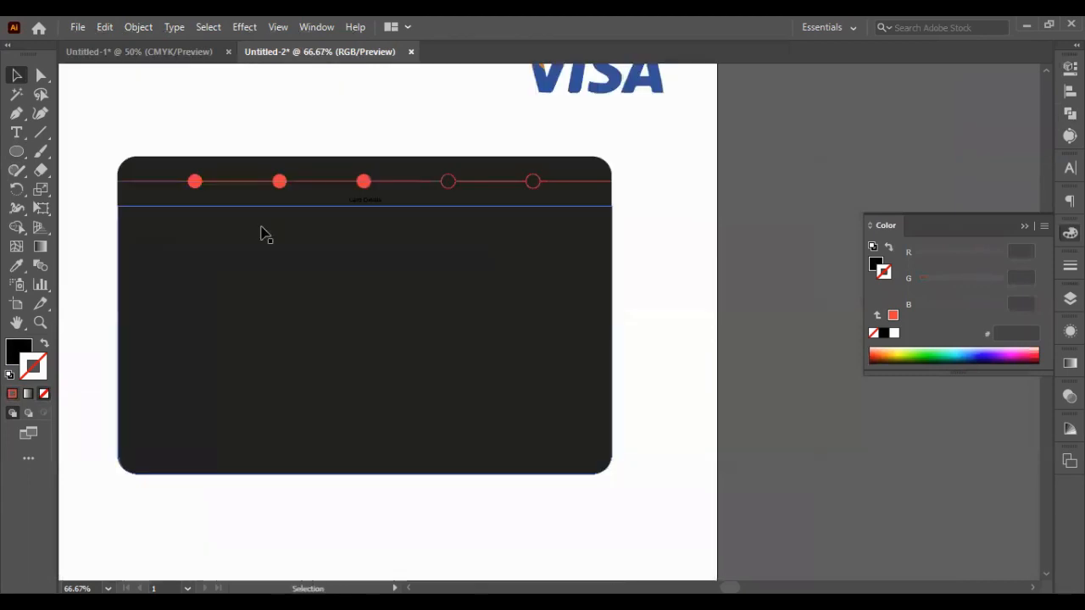
scroll(239, 245, left, 2)
scroll(239, 246, left, 2)
click(512, 205)
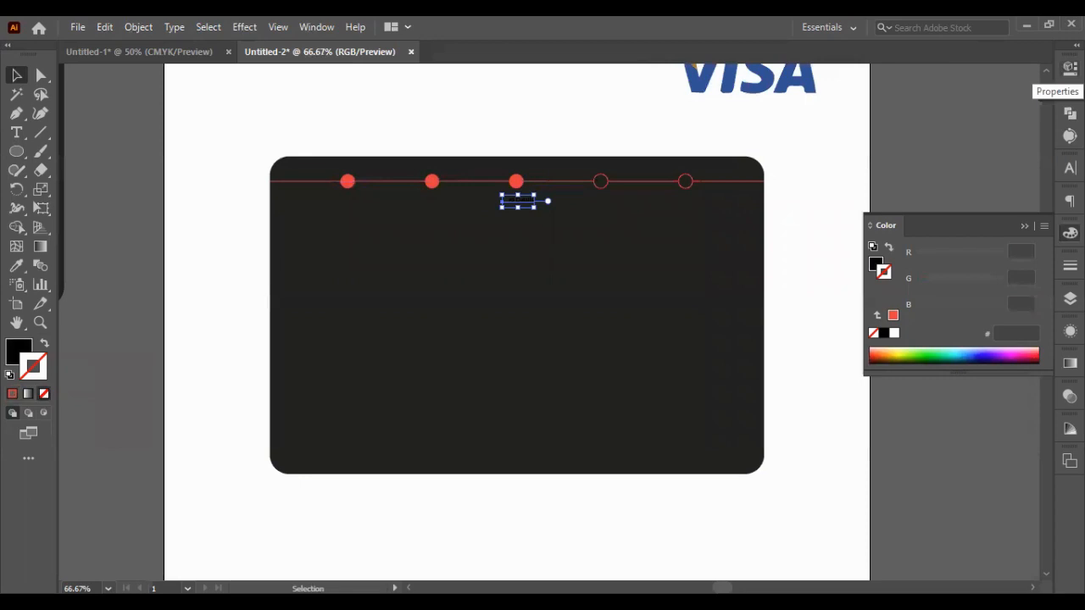
click(1070, 68)
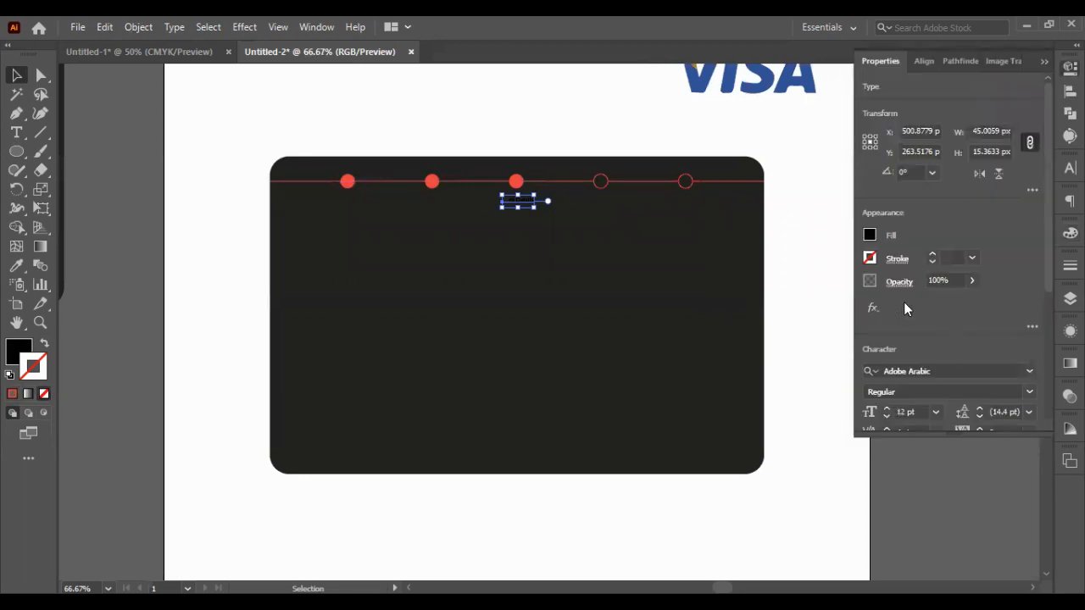
click(909, 371)
text(popp)
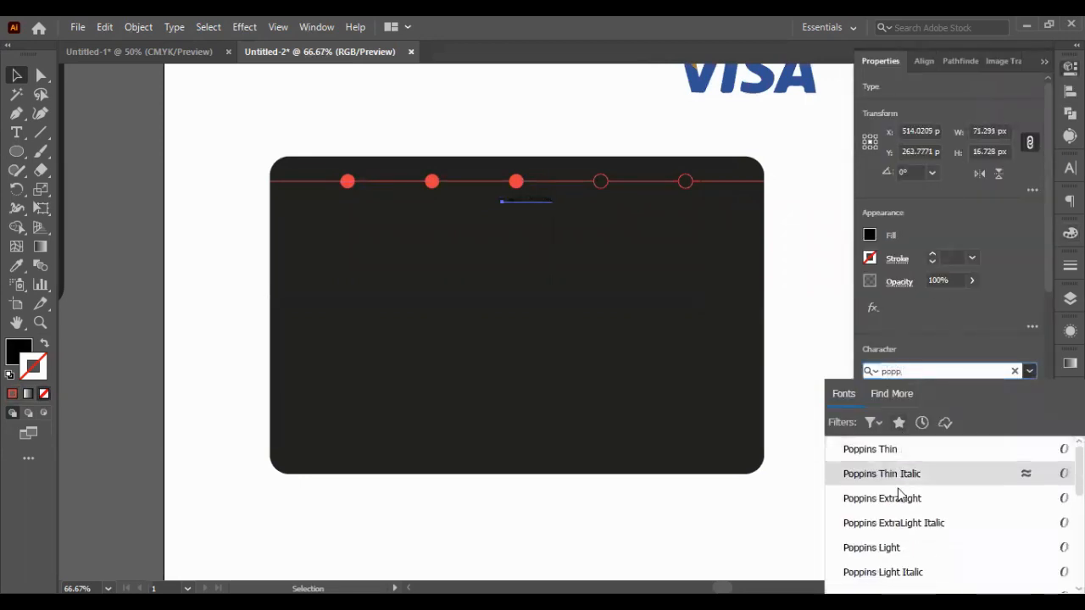
click(892, 545)
- Set the font size of the "Card Details" text to 15 pt
click(900, 412)
key(shift+Up)
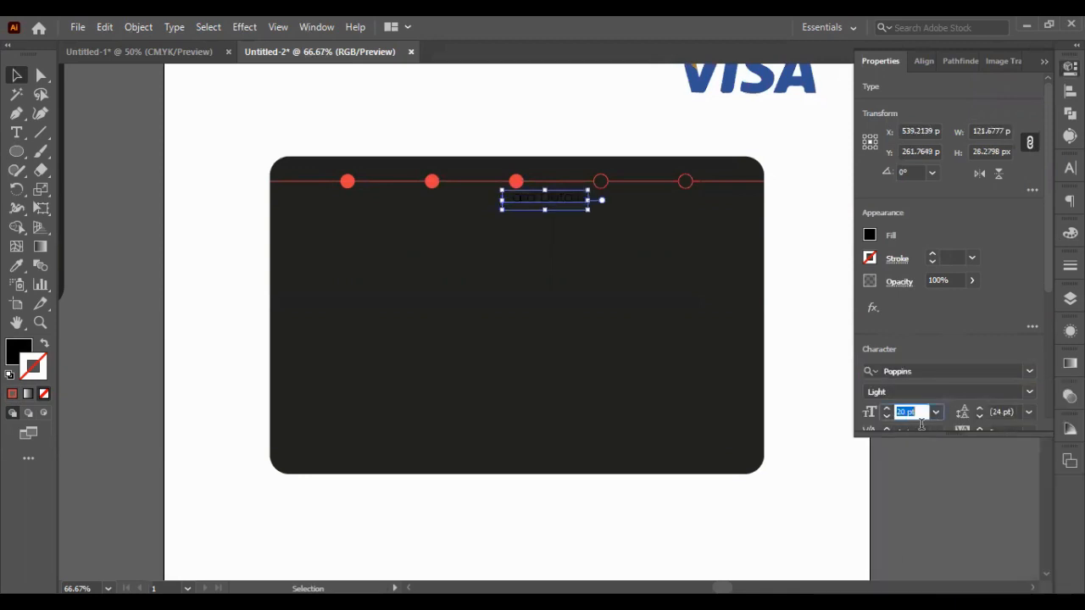
key(Down)
key(Down)
key(Down)
key(Down)
key(Down)
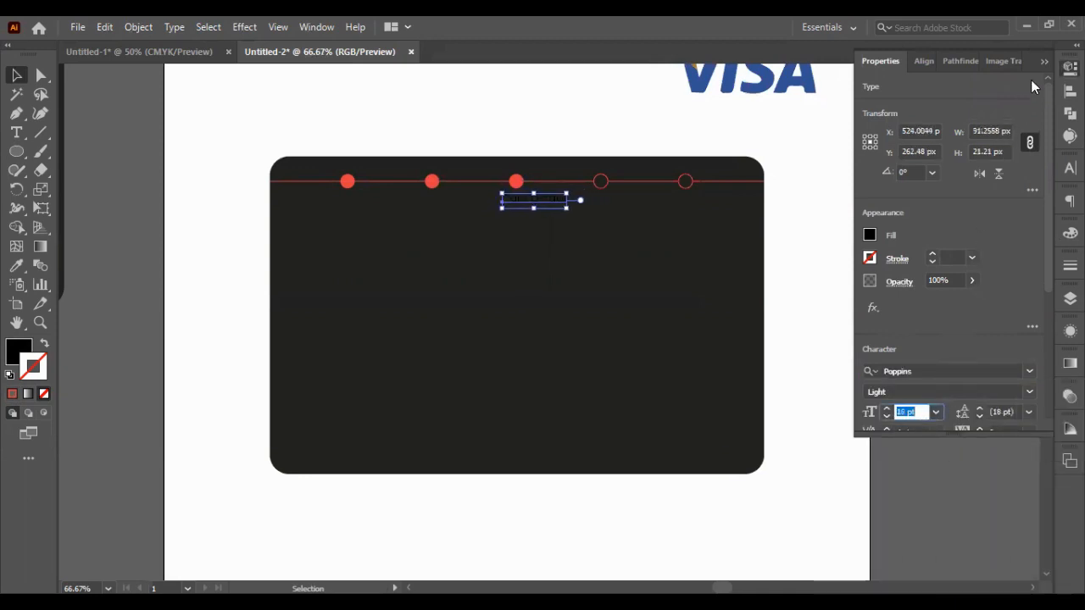
click(1044, 62)
click(702, 317)
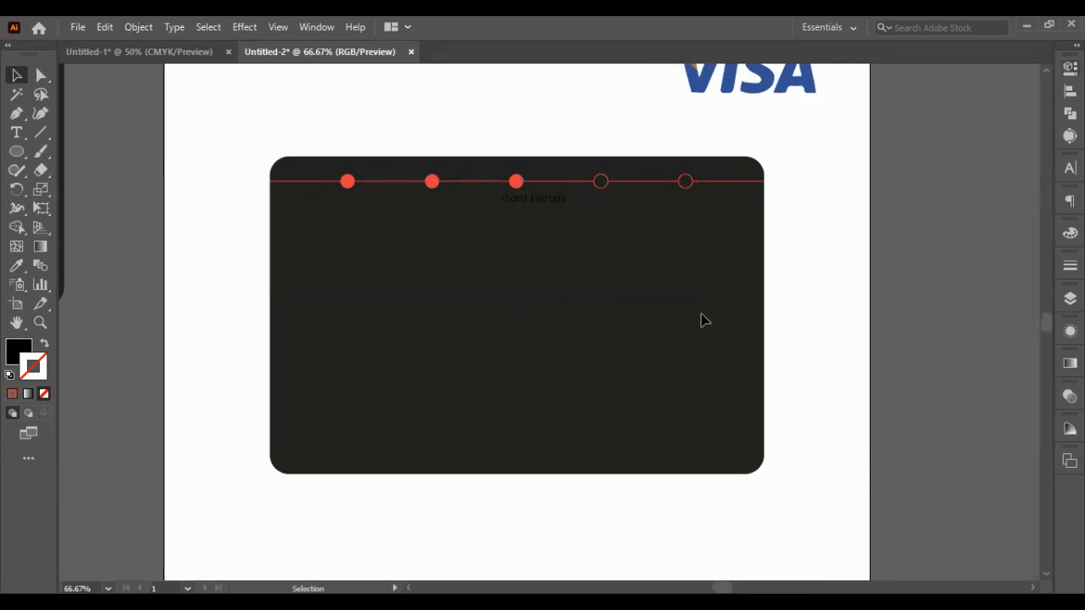
- Centre the "Card Details" text horizontally on the card's top band using Align
click(553, 203)
shift+click(559, 169)
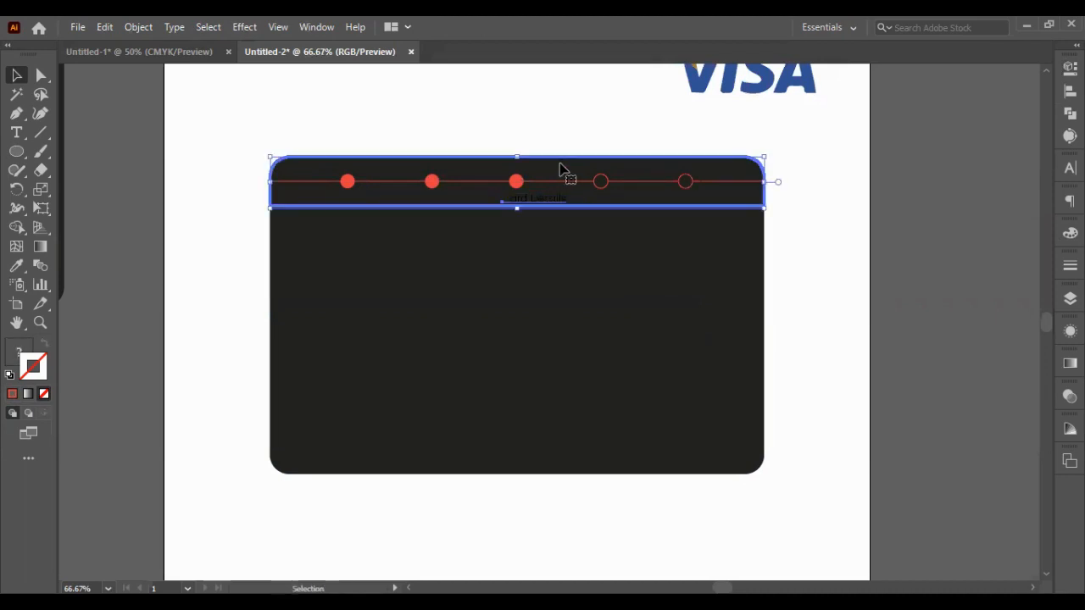
click(1069, 91)
click(847, 235)
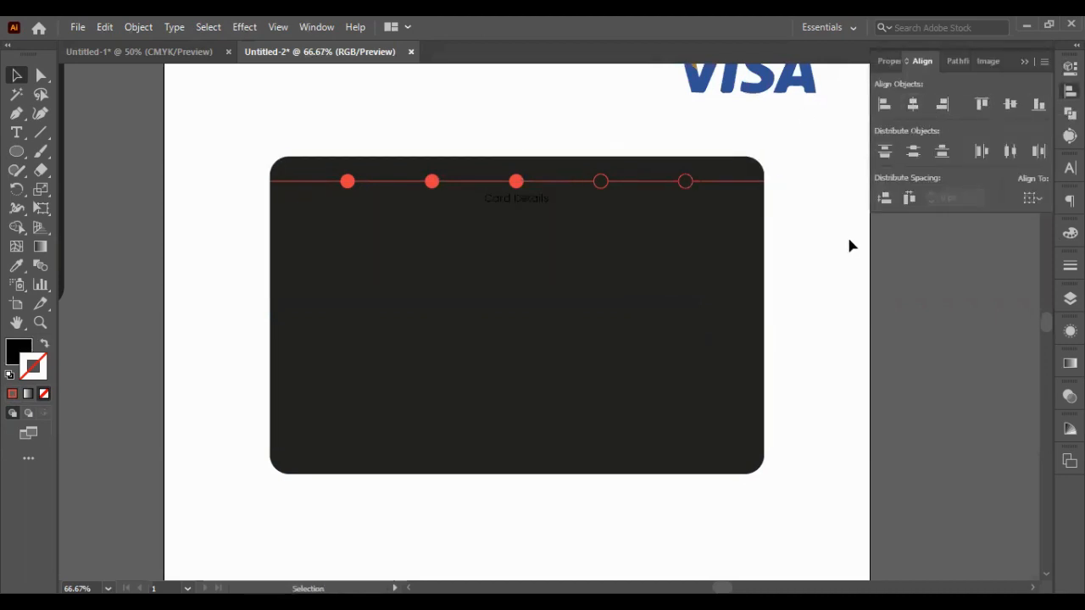
- Colour the "Card Details" text with the red fill of the leftmost circle, sampled with the Eyedropper
scroll(508, 186, up, 2)
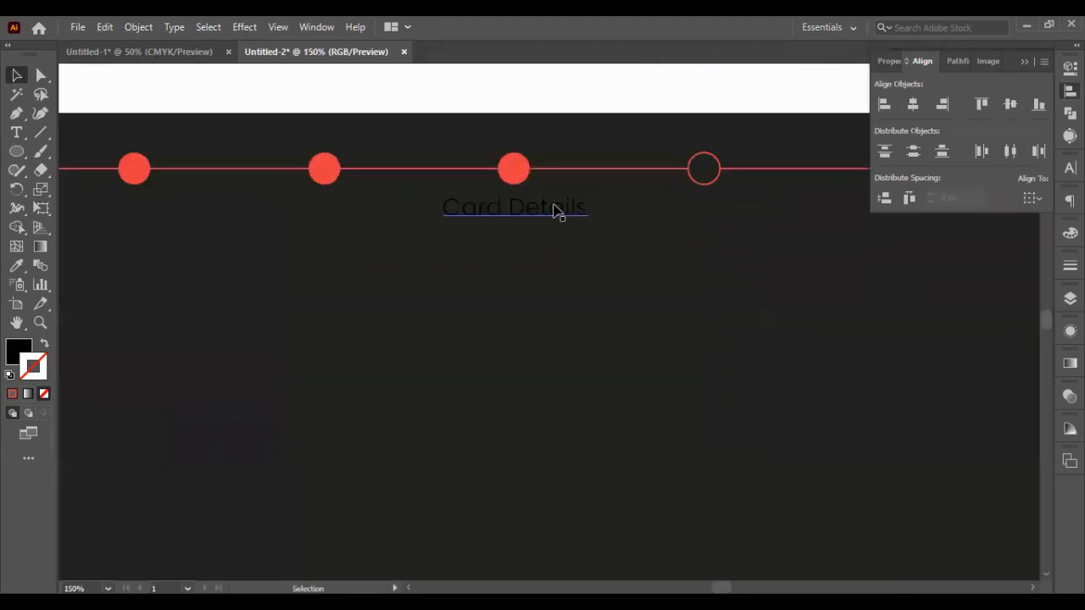
click(16, 265)
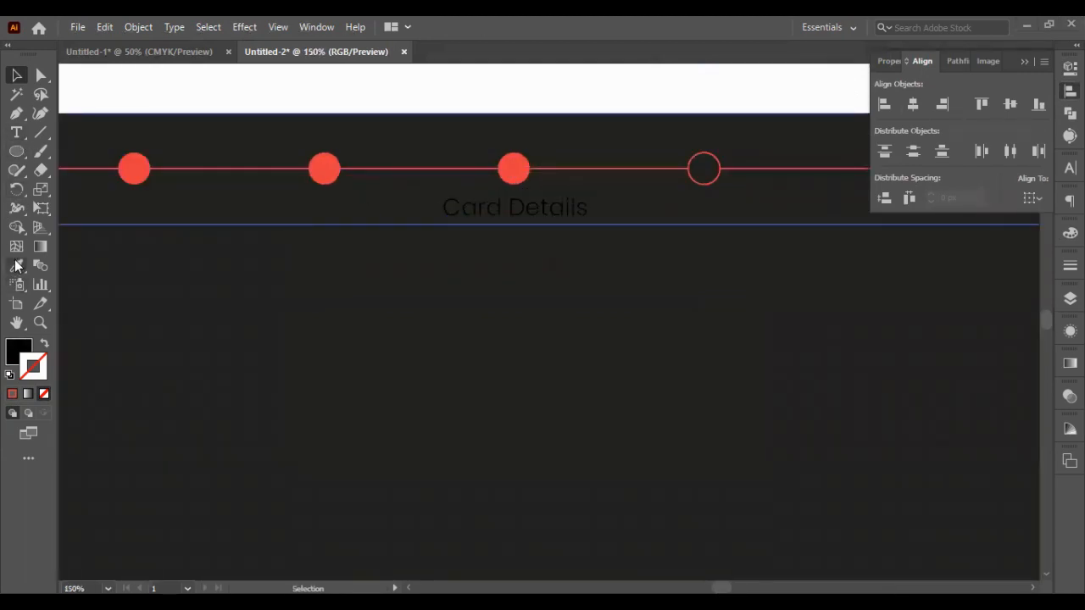
click(127, 163)
click(17, 76)
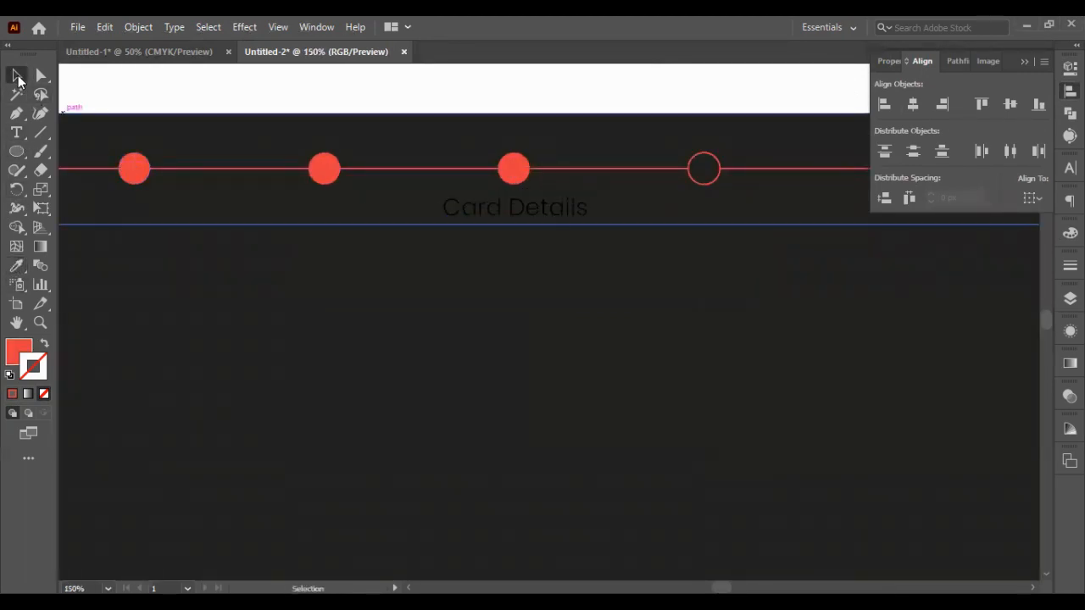
click(575, 216)
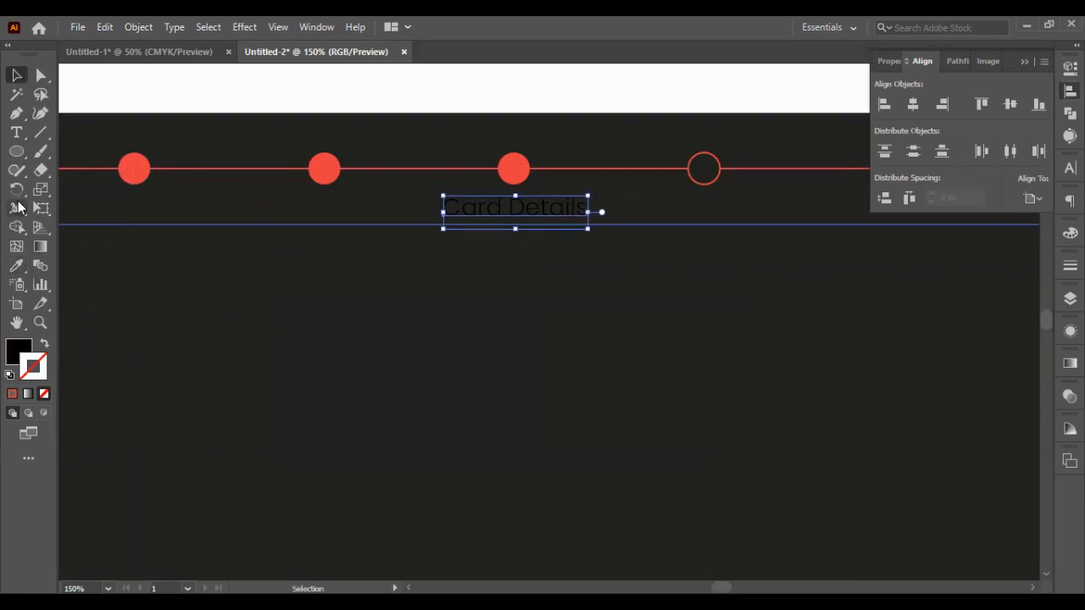
click(16, 265)
click(126, 165)
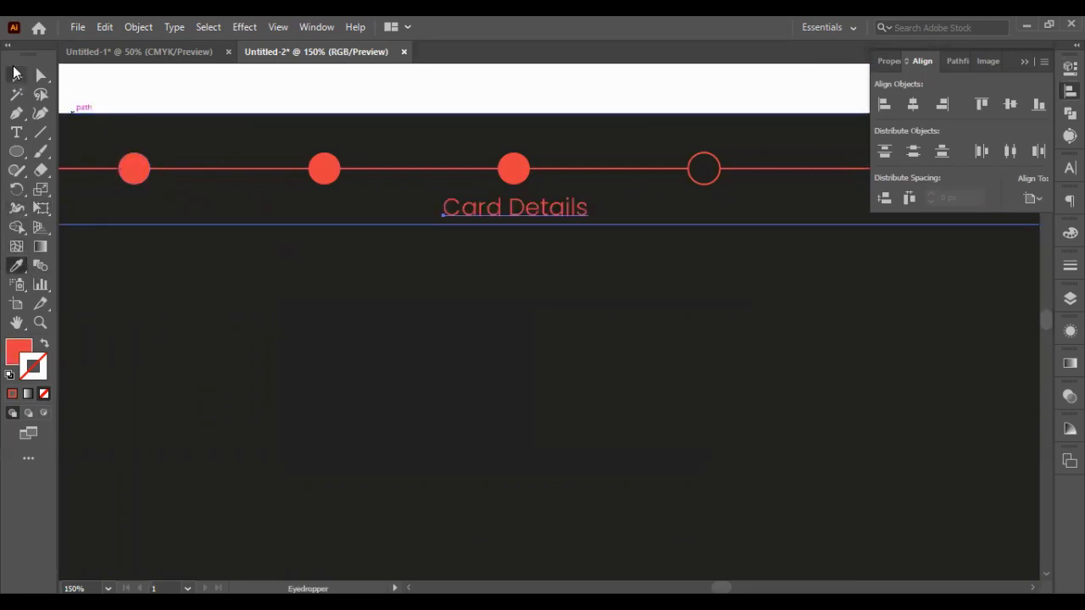
click(14, 73)
click(683, 249)
- Shift the "Card Details" text vertically onto the top band's lower edge, keeping it centred beneath the third circle
drag(573, 214, 573, 197)
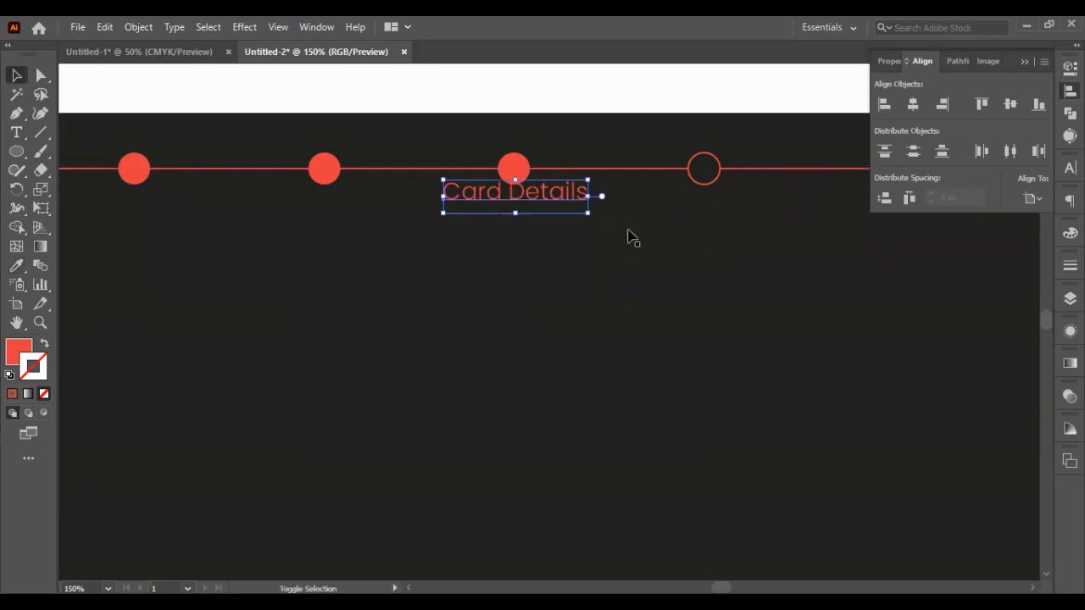
click(597, 113)
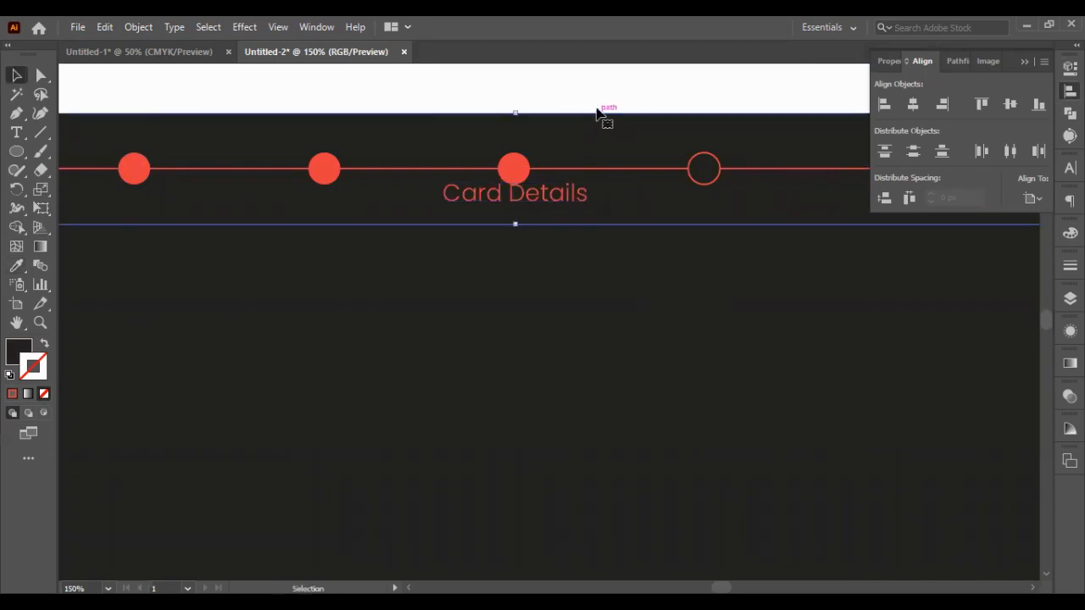
drag(566, 214, 637, 241)
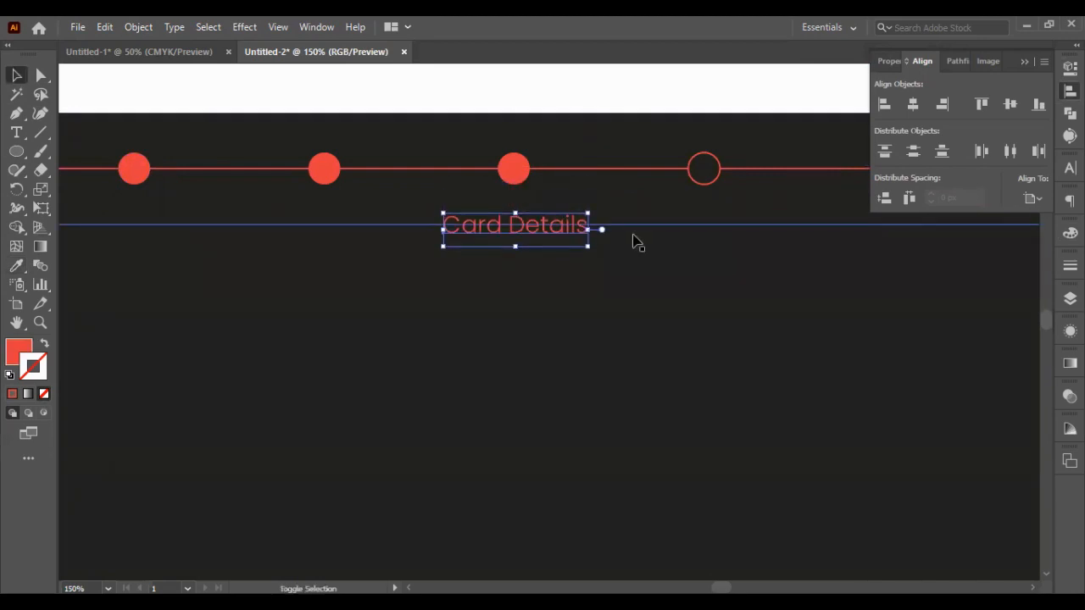
key(shift+Up)
key(shift+Up)
key(shift+Up)
key(shift+Down)
key(shift+Down)
key(shift+Down)
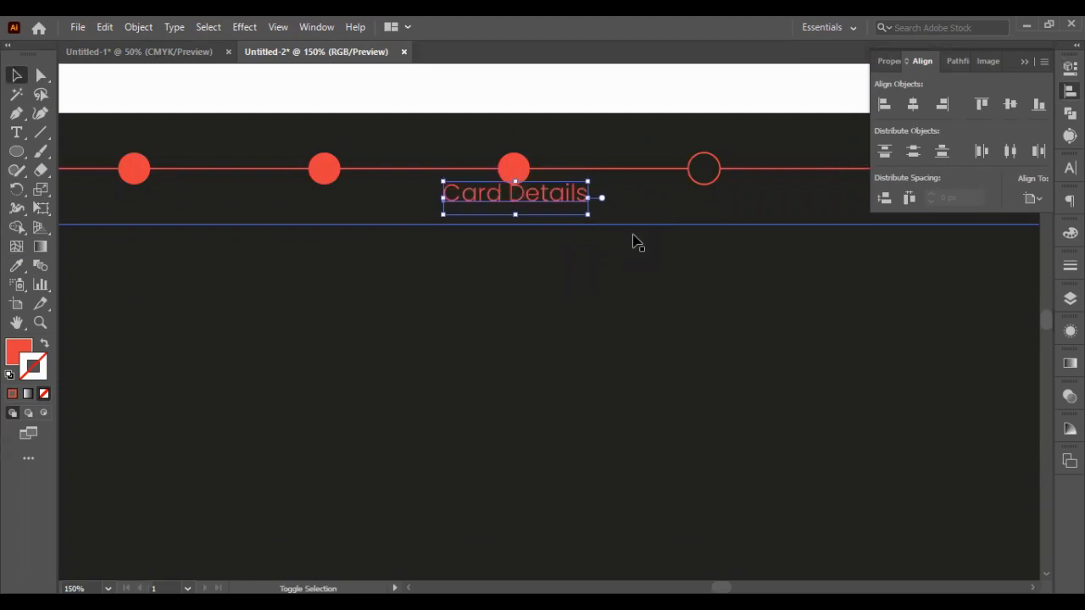
click(600, 111)
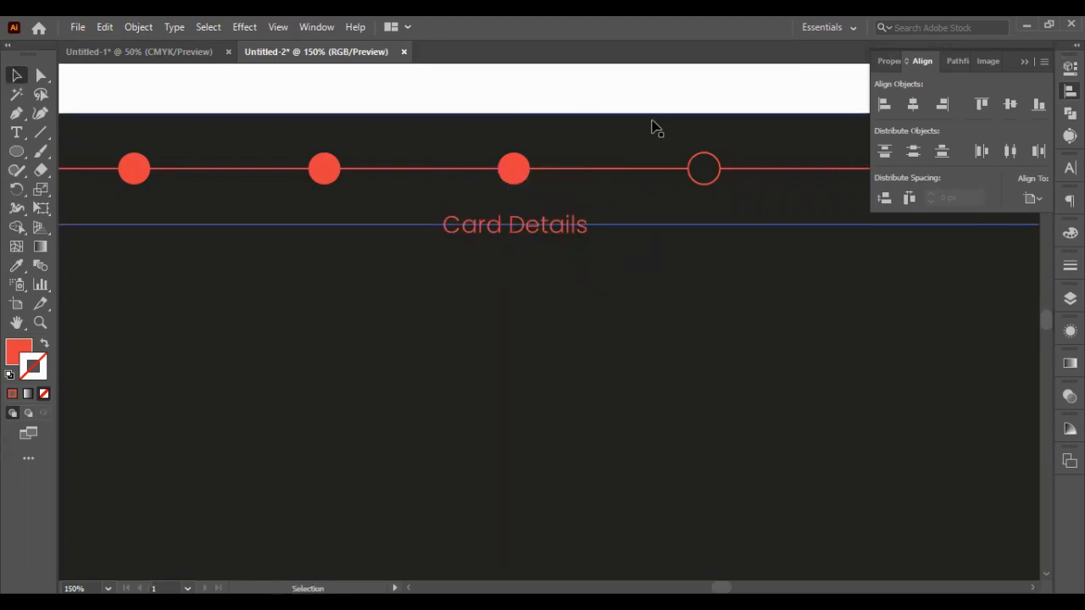
- Move the dividing edge between the top band and the card body down below the "Card Details" text with Direct Selection
scroll(601, 84, down, 2)
key(a)
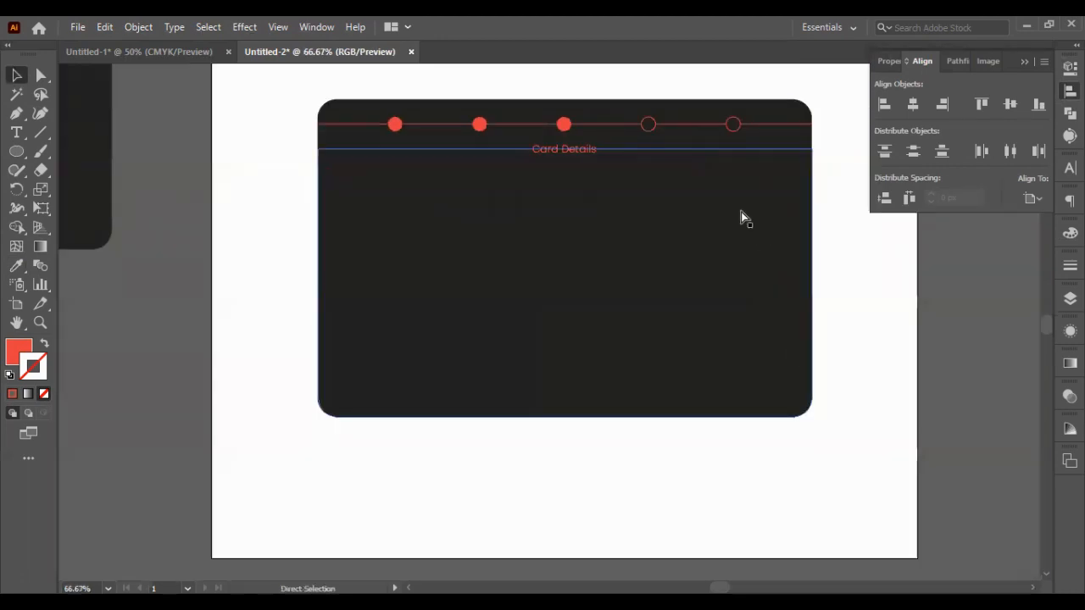
scroll(626, 141, right, 1)
scroll(597, 140, up, 1)
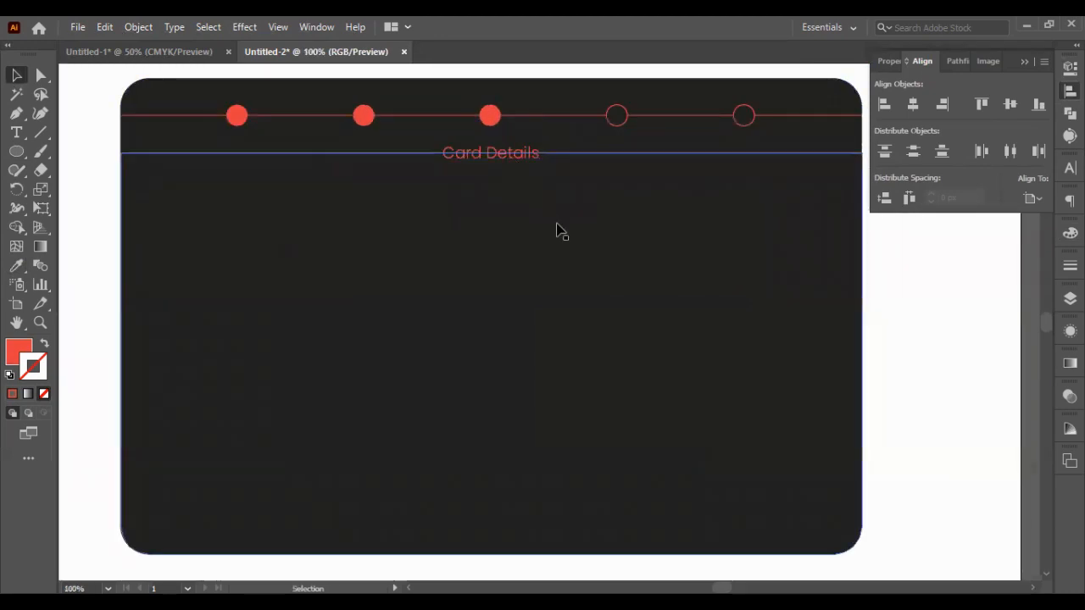
key(a)
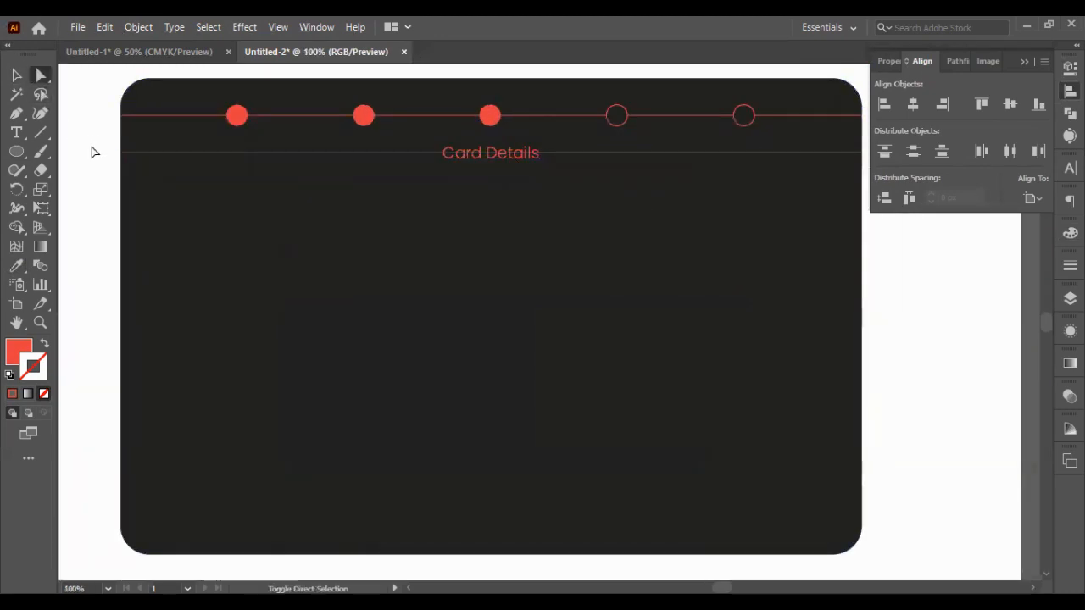
drag(92, 150, 159, 187)
drag(906, 243, 831, 143)
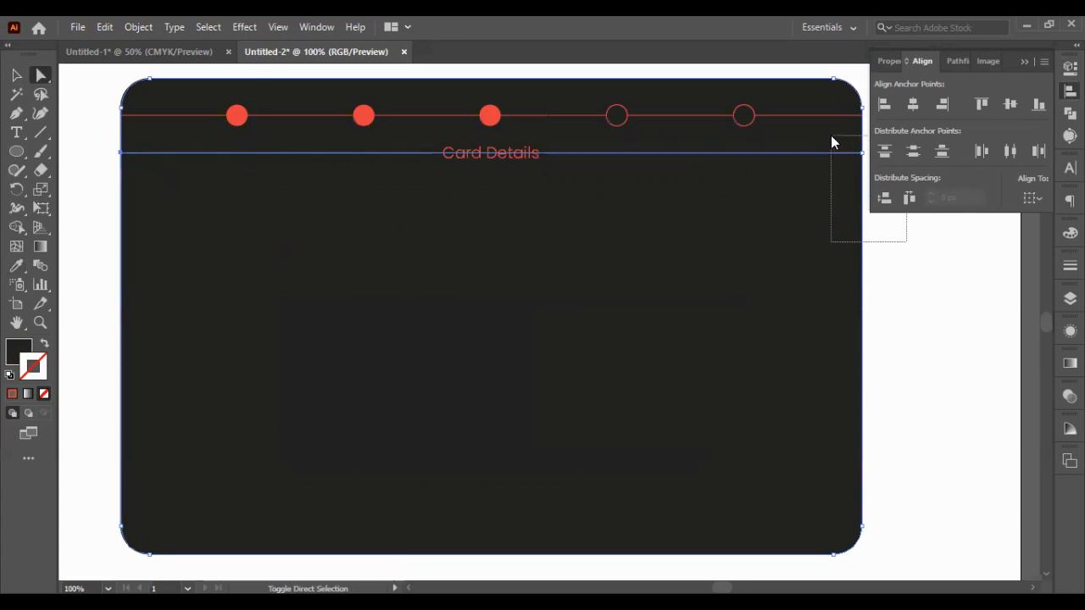
key(Down)
key(Down)
key(Down)
key(Down)
key(Down)
key(Down)
key(Down)
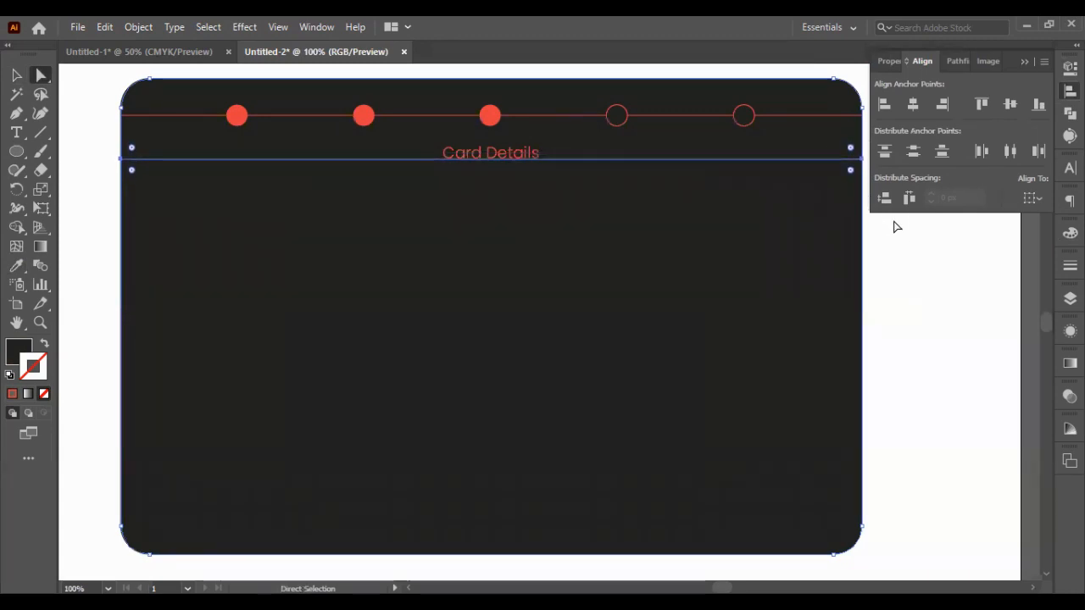
key(shift+Down)
key(shift+Down)
click(910, 263)
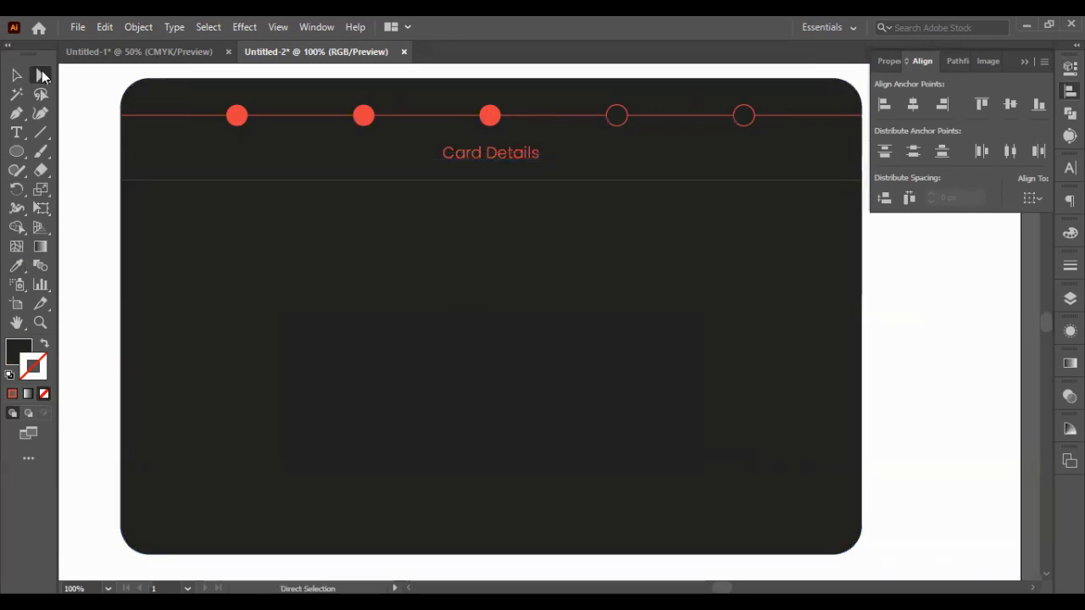
- Duplicate the "Card Details" text in place and shift the copy 240 px left, beneath the first circle
ctrl+click(488, 158)
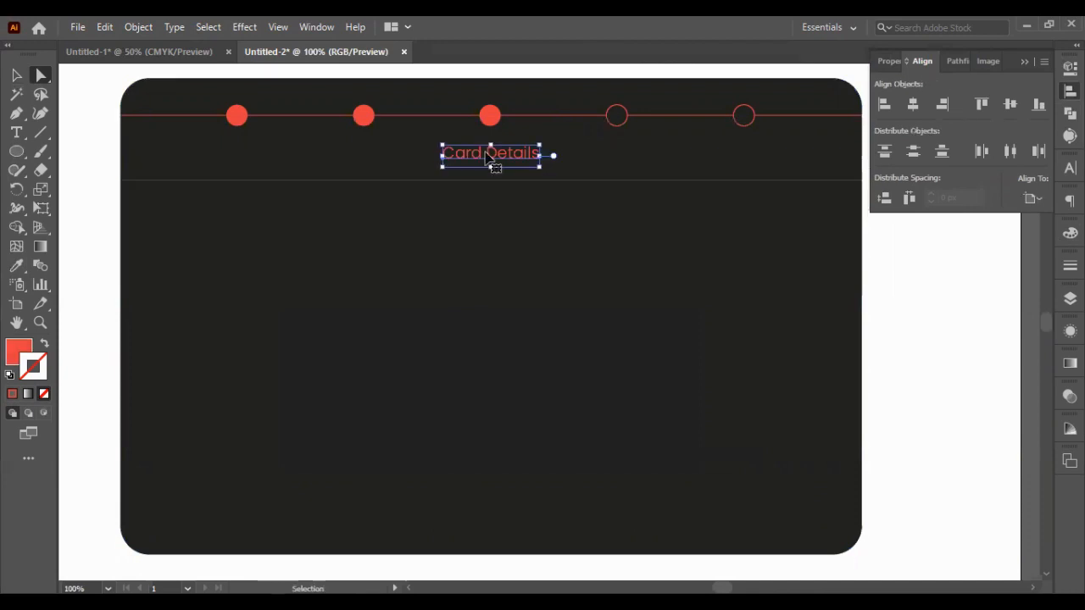
key(ctrl+c)
key(ctrl+f)
key(shift+Left)
key(shift+Left)
key(shift+Left)
key(shift+Left)
key(shift+Left)
key(shift+Left)
key(shift+Left)
key(shift+Left)
key(shift+Left)
key(shift+Left)
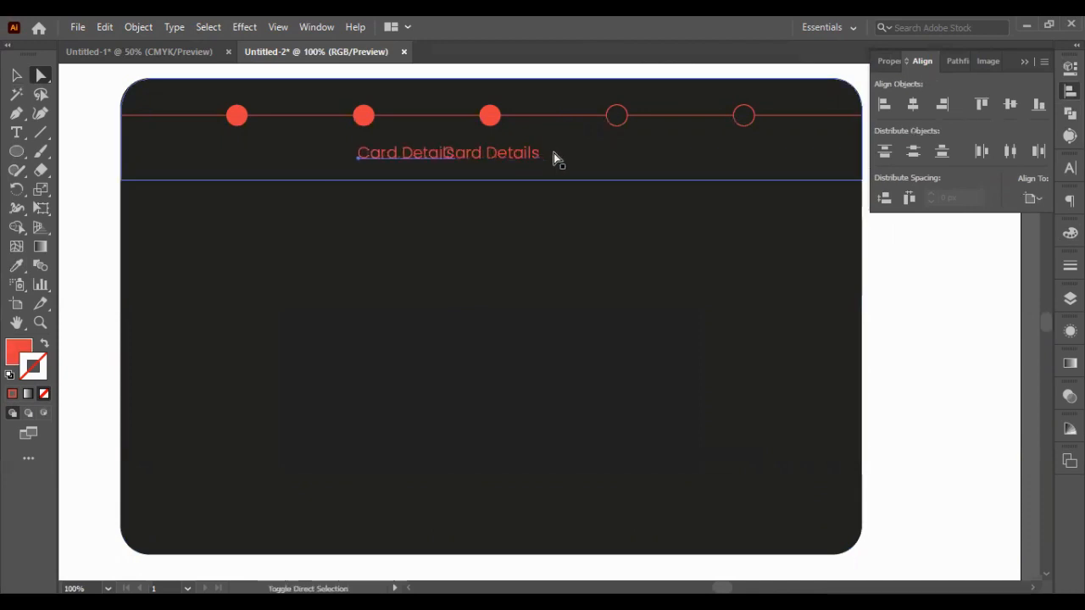
key(shift+Left)
key(shift+Left)
key(shift+Left)
key(shift+Left)
key(shift+Left)
key(shift+Left)
key(shift+Left)
key(shift+Left)
key(shift+Left)
key(shift+Left)
key(shift+Left)
key(shift+Left)
key(shift+Left)
key(shift+Left)
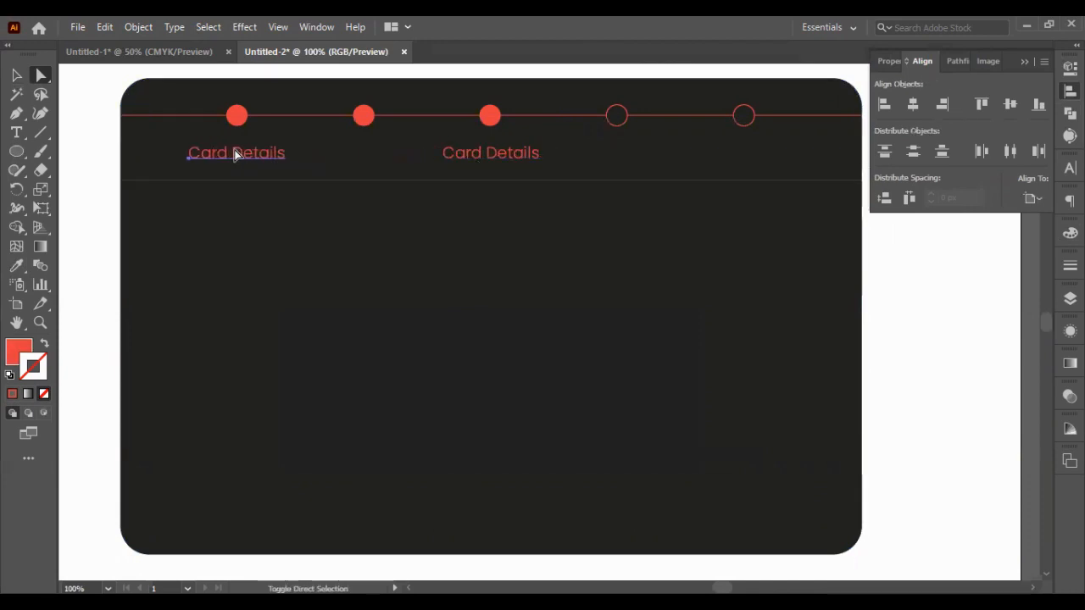
- Replace the wording of the copied label beneath the first circle with "Item"
key(t)
triple_click(238, 154)
key(BackSpace)
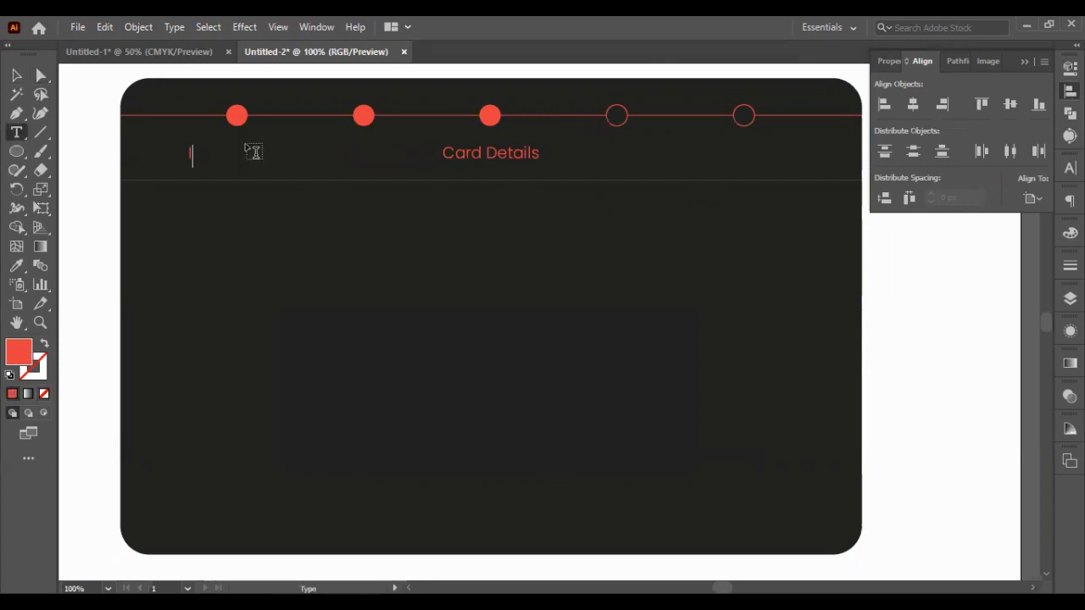
click(16, 76)
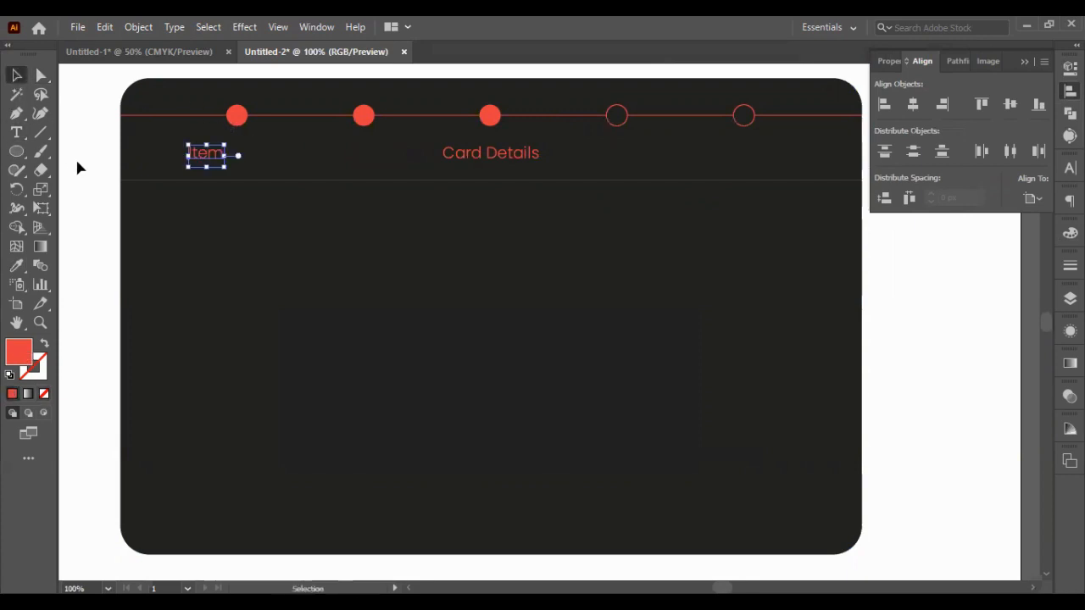
click(76, 159)
- Centre the "Item" label beneath the first circle and place a copy of it beneath the second circle
drag(212, 155, 244, 160)
key(t)
key(v)
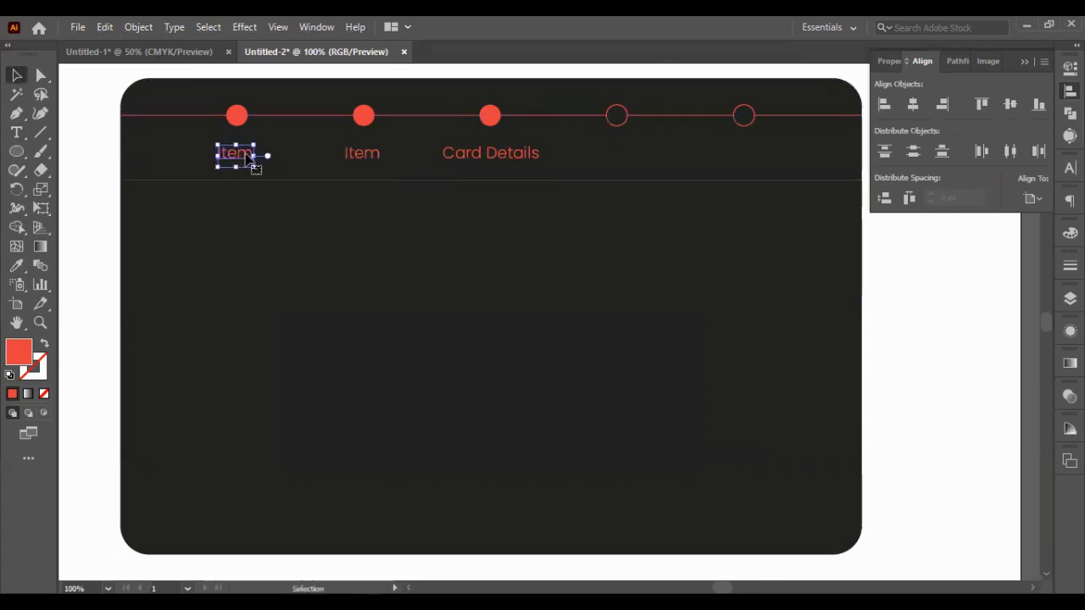
- Change the wording of the label beneath the second circle to "Proceed"
click(365, 158)
key(t)
double_click(360, 157)
text(P)
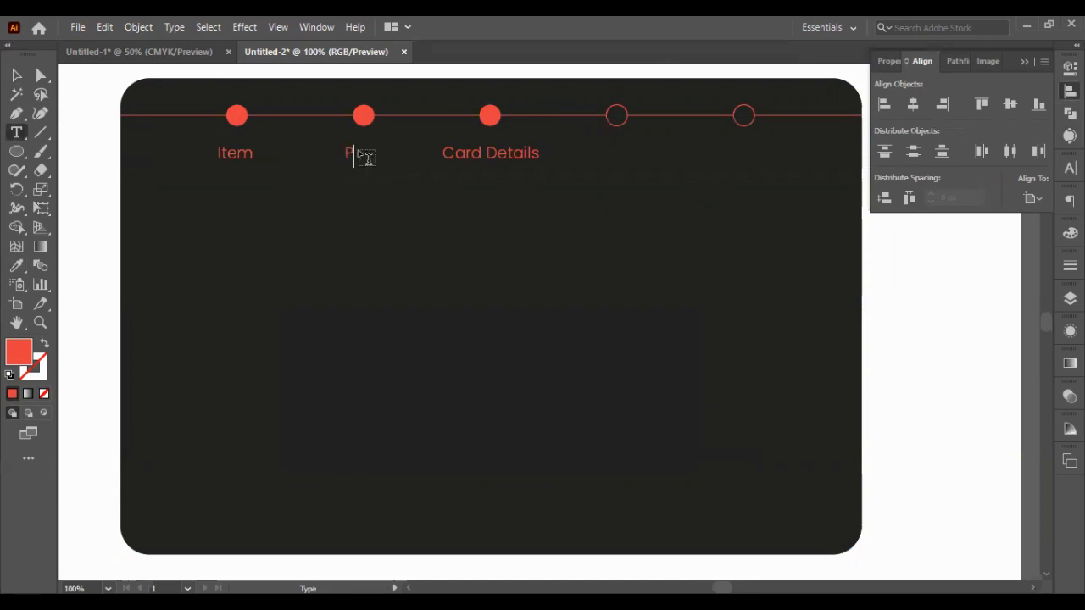
text(roceed)
key(Escape)
- Select the "Item" and "Proceed" labels together and lower their opacity
shift+click(223, 153)
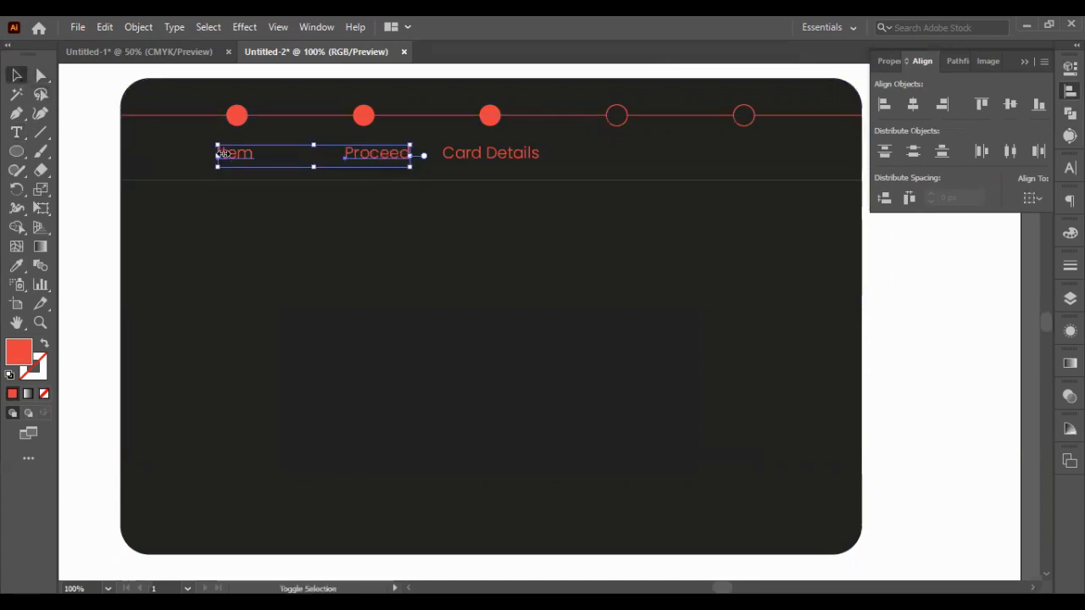
click(888, 61)
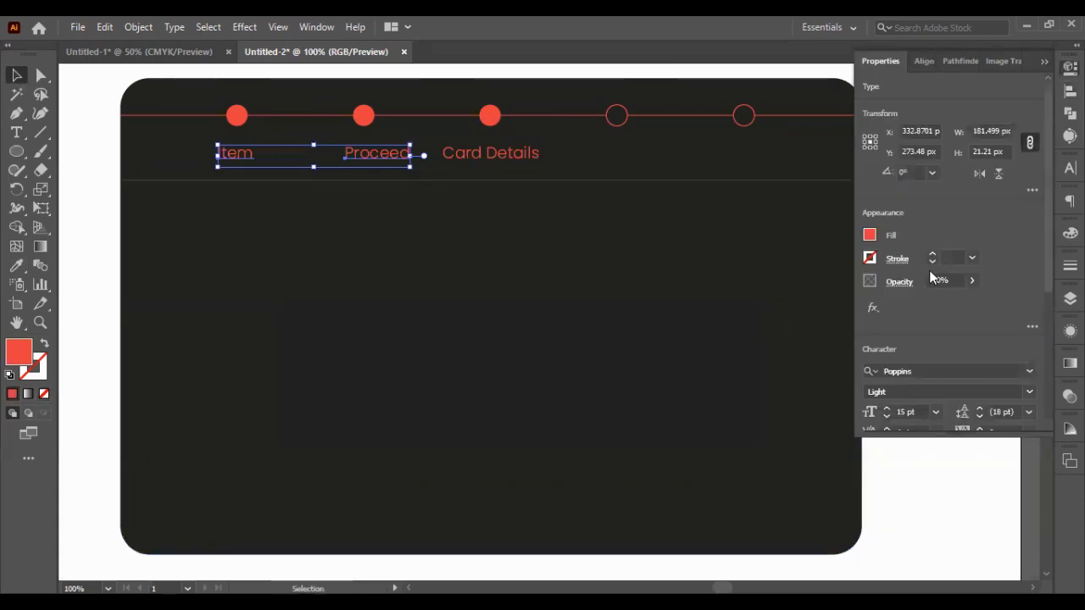
click(938, 280)
text(40)
key(Return)
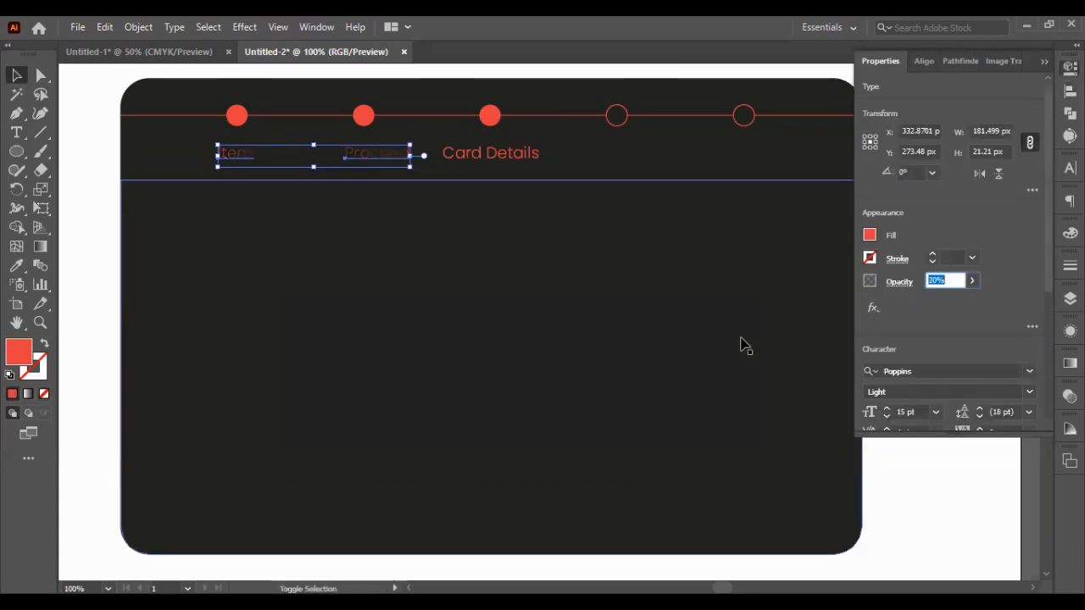
- Recolour the "Item" and "Proceed" labels white
click(219, 234)
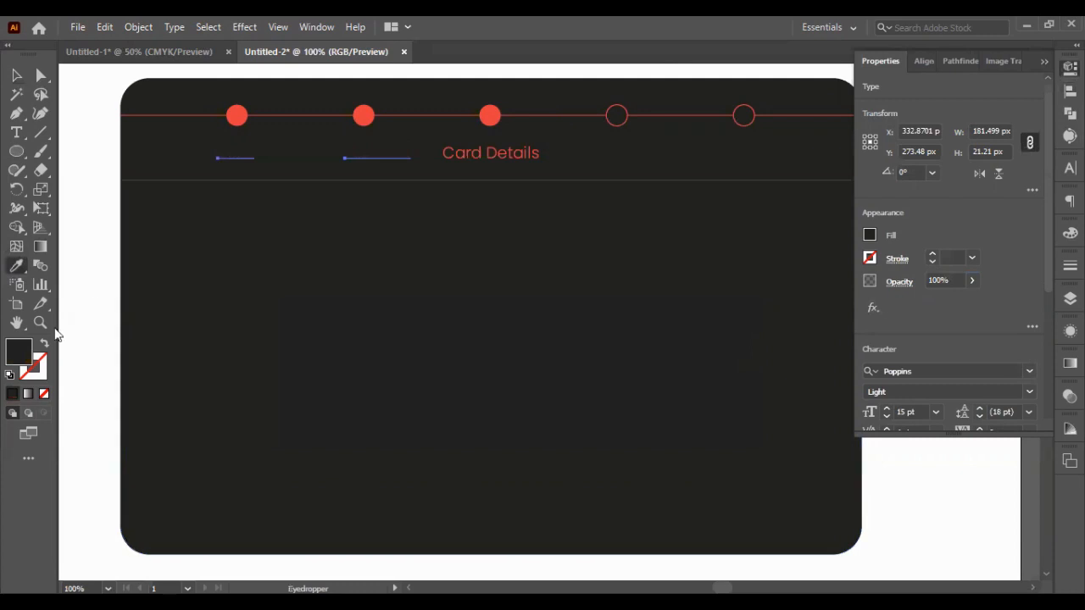
double_click(12, 350)
text(fffffd)
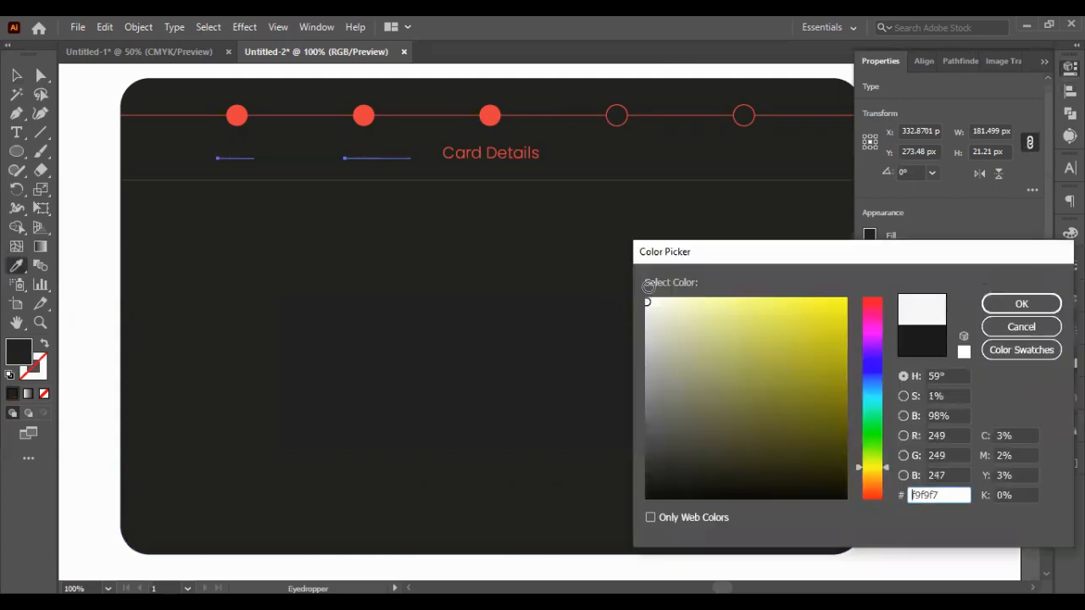
click(1021, 303)
click(16, 94)
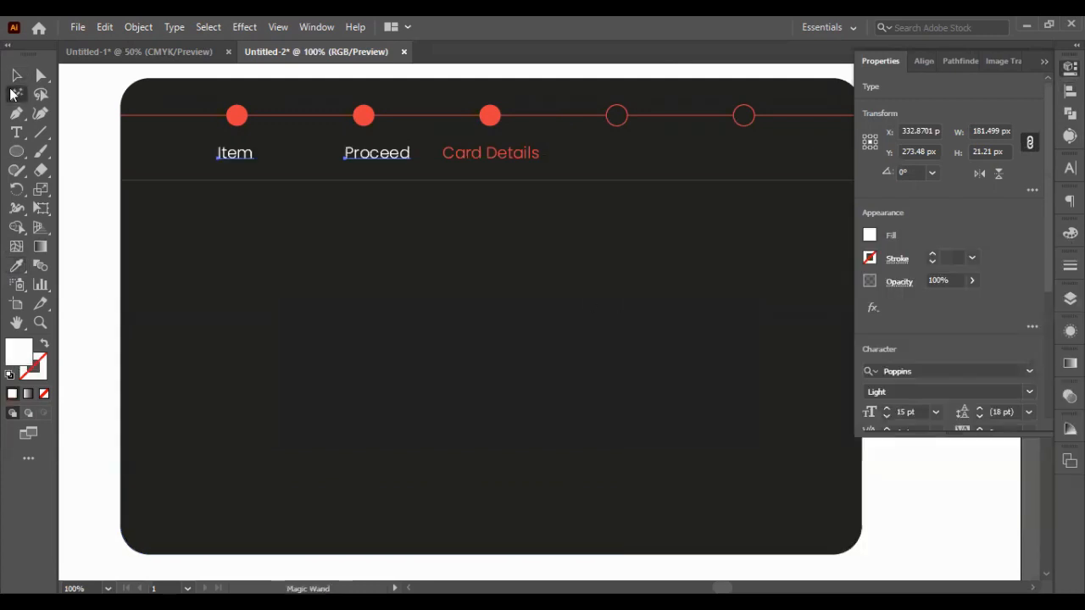
click(16, 76)
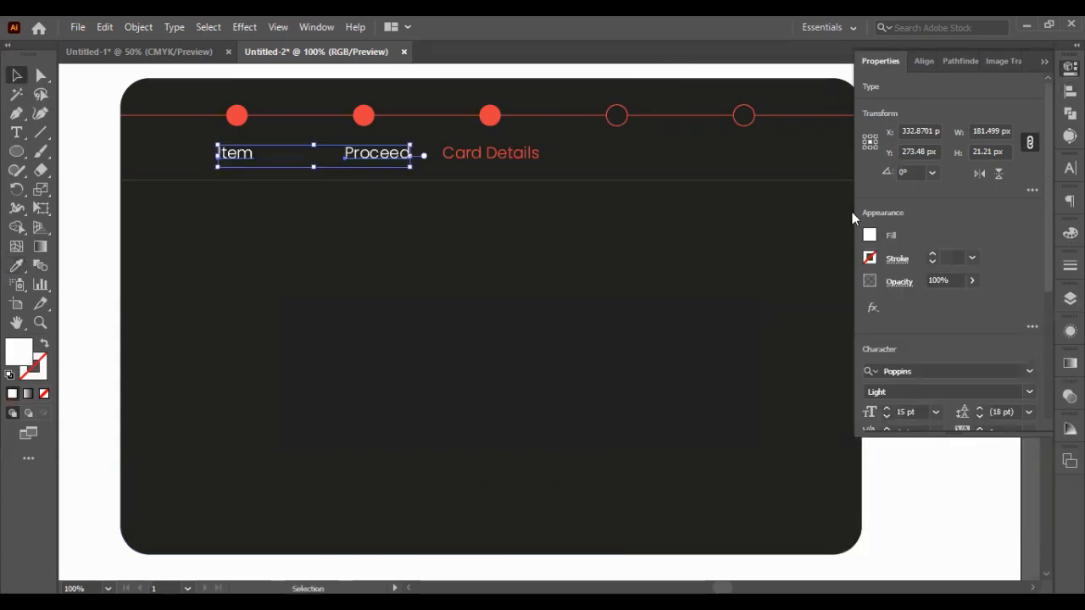
- Set the opacity of the white "Item" and "Proceed" labels to 20%
click(939, 280)
text(40)
key(Return)
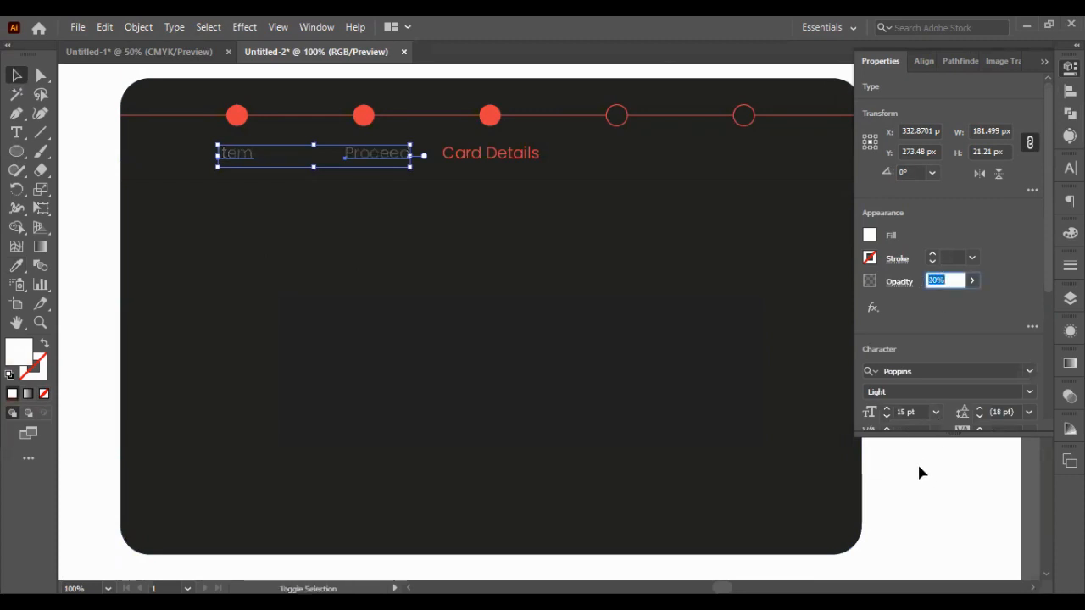
key(Down)
click(919, 466)
- Nudge the "Proceed" label up and centre it horizontally with the second circle
scroll(363, 177, up, 2)
click(372, 210)
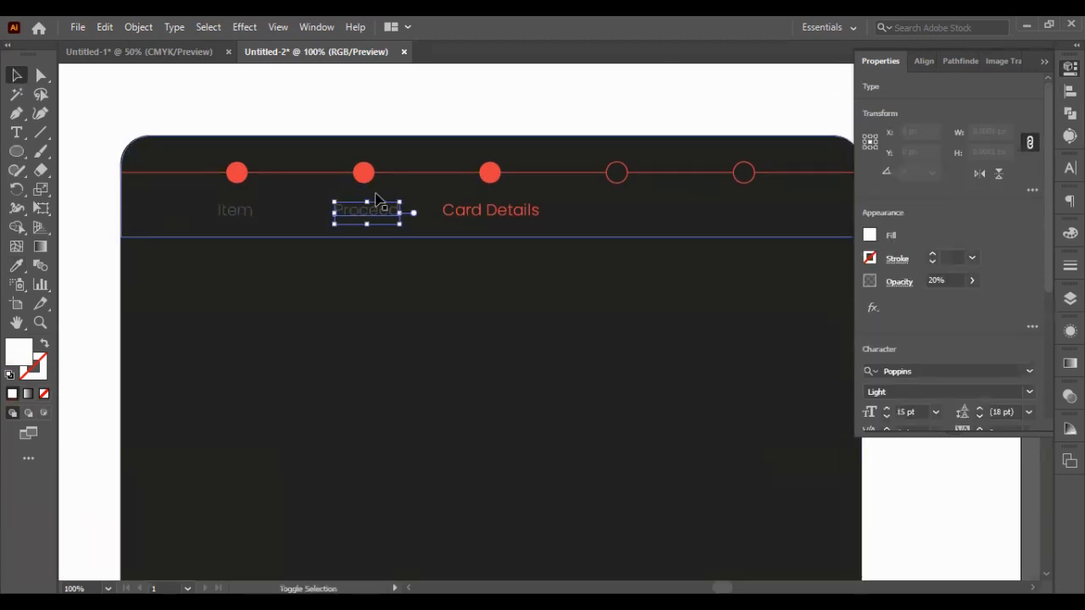
key(shift+Left)
key(shift+Up)
key(shift+Right)
shift+click(358, 174)
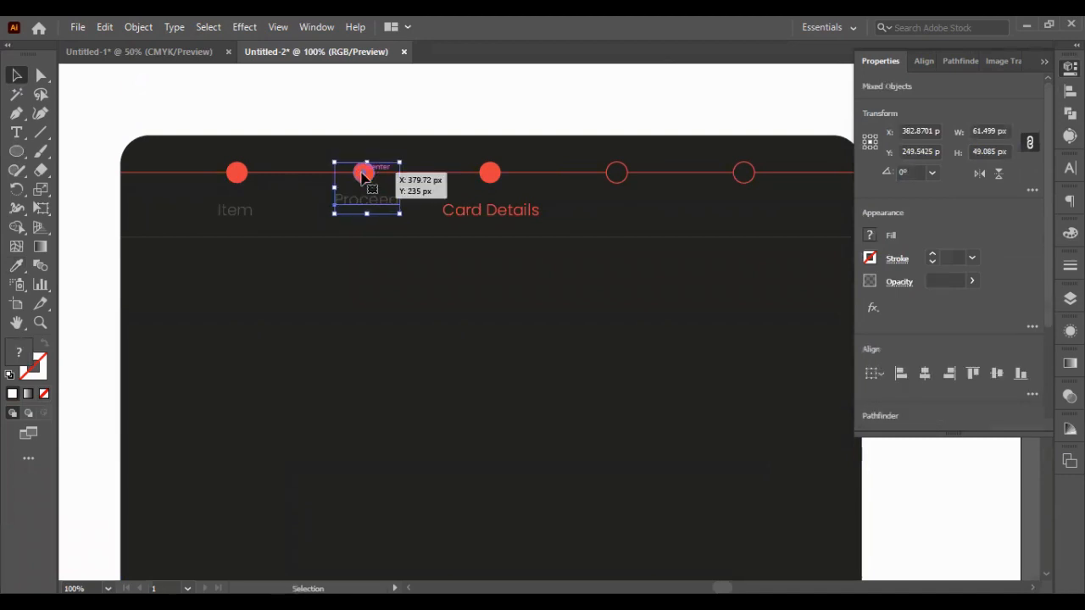
click(925, 373)
click(886, 480)
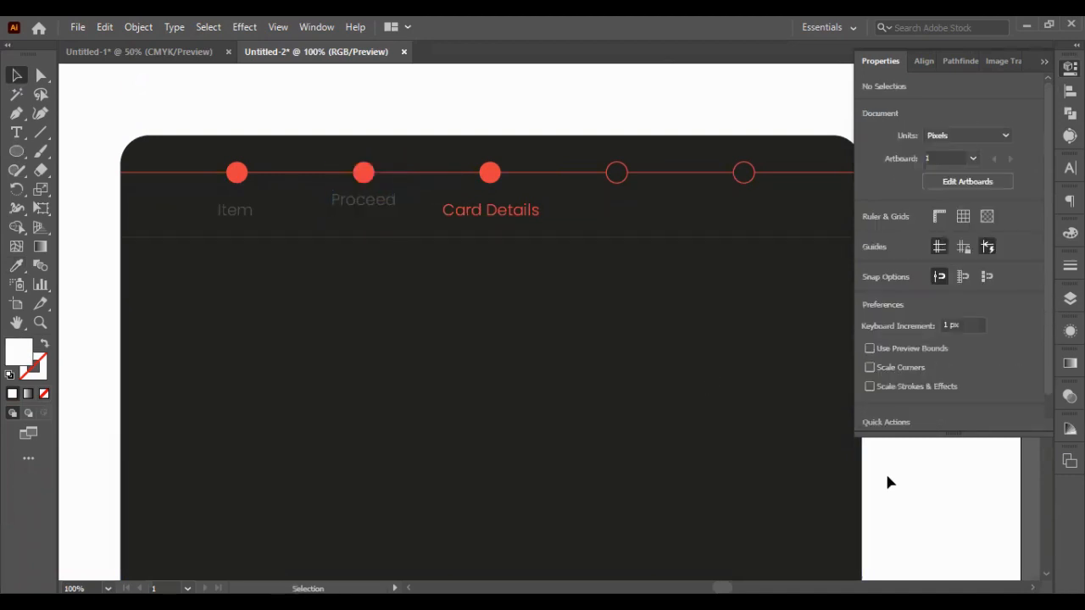
- Centre the "Item" label horizontally with the first circle
click(242, 212)
shift+click(238, 172)
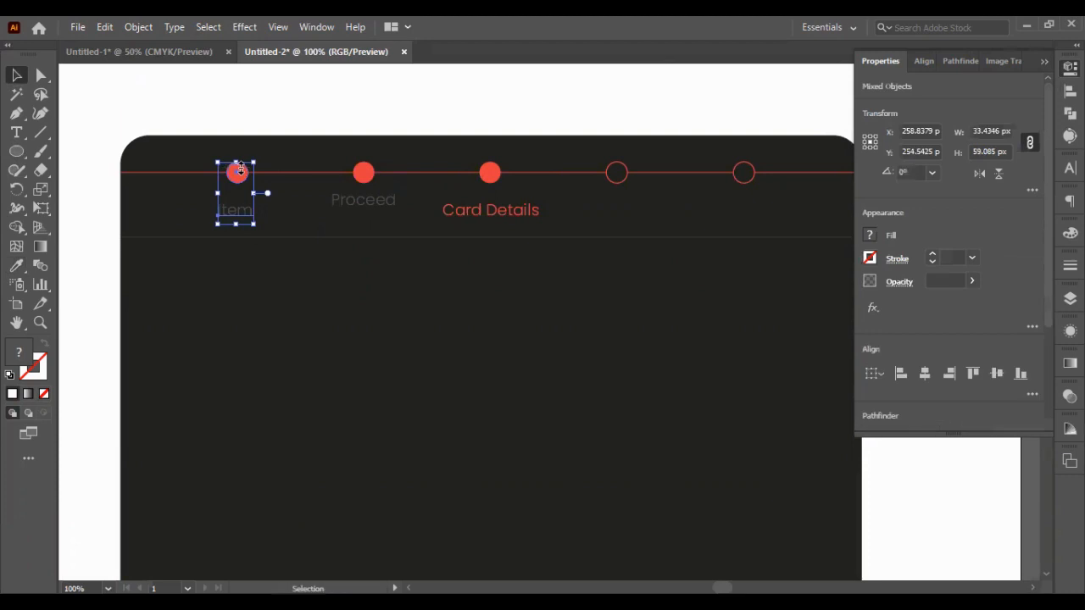
click(241, 168)
click(926, 373)
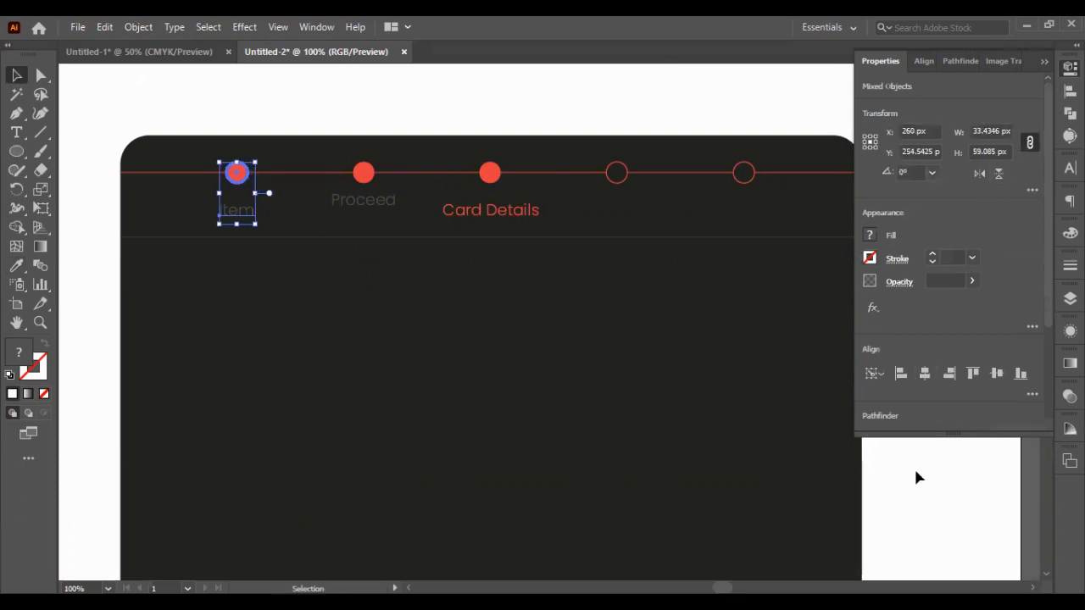
click(913, 466)
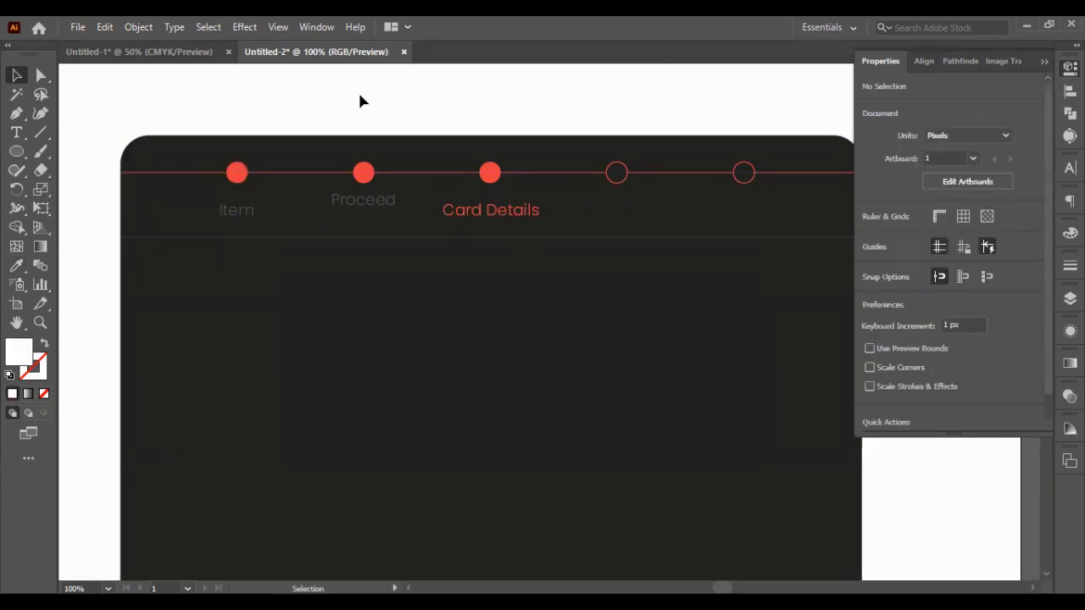
- Show the rulers, place a horizontal guide at about 265 px across the labels, and nudge "Proceed" down to just below it
key(ctrl+r)
drag(376, 71, 504, 204)
click(365, 202)
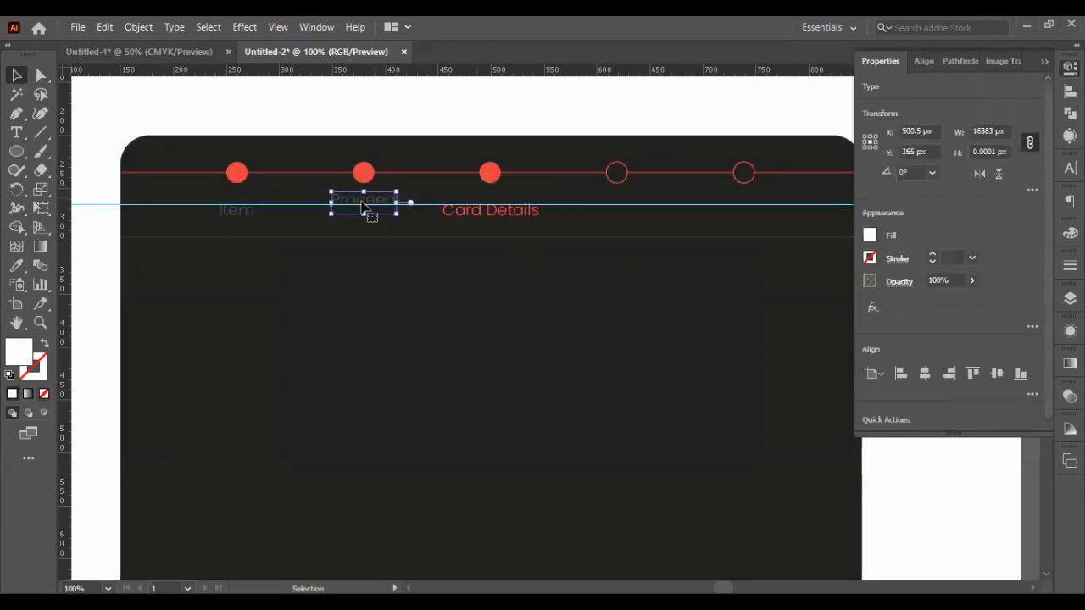
key(Down)
key(Down)
key(Down)
key(Down)
key(Down)
key(Down)
key(Down)
key(Down)
key(Down)
key(Down)
key(Down)
key(Down)
key(Down)
key(Down)
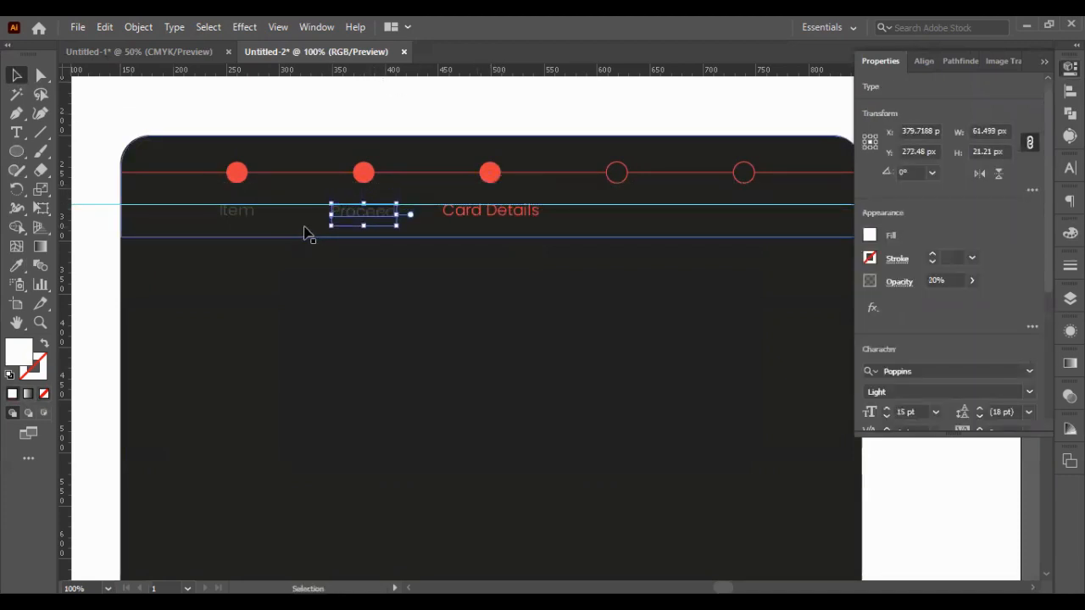
click(321, 100)
- Nudge the "Item" label down level with "Proceed" and delete the horizontal guide
click(229, 217)
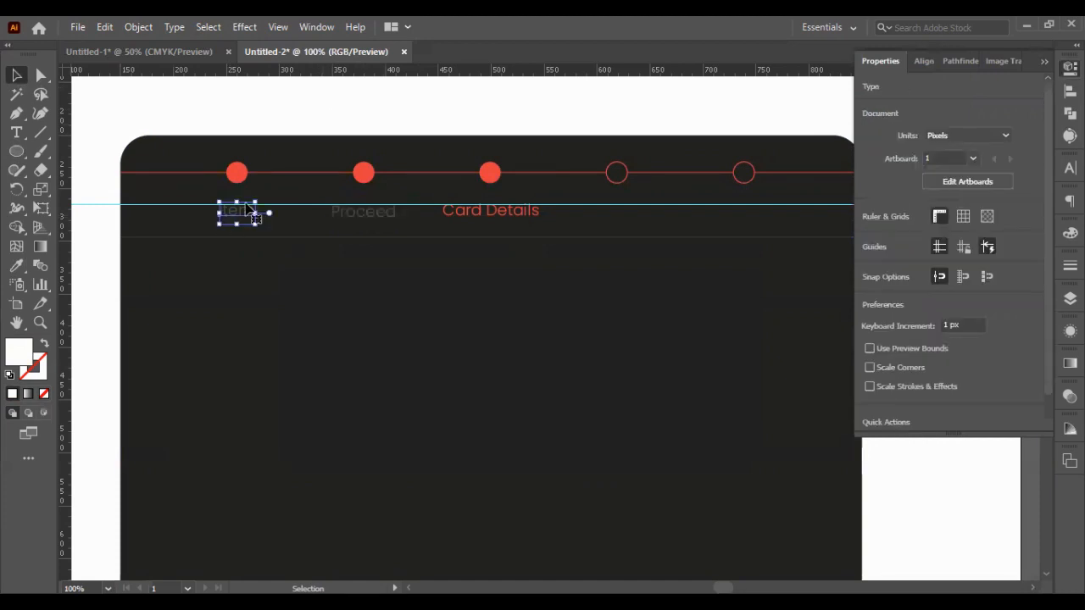
click(303, 108)
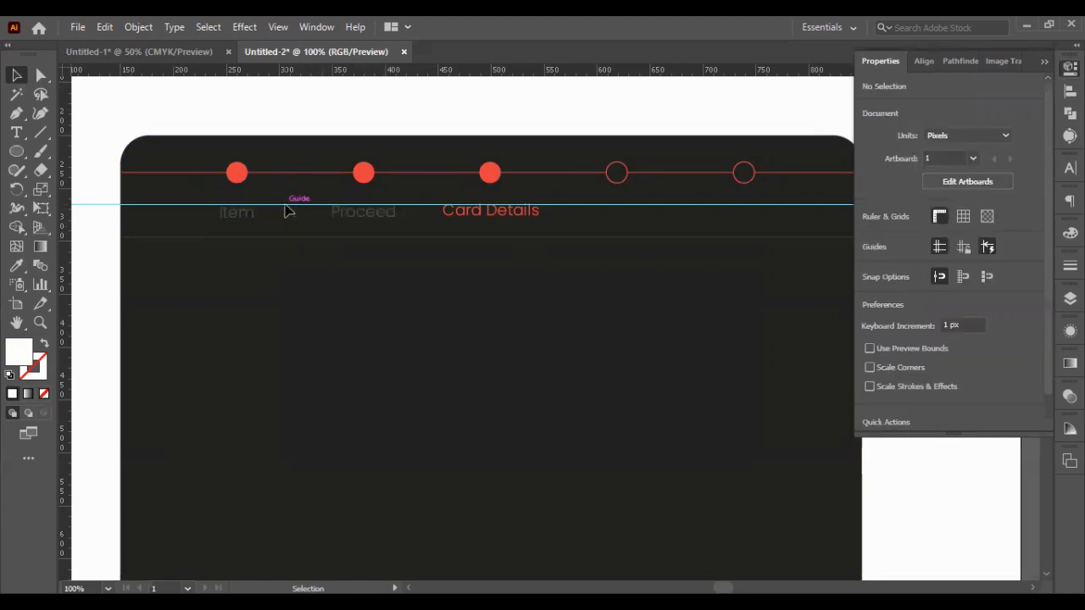
click(288, 206)
click(288, 125)
click(89, 204)
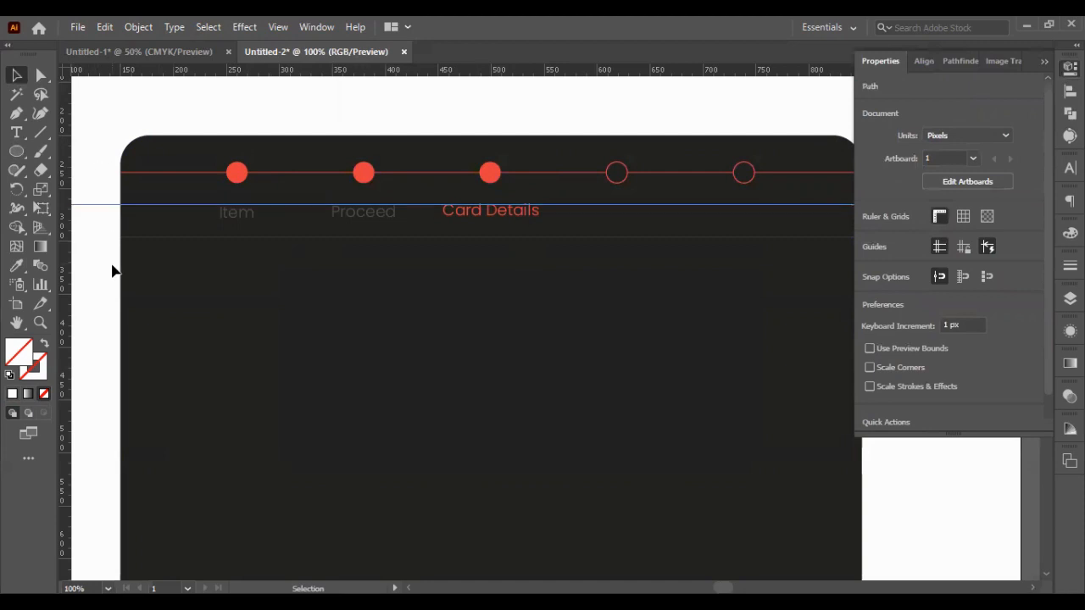
key(Delete)
- Select the "Card Details", "Proceed" and "Item" labels and try aligning their vertical centres
scroll(559, 233, down, 1)
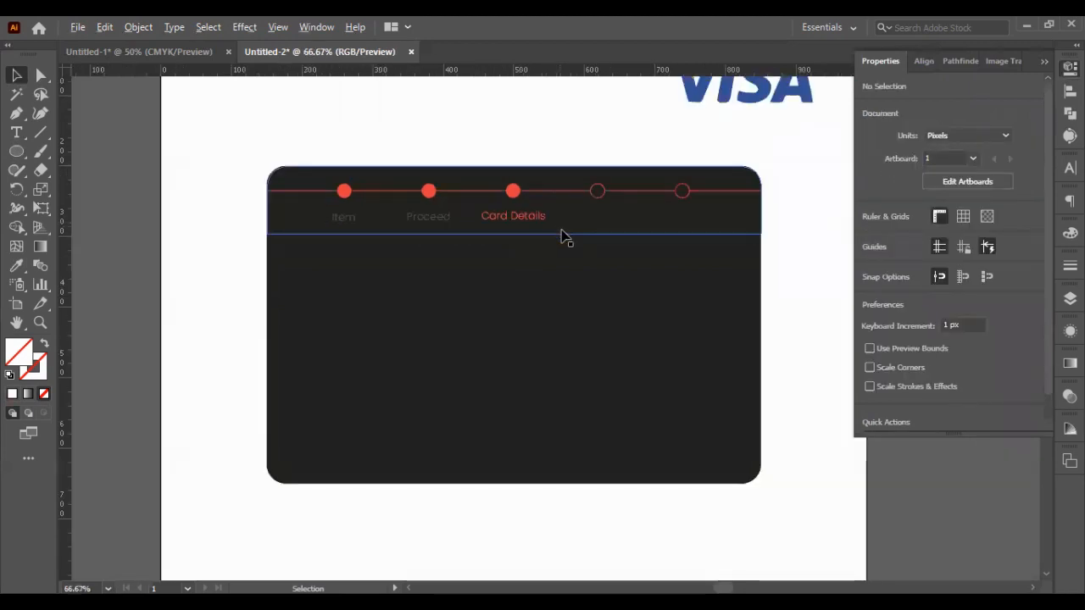
scroll(563, 234, up, 1)
click(486, 212)
shift+click(385, 216)
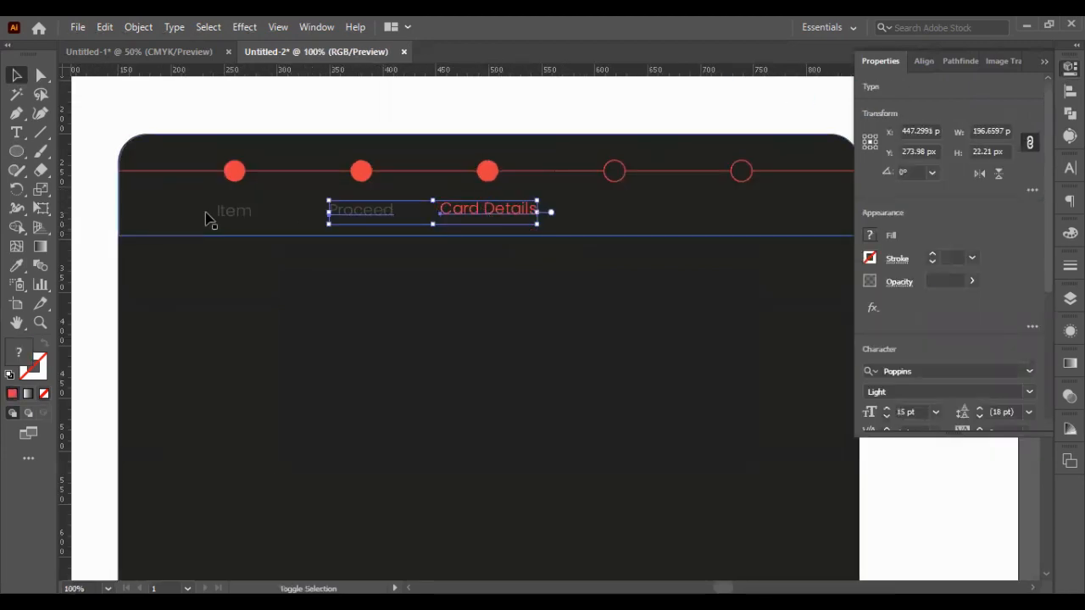
shift+click(227, 212)
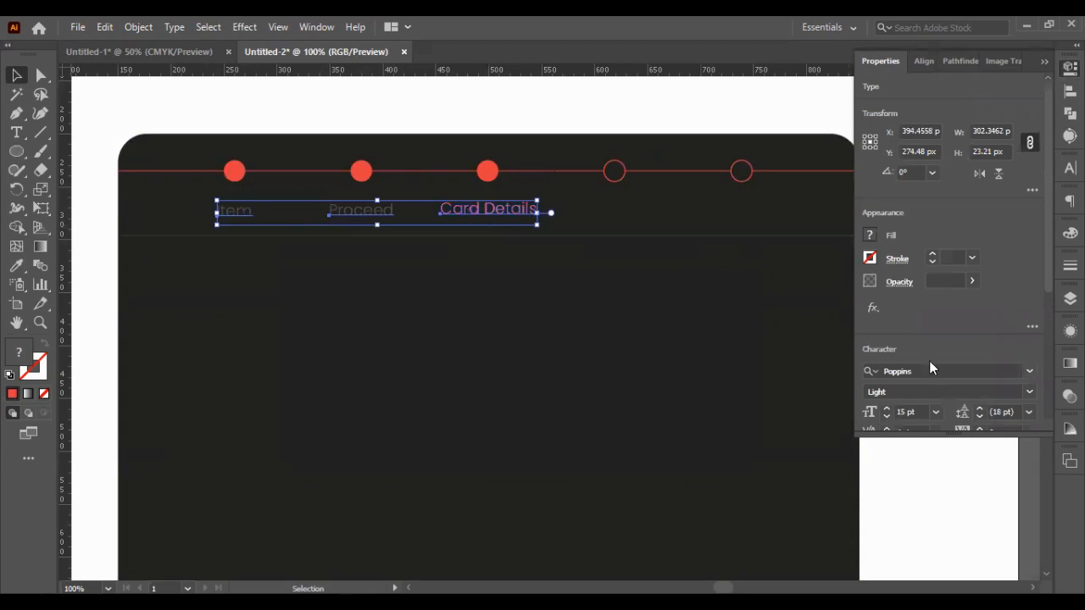
scroll(955, 279, down, 1)
click(924, 61)
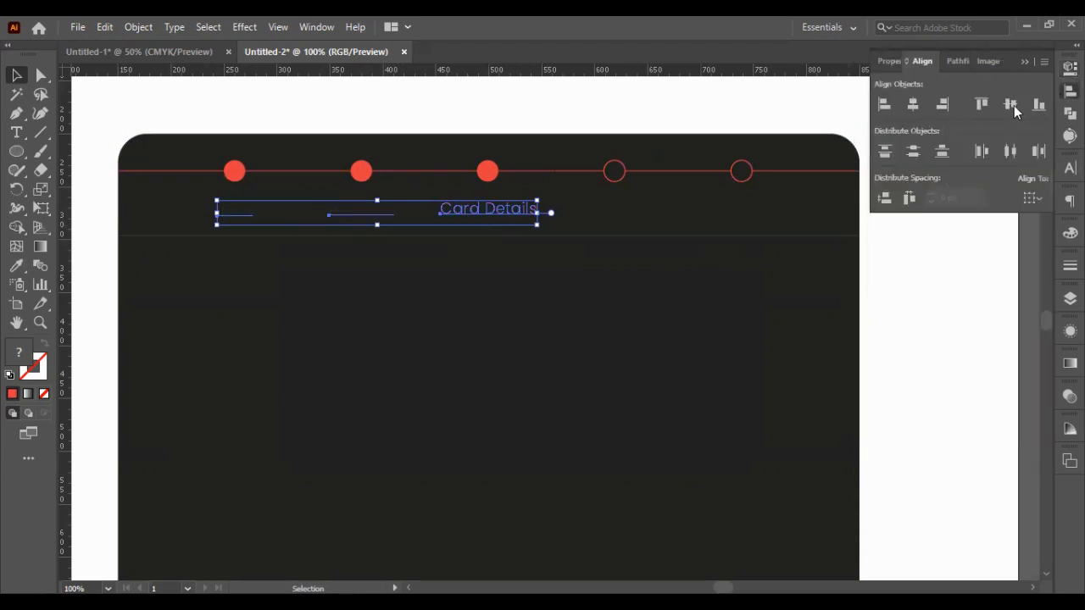
click(1012, 107)
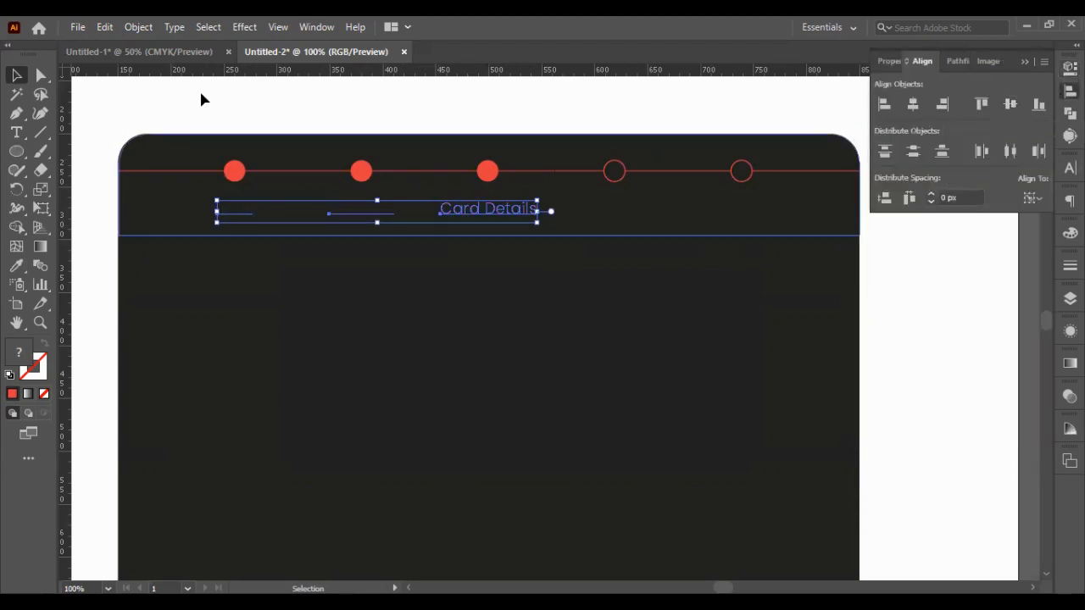
click(127, 86)
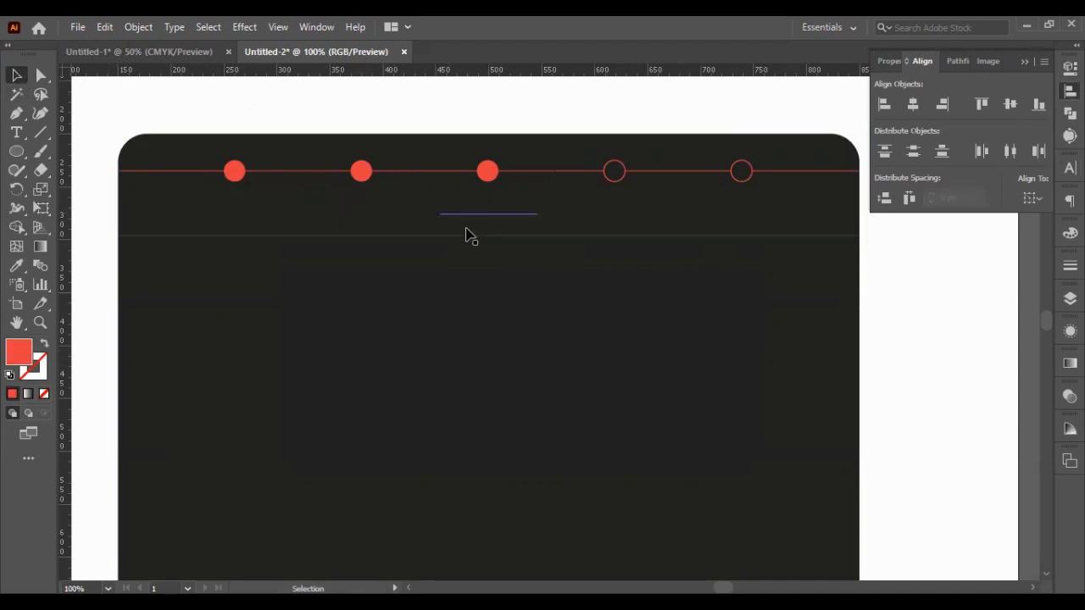
- Try to reselect the three labels, and undo their vertical alignment
click(443, 212)
shift+click(388, 212)
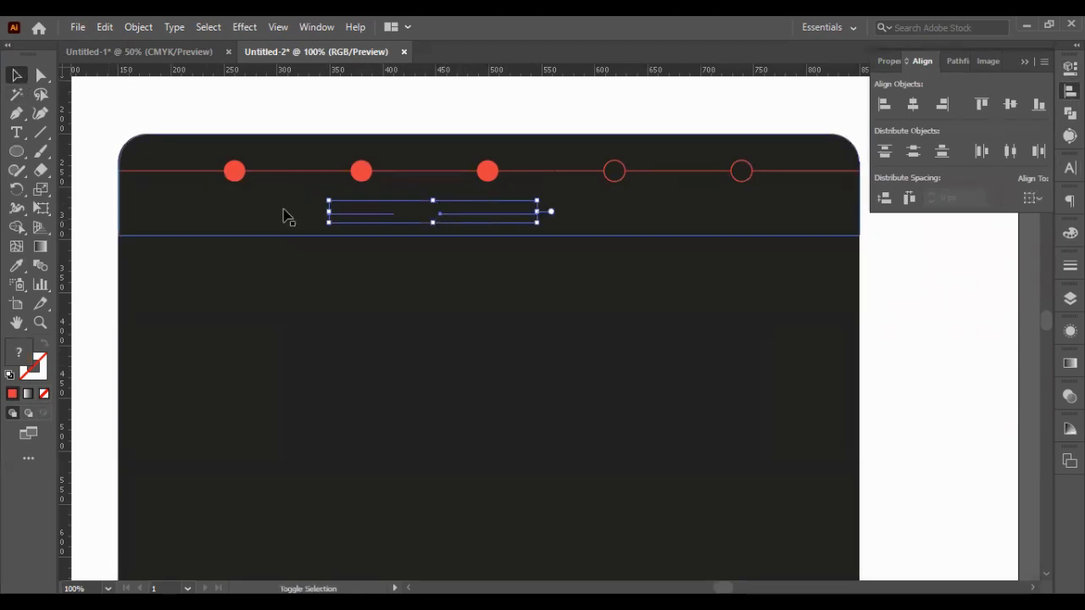
shift+click(217, 218)
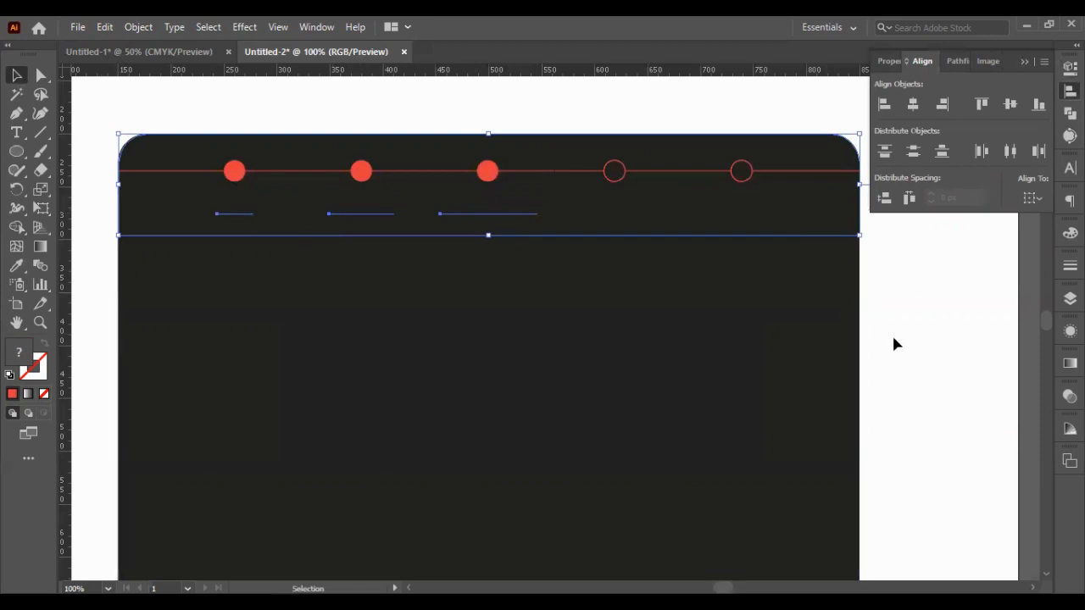
click(920, 348)
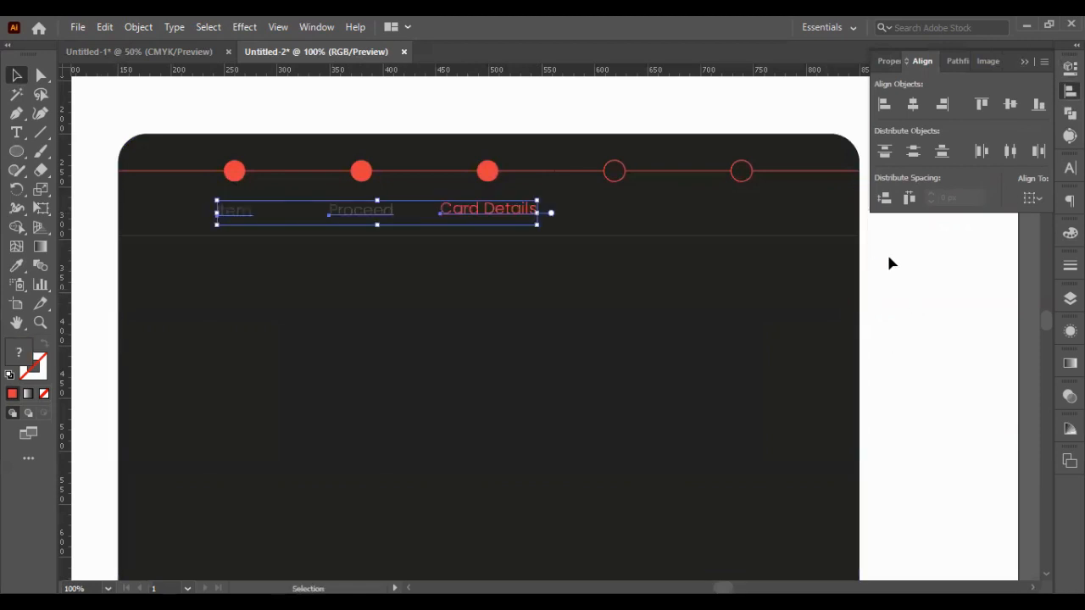
- Align the "Item" and "Proceed" labels vertically with the "Card Details" label
shift+click(570, 184)
shift+click(505, 222)
click(1006, 110)
click(904, 373)
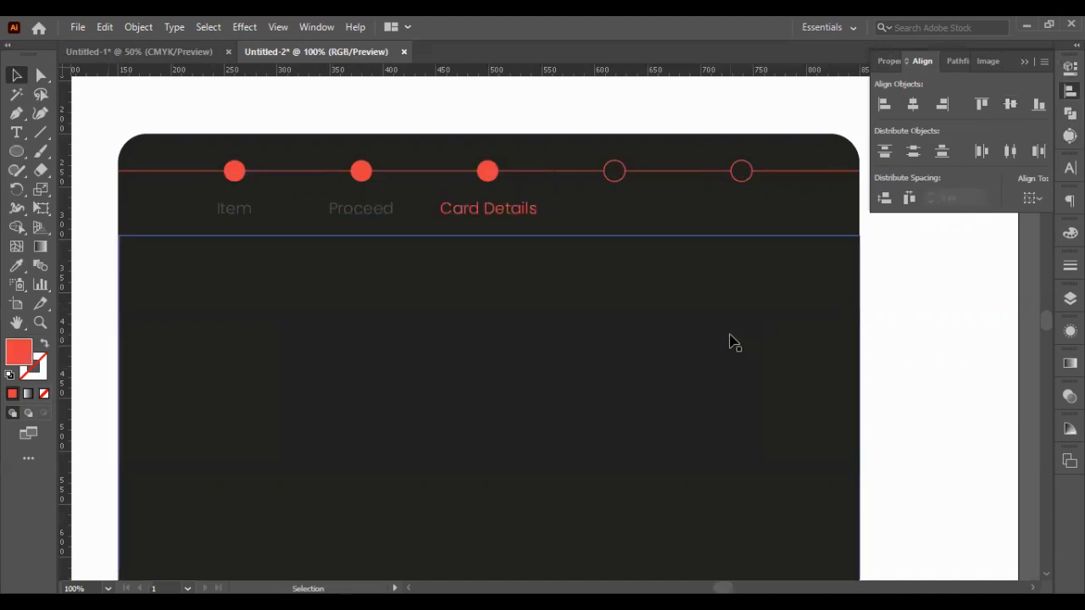
- Replace the wording of the label beneath the first circle with "Product"
double_click(242, 208)
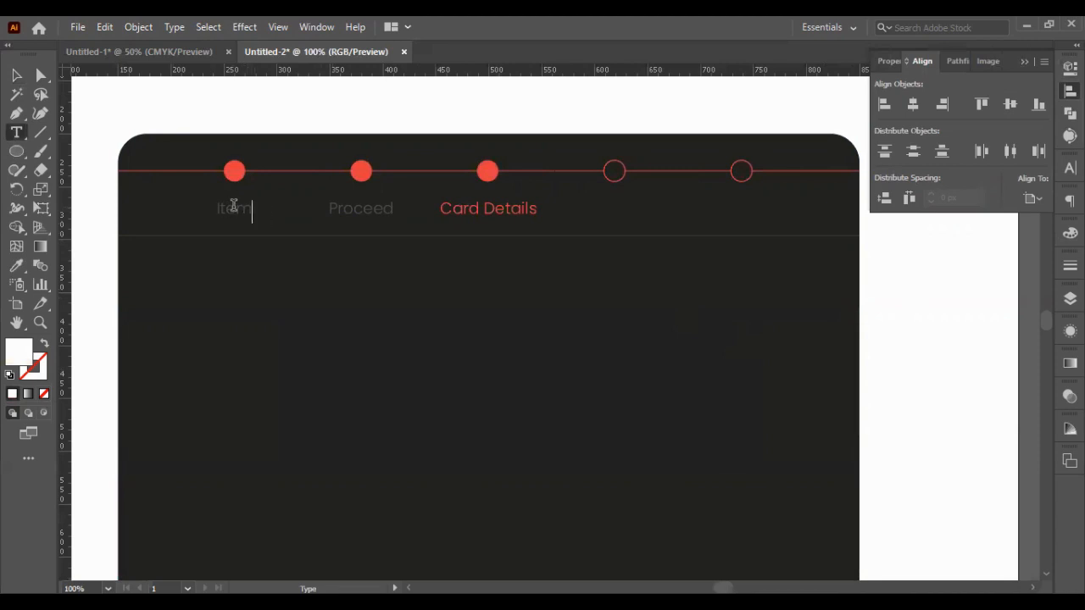
double_click(234, 206)
text(product)
drag(222, 213, 215, 213)
text(P)
key(Escape)
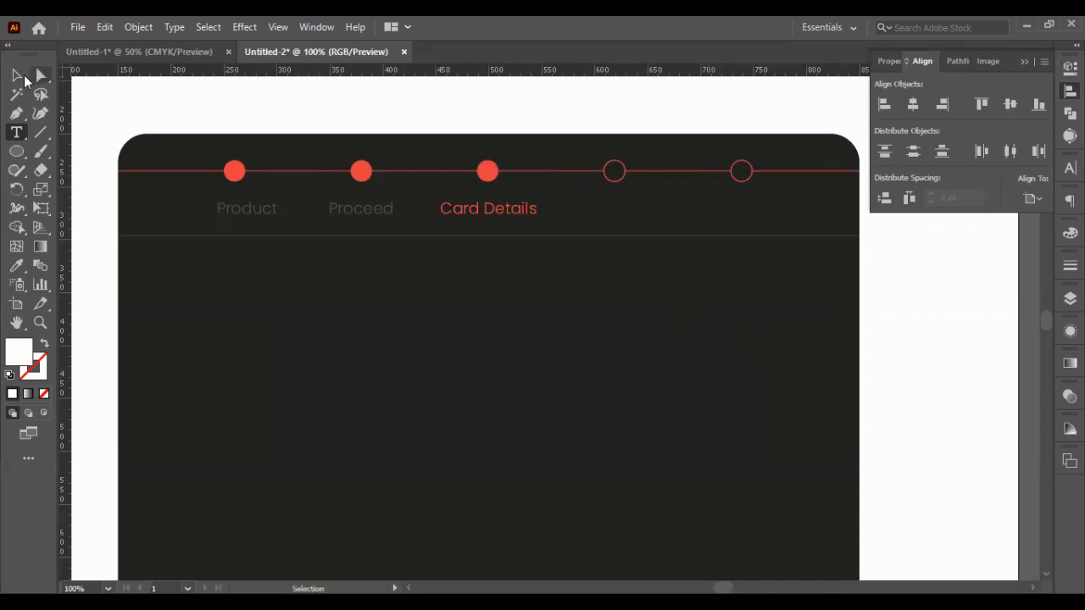
- Set the font size of the "Product", "Proceed" and "Card Details" labels to 12 pt
click(25, 80)
click(246, 209)
shift+click(361, 209)
shift+click(462, 212)
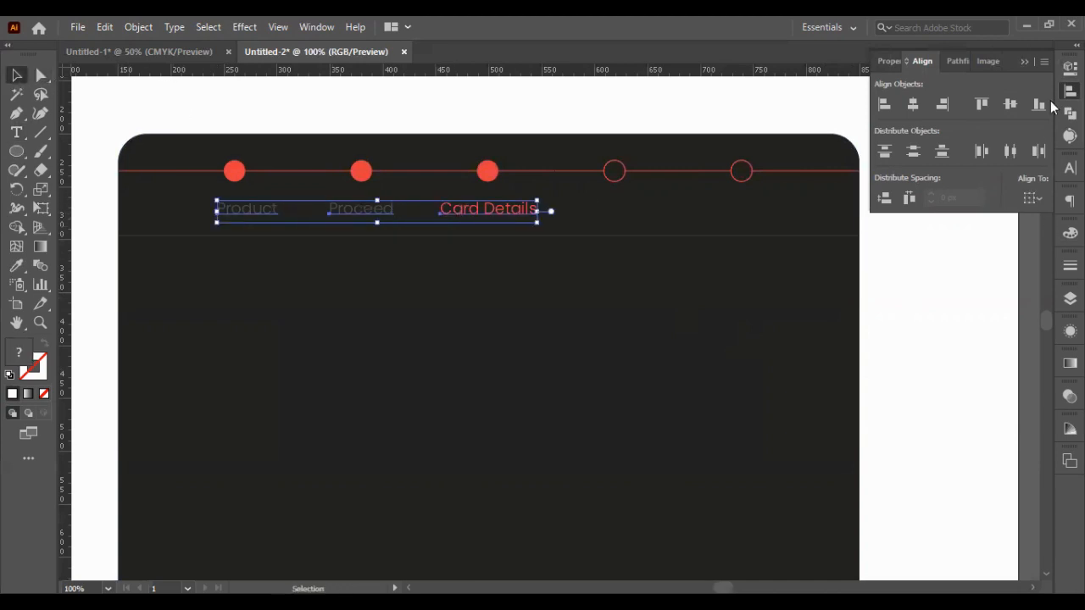
click(1070, 167)
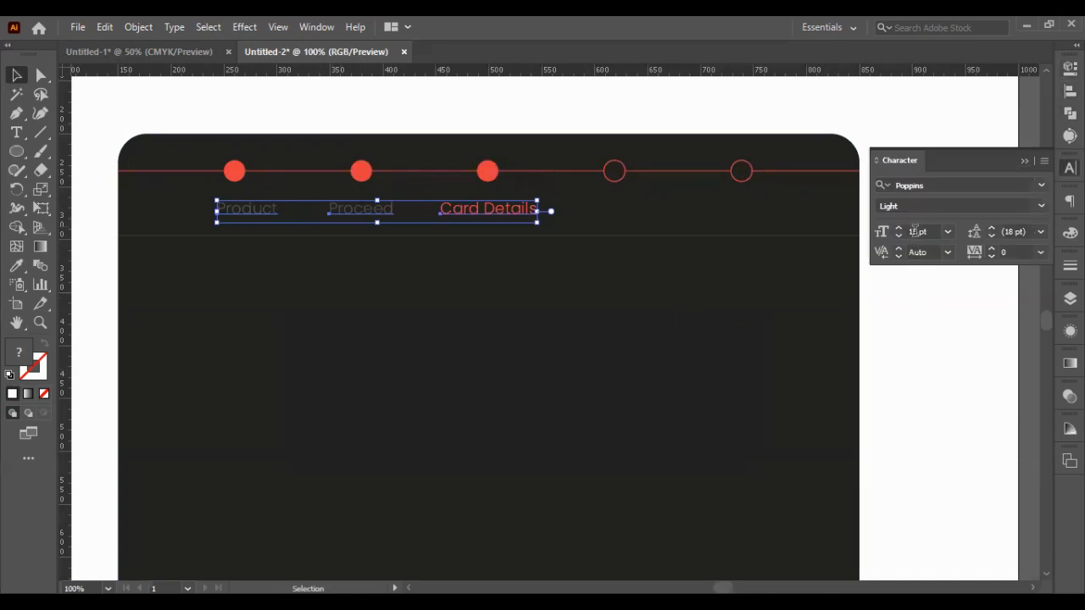
click(915, 231)
key(Down)
key(Down)
key(Down)
key(Down)
key(Down)
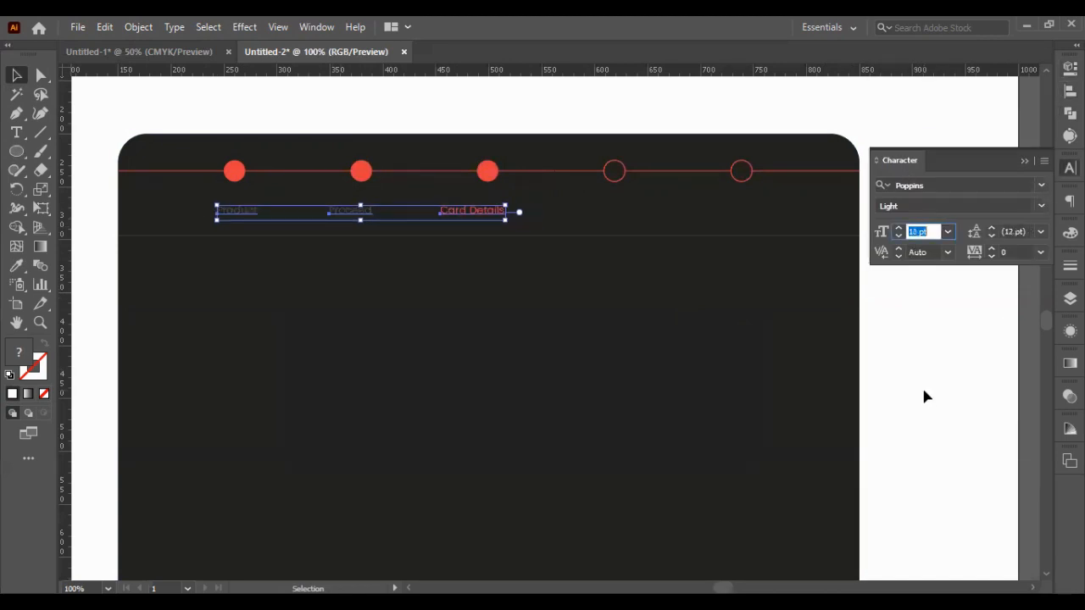
key(Up)
key(Up)
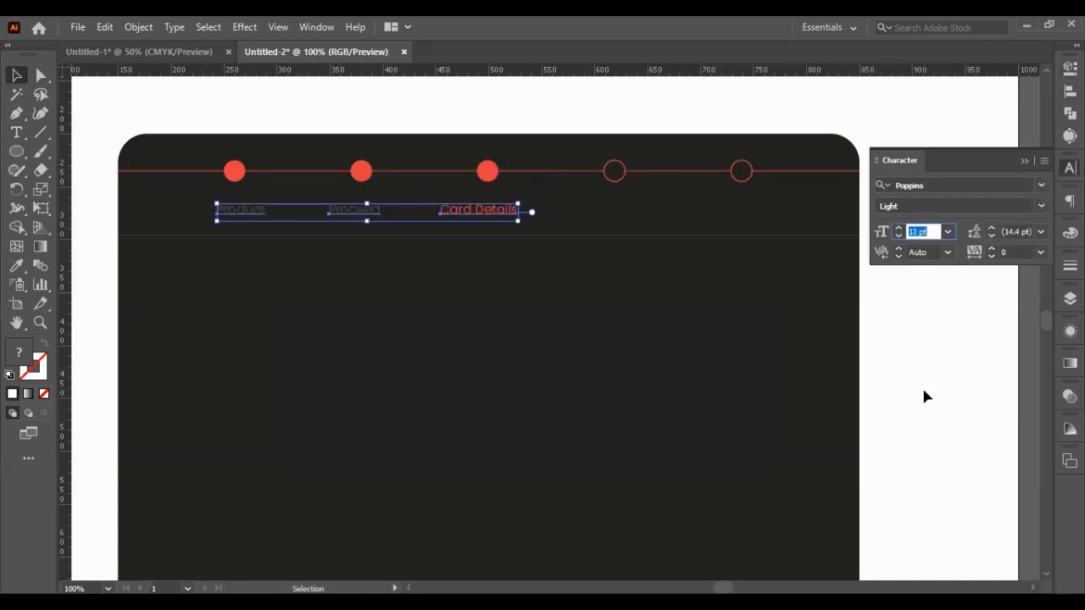
- Center the "Card Details" label horizontally beneath the third circle, using the circle as the key object
click(808, 346)
click(479, 210)
key(shift+Right)
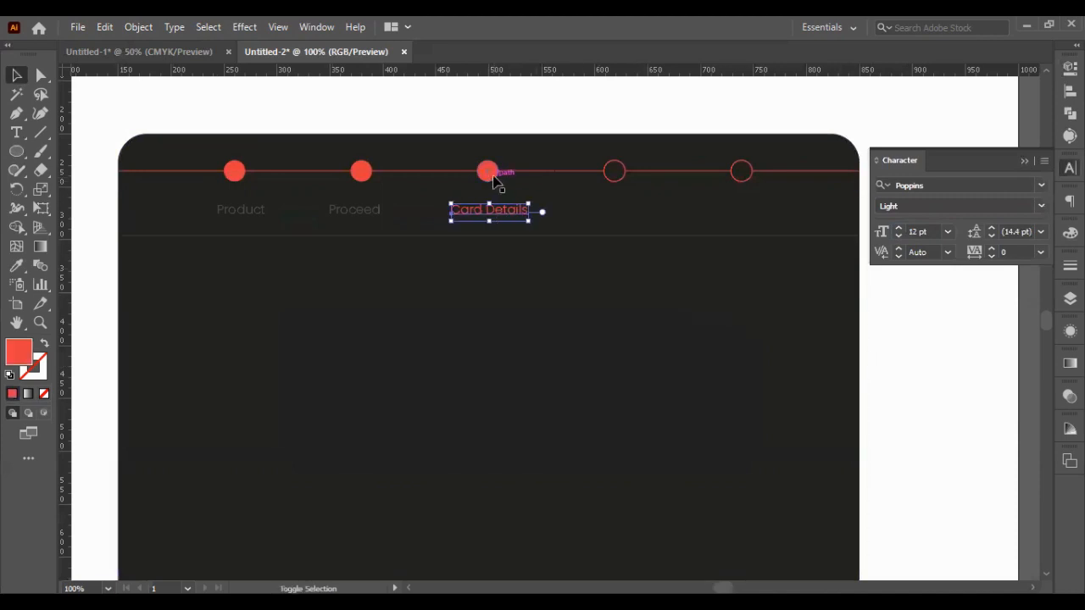
shift+click(492, 175)
click(493, 175)
click(1070, 92)
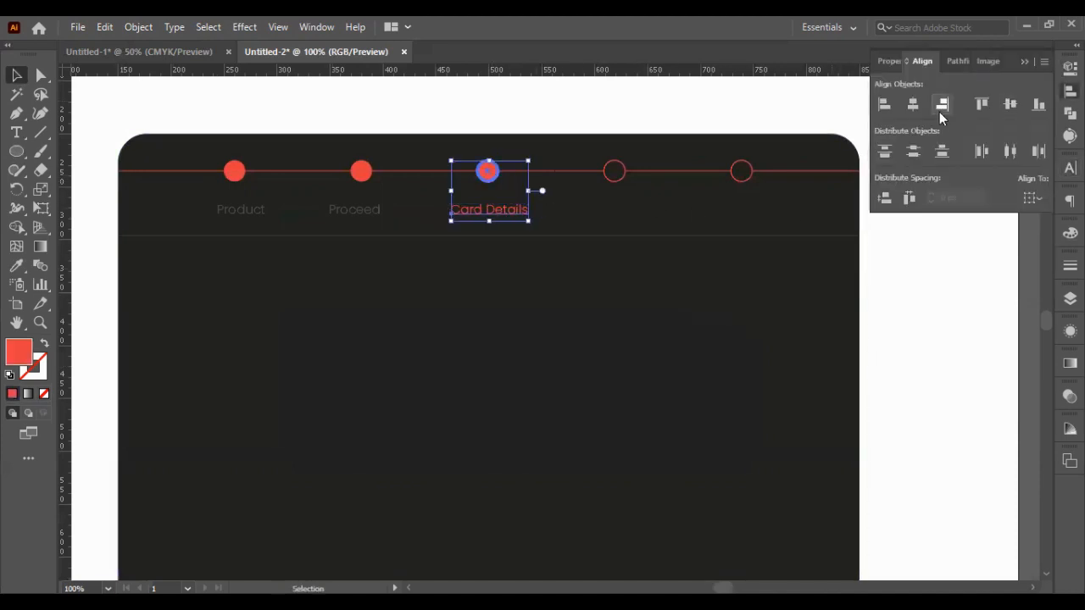
click(913, 103)
click(285, 249)
- Center the "Proceed" label horizontally beneath the second circle, keeping the circle fixed as the key object
click(369, 212)
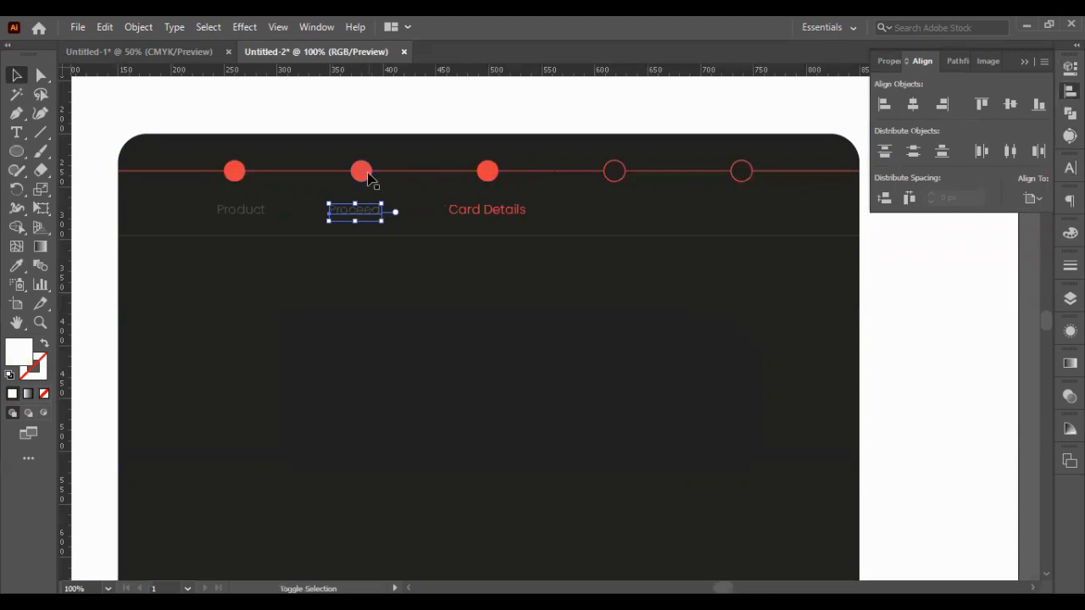
shift+click(361, 171)
click(361, 172)
click(912, 103)
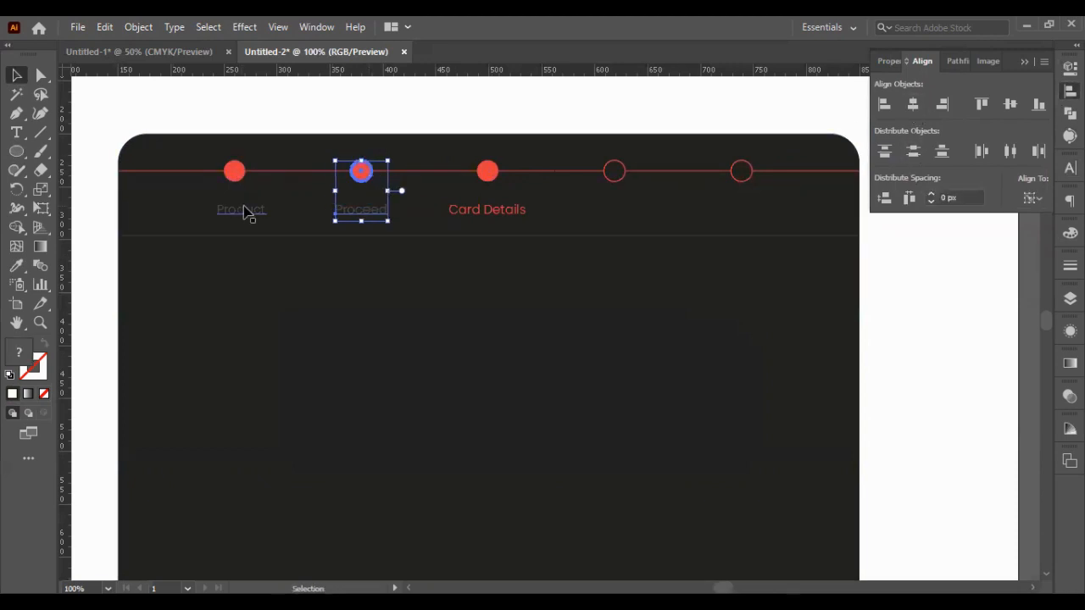
- Center the "Product" label horizontally beneath the first circle, keeping the circle fixed as the key object
click(242, 211)
shift+click(235, 171)
click(235, 171)
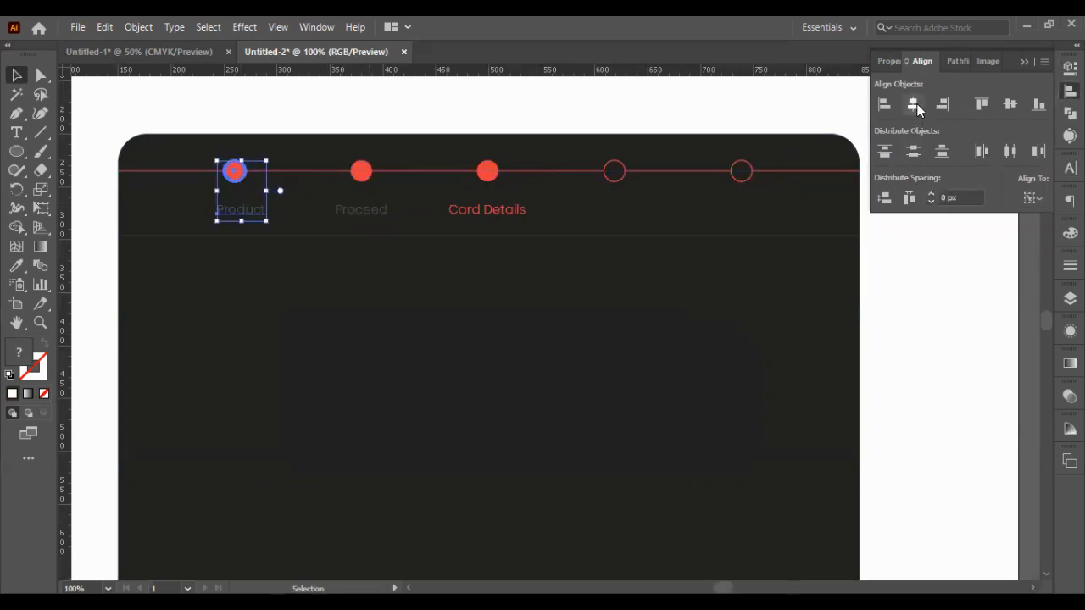
click(913, 104)
click(953, 325)
- Align the "Product" and "Proceed" labels vertically with the "Card Details" label as the key object
click(245, 210)
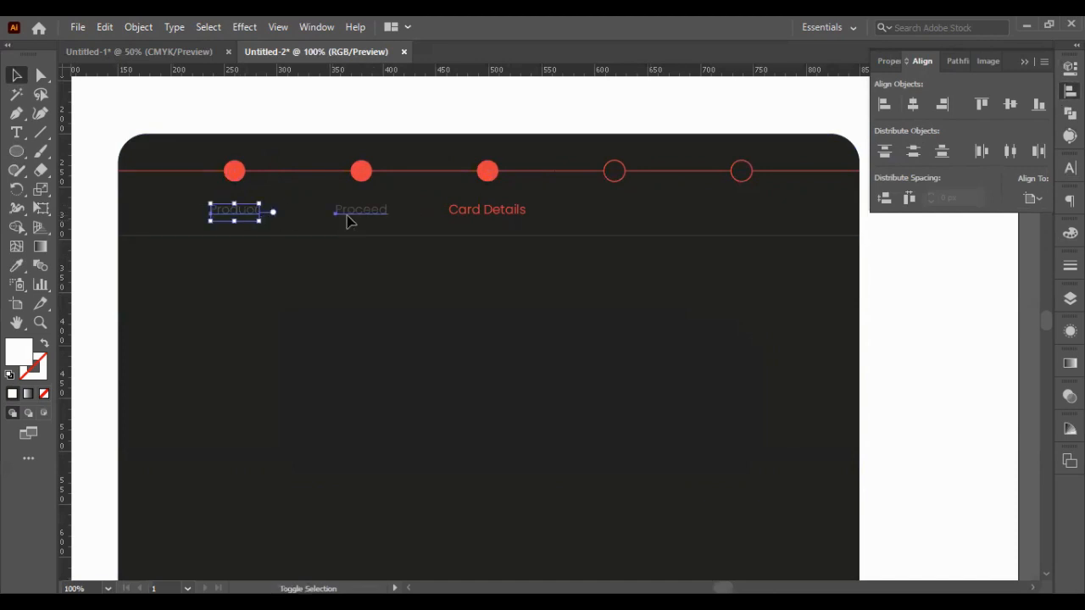
shift+click(347, 213)
shift+click(515, 211)
click(520, 215)
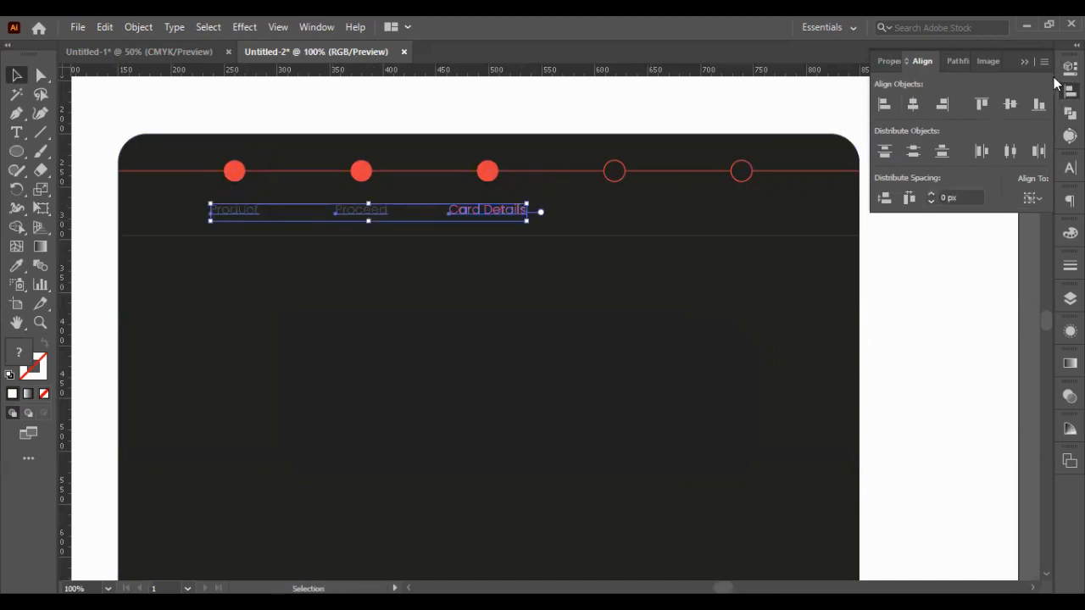
click(1007, 107)
click(993, 317)
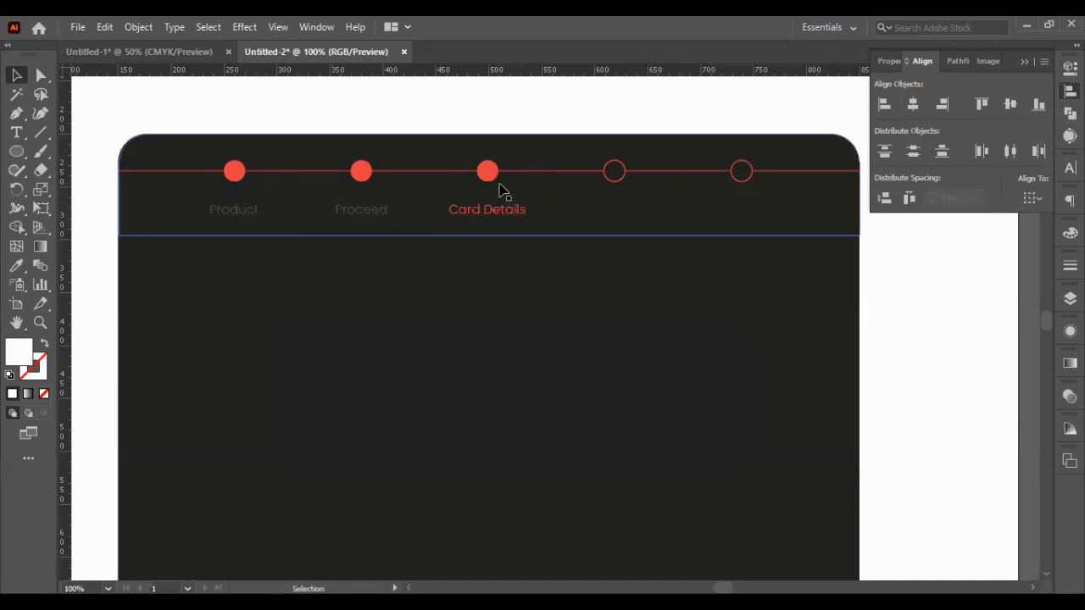
- Nudge the three labels together vertically until they sit between the circles and the top band's lower edge
drag(92, 202, 510, 229)
shift+click(563, 204)
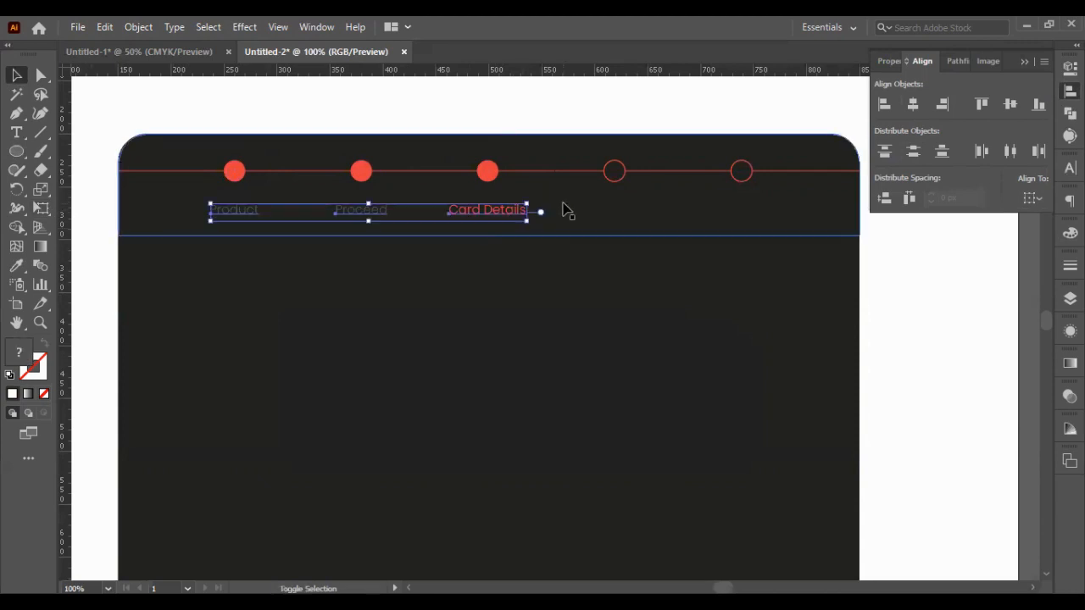
key(shift+Up)
key(shift+Up)
key(Up)
key(Up)
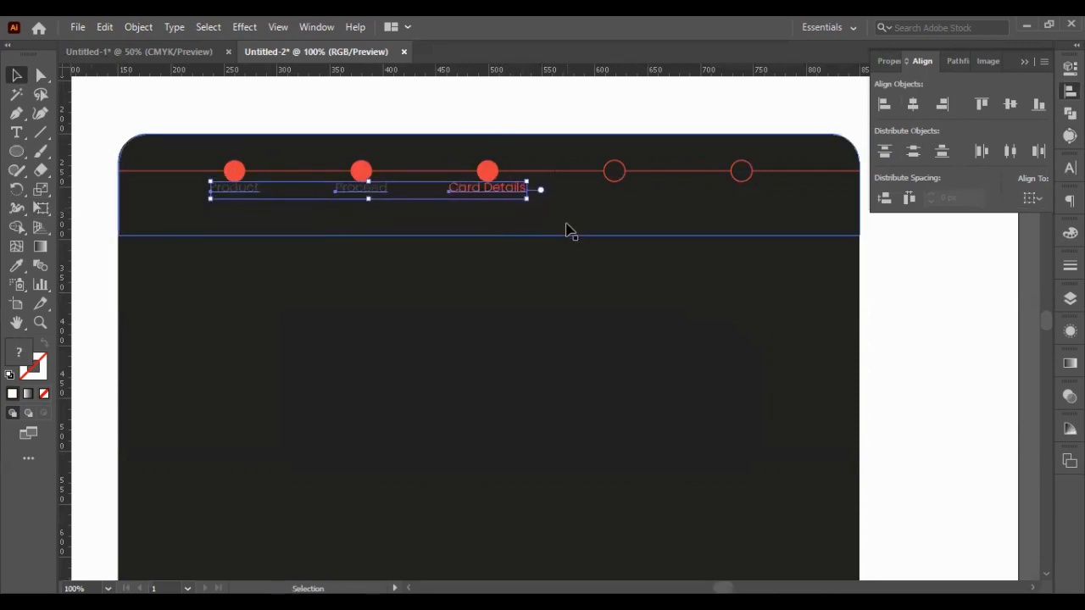
key(shift+Down)
key(shift+Down)
key(shift+Down)
key(shift+Down)
key(shift+Down)
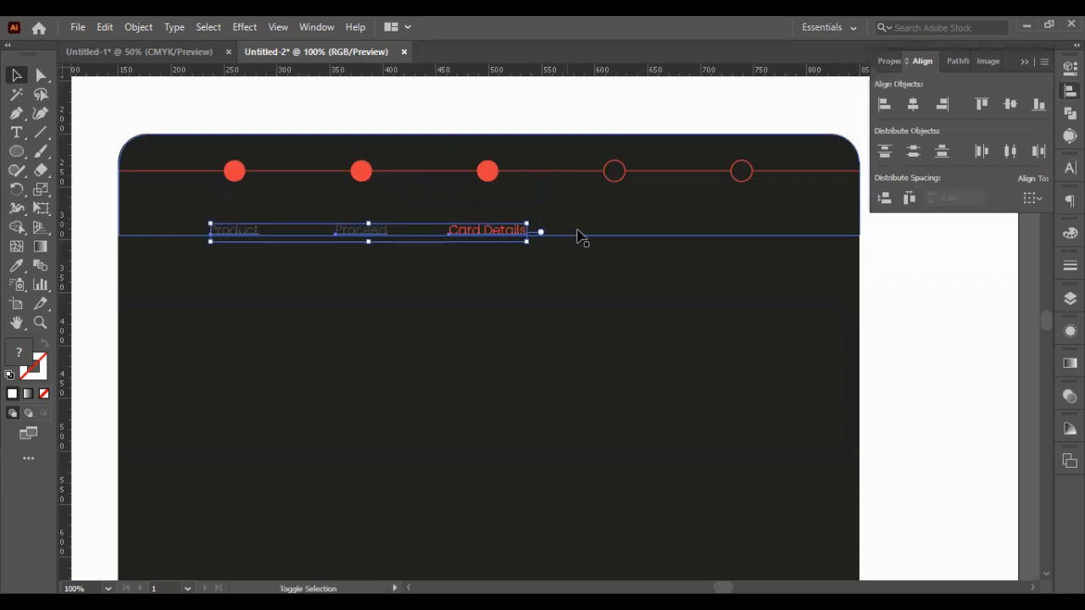
key(shift+Up)
key(shift+Up)
click(987, 354)
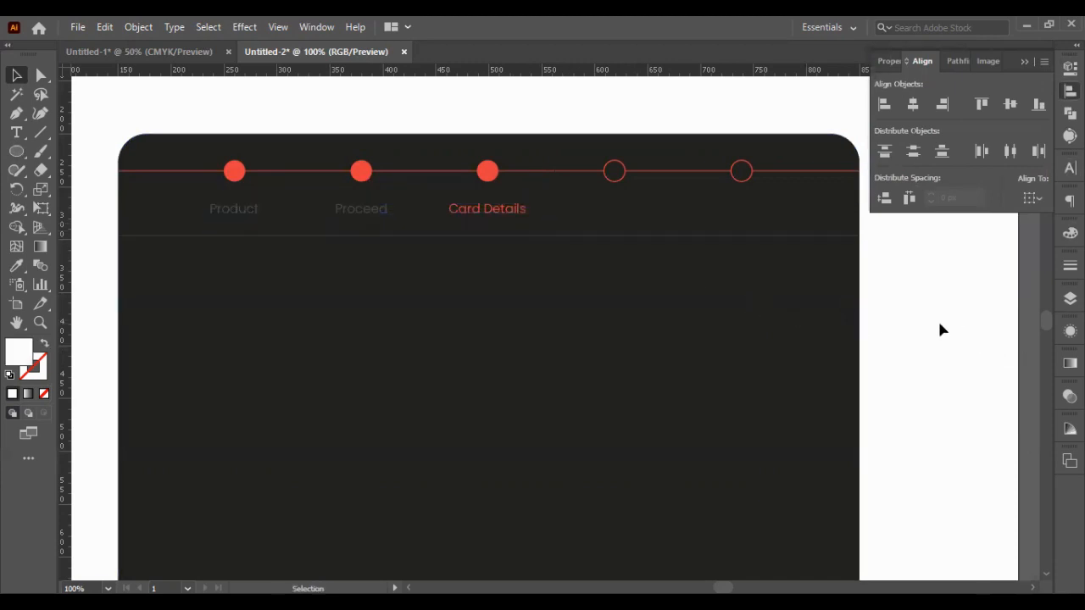
- Duplicate the "Product" and "Proceed" labels beneath the fourth and fifth circles
shift+click(240, 211)
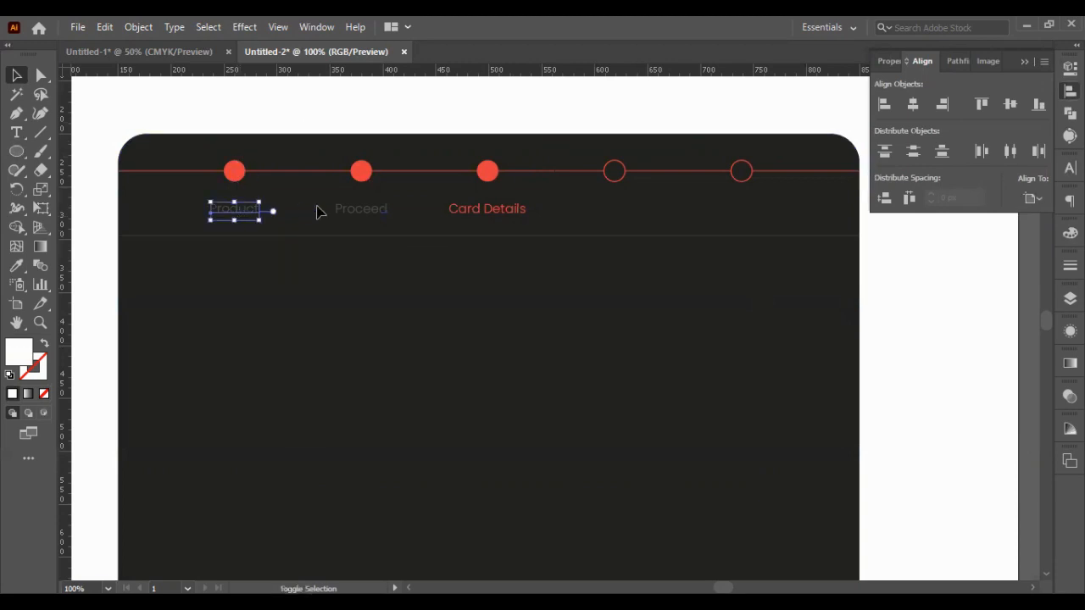
shift+click(347, 210)
drag(346, 211, 736, 212)
click(852, 286)
- Replace the wording of the two copied labels with "Checkout" and "Thank you"
double_click(624, 211)
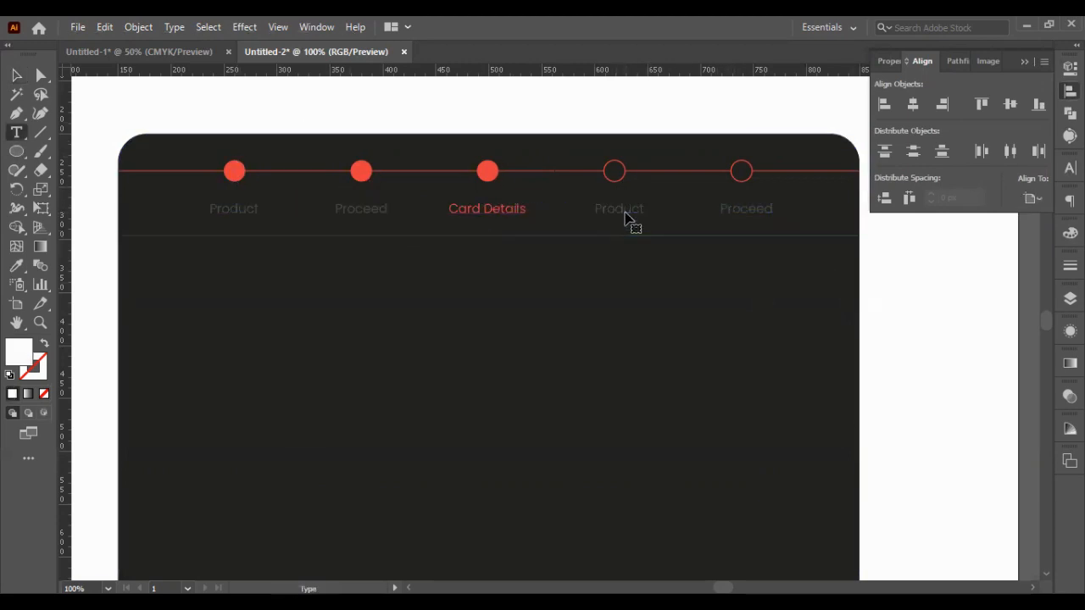
double_click(623, 210)
text(Checkout)
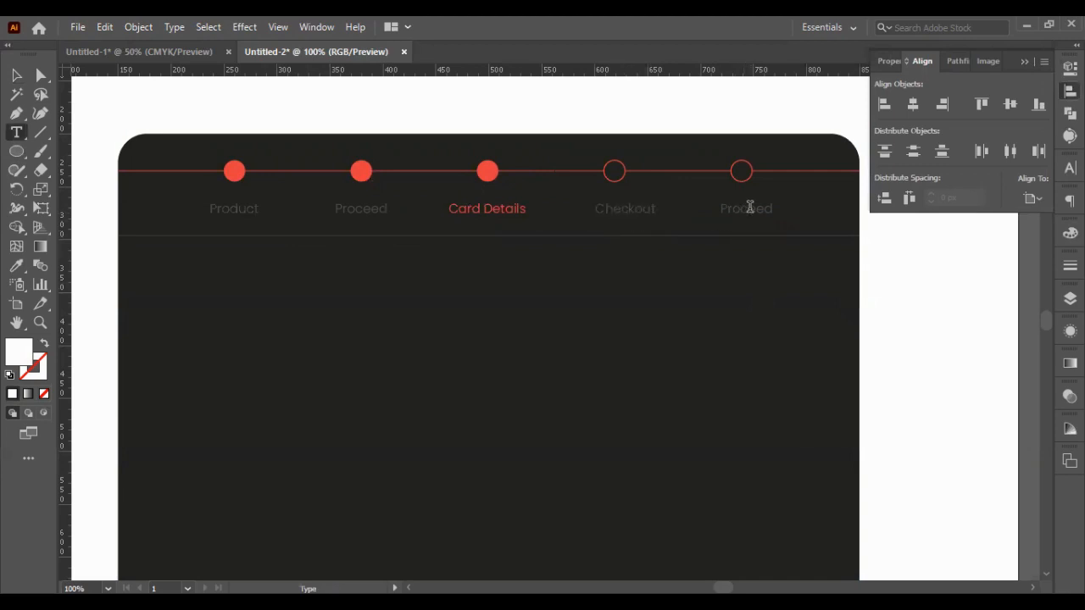
double_click(749, 207)
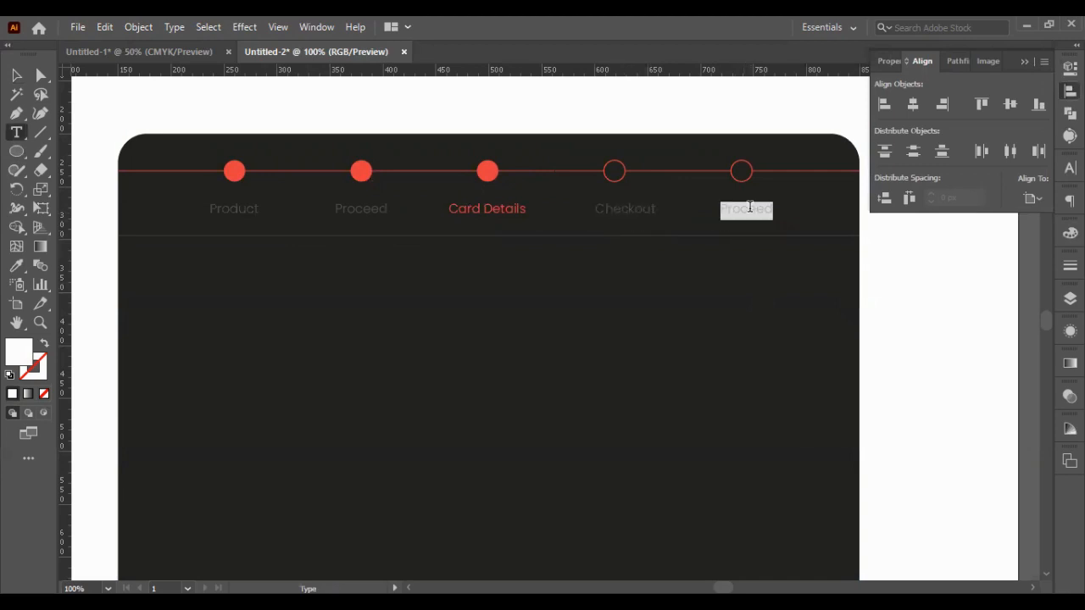
text(Thank you)
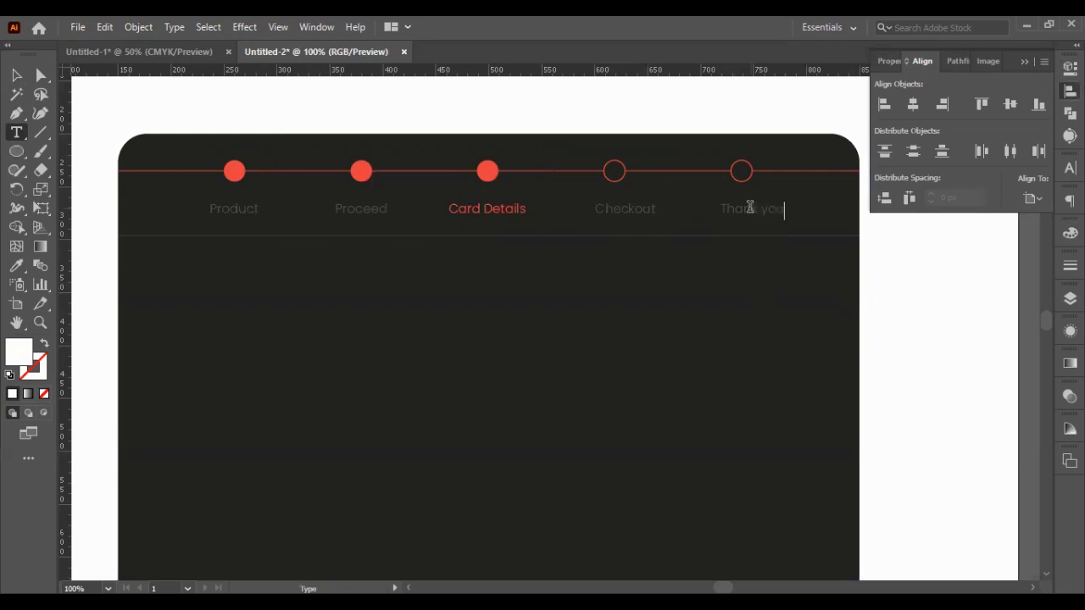
click(15, 76)
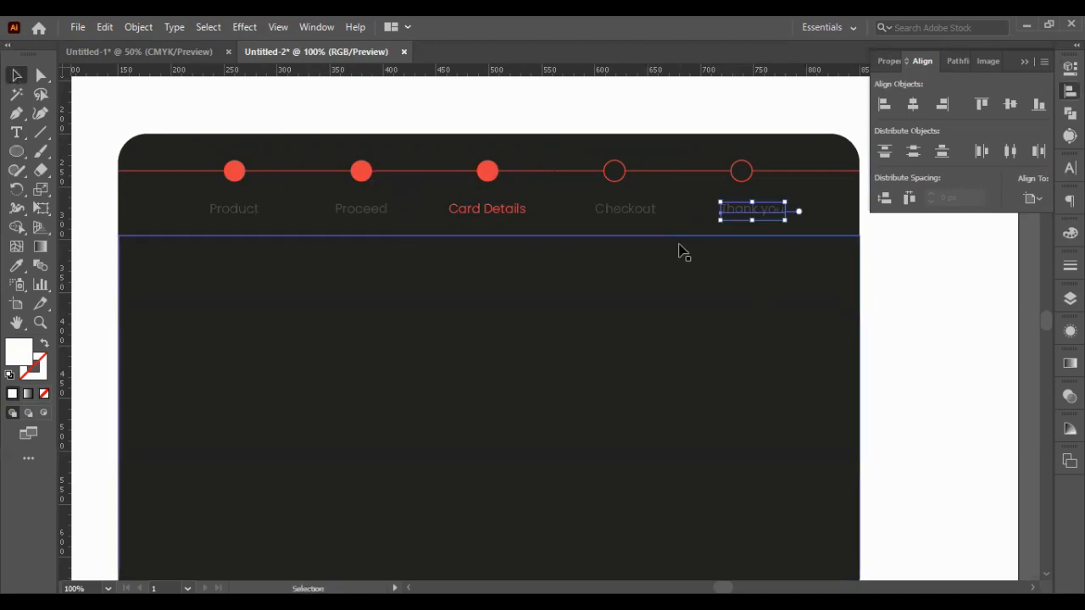
- Center the "Checkout" label horizontally beneath the fourth circle, keeping the circle fixed as the key object
click(631, 212)
shift+click(613, 172)
click(614, 173)
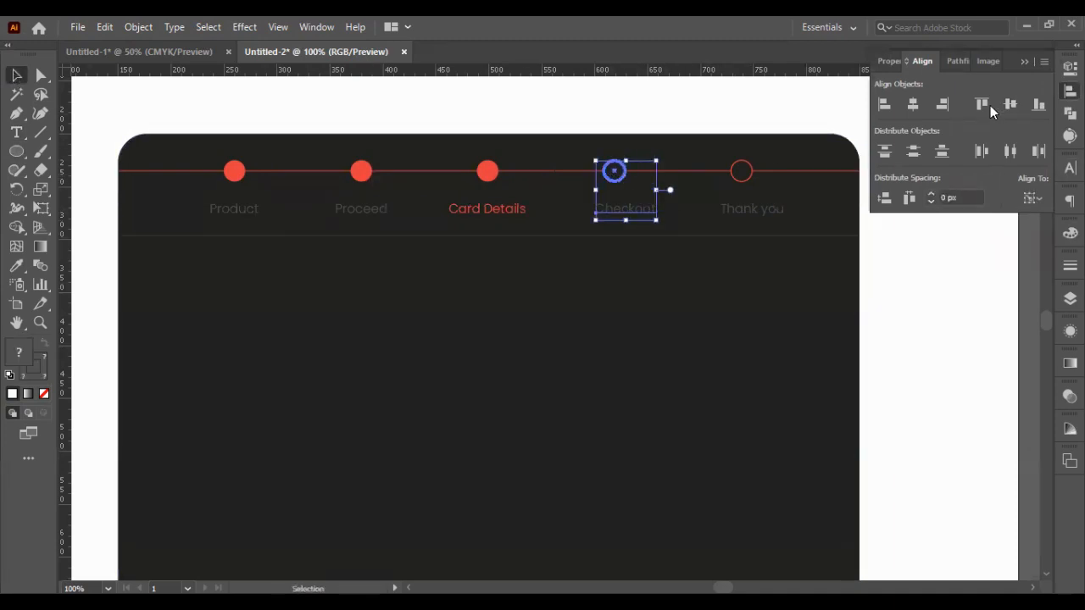
click(913, 104)
- Center the "Thank you" label horizontally beneath the fifth circle, keeping the circle fixed as the key object
click(760, 212)
shift+click(741, 172)
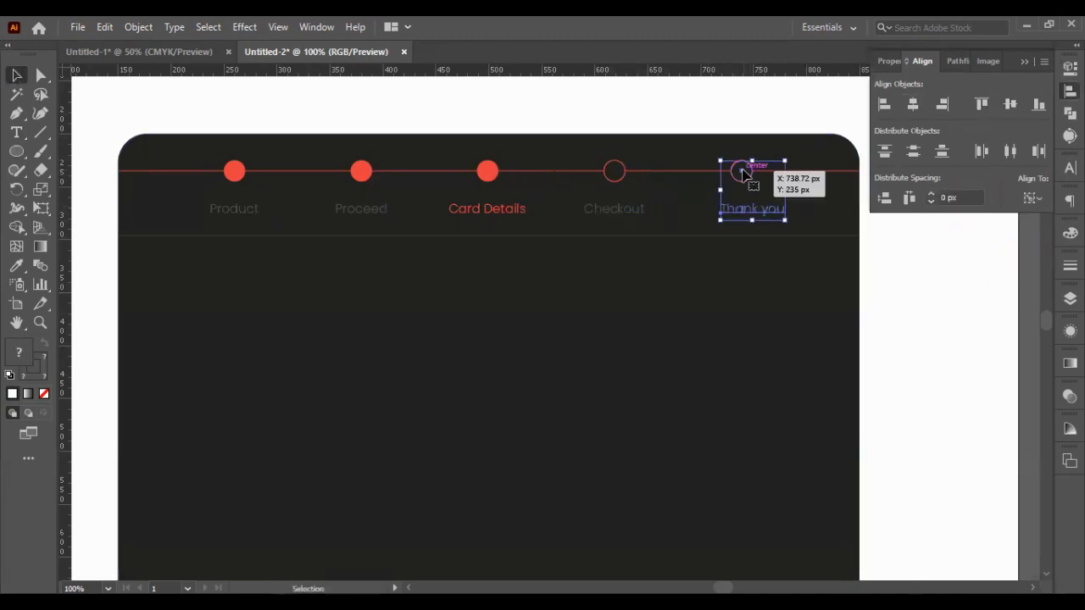
click(741, 172)
click(913, 104)
click(896, 234)
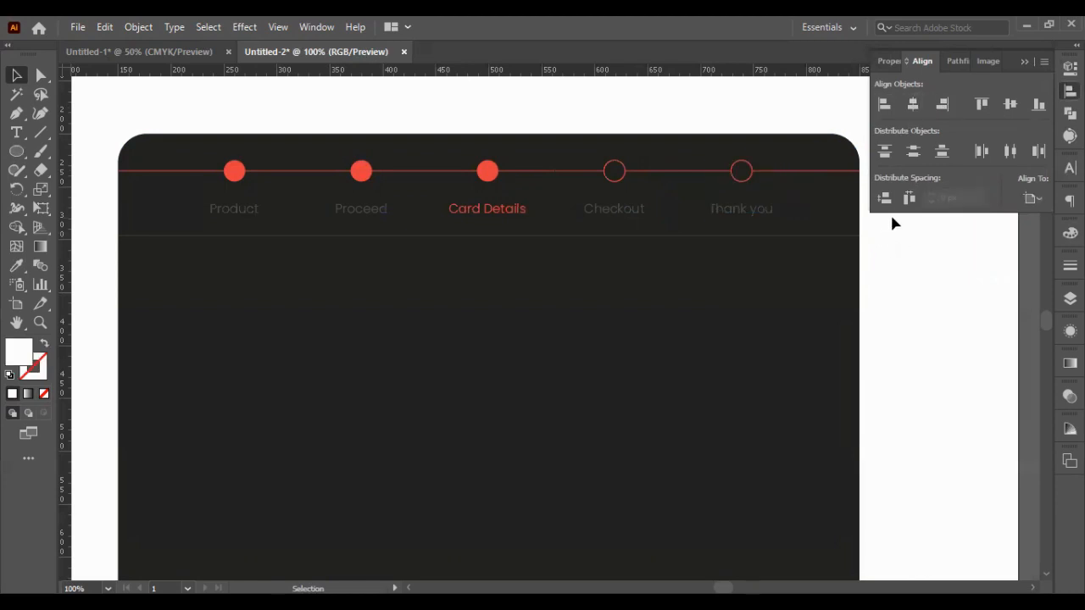
- Align all five step labels vertically, with the "Card Details" label as the key object
drag(854, 227, 161, 204)
shift+click(451, 233)
click(471, 211)
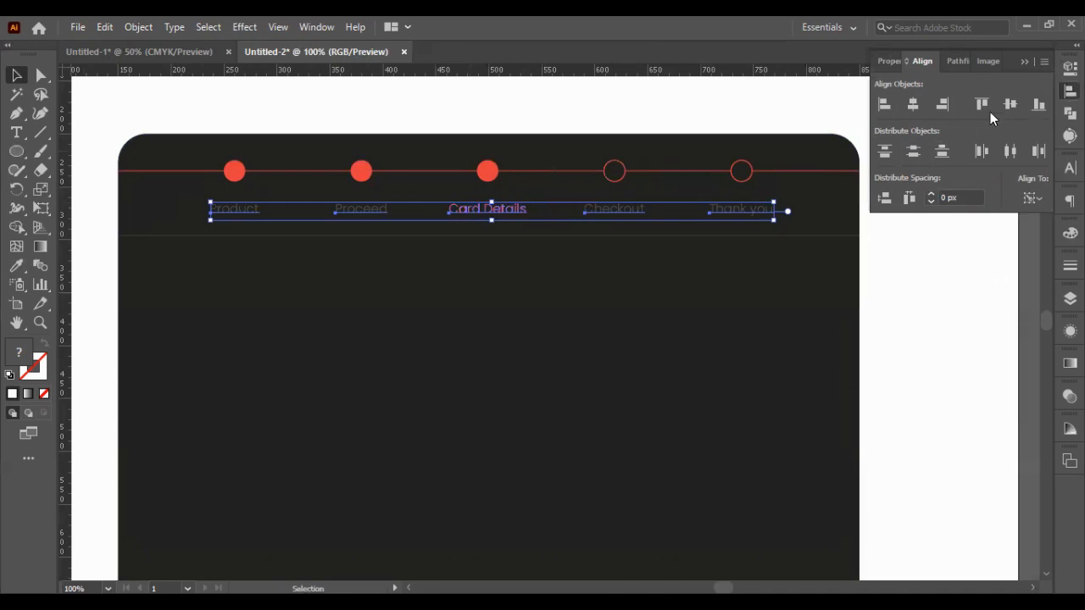
click(997, 263)
- Move the card's lower body down about 10 px to open a white gap beneath the top band
scroll(602, 172, down, 1)
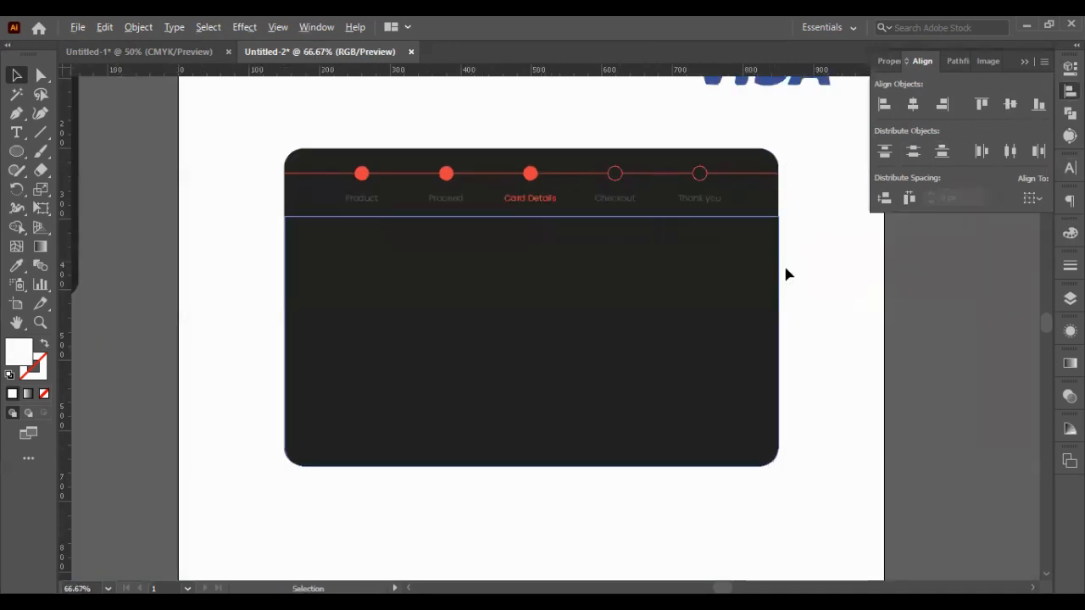
scroll(800, 286, up, 3)
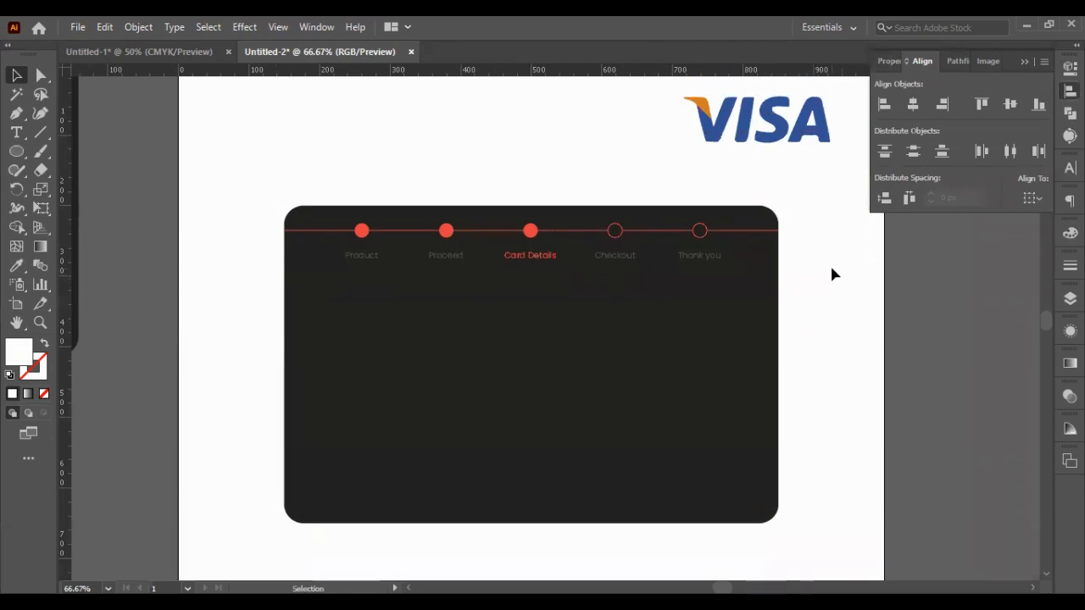
click(658, 380)
key(shift+Down)
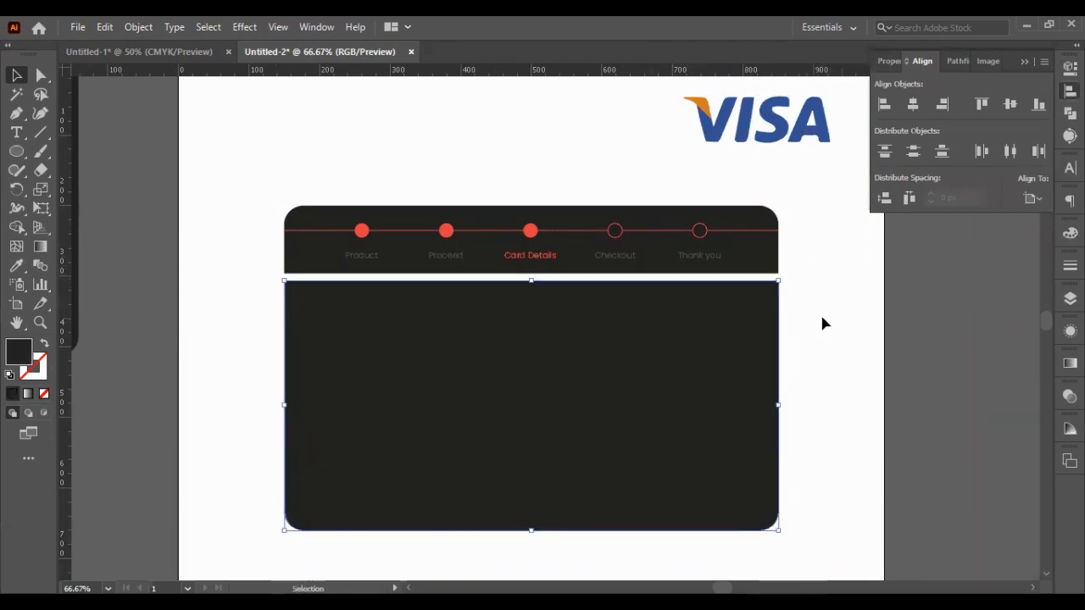
click(821, 318)
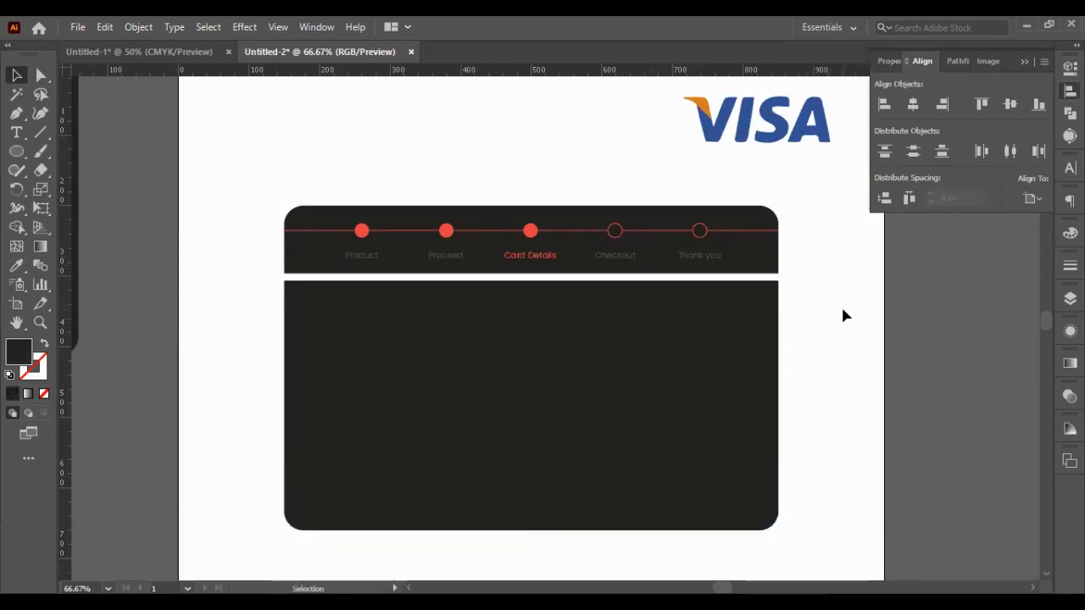
- Lower the two bottom anchor points of the top band by about 1 px
click(41, 73)
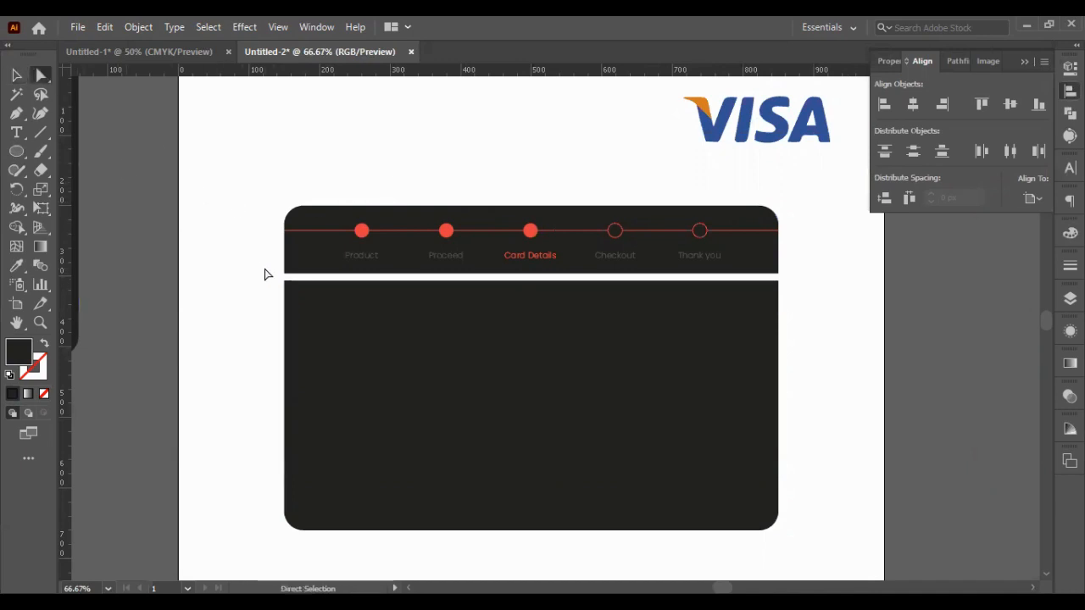
drag(264, 274, 826, 283)
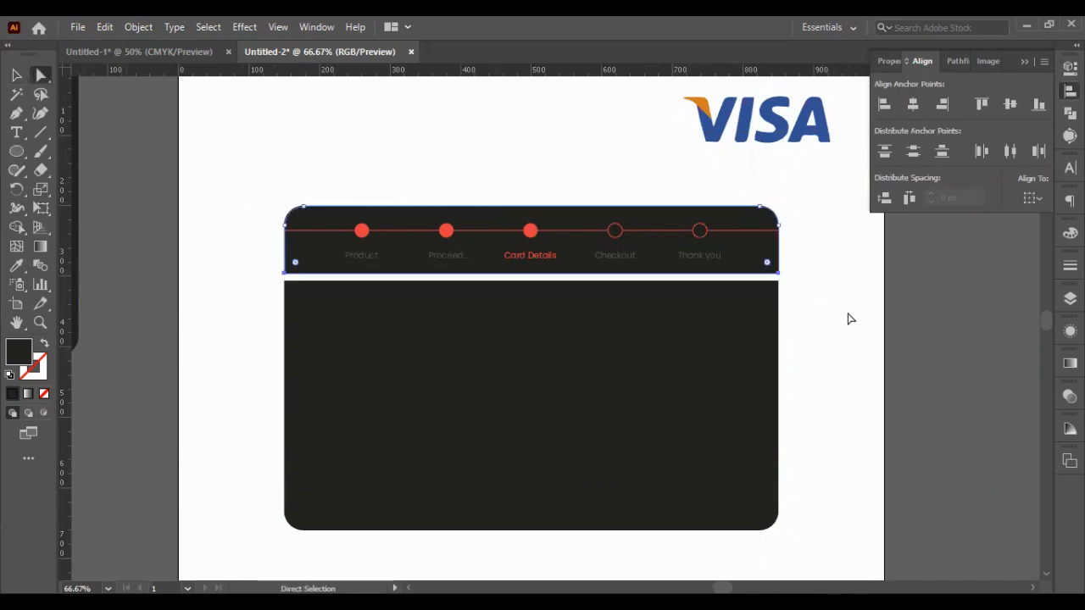
key(Down)
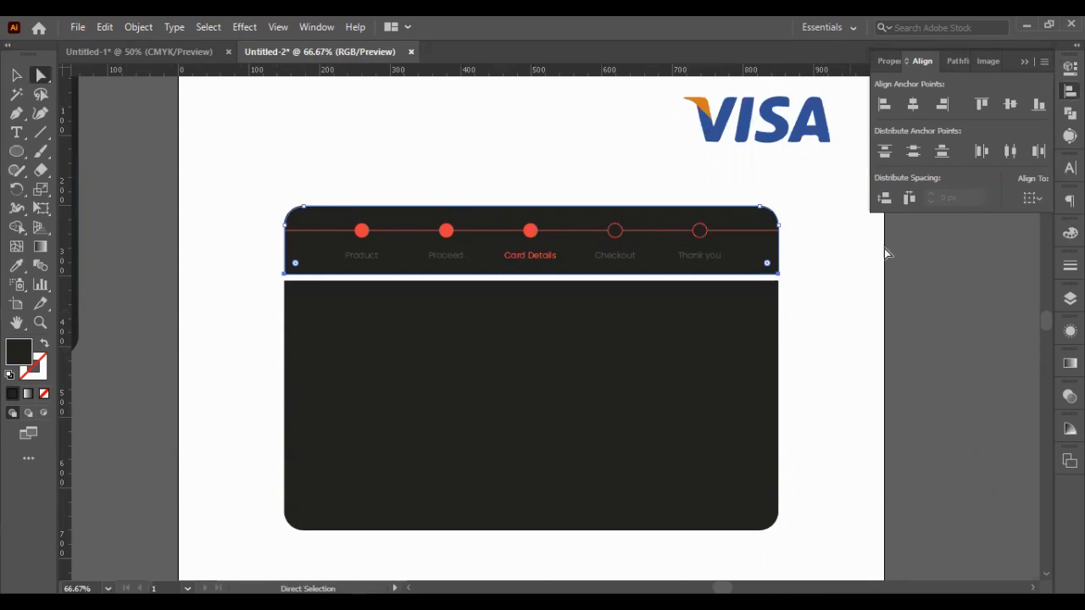
- Move the card's lower body up about 6 px to narrow the white gap to a thin line
click(16, 75)
click(343, 392)
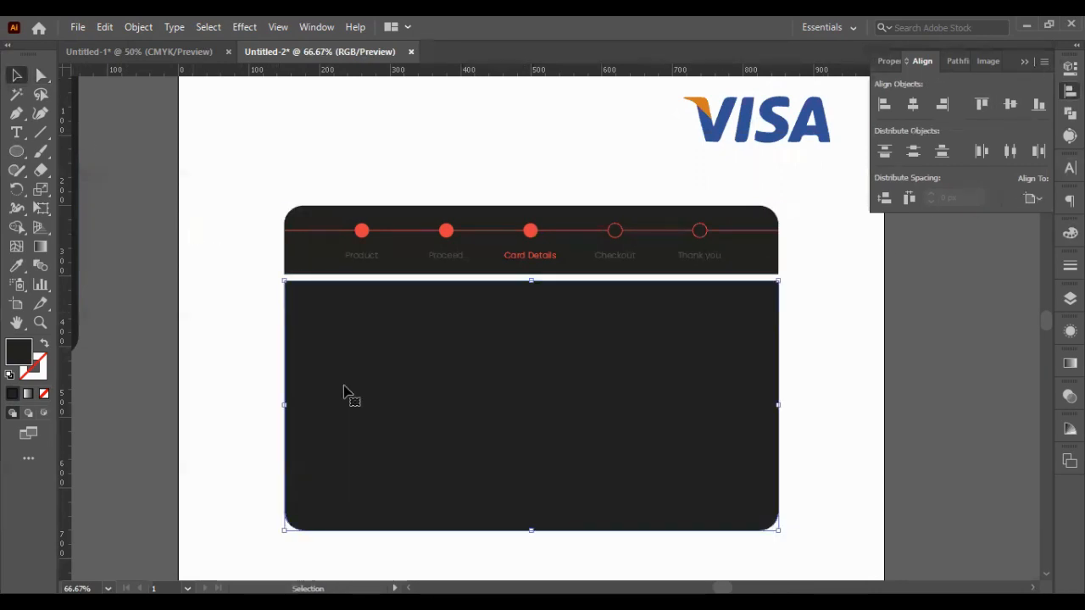
key(Up)
key(Up)
key(Up)
key(Up)
key(Up)
key(Up)
click(845, 346)
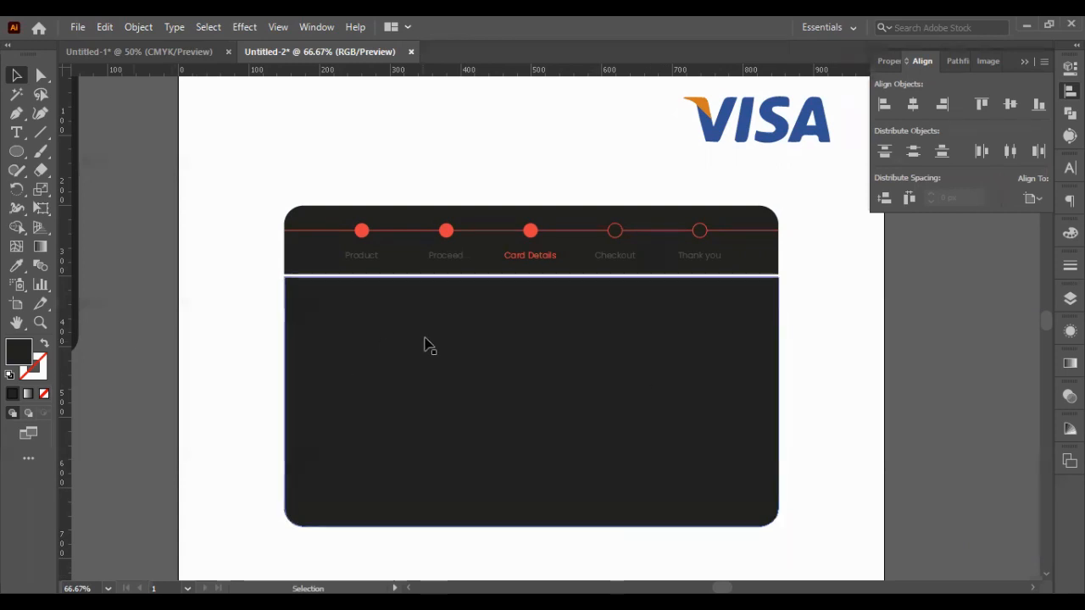
- Copy the "Proceed" label into the upper left of the card's lower body and set its font size to 20 pt
drag(453, 264, 330, 323)
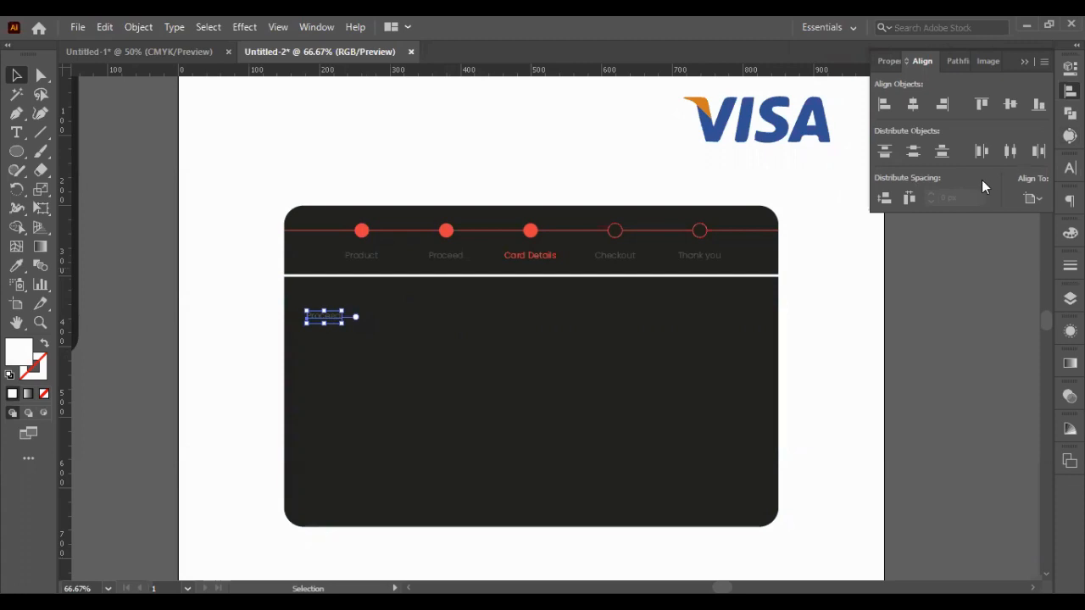
key(ctrl+t)
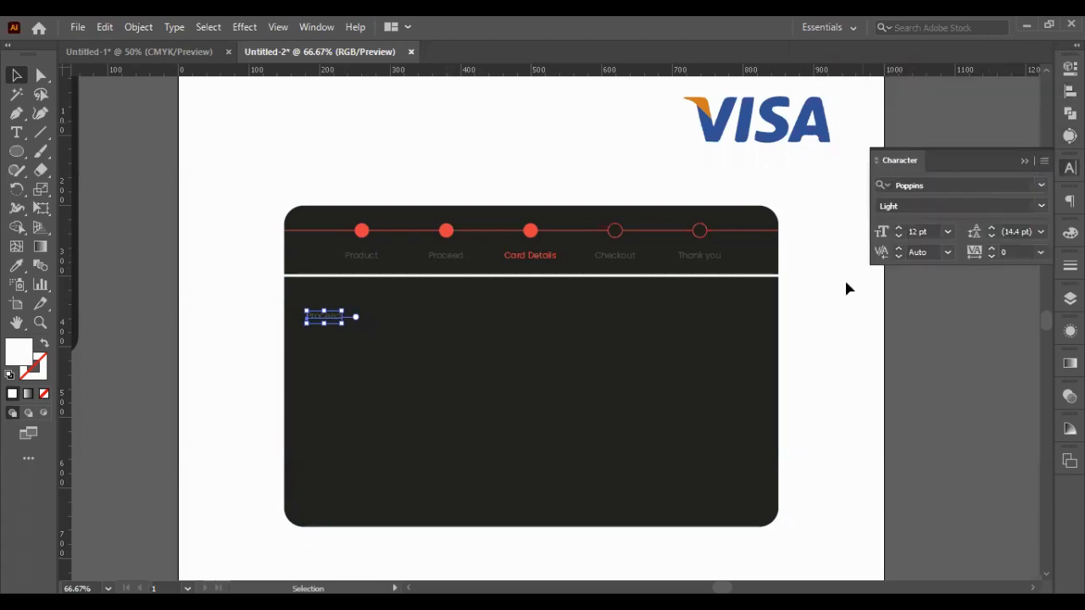
shift+click(898, 228)
click(857, 311)
- Replace the wording of the 20 pt label in the lower body with "Payment Details"
double_click(334, 318)
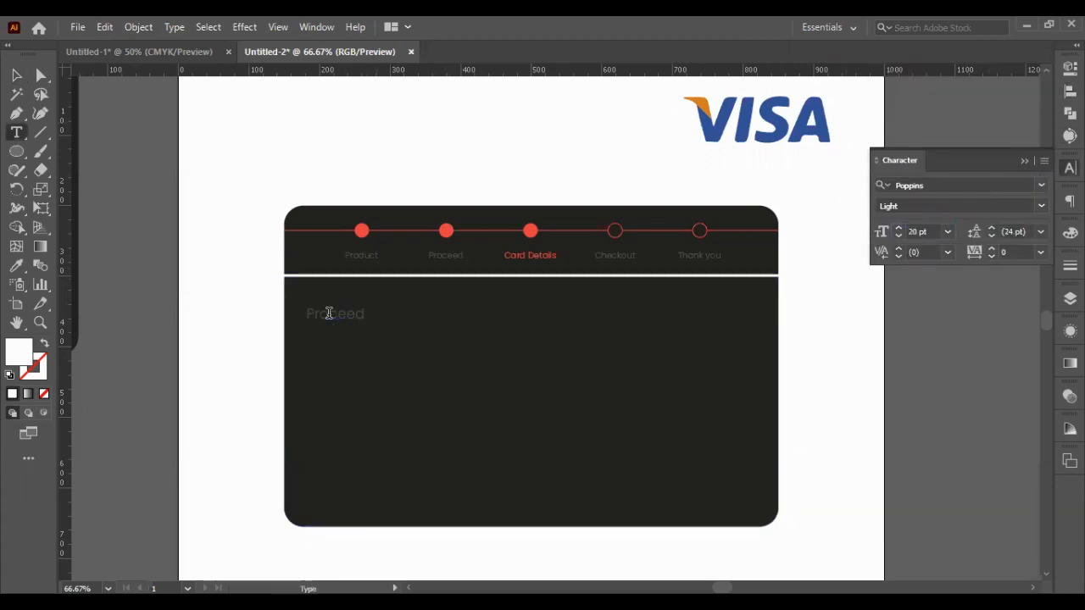
double_click(329, 314)
text(Payment Details)
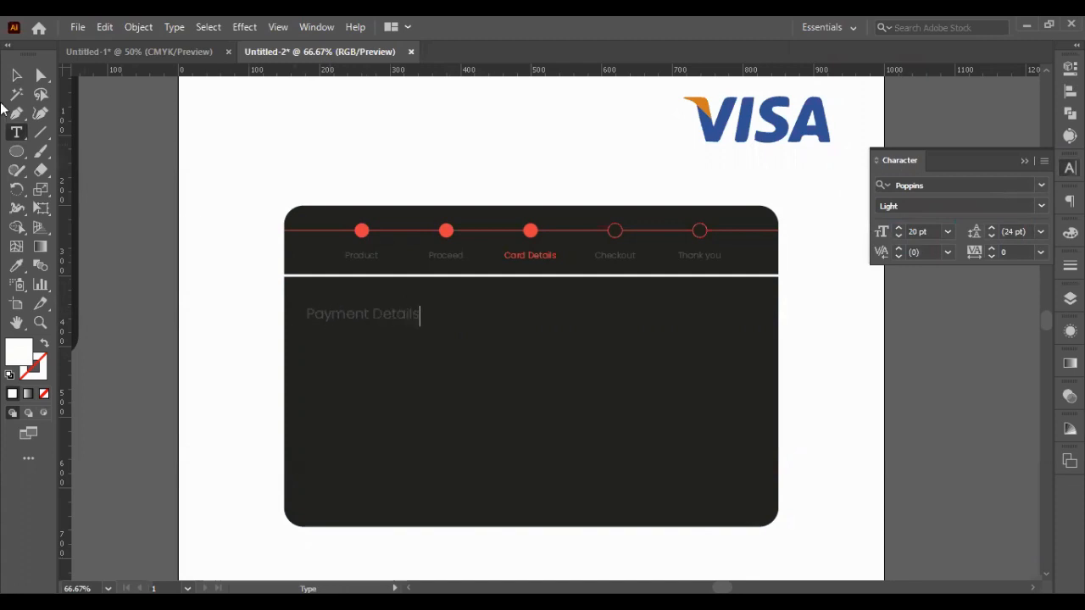
- Raise the opacity of the "Payment Details" label to about 54%
click(16, 74)
click(1069, 68)
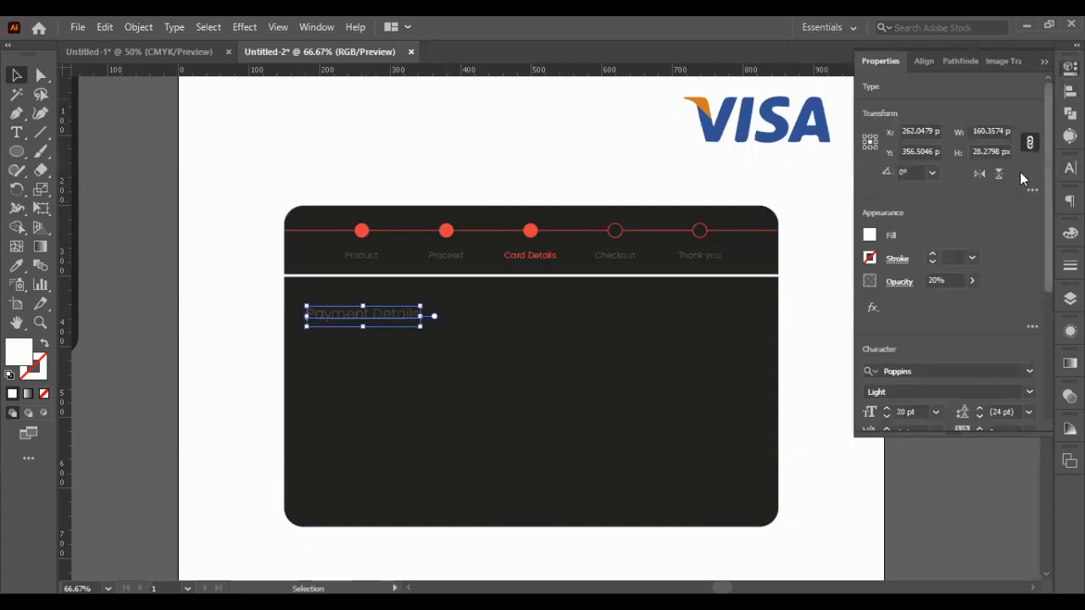
click(969, 280)
drag(975, 301, 946, 305)
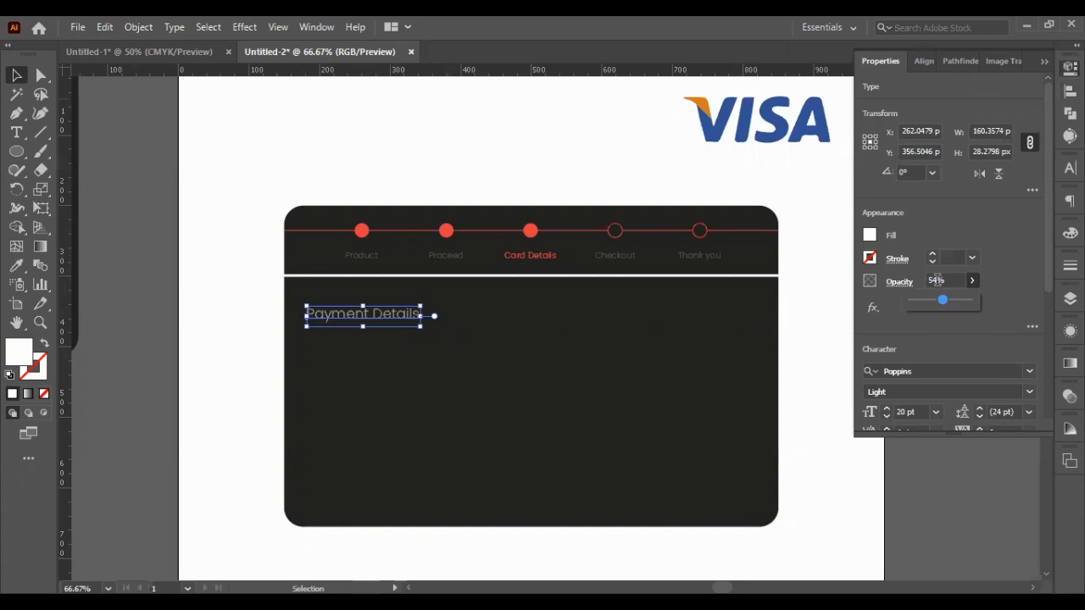
- Align the "Payment Details" label with the left and top edges of the card's lower body
drag(247, 303, 690, 274)
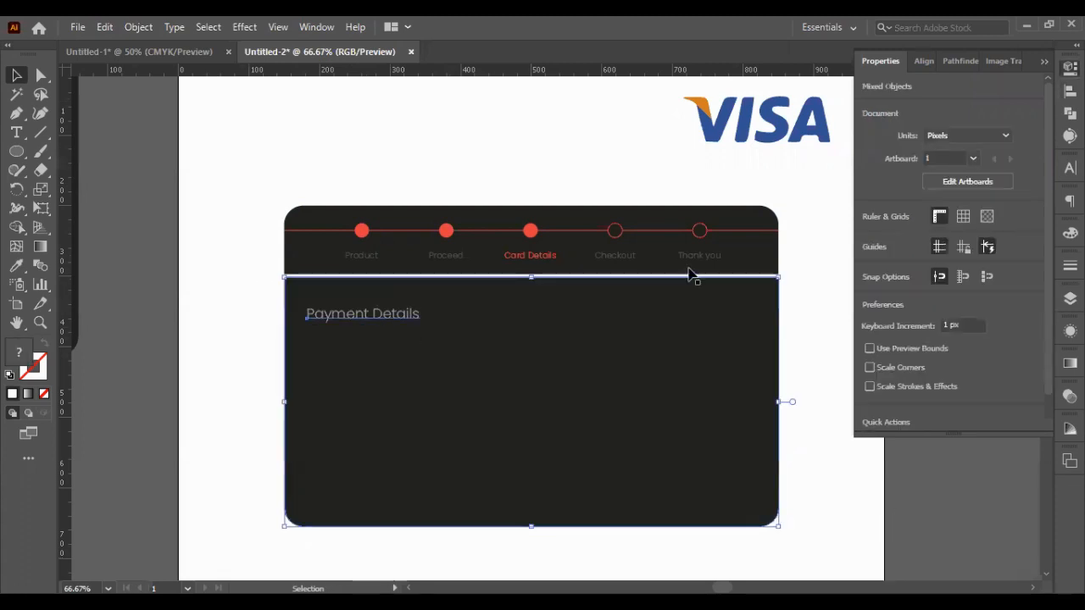
click(900, 373)
click(973, 372)
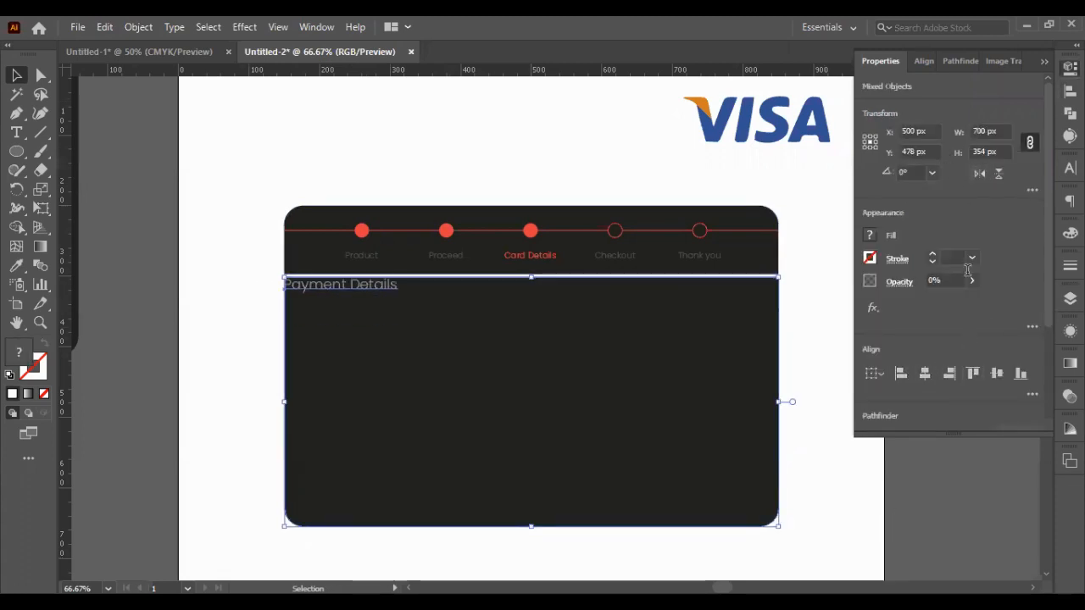
click(1044, 62)
click(961, 157)
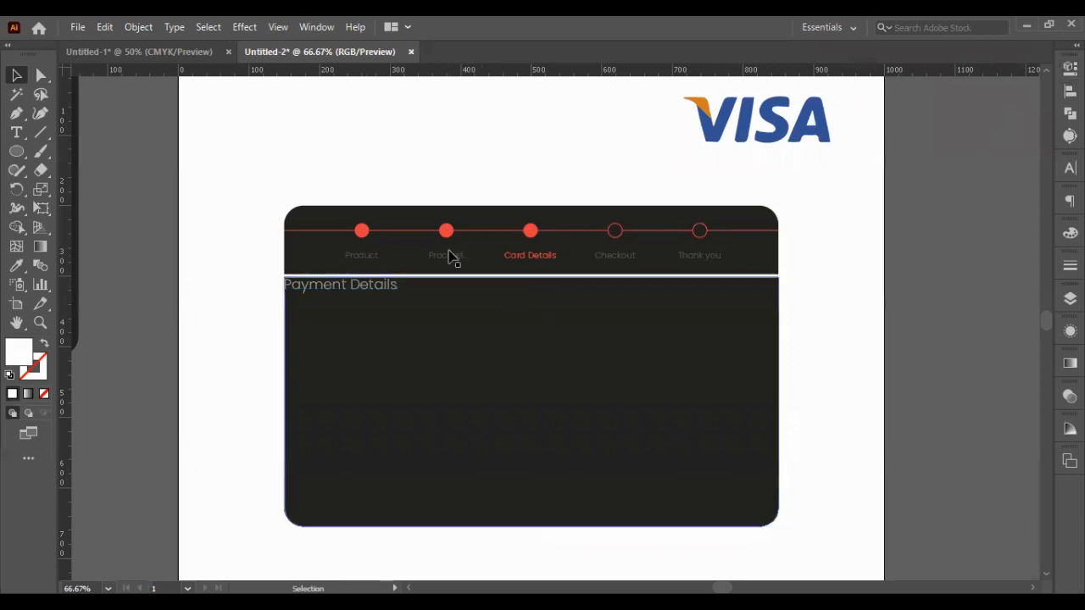
- Offset the "Payment Details" label about 30 px right and down from the corner, and place guides along its top and left edges
click(368, 286)
click(257, 361)
drag(339, 291, 588, 324)
click(842, 342)
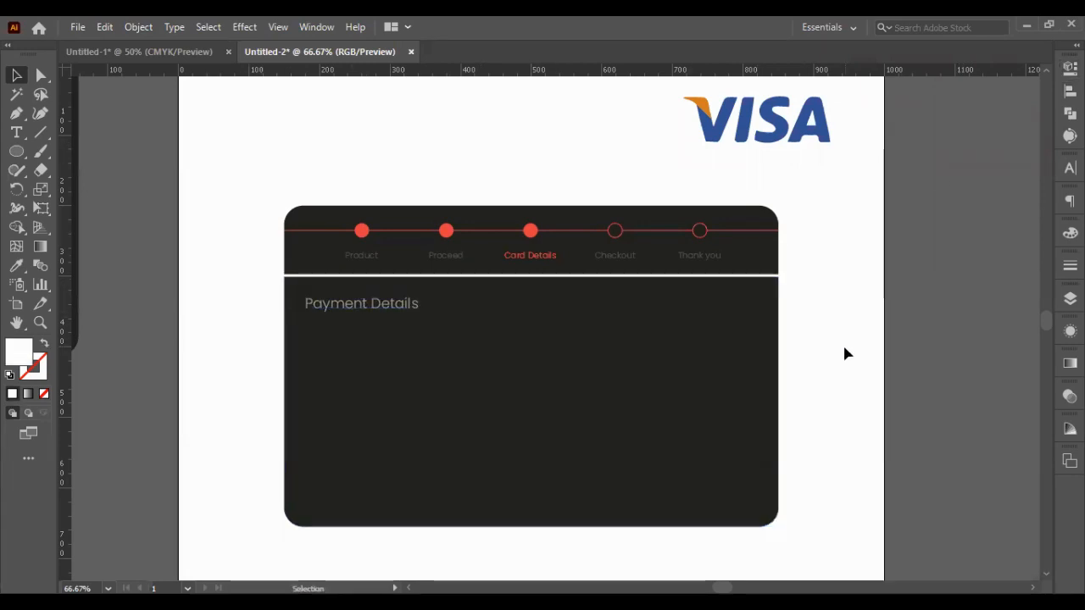
drag(402, 94, 409, 298)
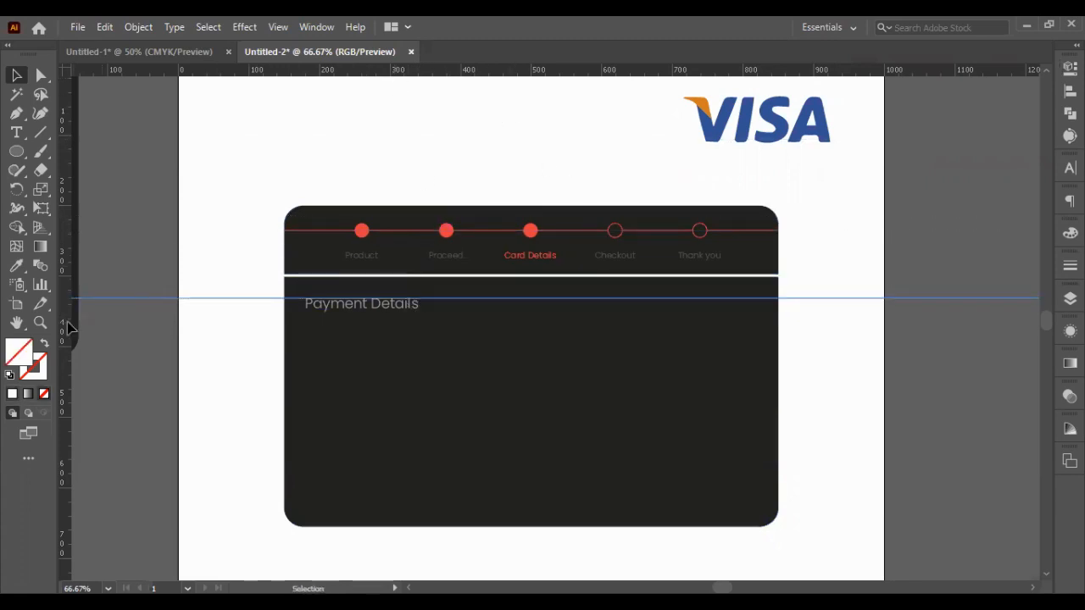
drag(68, 327, 308, 349)
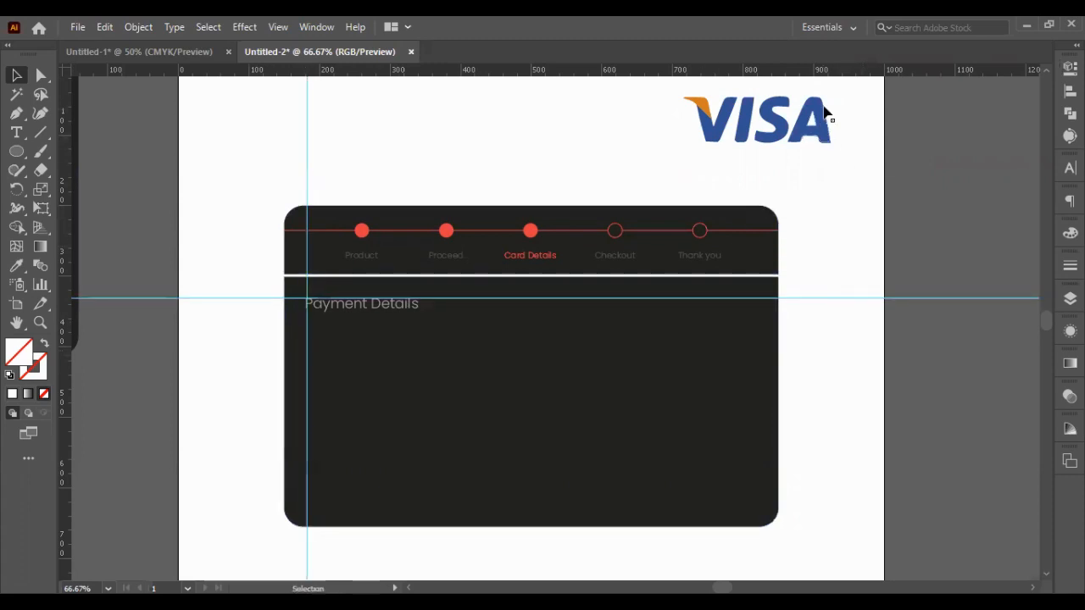
- Copy the VISA logo into the upper right of the card's lower body and scale it down to about 80 px wide
drag(871, 171, 607, 365)
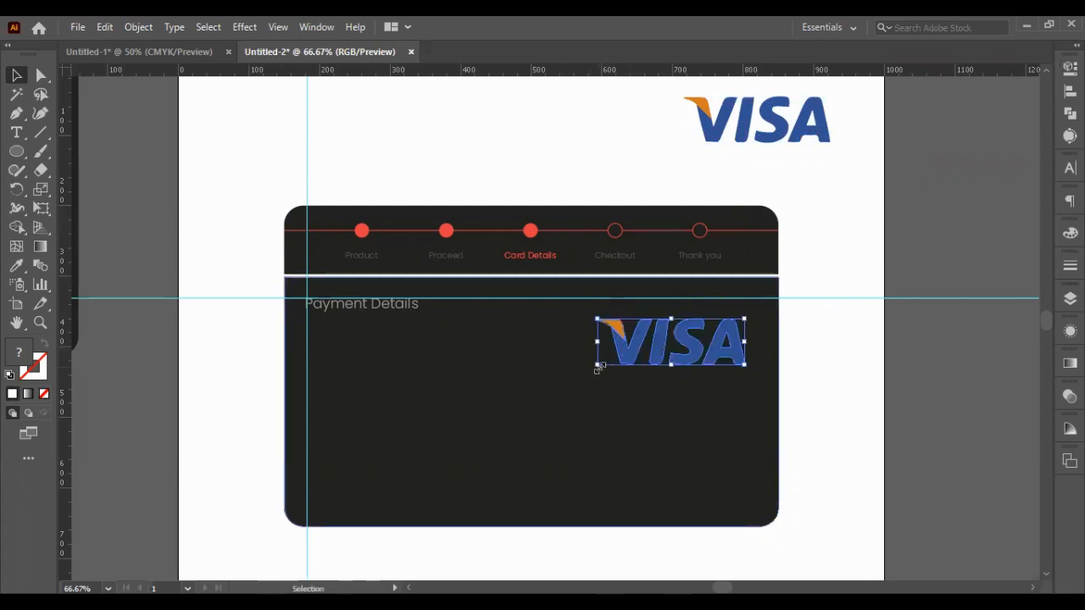
drag(598, 366, 690, 339)
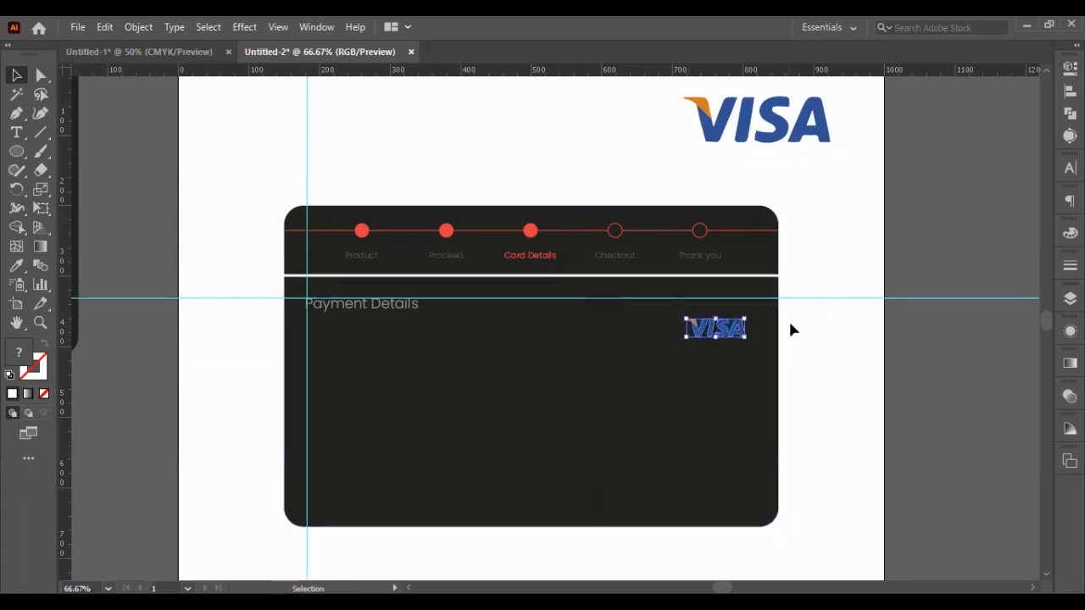
click(15, 266)
click(188, 183)
click(16, 74)
click(862, 451)
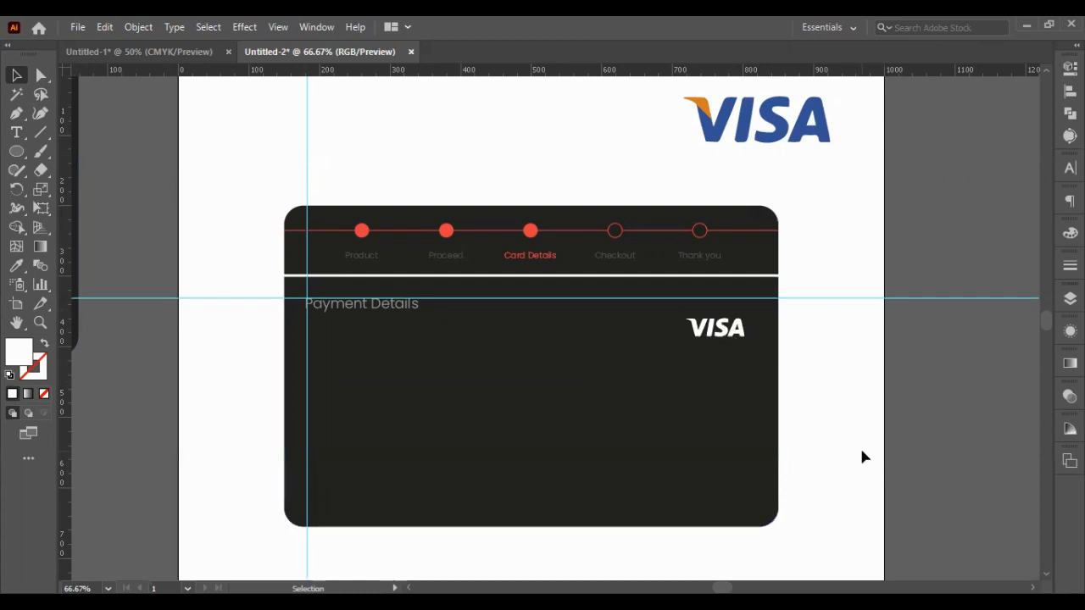
key(ctrl+z)
key(ctrl+z)
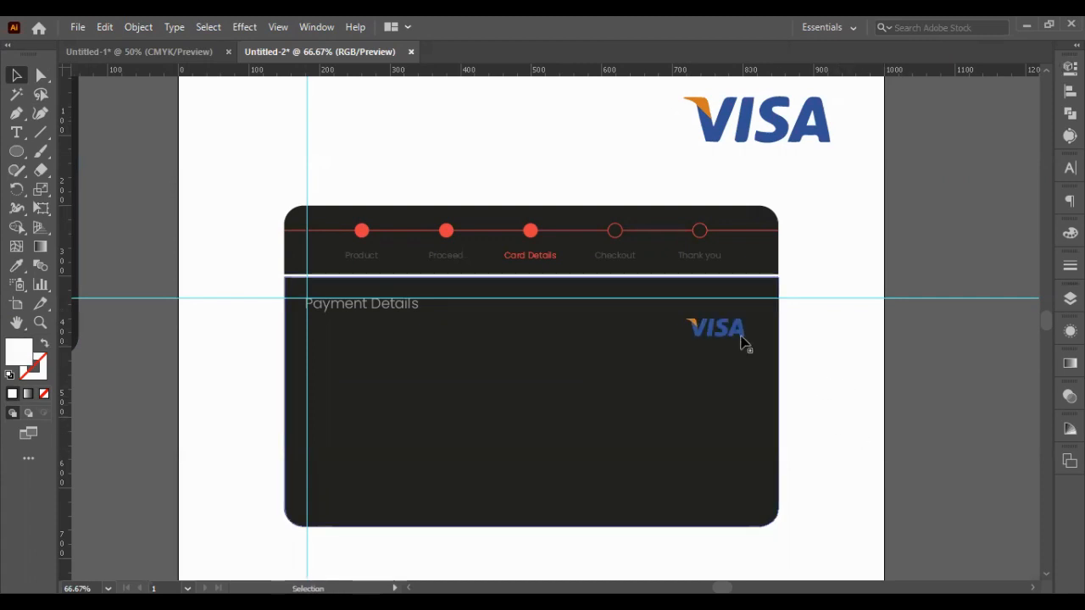
- Move the small VISA logo up about 30 px and right 10 px, bringing its top to the horizontal guide
click(741, 339)
key(shift+Up)
key(shift+Up)
key(shift+Up)
key(shift+Right)
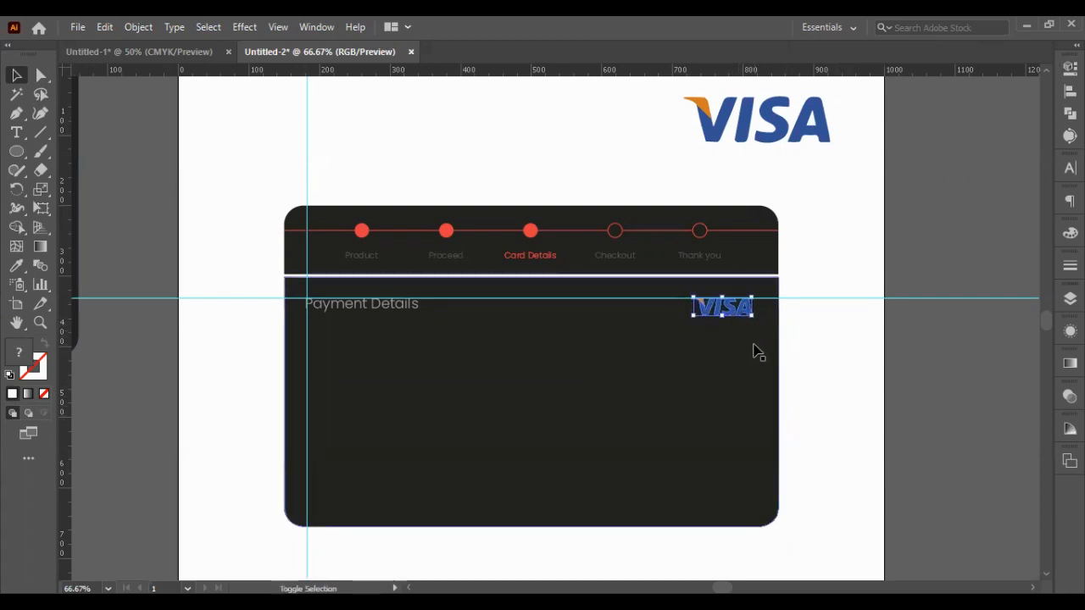
- Align the small VISA logo with the right edge of the card's lower body
shift+click(753, 345)
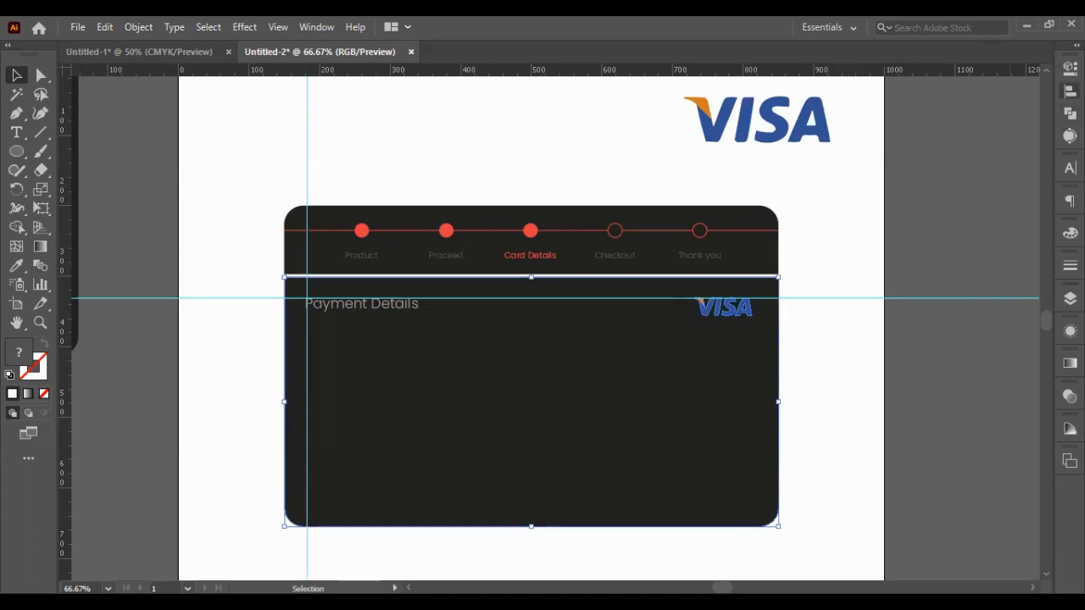
click(939, 108)
click(882, 308)
click(762, 314)
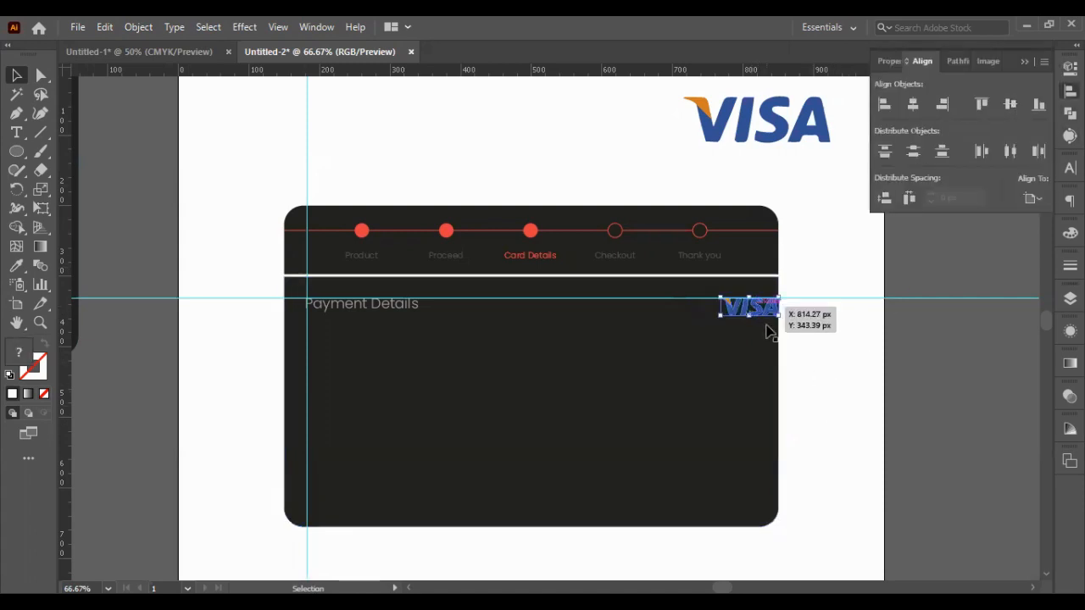
- Nudge the small VISA logo down about 3 px and left about 30 px, and place a vertical guide along its right edge
key(Down)
key(Down)
key(Down)
click(816, 340)
click(770, 314)
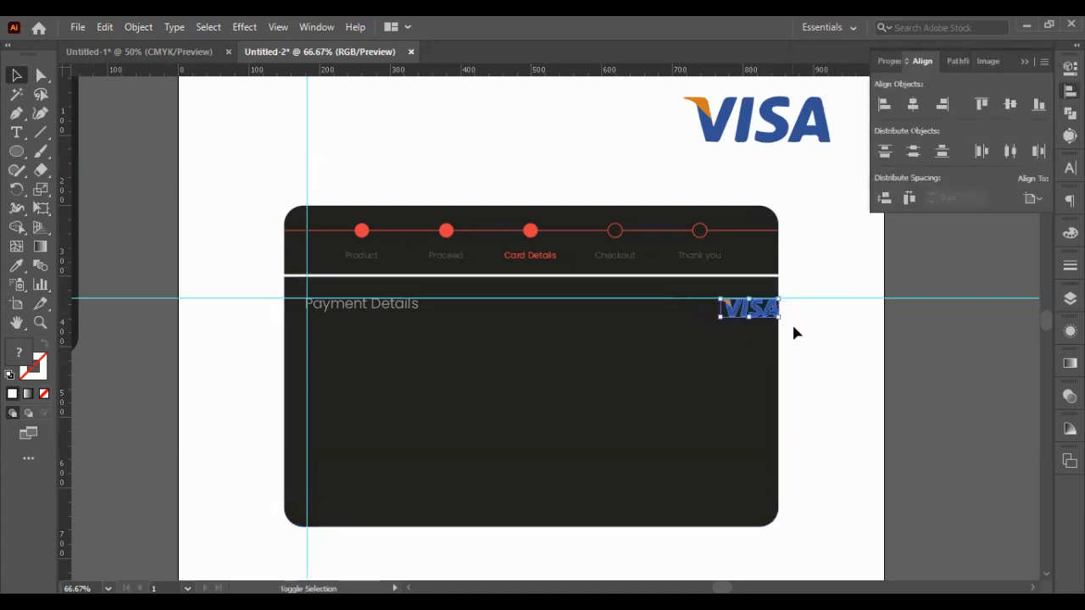
key(shift+Left)
key(shift+Left)
key(shift+Left)
key(shift+Left)
click(812, 331)
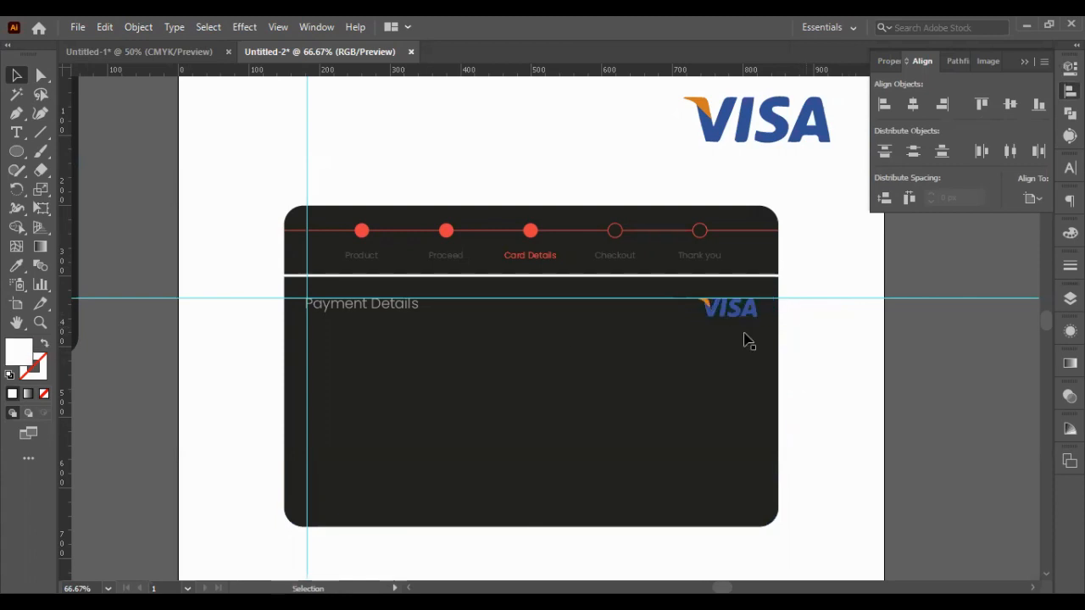
drag(67, 340, 760, 350)
- Draw a rectangle about 248 by 57 px below the "Payment Details" label, starting at the left guide
scroll(789, 365, down, 3)
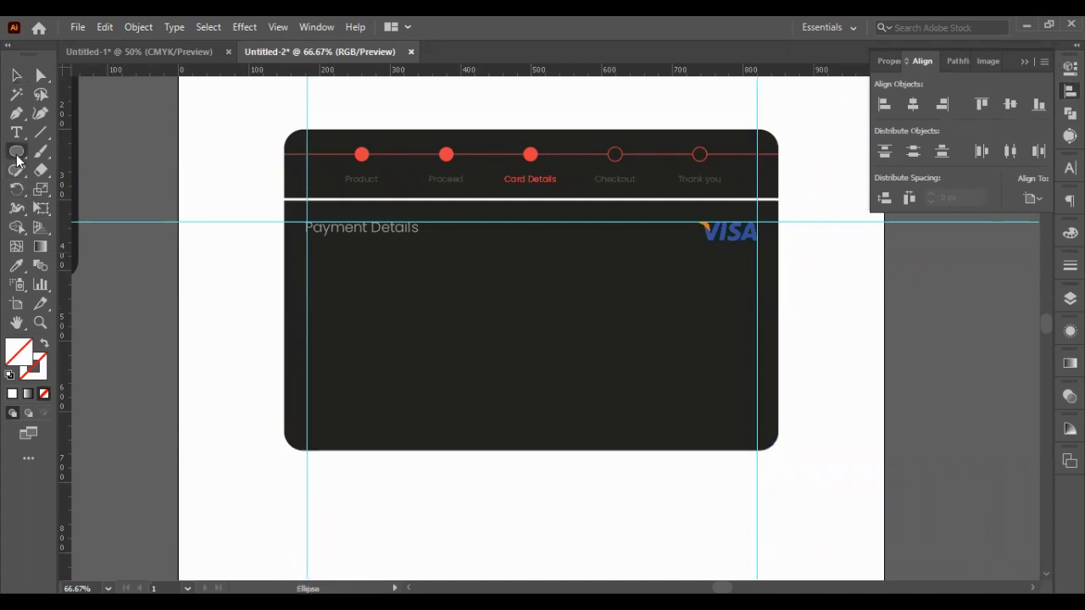
drag(17, 155, 85, 148)
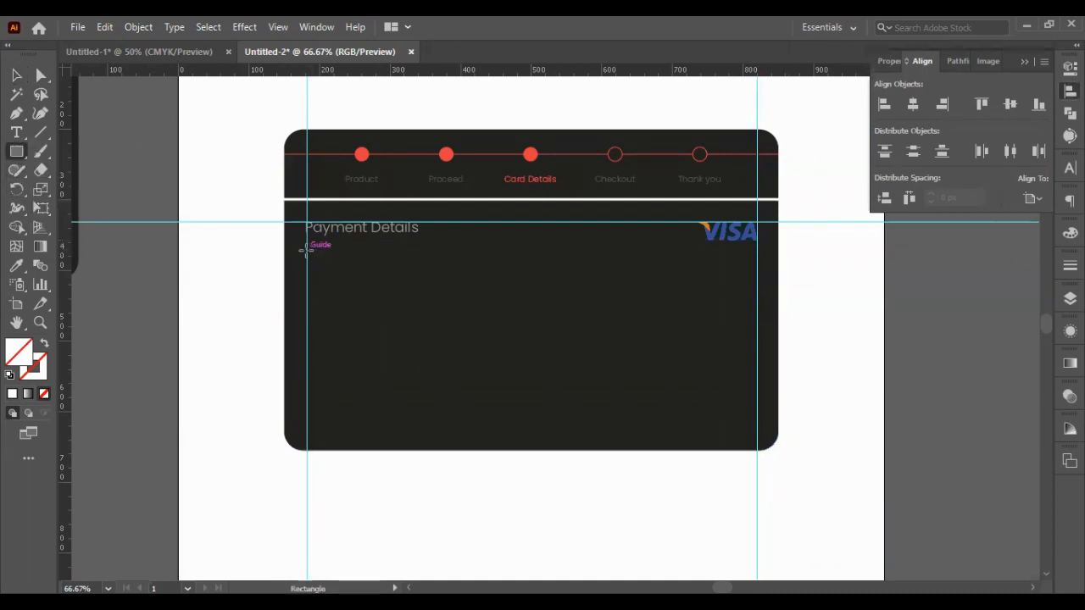
drag(307, 245, 481, 288)
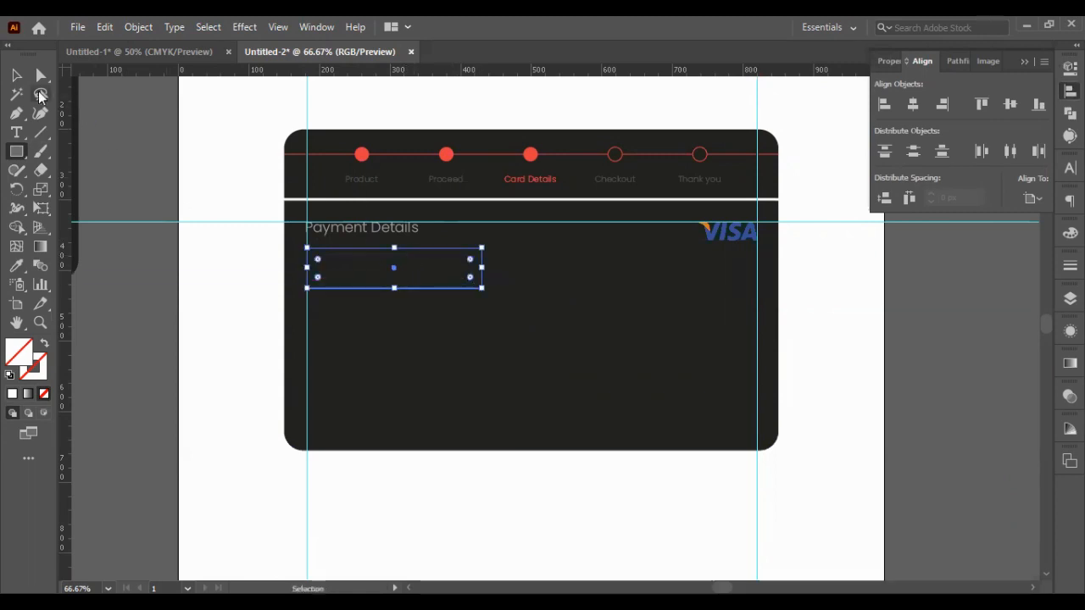
- Unlink the rectangle's proportions and set its height to 45 px and its width to 200 px
key(v)
click(1070, 67)
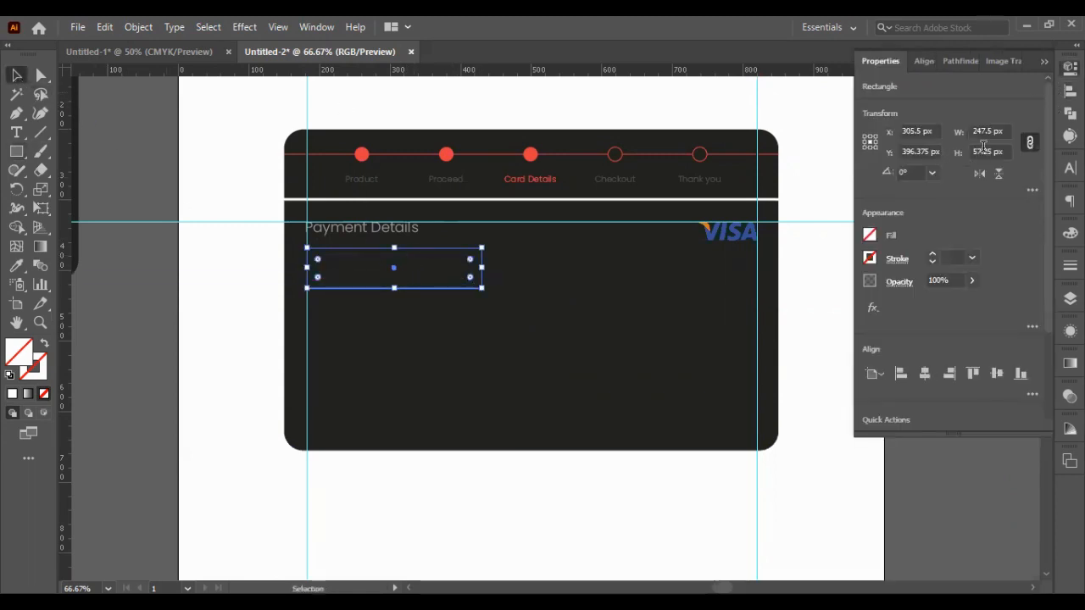
click(983, 151)
text(50)
key(Return)
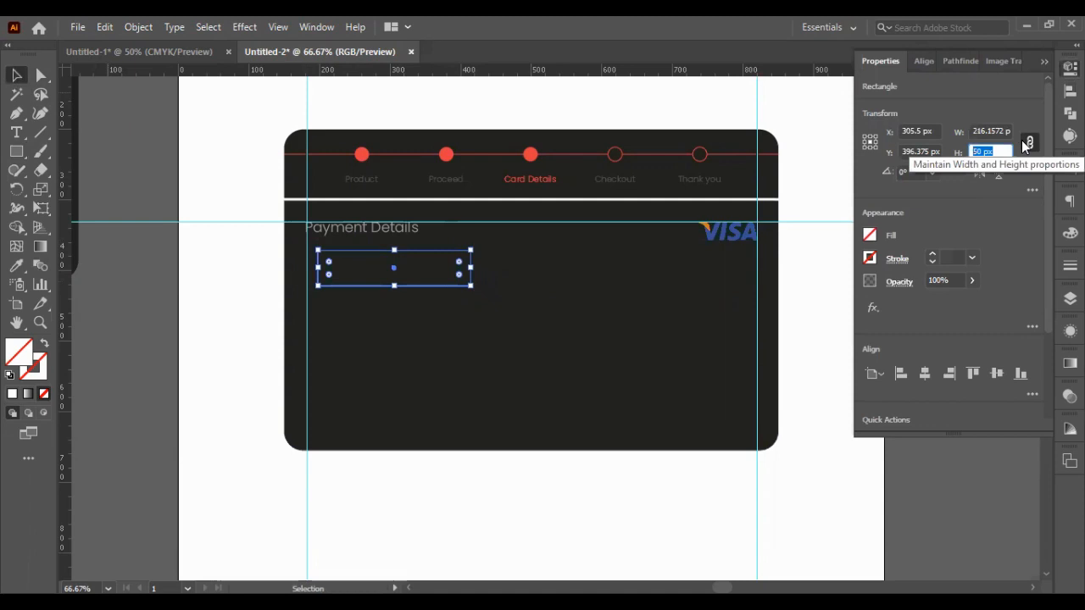
key(Down)
key(Down)
key(Down)
key(Down)
key(Down)
key(Down)
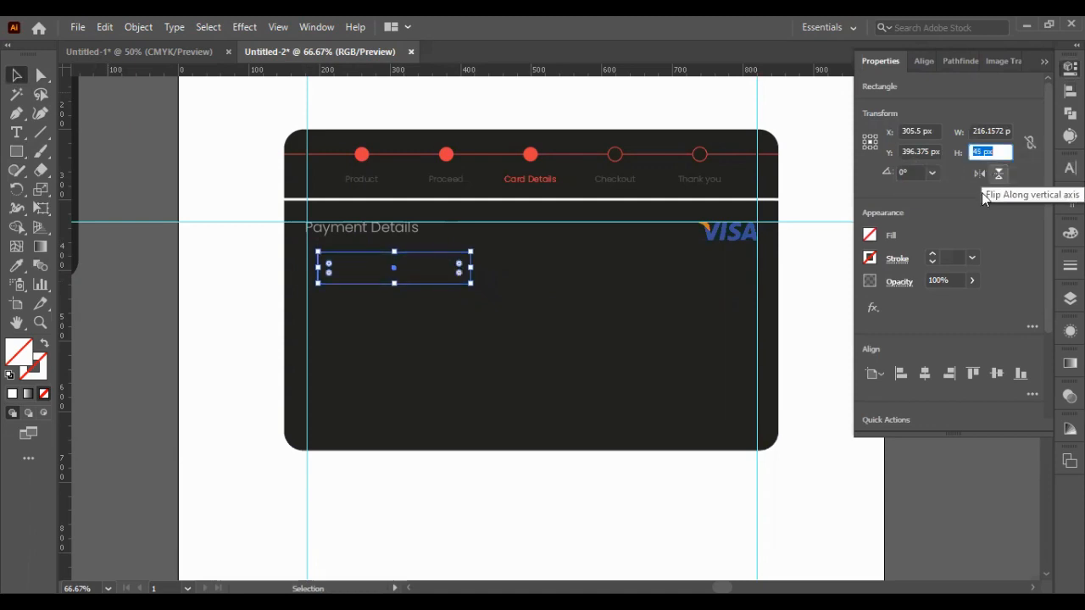
click(984, 131)
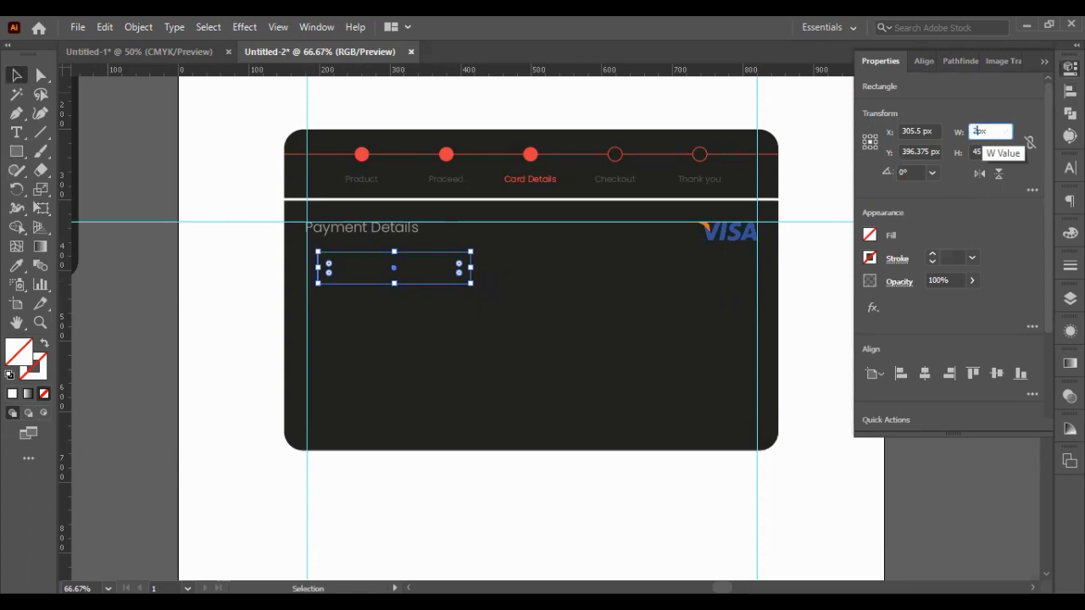
click(842, 445)
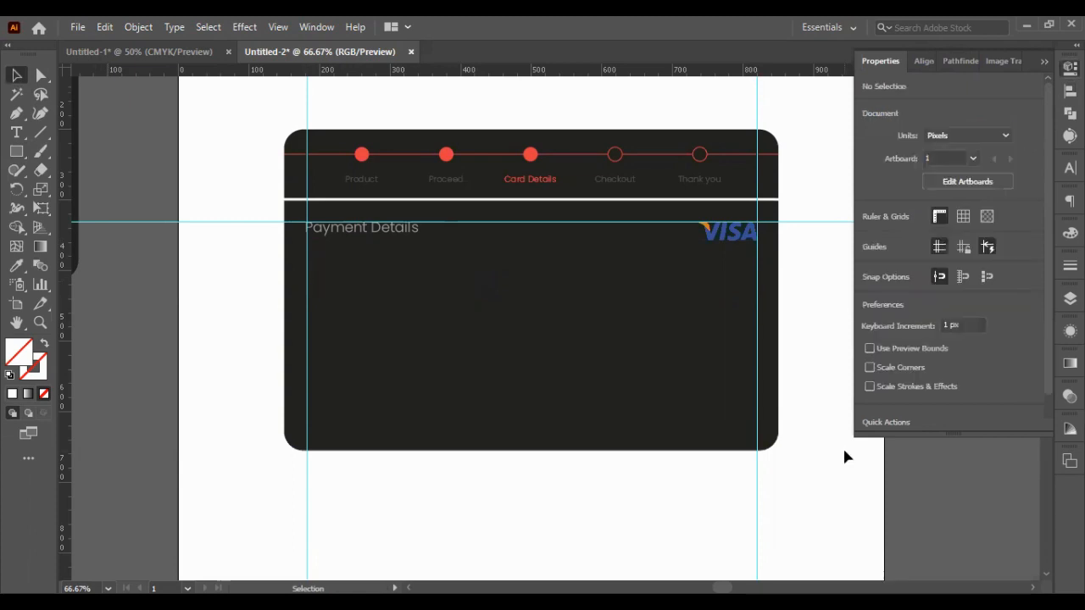
- Give the unfilled rectangle below the label a white (ffffff) stroke
click(402, 283)
drag(222, 256, 557, 331)
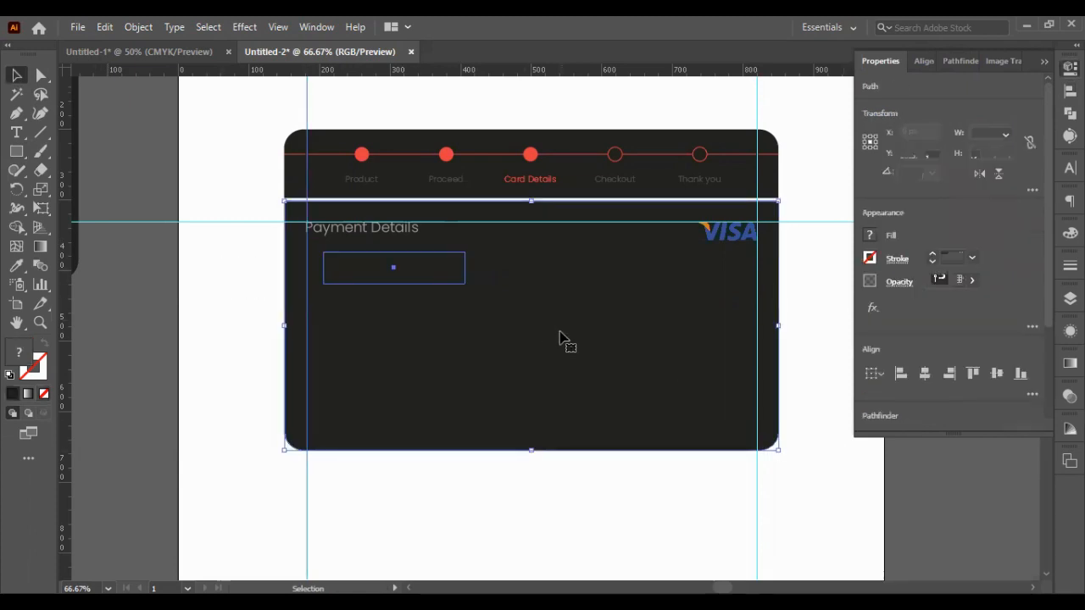
shift+click(560, 337)
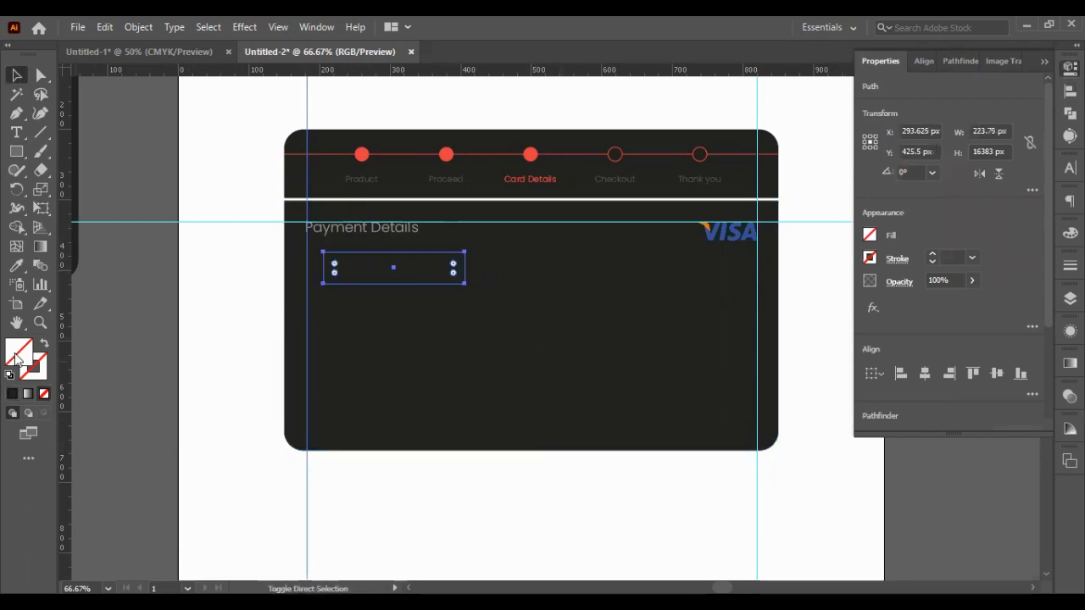
click(673, 380)
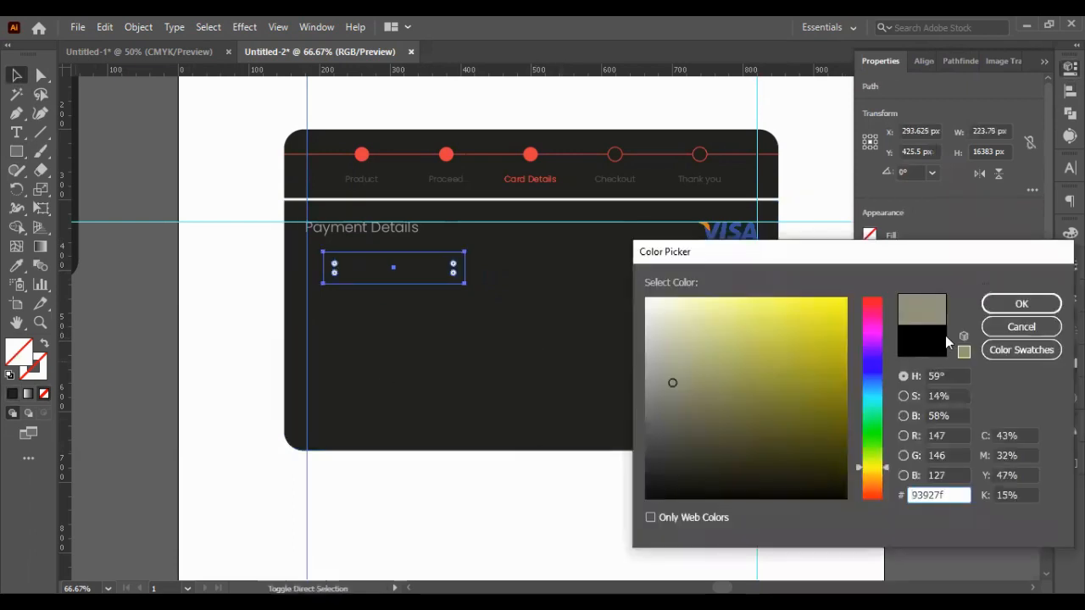
click(1021, 327)
double_click(35, 367)
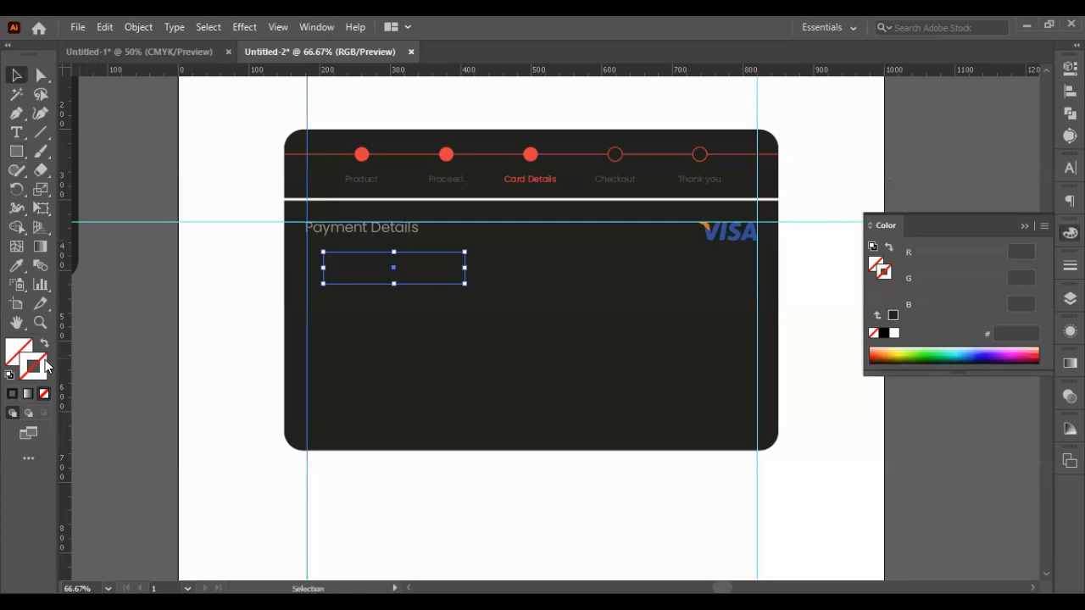
click(1000, 308)
click(857, 164)
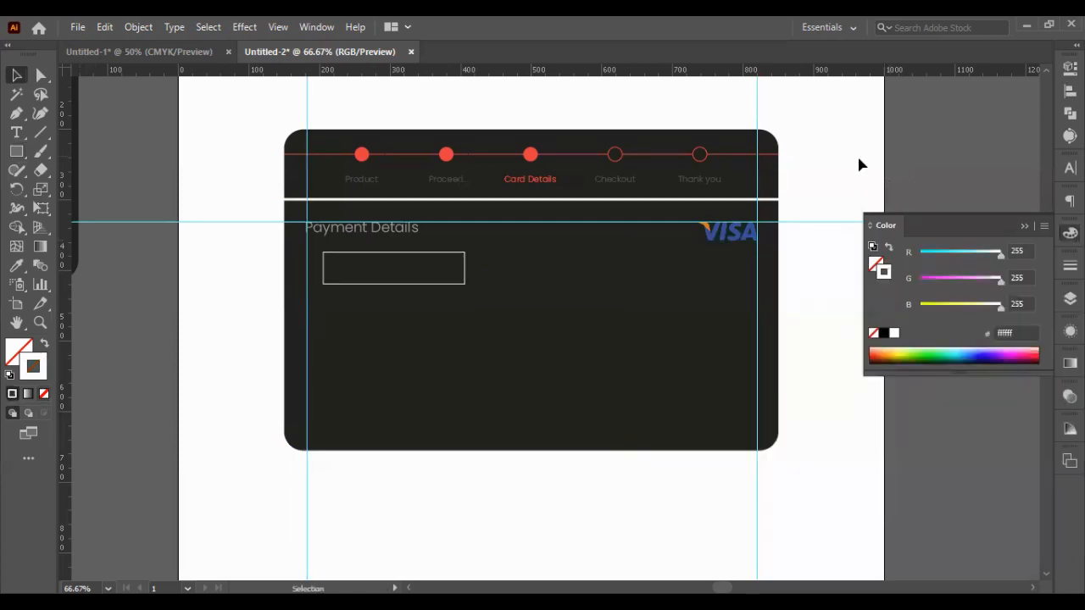
- Set the outlined rectangle's opacity to 55%
click(414, 234)
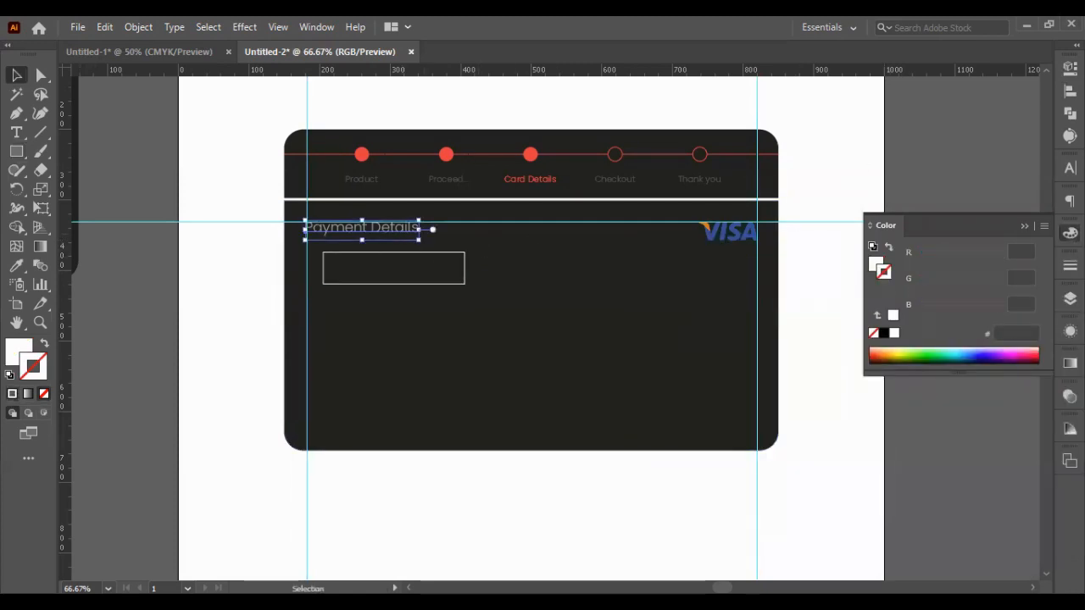
click(428, 283)
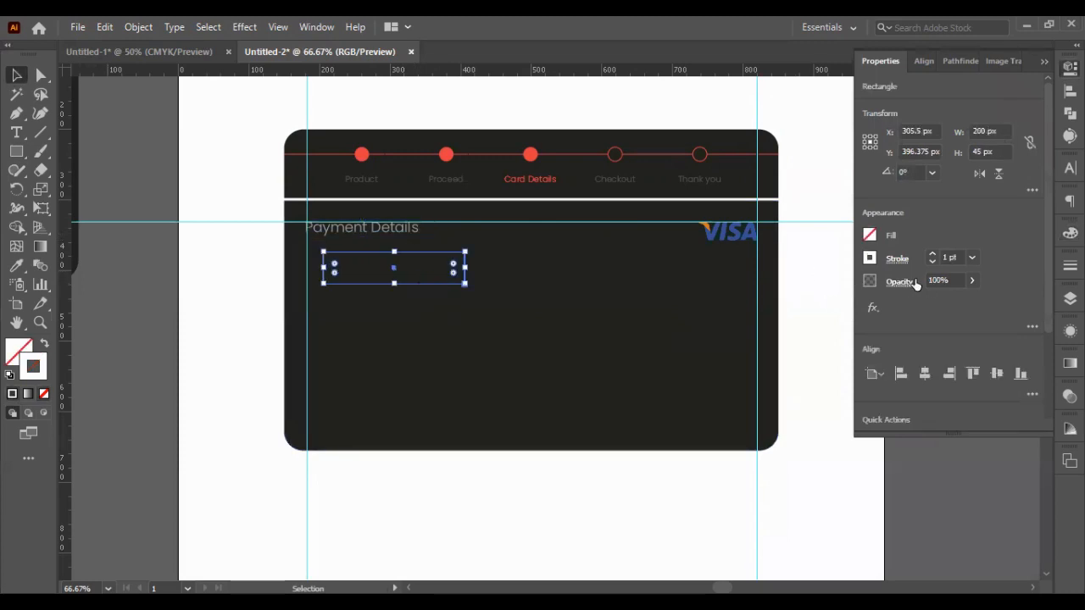
click(940, 281)
text(80)
key(Return)
text(55)
key(Return)
click(1044, 61)
click(665, 274)
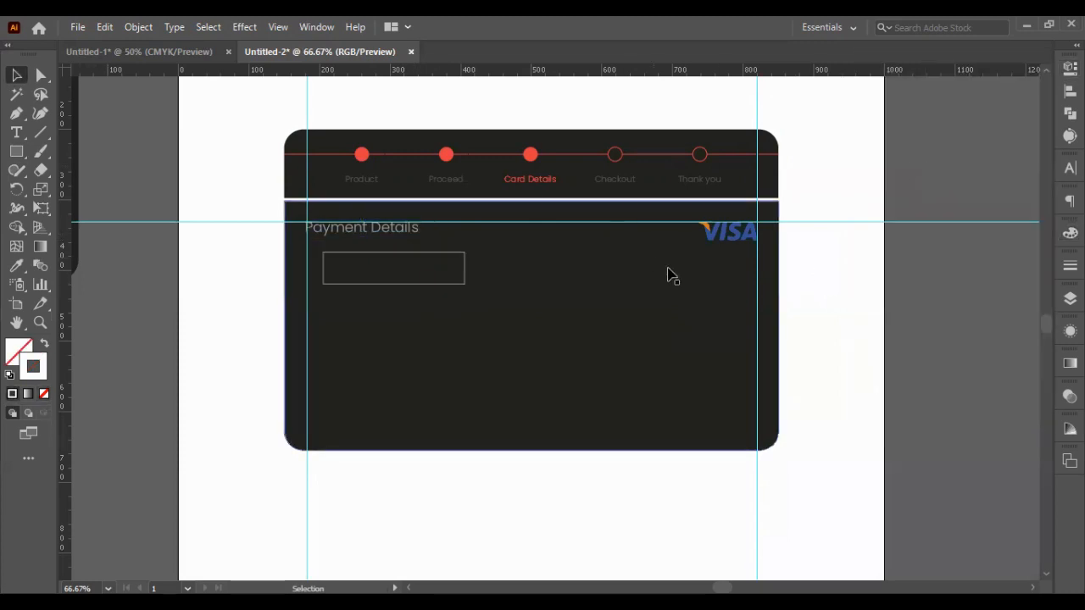
- Widen the outlined rectangle to 230 px
click(356, 259)
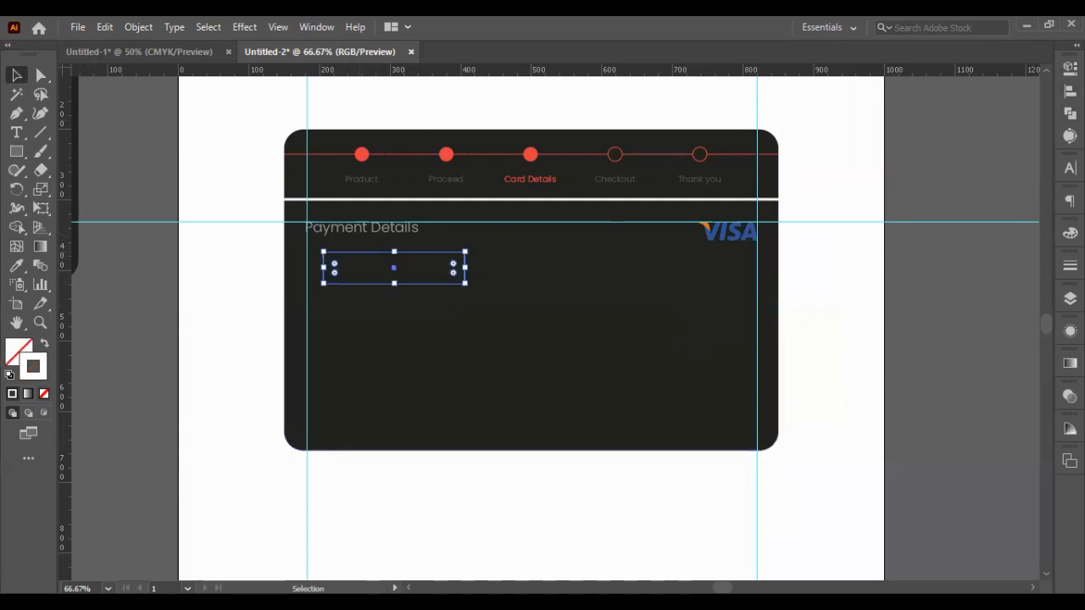
click(1069, 69)
click(979, 129)
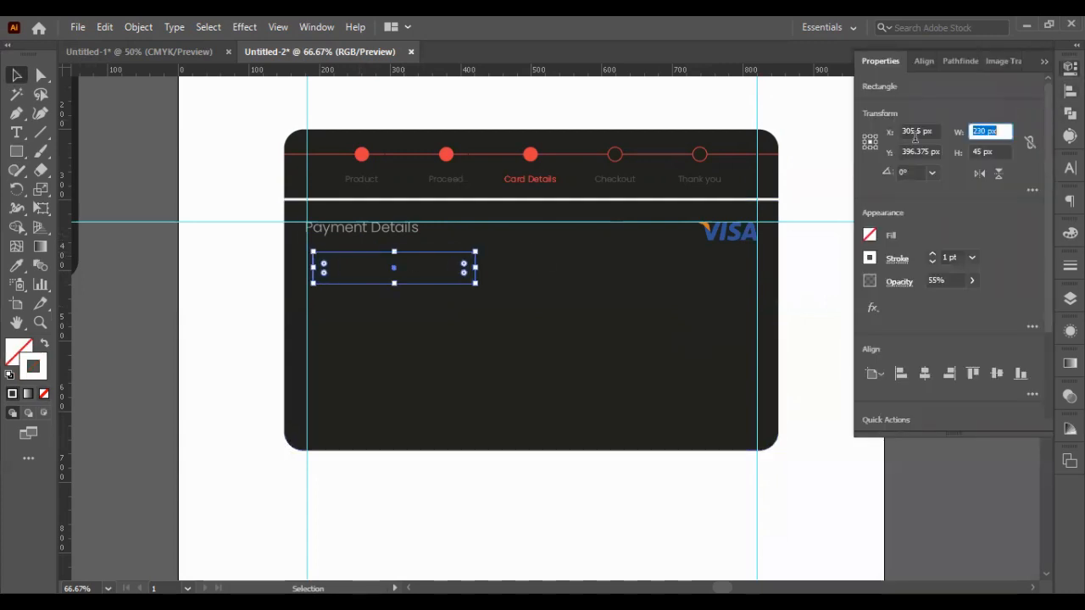
- Set the outlined rectangle's width to 250 px and align its left edge with the left vertical guide
text(250)
key(Return)
click(813, 172)
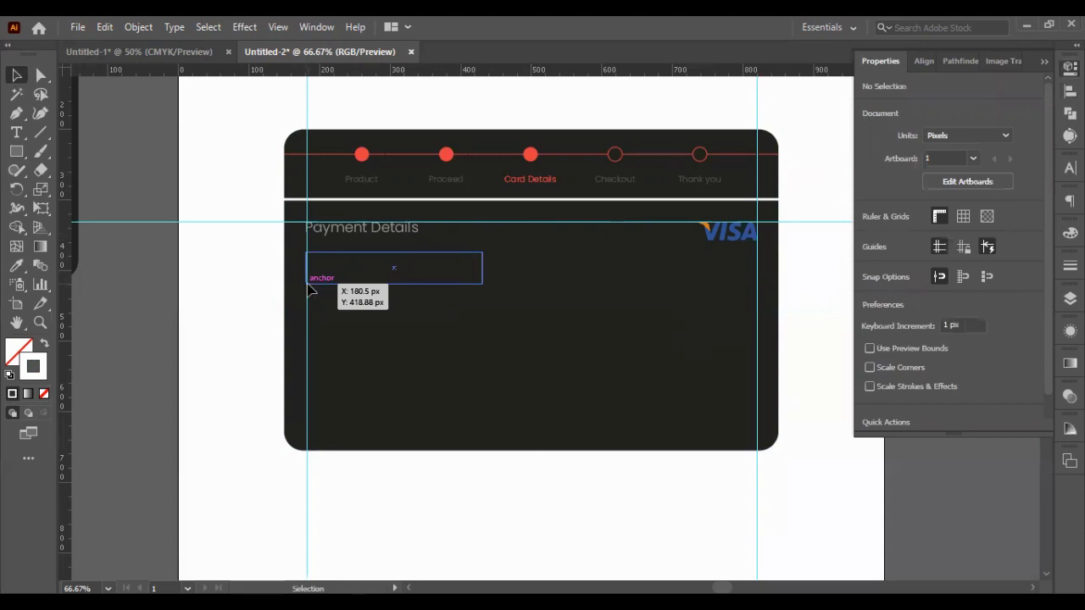
click(307, 285)
key(Right)
key(Right)
click(269, 311)
- Round the outlined rectangle's corners to a radius of about 7.5 px
click(346, 284)
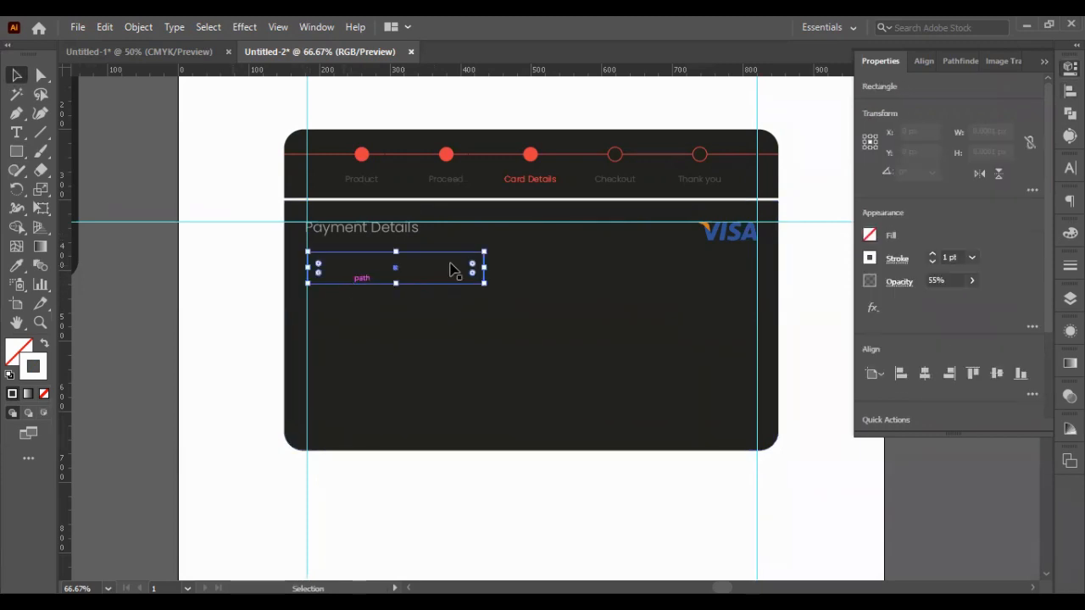
scroll(472, 263, up, 3)
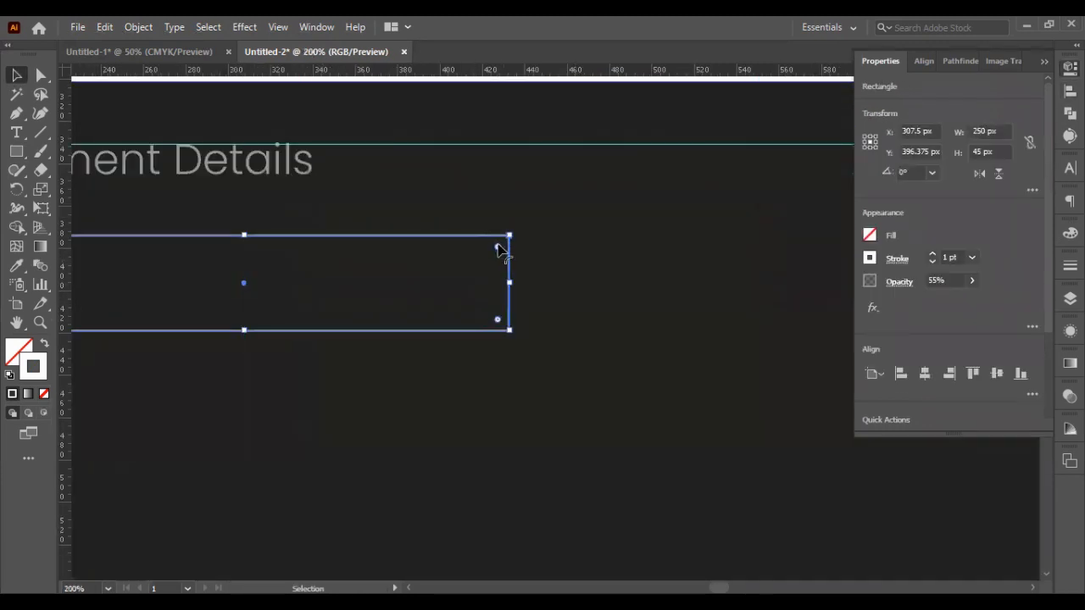
drag(497, 250, 492, 249)
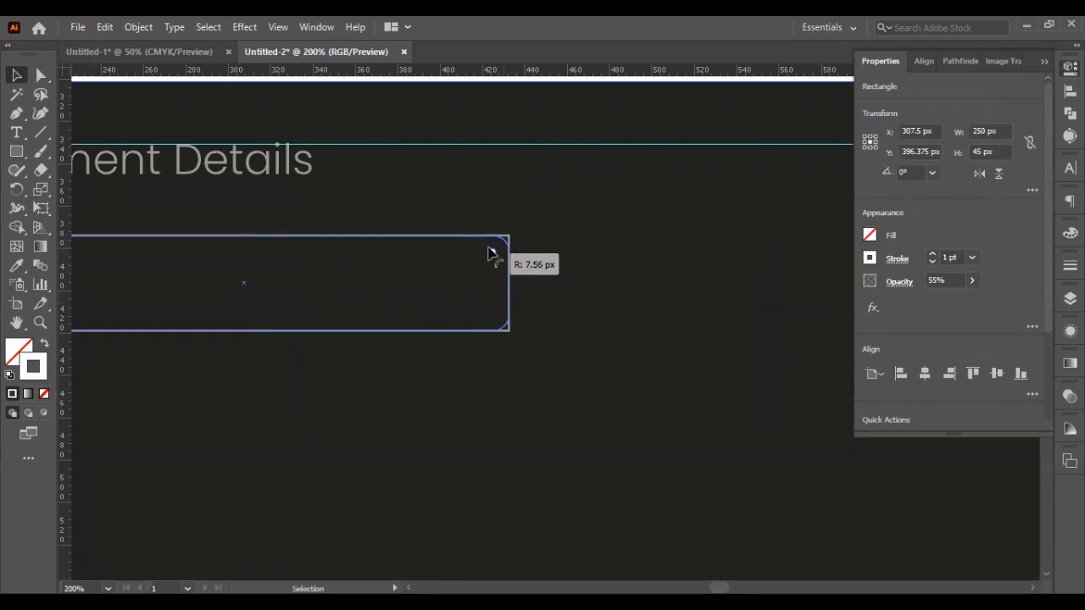
click(548, 257)
scroll(547, 254, down, 3)
click(309, 337)
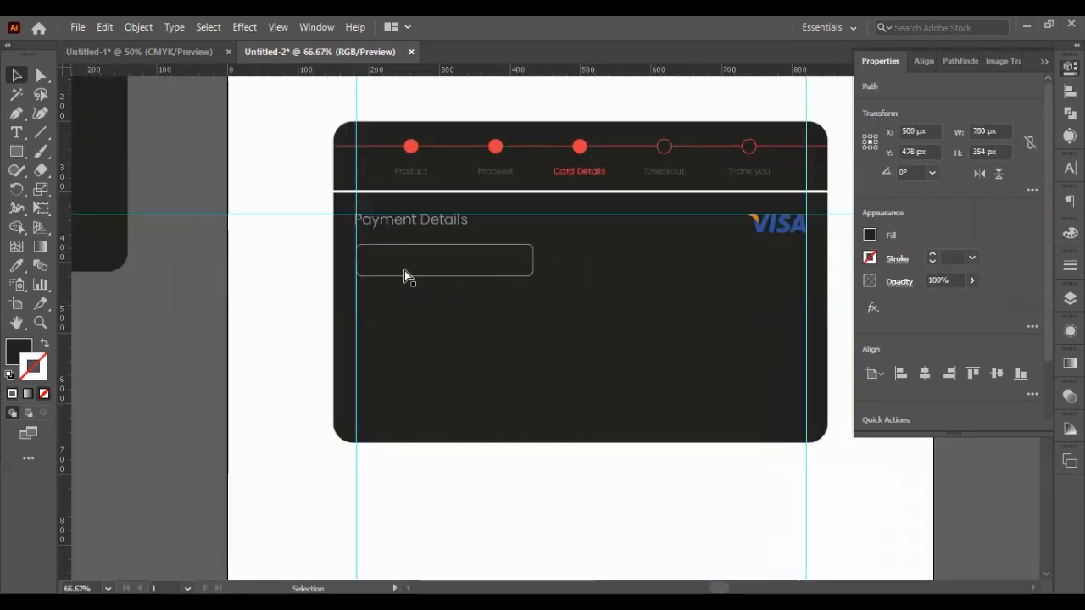
- Fill the rounded field with the dark card colour sampled from the background and restore its white (ffffff) stroke
click(459, 275)
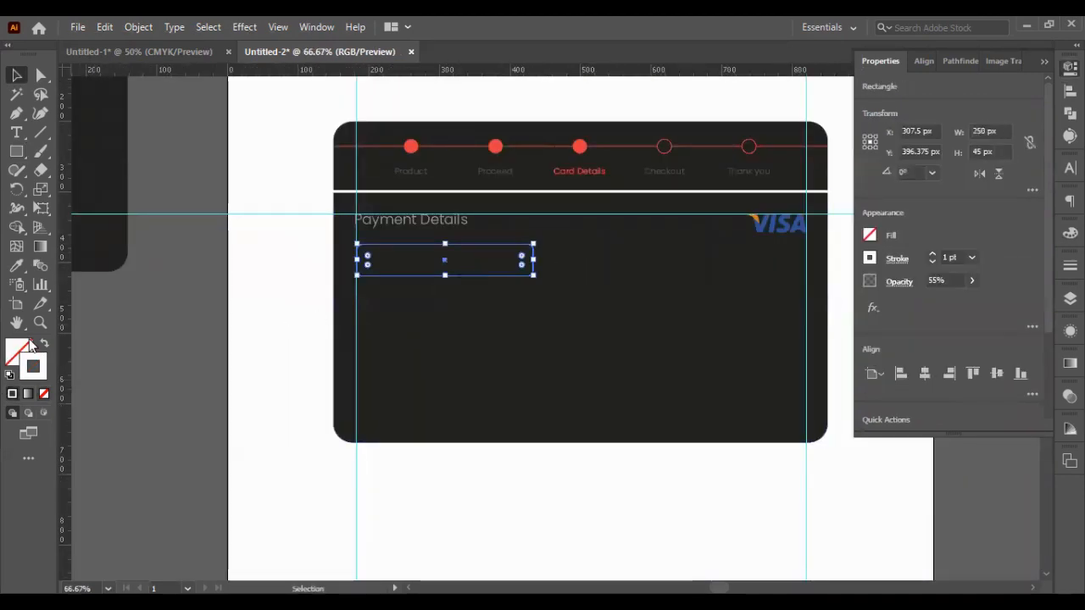
key(i)
click(435, 304)
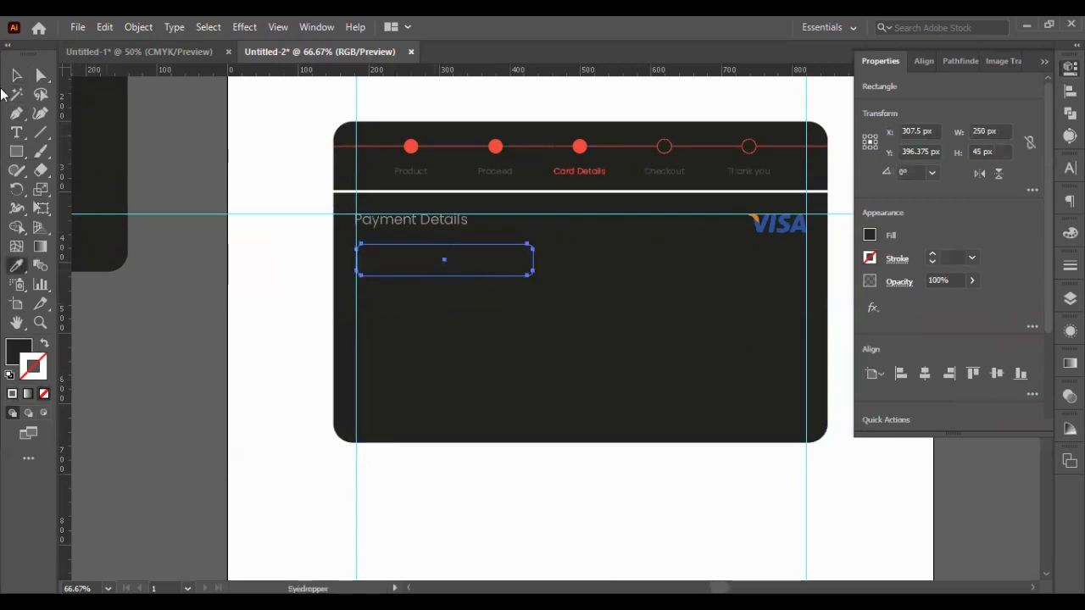
click(17, 74)
click(13, 395)
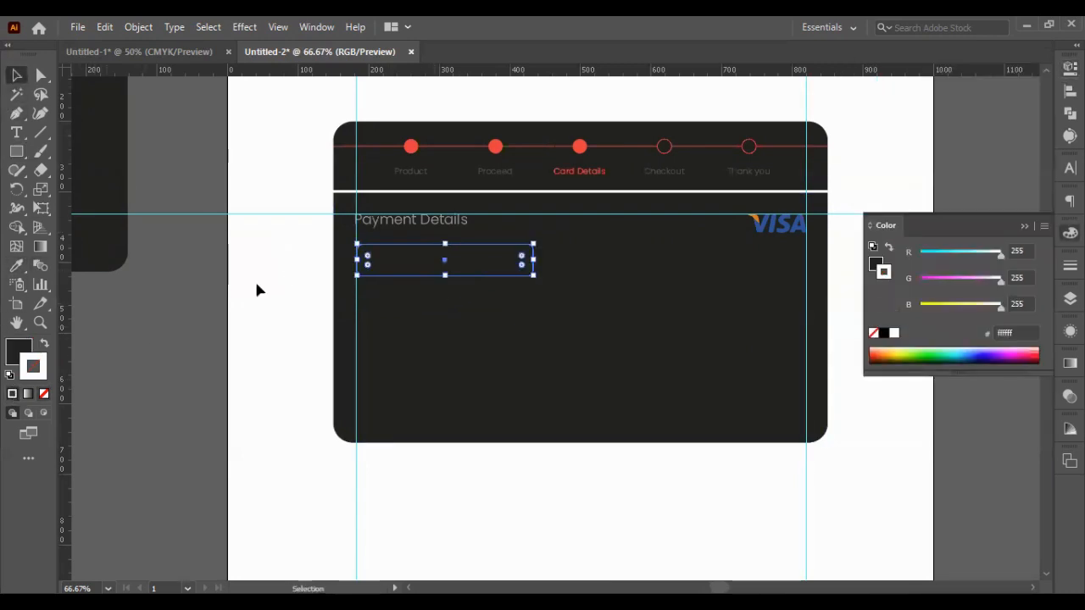
click(272, 273)
- Duplicate the rounded field just below itself and set the opacity of both fields to 55%
drag(383, 281, 386, 307)
shift+click(440, 259)
click(1070, 69)
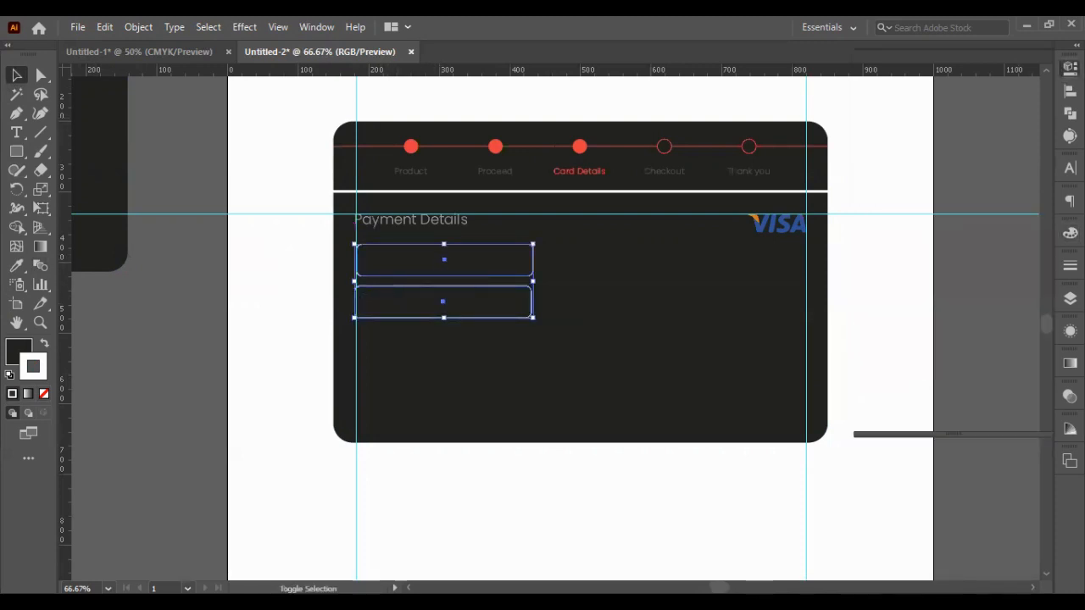
click(937, 280)
text(56)
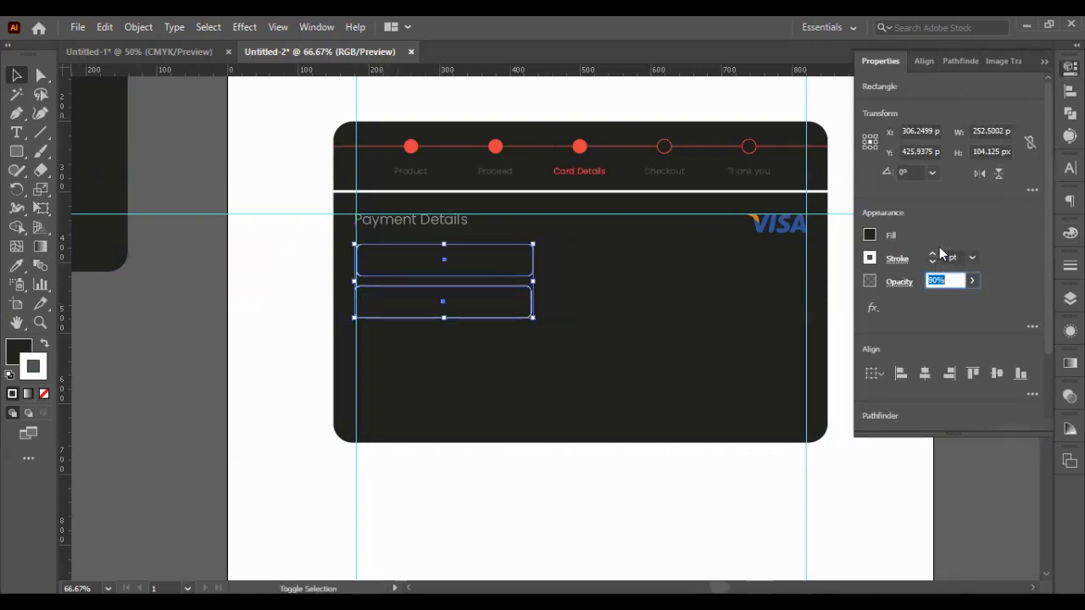
key(Return)
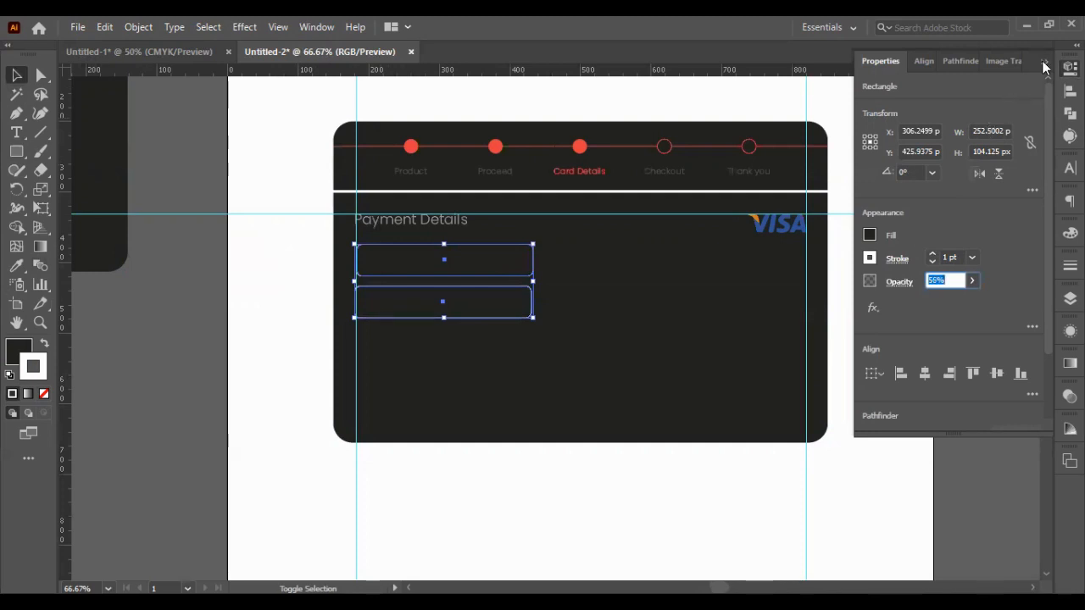
click(1041, 63)
- Nudge the lower field horizontally so its left edge sits at the left vertical guide
click(664, 385)
click(475, 315)
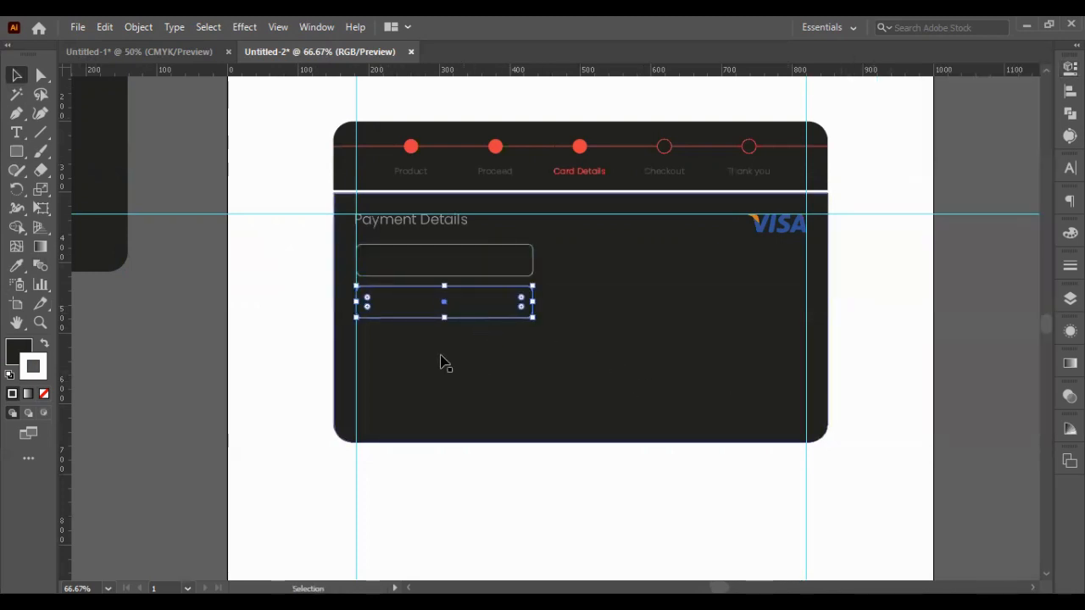
click(286, 353)
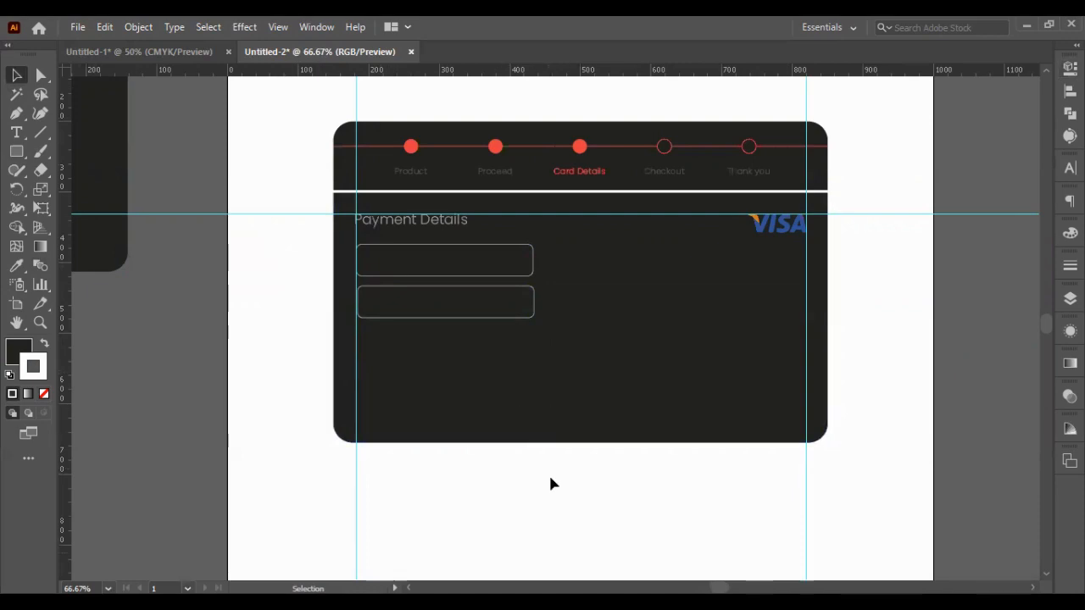
- Duplicate the lower field twice to form a second column, one copy beside each existing field
drag(409, 308, 600, 264)
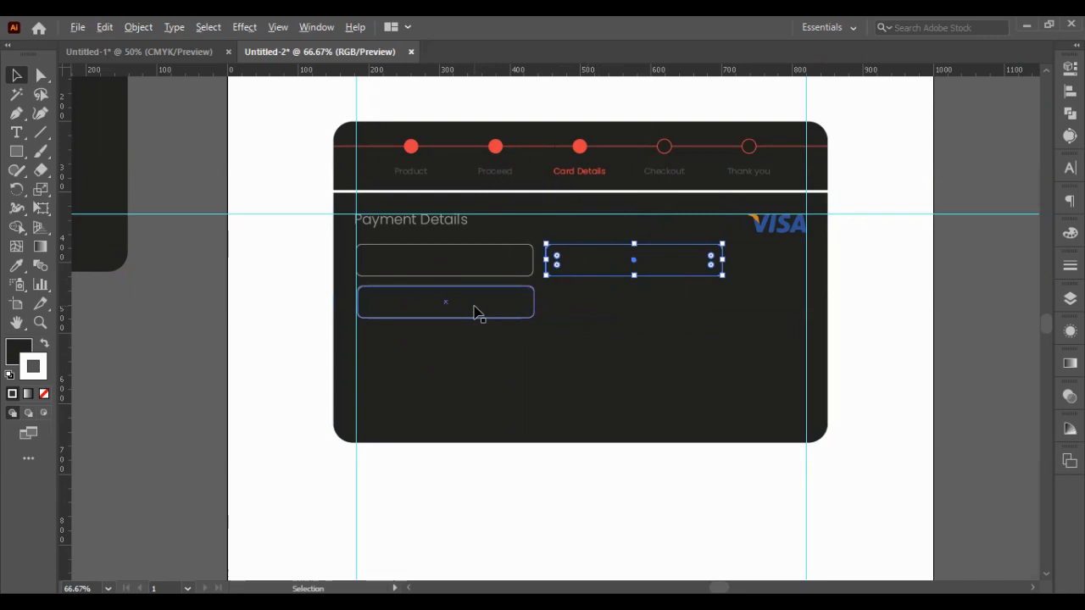
drag(477, 312, 669, 309)
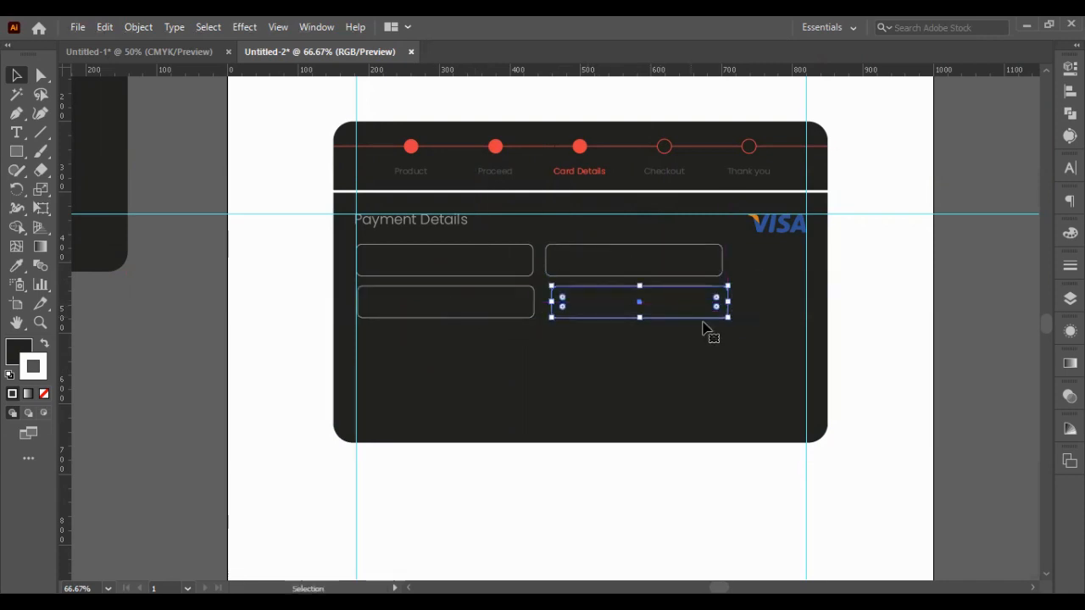
click(674, 509)
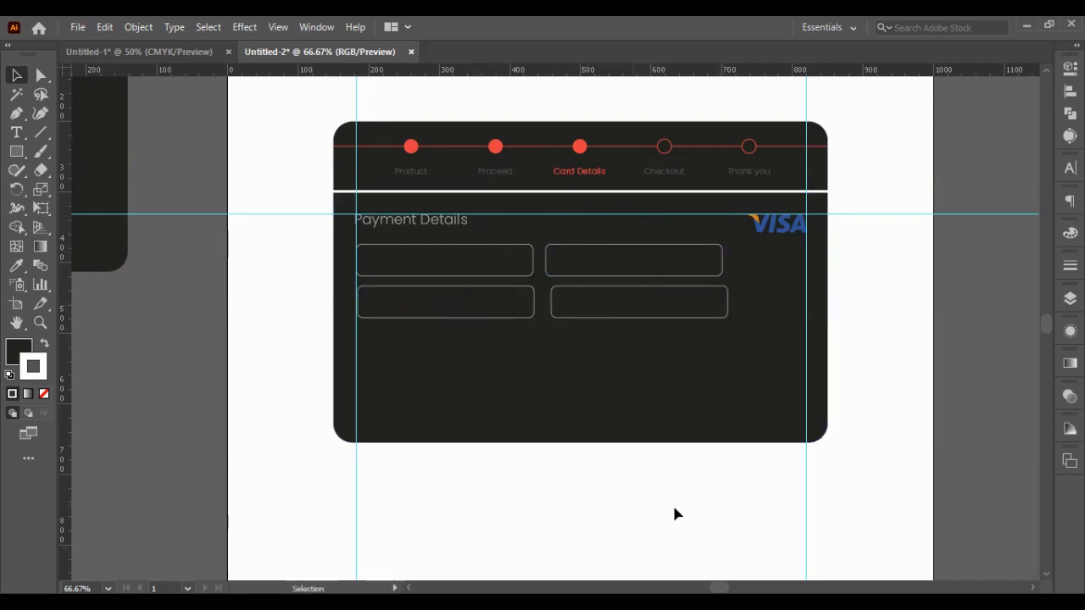
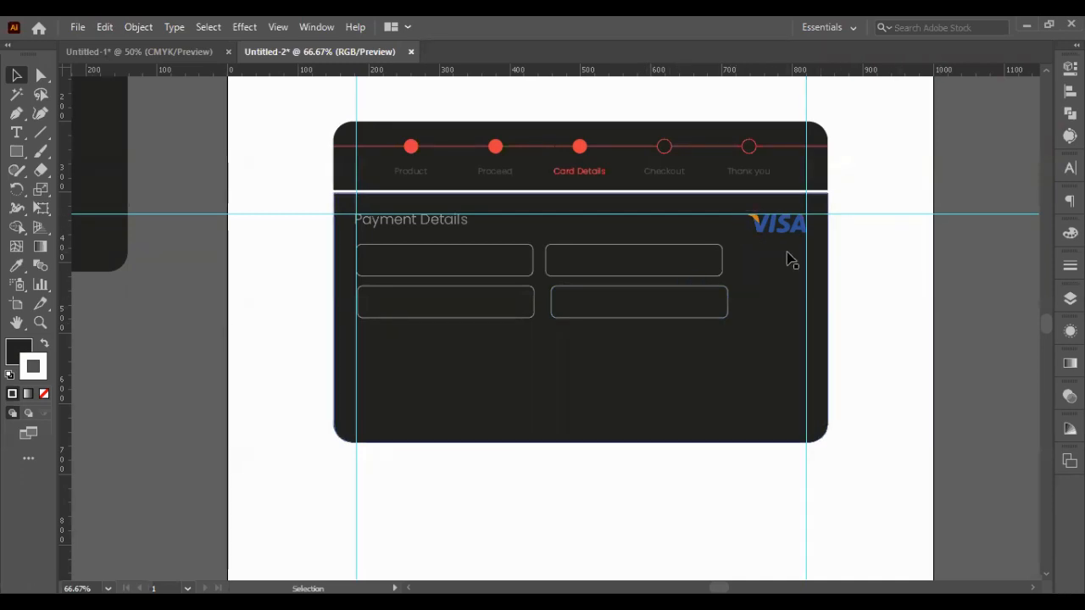
- Move the "Payment Details" heading and VISA logo slightly inward and reposition both vertical guides at their outer edges
click(390, 225)
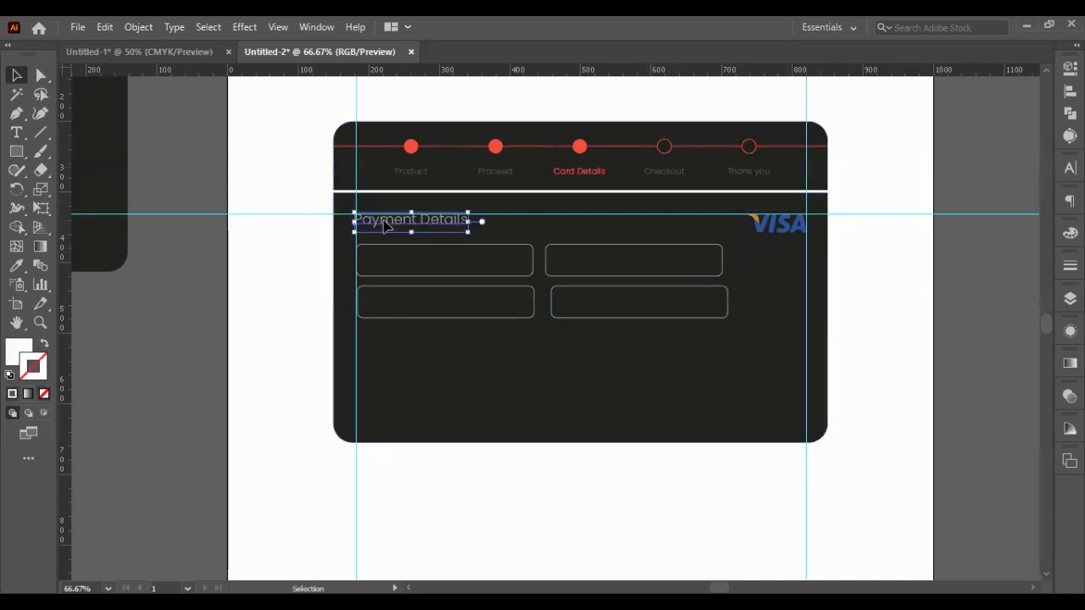
drag(787, 224, 778, 224)
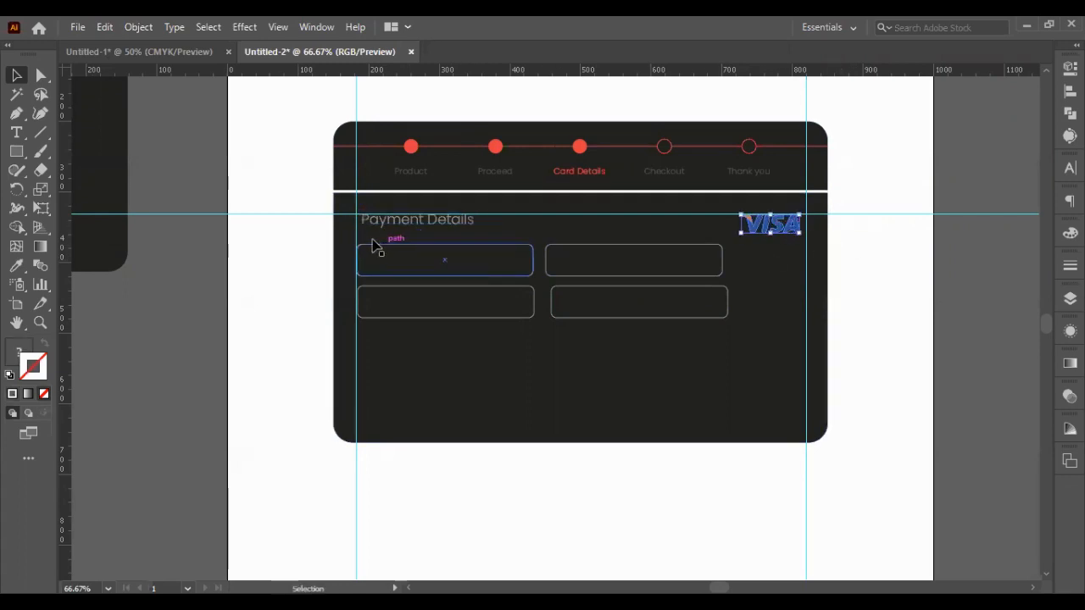
drag(356, 240, 361, 236)
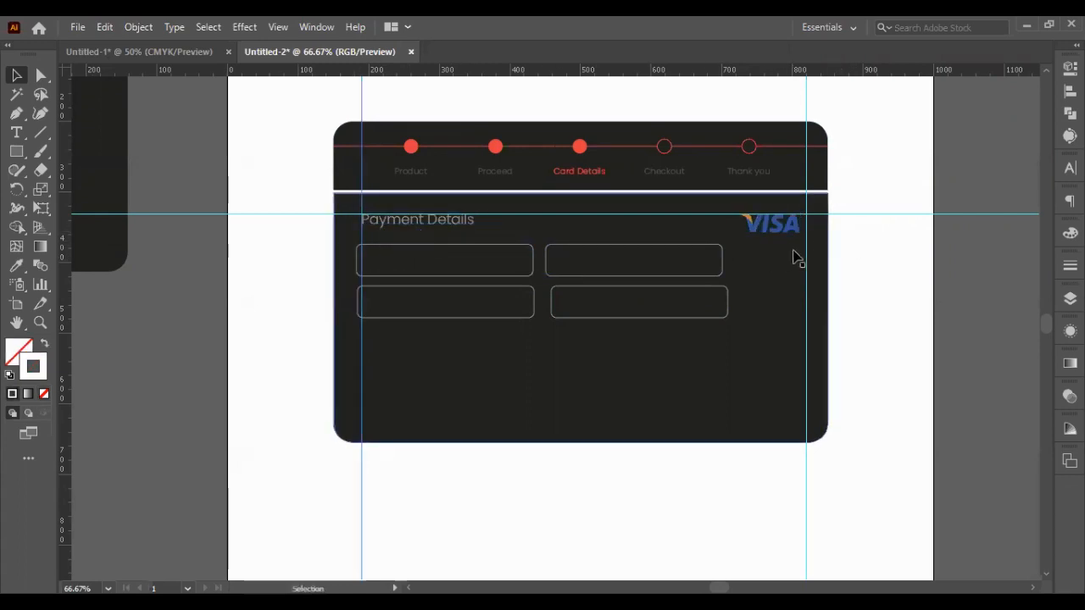
drag(806, 261, 778, 252)
- Try lowering the heading, VISA logo and horizontal guide, and undo the moves
scroll(851, 231, up, 1)
click(467, 248)
key(ctrl+shift+a)
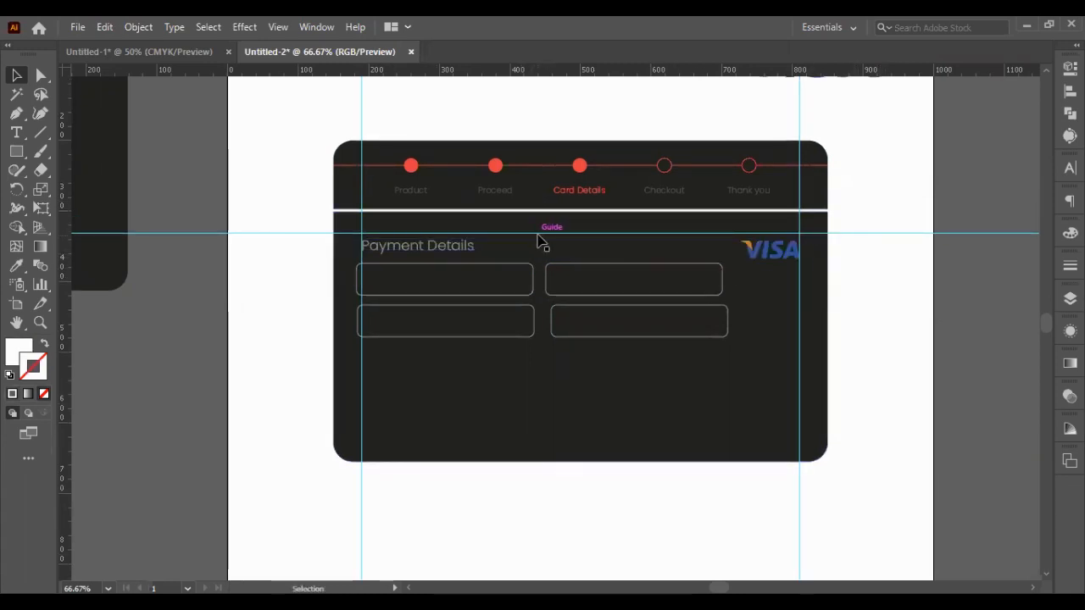
drag(537, 241, 530, 242)
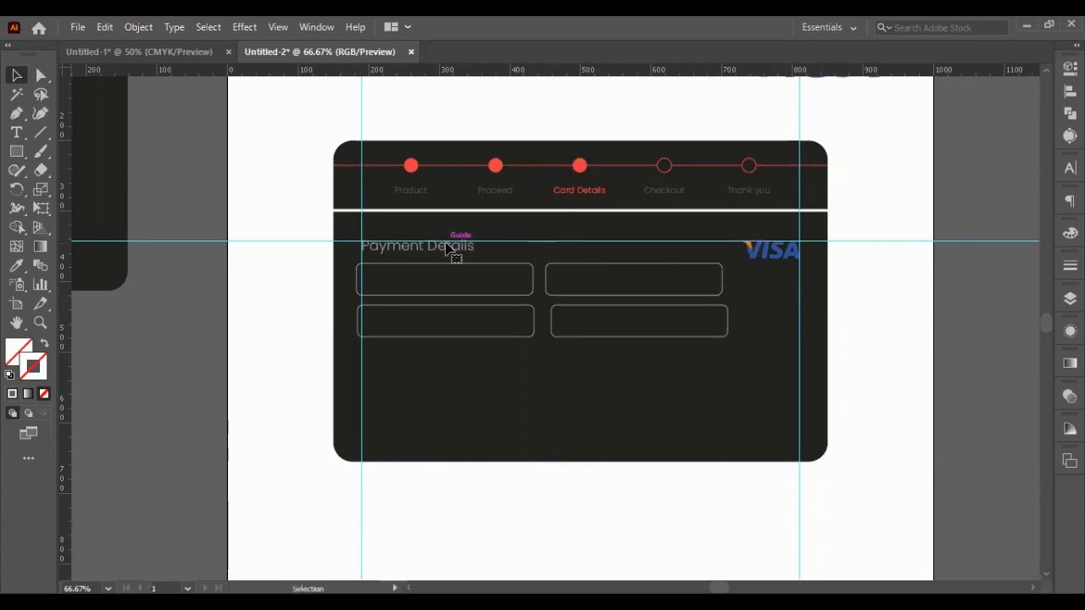
key(ctrl+z)
key(ctrl+z)
key(ctrl+shift+a)
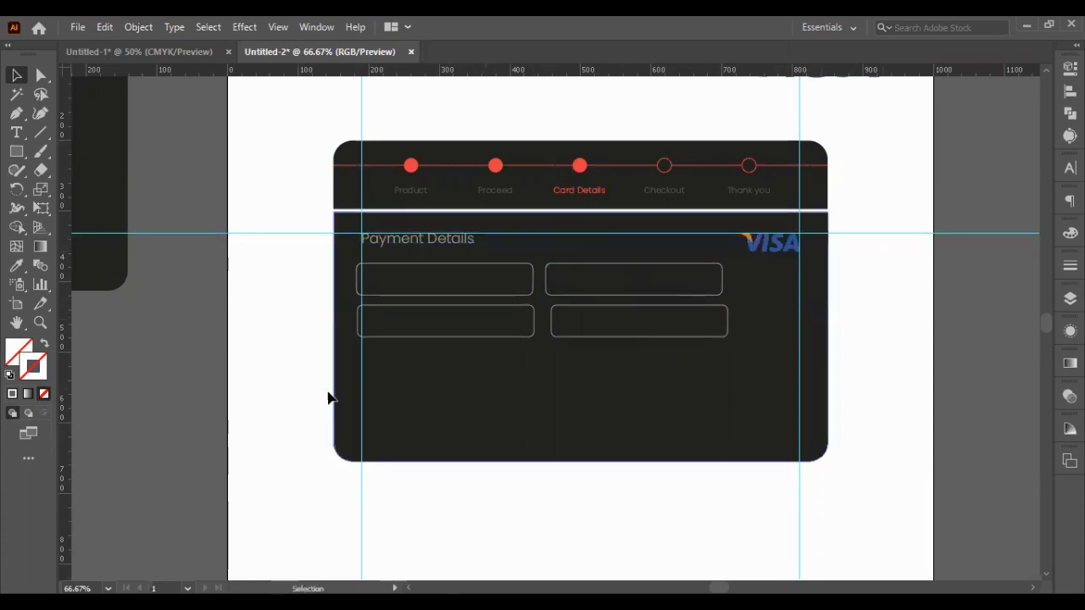
- Nudge the upper-left field to the right until its left edge meets the left vertical guide
click(406, 288)
key(Right)
key(Right)
key(Right)
key(Right)
key(Right)
key(Right)
key(Right)
key(Right)
key(Right)
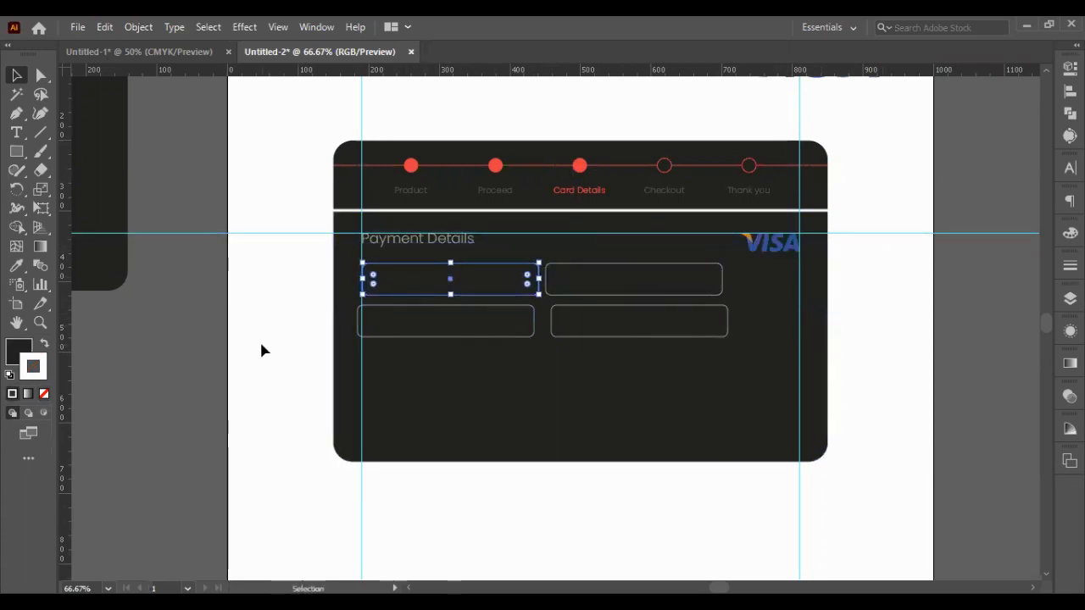
key(ctrl+shift+a)
- Move the upper-right field to the right until its right edge meets the right vertical guide
click(644, 280)
key(shift+Right)
key(shift+Right)
key(shift+Right)
key(shift+Right)
key(shift+Right)
key(shift+Right)
key(shift+Right)
key(shift+Right)
key(shift+Right)
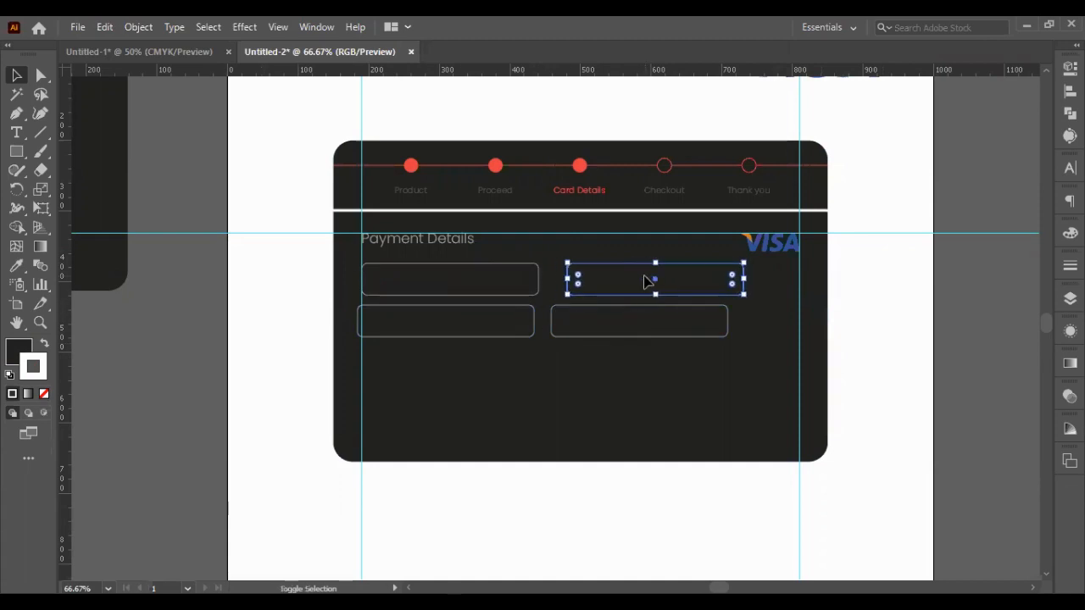
key(shift+Right)
key(shift+Right)
key(shift+Right)
key(shift+Right)
key(shift+Right)
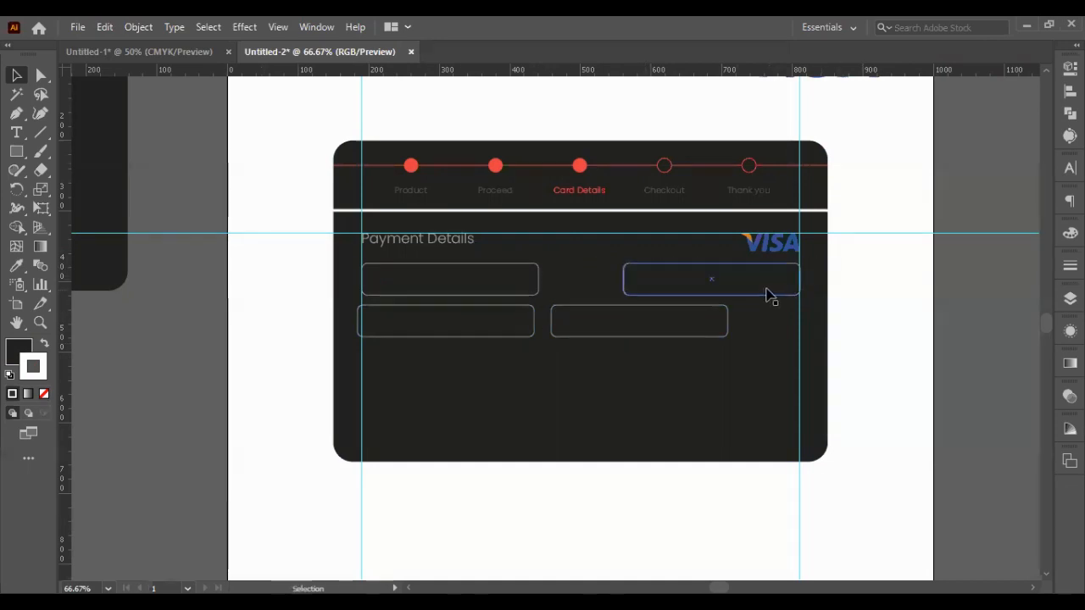
click(870, 285)
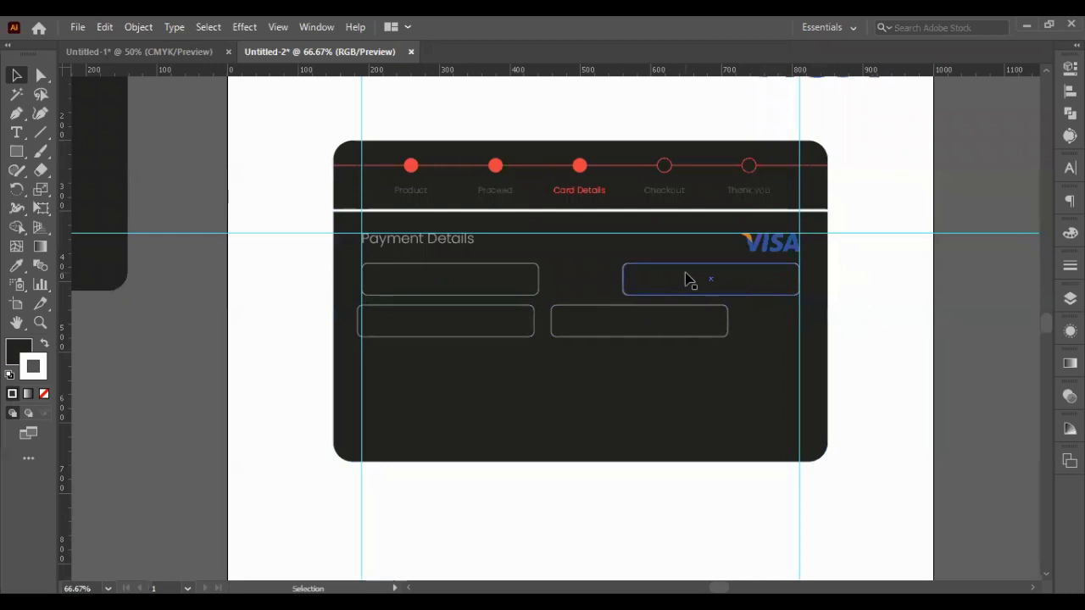
- Widen the upper-left field to 300 px and realign its left edge with the left vertical guide
click(523, 281)
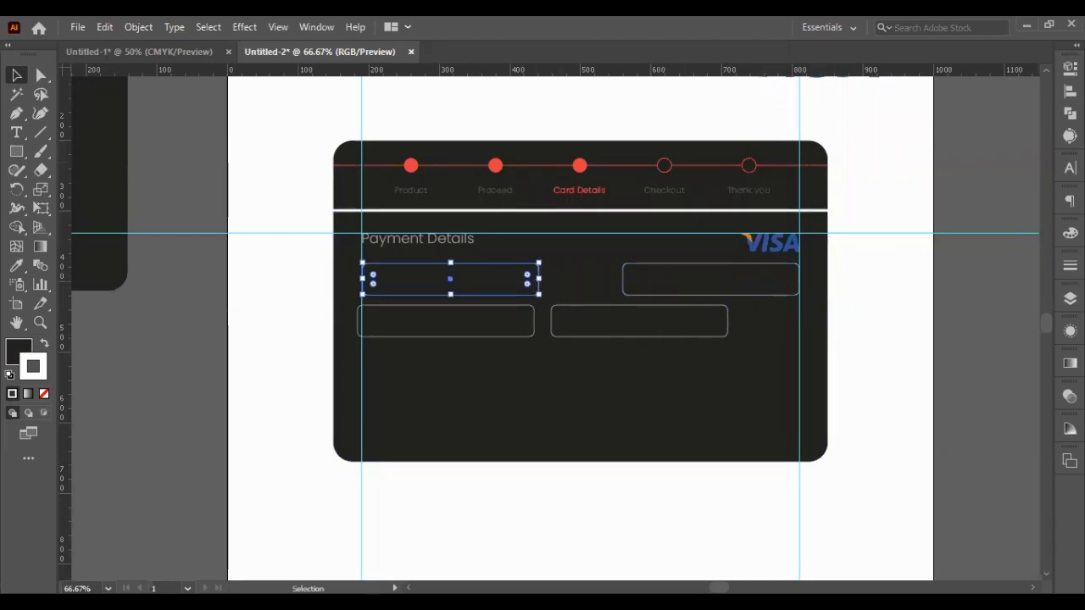
click(1069, 69)
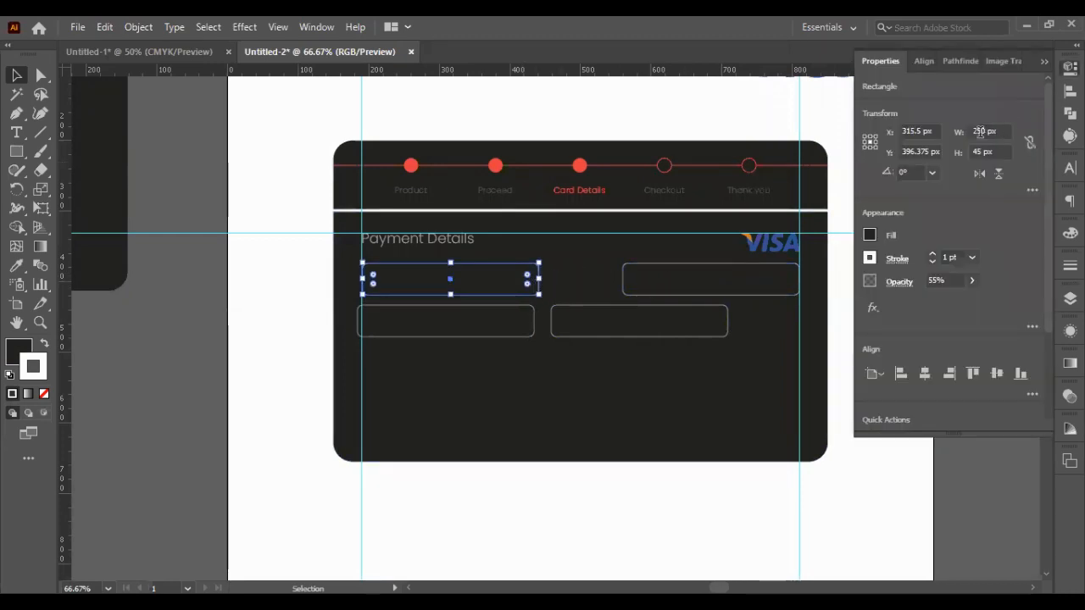
double_click(979, 131)
text(300)
key(Return)
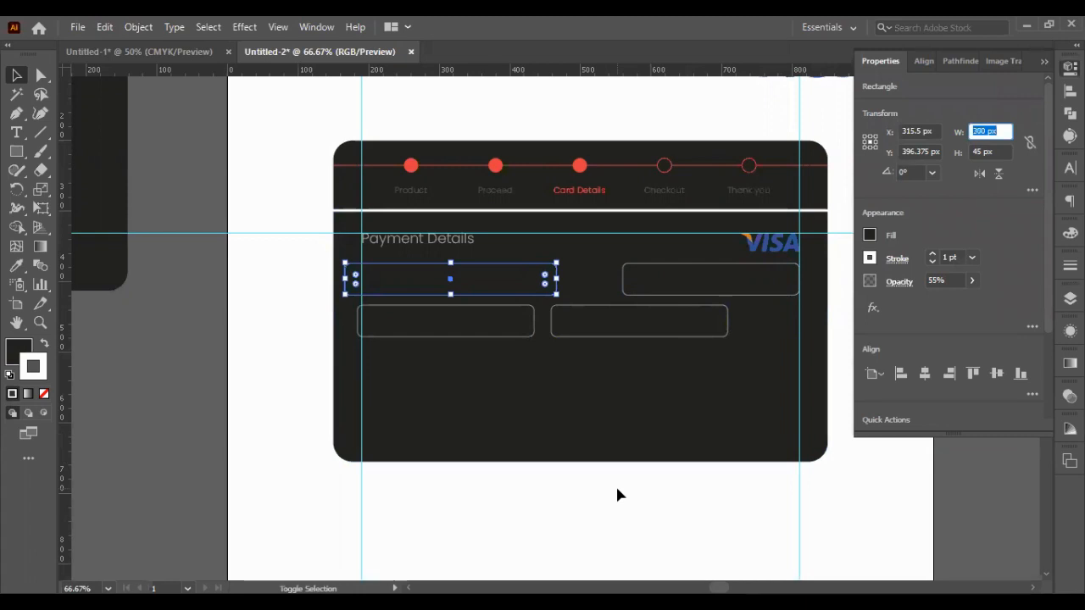
click(617, 491)
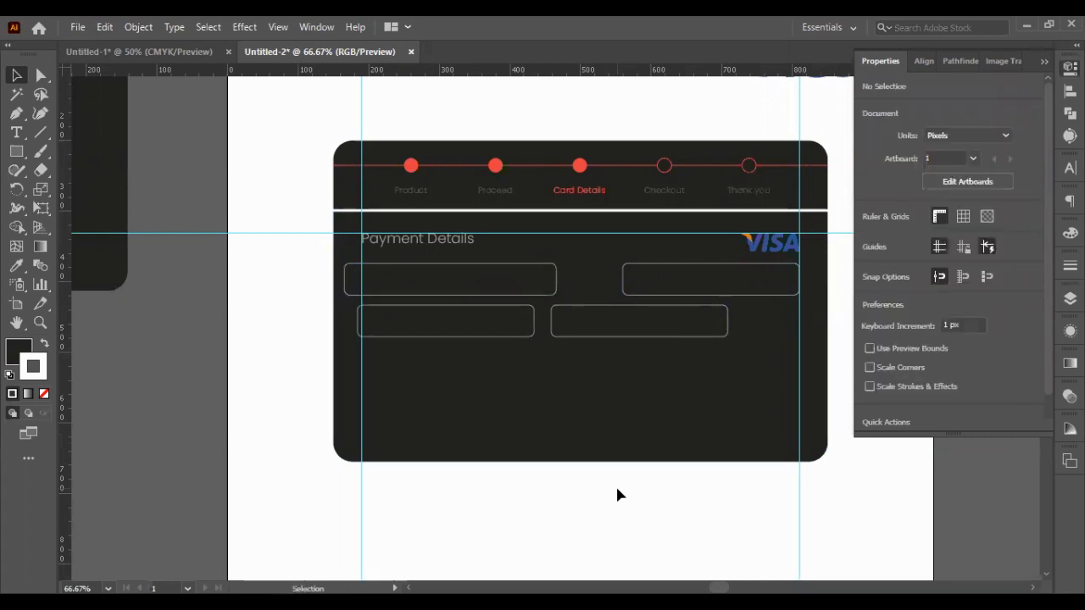
click(416, 281)
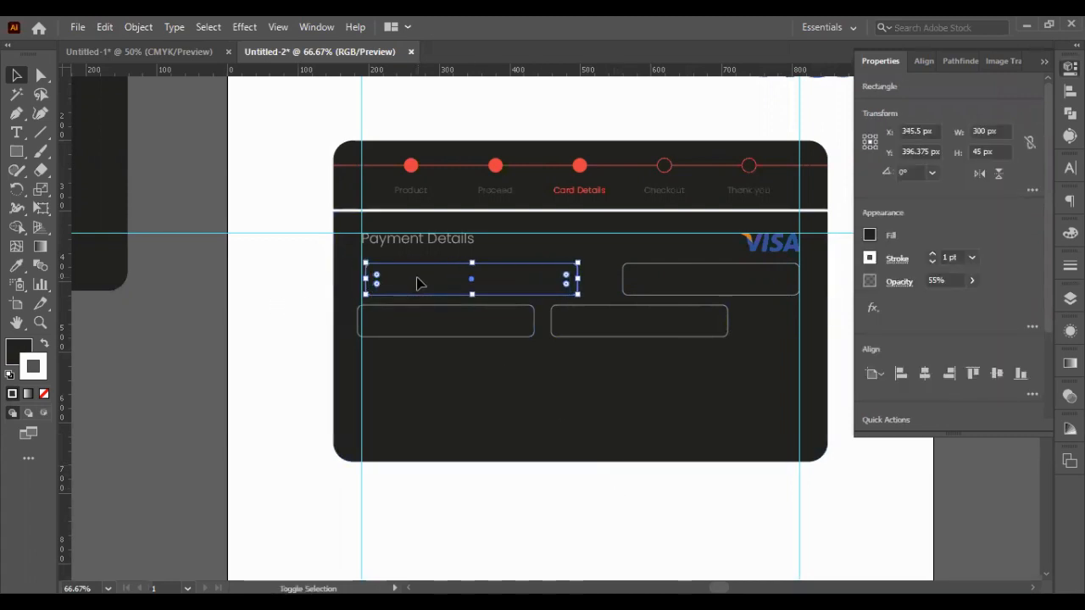
click(313, 313)
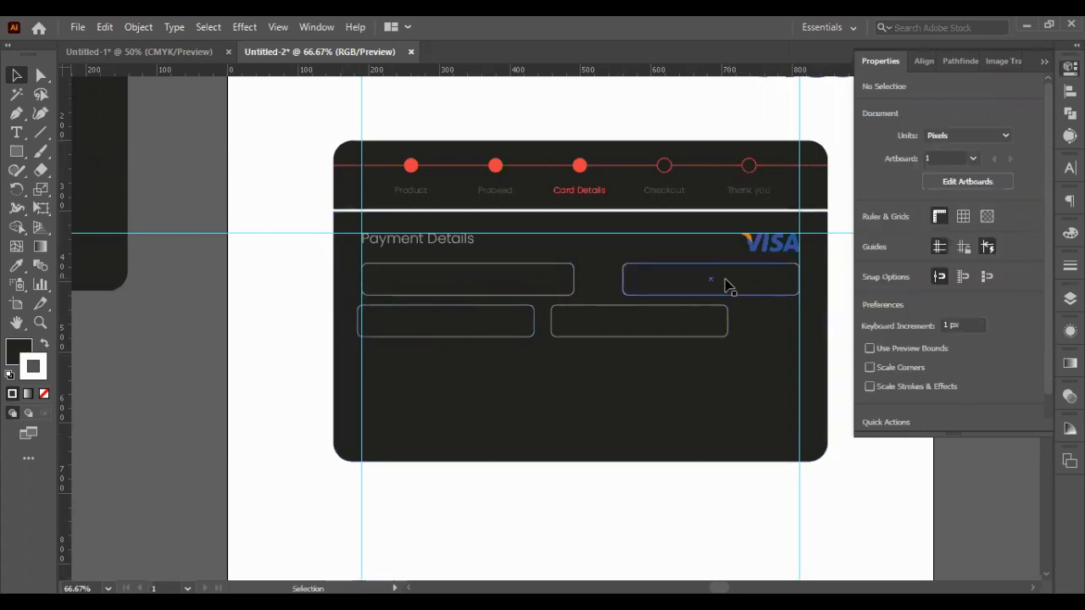
- Replace the upper-right field with a copy of the 300 px field, aligned to the right vertical guide
click(726, 285)
key(Delete)
click(463, 292)
drag(471, 293, 640, 290)
click(826, 476)
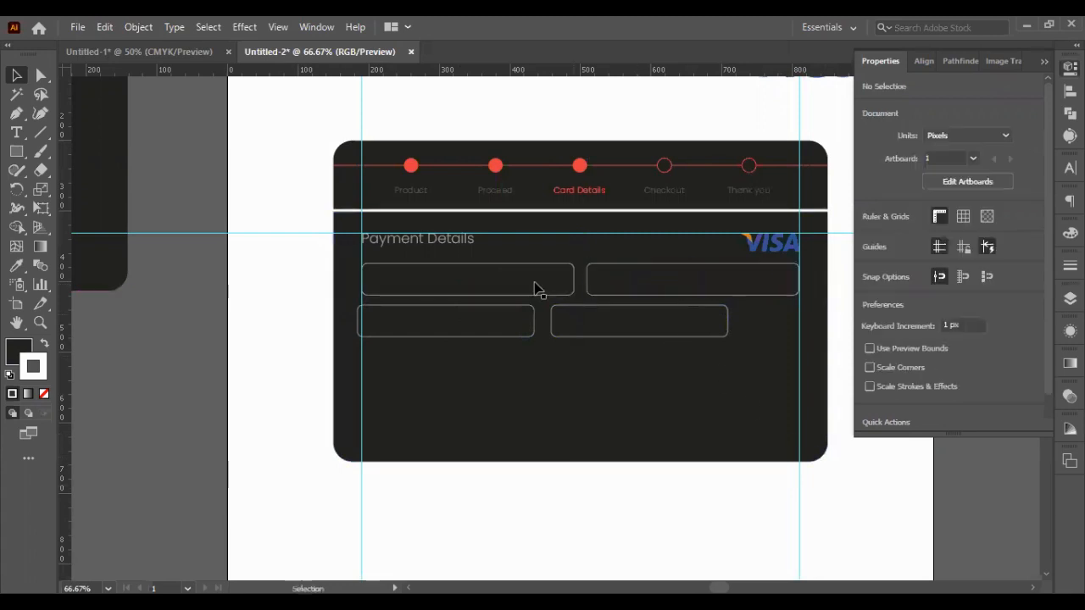
click(640, 277)
click(551, 509)
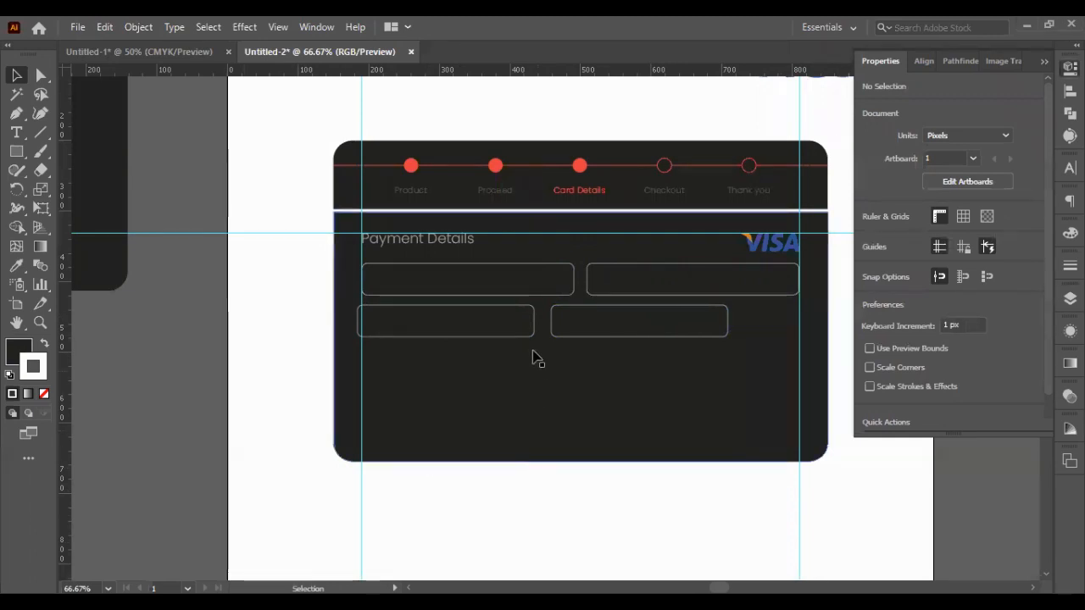
- Move the lower-left field to the left vertical guide, delete the field beside it, and narrow the remaining one to 200 px
drag(483, 331, 488, 336)
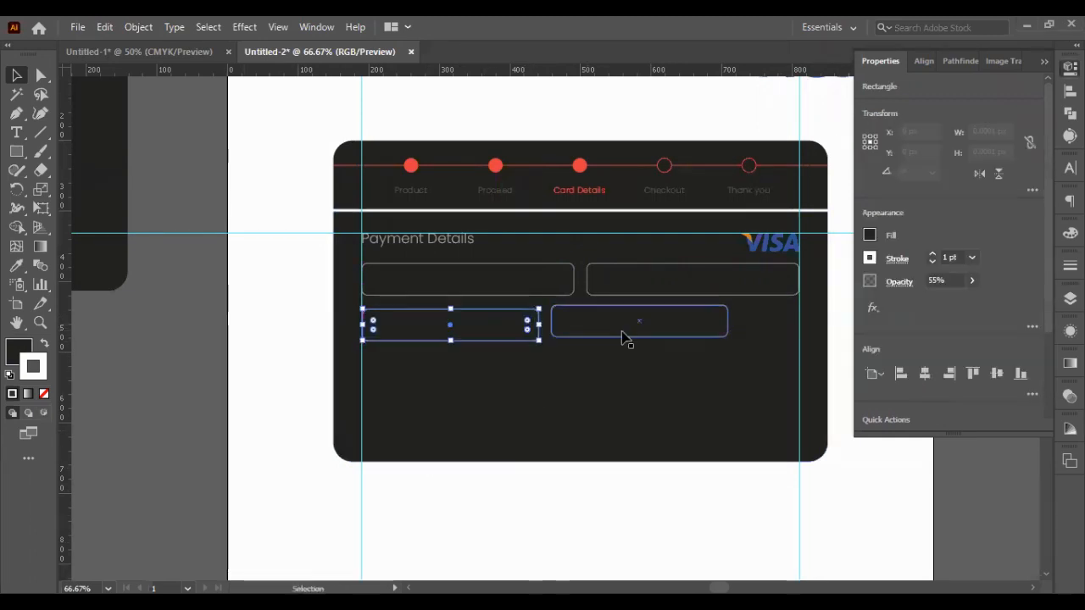
click(607, 338)
key(Delete)
click(507, 336)
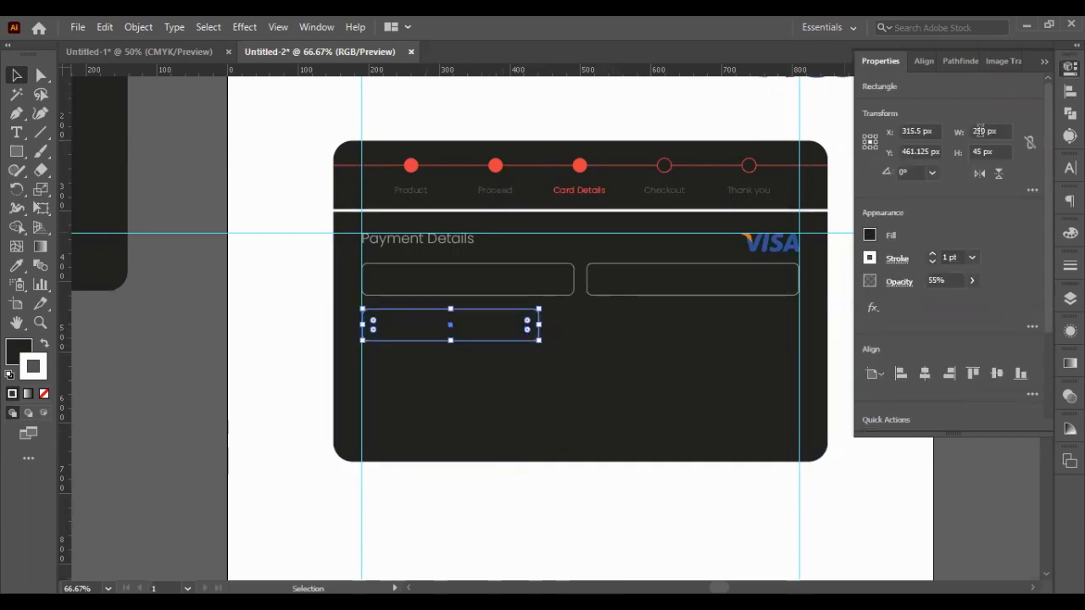
key(shift+Down)
key(shift+Down)
key(shift+Down)
key(shift+Down)
key(shift+Down)
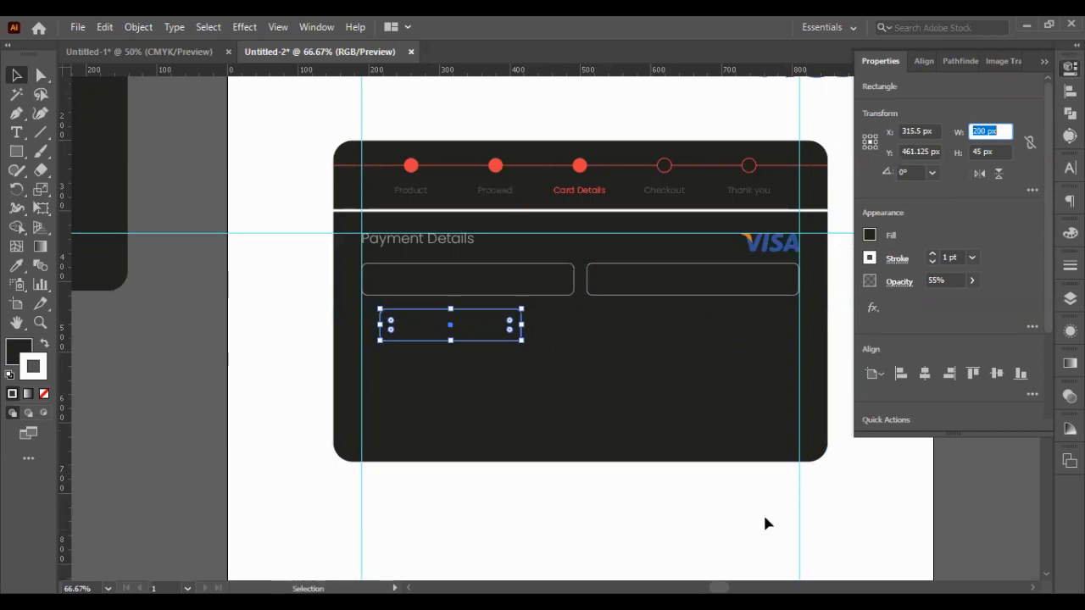
- Align the 200 px lower field's left edge with the upper-left field
double_click(466, 281)
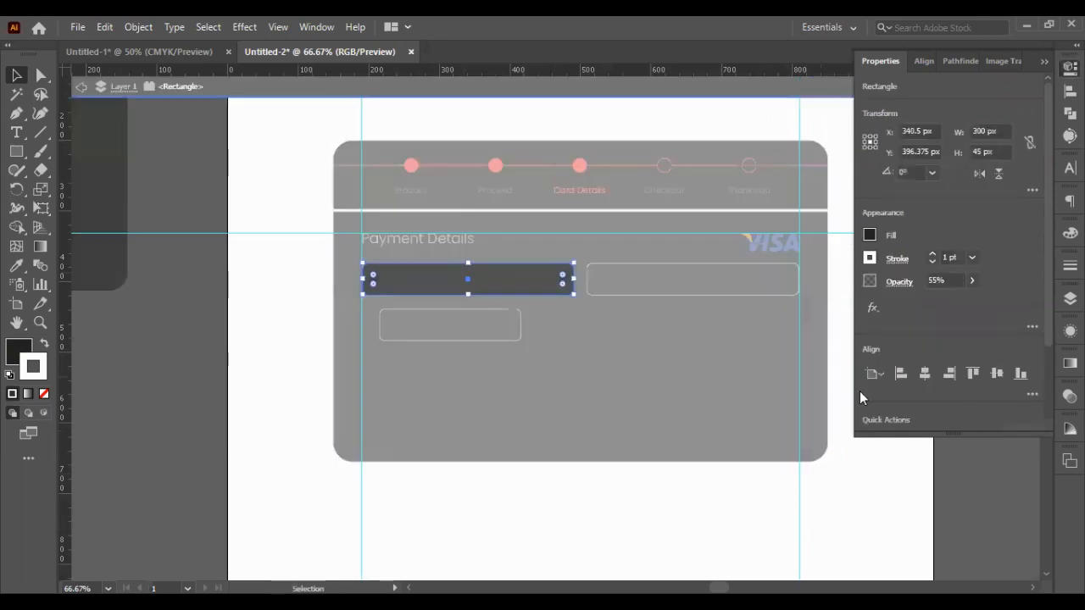
double_click(769, 497)
drag(286, 270, 437, 331)
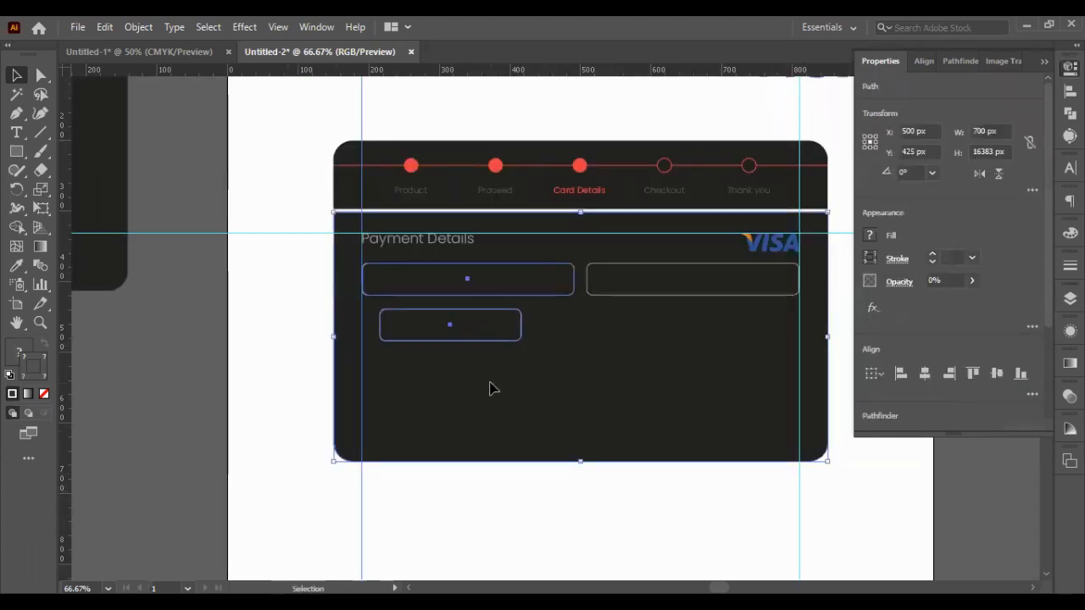
click(431, 281)
click(900, 373)
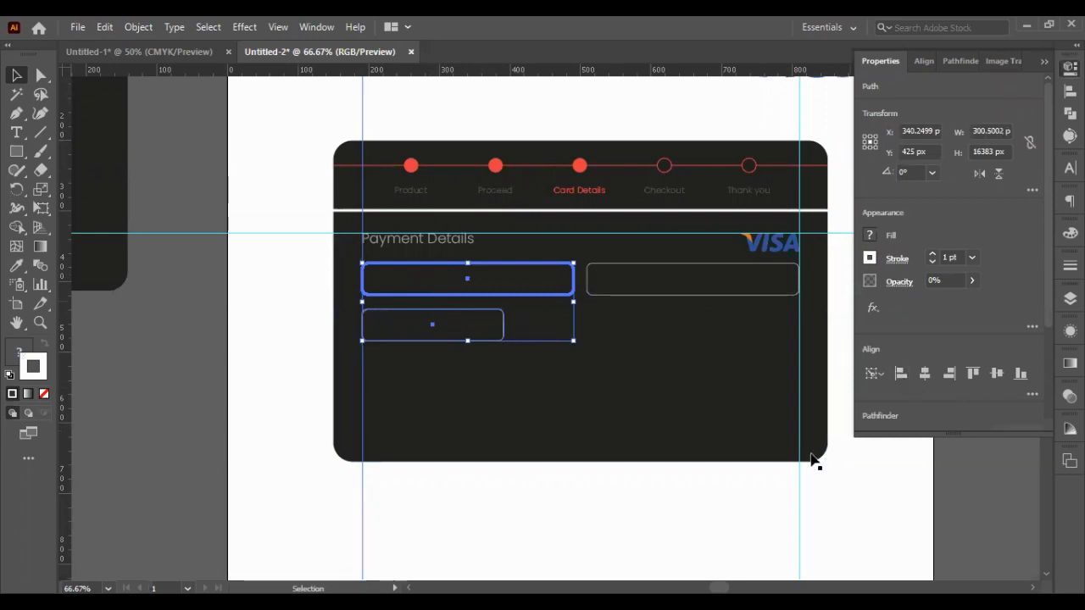
- Duplicate the 200 px lower field twice to form a row of three fields
click(379, 350)
drag(404, 337, 689, 336)
click(701, 519)
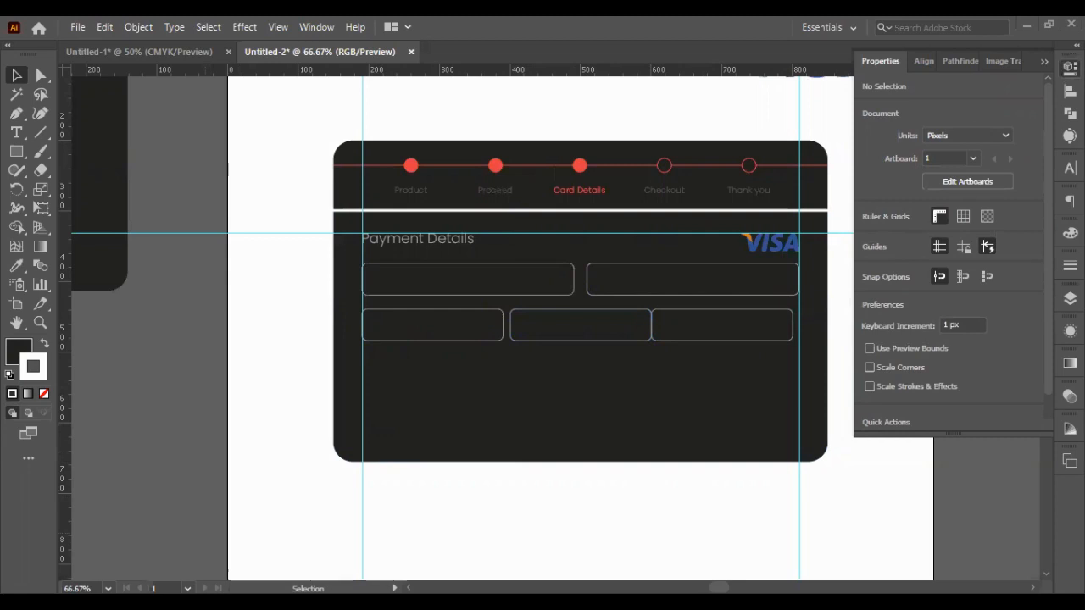
- Narrow each of the three lower-row fields to 180 px
click(493, 311)
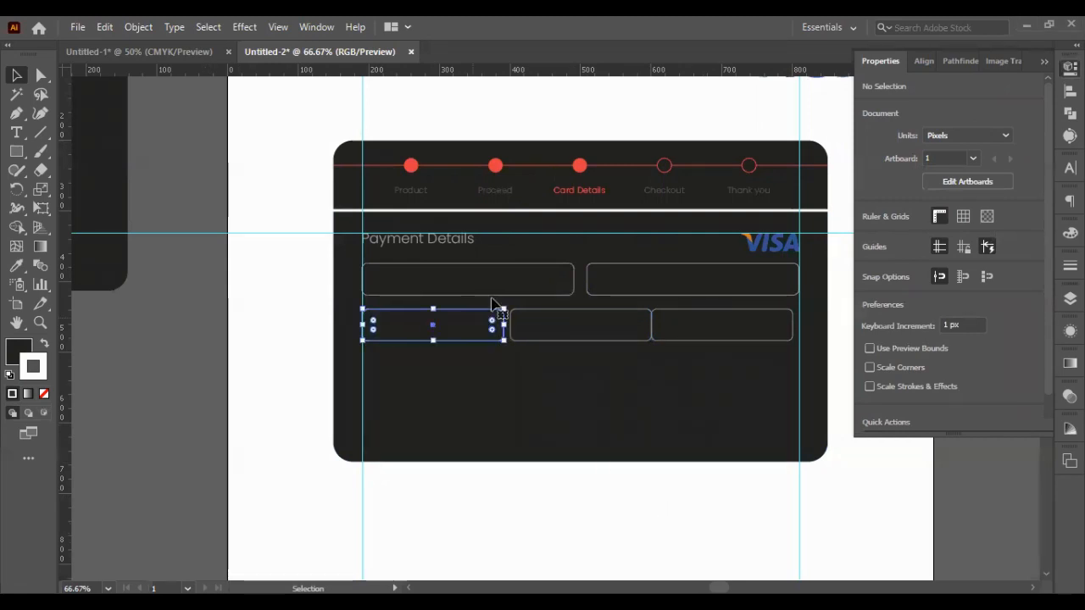
click(980, 132)
text(190)
key(Return)
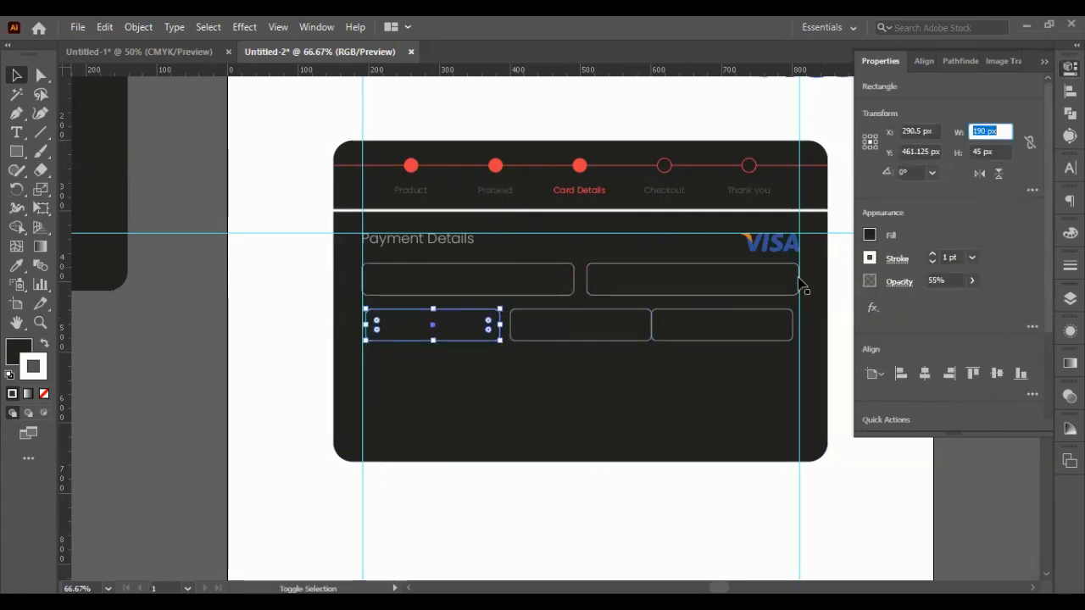
click(606, 340)
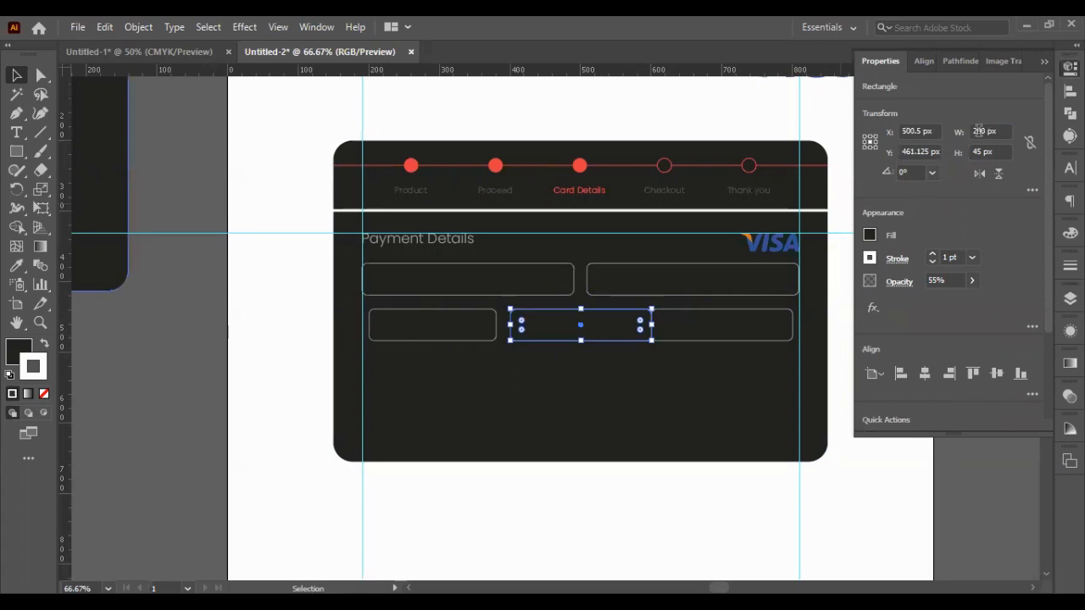
click(977, 131)
text(190)
key(Return)
click(748, 322)
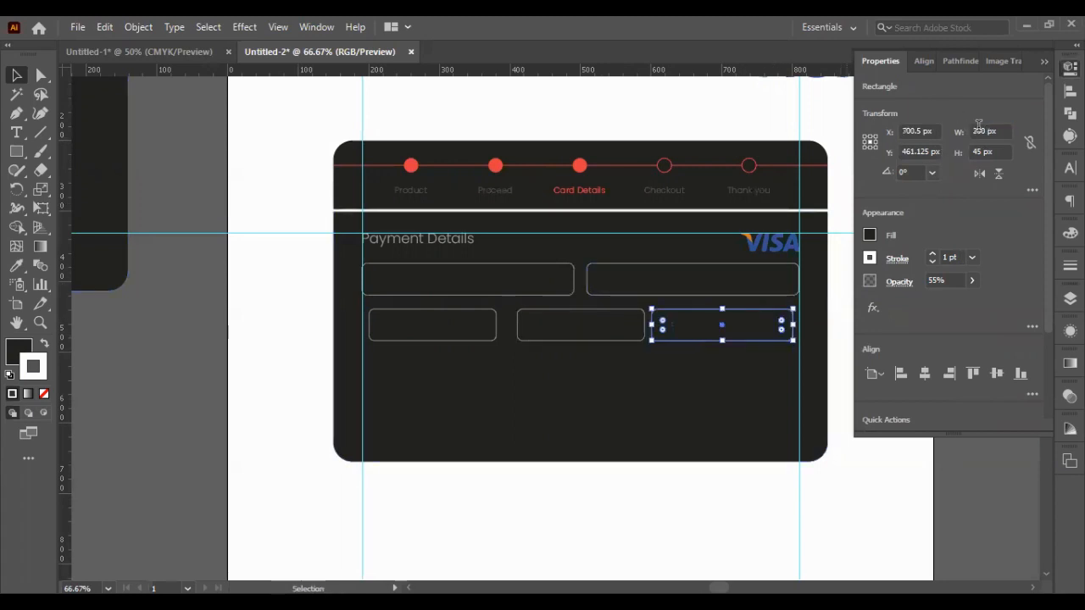
click(979, 132)
text(190)
key(Return)
click(739, 539)
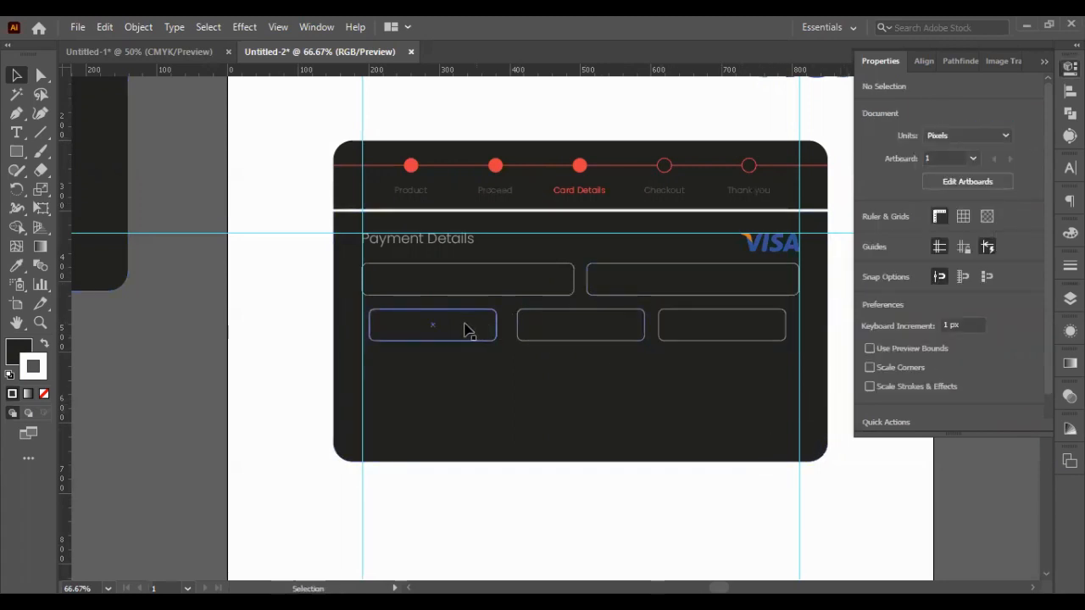
- Move the first 180 px field until its left edge meets the left vertical guide, in line with the upper-left field
click(465, 324)
key(shift+Left)
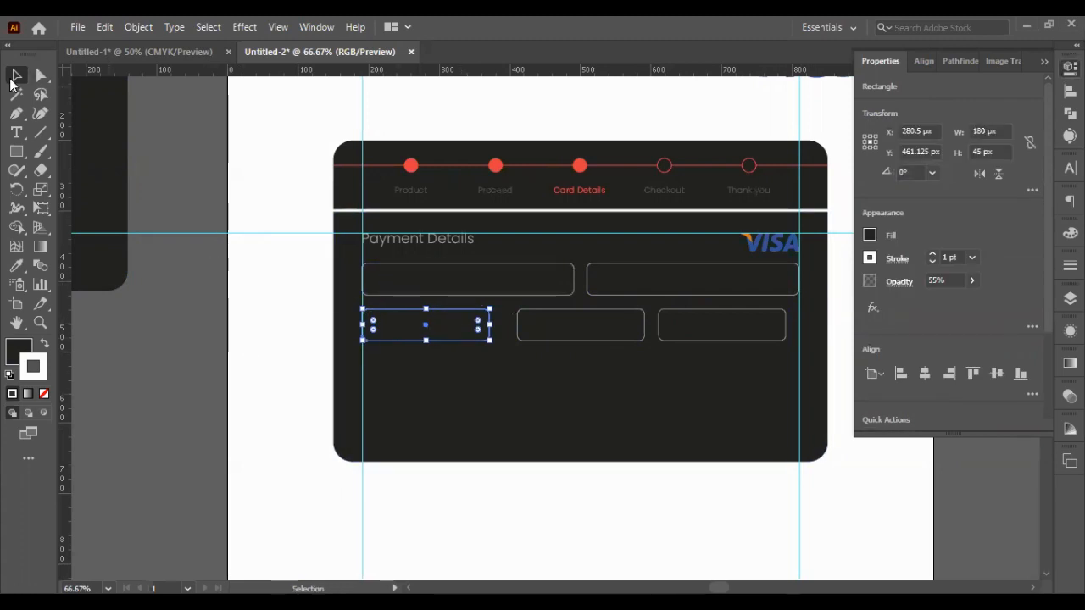
drag(269, 264, 424, 342)
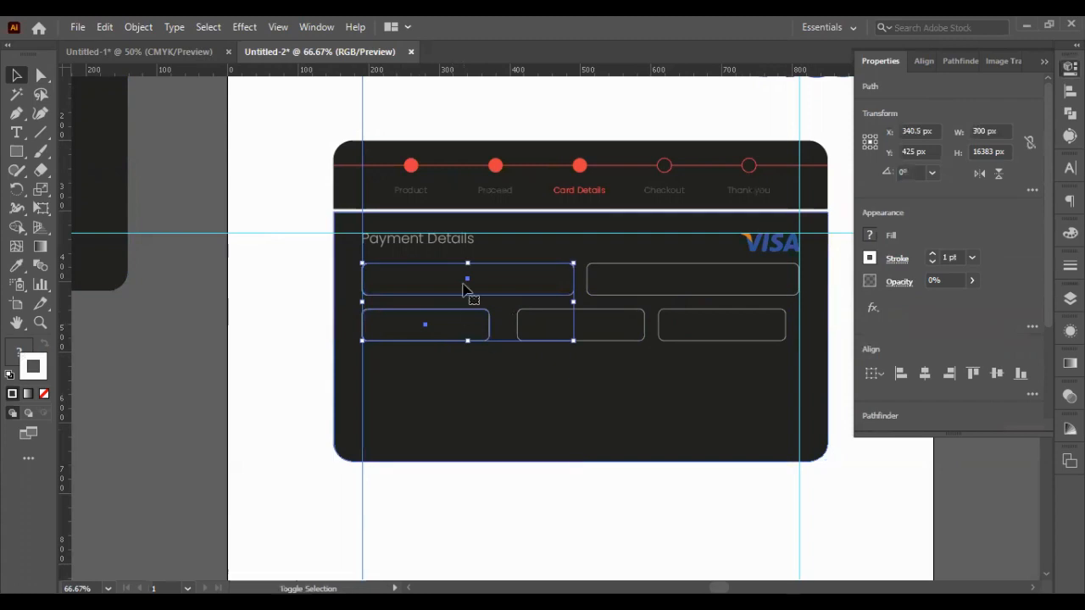
click(464, 288)
click(844, 500)
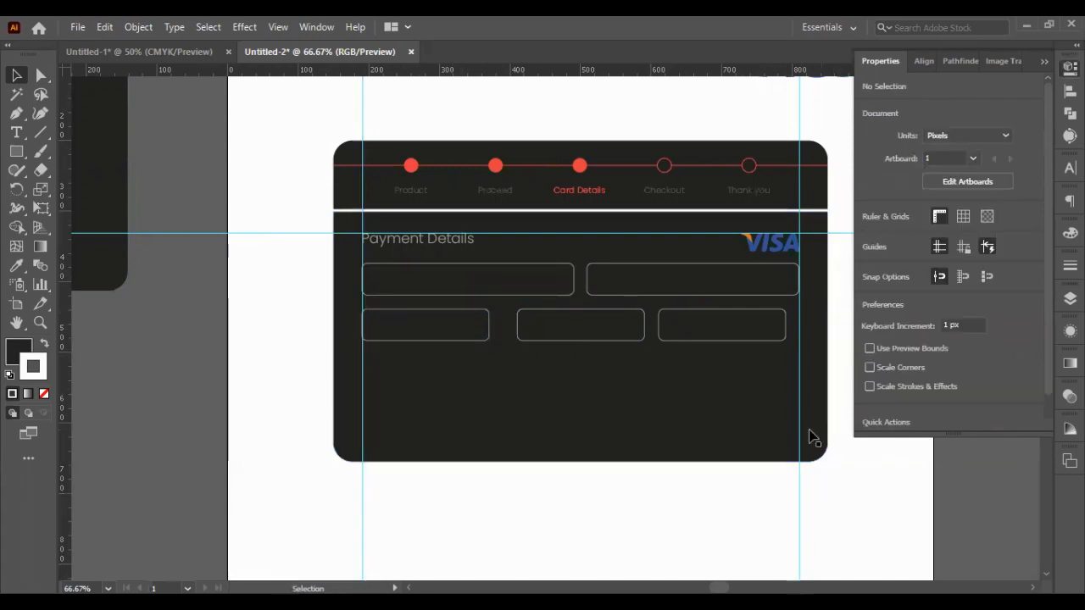
- Align the last lower-row field's right edge with the upper-right field
click(760, 322)
shift+click(765, 294)
click(778, 292)
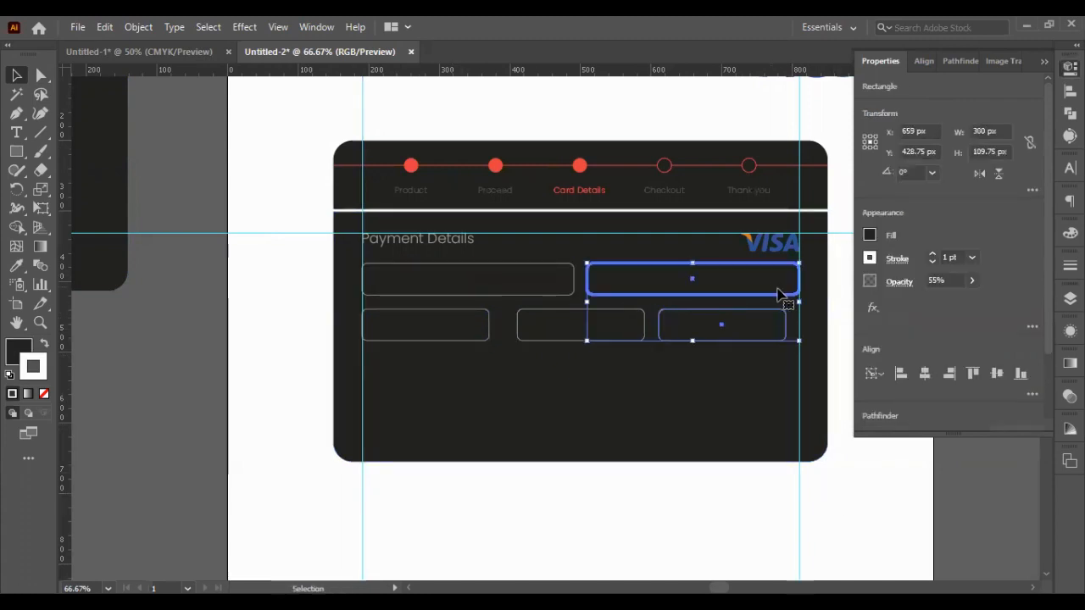
click(949, 373)
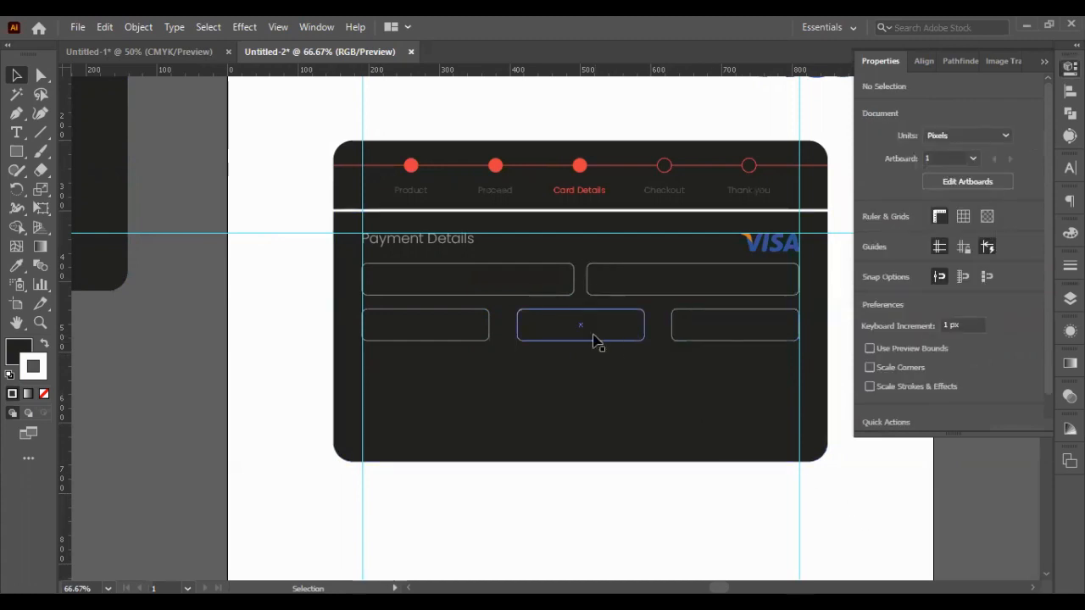
- Narrow the first lower-row field to 150 px
click(567, 331)
click(644, 498)
click(463, 333)
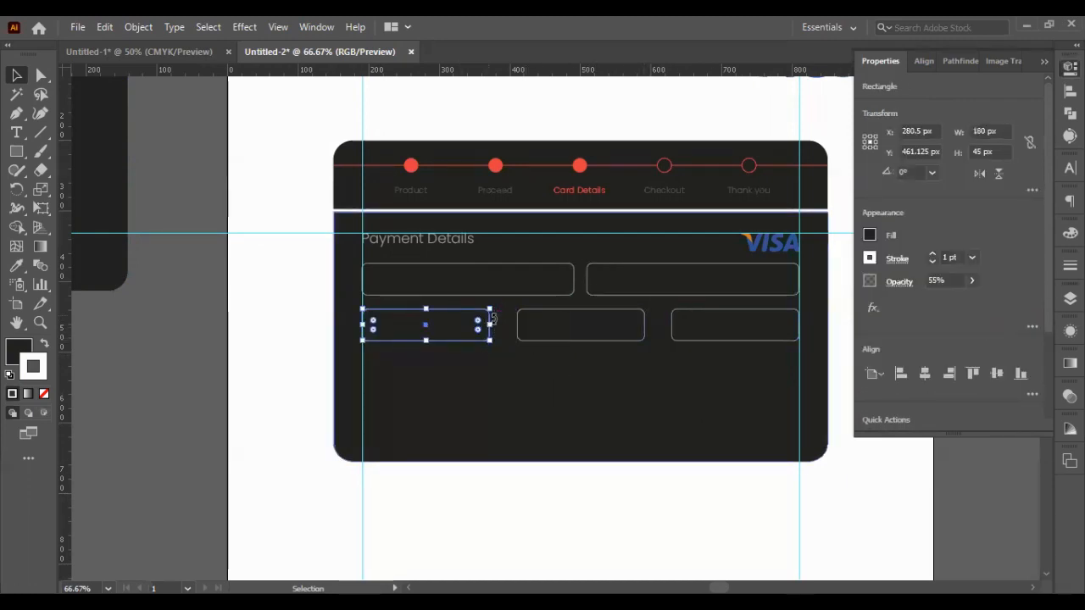
double_click(985, 131)
text(150)
key(Return)
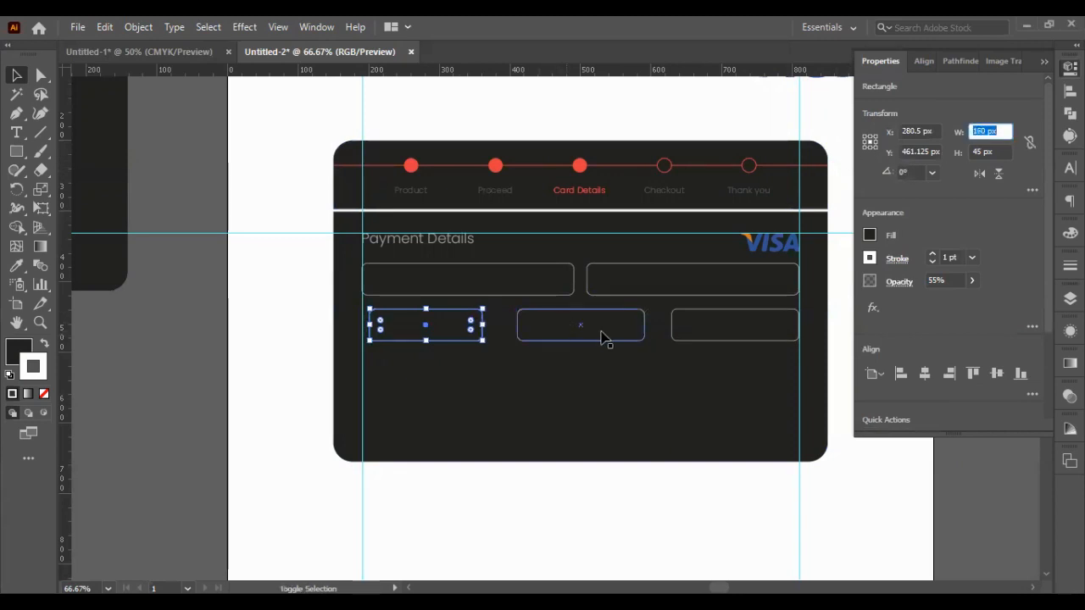
- Delete the middle and last fields of the lower row
click(580, 333)
key(Delete)
click(727, 333)
key(Delete)
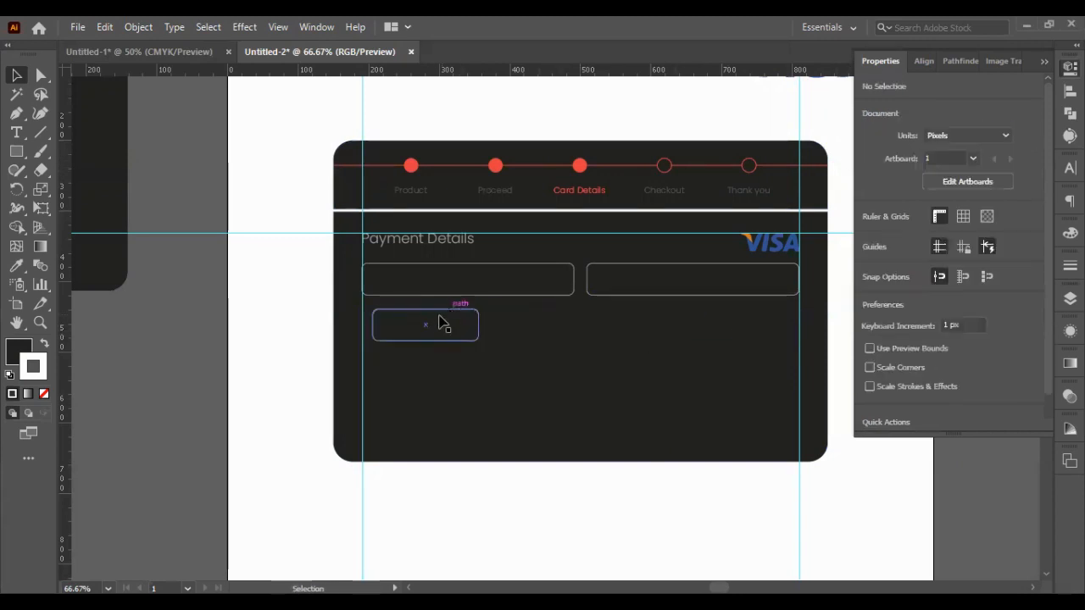
- Move the 150 px field to the left vertical guide and fill the rest of the lower row with copies of it
click(441, 323)
key(shift+Left)
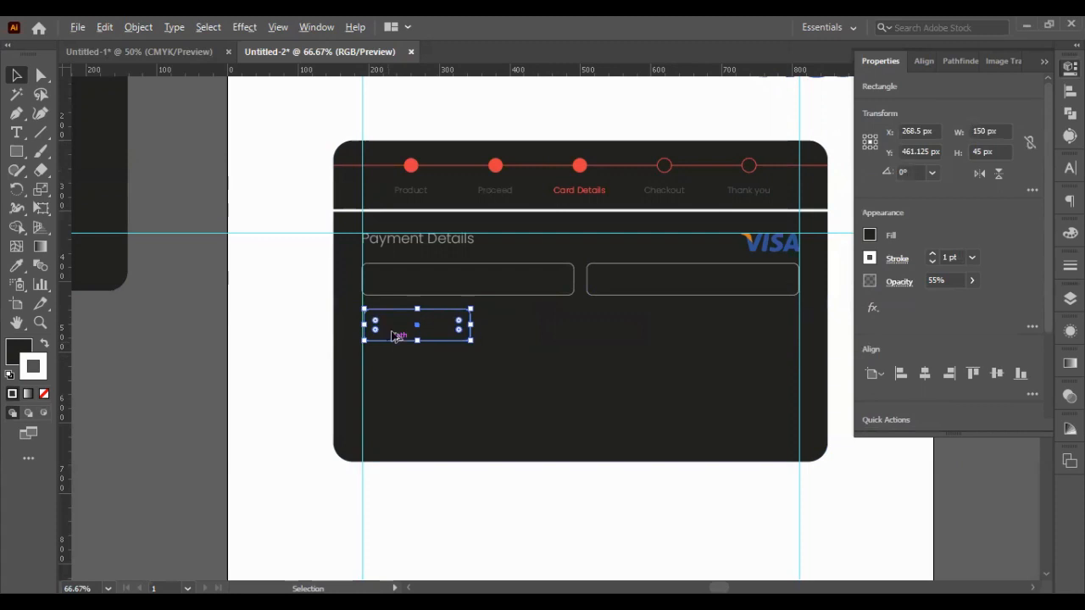
drag(394, 333, 727, 331)
click(834, 471)
- Delete the 150 px copies, keeping only the first field of the lower row
click(640, 332)
key(Delete)
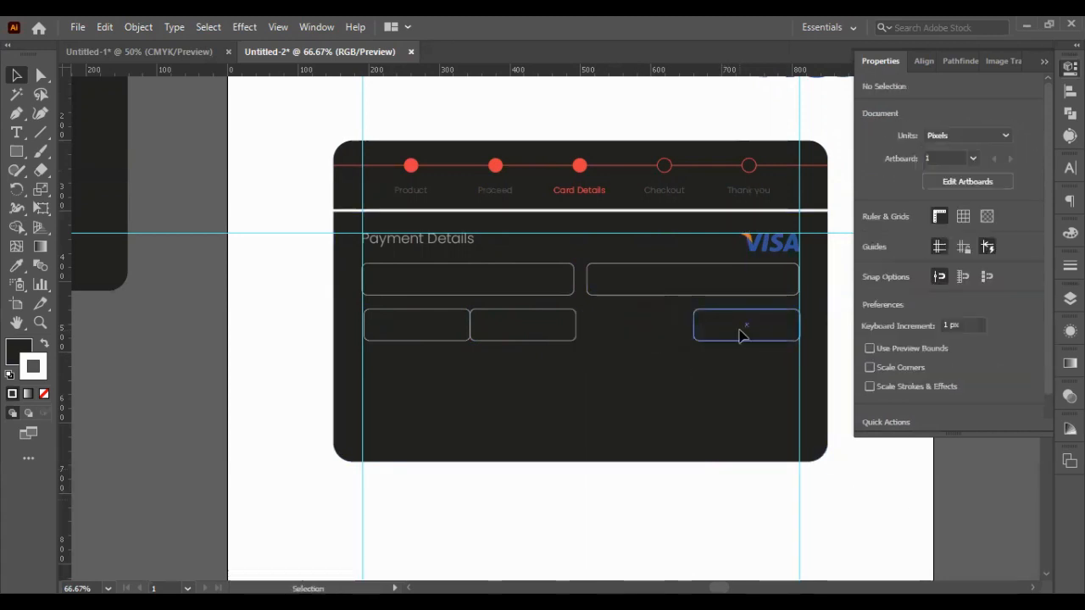
click(741, 331)
key(Delete)
- Narrow the remaining lower field to 140 px and align its left edge with the upper-left field
click(450, 321)
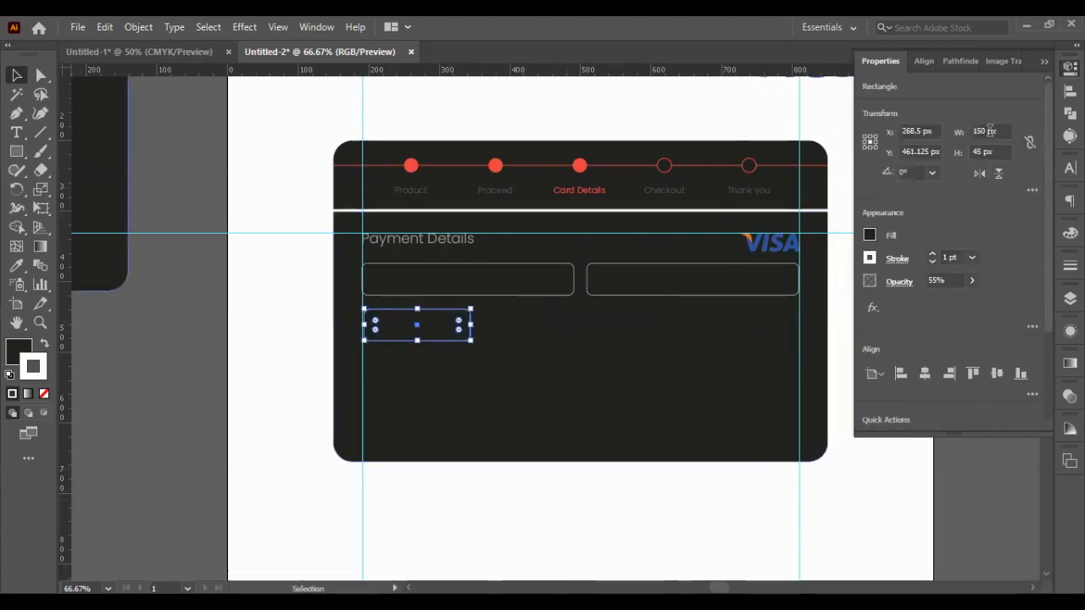
click(983, 130)
key(shift+Down)
click(426, 322)
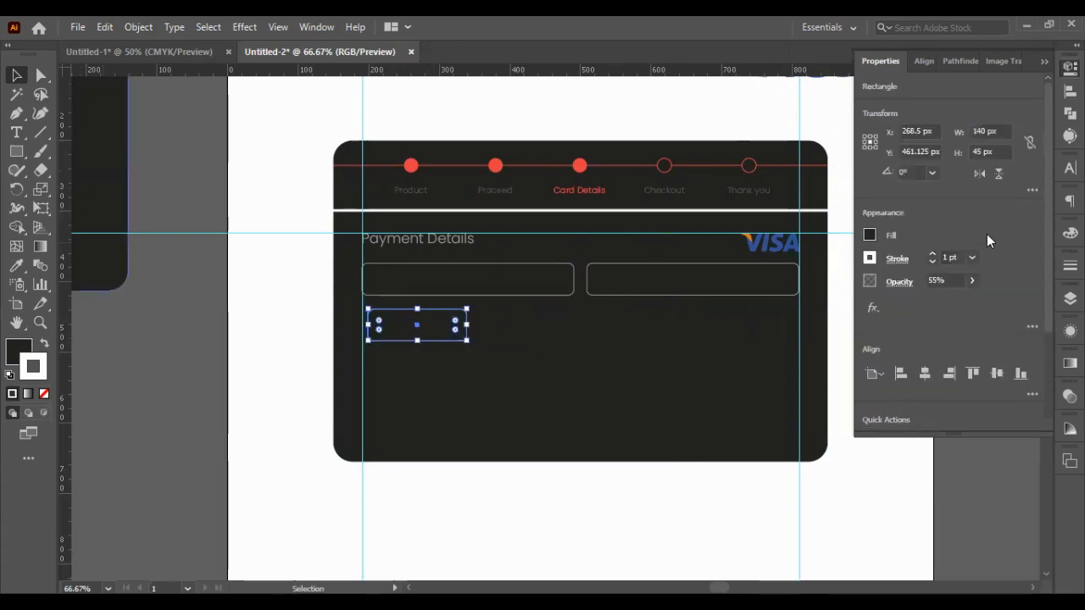
shift+click(551, 287)
click(552, 286)
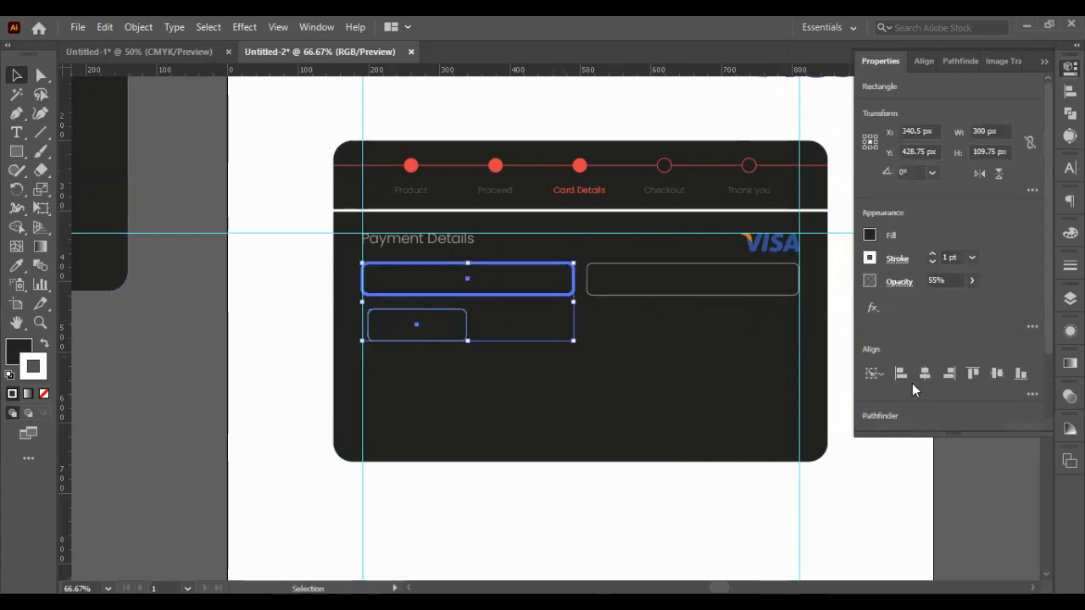
click(888, 477)
- Copy the 140 px field to form a row of four, and align the last copy's right edge with the upper-right field
alt+drag(444, 324, 743, 329)
shift+click(746, 281)
click(765, 283)
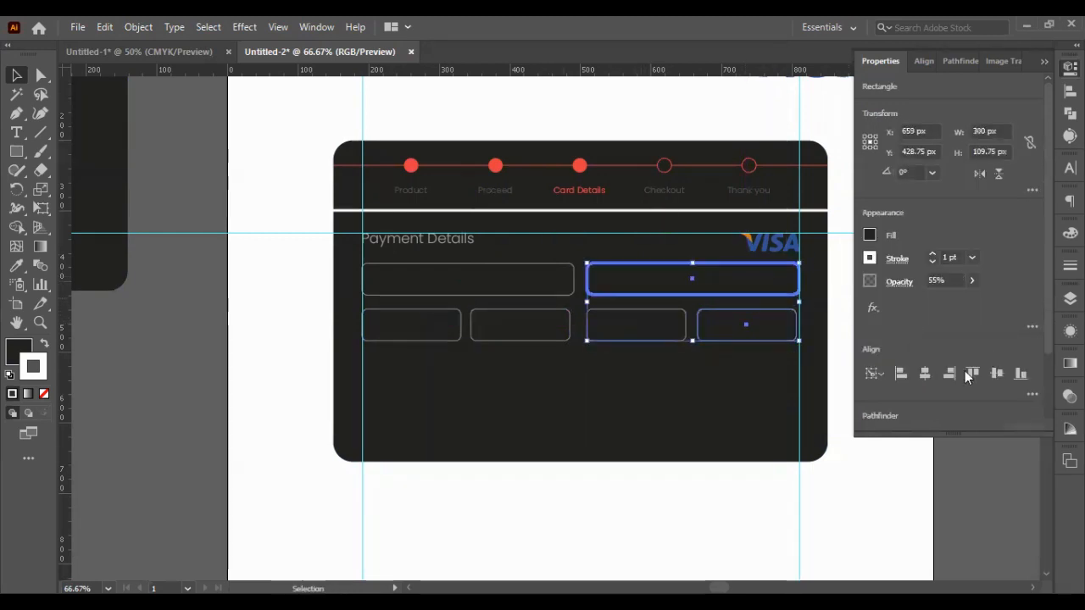
click(949, 373)
click(917, 458)
- Align the third lower-row field's left edge with the upper-right field
shift+click(608, 325)
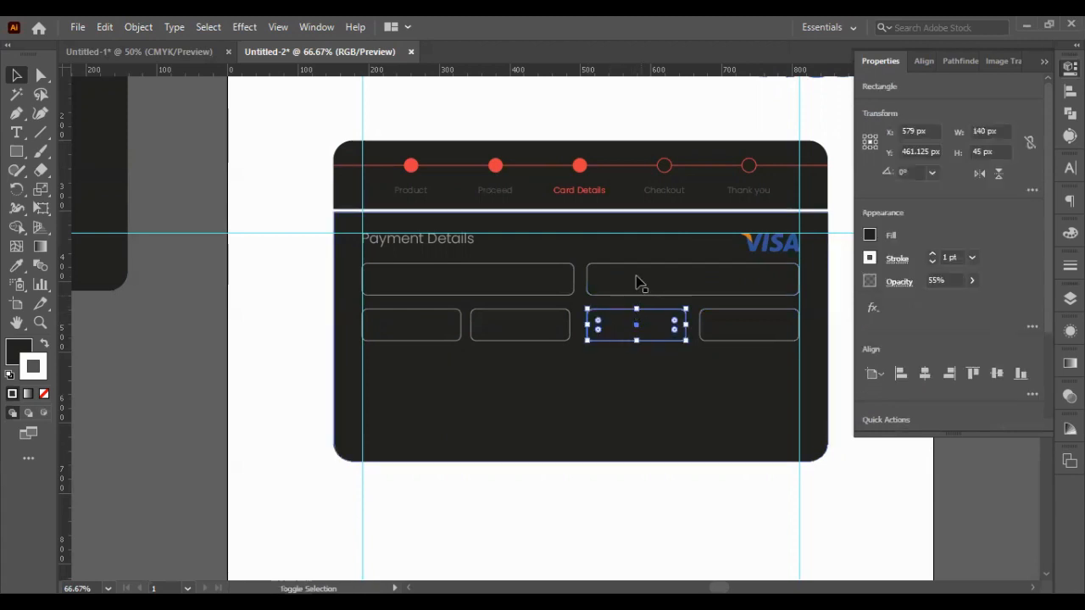
shift+click(635, 283)
click(635, 282)
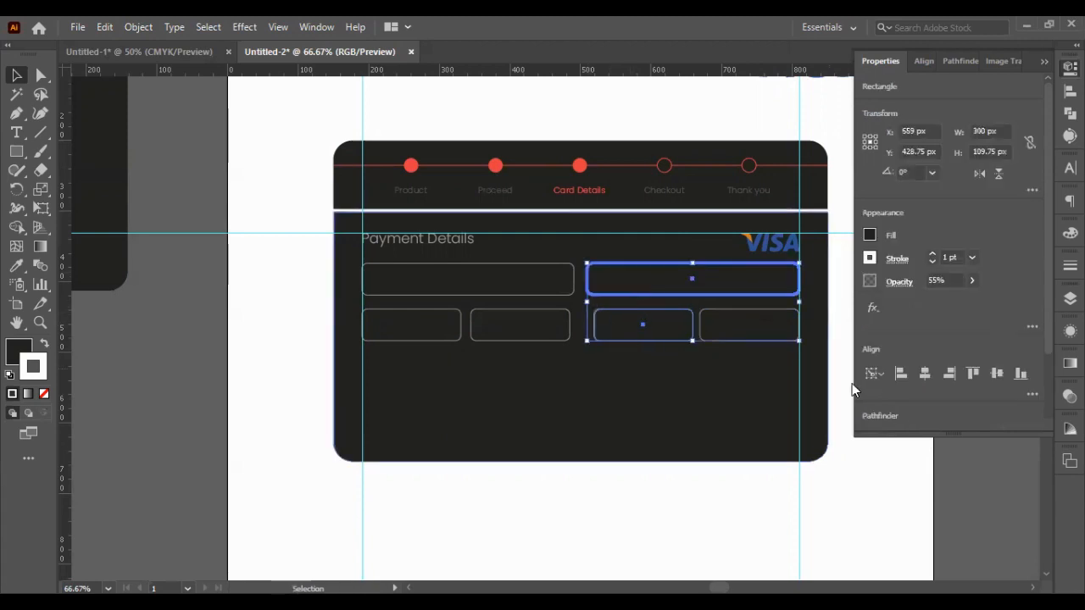
click(901, 374)
click(699, 479)
- Align the second lower-row field's right edge with the upper-left field
shift+click(528, 325)
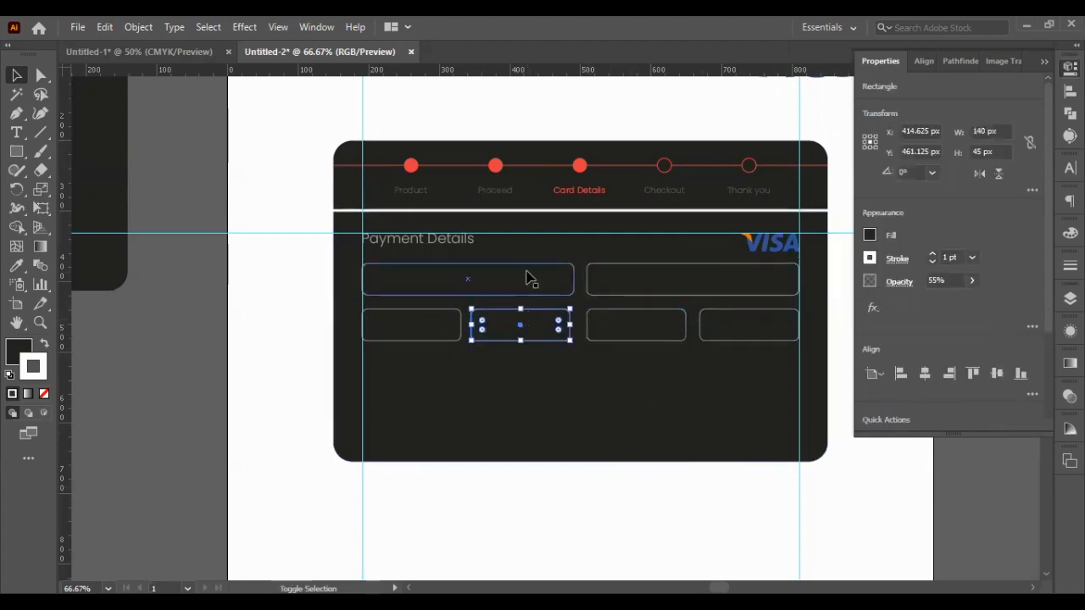
shift+click(527, 278)
click(528, 278)
click(946, 380)
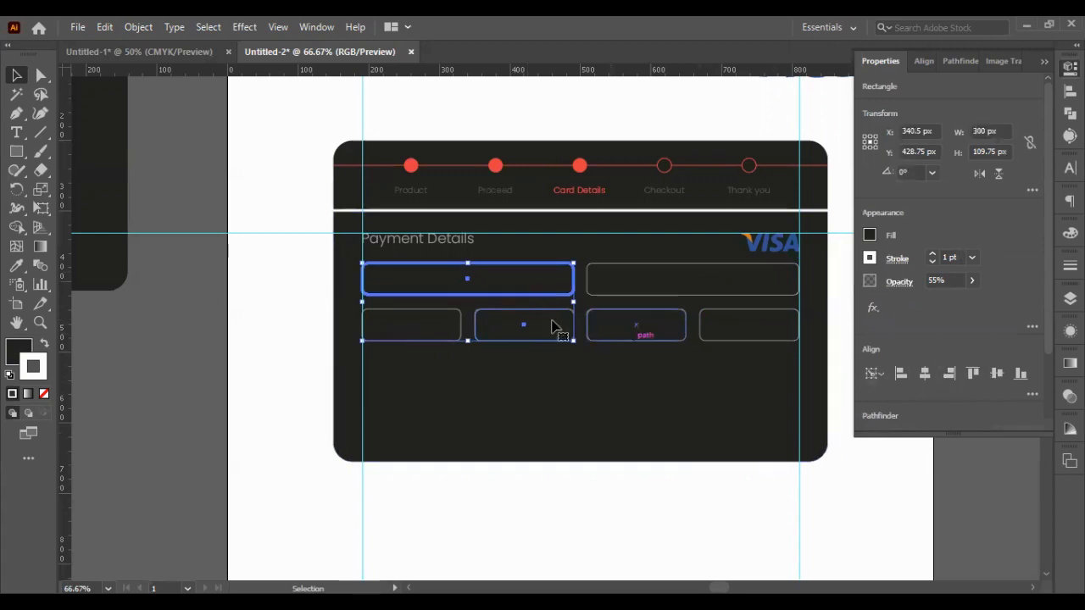
- Align the first lower-row field's left edge with the upper-left field
click(427, 322)
double_click(439, 288)
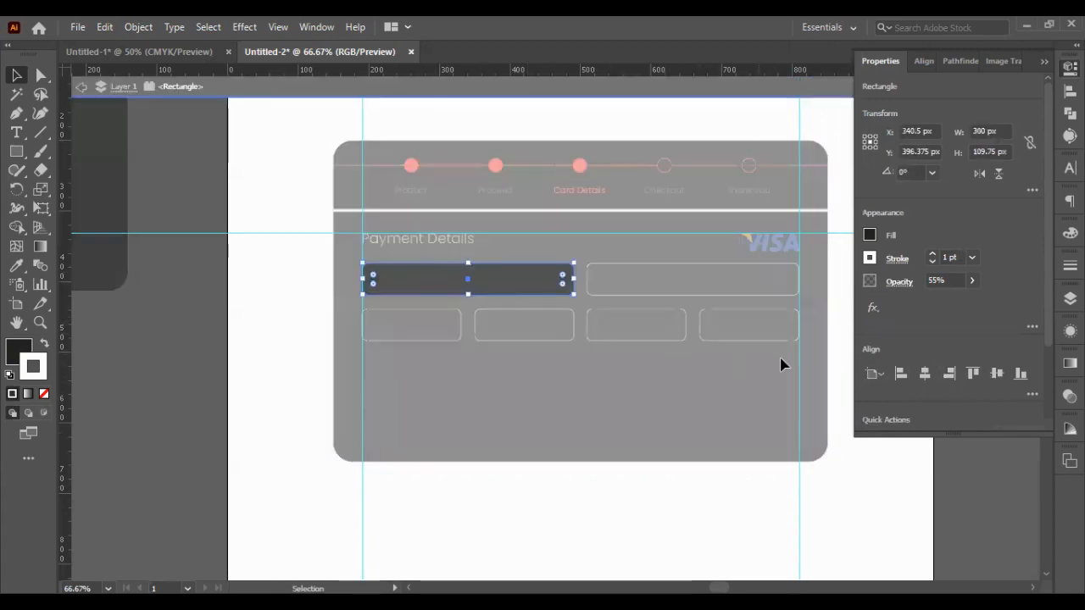
double_click(304, 308)
drag(297, 295, 435, 337)
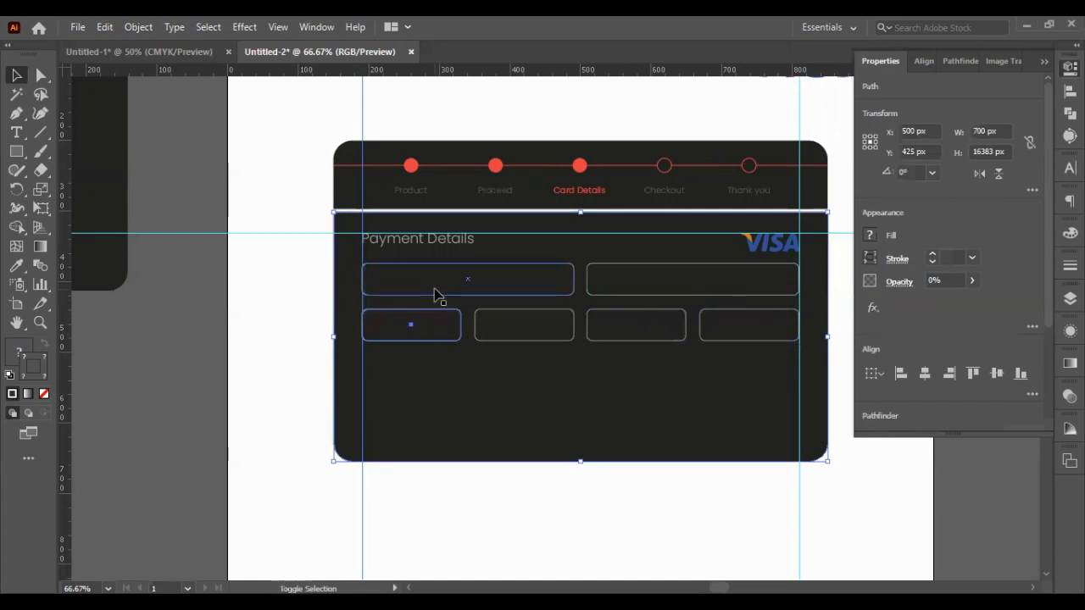
shift+click(515, 426)
click(504, 295)
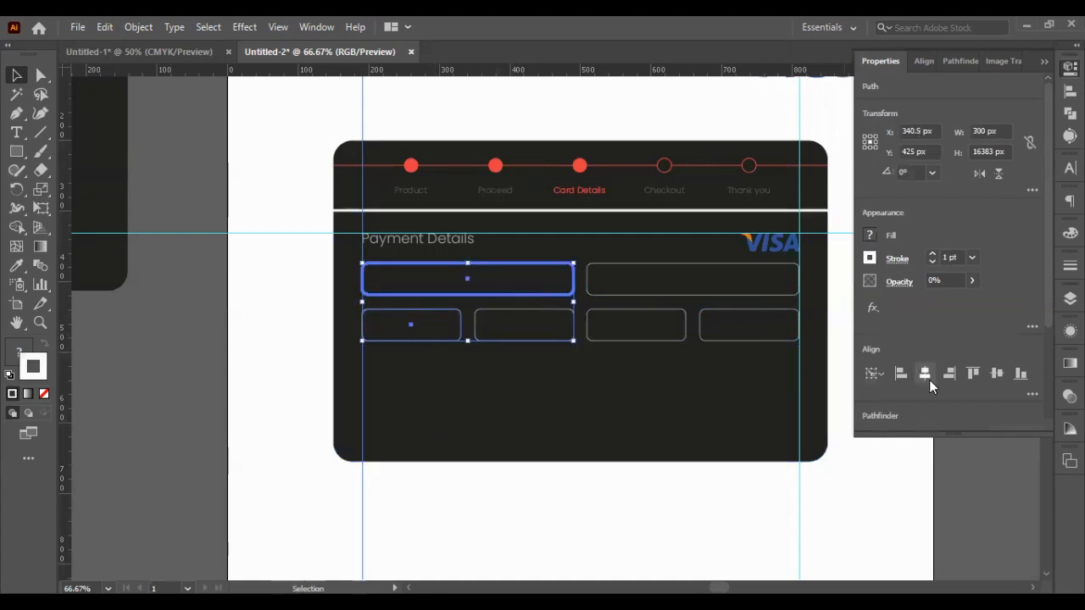
click(892, 471)
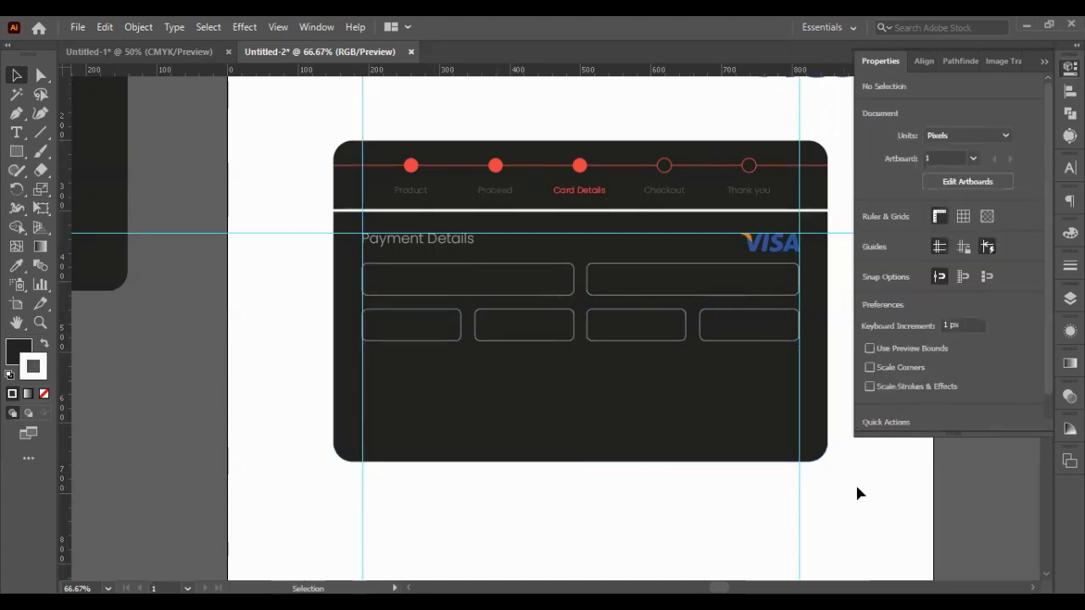
- Set the opacity of the rightmost field in the lower row to 40%
drag(256, 276, 729, 362)
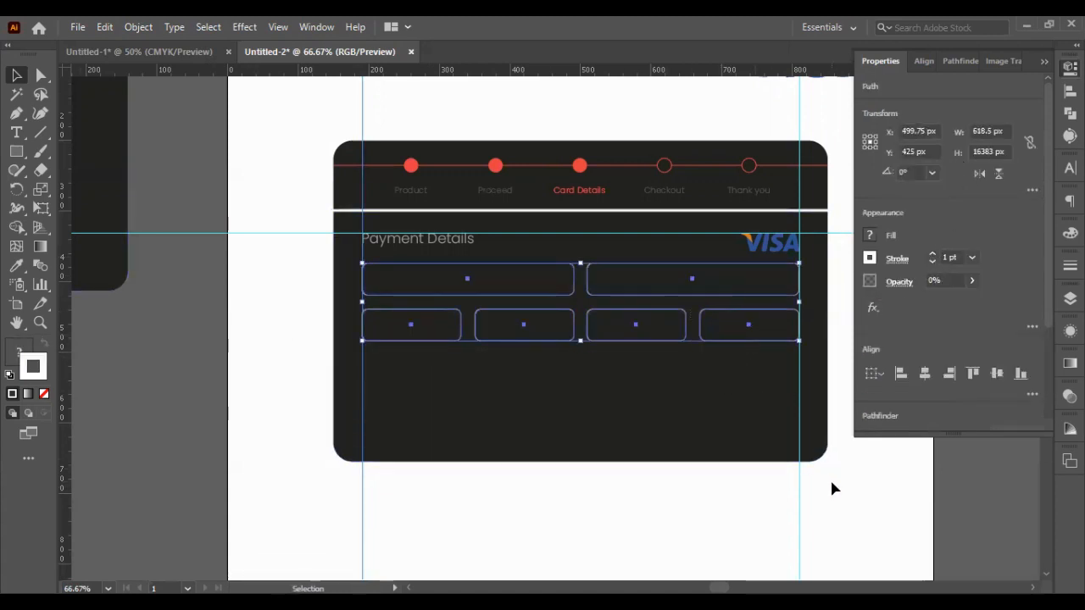
click(759, 480)
click(787, 324)
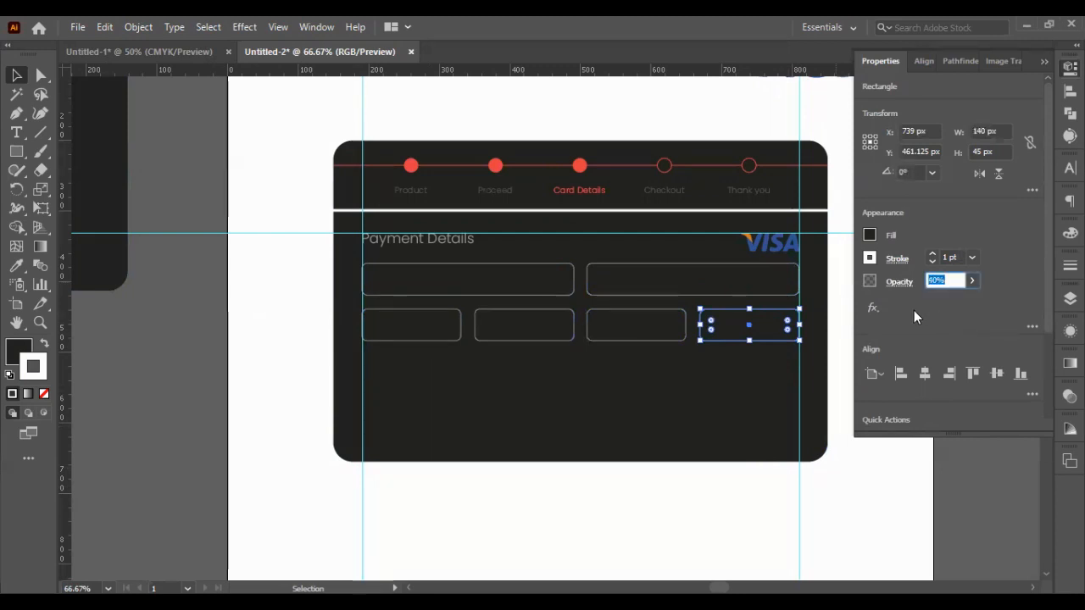
click(676, 462)
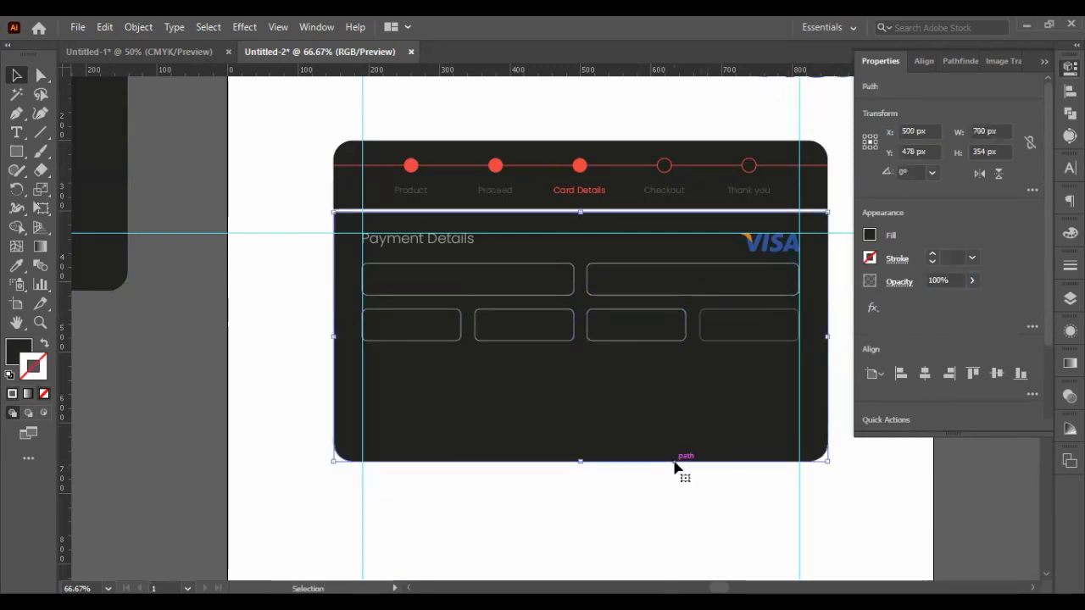
- Set the opacity of the third and second fields in the lower row to 30%
click(641, 324)
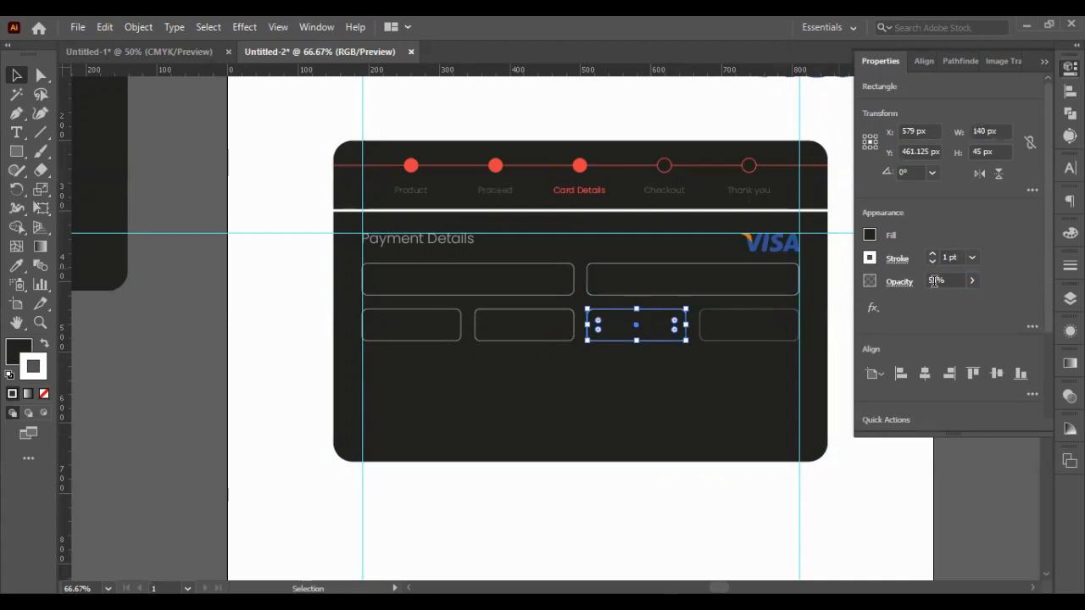
click(935, 281)
text(30)
key(Return)
click(569, 325)
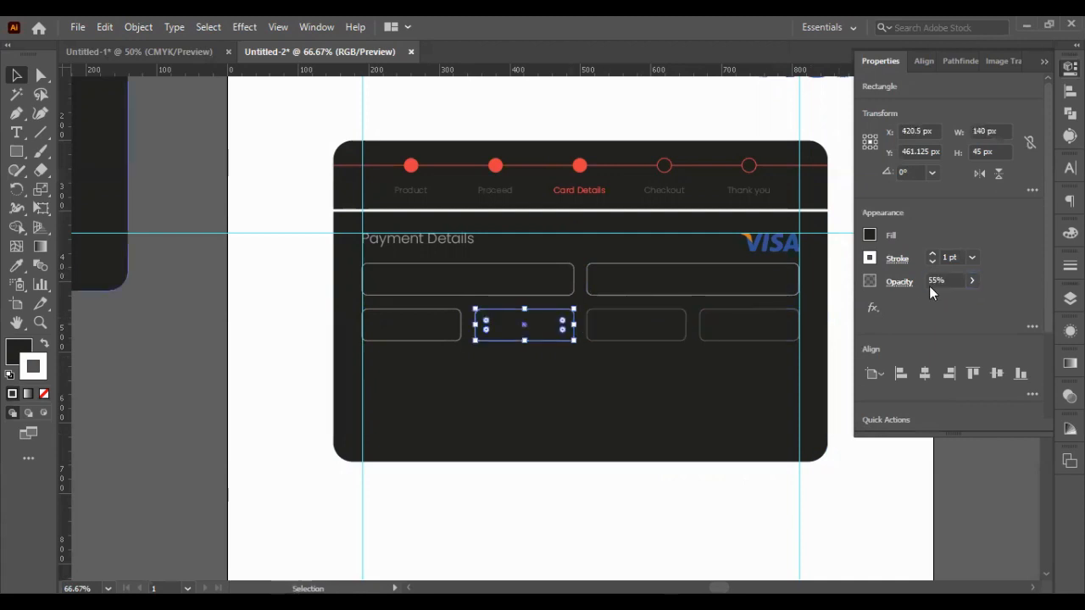
click(932, 280)
text(30)
key(Return)
- Lower the upper-right field's opacity and set the first lower-row field's opacity to 40%
click(692, 279)
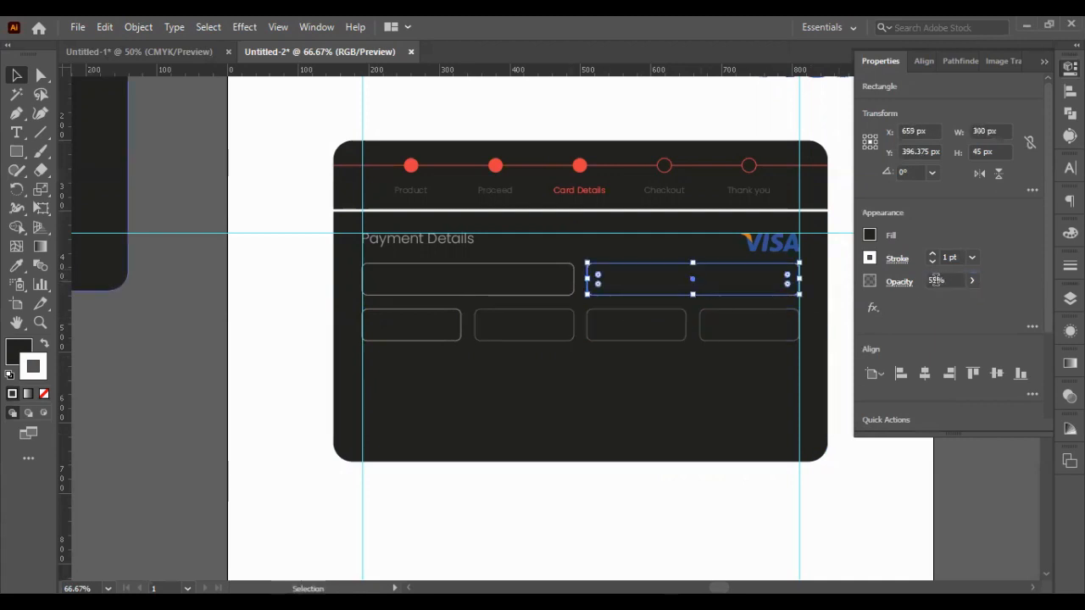
click(407, 338)
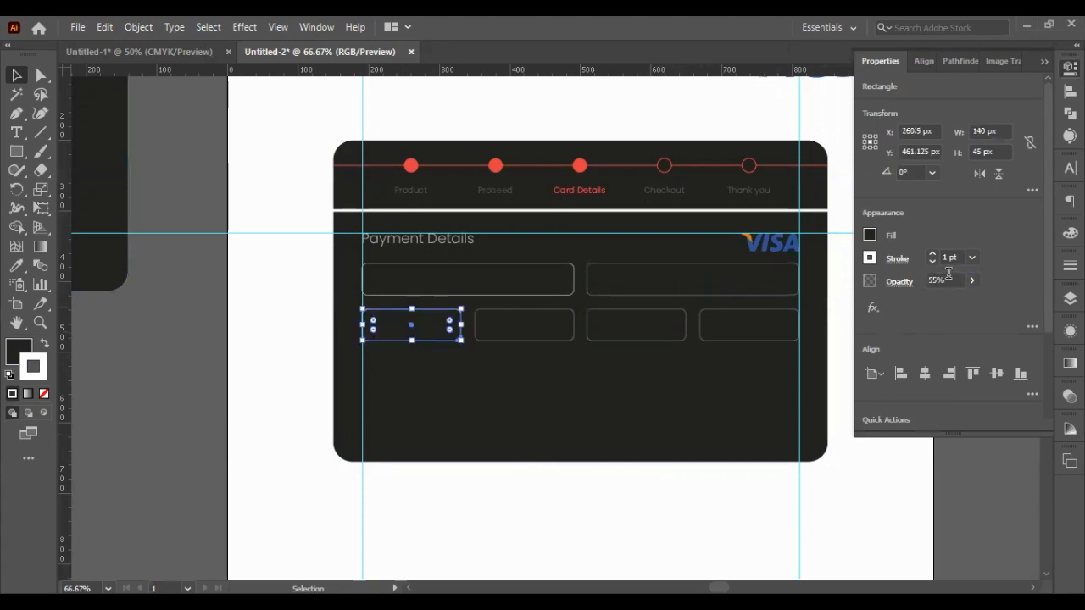
click(935, 280)
text(40)
key(Return)
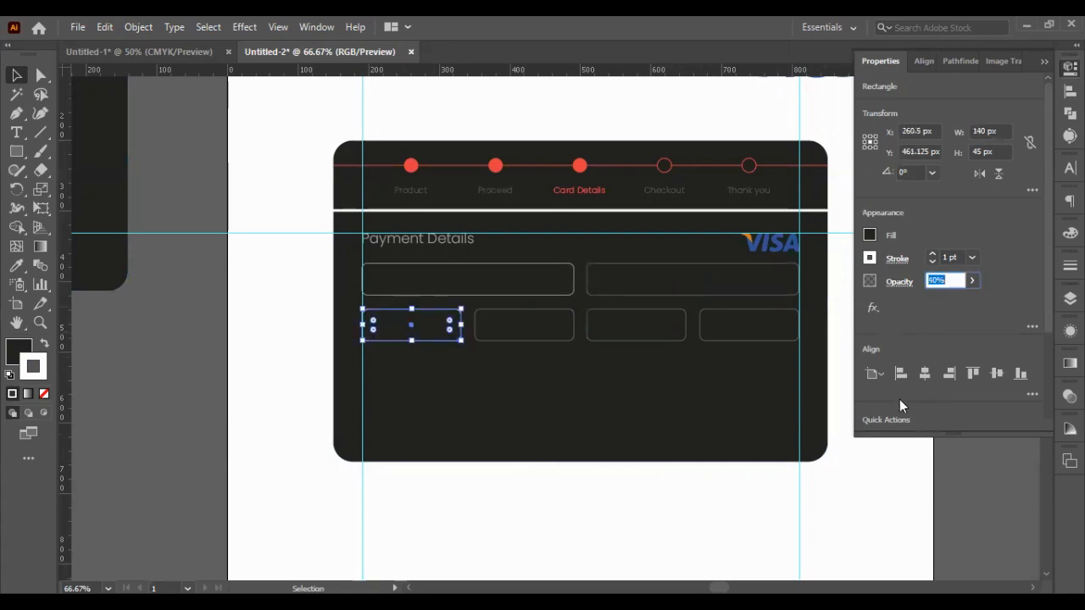
click(887, 495)
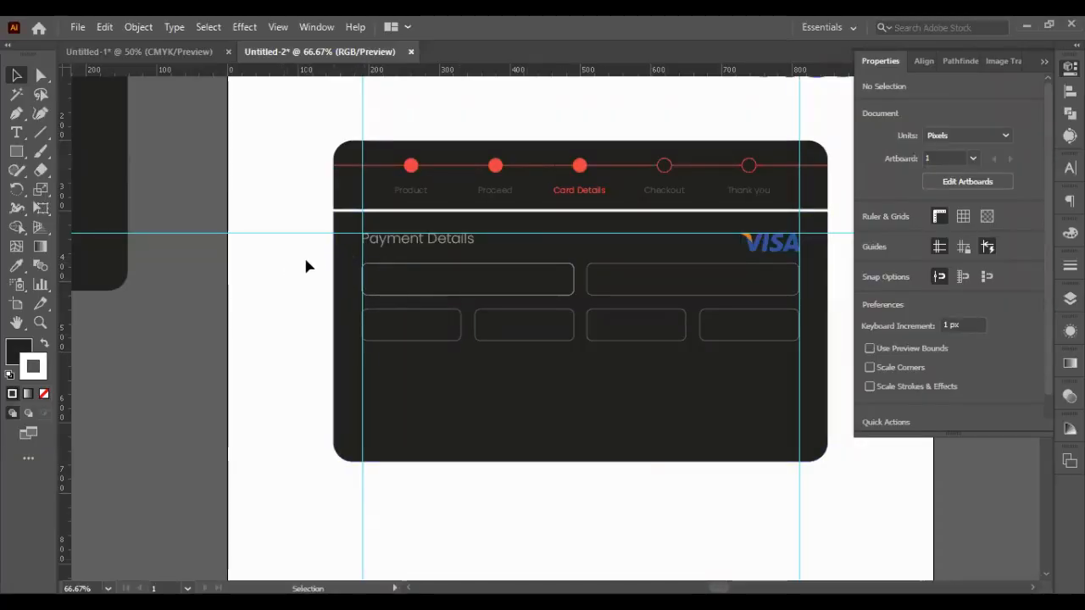
- Move both rows of input fields down together by 50 px
drag(306, 265, 809, 348)
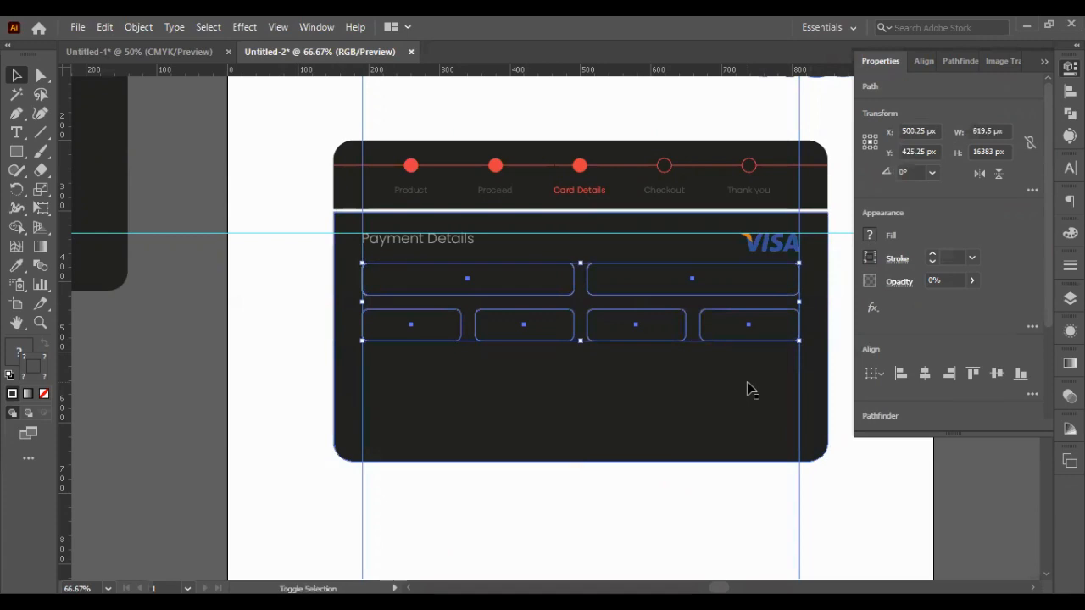
key(shift+Down)
key(shift+Down)
key(shift+Down)
key(shift+Down)
key(shift+Down)
click(881, 515)
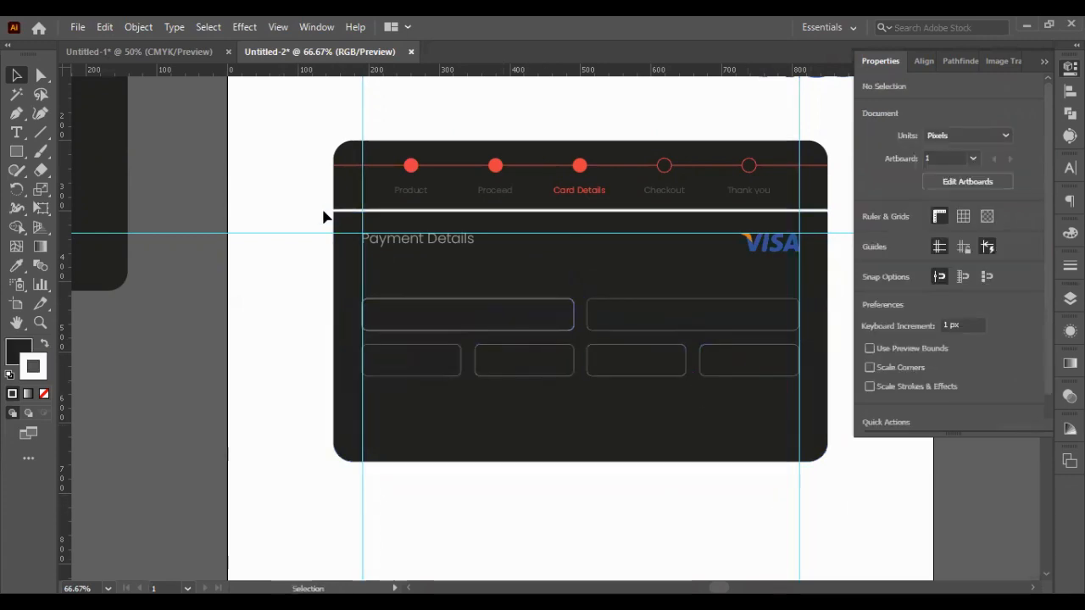
- Copy the red progress line and place the copy between the Payment Details heading and the fields, at Y 376 px
click(383, 166)
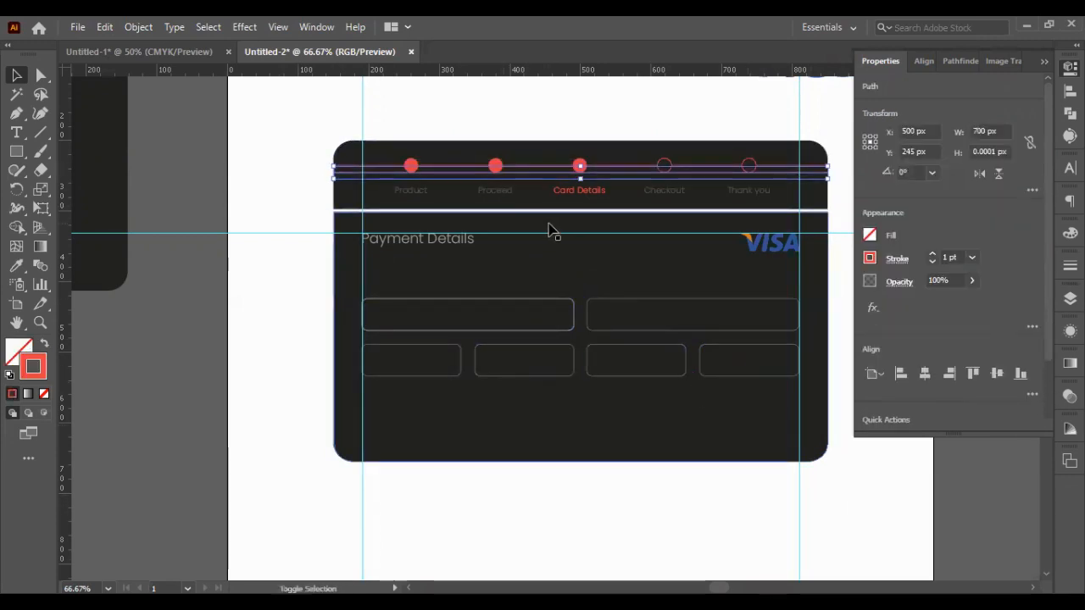
key(shift+Down)
key(shift+Down)
key(shift+Down)
key(shift+Down)
key(shift+Down)
key(shift+Down)
key(shift+Down)
key(shift+Down)
key(shift+Down)
key(shift+Down)
key(shift+Down)
key(Up)
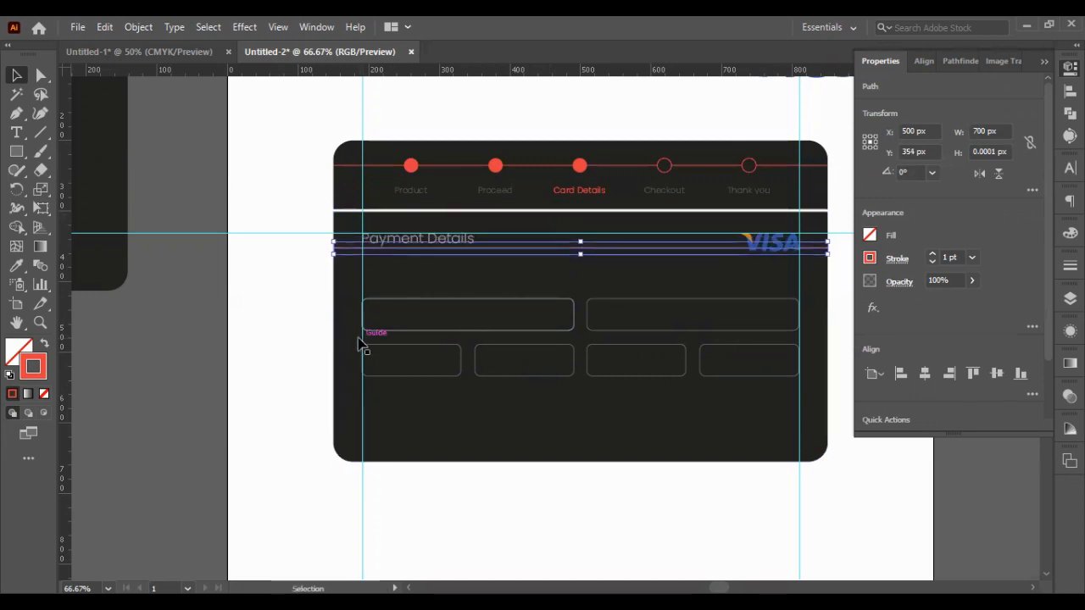
key(Down)
key(Down)
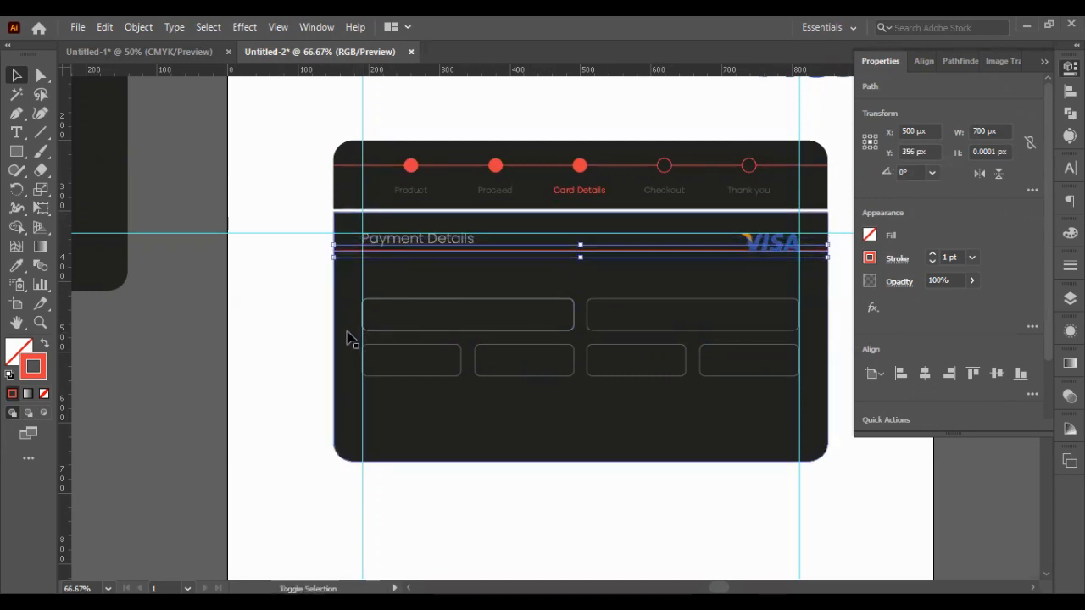
key(shift+Down)
key(shift+Down)
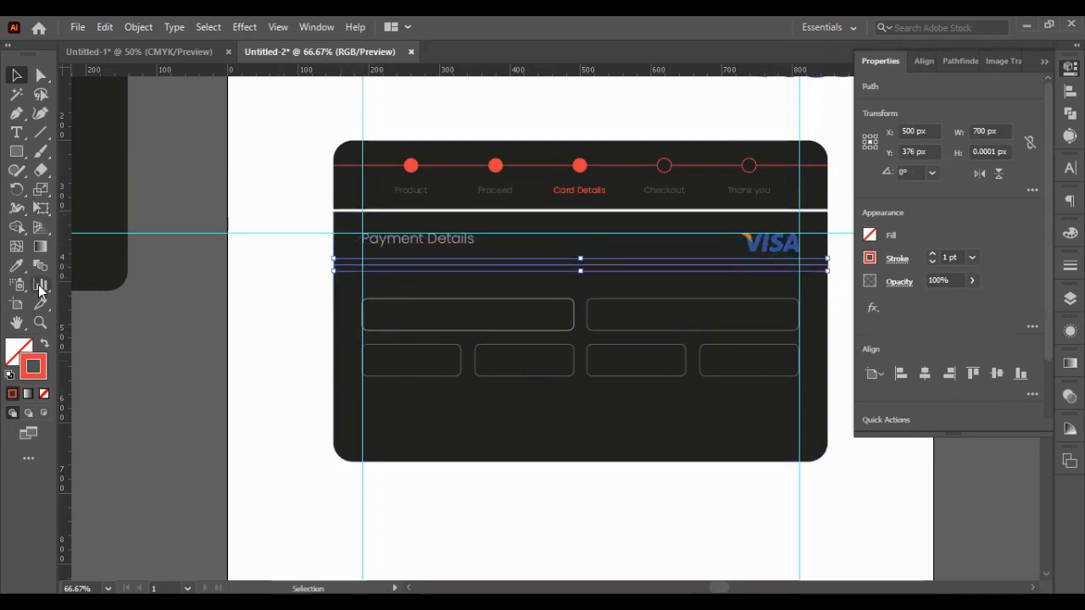
- Set the stroke color of the copied line below the heading to white, ffffff
double_click(34, 365)
text(ffffff)
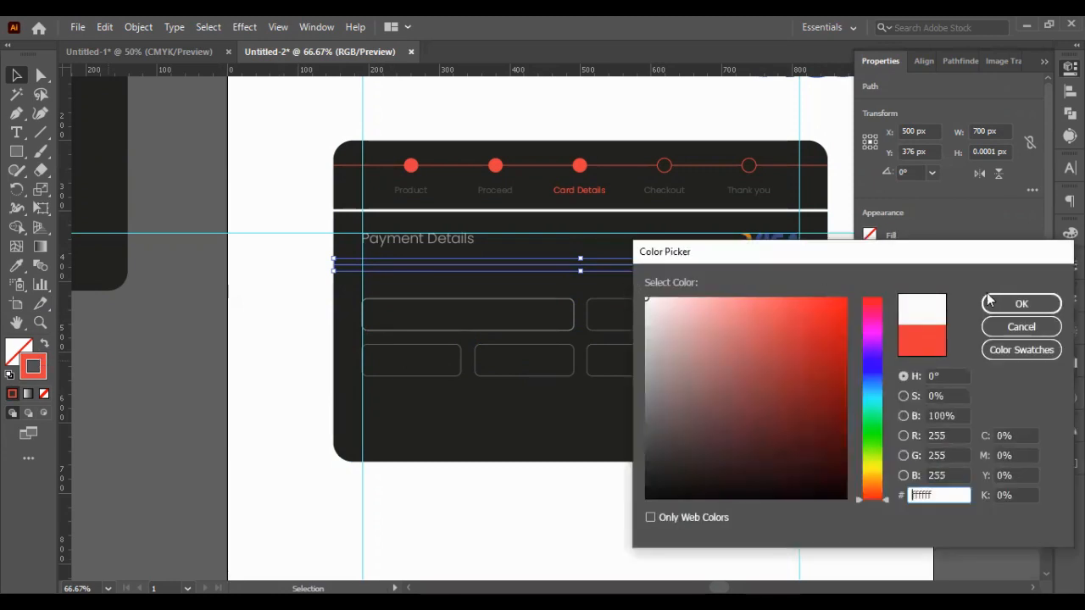
key(Return)
click(228, 289)
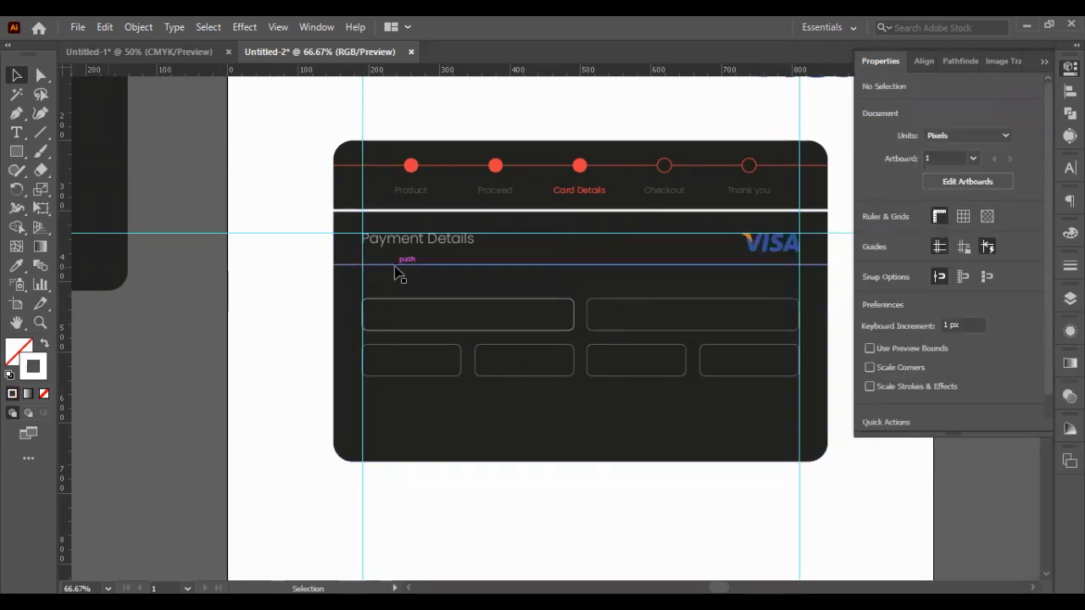
- Set the opacity of the white divider line below the heading to 30%
click(396, 266)
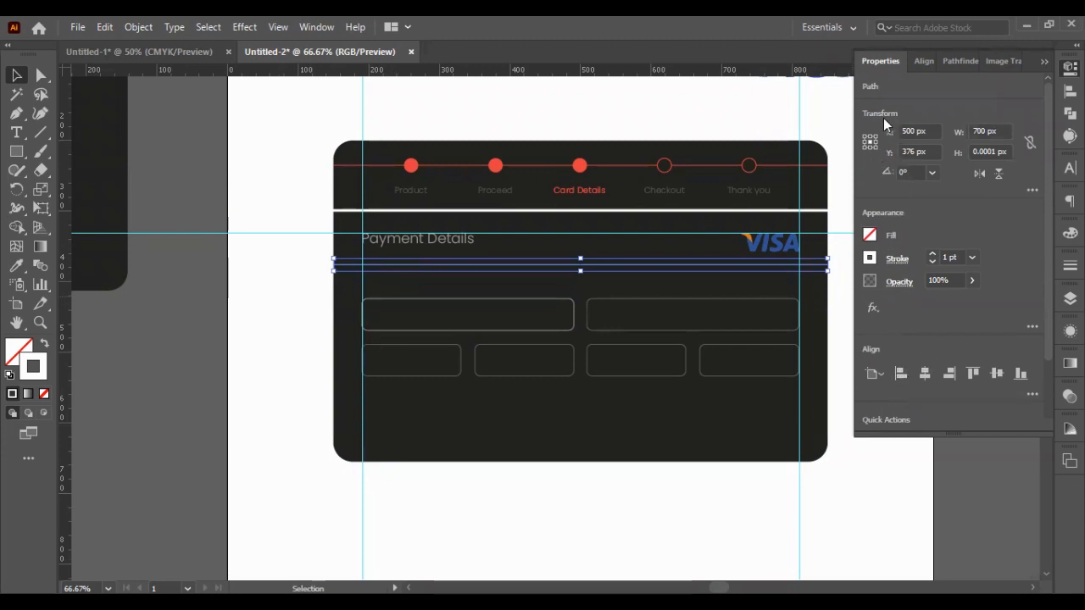
click(935, 279)
text(30)
key(Return)
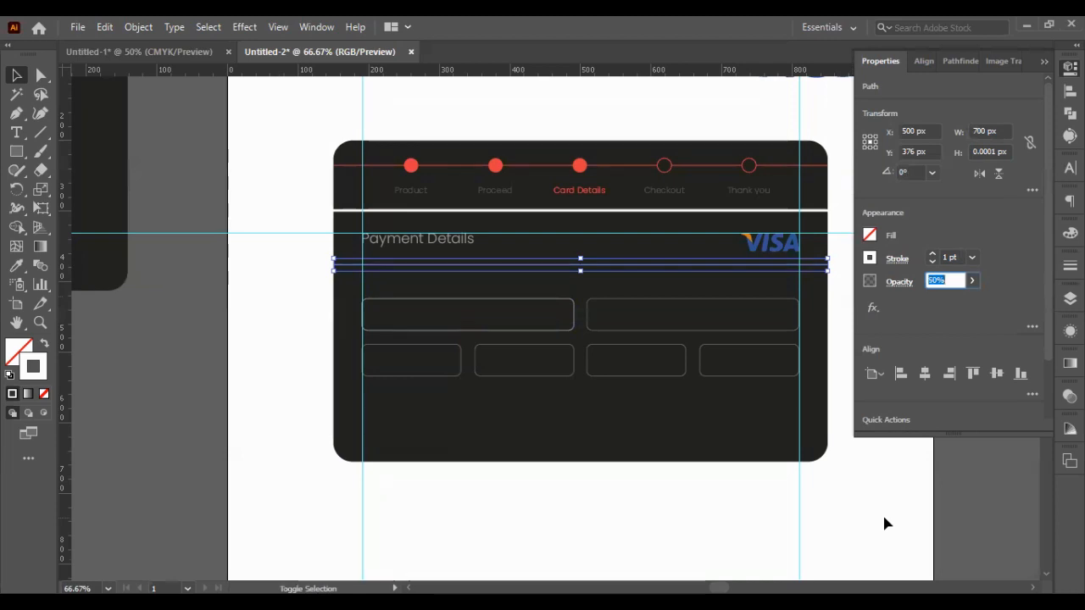
click(885, 523)
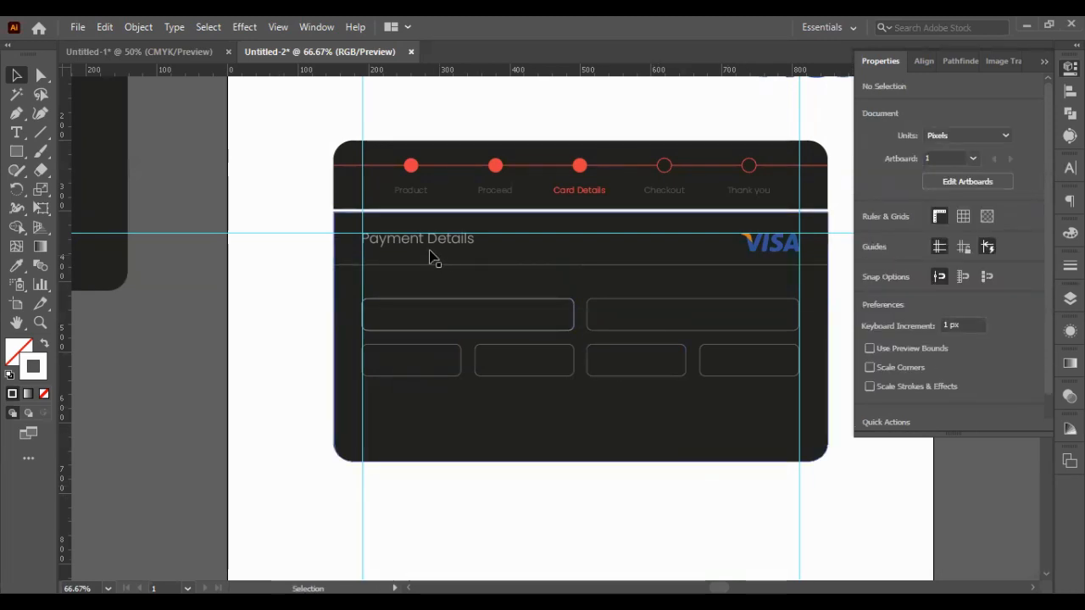
- Copy the Payment Details heading to just above the upper-left field and change the copy's text to "Card holder Name"
drag(417, 247, 421, 288)
key(t)
triple_click(419, 284)
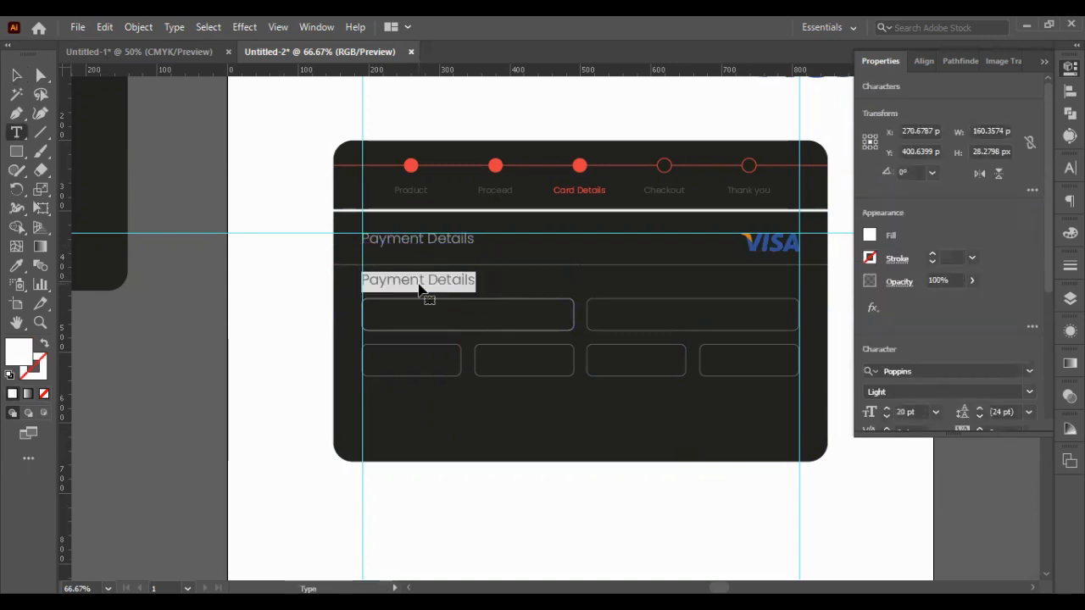
text(Card holder Name)
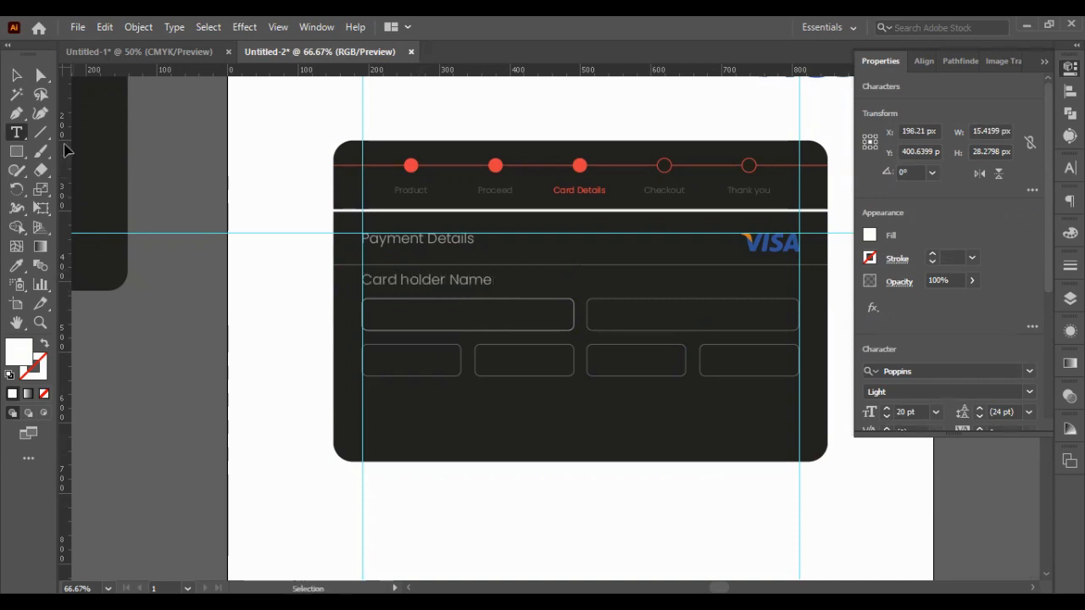
click(17, 74)
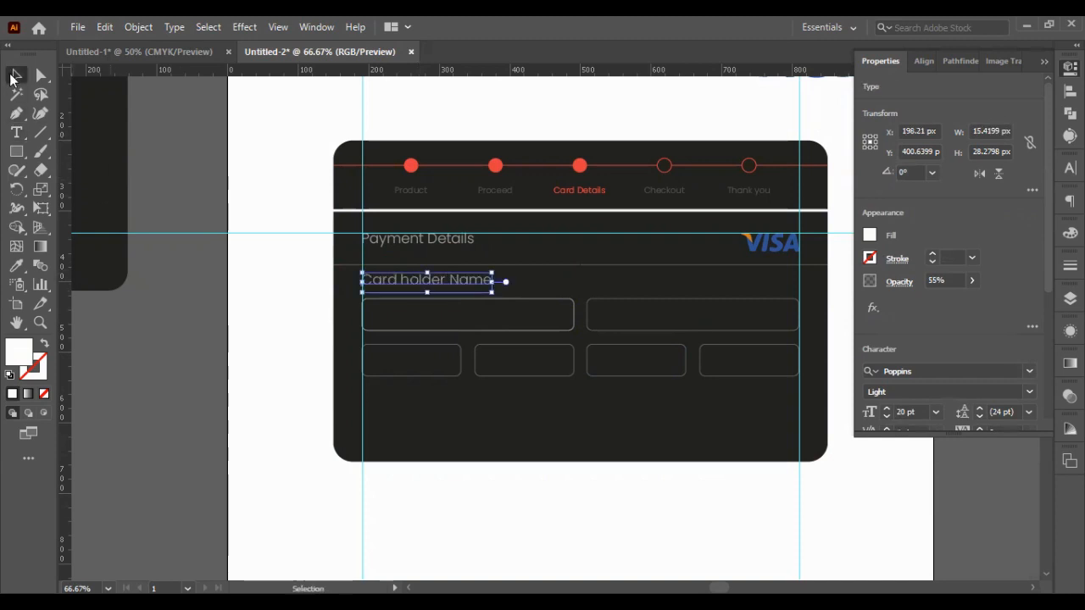
- Capitalize the second word of the new label so it reads "Card Holder Name"
click(524, 310)
click(398, 282)
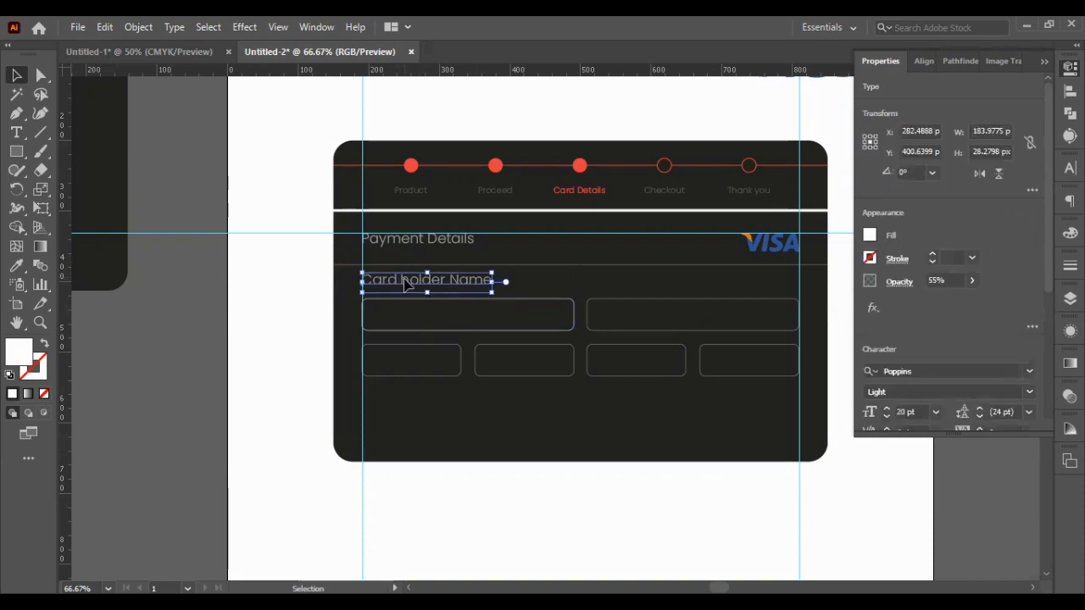
double_click(405, 282)
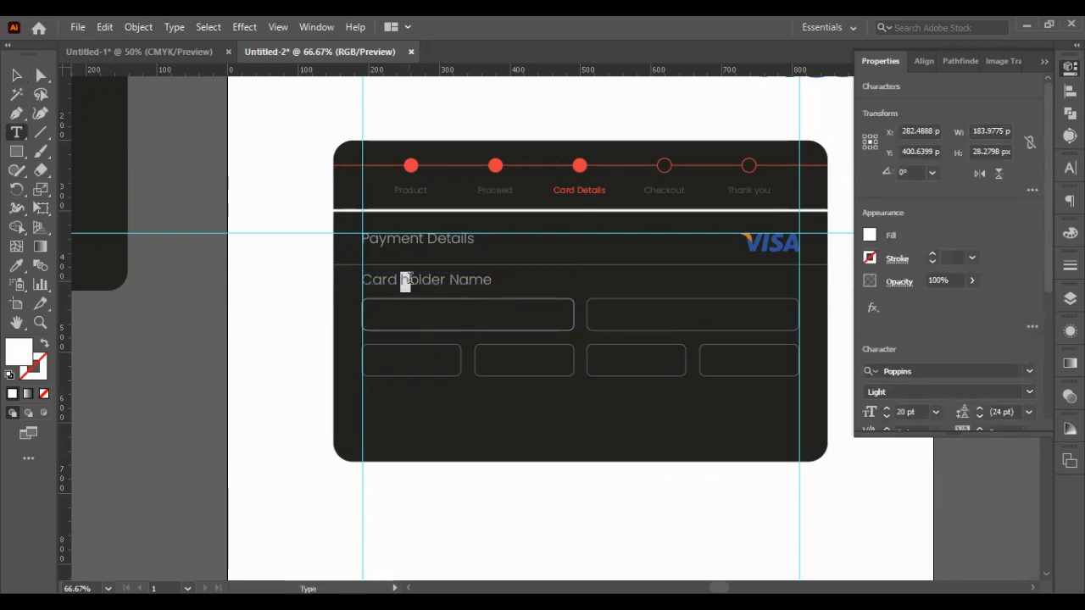
key(Delete)
text(H)
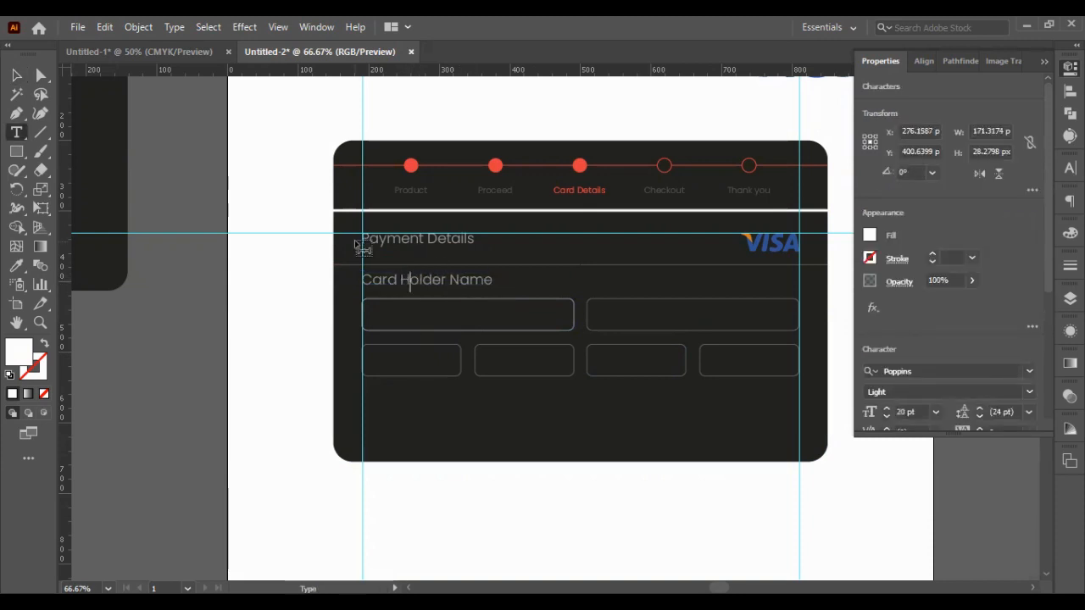
click(16, 75)
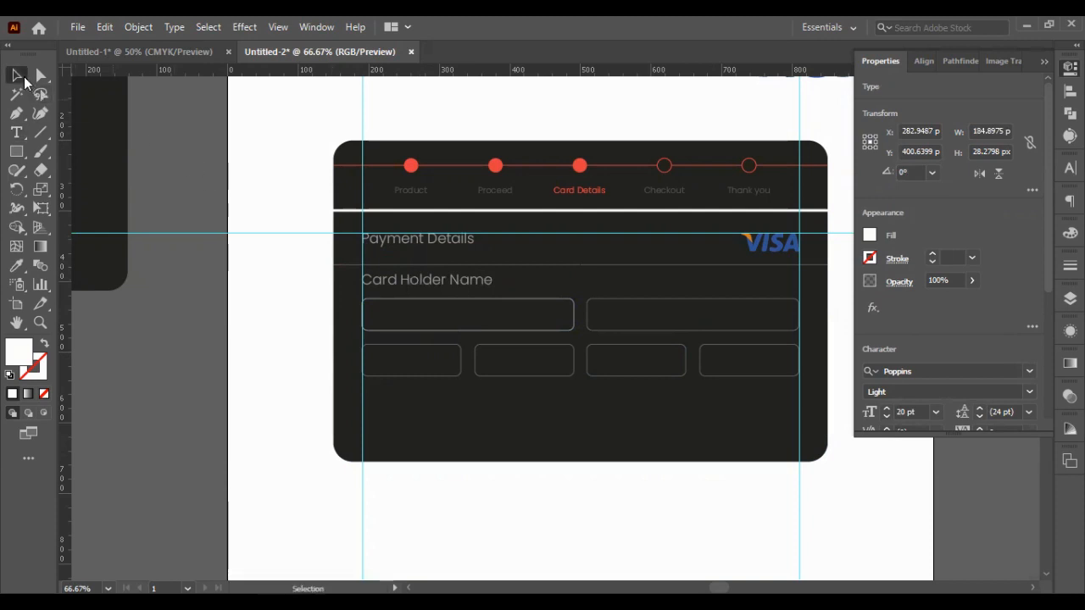
- Set the font size of the Card Holder Name label to 15 pt
click(905, 410)
key(Down)
key(Down)
key(Down)
key(Down)
key(Down)
click(786, 482)
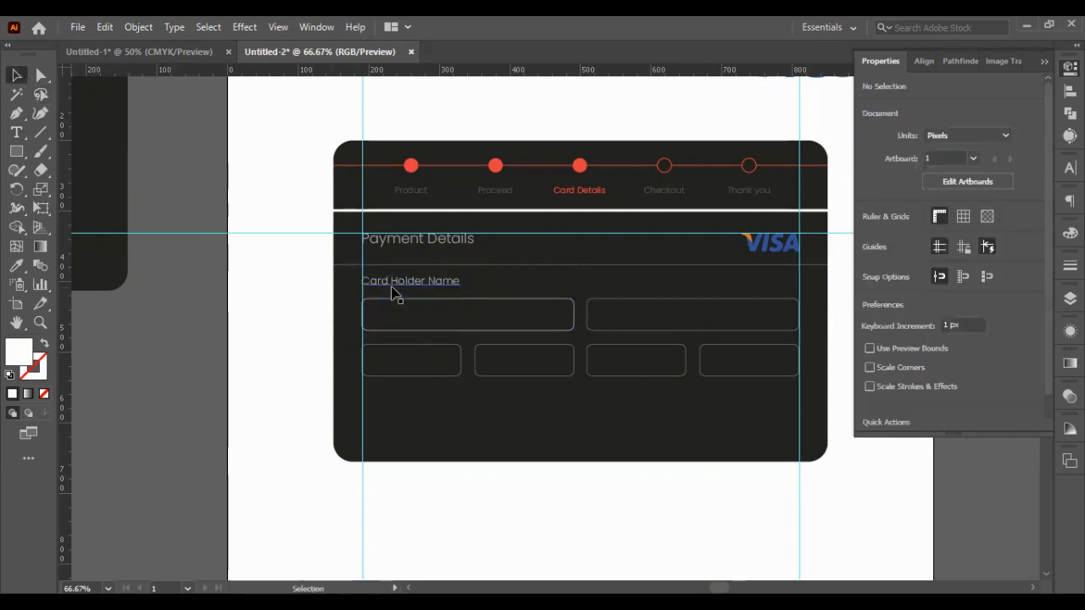
- Set the Card Holder Name label's opacity to 20% and move it down 10 px toward the upper-left field
click(392, 292)
click(943, 281)
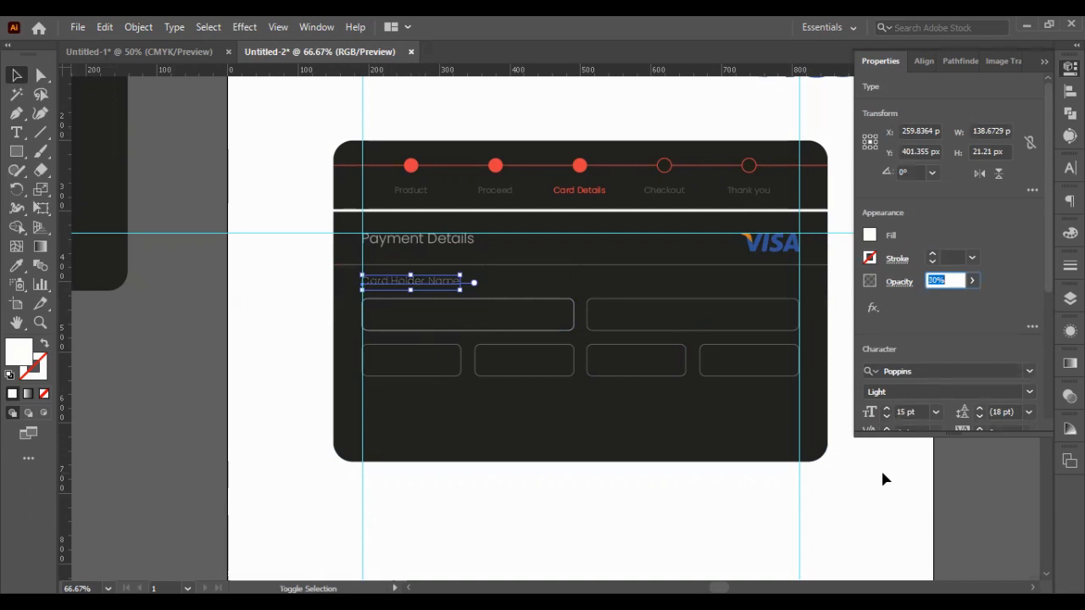
click(864, 503)
click(396, 283)
key(shift+Down)
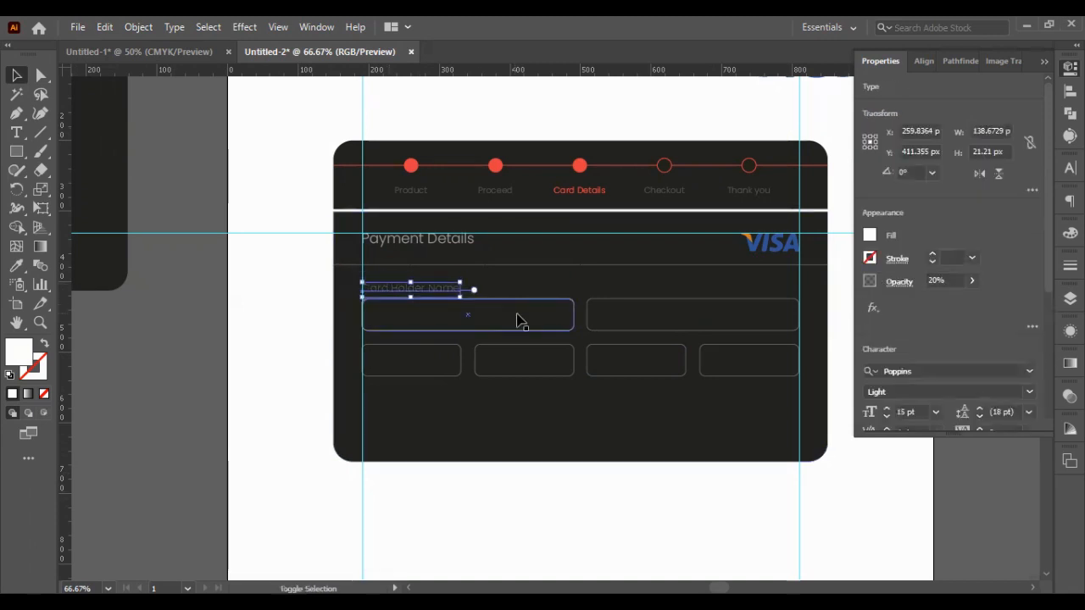
click(293, 396)
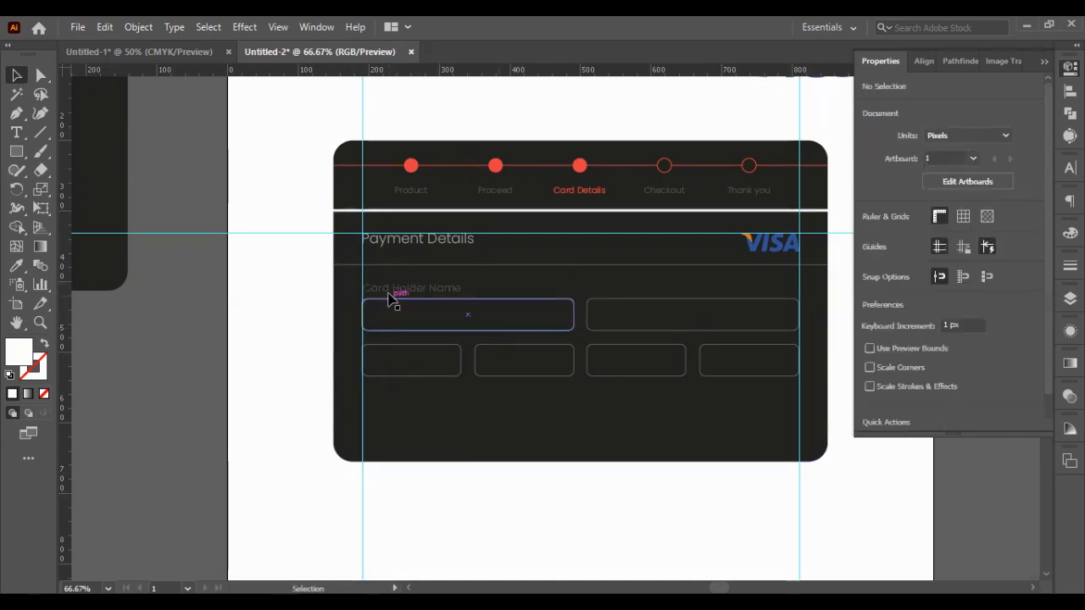
- Move the Card Holder Name label above the upper-right field, aligned to its left edge, and place a copy above the upper-left field
click(390, 293)
drag(392, 292, 617, 292)
key(t)
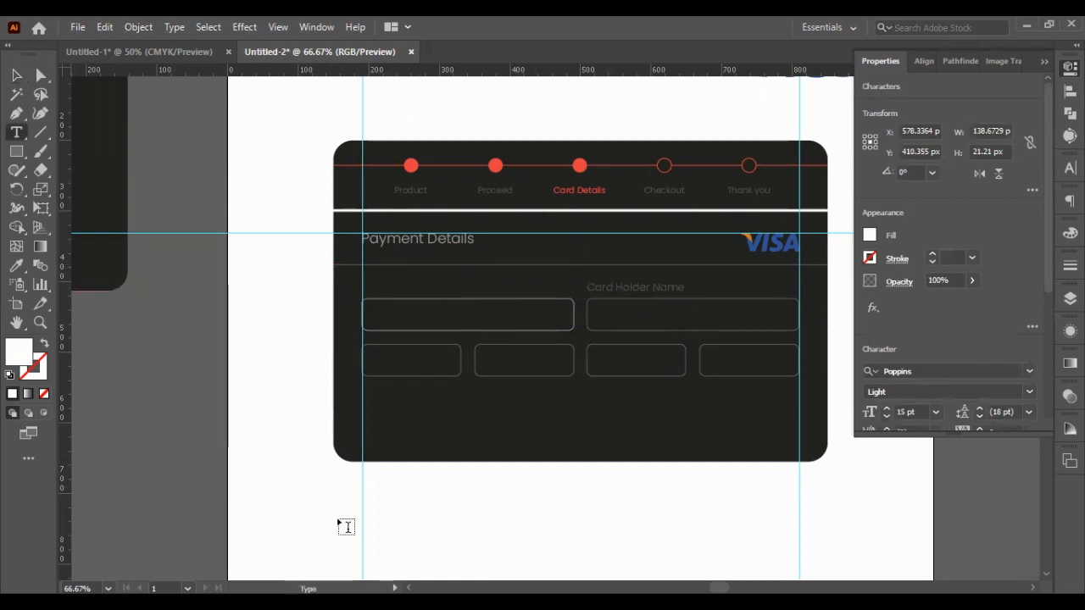
click(730, 557)
click(16, 76)
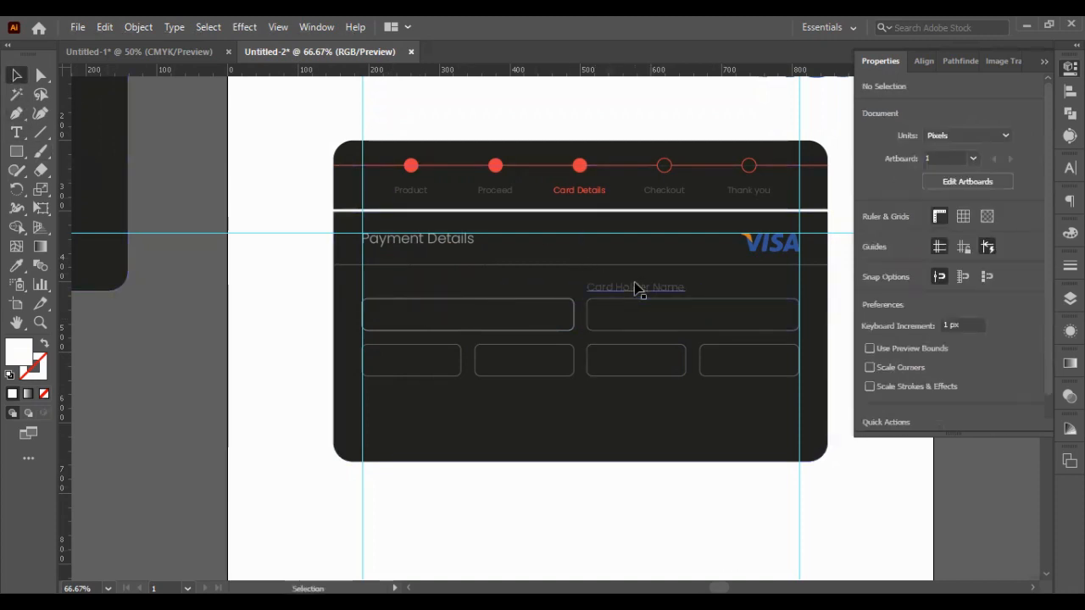
drag(637, 290, 413, 290)
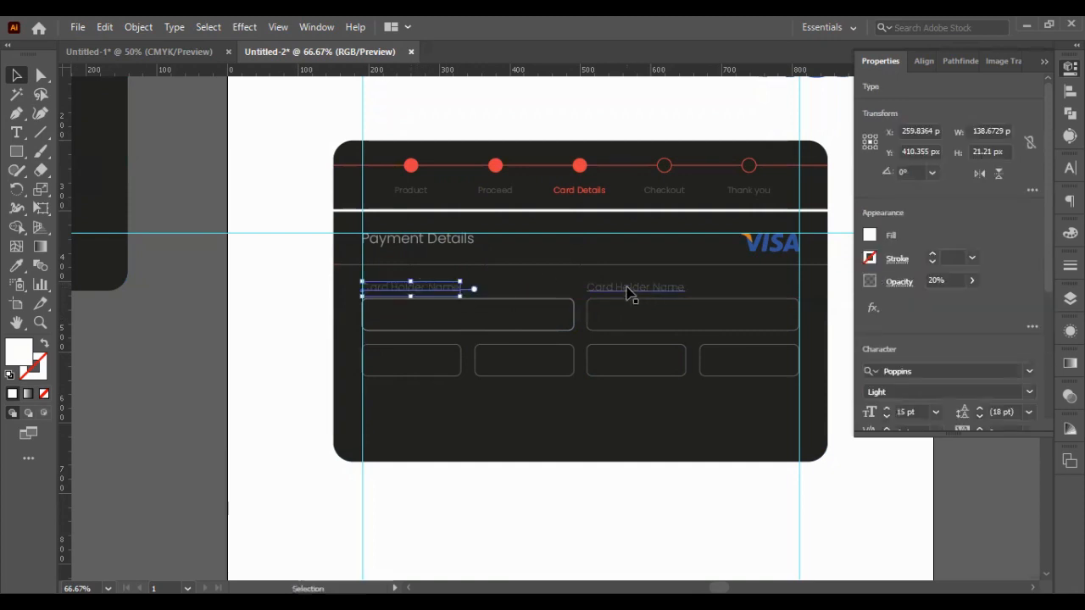
- Change the label above the upper-right field to "Card Number"
key(t)
drag(618, 286, 749, 286)
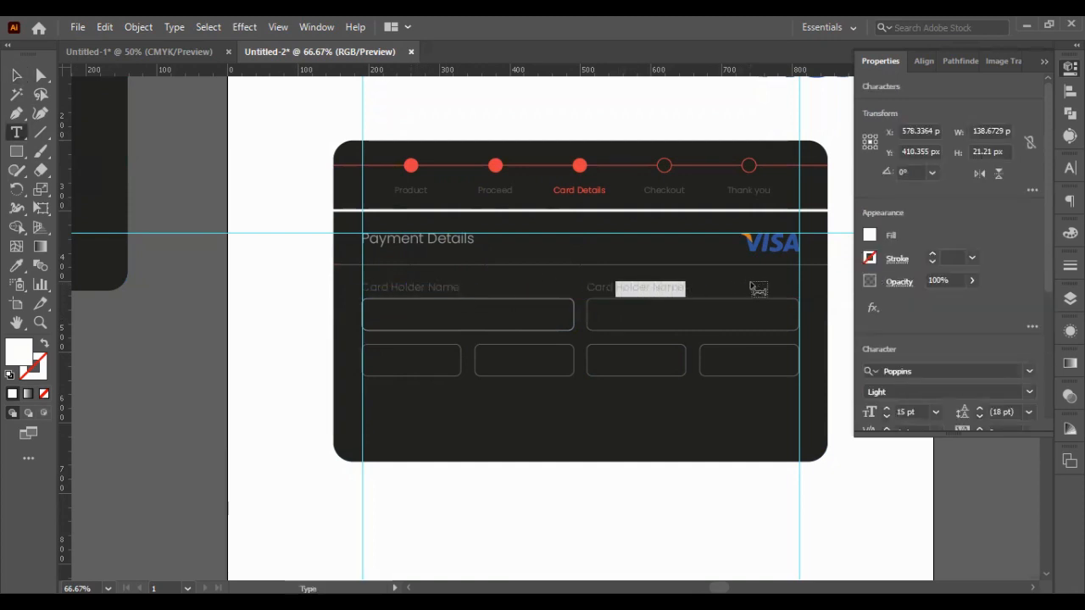
text(Number)
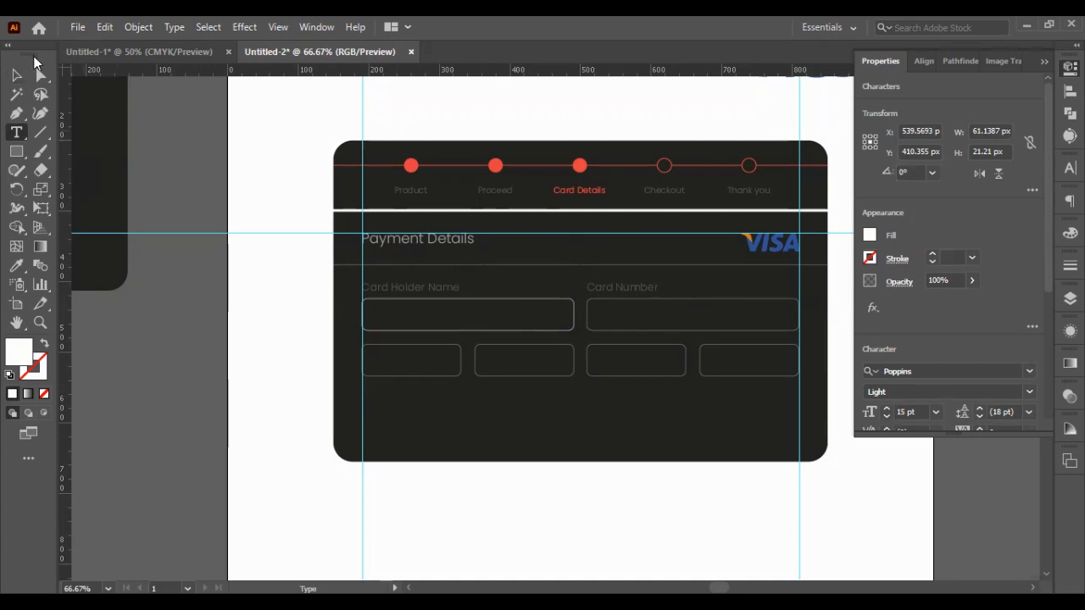
key(Escape)
- Move the lower row of four input fields down 20 px
drag(777, 506, 407, 370)
key(shift+Down)
key(shift+Down)
- Copy the Card Holder Name and Card Number labels together into the gap above the lower row of fields
click(385, 283)
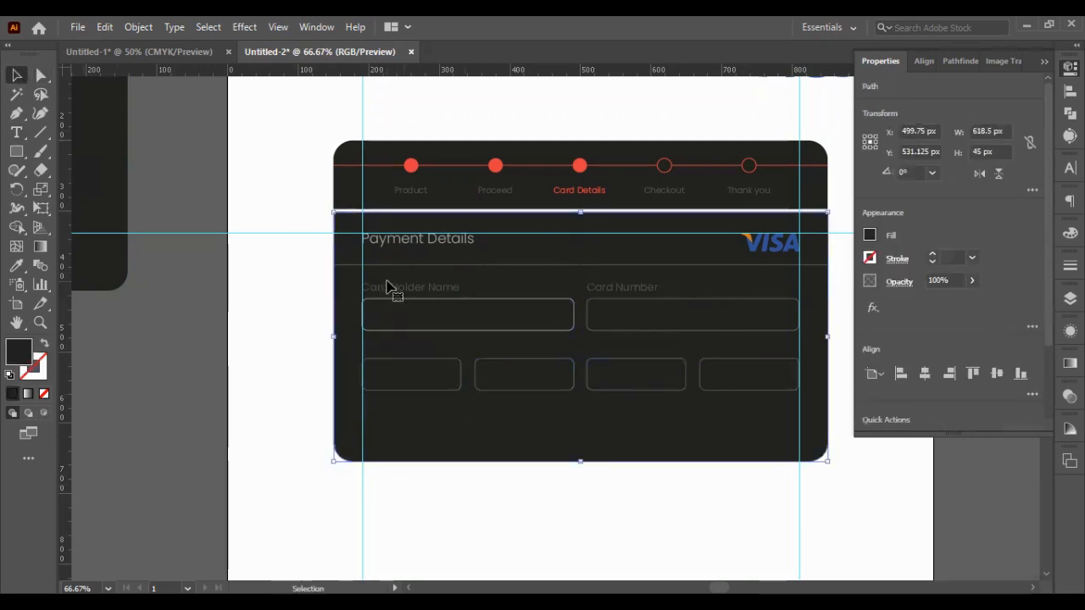
click(394, 288)
shift+click(616, 291)
drag(616, 291, 629, 349)
click(563, 464)
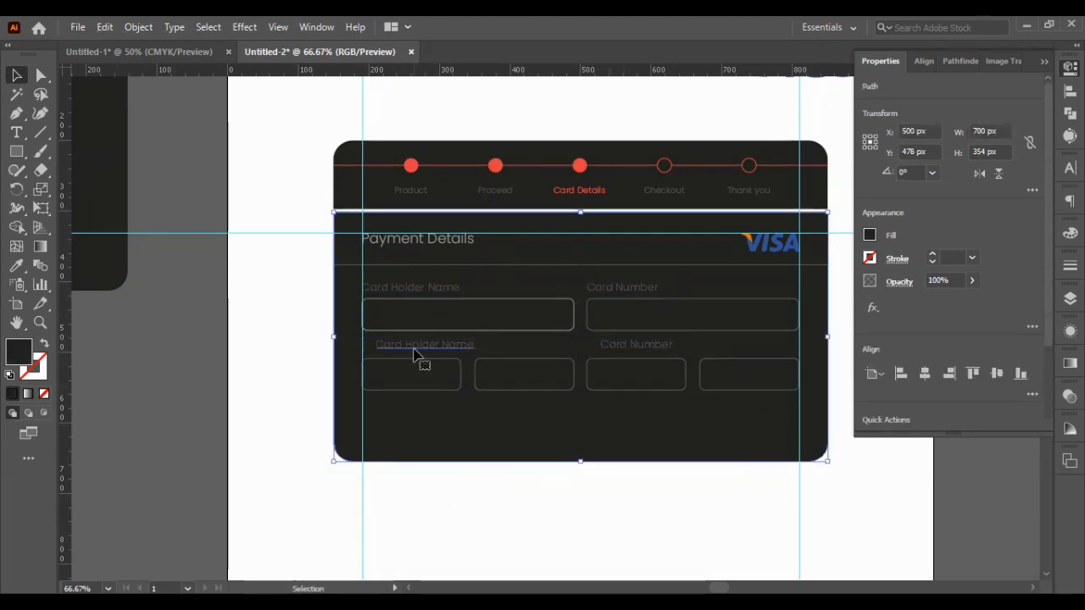
- Replace the text of the copied Card Holder Name label above the lower row with "Expiry Date"
double_click(413, 347)
key(ctrl+a)
click(414, 347)
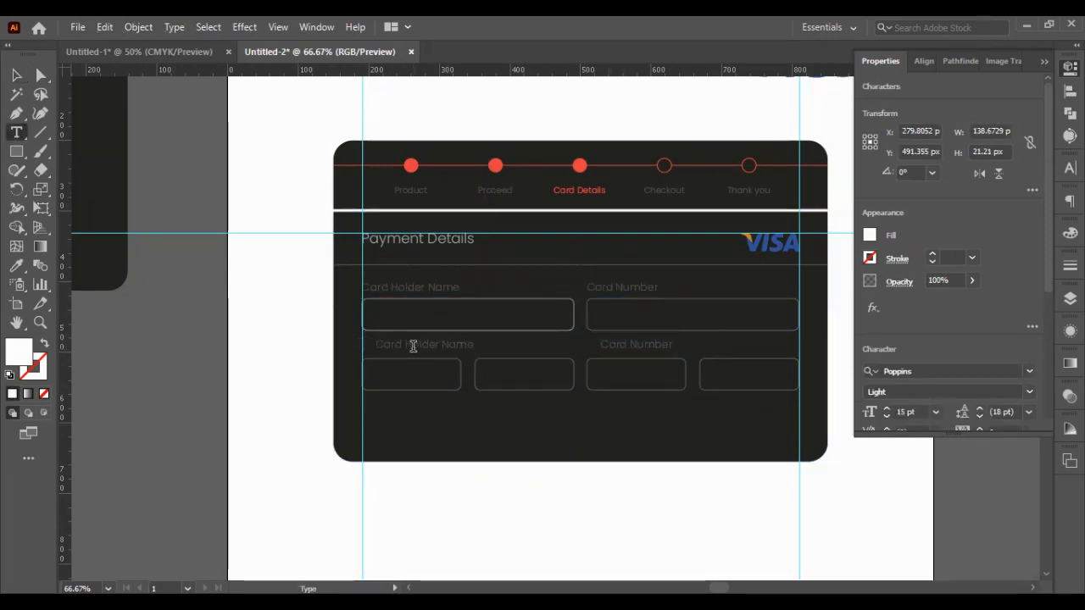
triple_click(413, 345)
text(Exp)
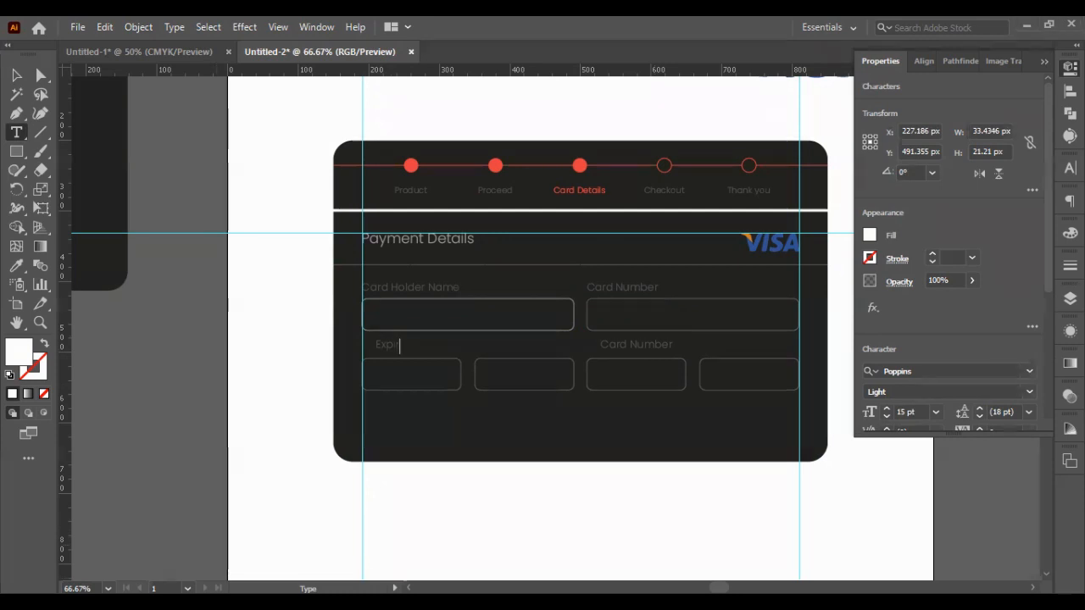
text(ry Date)
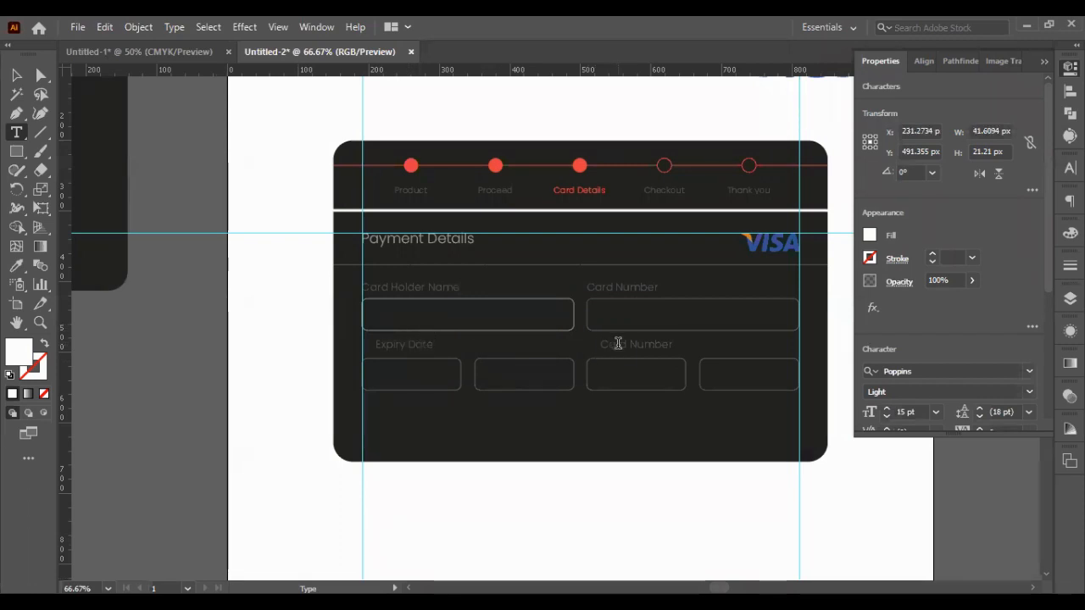
- Replace the text of the copied Card Number label above the lower row with "CVV"
triple_click(617, 342)
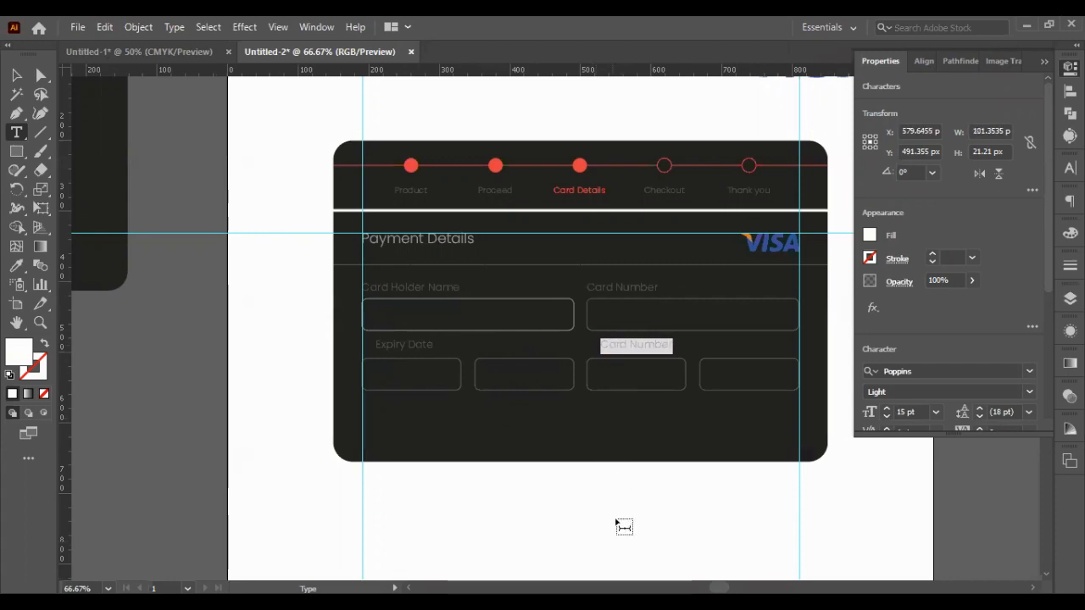
text(C)
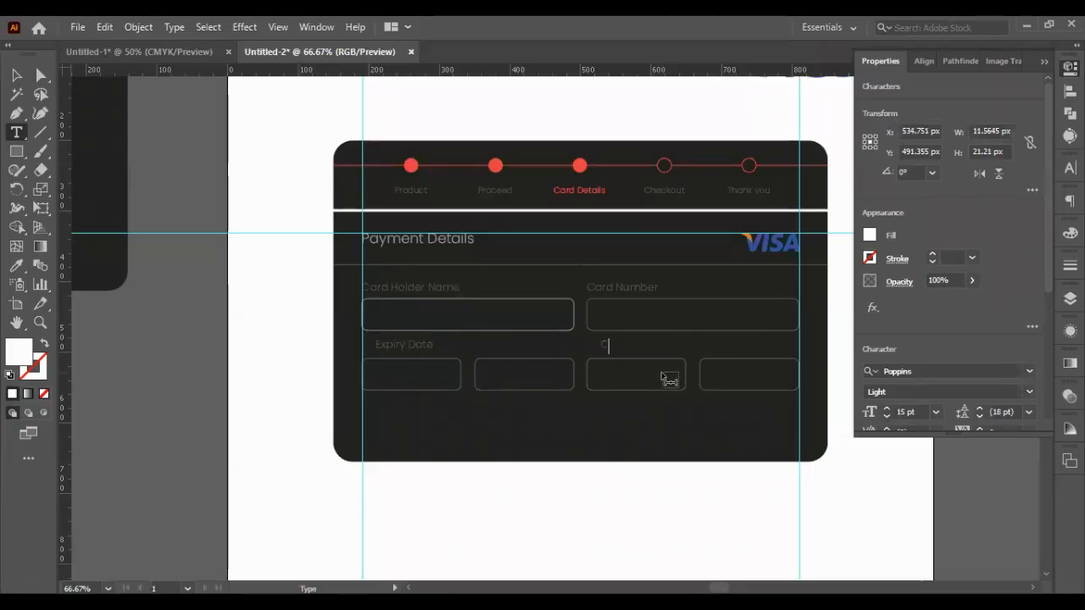
text(VV)
key(Escape)
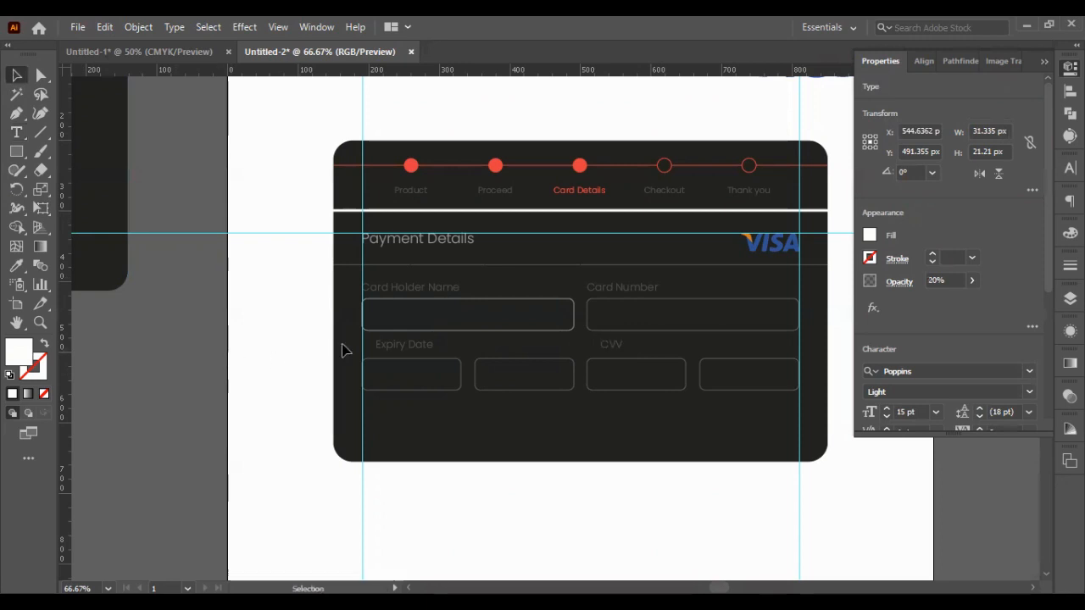
- Move the CVV label above the rightmost lower field and shift the Expiry Date label left 20 px to its field's left edge
click(343, 350)
drag(610, 347, 706, 349)
click(717, 527)
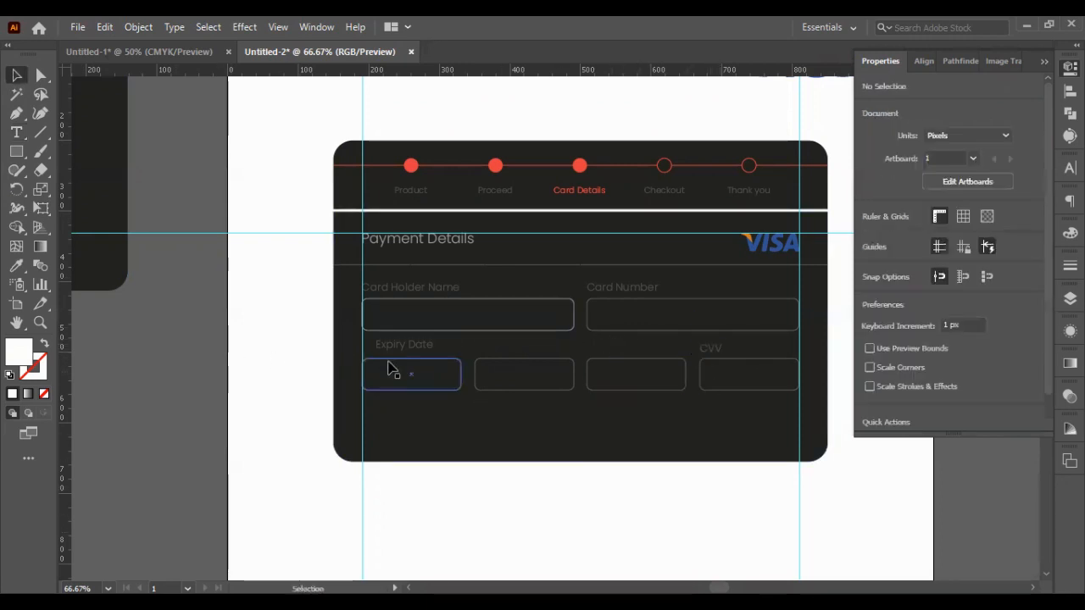
click(395, 347)
key(shift+Left)
key(shift+Left)
click(327, 411)
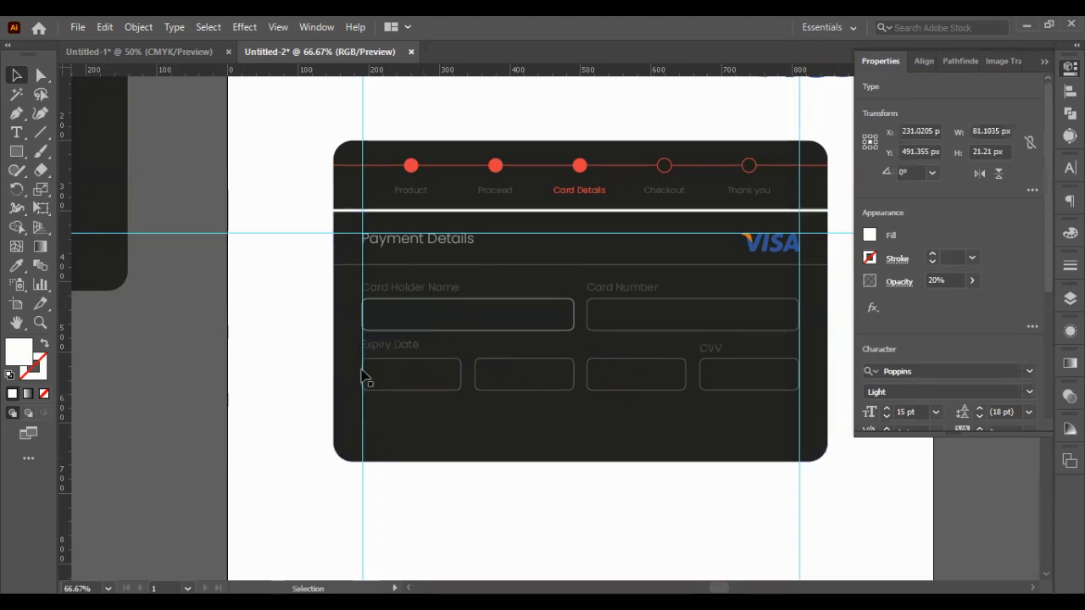
- Reposition all form labels and input fields together below the divider line, at Y 479 px
drag(768, 499, 343, 298)
key(shift+Up)
key(shift+Up)
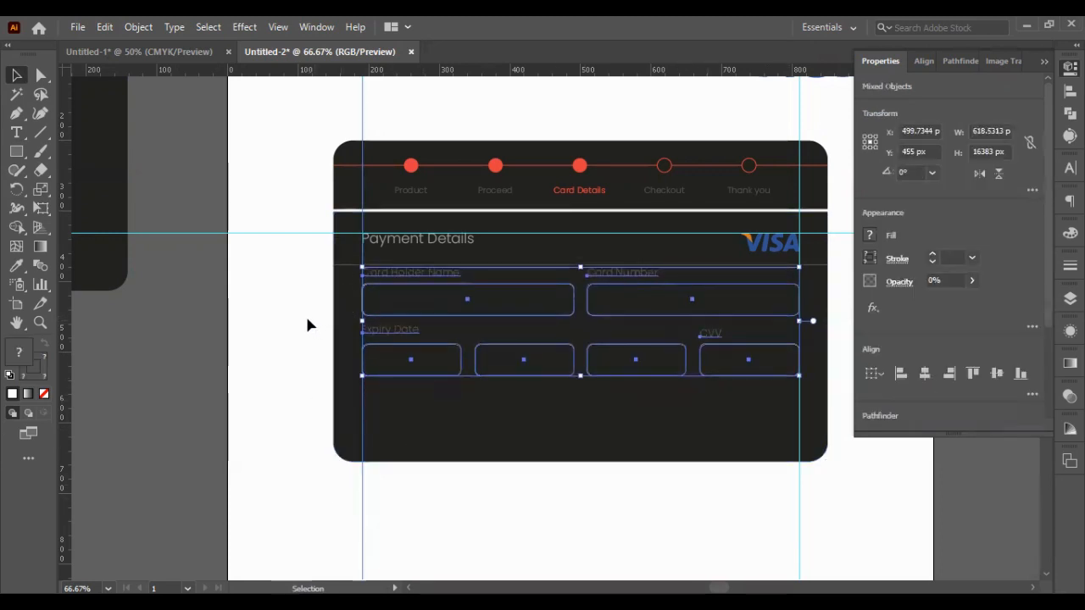
key(Up)
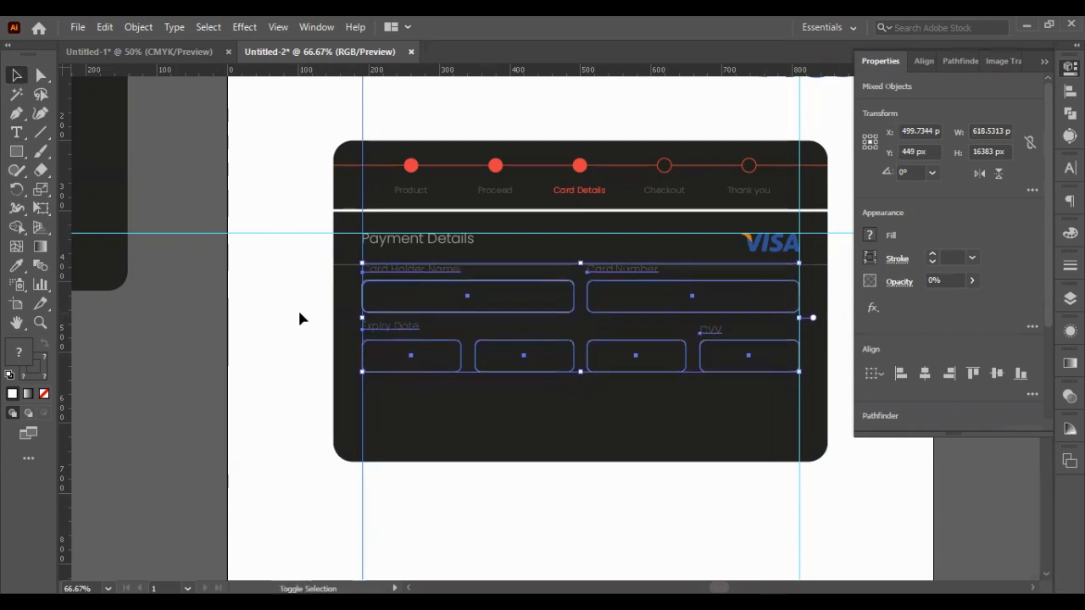
key(shift+Down)
key(shift+Down)
key(shift+Down)
click(307, 312)
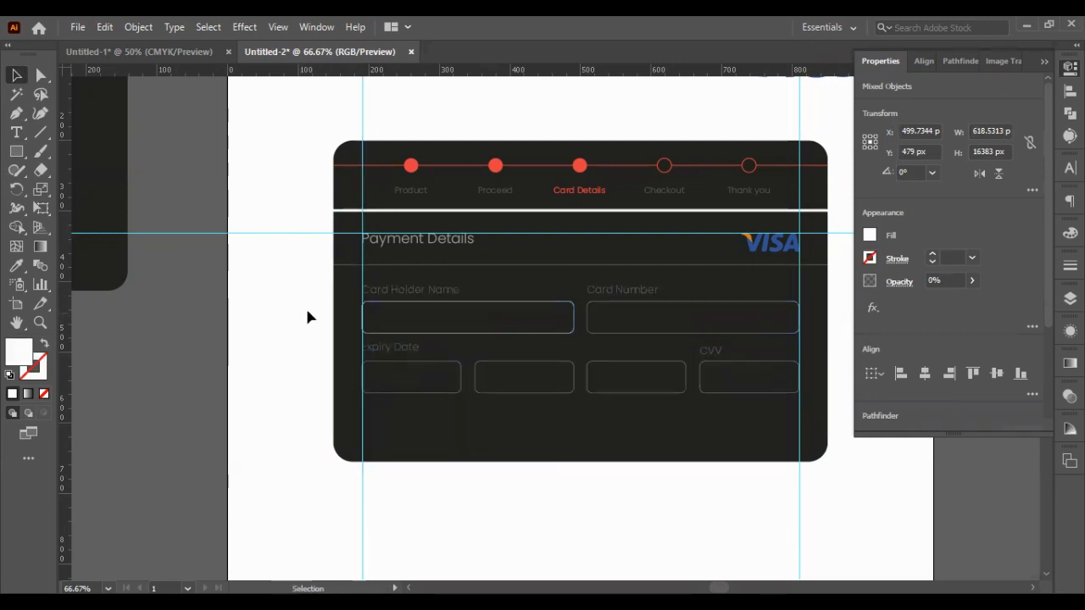
- Reposition both rows of fields with the Expiry Date and CVV labels to Y 478 px, leaving the upper labels in place
drag(307, 311, 756, 391)
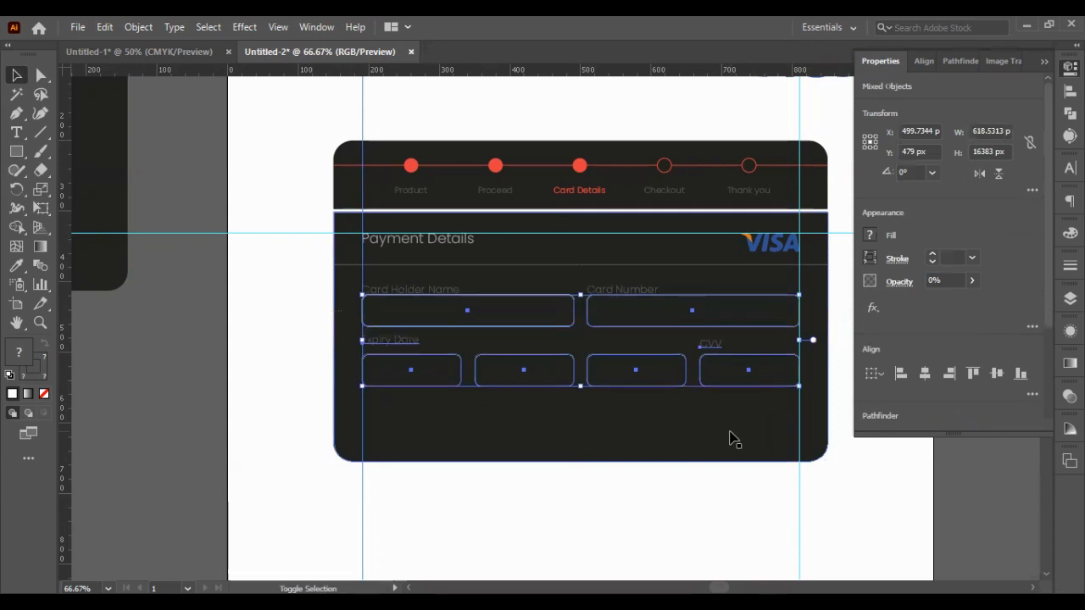
key(shift+Down)
key(shift+Down)
key(shift+Down)
key(shift+Down)
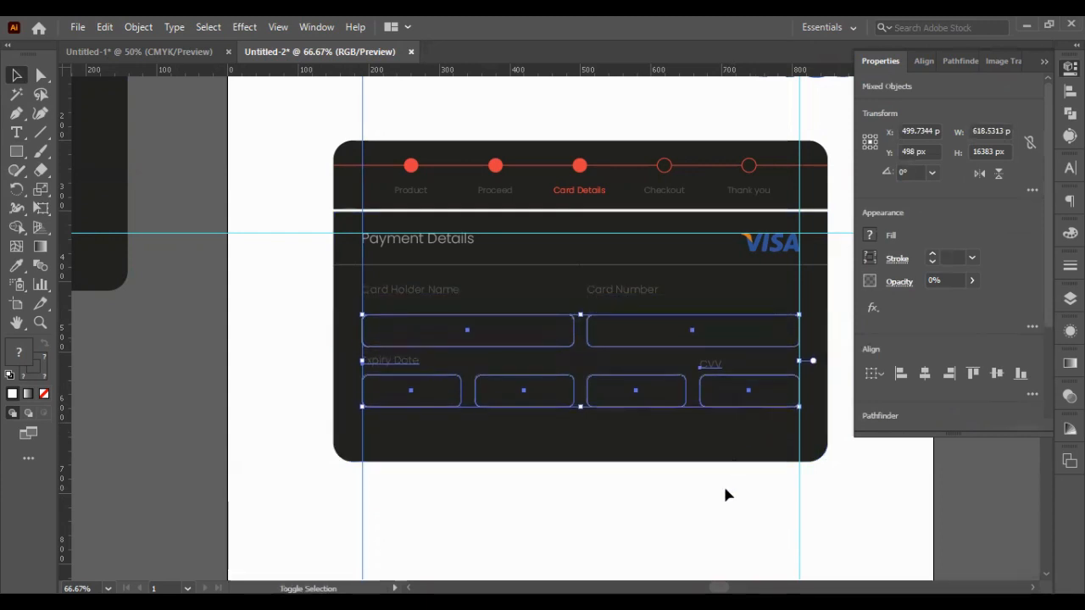
key(shift+Up)
key(shift+Up)
click(721, 484)
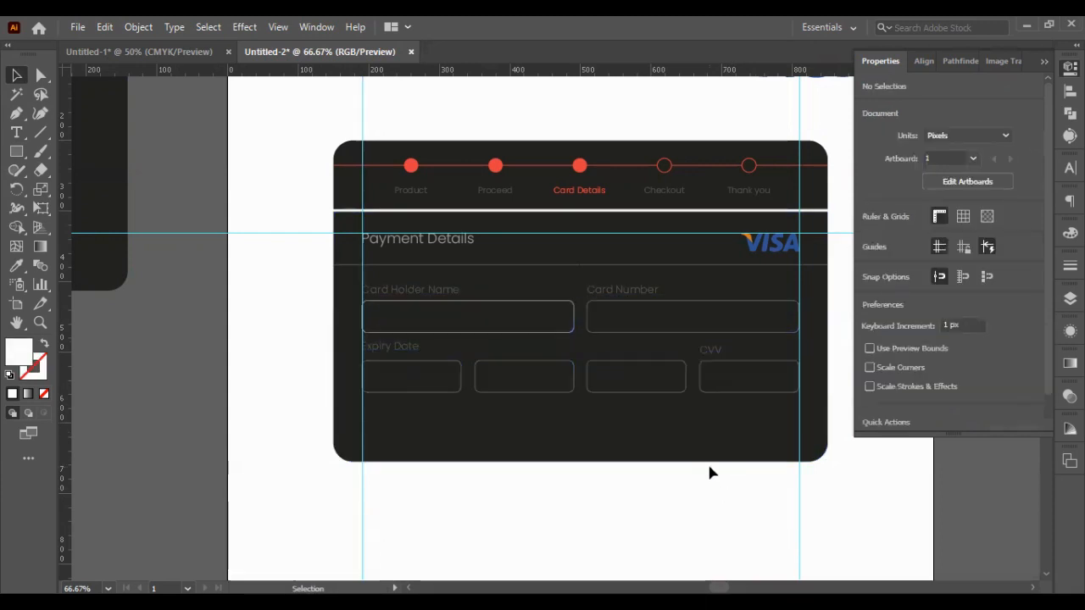
- Move both rows of fields and the Expiry Date and CVV labels down 5 px from the upper labels
drag(310, 312, 766, 427)
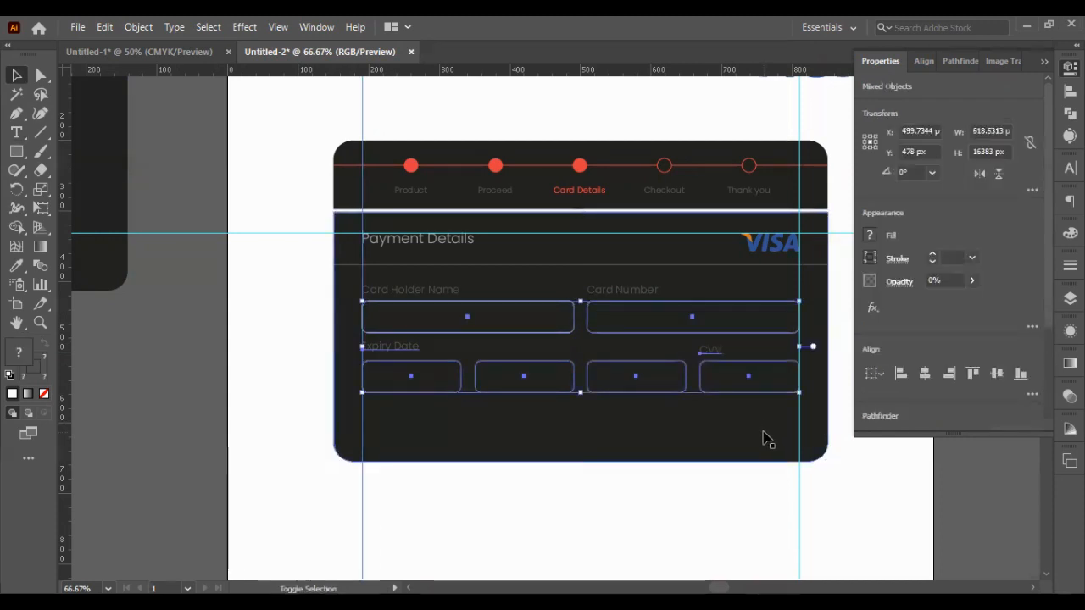
key(Down)
key(Down)
key(Down)
key(Down)
key(Down)
click(710, 513)
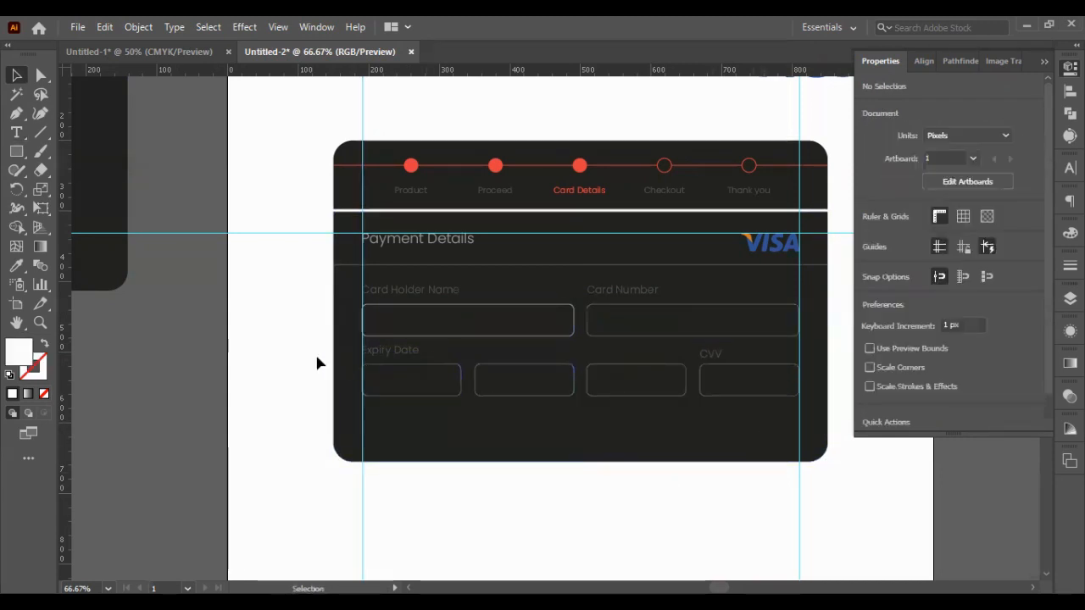
- Adjust the vertical position of the lower row of fields and its labels, placing them about 2 px lower
drag(294, 348, 773, 423)
key(shift+Up)
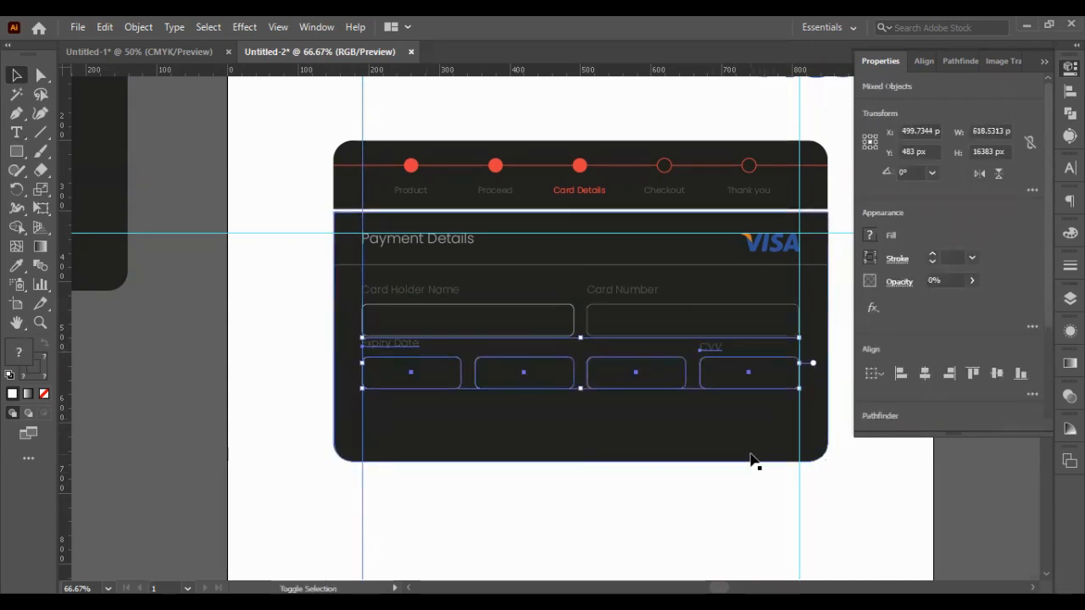
key(Up)
key(Up)
key(Up)
key(Up)
key(Up)
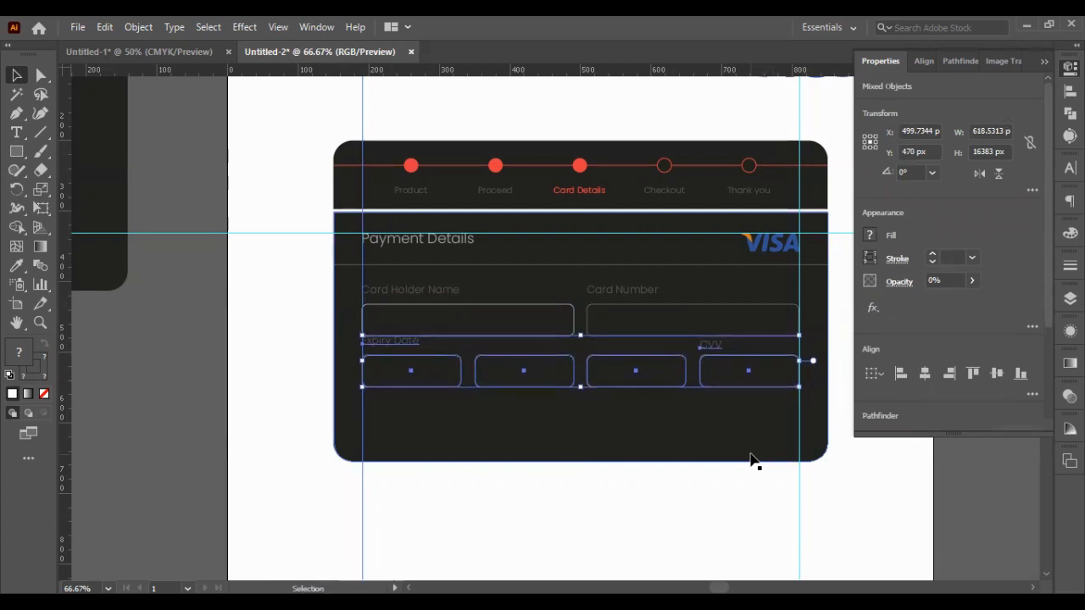
key(shift+Down)
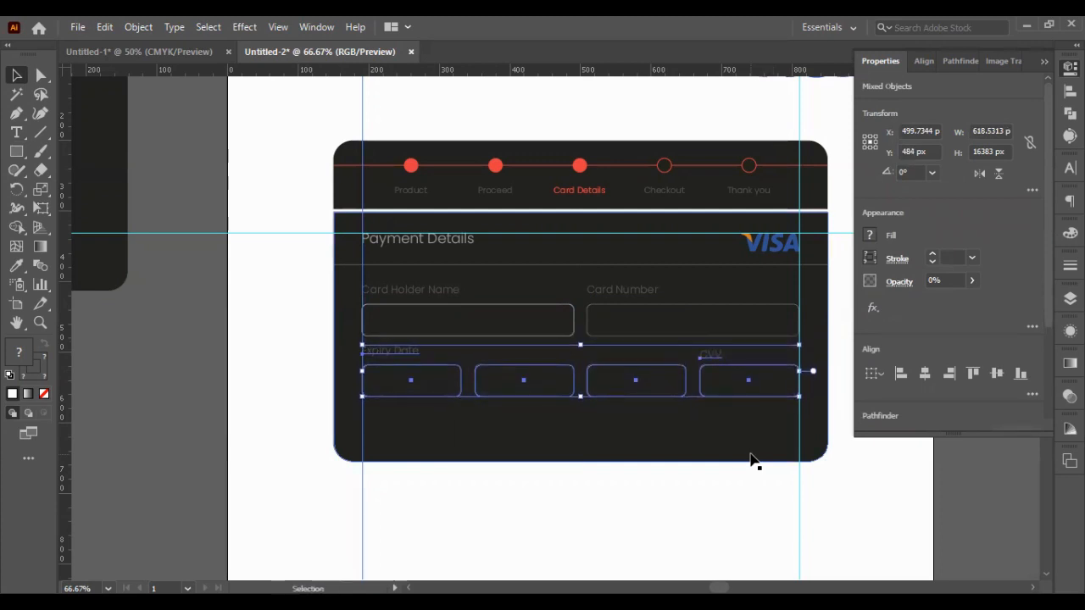
click(729, 471)
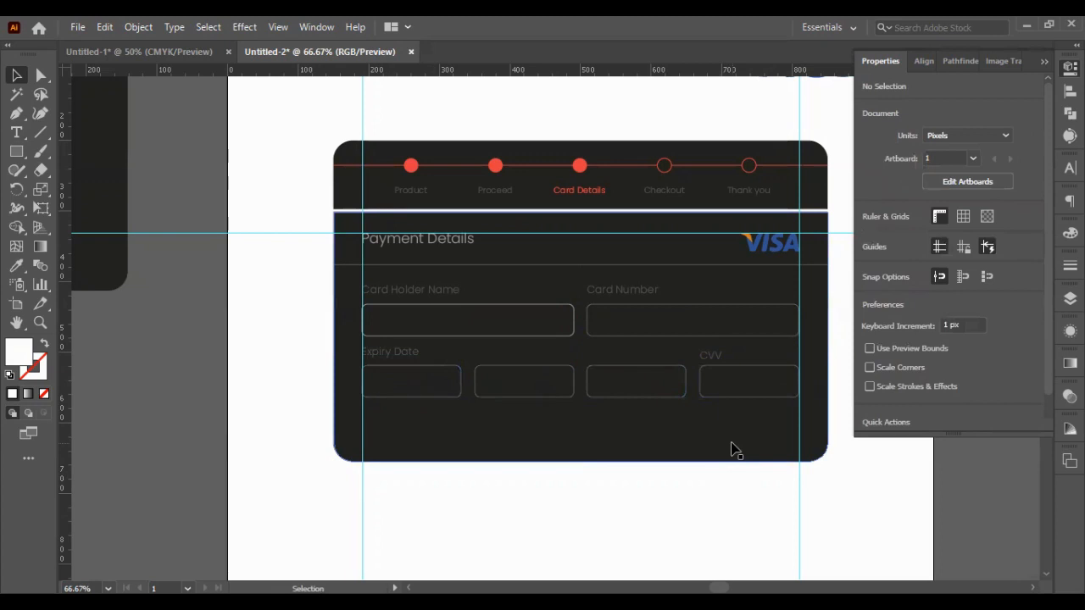
- Move the lower row of fields with the Expiry Date and CVV labels down about 15 px to widen the row gap
drag(311, 353, 746, 432)
key(Down)
key(Down)
key(shift+Down)
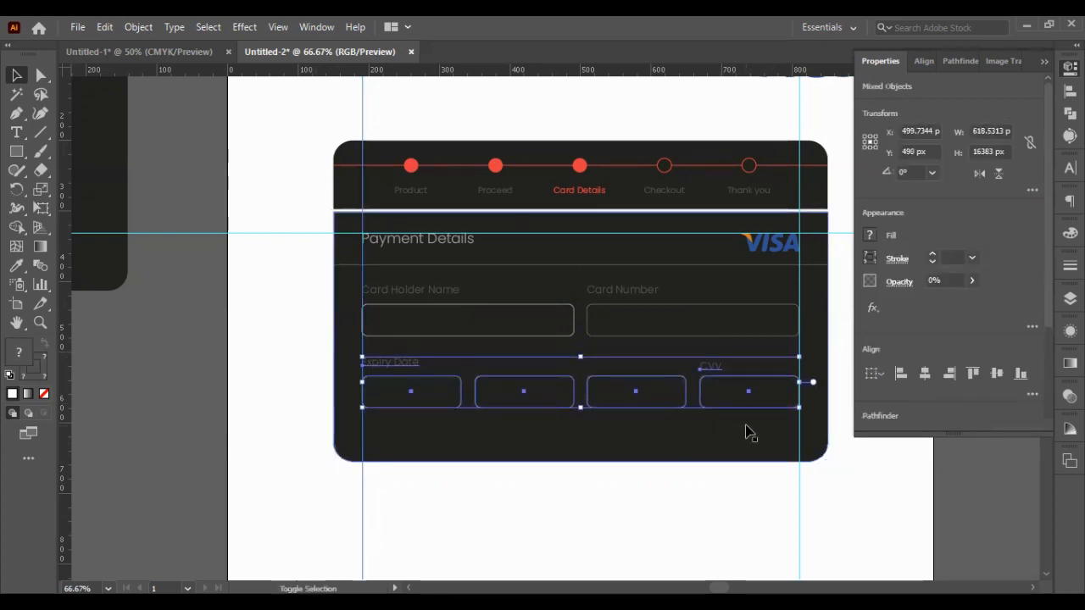
click(743, 499)
- Move only the four lower fields up 10 px toward the Expiry Date and CVV labels
drag(288, 384, 760, 428)
key(shift+Up)
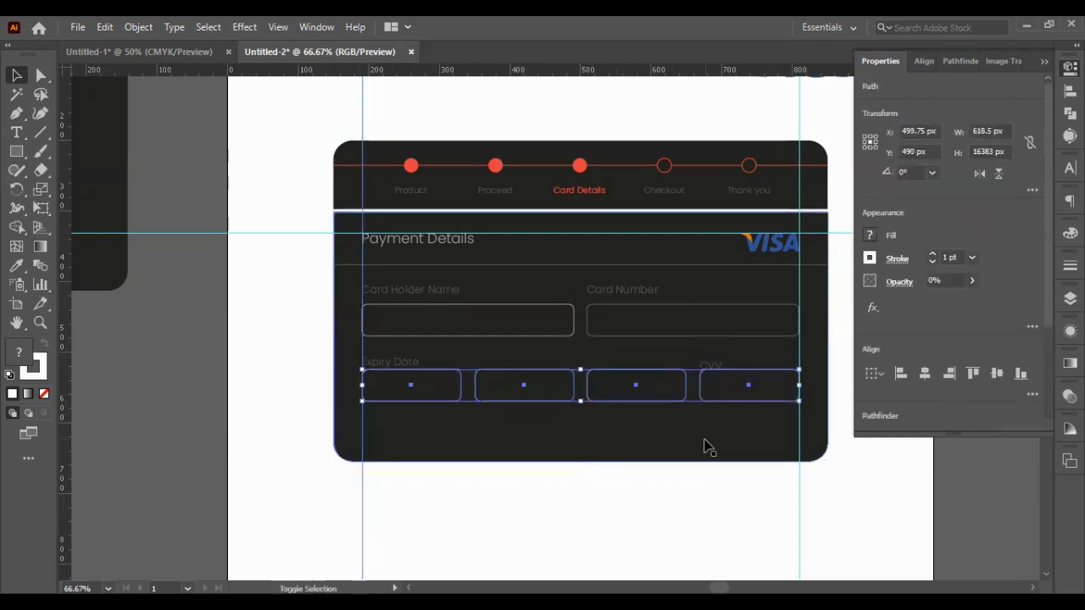
- Nudge the four input boxes in the lower row down to sit clear below the Expiry Date and CVV labels
key(Up)
key(Up)
key(Up)
key(Up)
key(Down)
key(Down)
key(Down)
key(Down)
key(Down)
key(Down)
key(Down)
key(Down)
key(Down)
key(Down)
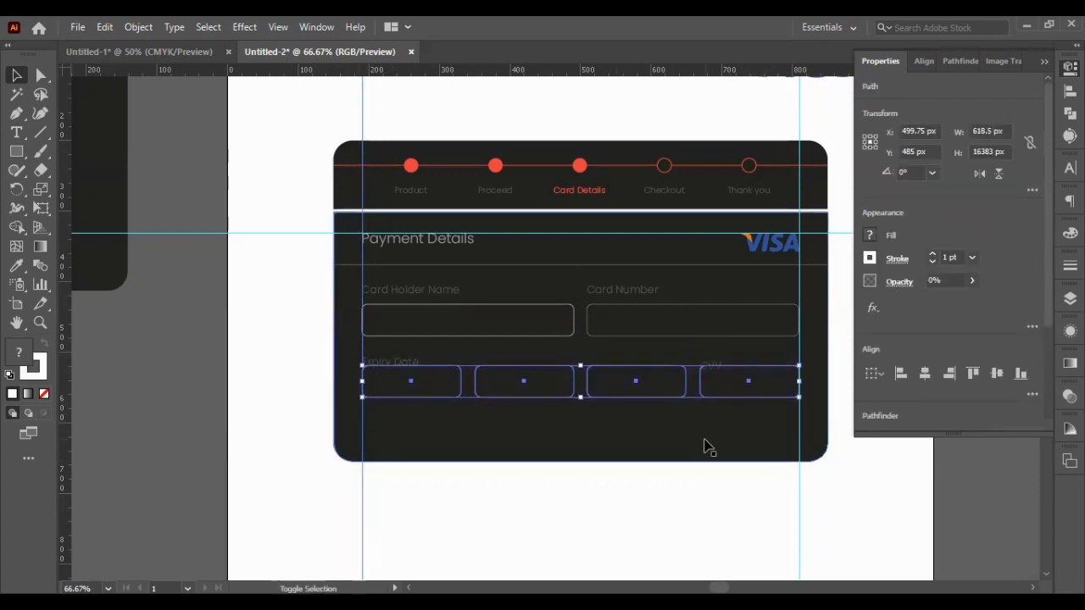
click(723, 488)
- Align the Expiry Date and CVV labels along their top edges
click(418, 366)
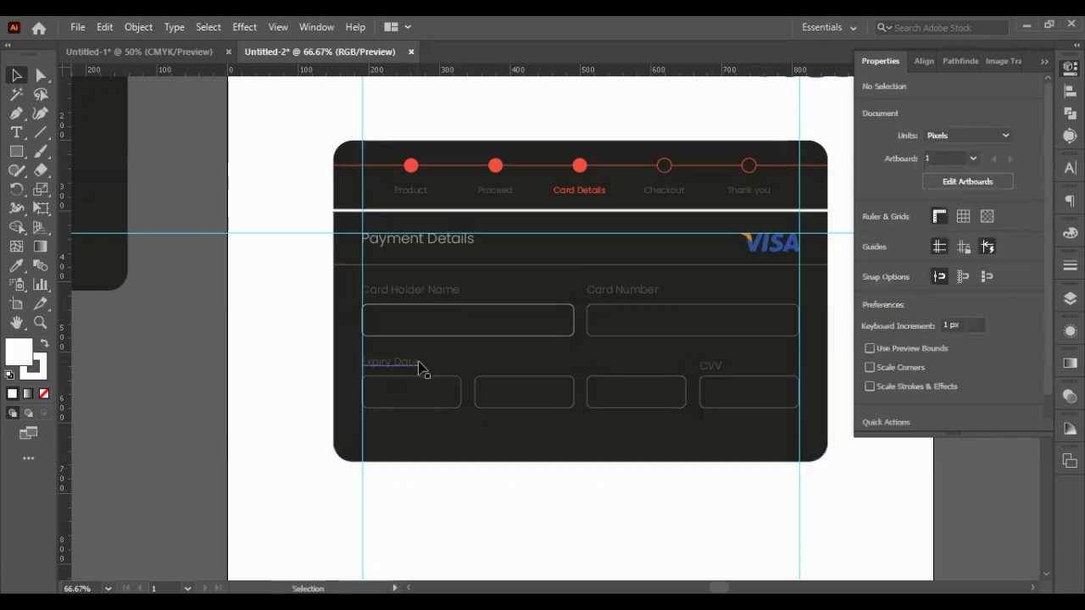
shift+click(707, 366)
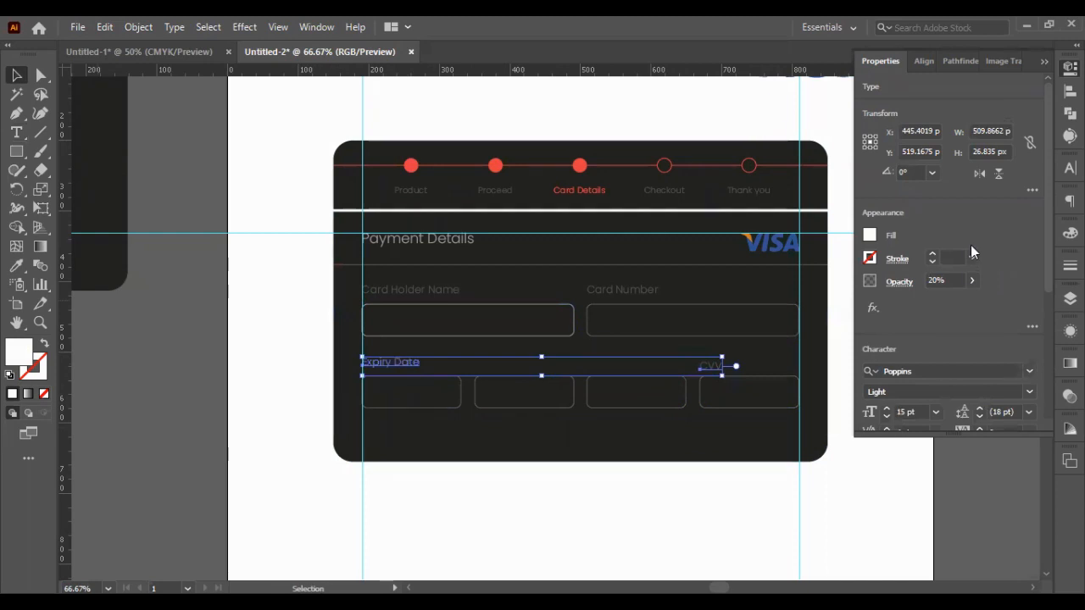
scroll(1005, 209, down, 5)
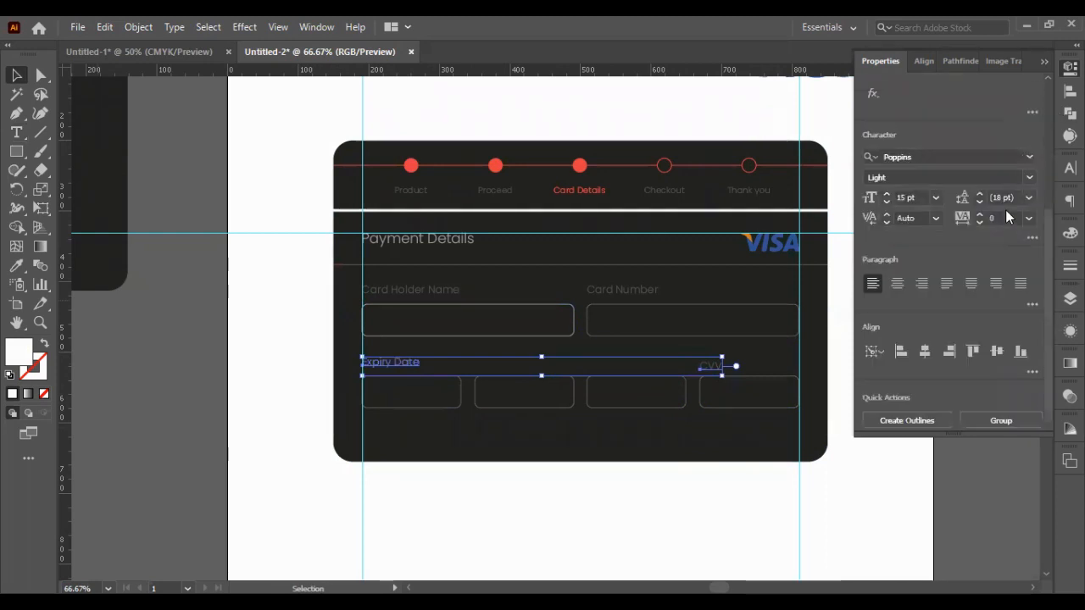
click(973, 352)
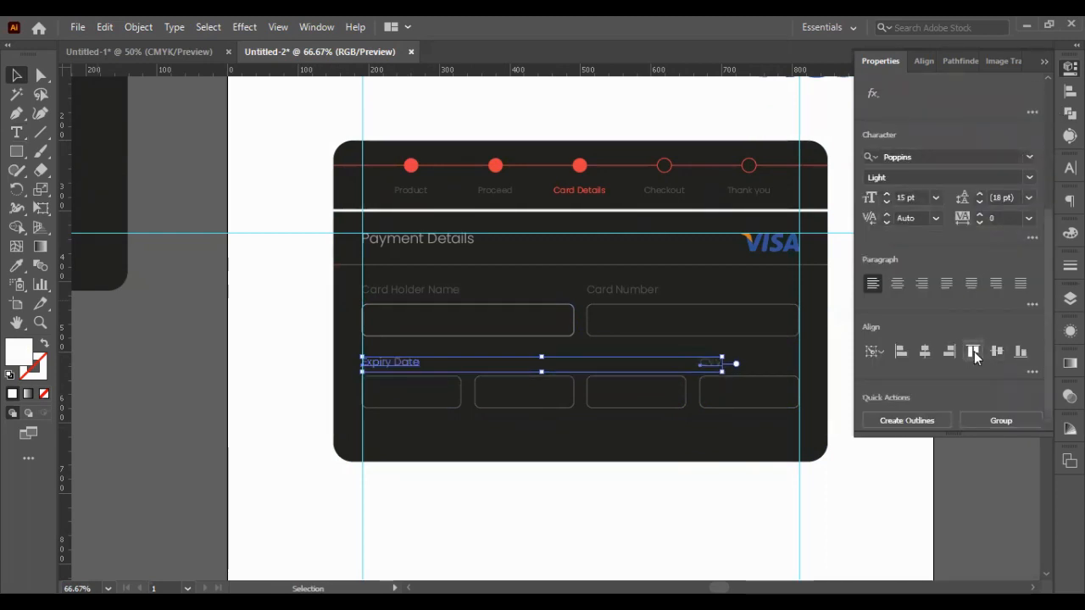
click(679, 496)
- Align the Card Holder Name and Card Number labels along their top edges
click(411, 290)
shift+click(619, 290)
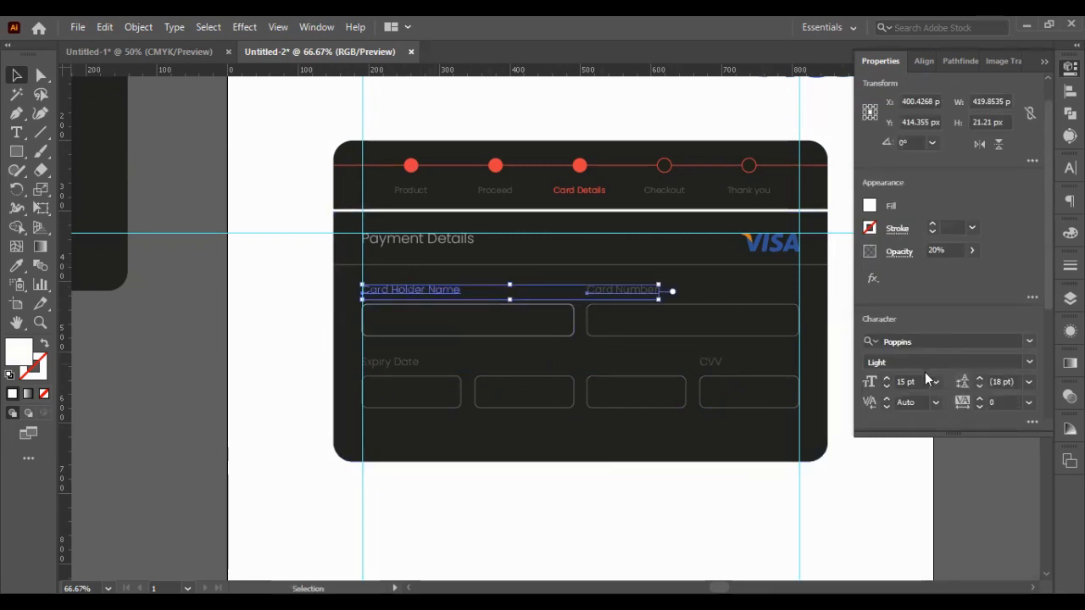
scroll(954, 350, down, 4)
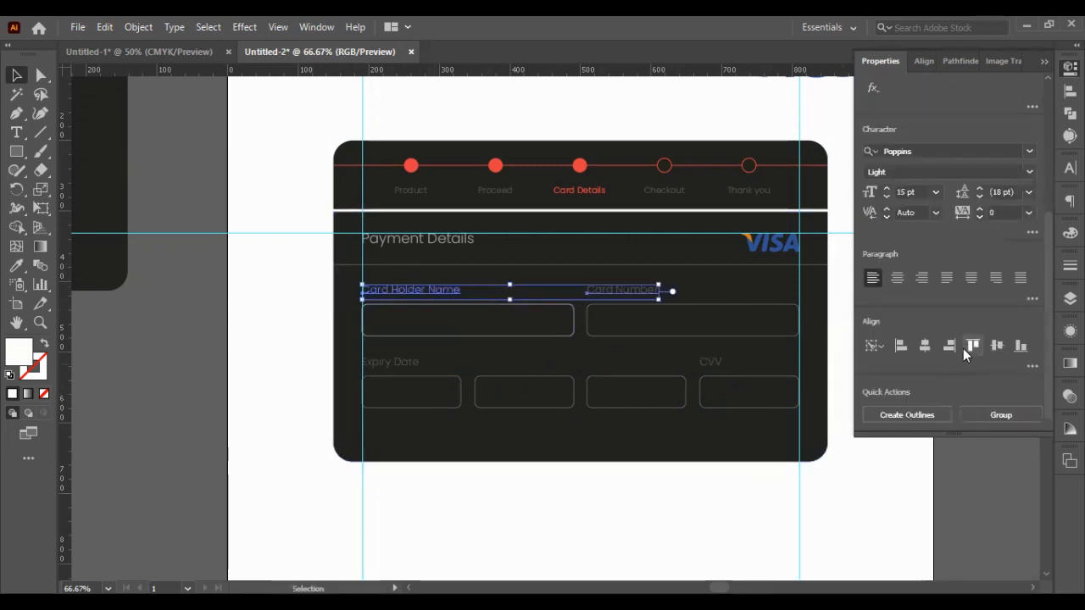
click(292, 124)
- Align the five progress step labels, from Product to Thank you, along their top edges
drag(303, 187, 780, 200)
shift+click(551, 198)
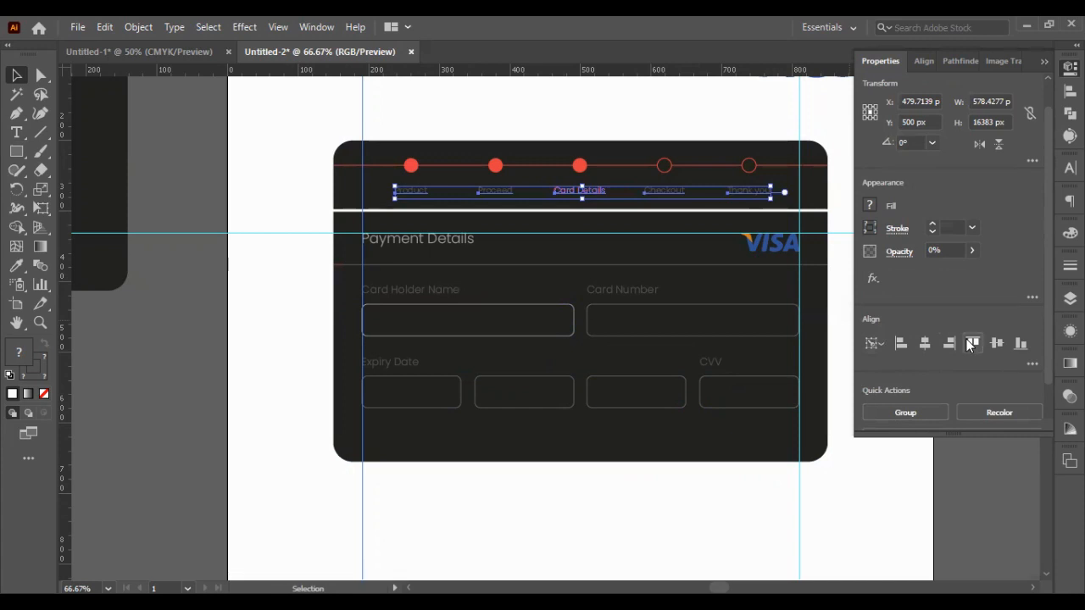
click(972, 343)
click(714, 500)
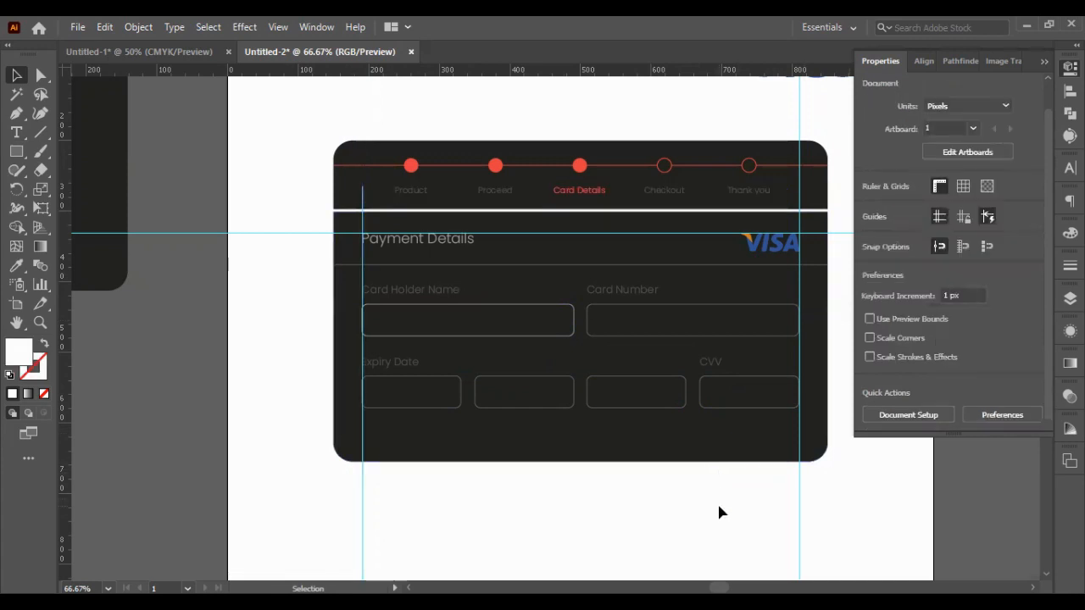
- Move the lower row of input boxes with its Expiry Date and CVV labels up about 10 px, and hide the guides
drag(301, 354, 771, 438)
click(685, 547)
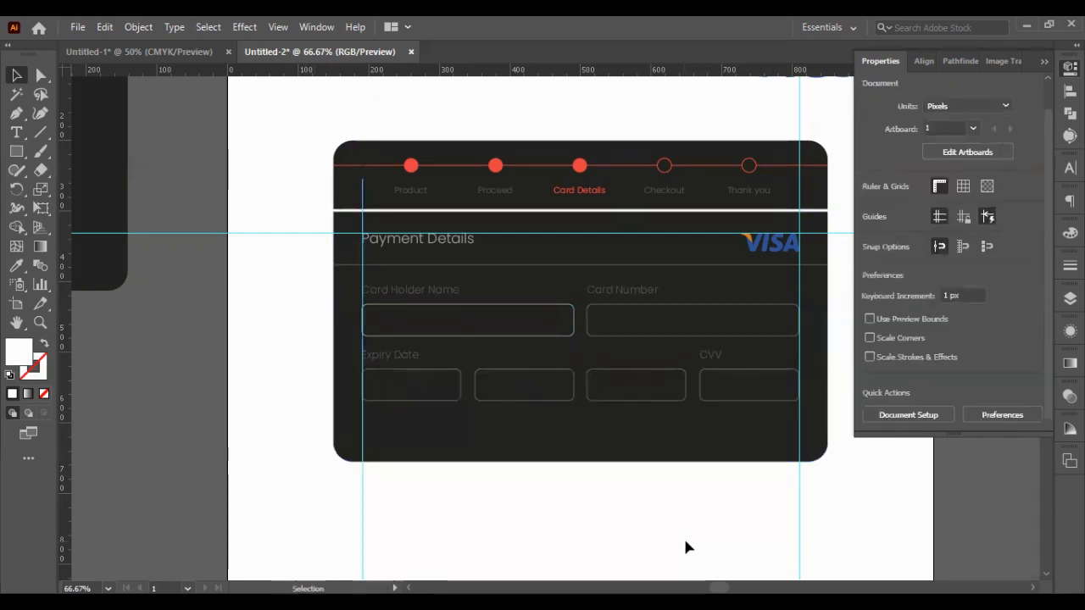
scroll(688, 542, down, 3)
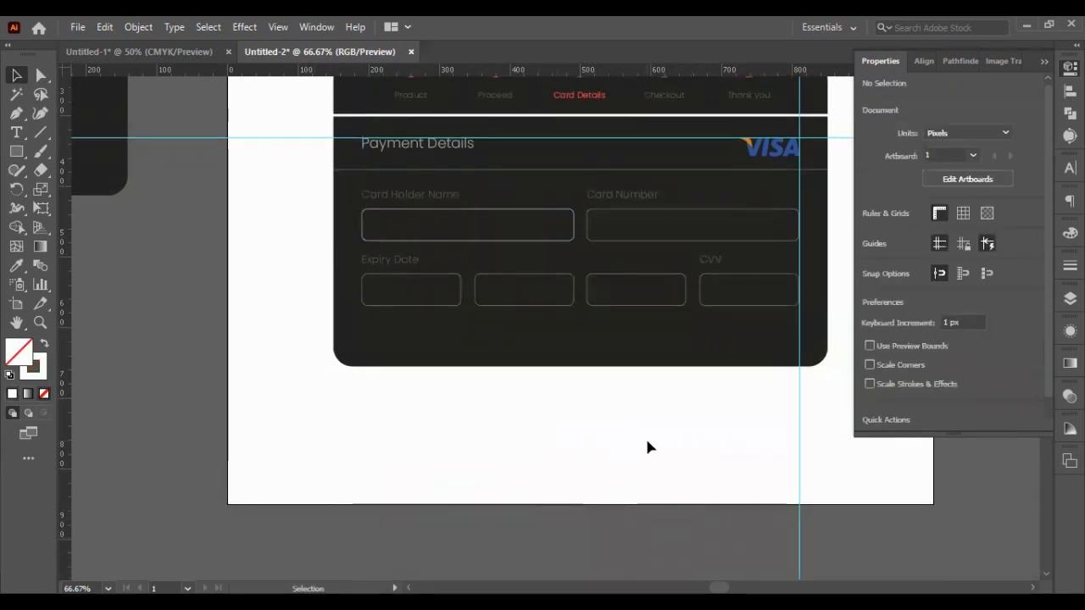
scroll(316, 269, up, 4)
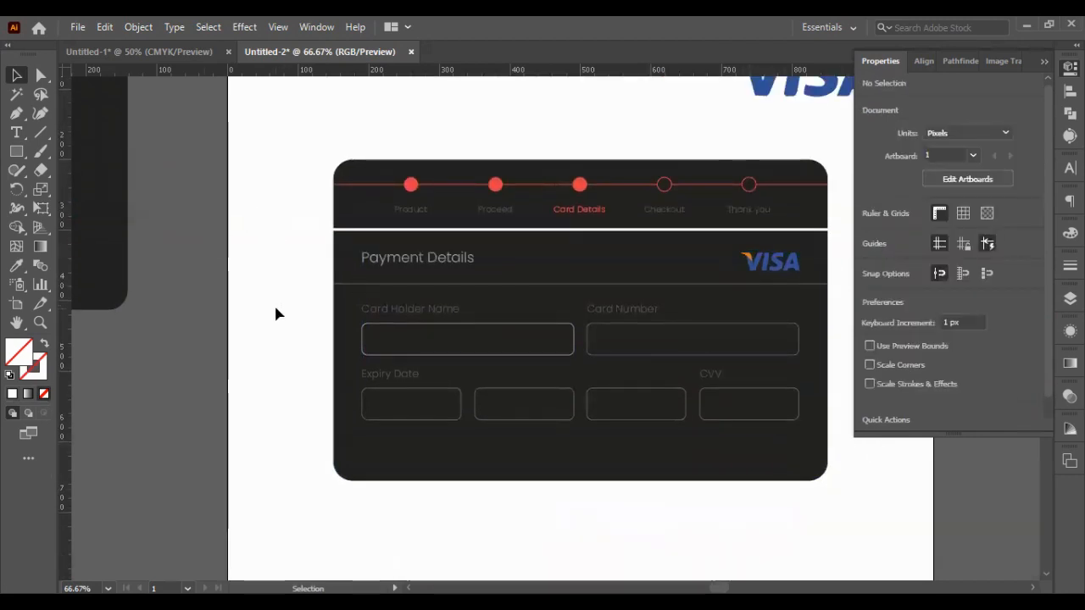
scroll(301, 288, right, 4)
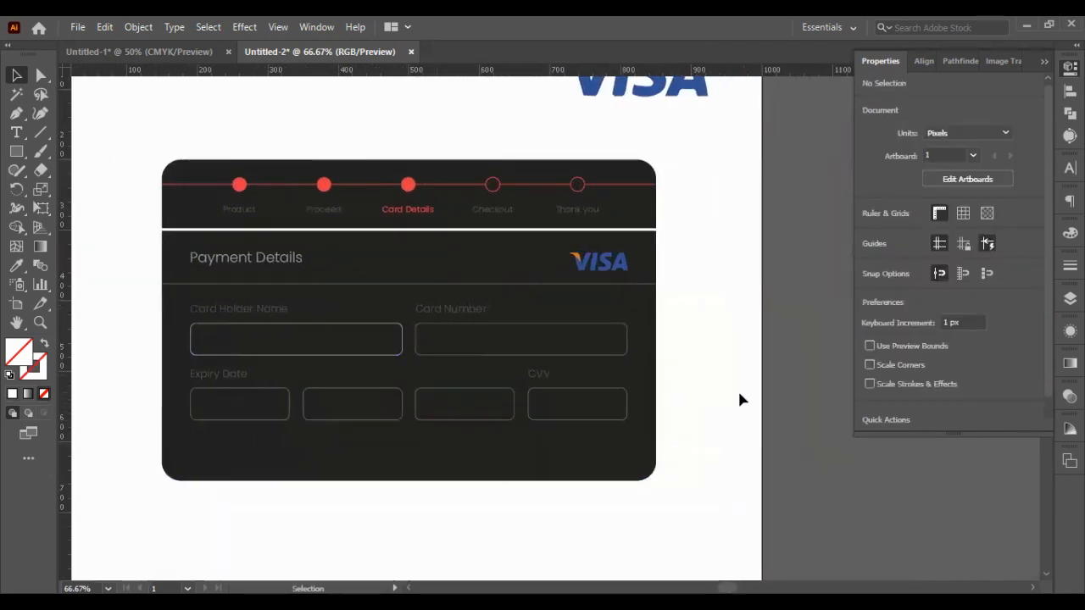
- Set the opacity of the Card Holder Name input box to 30%
key(v)
click(339, 339)
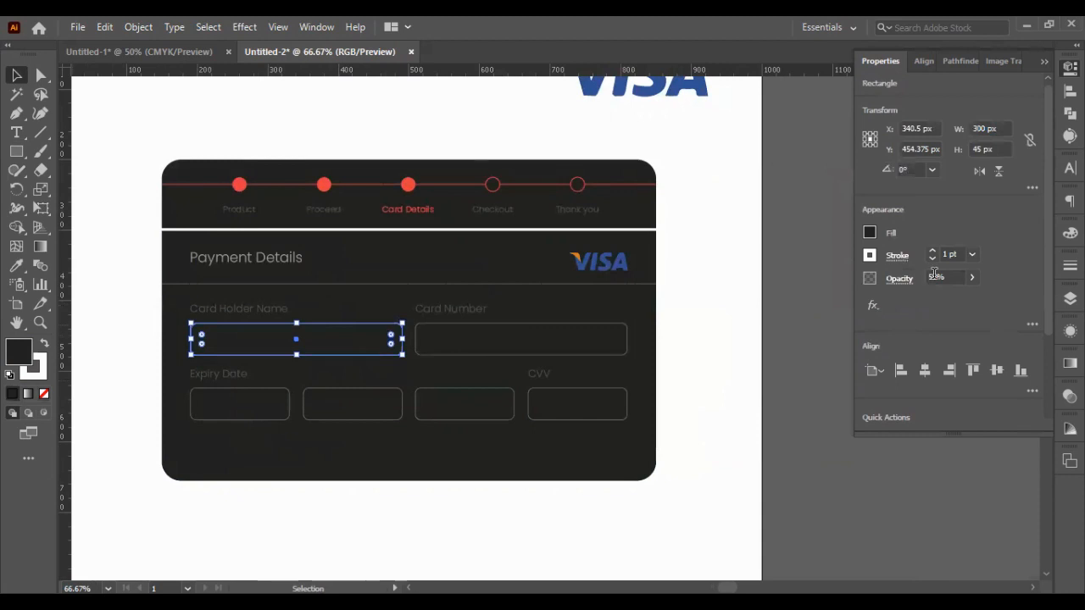
click(935, 277)
text(30)
key(Return)
click(683, 404)
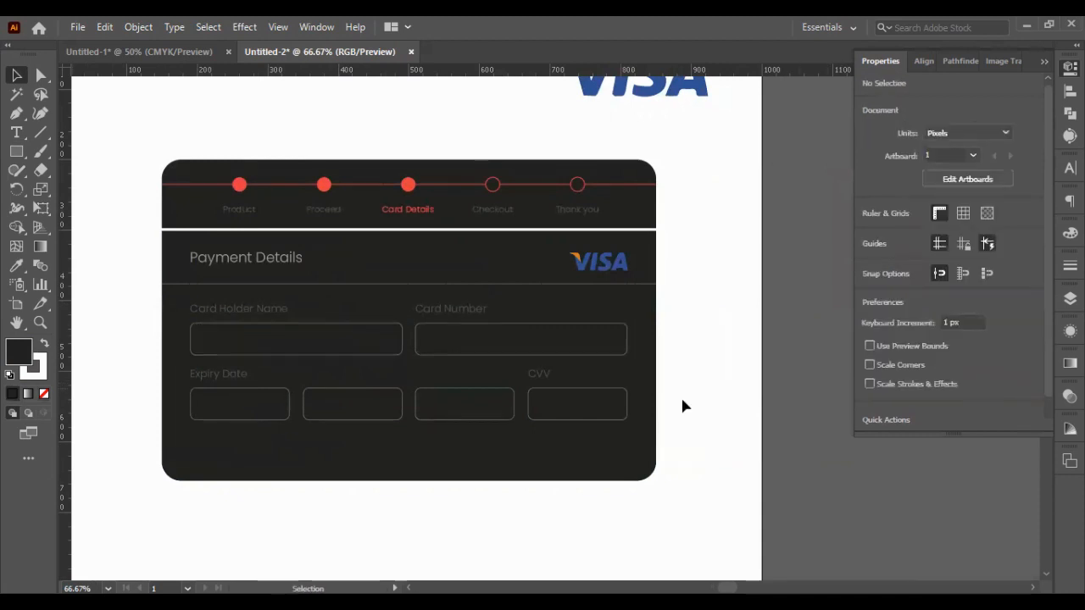
- Set the opacity of the CVV input box to 60%
click(603, 412)
click(933, 277)
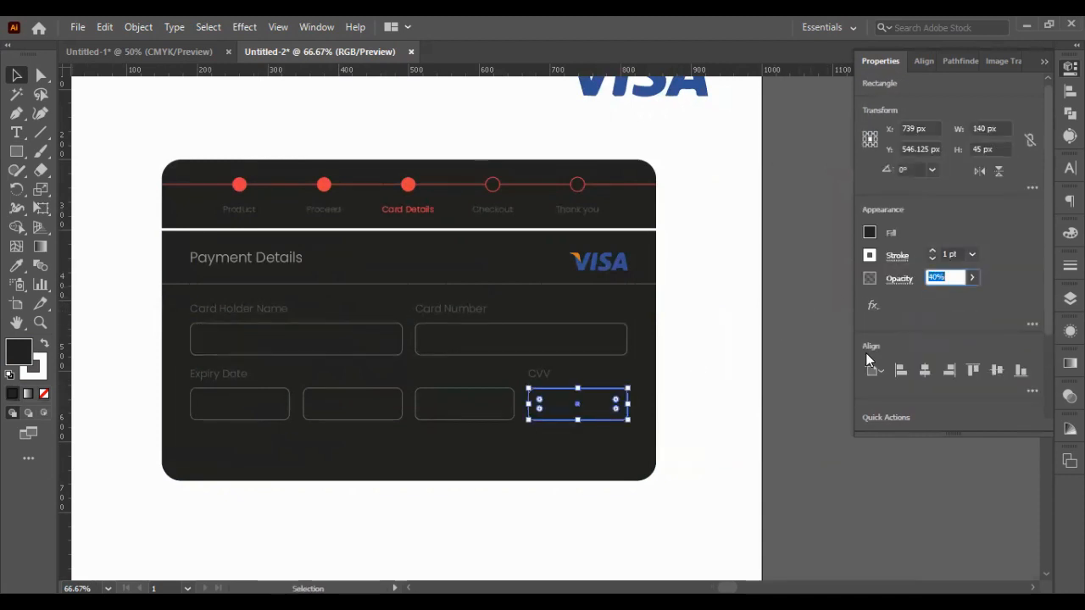
click(786, 365)
click(587, 422)
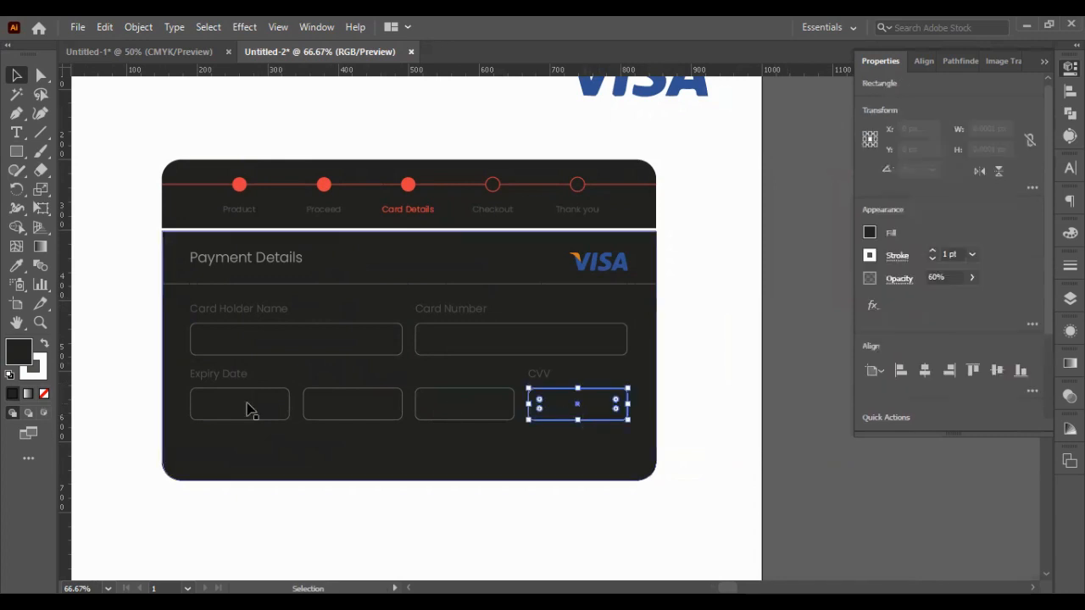
- Copy the hex code of the fill color from the red circle above Product
click(240, 184)
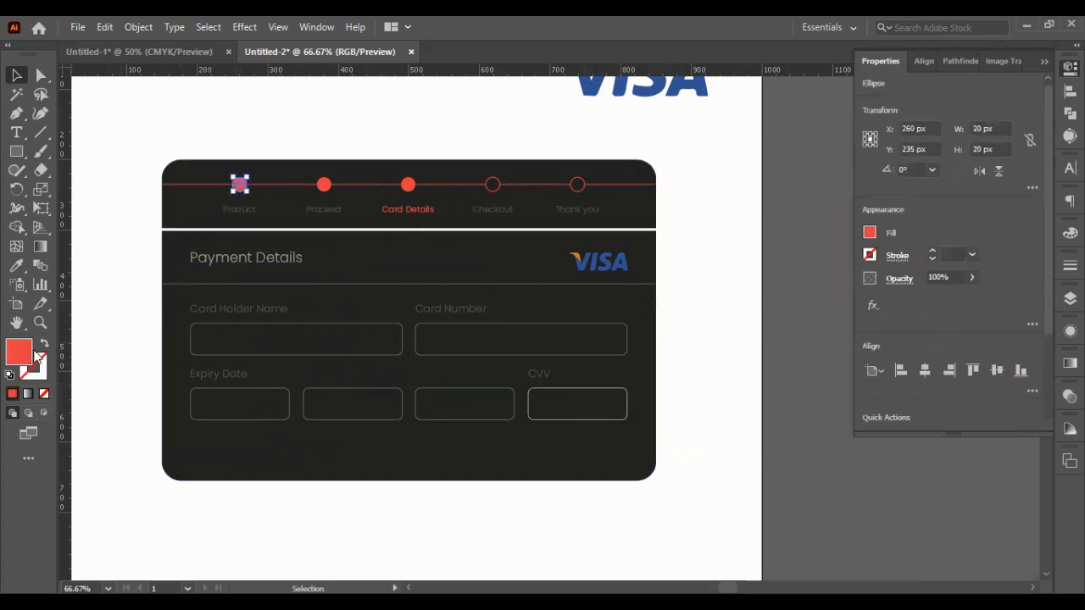
double_click(28, 354)
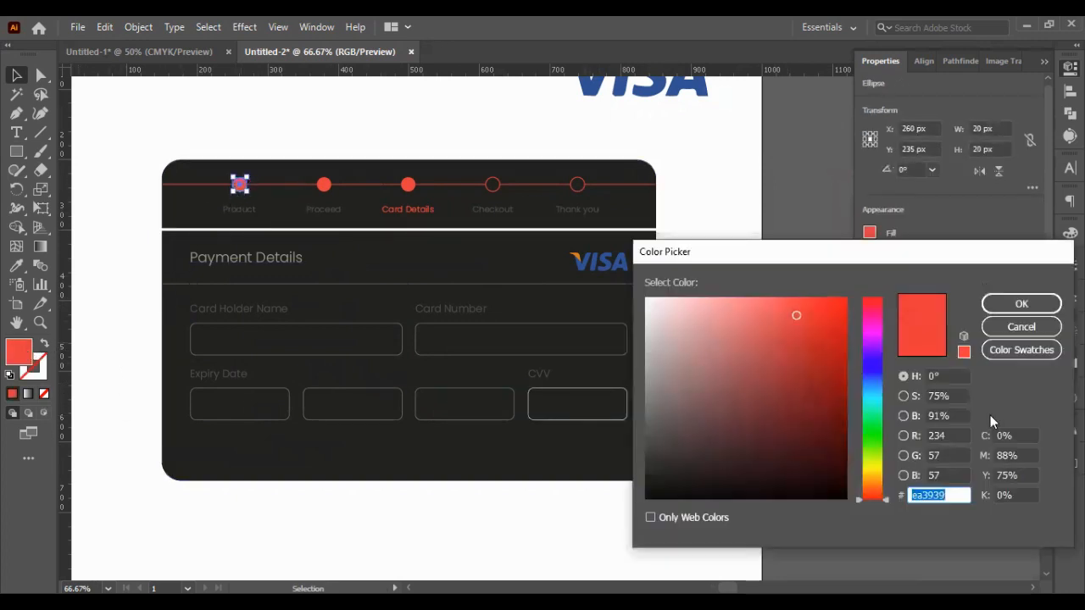
click(1021, 304)
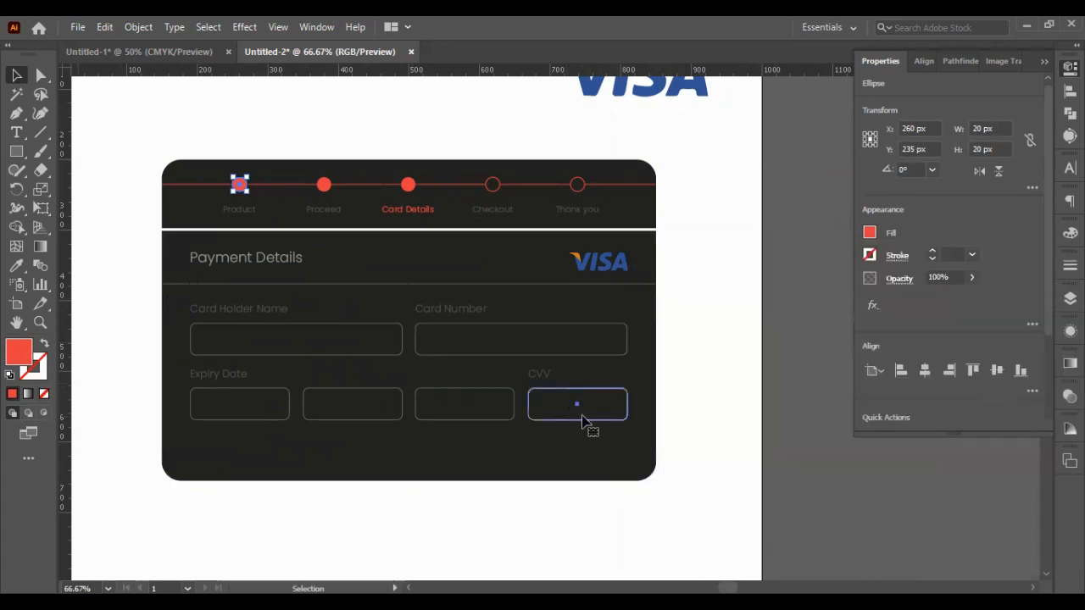
- Try the stroke color ea3939 on the CVV input box, and undo it
click(586, 424)
double_click(29, 380)
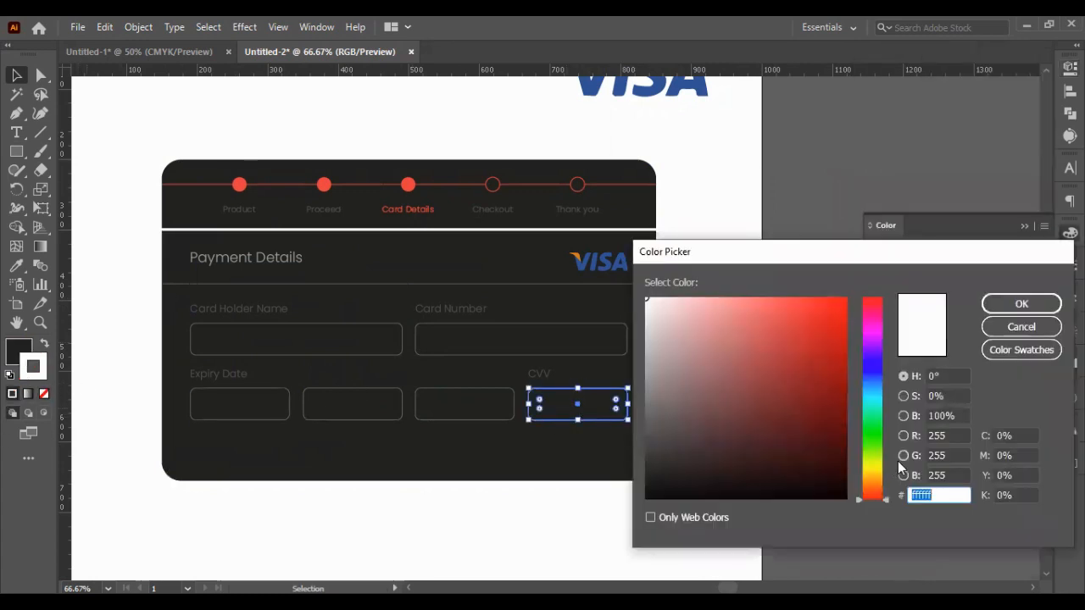
text(ea3939)
click(1002, 308)
click(719, 373)
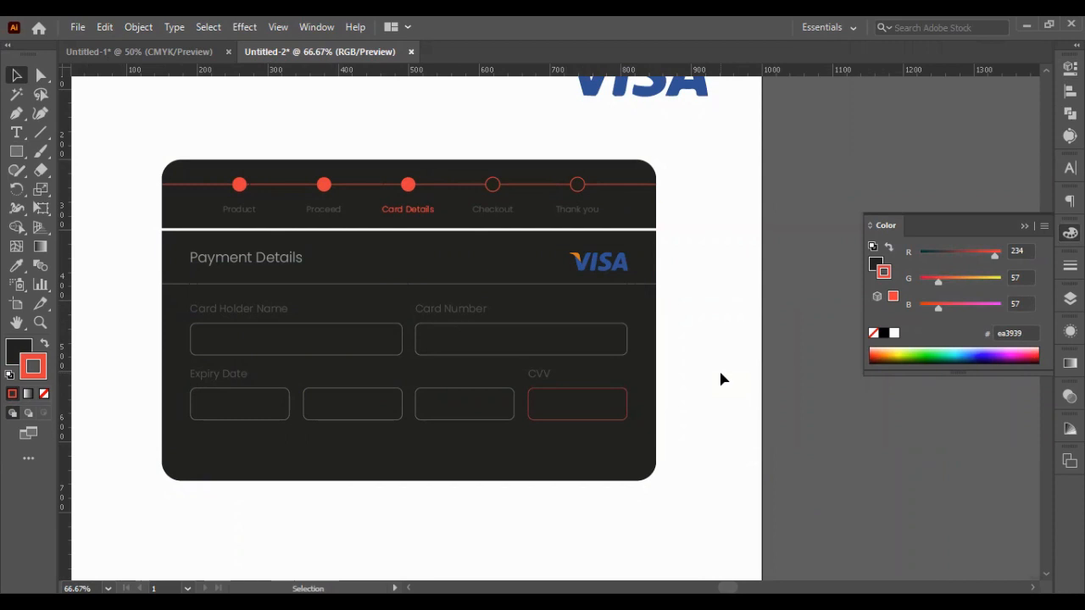
key(ctrl+z)
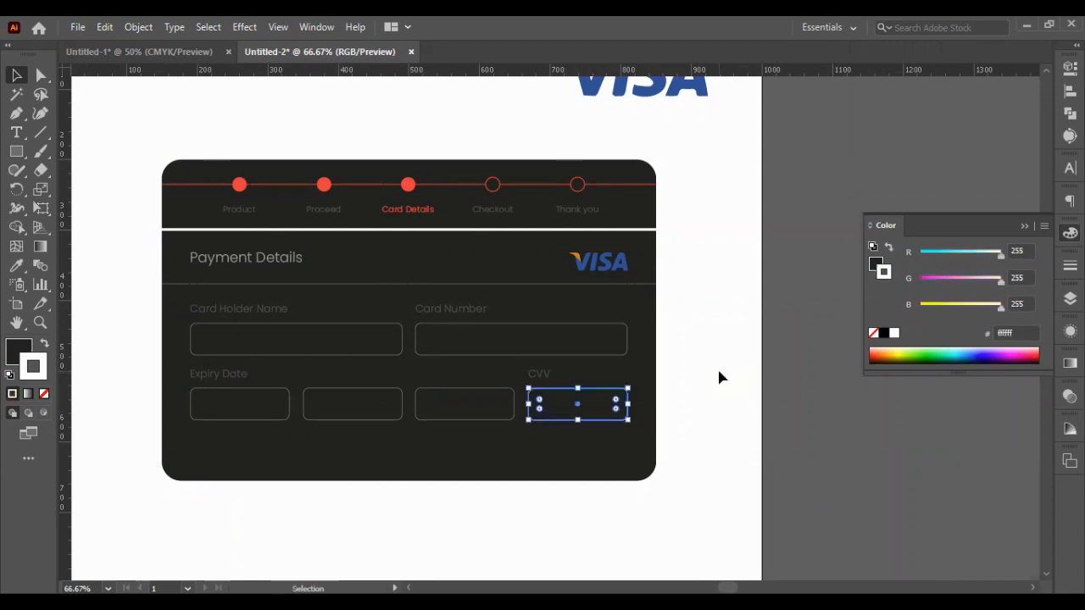
- Set the stroke color of the Card Number input box to ea3939
click(593, 349)
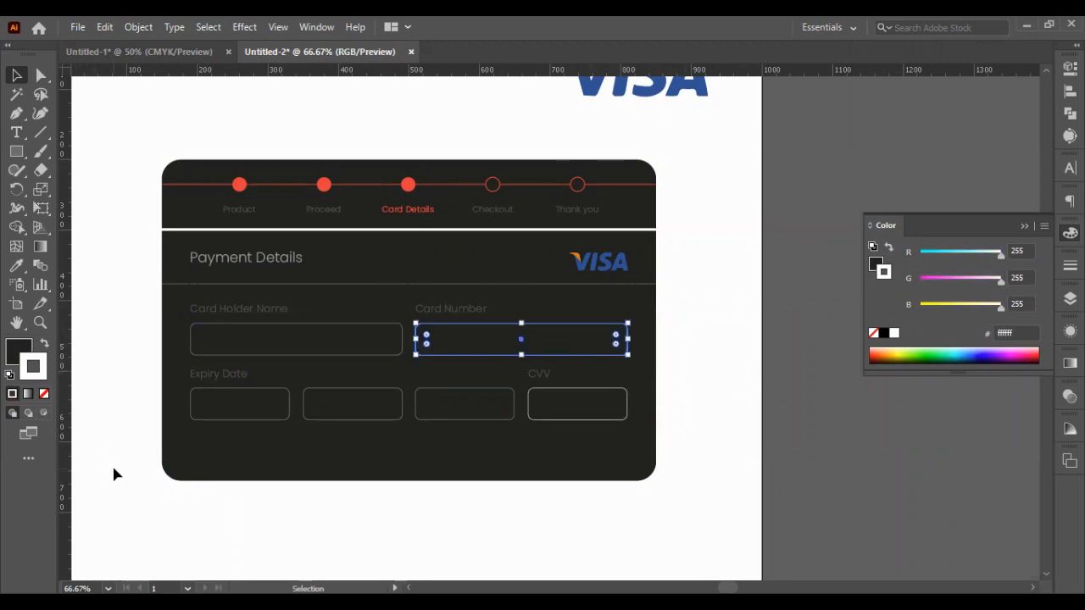
double_click(34, 373)
text(ea3939)
click(1021, 303)
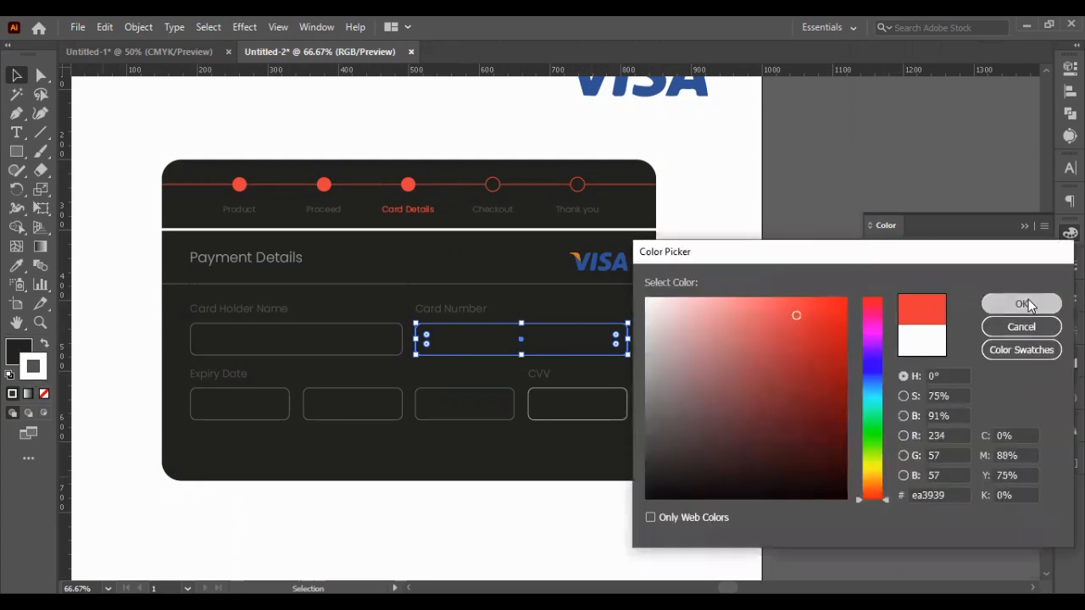
click(725, 472)
- Raise the opacity of the Card Number input box to 60%
click(566, 338)
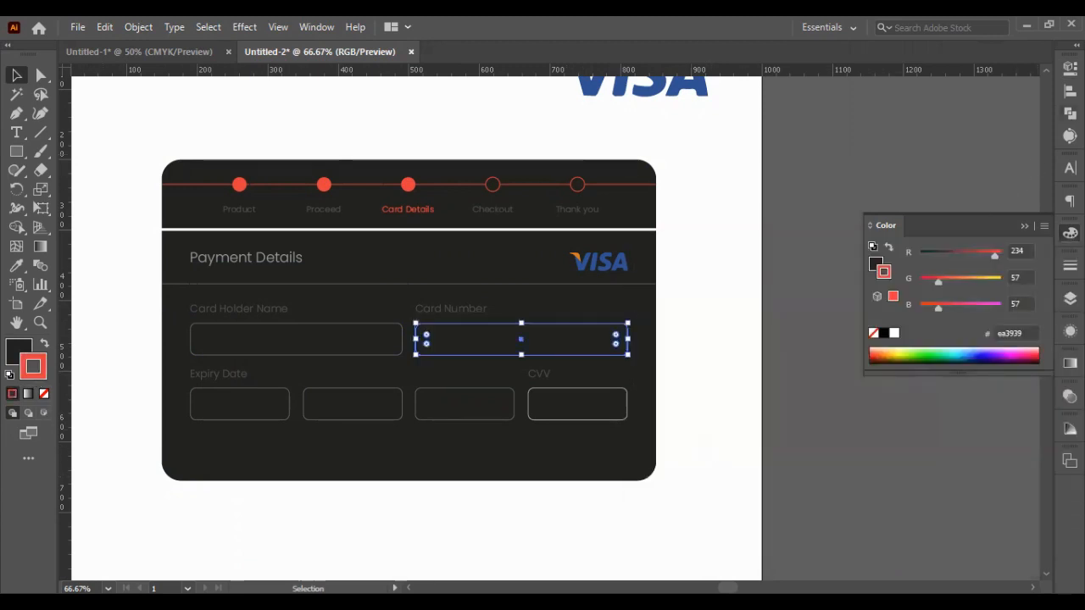
click(1070, 68)
click(935, 276)
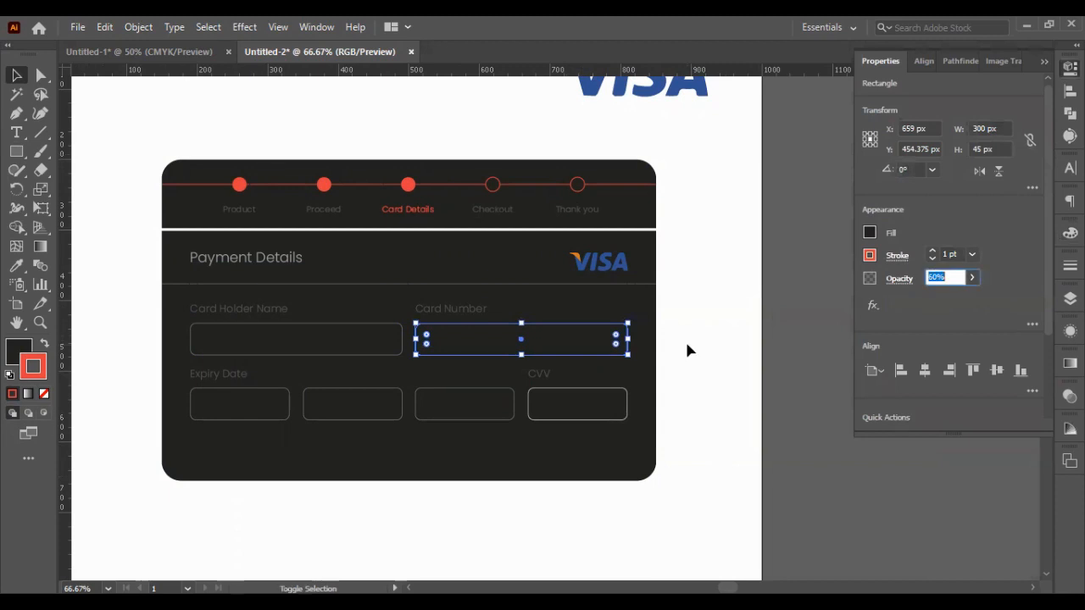
click(685, 339)
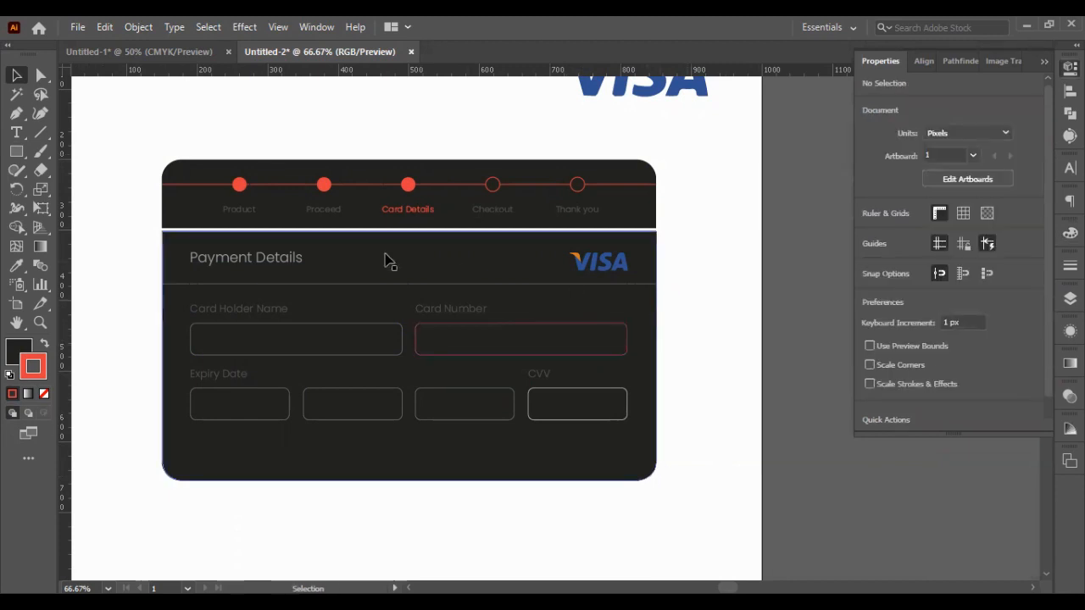
- Duplicate the Card Holder Name label into the input box directly beneath it
drag(227, 314, 222, 341)
click(244, 344)
key(ctrl+z)
click(113, 301)
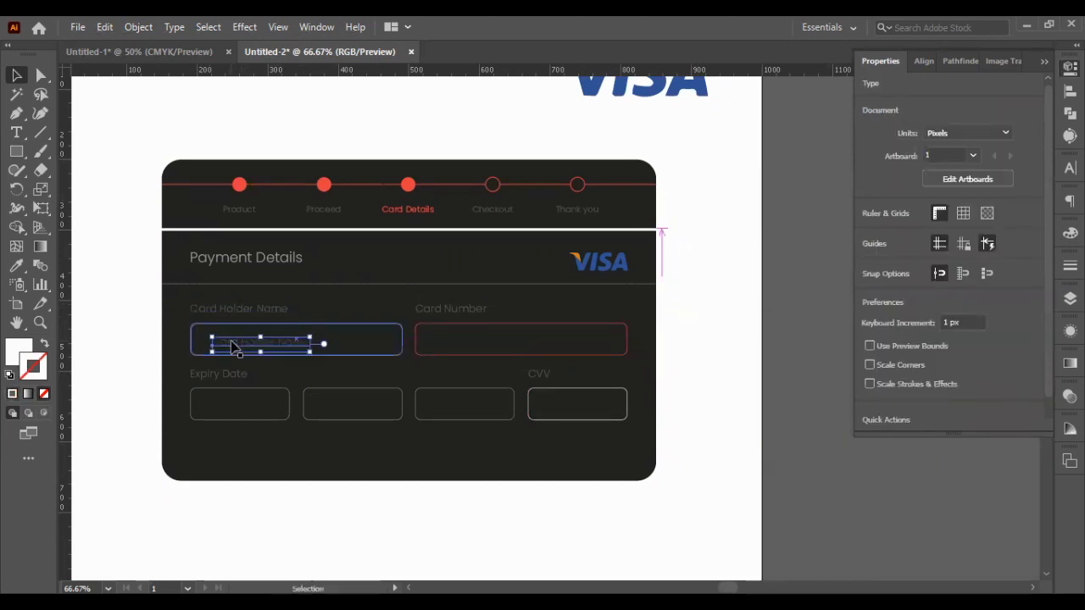
double_click(231, 345)
double_click(144, 334)
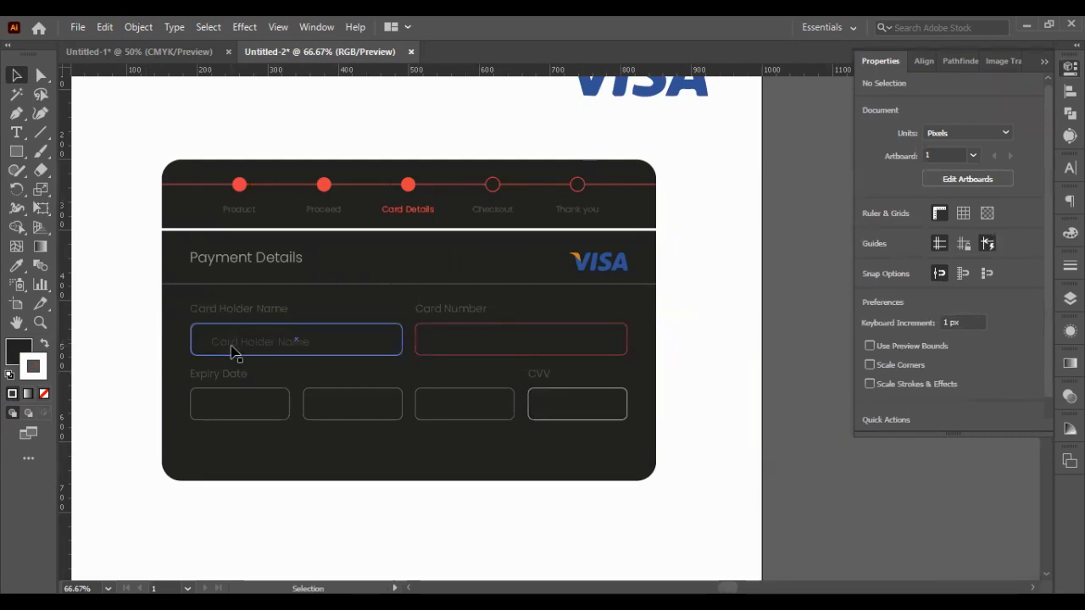
click(235, 352)
click(143, 365)
click(268, 348)
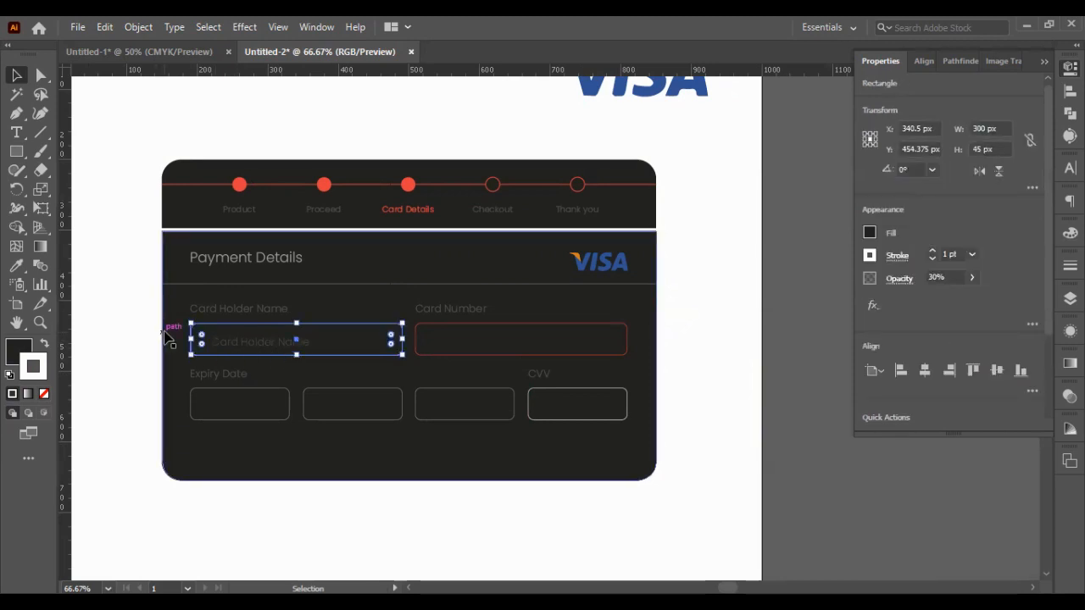
click(127, 343)
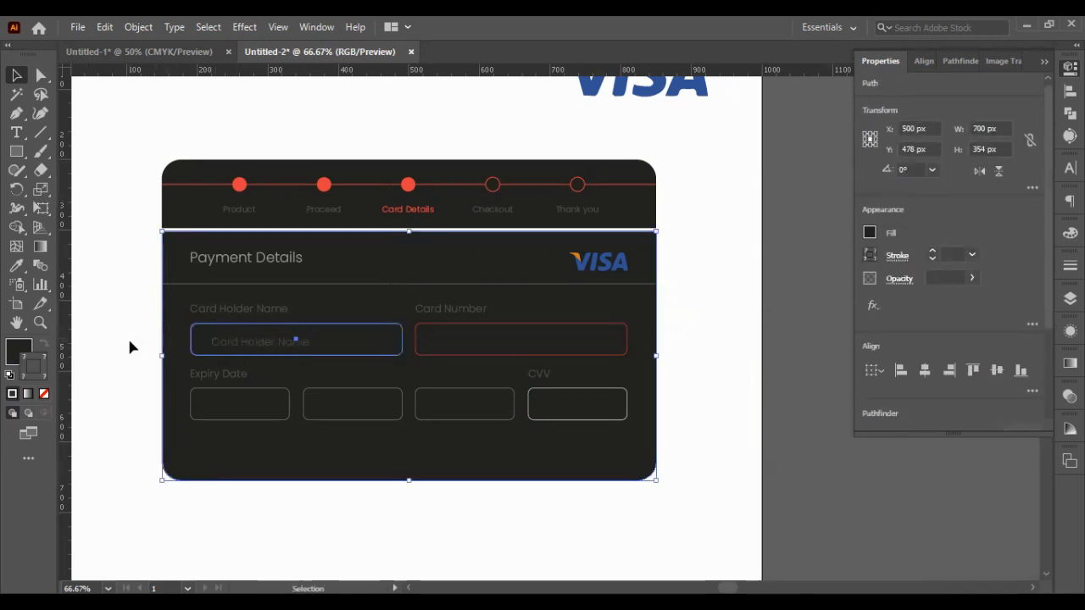
- Replace the duplicated label text inside the Card Holder Name box with the card holder's full name, capitalizing the surname
click(209, 349)
triple_click(227, 345)
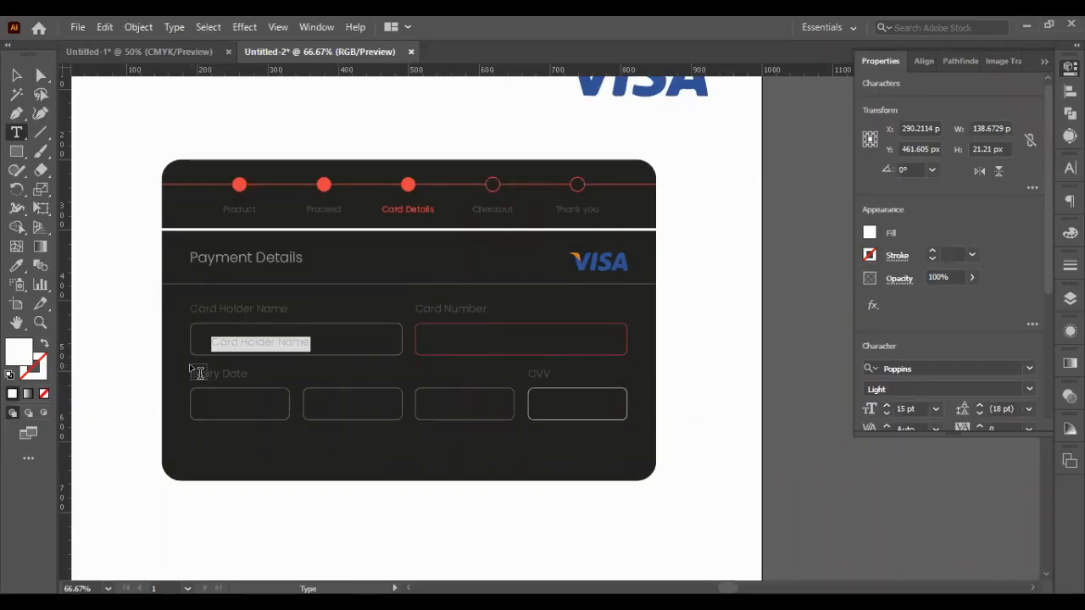
text(Ri)
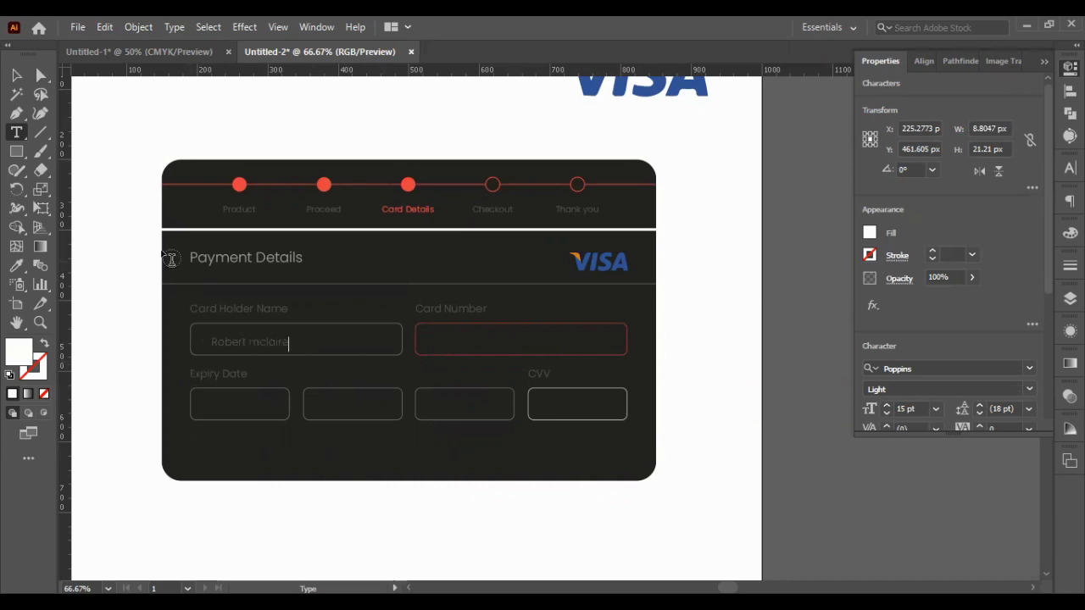
drag(249, 343, 260, 344)
text(M)
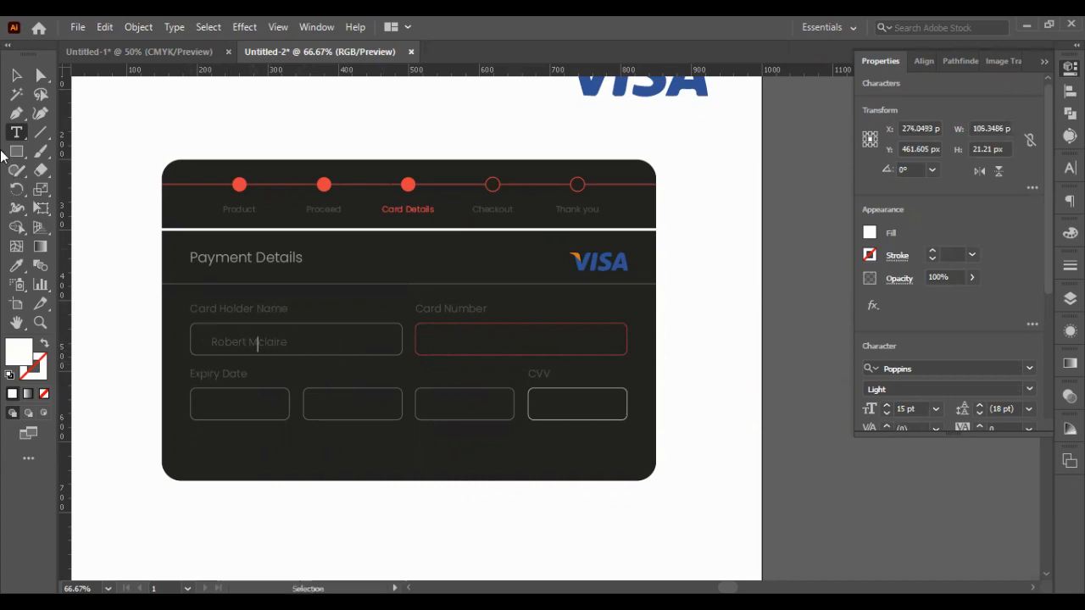
- Align the card holder's name to the left edge and vertical center of the Card Holder Name input box
click(17, 75)
shift+click(395, 338)
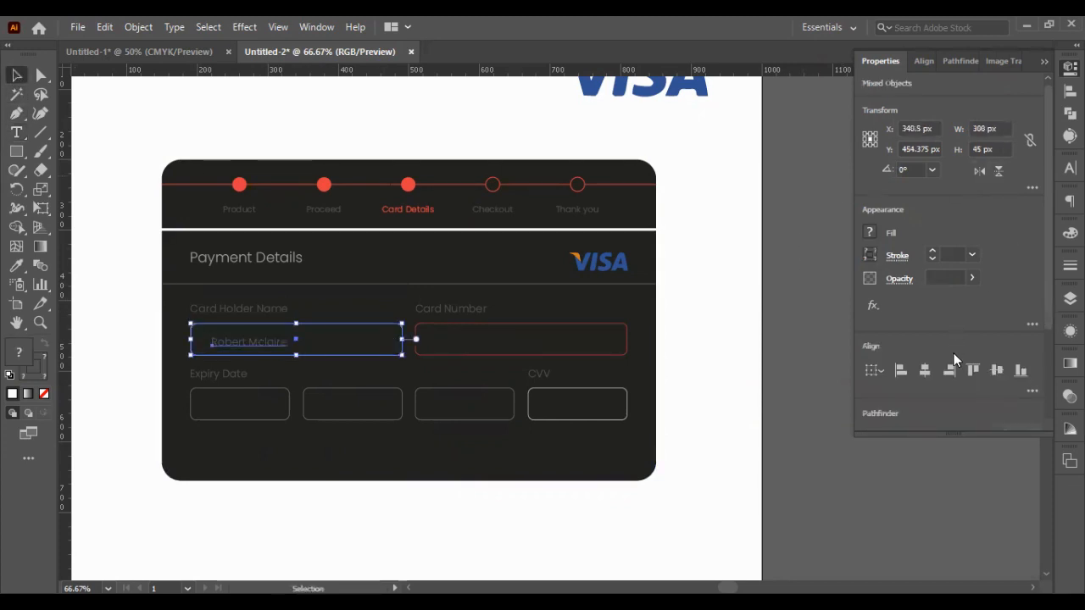
click(368, 355)
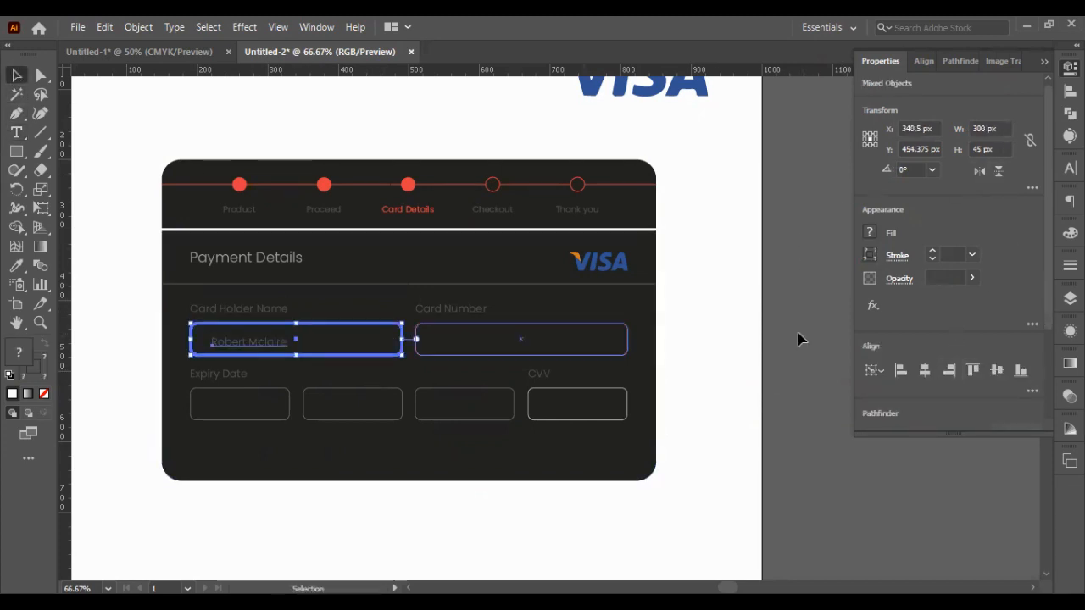
click(996, 372)
click(901, 370)
click(272, 399)
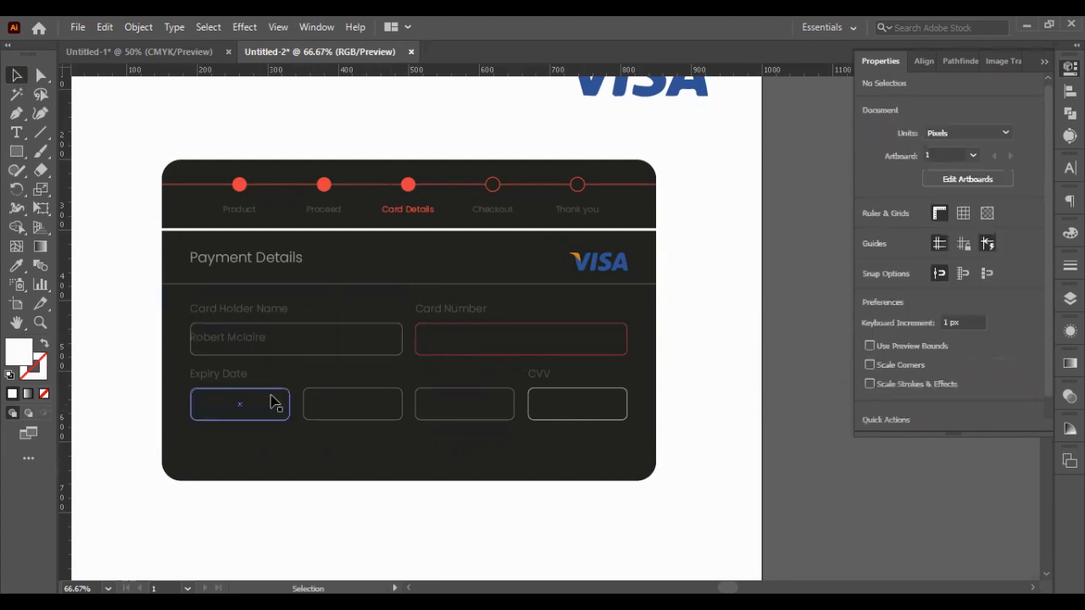
- Nudge the card holder's name slightly down and inset it about 15 px from its input box's left edge
click(240, 342)
key(Down)
key(Down)
key(Down)
click(261, 487)
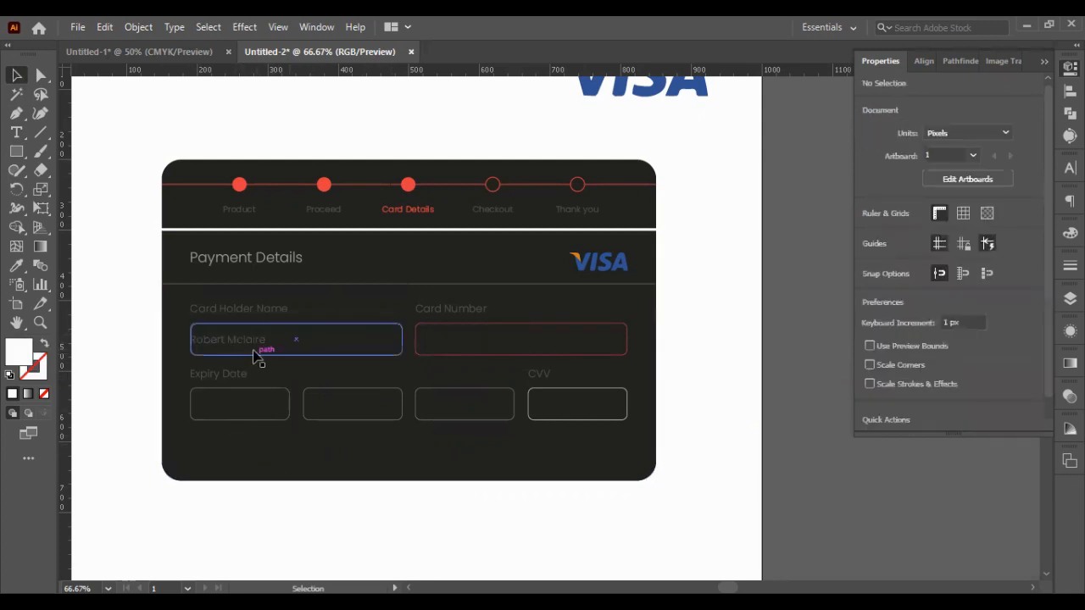
click(255, 343)
click(313, 528)
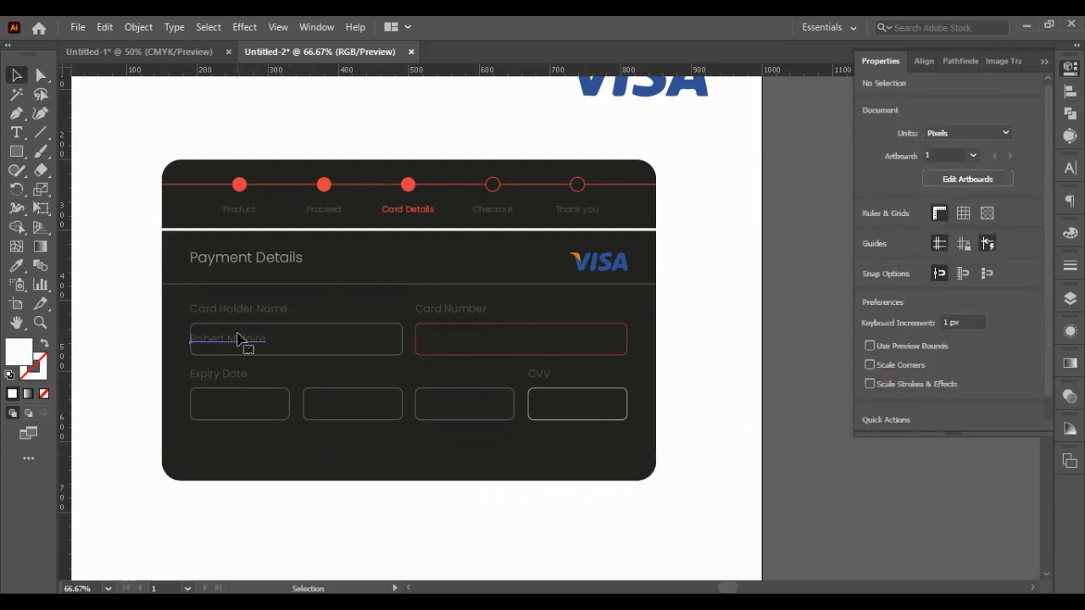
drag(242, 341, 250, 341)
key(Right)
key(Right)
key(Right)
key(Right)
key(Right)
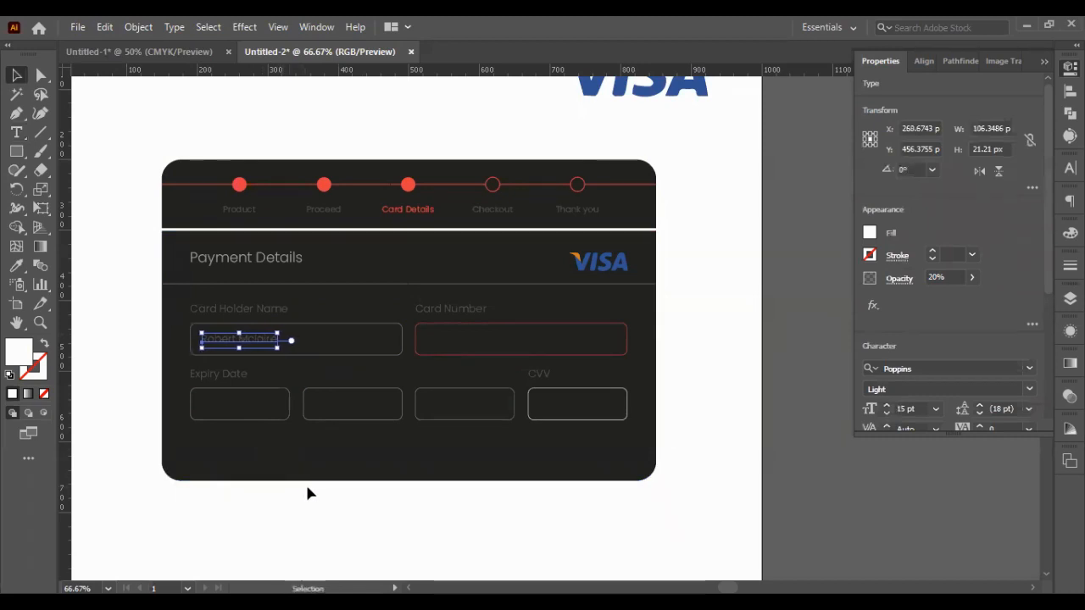
click(308, 494)
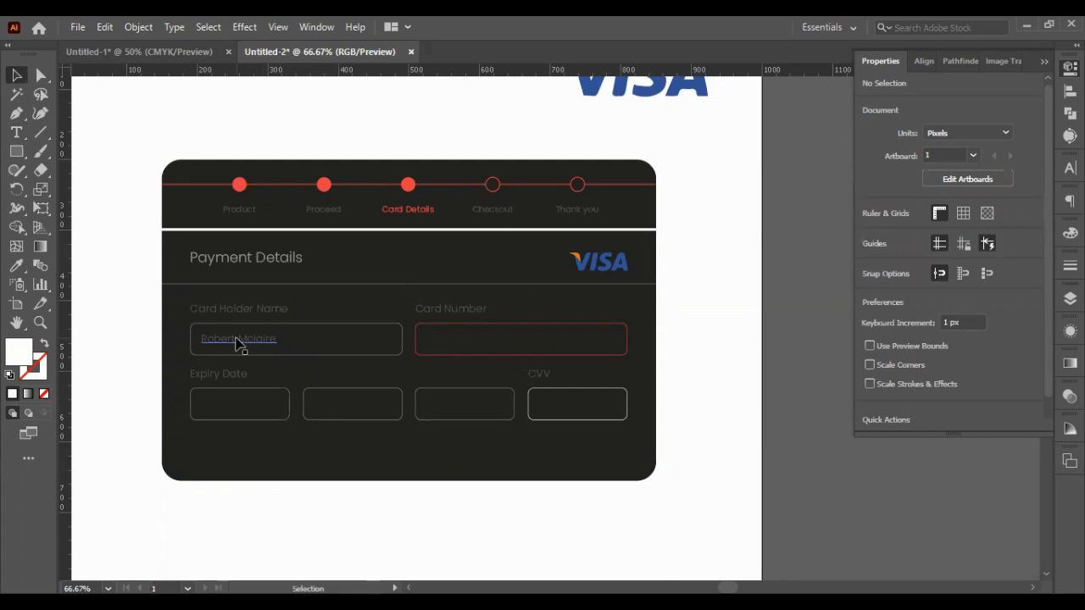
- Duplicate the card holder's name text into the Card Number box, the three Expiry Date boxes and the CVV box
click(238, 340)
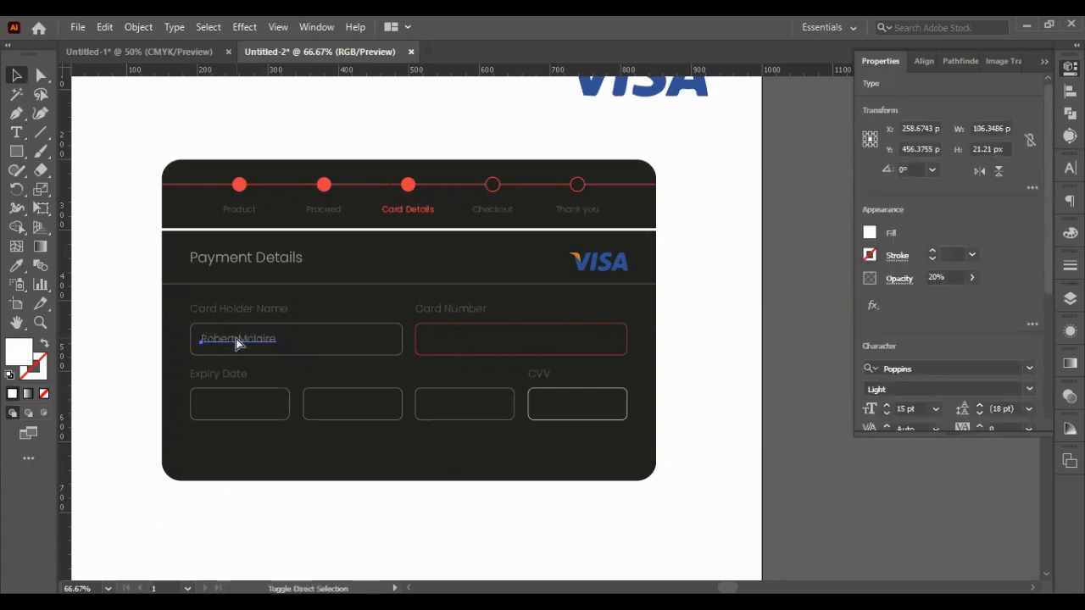
key(shift+Right)
key(shift+Right)
key(shift+Right)
key(shift+Right)
key(shift+Right)
key(shift+Right)
key(shift+Right)
key(shift+Right)
key(shift+Right)
key(shift+Right)
key(shift+Right)
key(shift+Right)
key(shift+Right)
key(shift+Right)
key(shift+Right)
key(shift+Right)
key(shift+Right)
key(shift+Right)
key(shift+Right)
key(shift+Right)
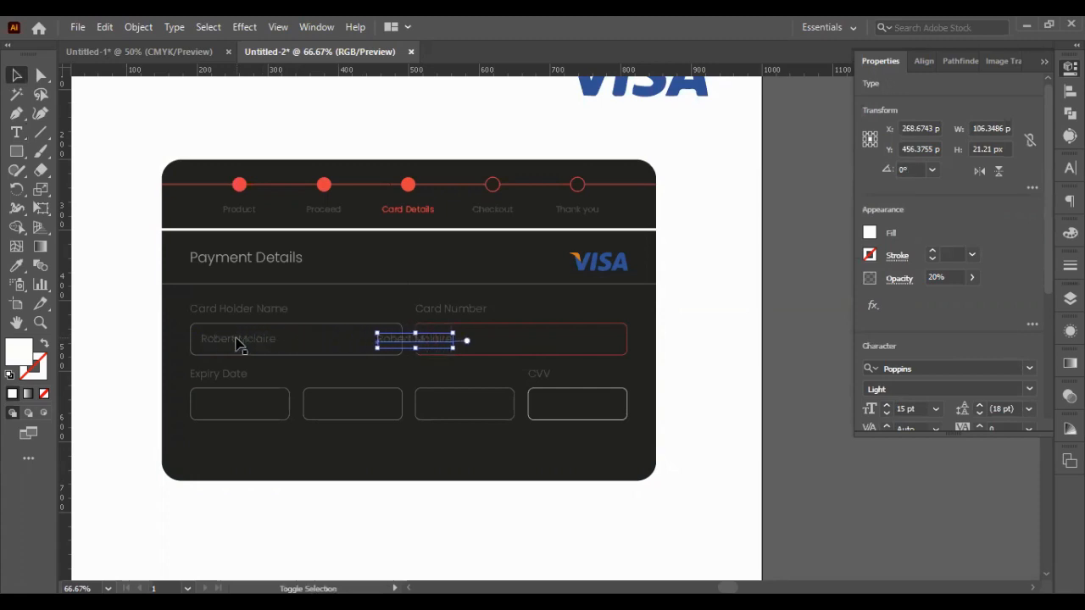
key(shift+Left)
key(shift+Left)
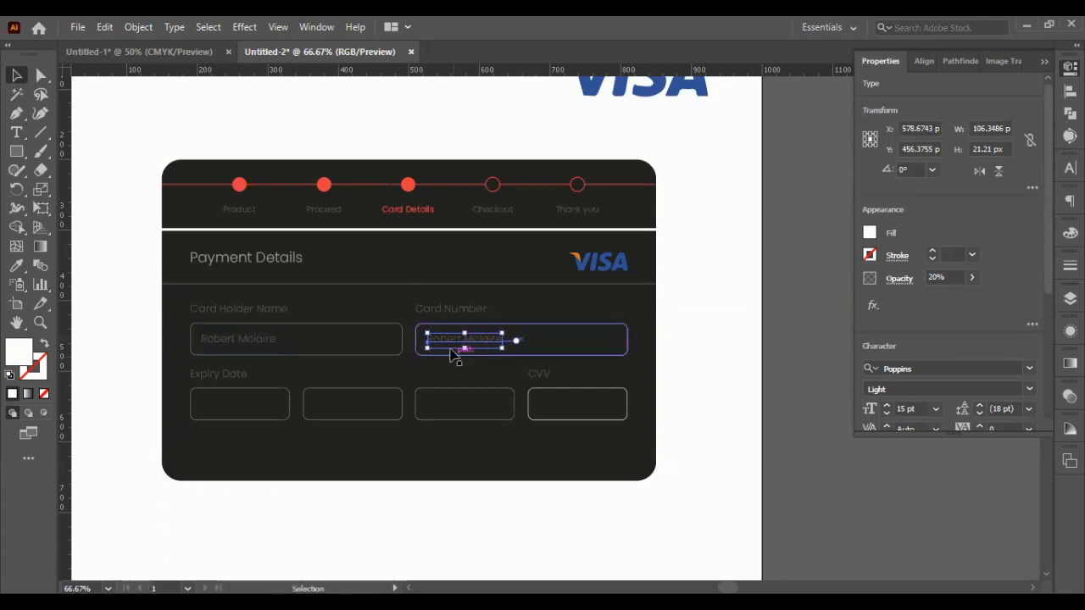
drag(446, 343, 561, 414)
click(710, 468)
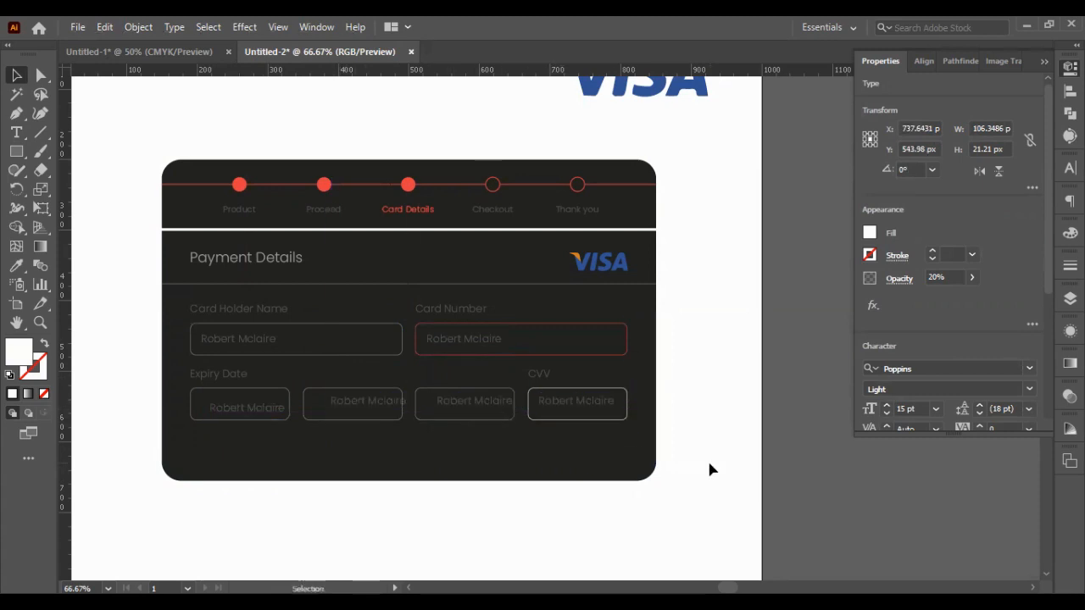
- Replace the copied text in the Card Number box with a hyphen-separated sample card number
click(476, 340)
double_click(475, 336)
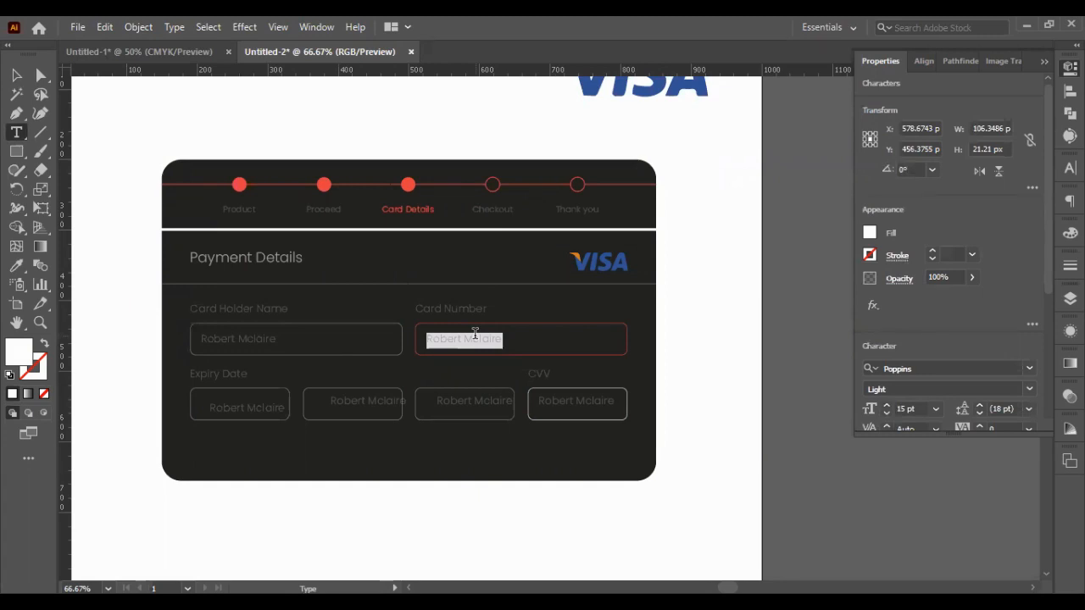
key(BackSpace)
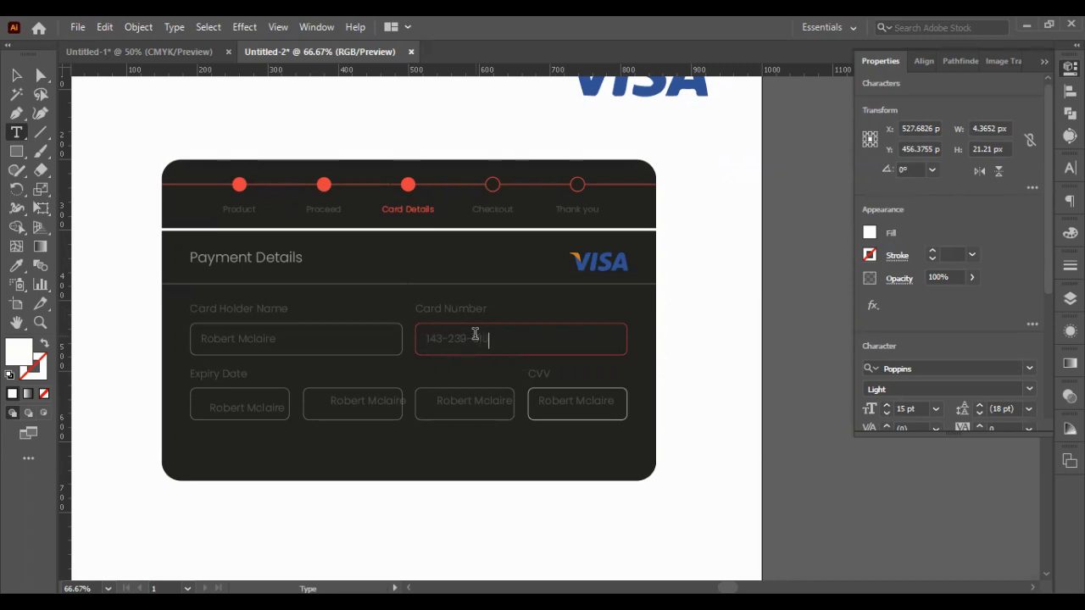
text(0)
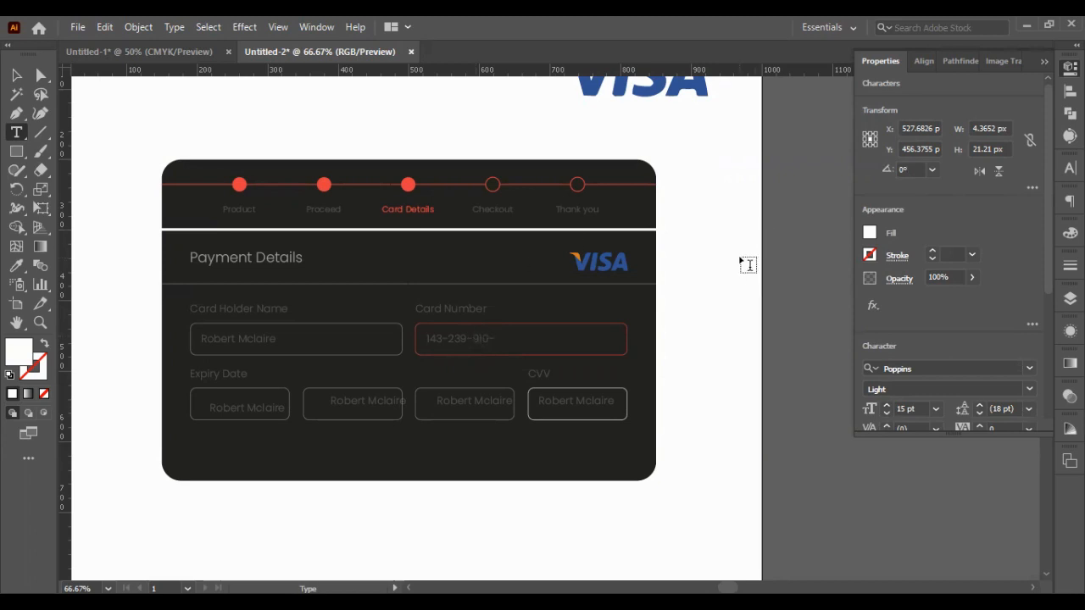
text(-490-430)
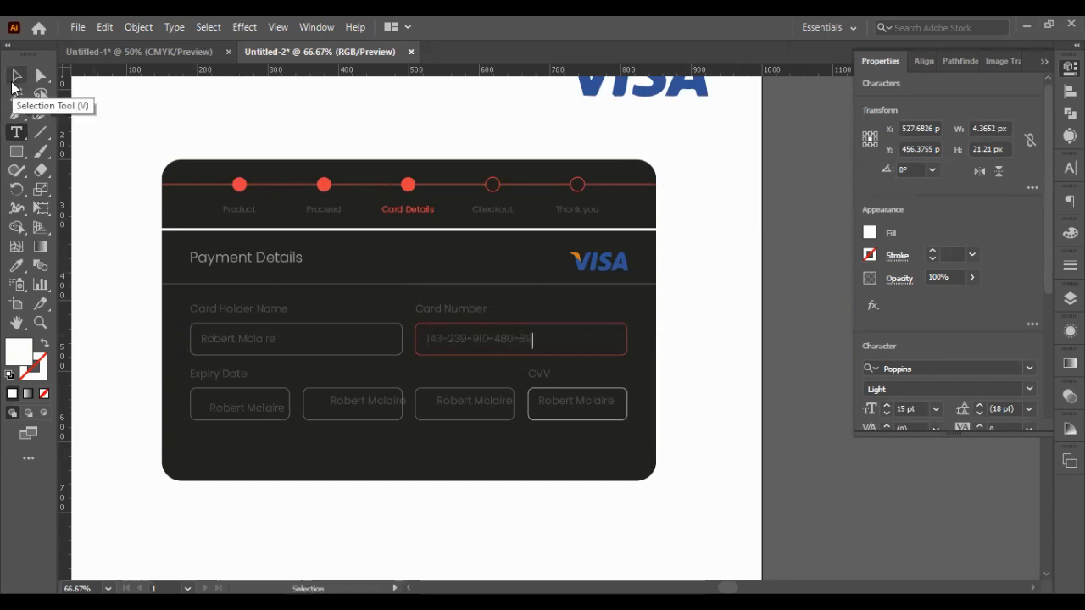
click(658, 431)
click(707, 388)
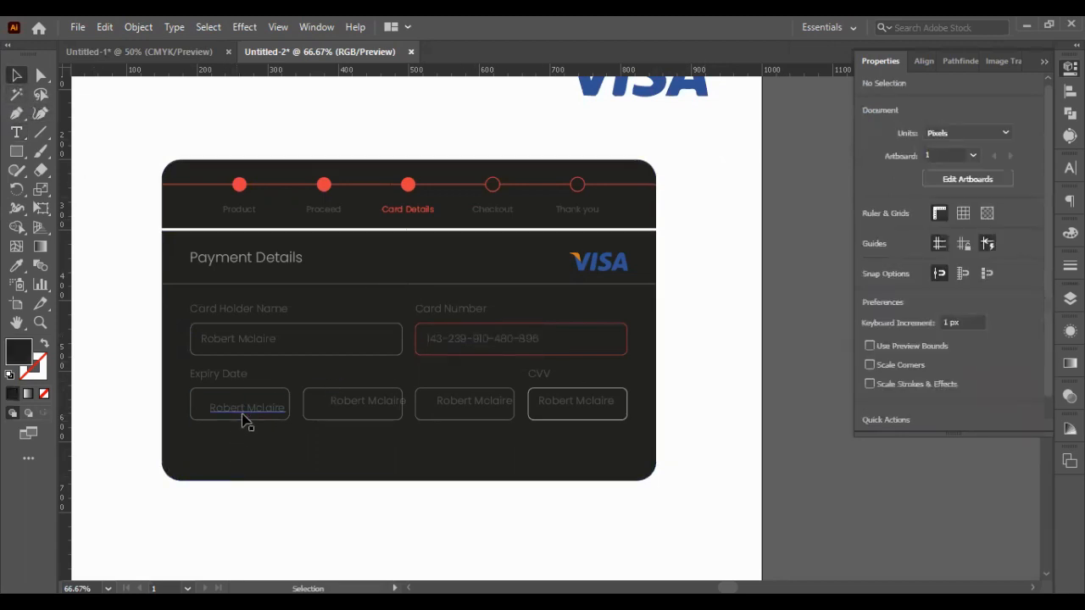
- Reposition the copied text inside the first Expiry Date box and replace it with 13
drag(228, 410, 223, 408)
double_click(222, 408)
key(ctrl+a)
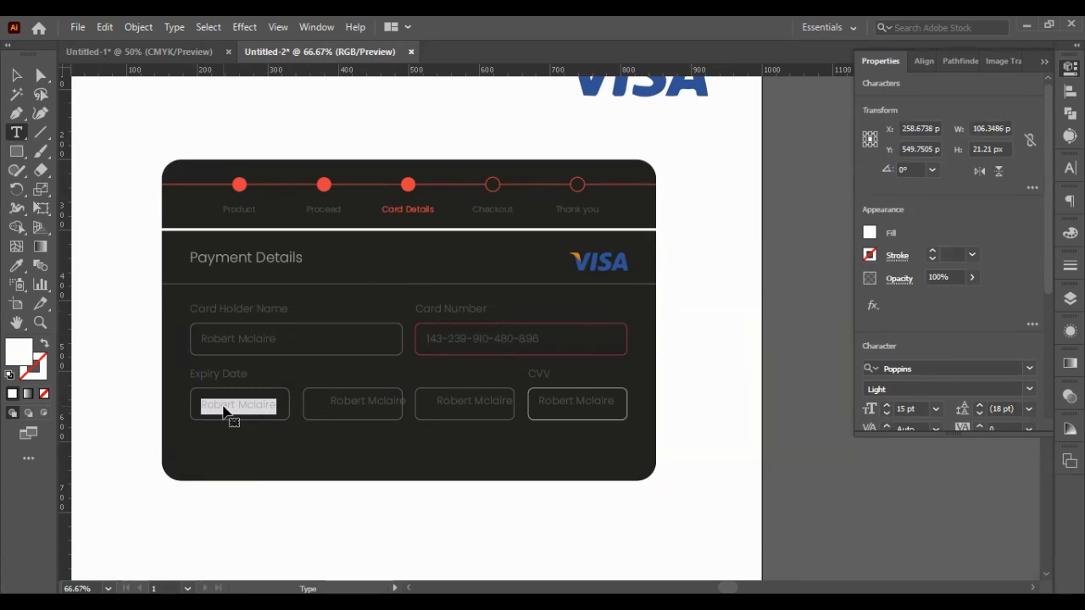
key(BackSpace)
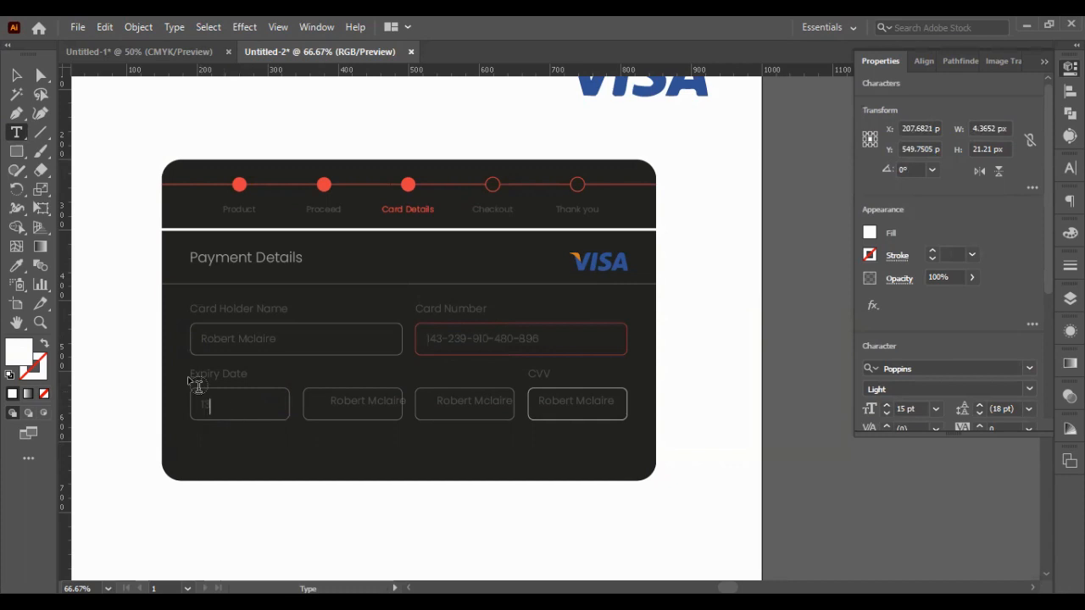
click(15, 76)
click(289, 492)
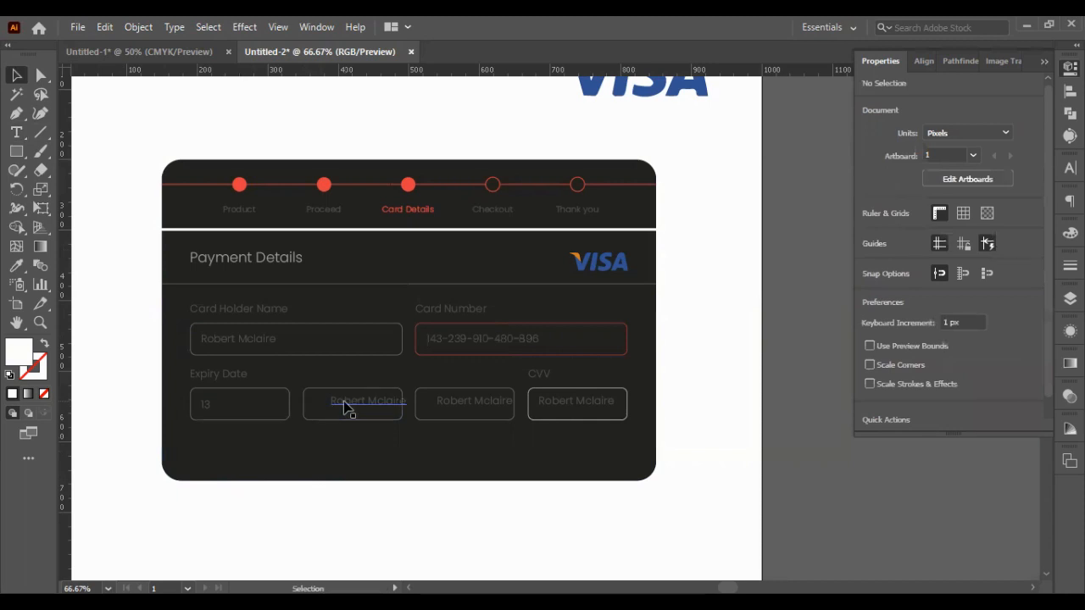
- Move the copied text fully inside the second Expiry Date box and replace it with June
drag(352, 410, 334, 413)
double_click(333, 411)
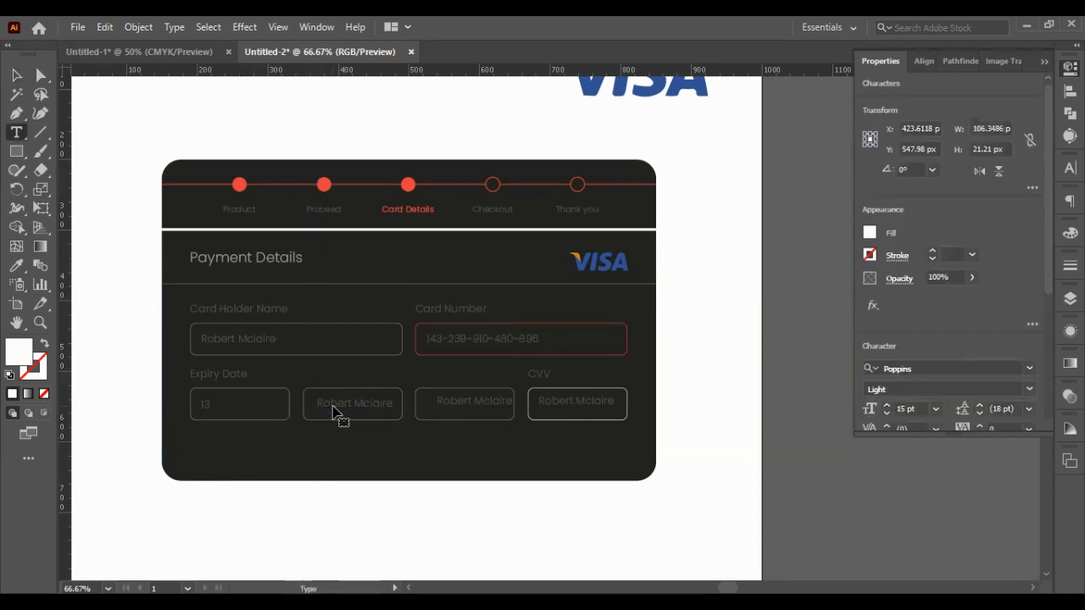
key(ctrl+a)
key(BackSpace)
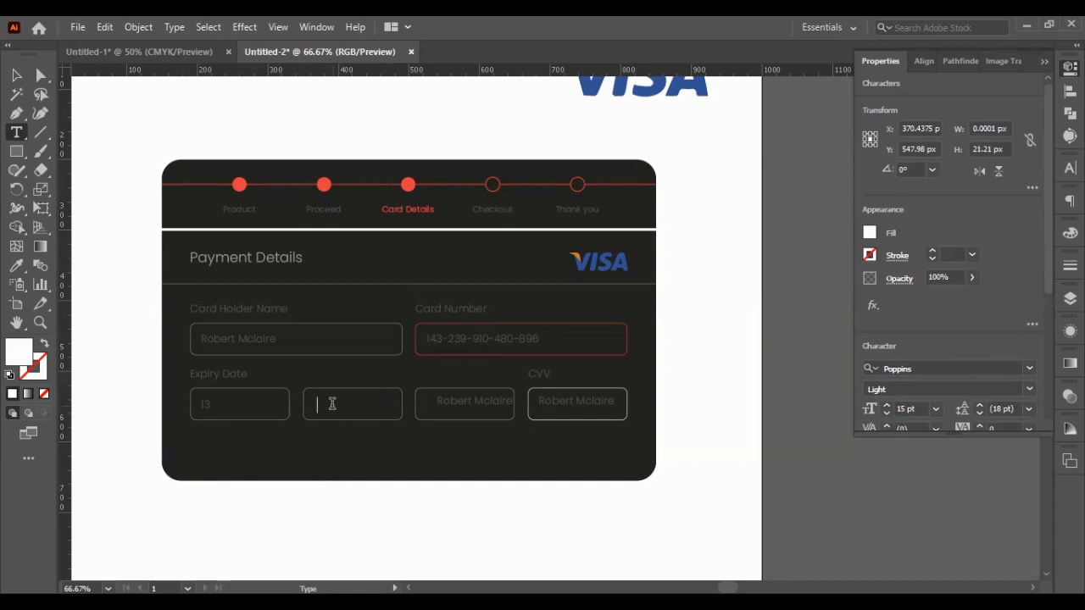
text(1)
key(BackSpace)
text(/)
double_click(324, 403)
text(June)
- Replace the copied text in the third Expiry Date box with 2021
triple_click(460, 398)
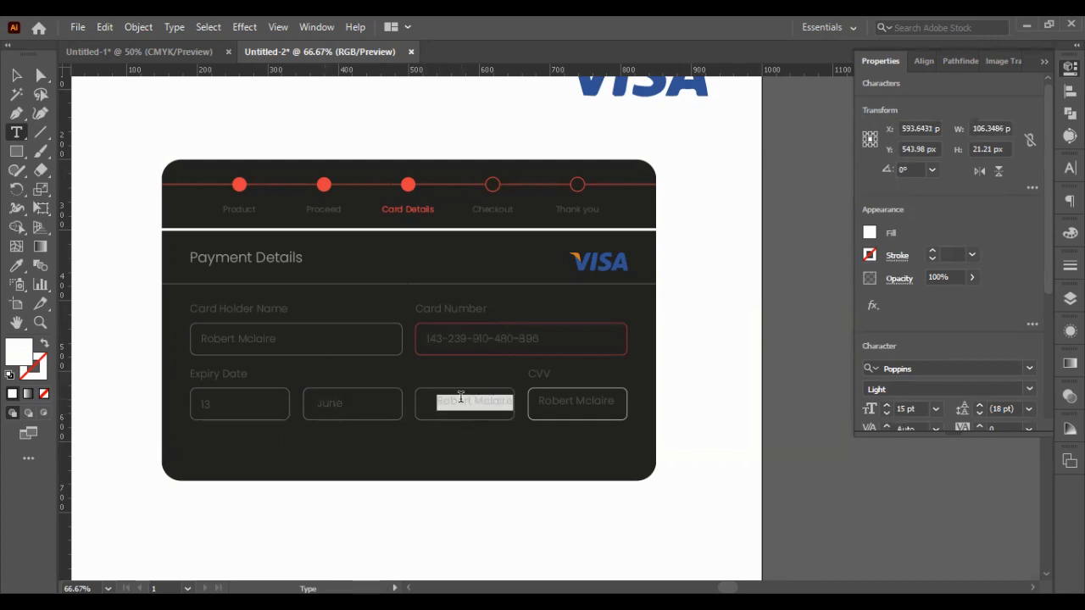
text(2)
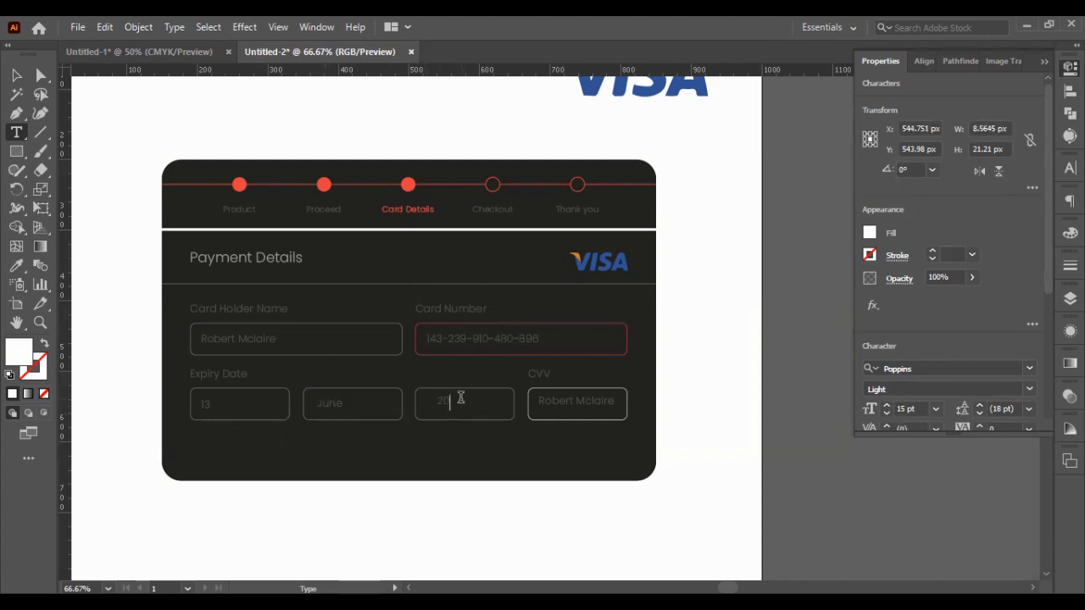
text(021)
key(Escape)
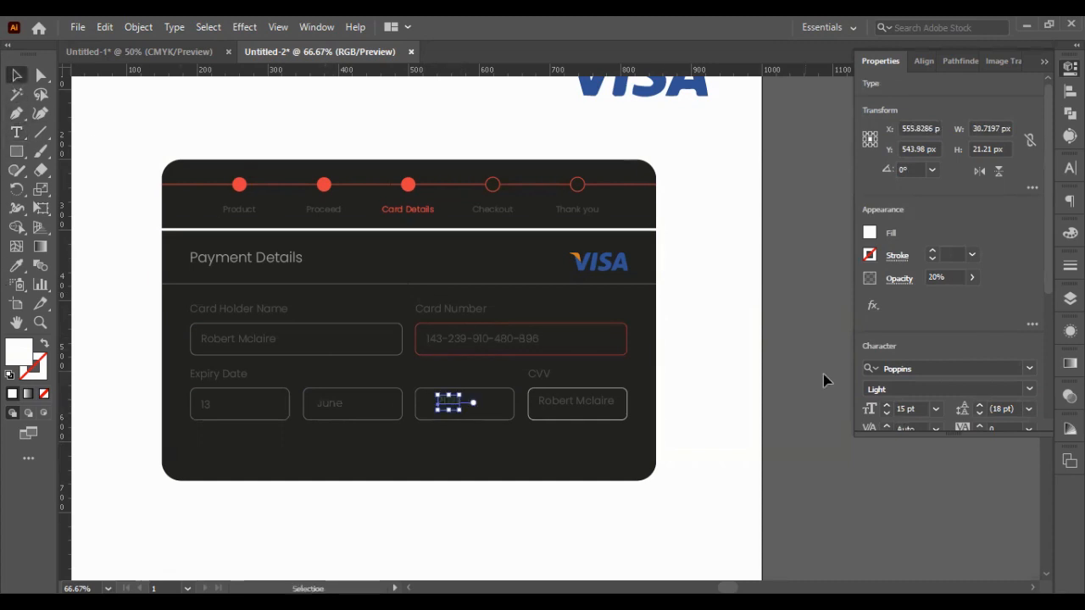
- Set the font size of the 2021 expiry year text to 20 pt
click(901, 408)
text(30)
key(Return)
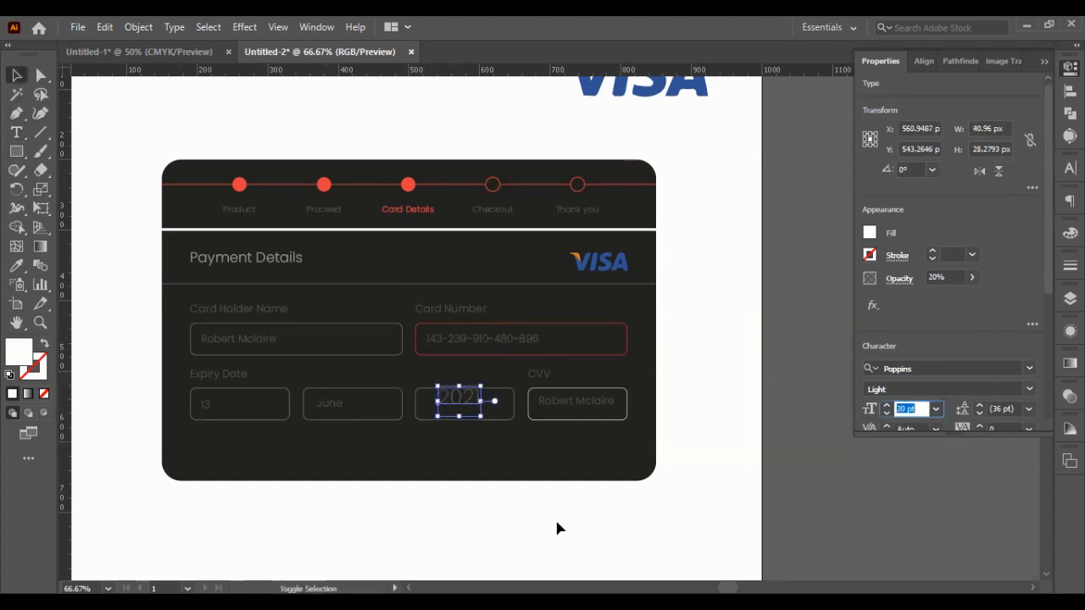
key(shift+Down)
key(shift+Down)
key(shift+Up)
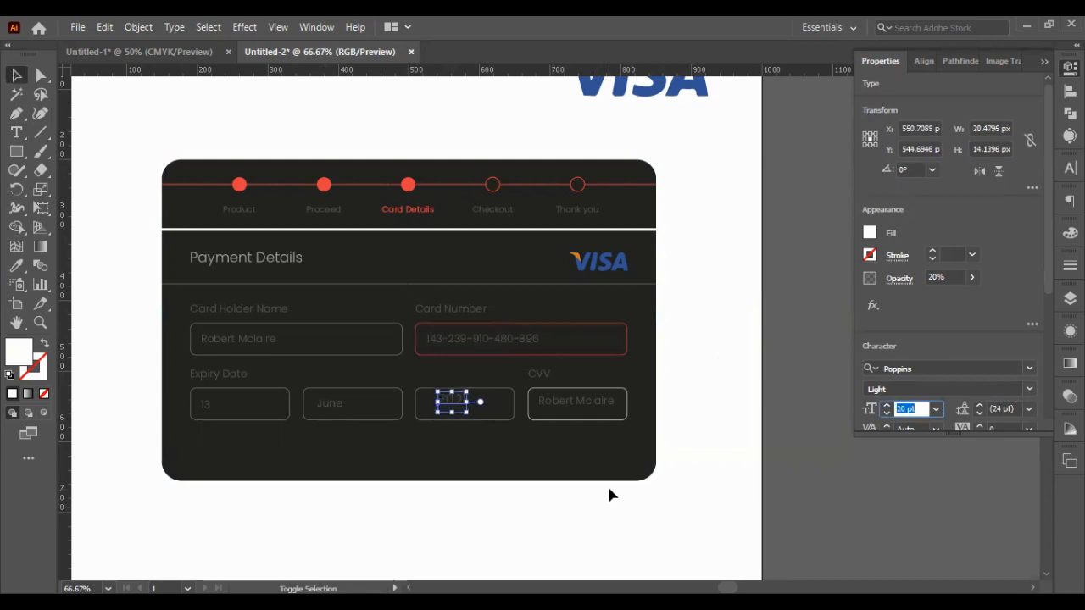
click(645, 490)
click(455, 404)
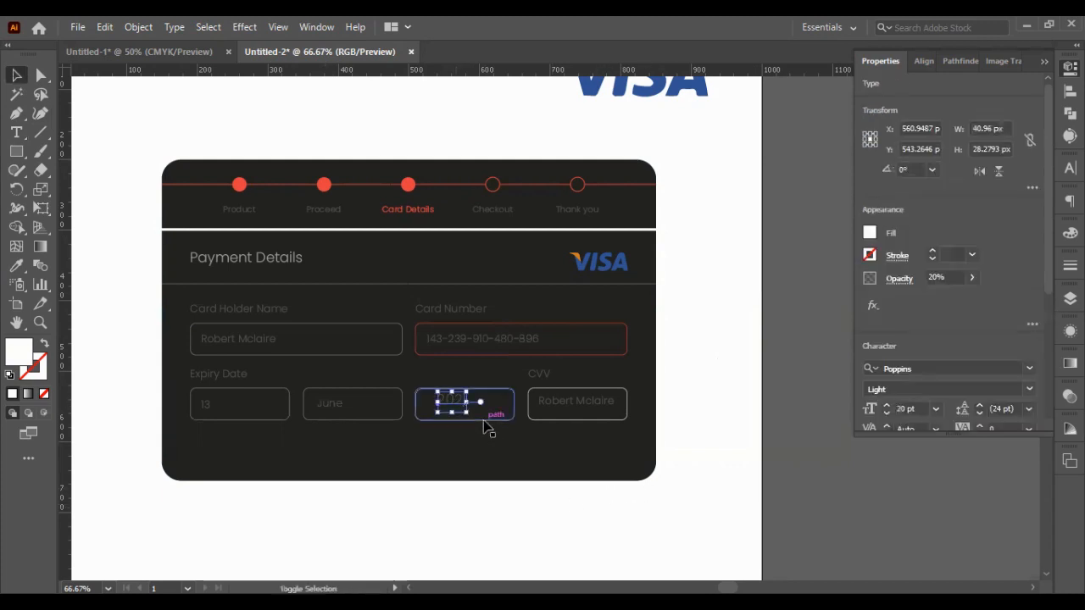
- Set the font size of the June and 13 expiry texts to 20 pt
click(339, 404)
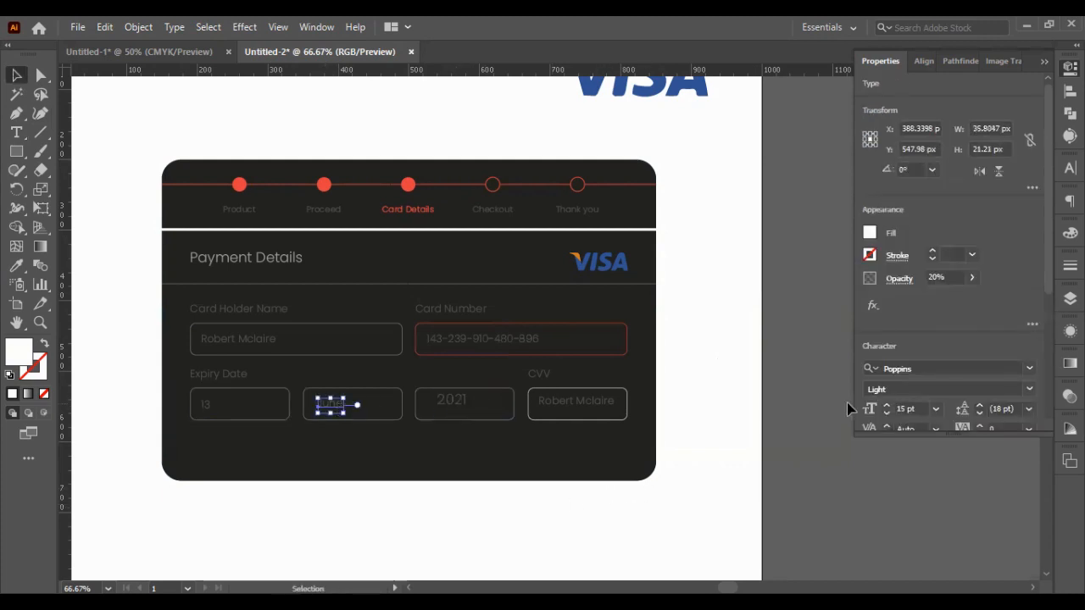
click(905, 408)
click(212, 411)
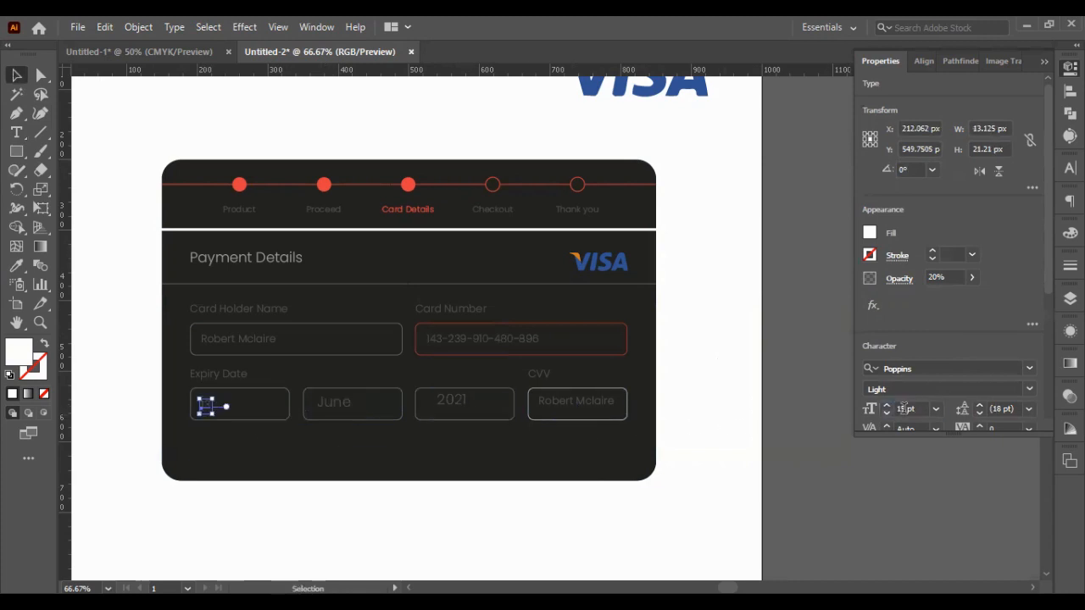
double_click(900, 409)
text(20)
key(Return)
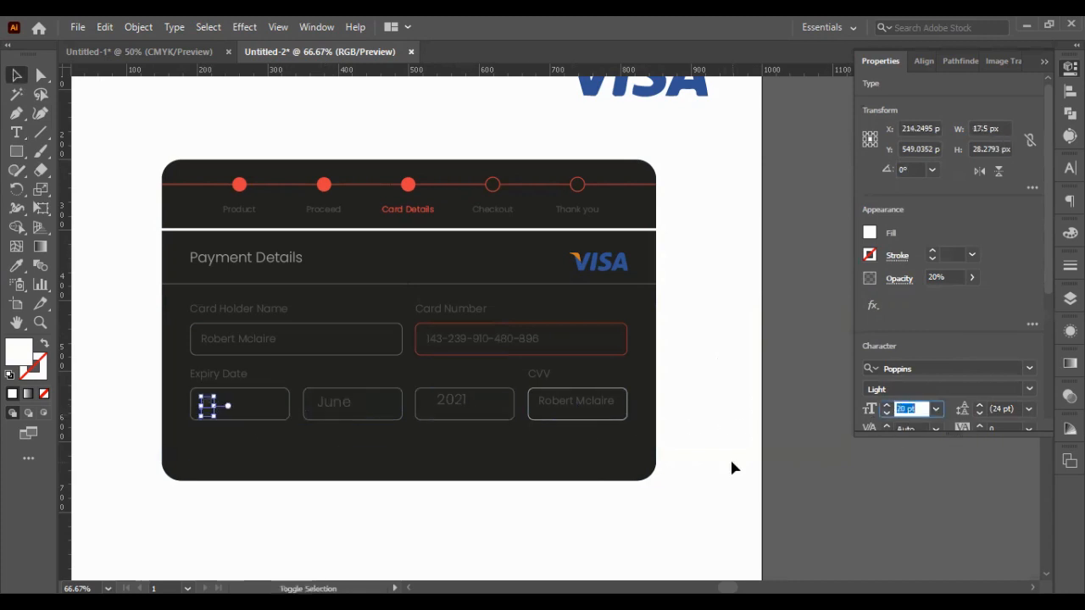
- Align the 13 and June texts to the left edge and vertical centre of their respective Expiry Date boxes
click(729, 456)
click(212, 410)
shift+click(251, 421)
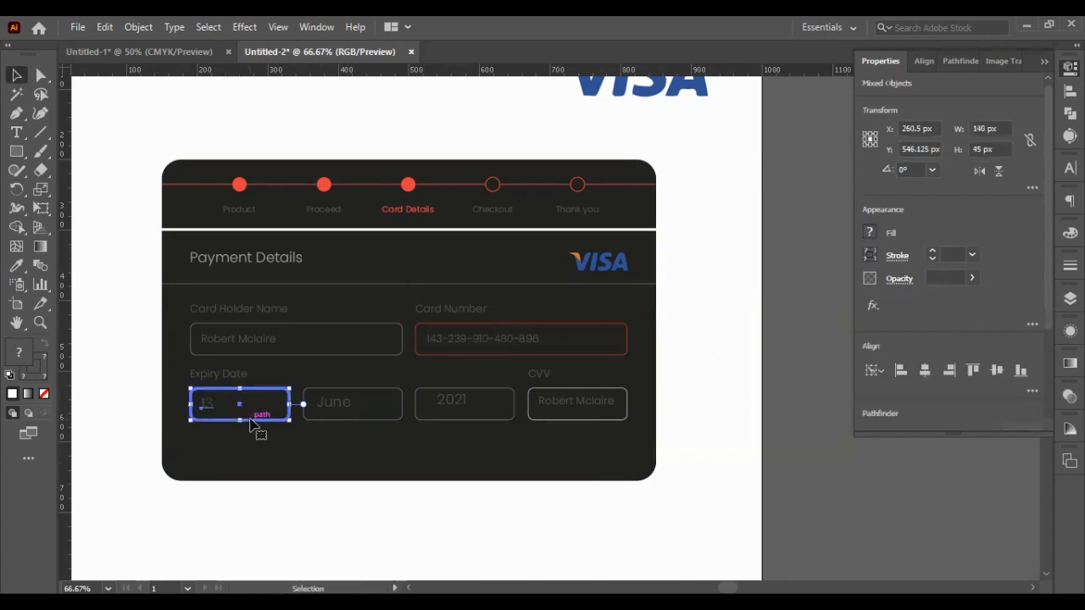
click(996, 371)
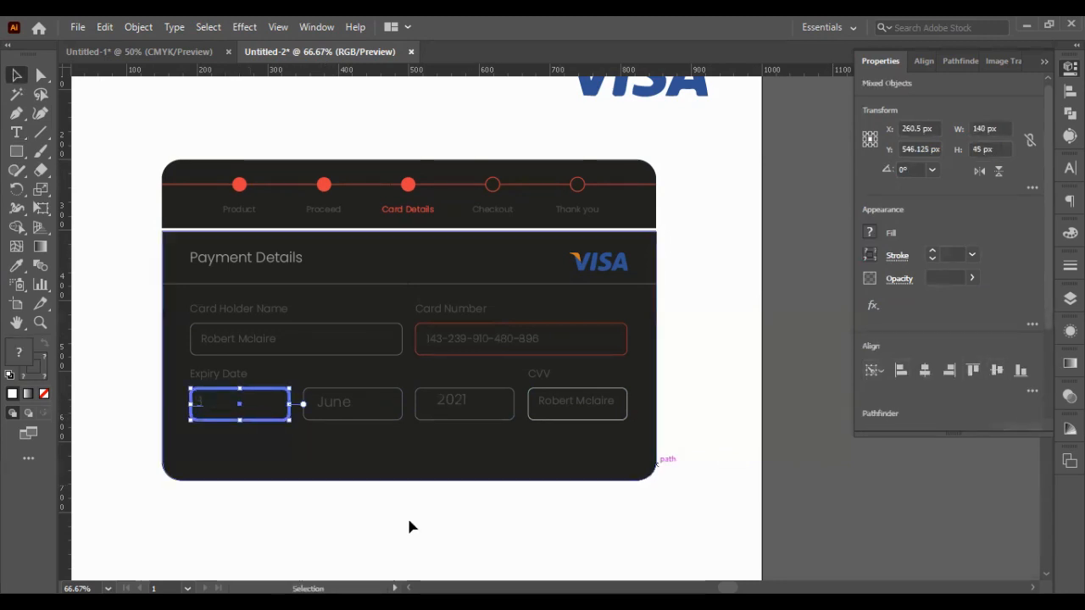
drag(405, 499, 335, 405)
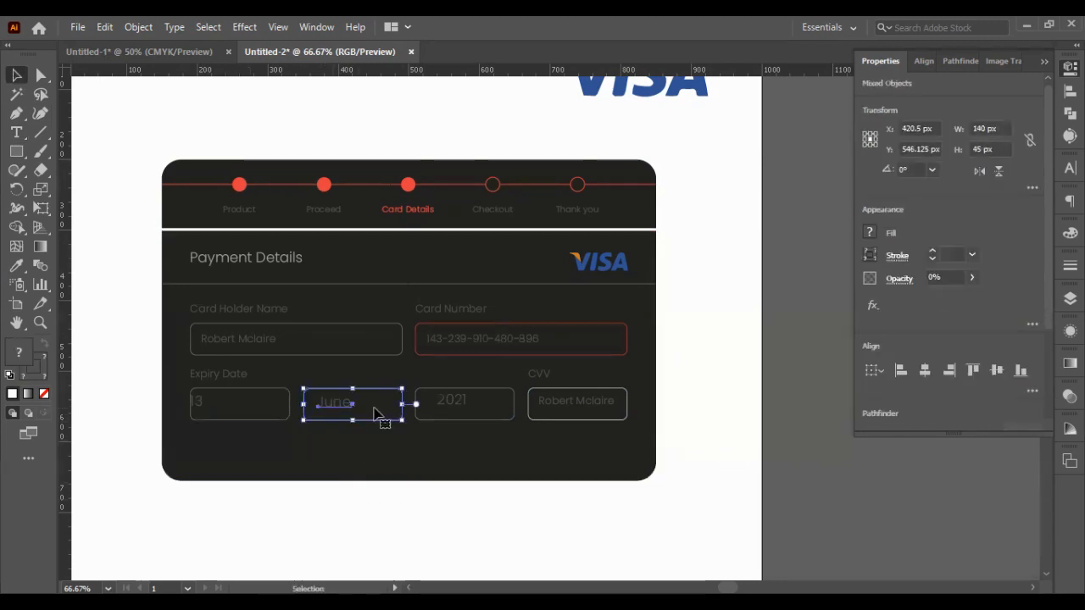
click(996, 371)
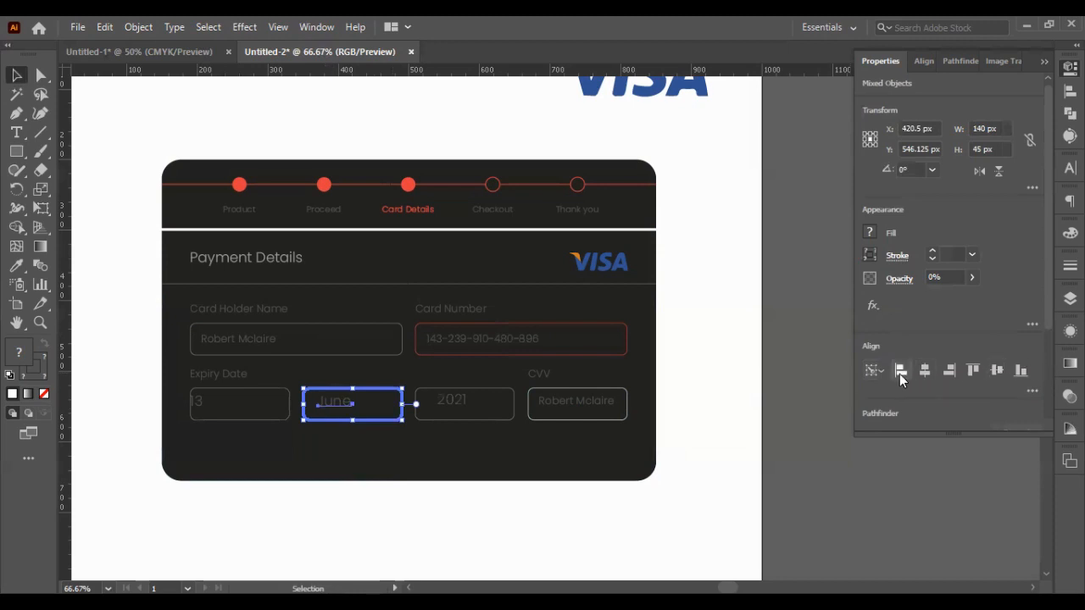
drag(447, 491, 470, 397)
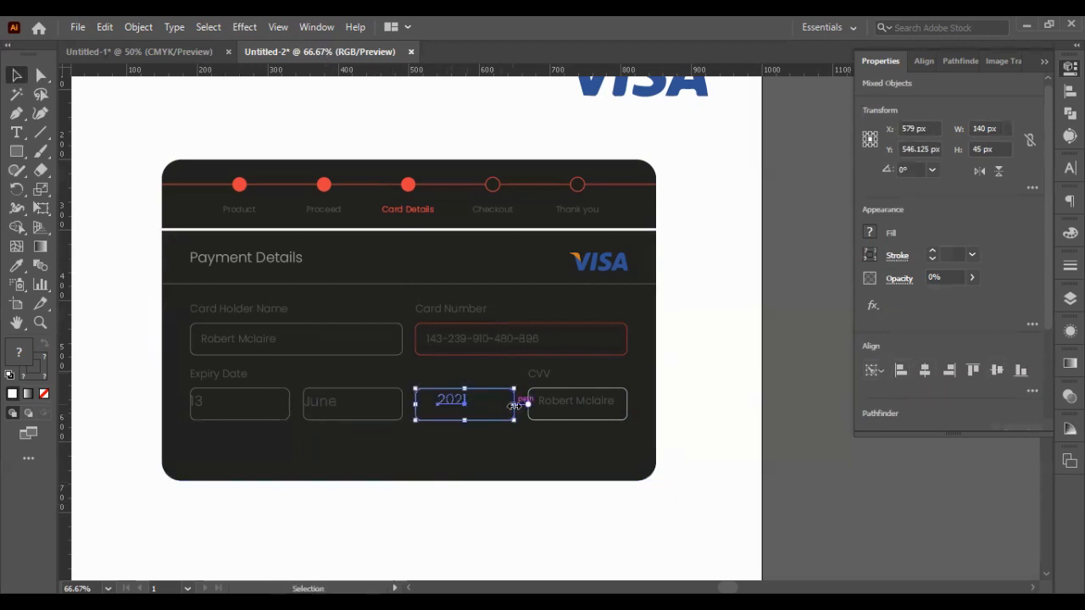
click(511, 409)
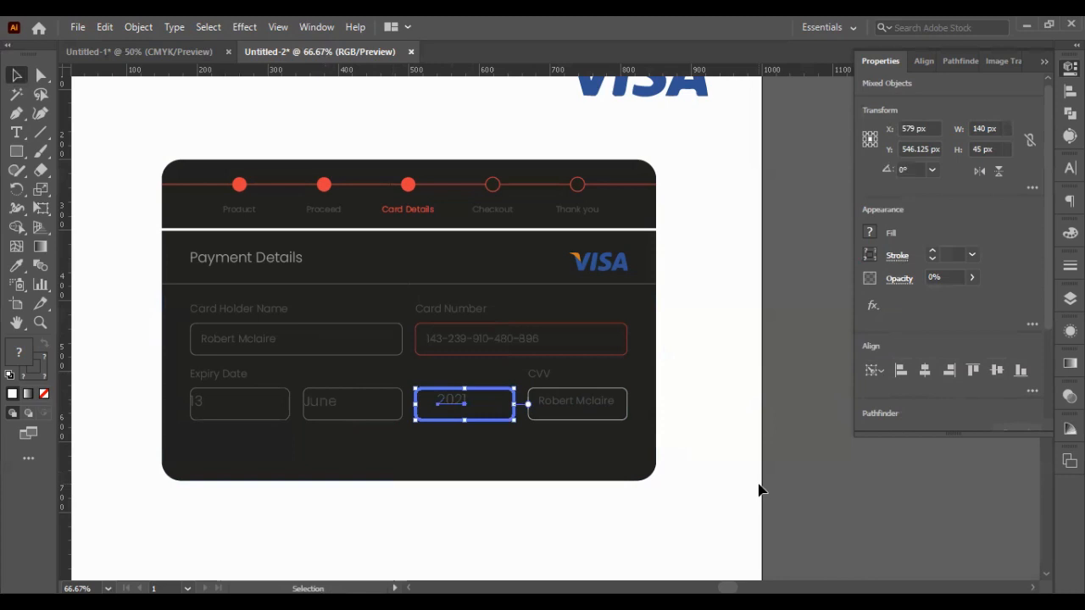
key(ctrl+z)
key(ctrl+z)
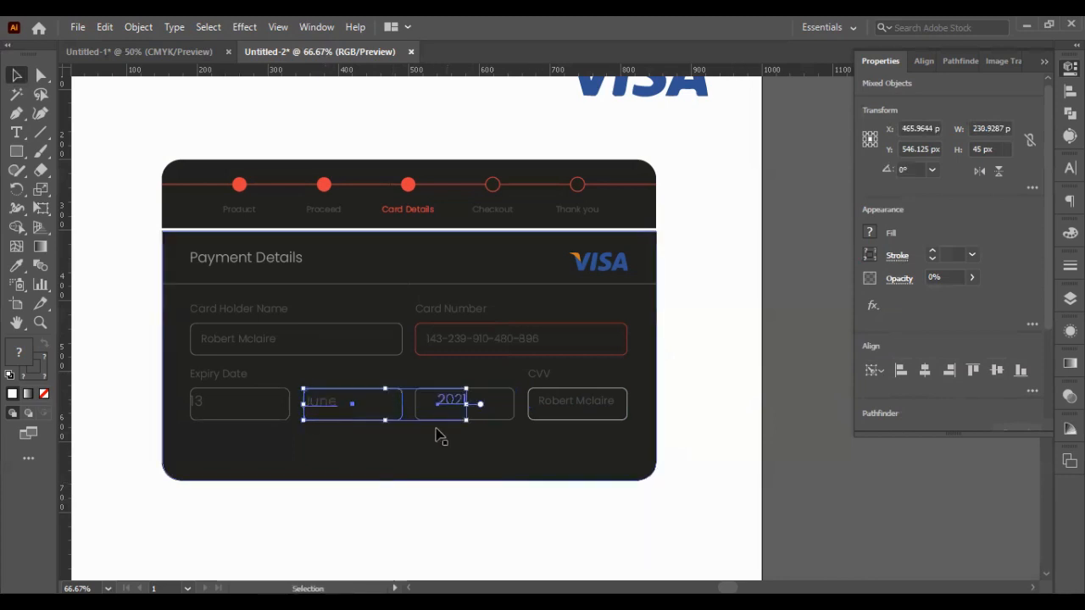
shift+click(373, 410)
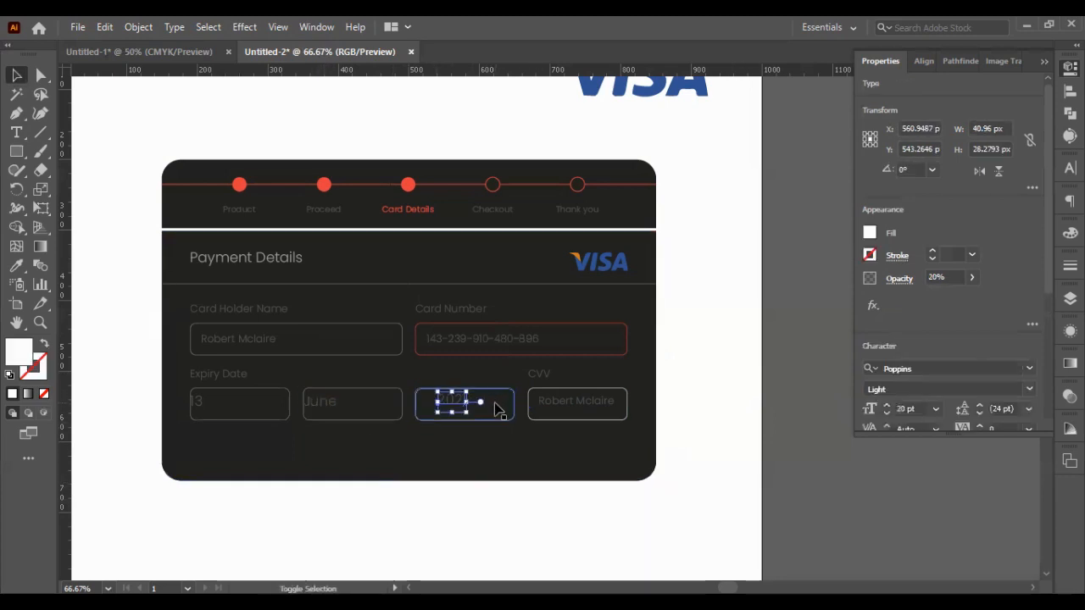
shift+double_click(496, 410)
double_click(722, 530)
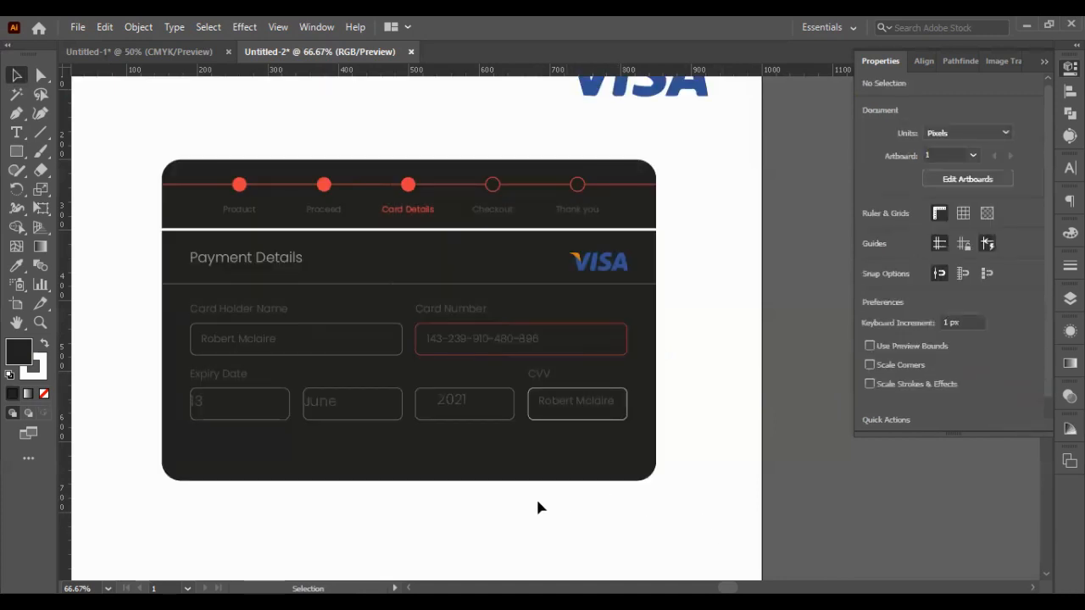
- Align the 2021 text to the left edge and vertical centre of the third Expiry Date box
drag(502, 504, 490, 405)
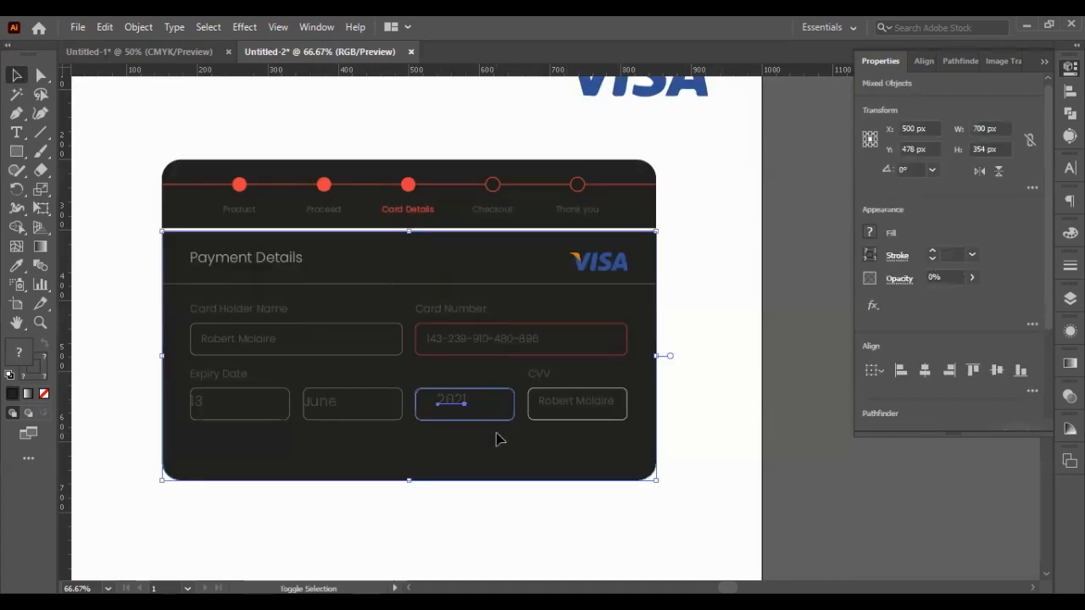
shift+click(498, 438)
click(496, 416)
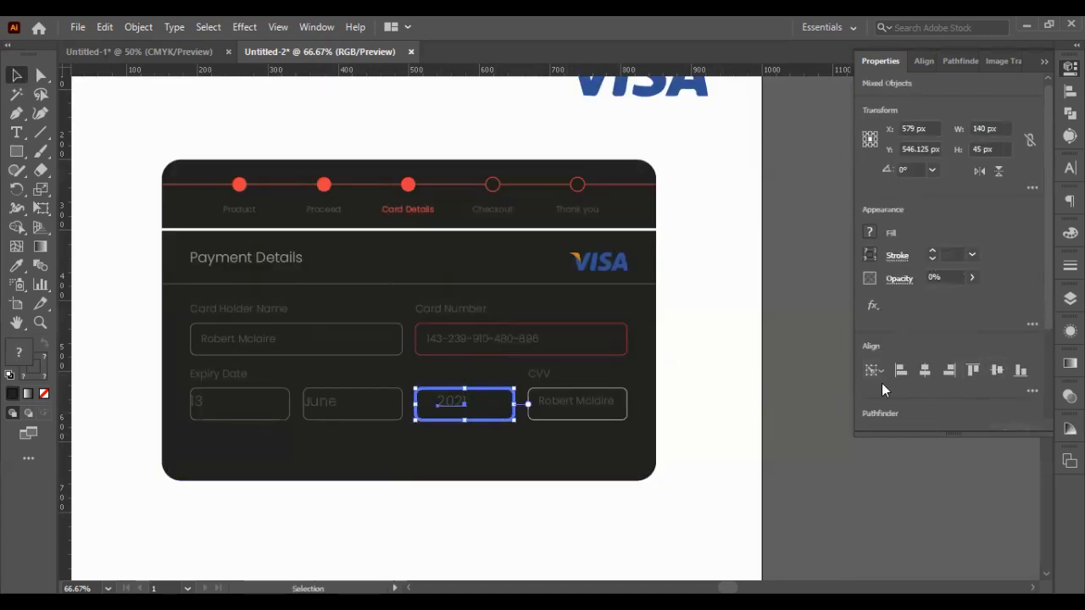
click(658, 470)
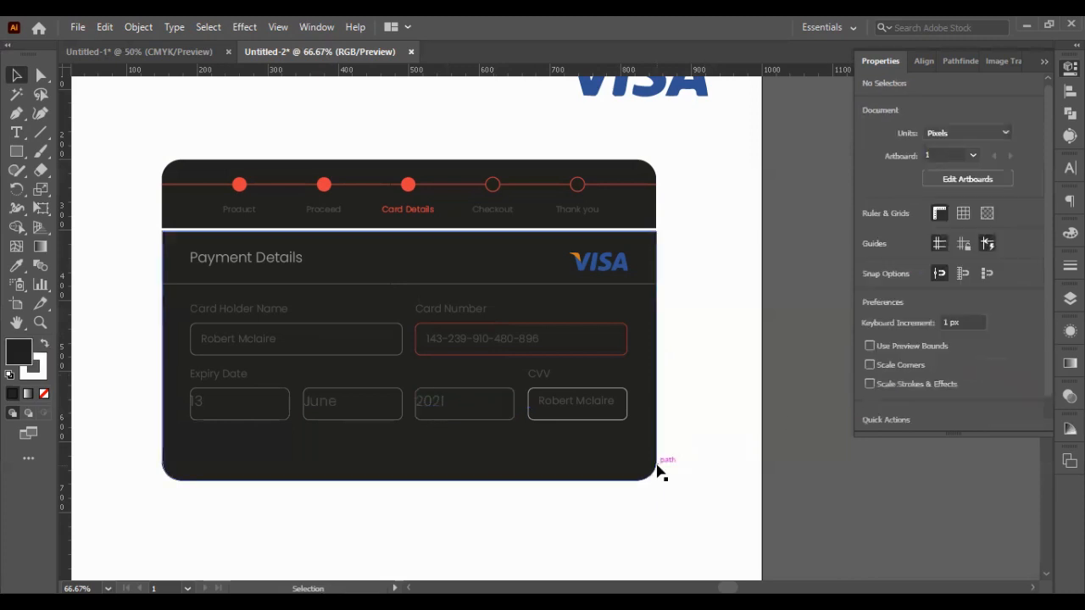
- Move the 13, June and 2021 texts together 15 px right and 3 px down inside their boxes
click(197, 408)
shift+click(341, 408)
shift+click(439, 413)
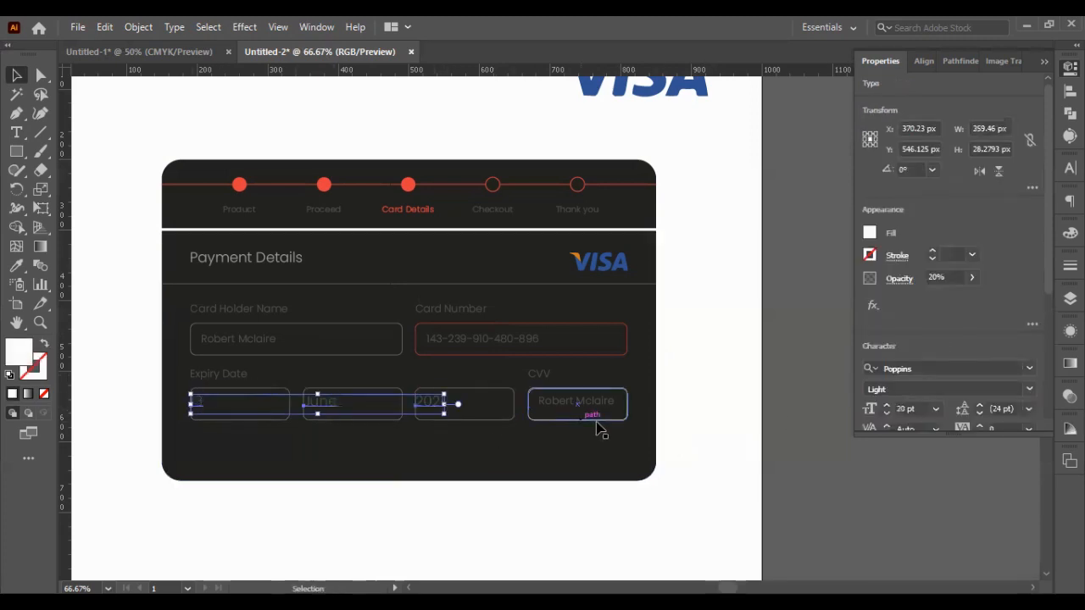
key(Down)
key(Down)
key(Down)
key(shift+Right)
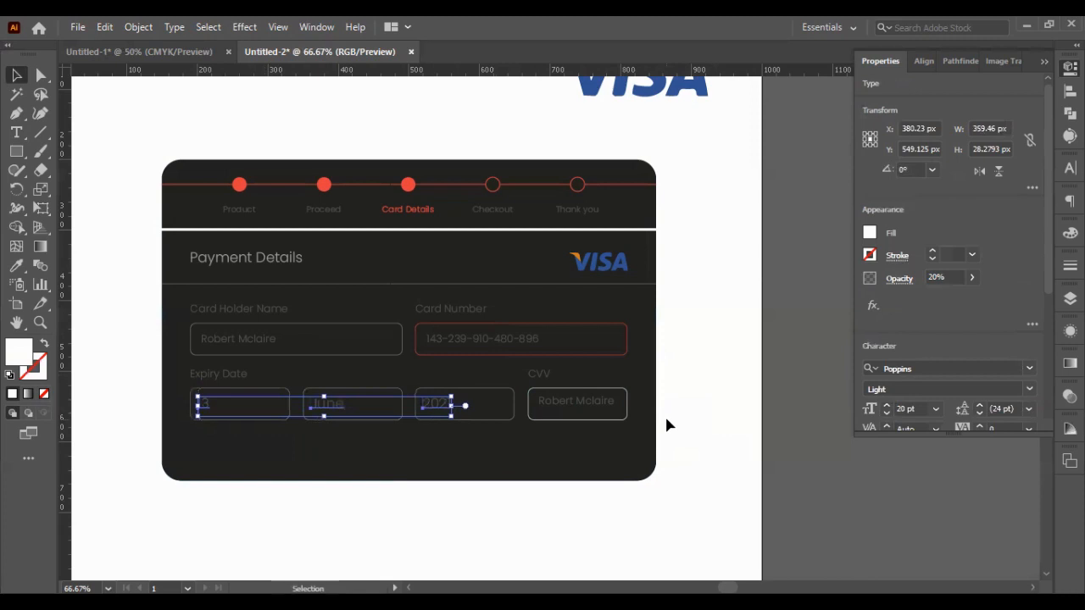
click(701, 429)
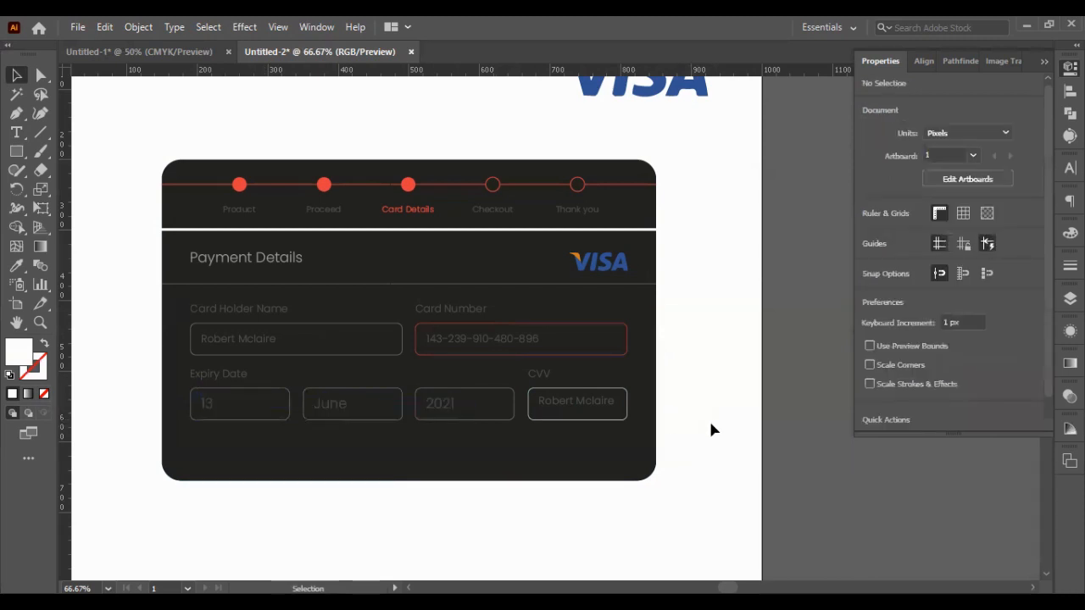
- Set the font size of the 13, June and 2021 expiry texts to 18 pt
click(205, 406)
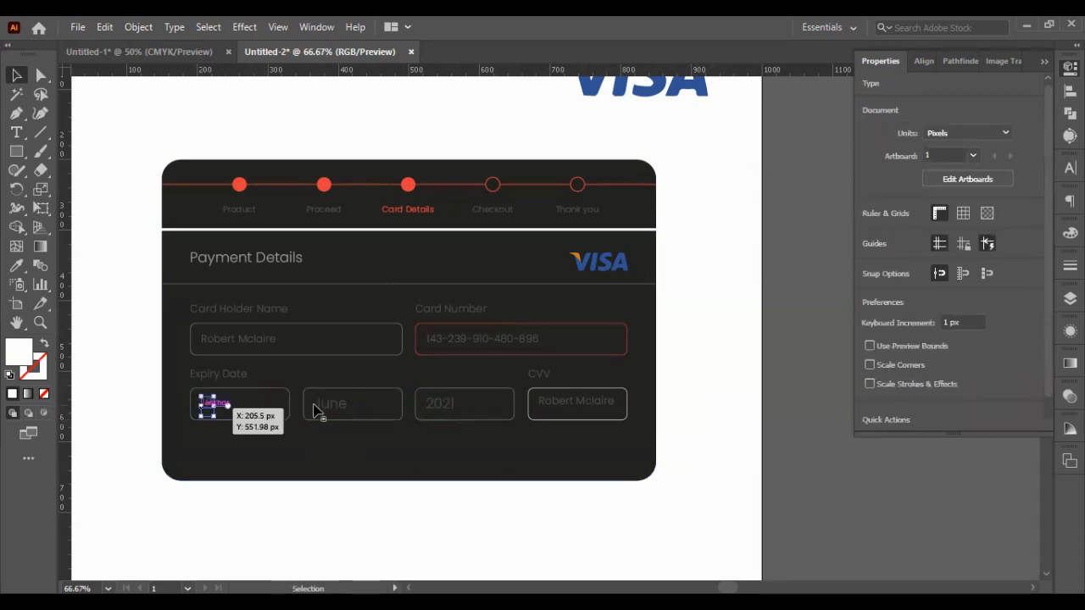
shift+click(335, 406)
shift+click(450, 411)
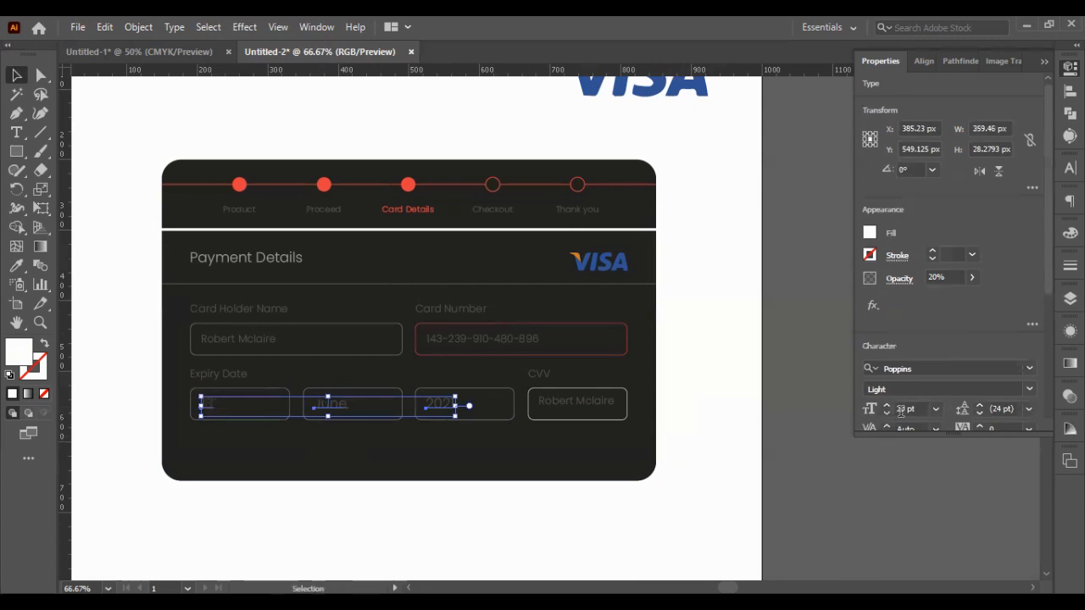
text(18)
key(Return)
click(655, 503)
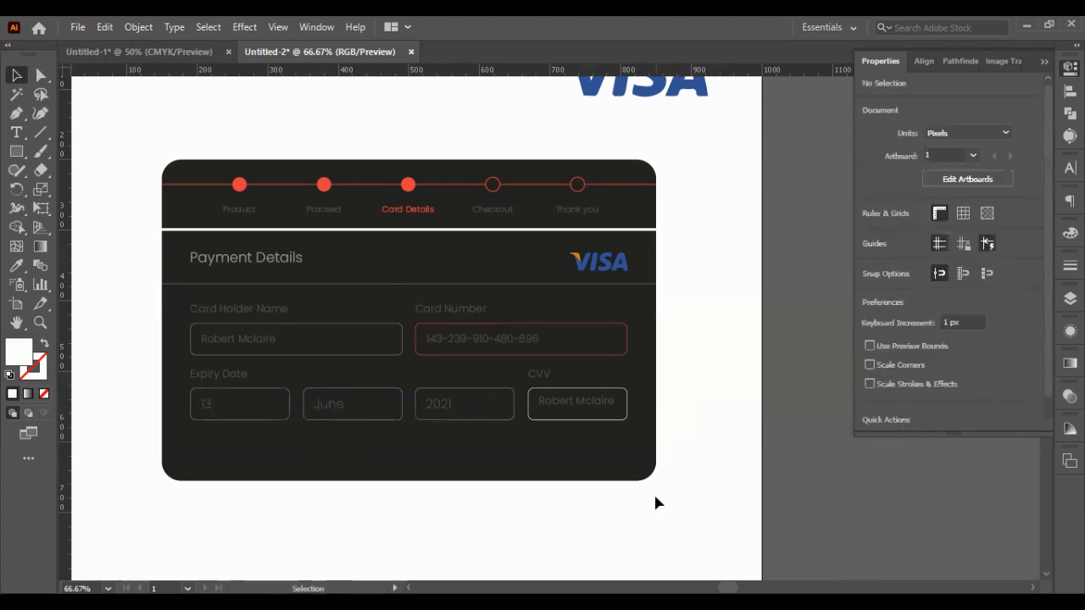
drag(561, 404, 561, 408)
click(703, 395)
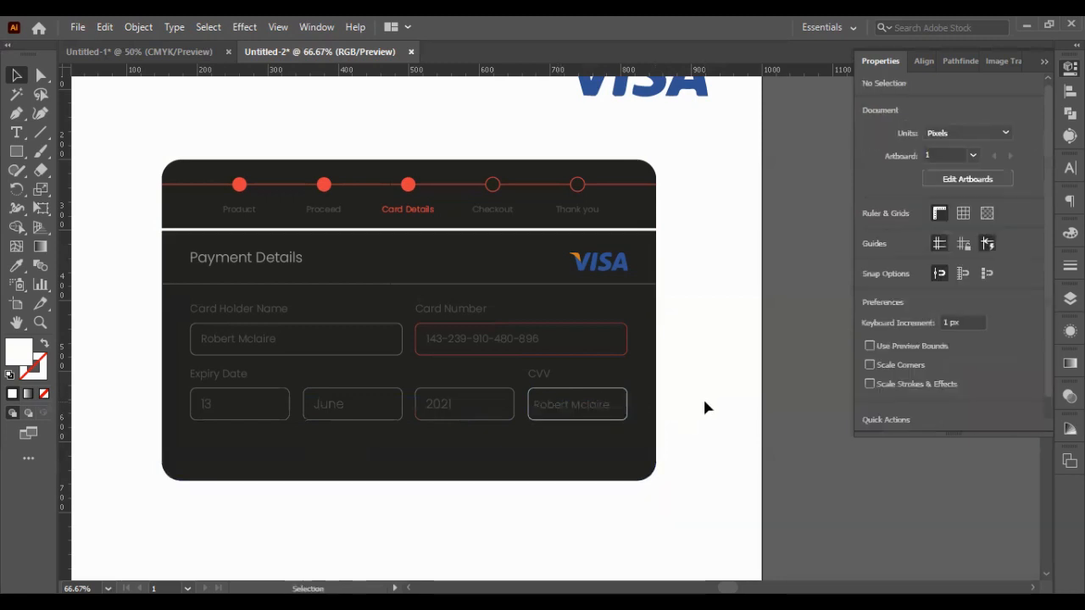
click(576, 406)
key(ctrl+z)
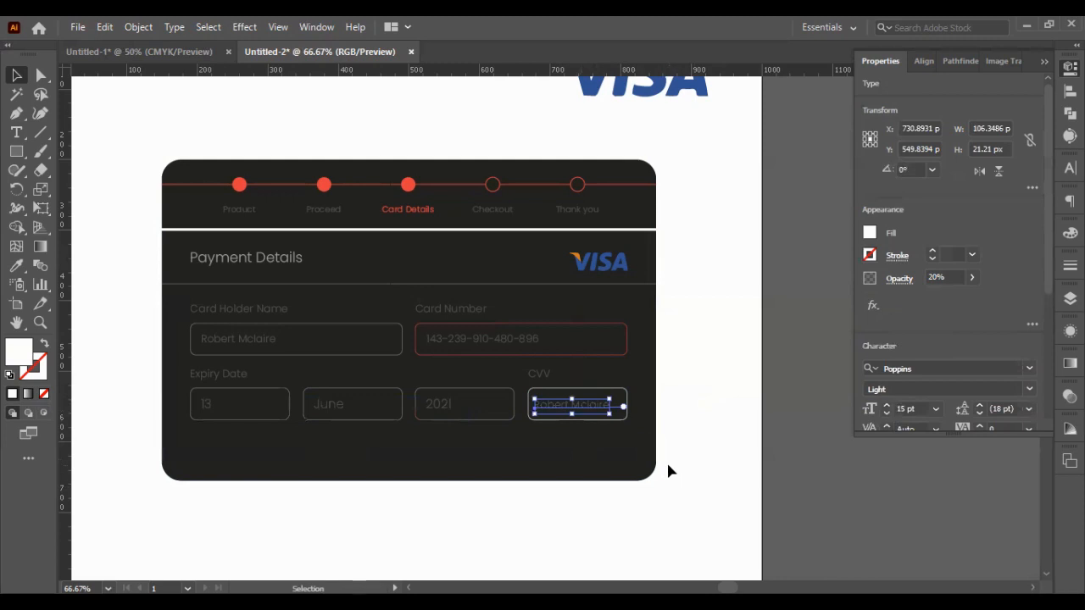
key(ctrl+z)
key(ctrl+z)
key(ctrl+z)
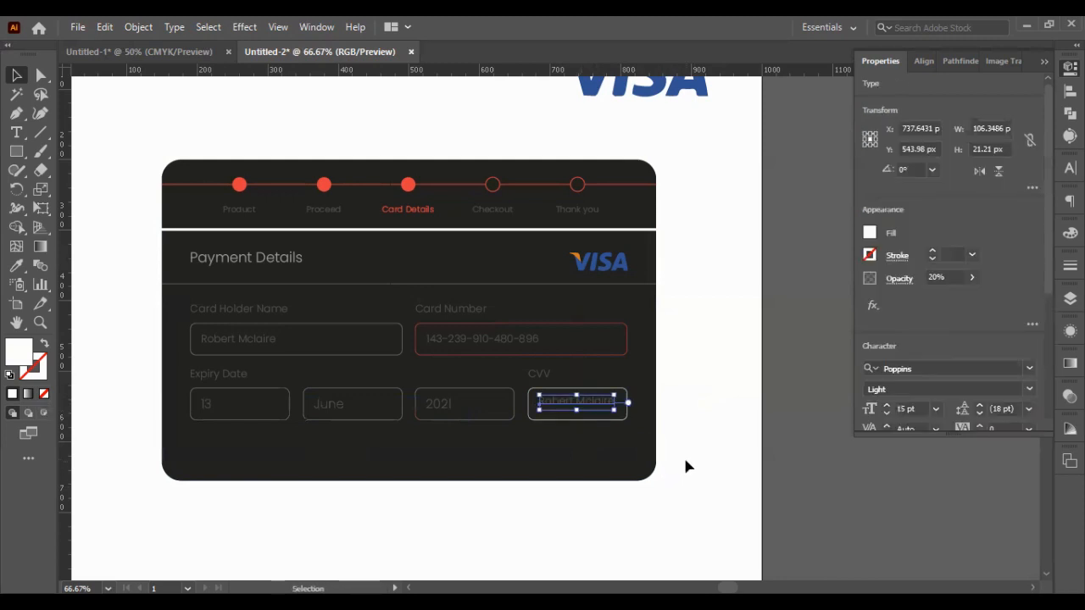
click(674, 443)
- Set the copied text in the CVV box to 18 pt and replace it with the sample card security code
click(579, 408)
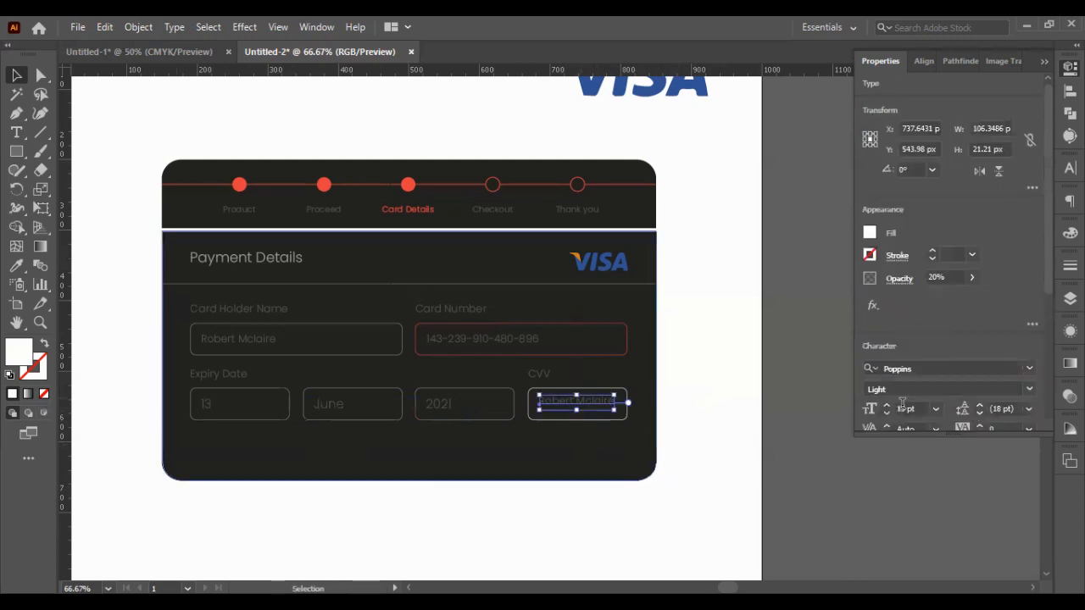
scroll(926, 411, up, 3)
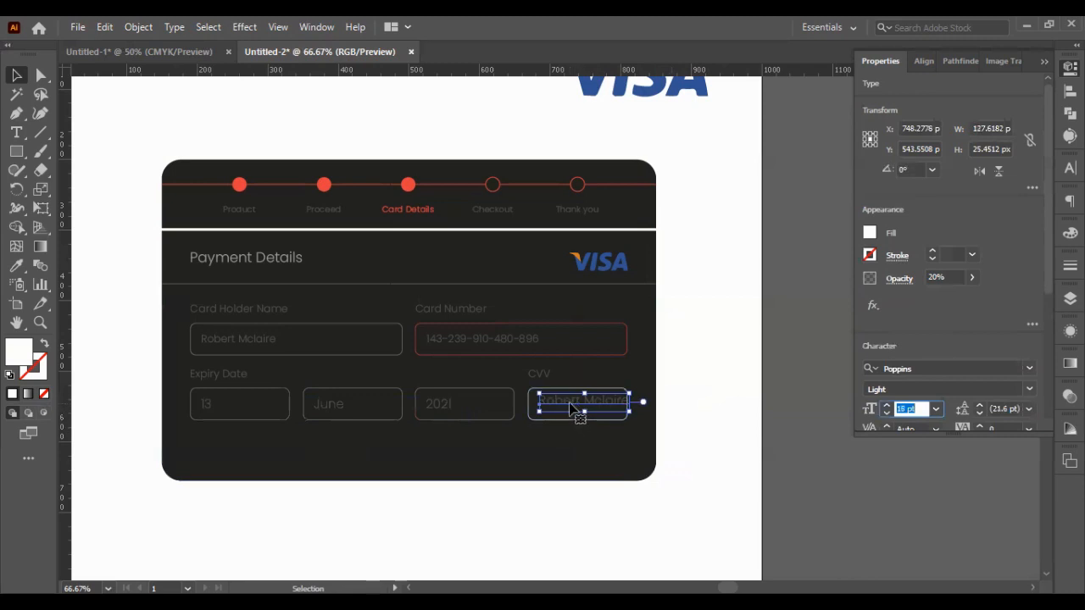
triple_click(570, 407)
key(BackSpace)
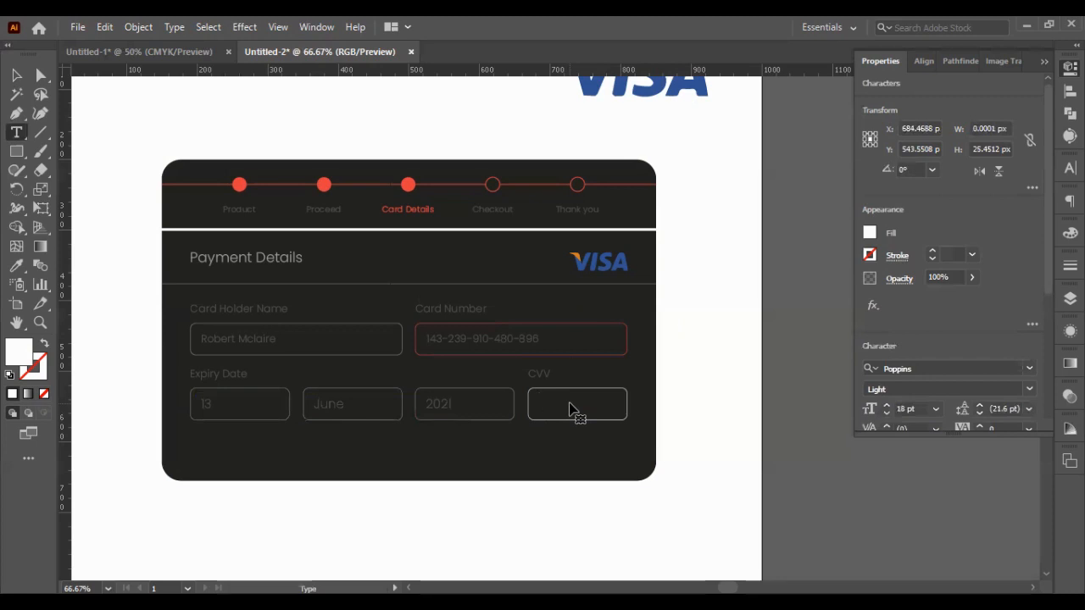
text(123)
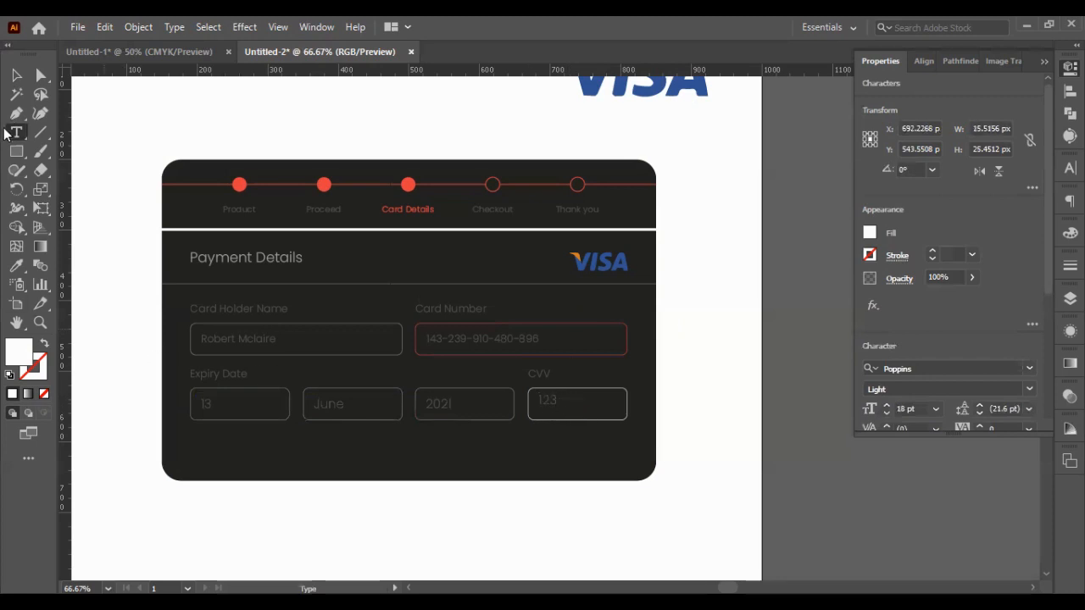
key(Escape)
- Align the security code to the left and vertical centre of the CVV box, and nudge it about 15 px right and 4 px down
shift+click(605, 418)
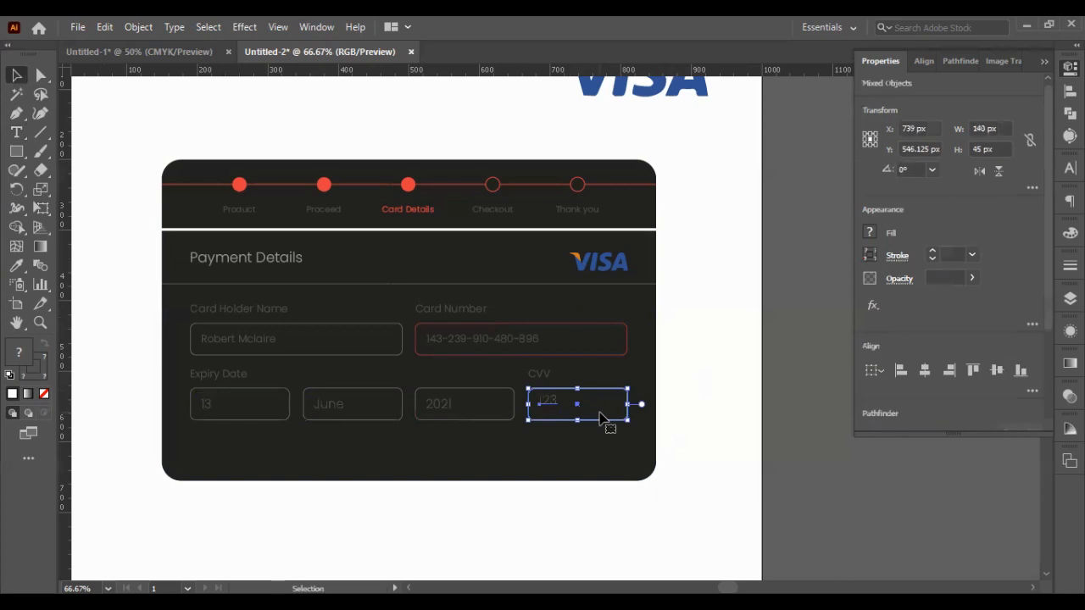
click(730, 398)
click(541, 406)
key(Down)
key(Down)
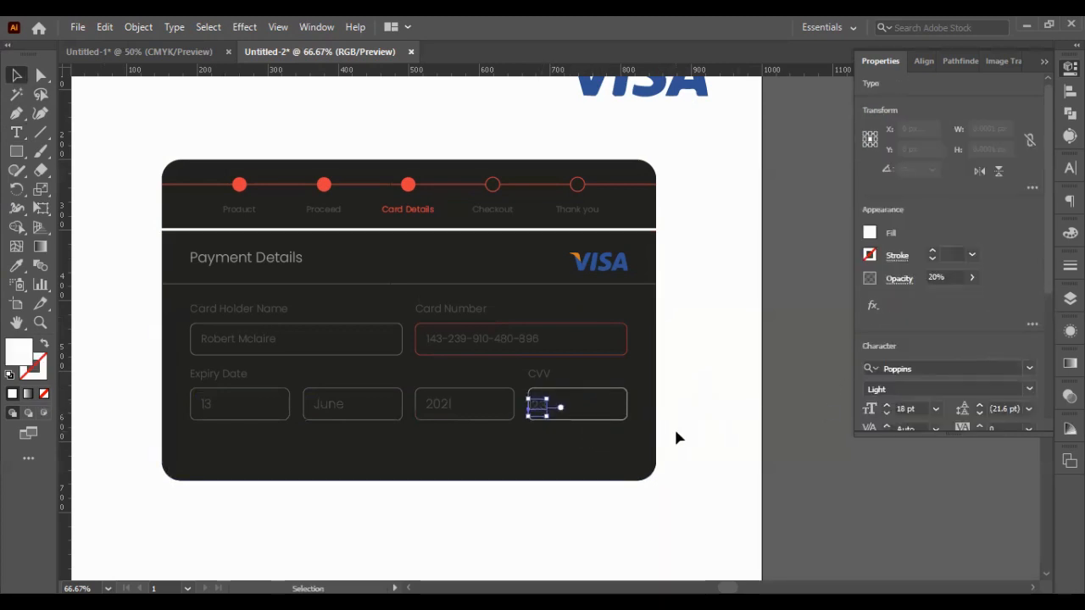
key(shift+Right)
key(Right)
key(Right)
key(Right)
key(Right)
key(Right)
key(Right)
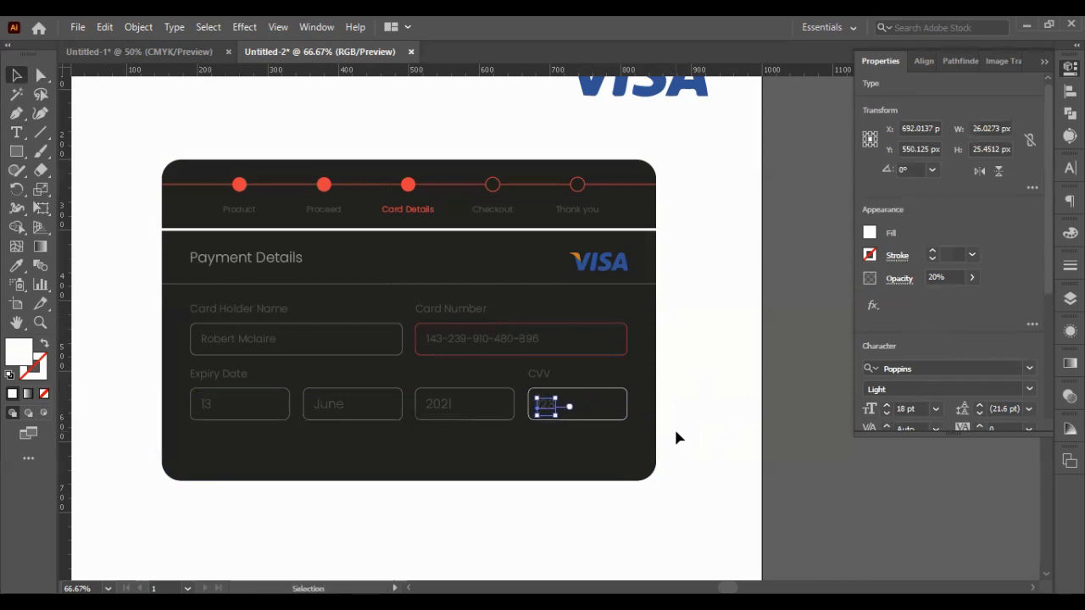
click(661, 441)
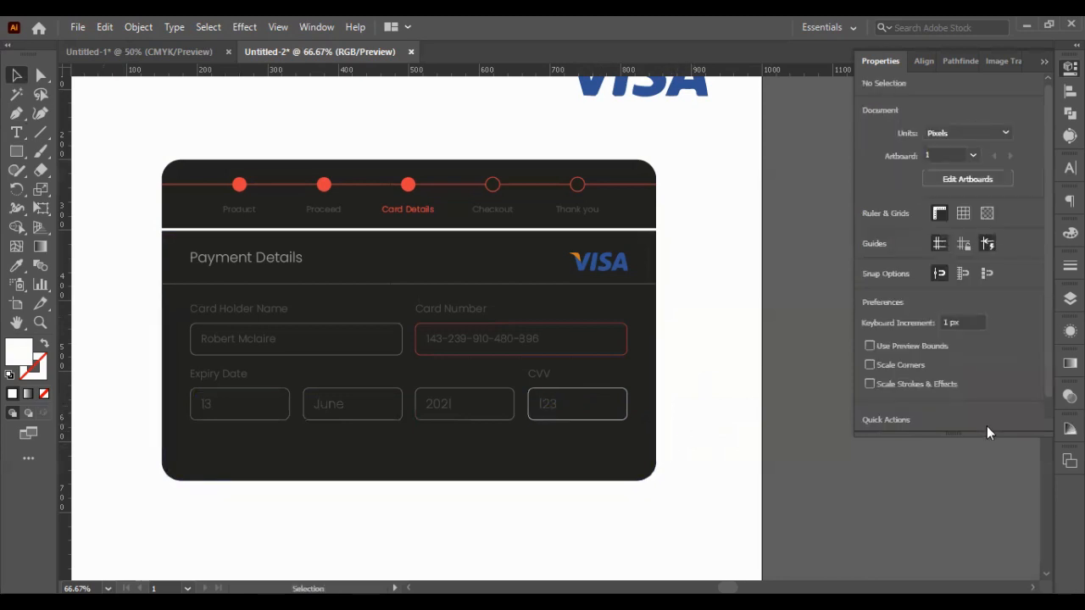
- Draw a small downward-pointing chevron with the Pen tool on the blank artboard area beside the card
scroll(472, 395, up, 1)
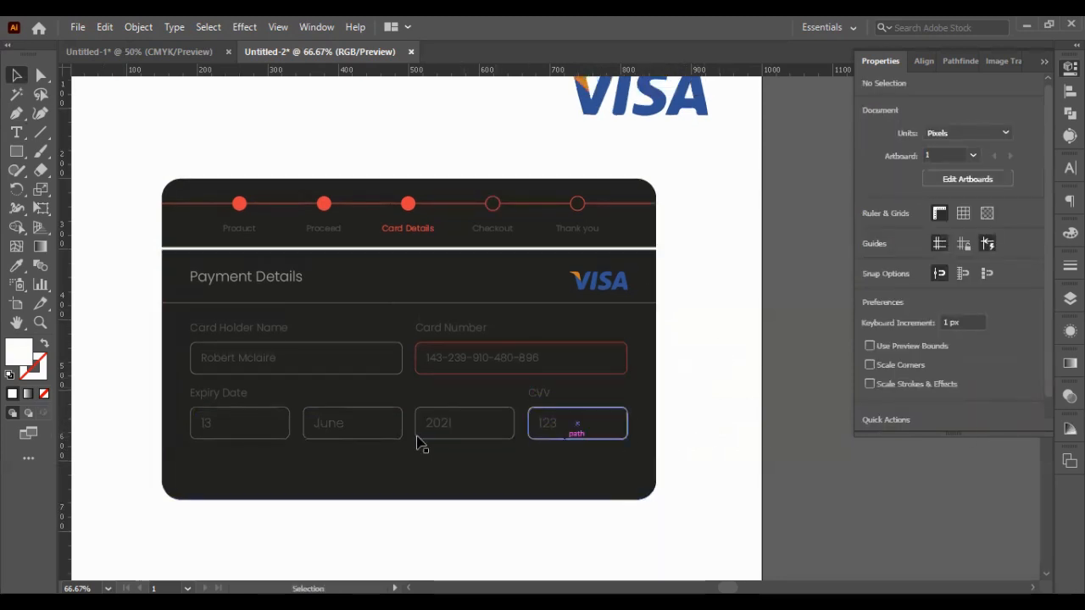
click(16, 112)
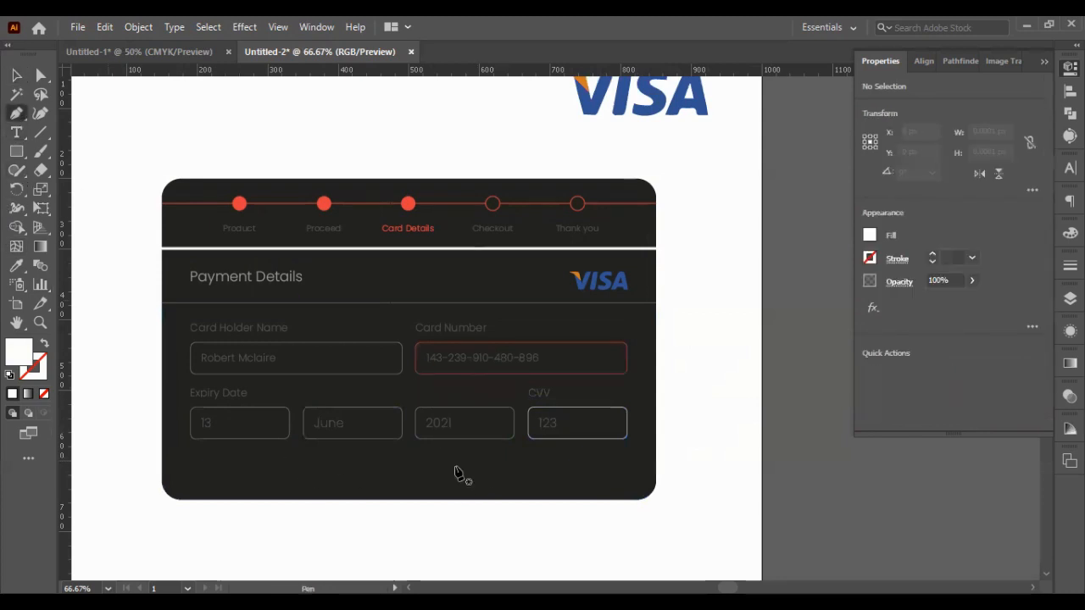
scroll(453, 472, down, 2)
mouse_move(696, 383)
mouse_down()
mouse_move(702, 395)
mouse_move(708, 379)
mouse_up()
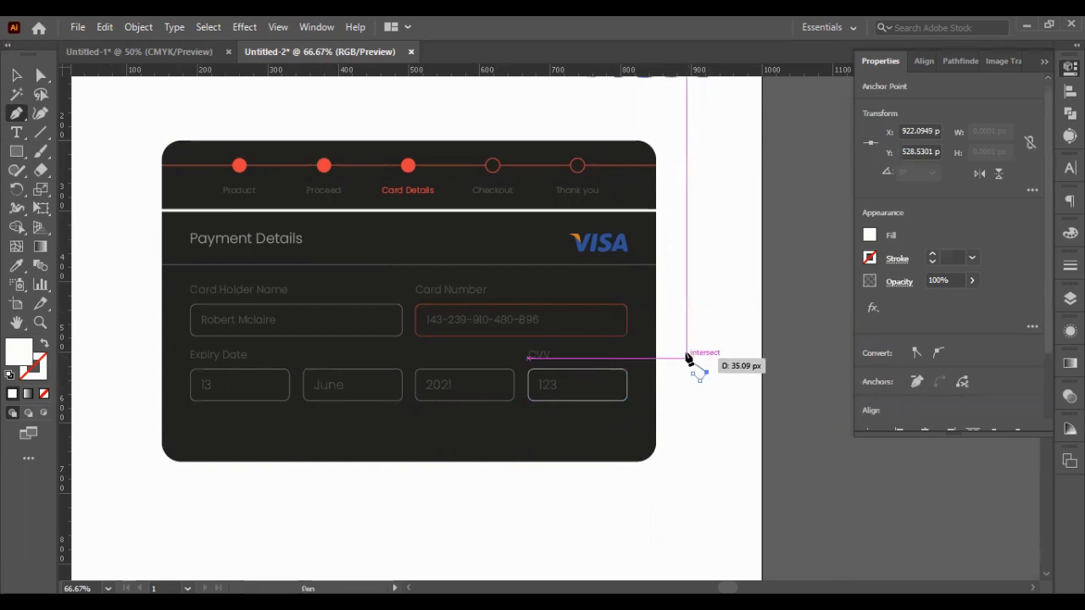
click(16, 75)
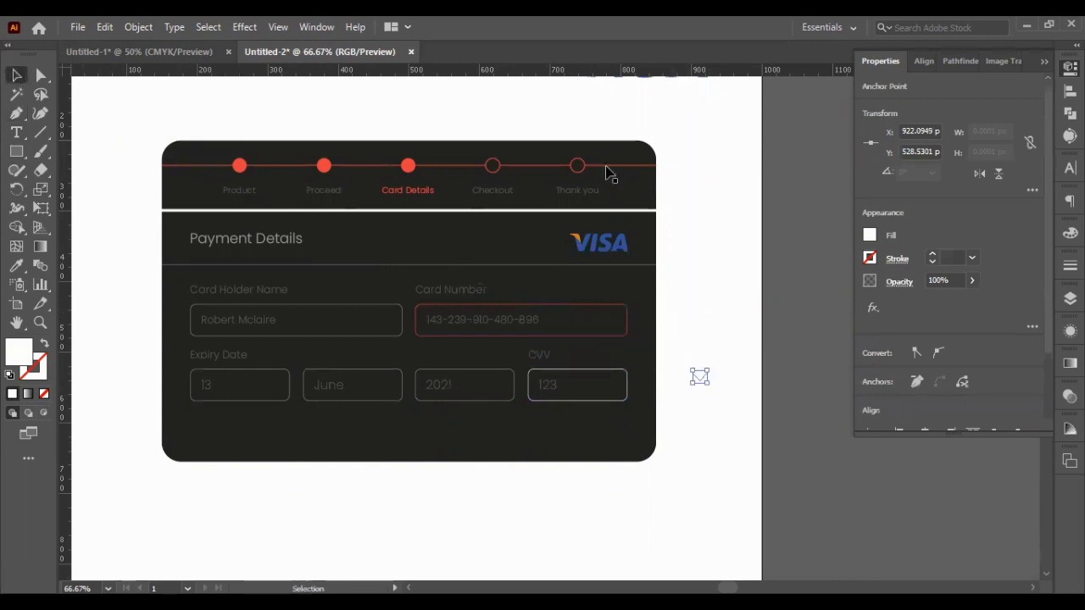
- Give the chevron no fill and a stroke in the card's dark colour
click(44, 343)
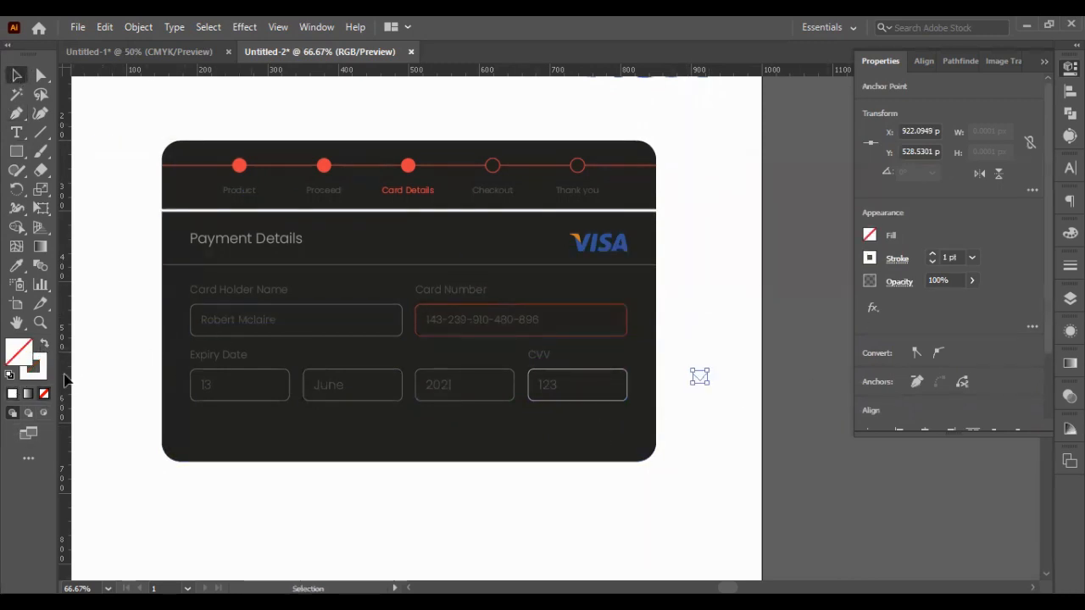
click(16, 265)
click(187, 227)
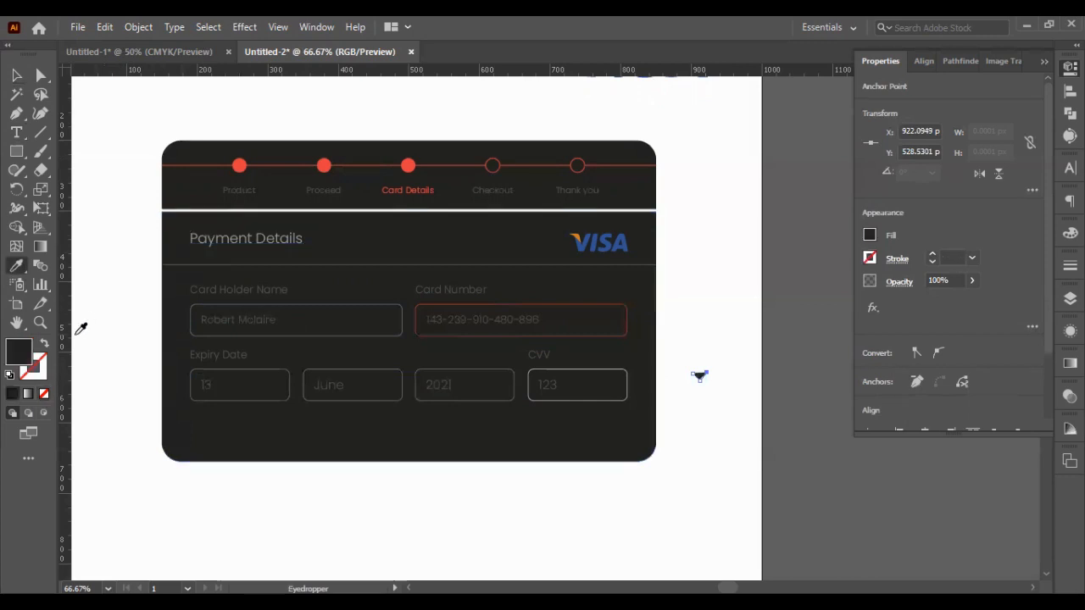
click(44, 344)
click(16, 75)
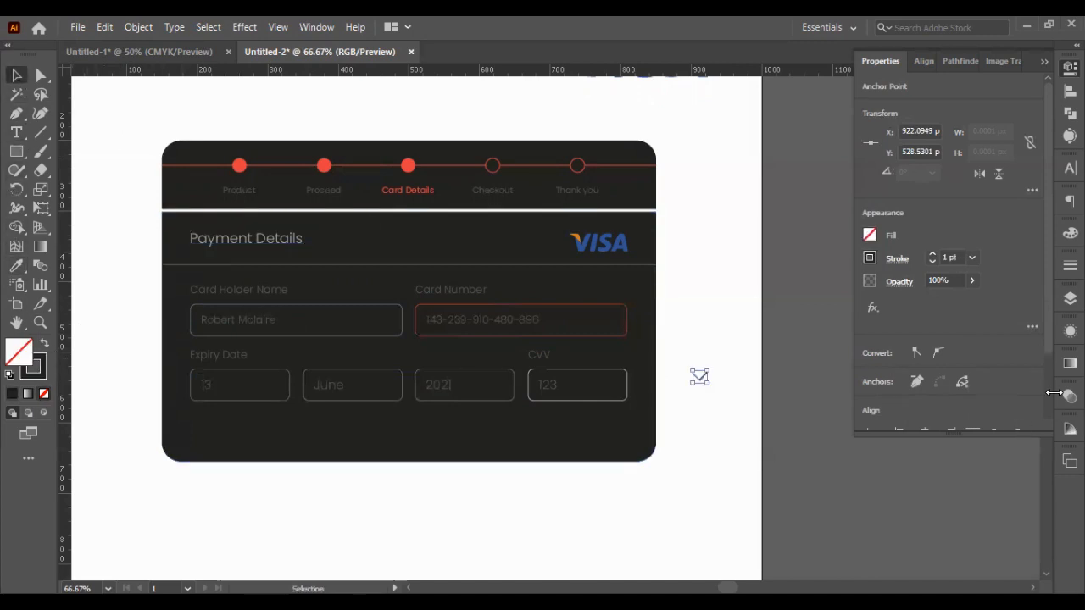
- Set the chevron's stroke weight to 3 pt and move it into the day box under Expiry Date
click(897, 258)
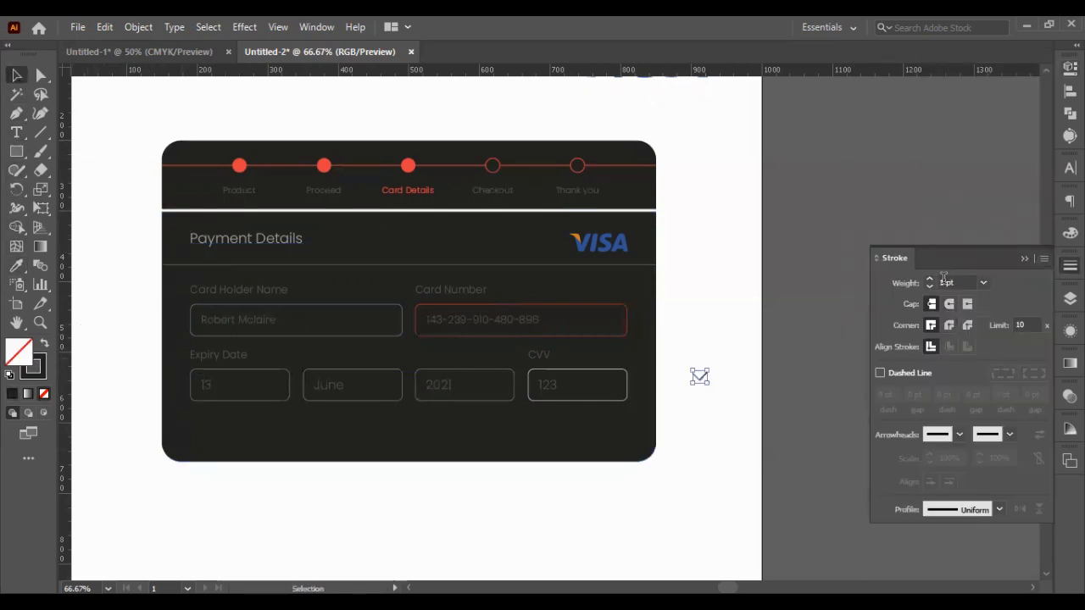
key(Return)
drag(703, 382, 274, 388)
- Change the chevron's stroke colour to white, ffffff
click(37, 365)
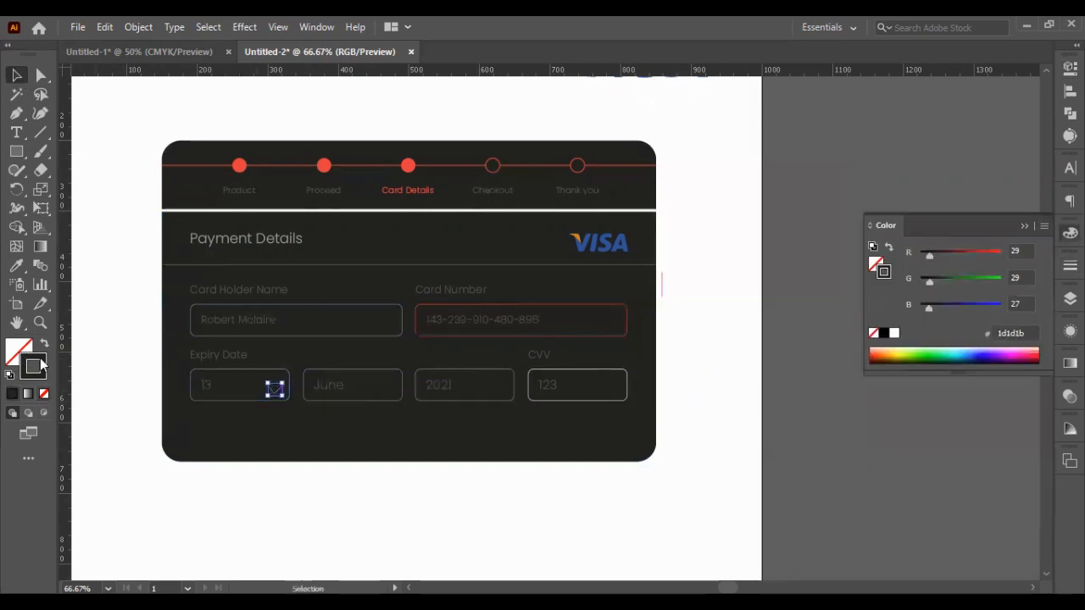
double_click(34, 365)
text(ffffff)
click(1017, 302)
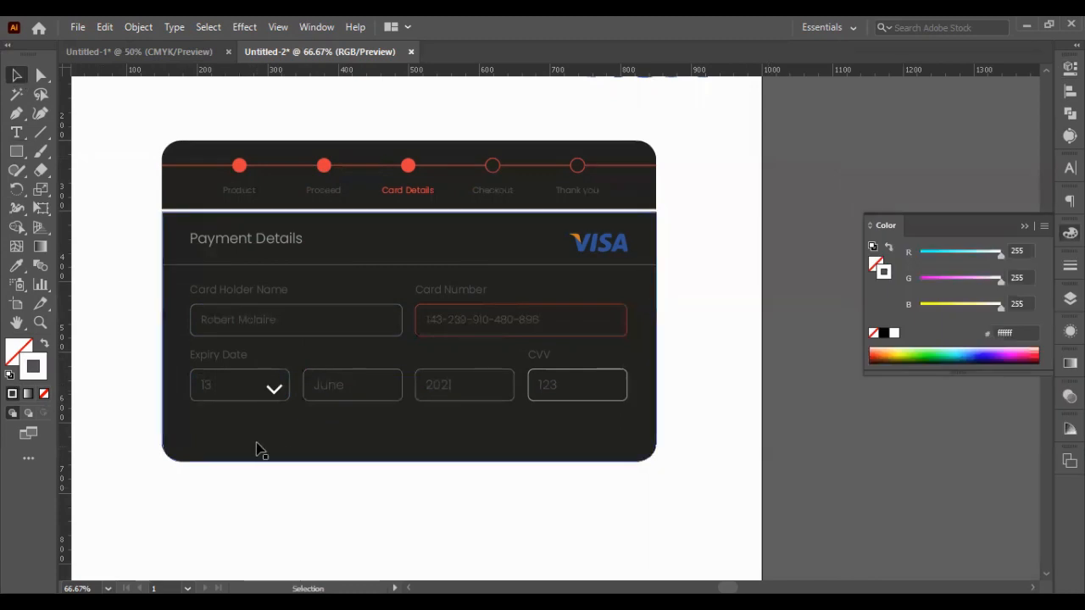
- Scale the chevron proportionally to a width of 15 px
click(273, 389)
click(1069, 67)
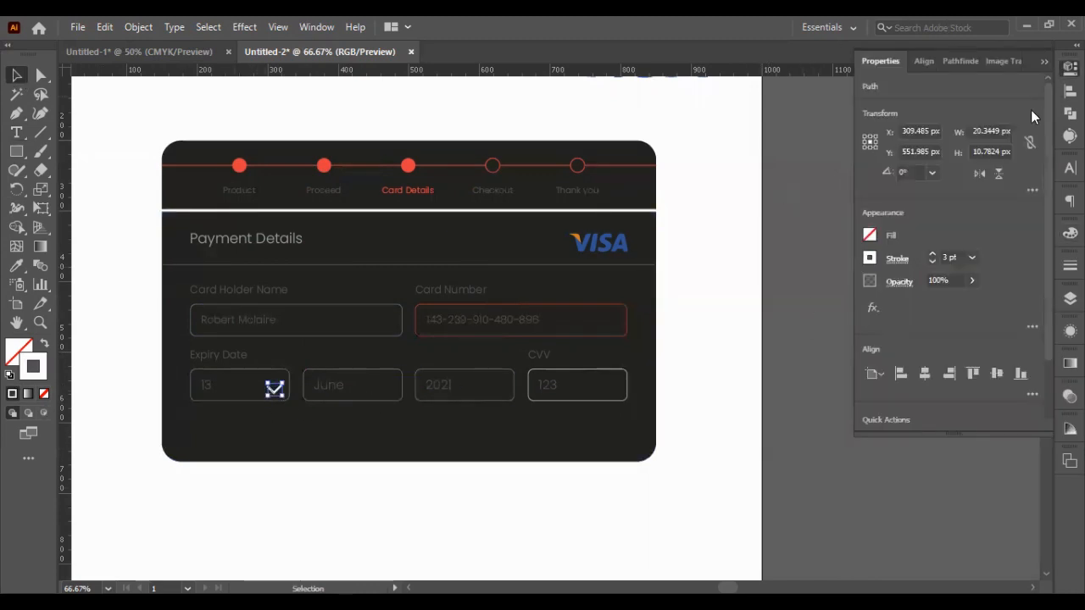
click(980, 131)
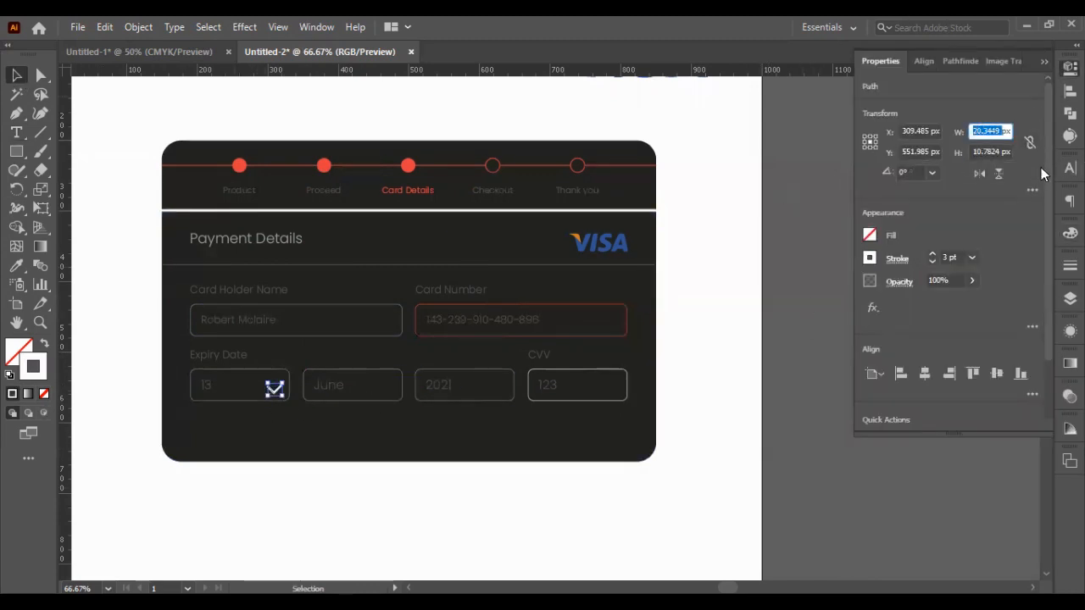
text(3)
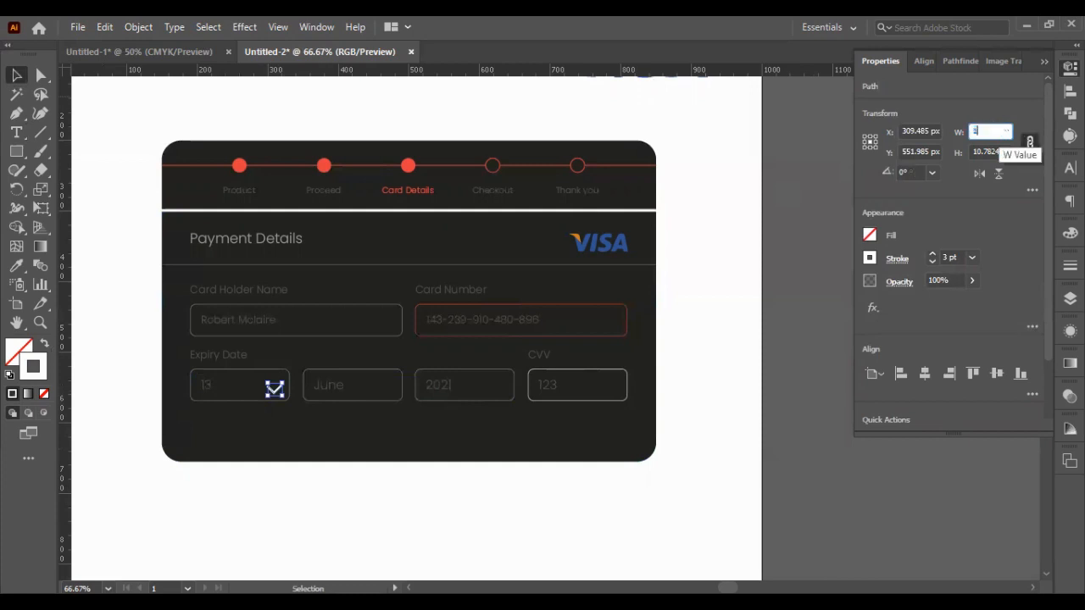
key(Return)
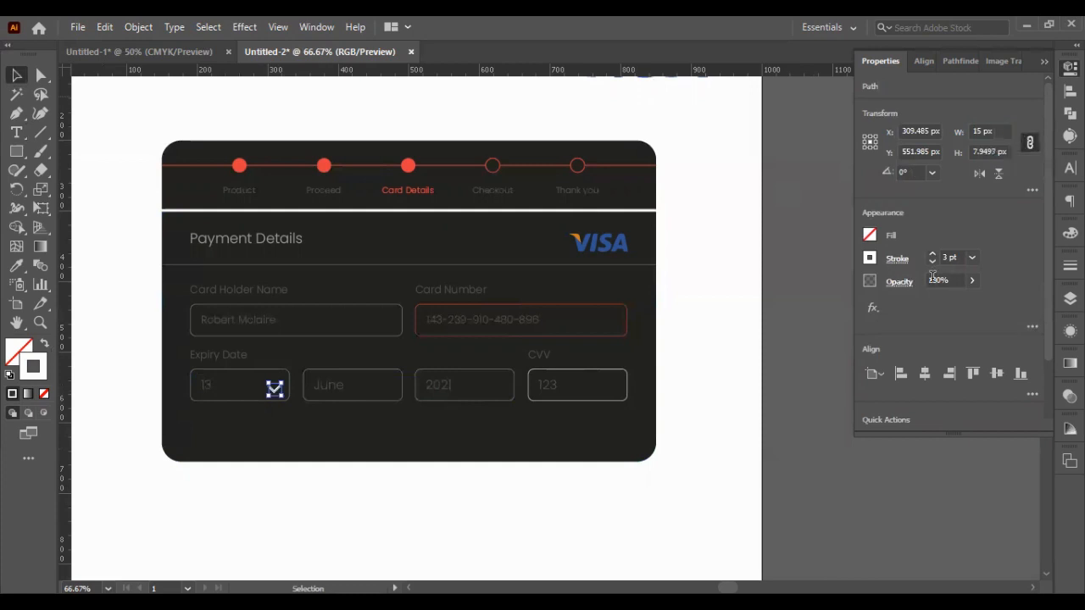
- Set the chevron's opacity to 50%, after trying 70%
click(932, 277)
text(70)
key(Return)
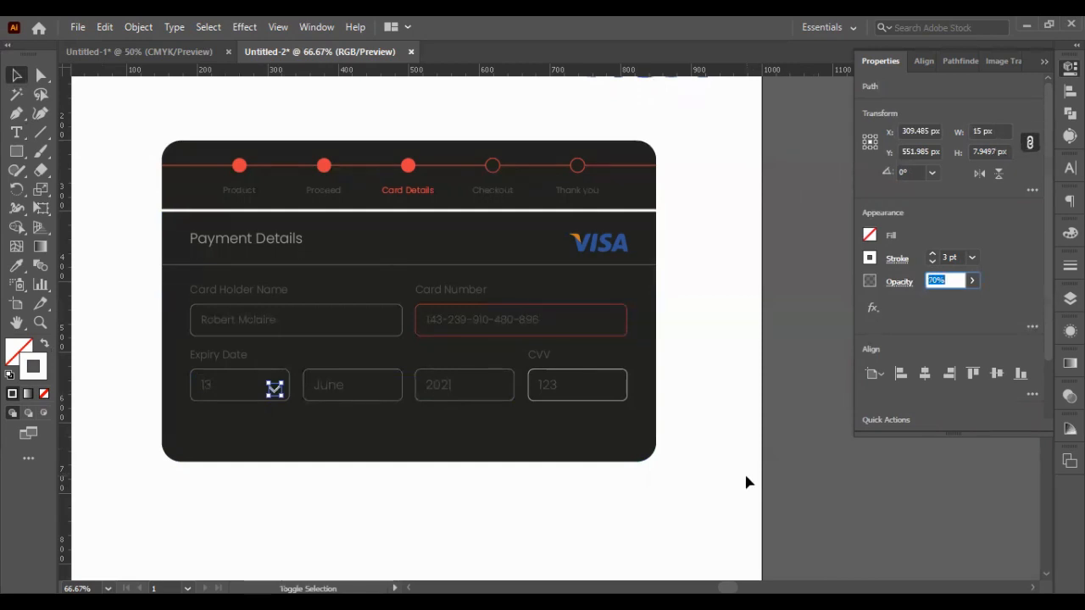
click(745, 483)
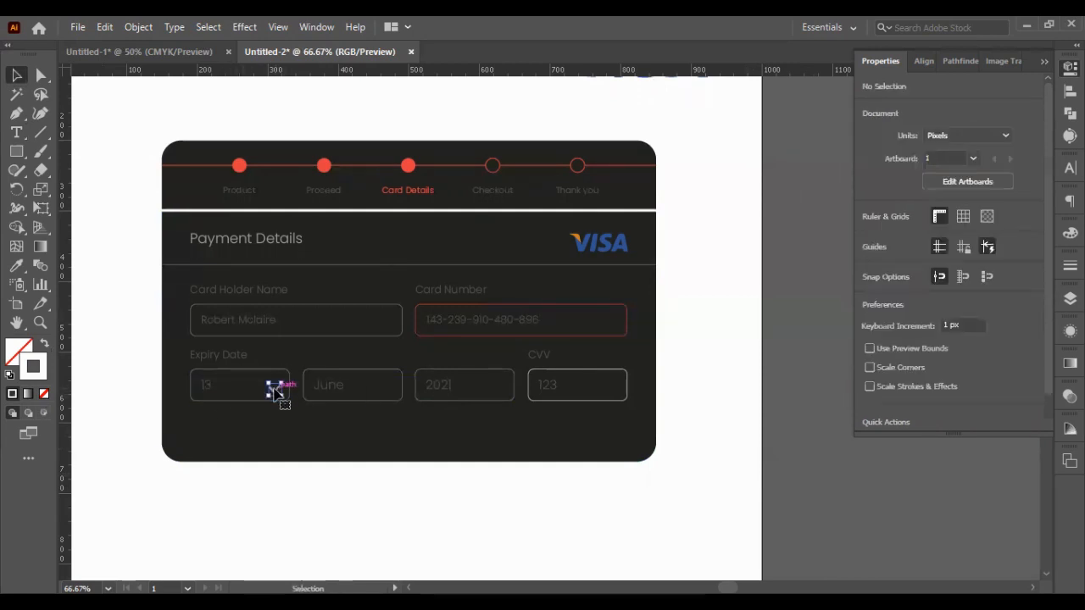
click(278, 388)
click(934, 280)
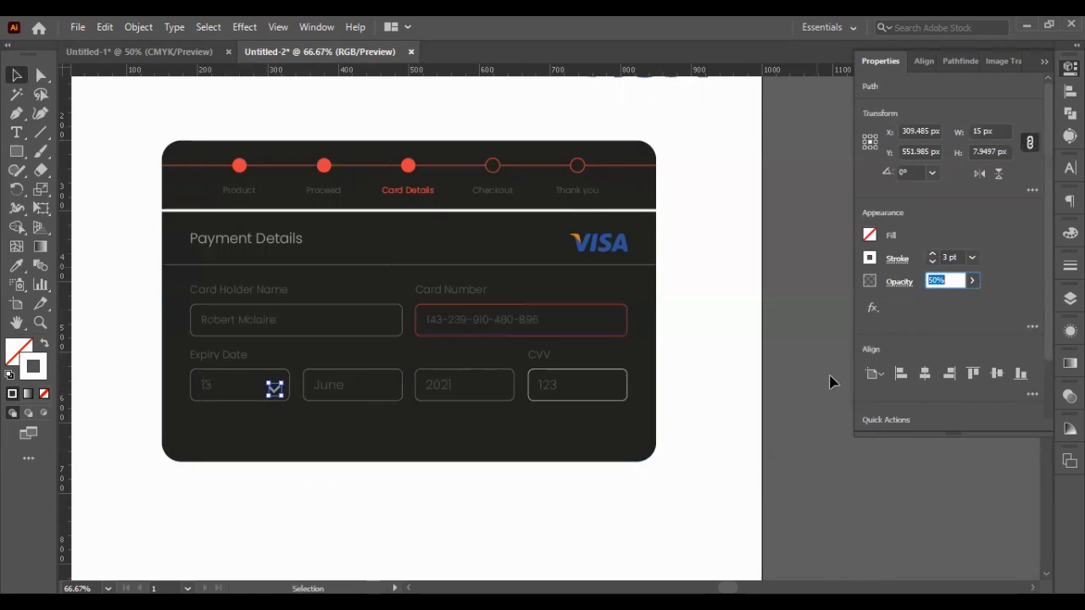
click(671, 442)
- Align the chevron to the right edge and vertical centre of the day box, and nudge it about 15 px left
click(278, 392)
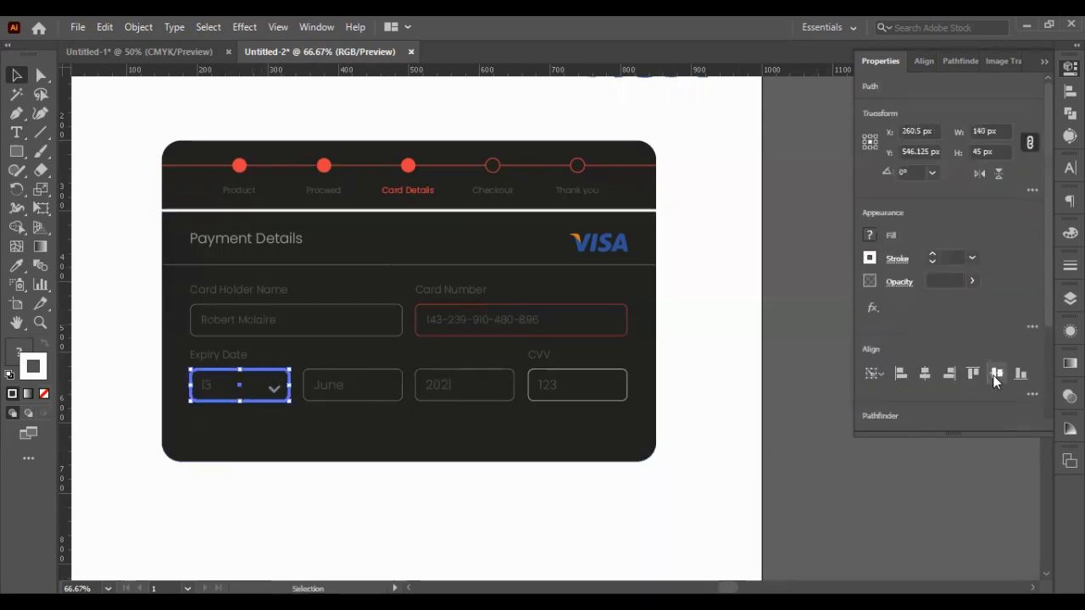
click(797, 458)
click(274, 388)
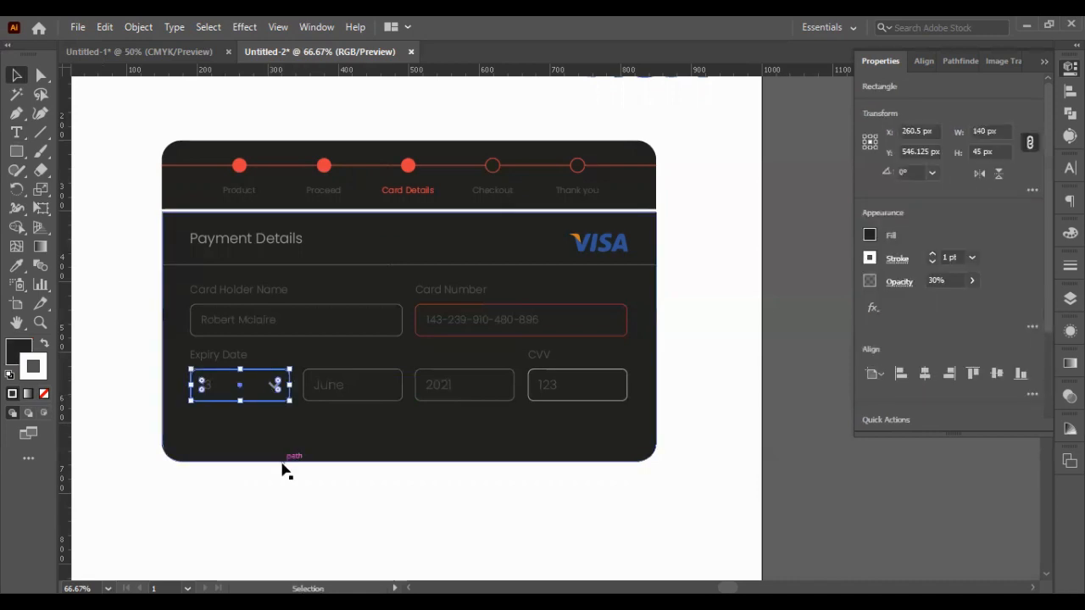
drag(259, 388, 259, 377)
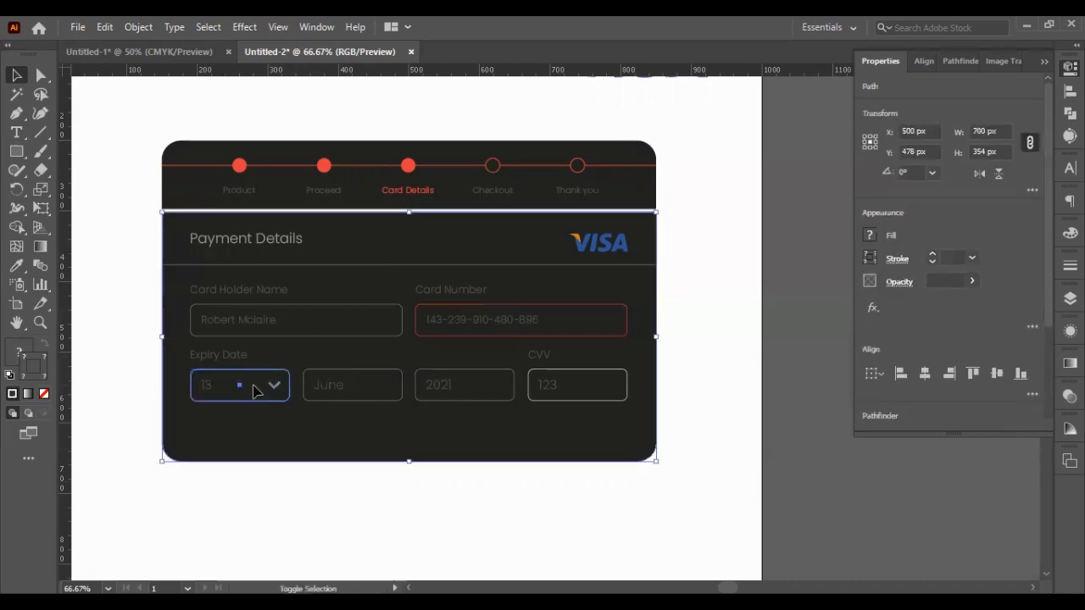
shift+click(271, 431)
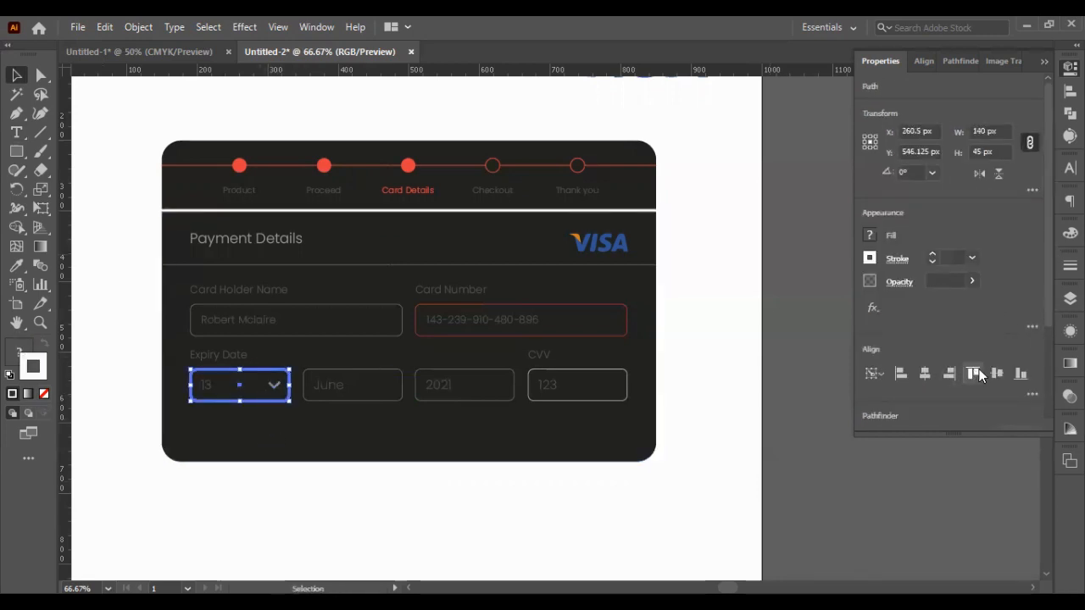
click(828, 476)
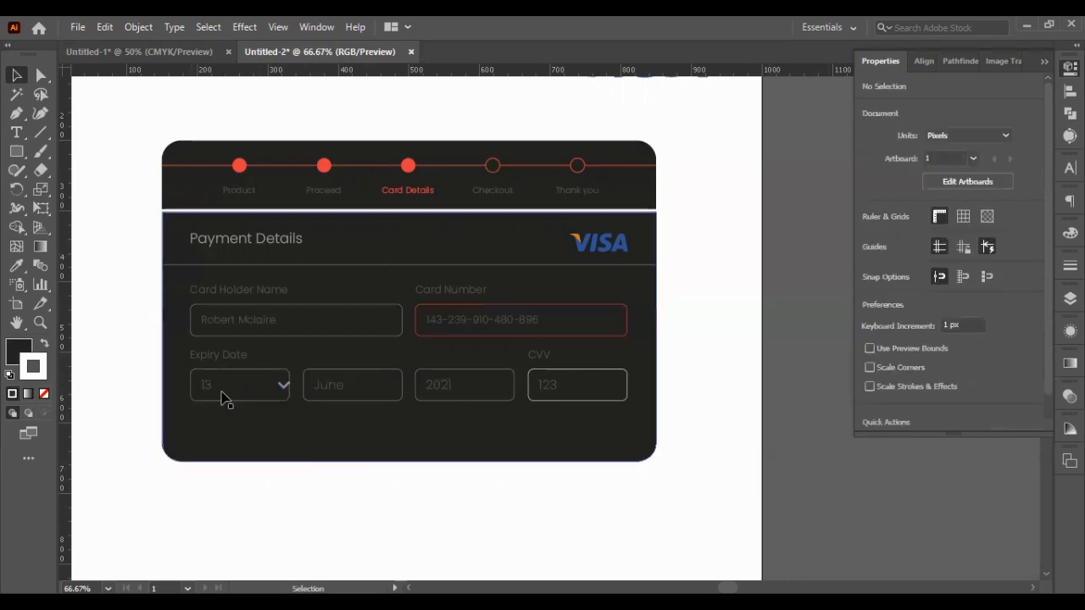
click(280, 385)
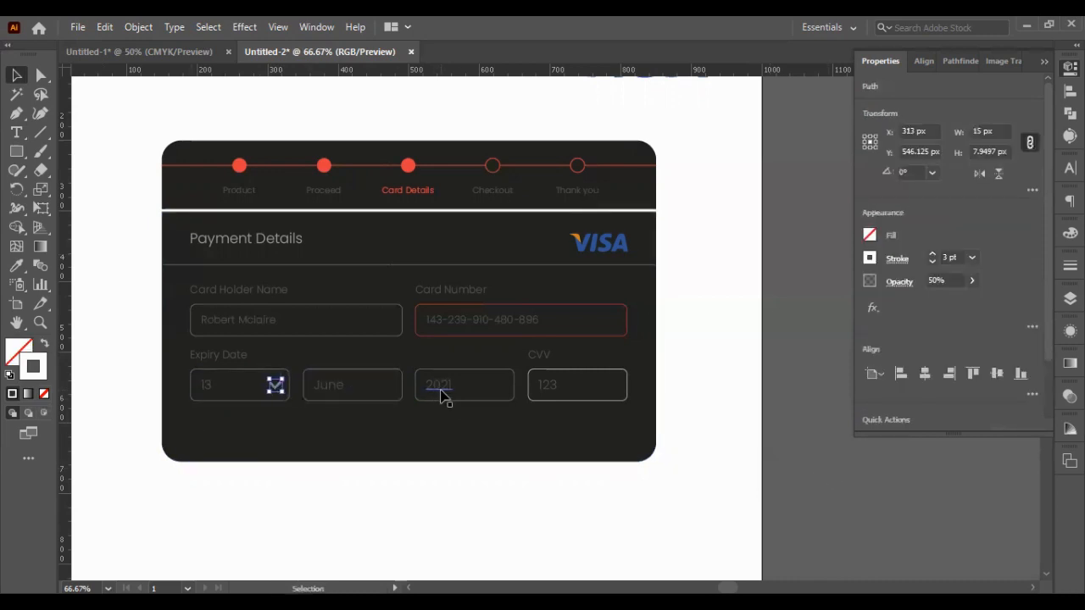
click(719, 359)
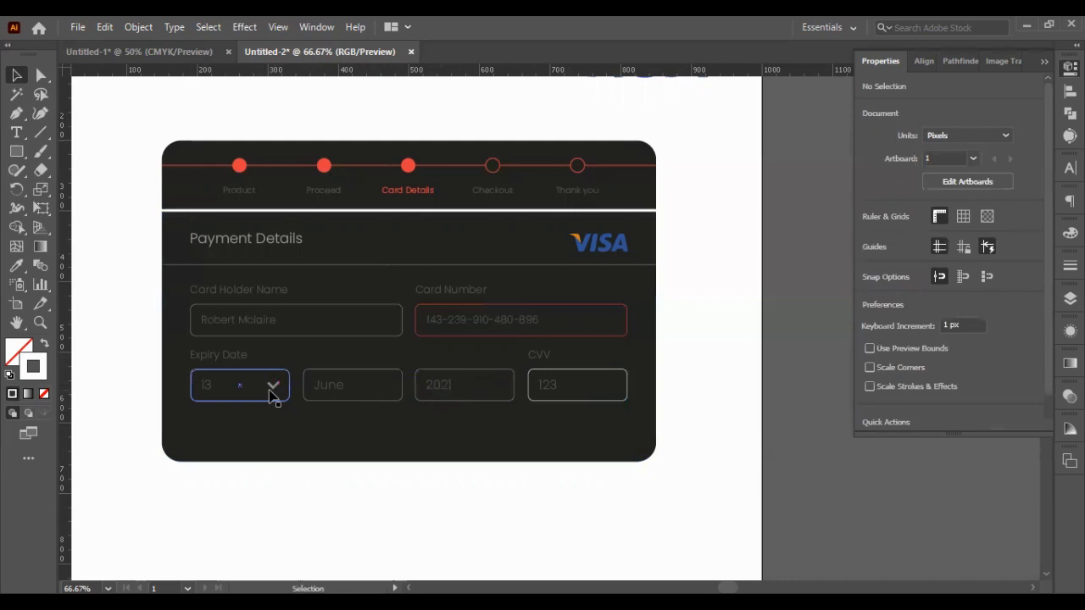
- Duplicate the day box's chevron and shift the copy about 158 px right into the June box
click(274, 388)
key(a)
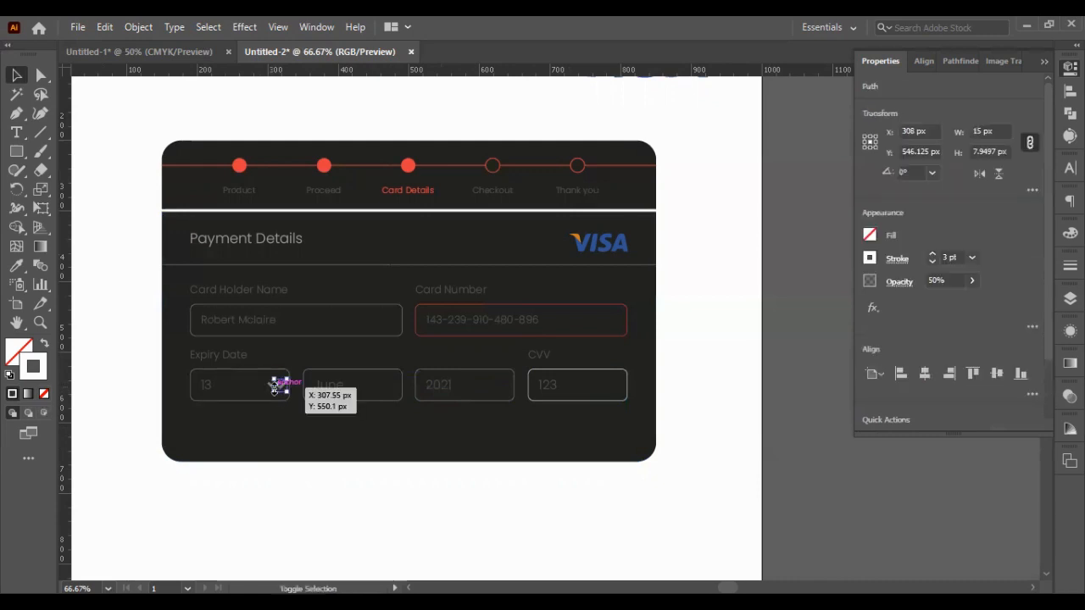
key(shift+Right)
key(shift+Right)
key(shift+Right)
key(shift+Right)
key(shift+Right)
key(shift+Right)
key(shift+Right)
key(shift+Right)
key(shift+Right)
key(shift+Right)
key(shift+Right)
key(shift+Right)
key(shift+Right)
key(shift+Right)
key(Right)
key(Right)
key(Right)
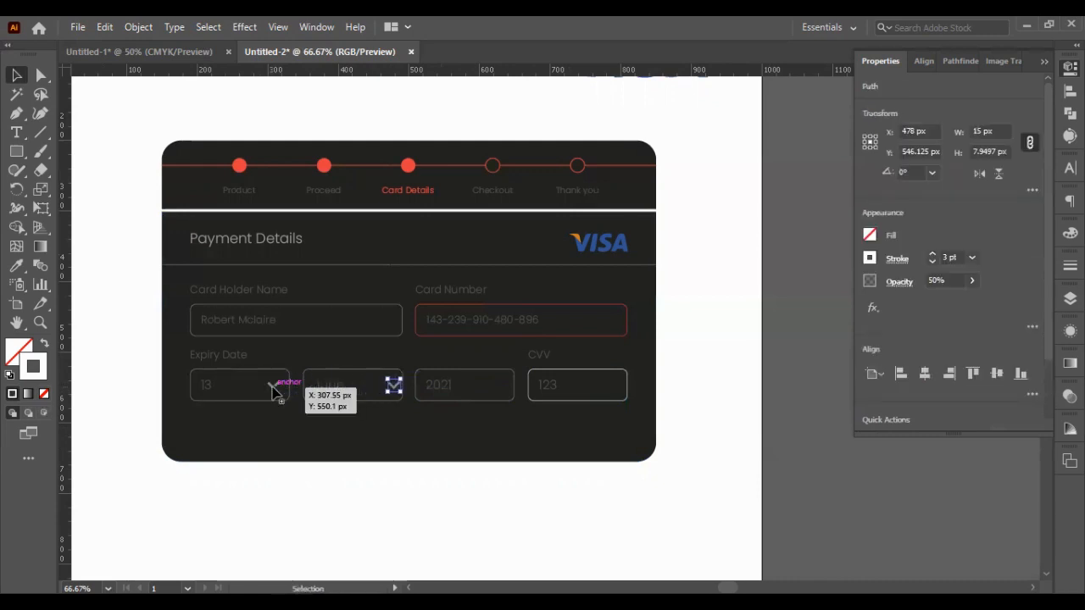
key(shift+Left)
key(Left)
key(Left)
key(Left)
key(Left)
- Copy the June box's chevron in place and shift the copy about 159 px right into the 2021 box
key(ctrl+c)
key(ctrl+f)
key(shift+Right)
key(shift+Right)
key(shift+Right)
key(shift+Right)
key(shift+Right)
key(shift+Right)
key(shift+Right)
key(shift+Right)
key(shift+Right)
key(shift+Right)
key(shift+Right)
key(shift+Right)
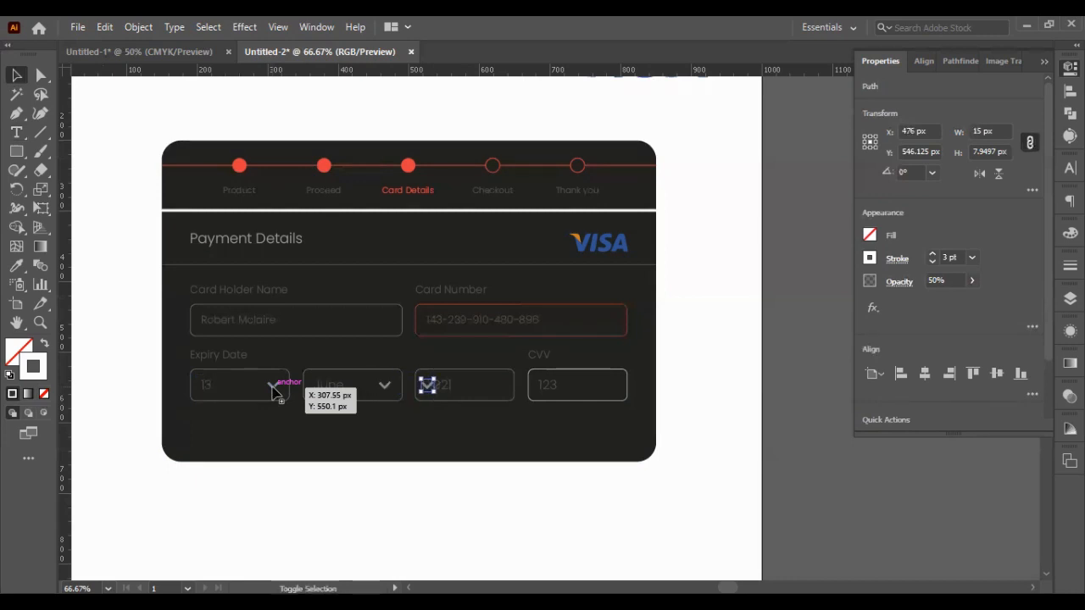
key(shift+Right)
key(shift+Right)
key(shift+Right)
key(shift+Right)
key(shift+Right)
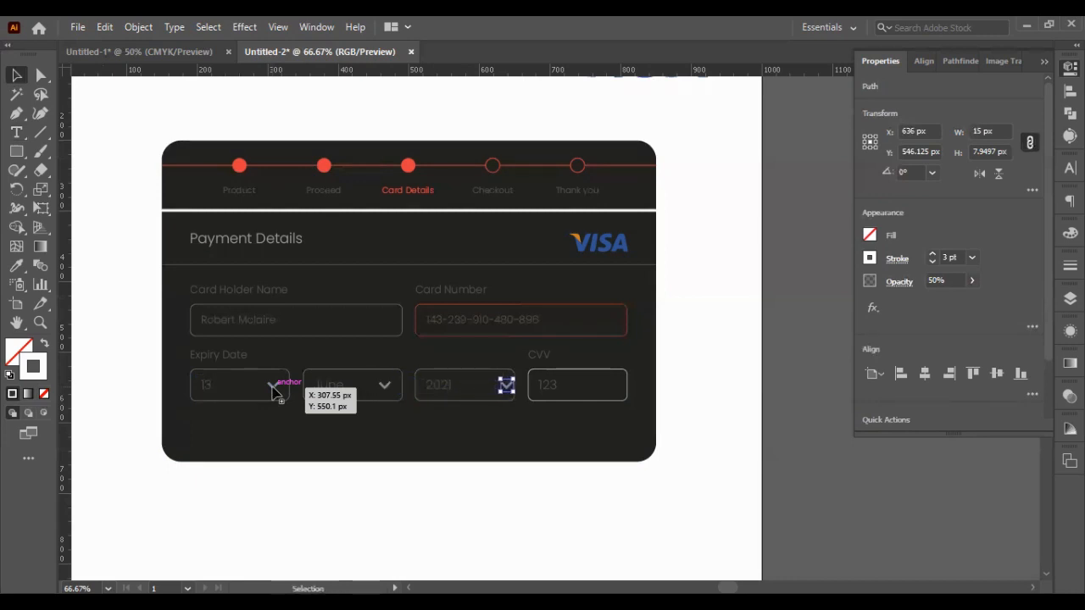
key(Right)
key(Right)
key(Right)
key(Right)
key(shift+Left)
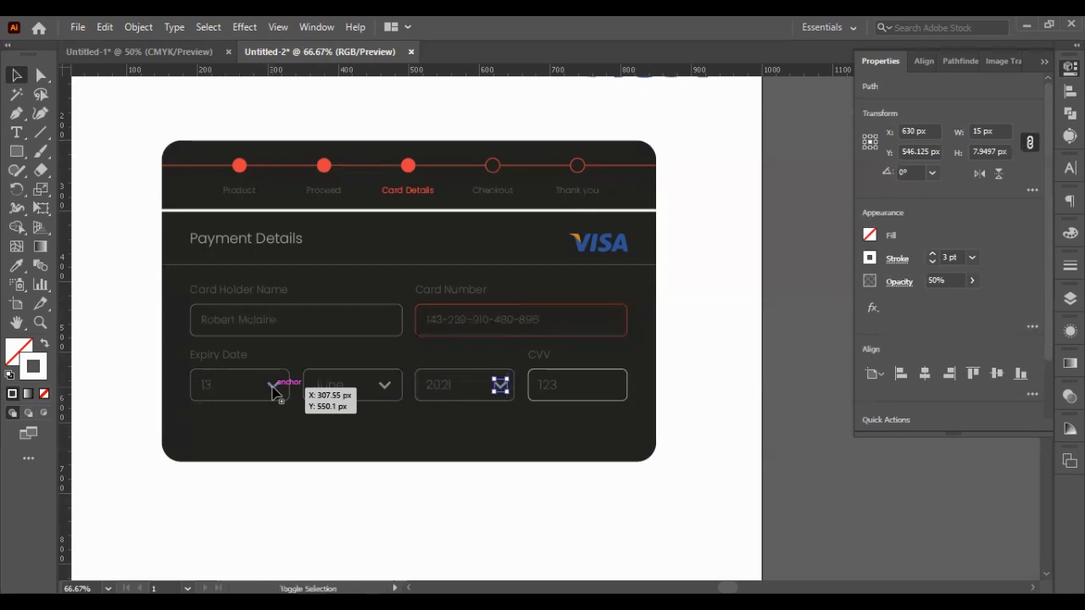
key(Left)
key(Left)
key(Left)
key(Left)
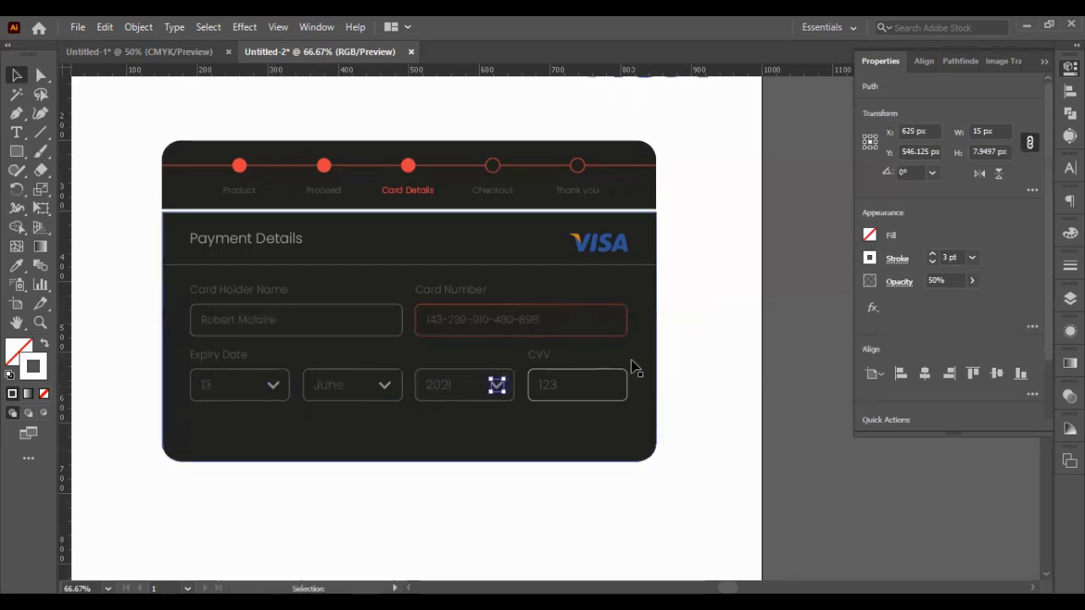
click(667, 375)
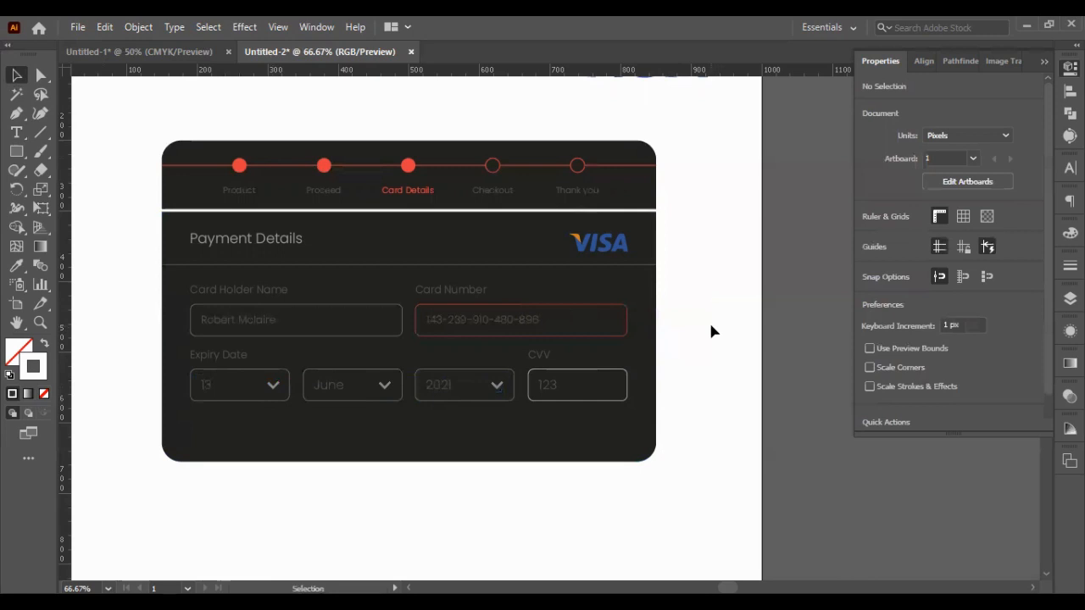
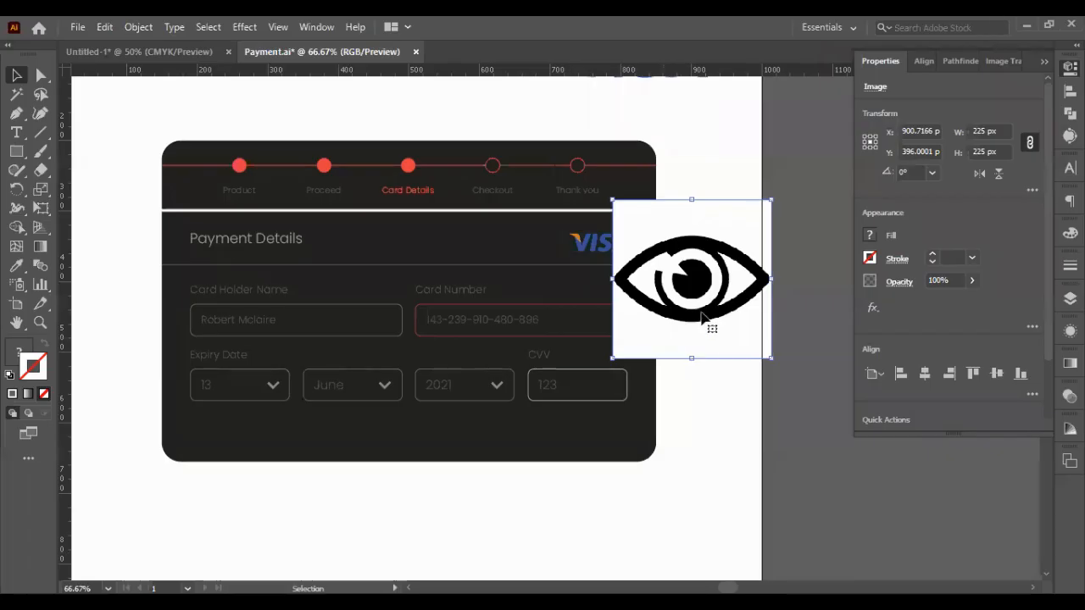
- Trace the eye image in black and white, move it to the right of the card and expand its object and fill
mouse_move(709, 327)
mouse_down()
mouse_move(727, 296)
mouse_move(700, 314)
mouse_up()
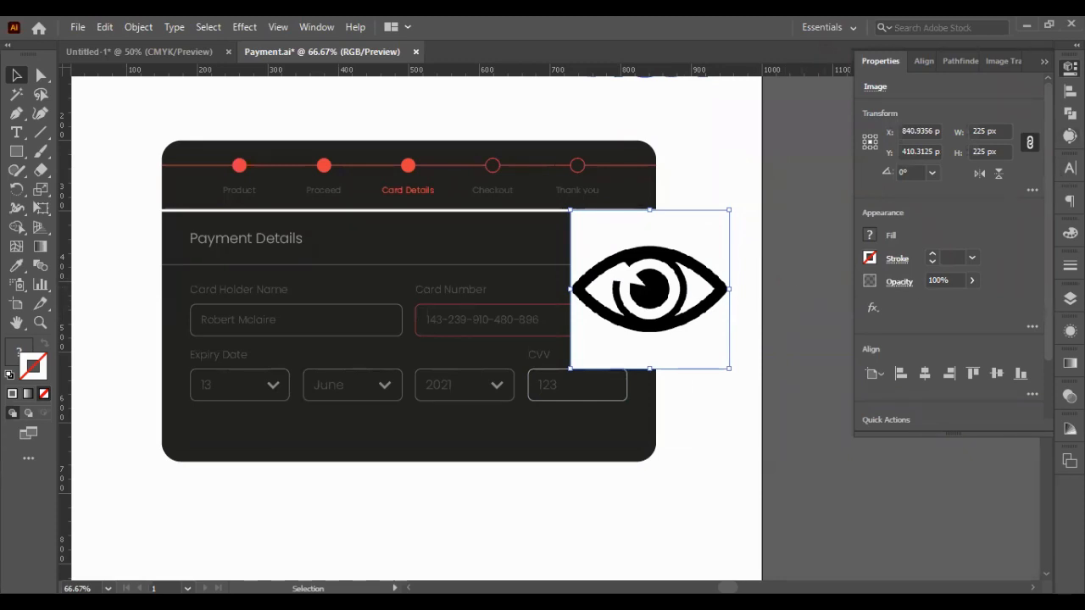
click(1069, 136)
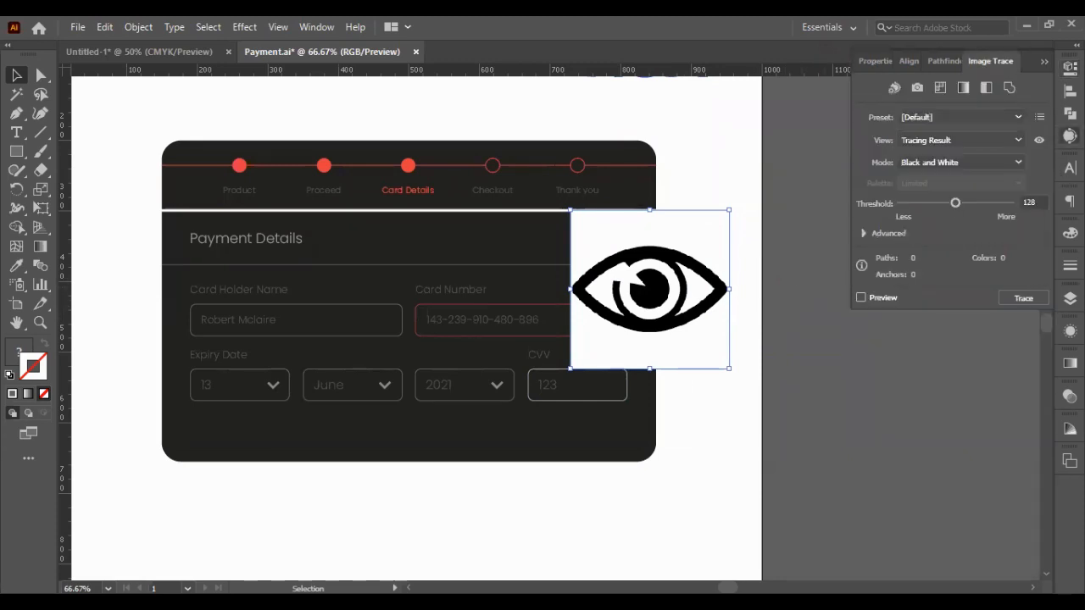
click(881, 298)
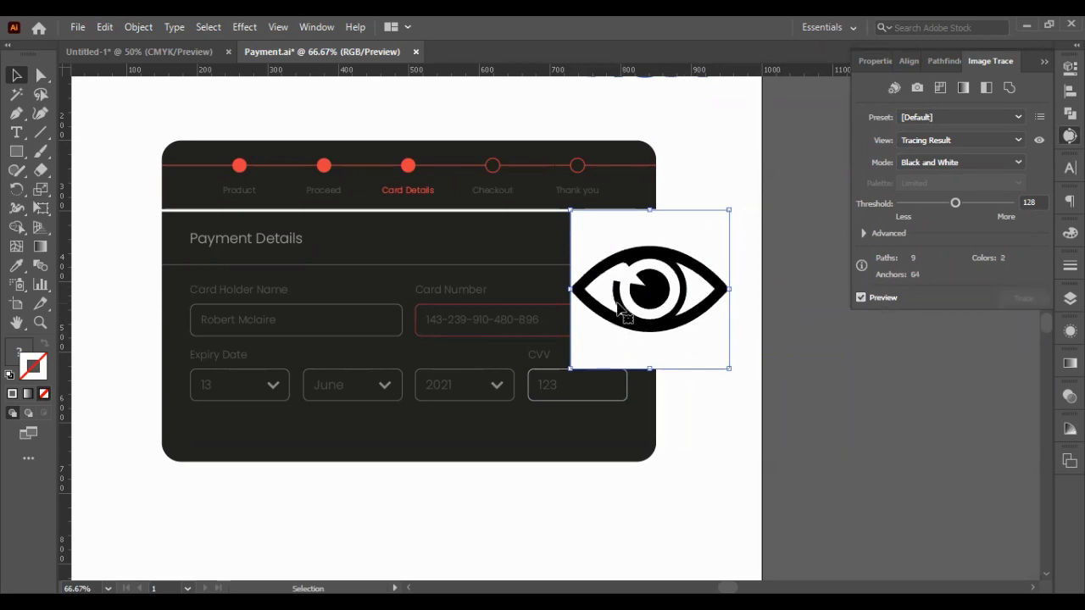
drag(620, 313, 730, 377)
click(138, 26)
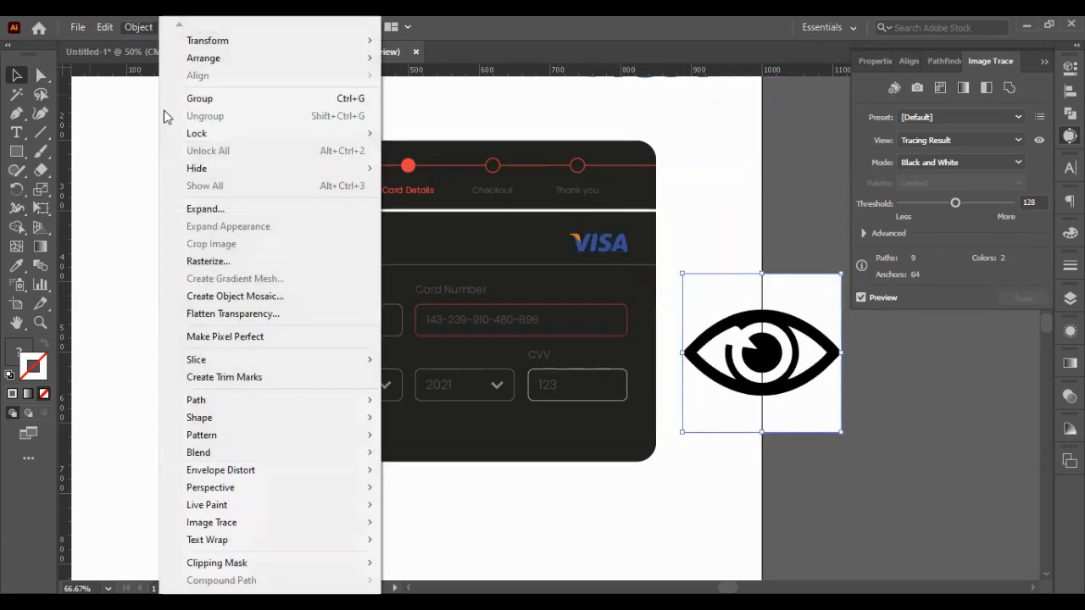
click(258, 209)
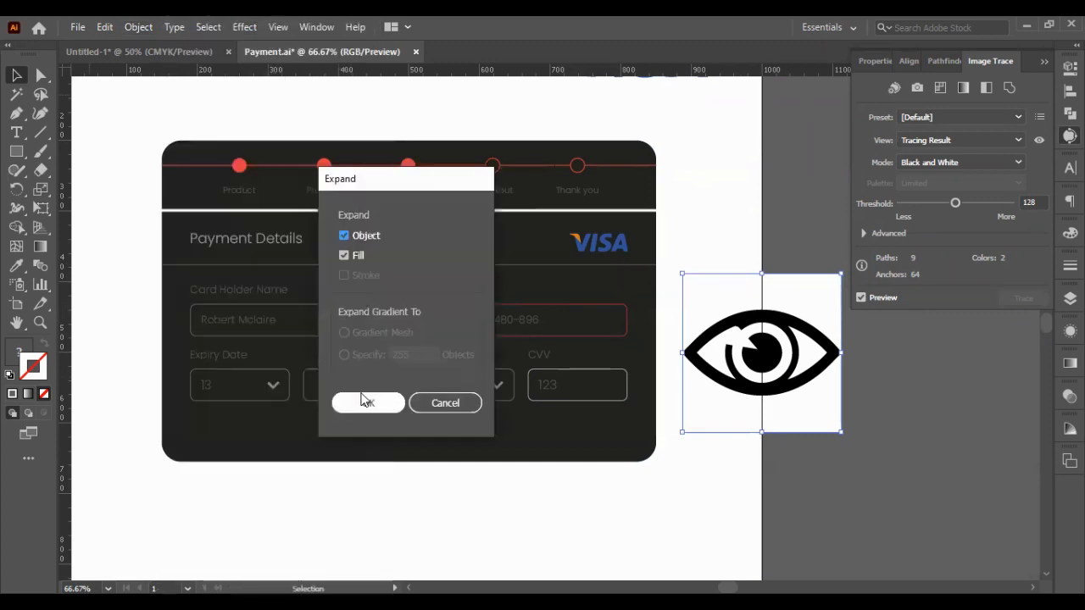
click(365, 402)
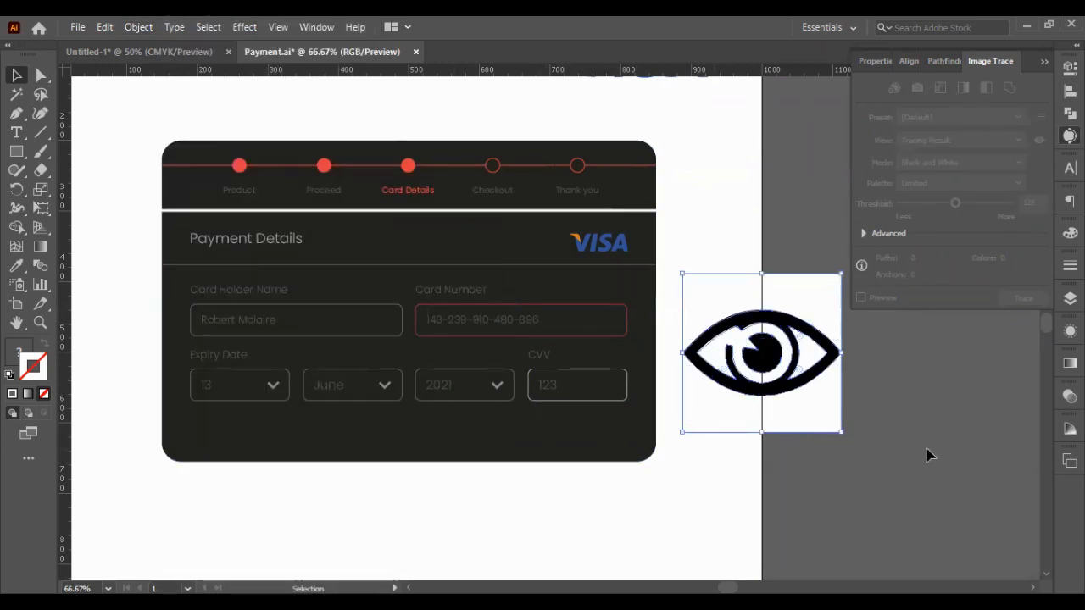
- Delete the white background halves and white filler shapes from the traced eye, keeping only its black shapes
drag(782, 430, 781, 503)
key(Delete)
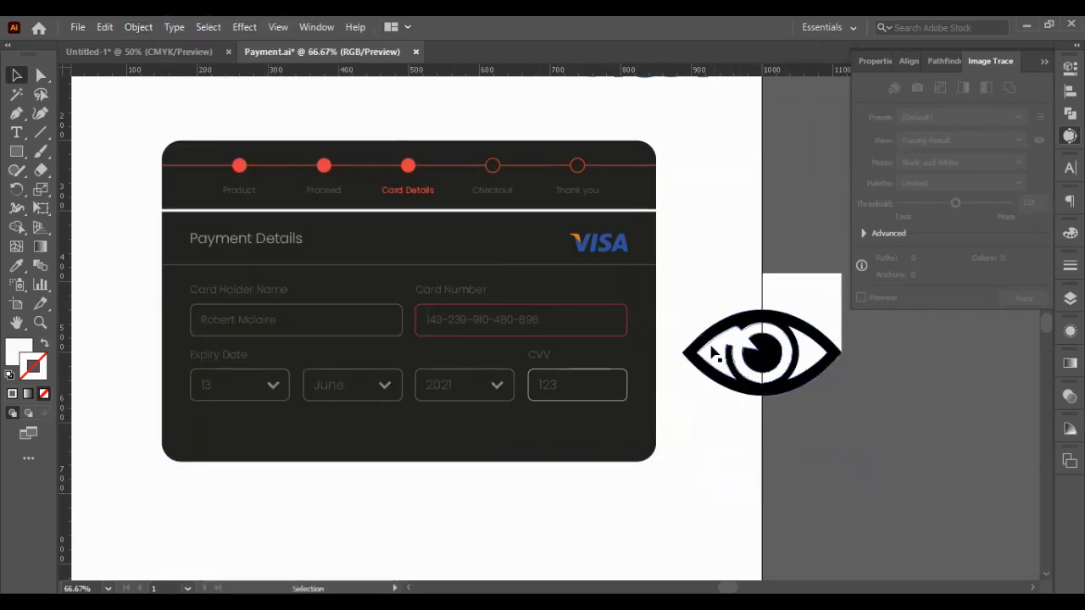
drag(712, 347, 742, 456)
key(Delete)
drag(803, 373, 758, 515)
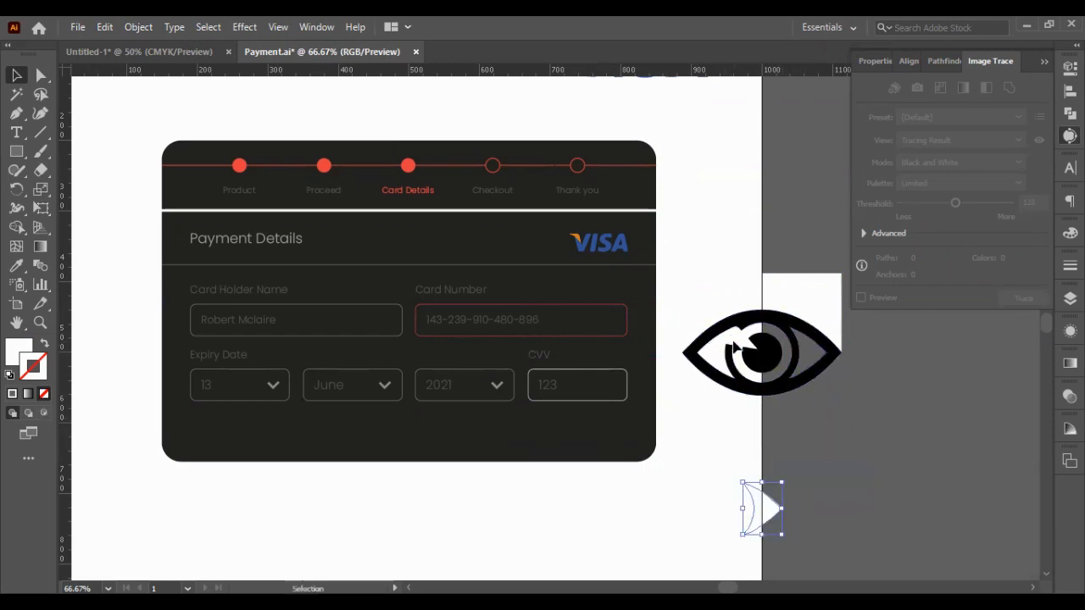
key(Delete)
drag(753, 298, 727, 264)
key(Delete)
- Move the black eye shapes over the far end of the card number box and scale them to about 25 px wide
drag(763, 477, 668, 282)
key(a)
key(v)
drag(818, 377, 631, 344)
scroll(630, 325, up, 4)
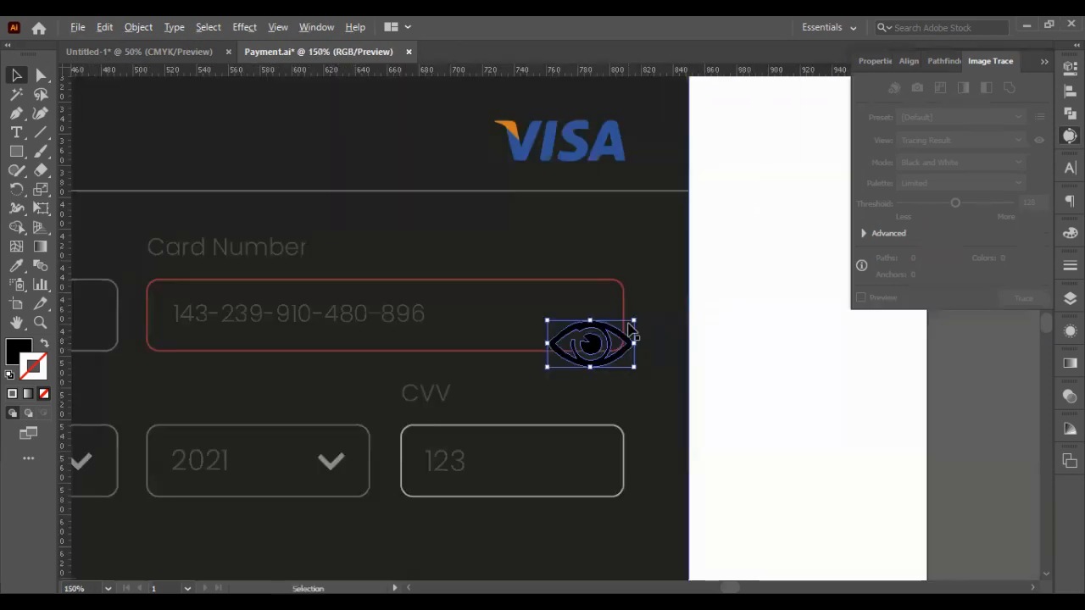
drag(641, 410, 593, 392)
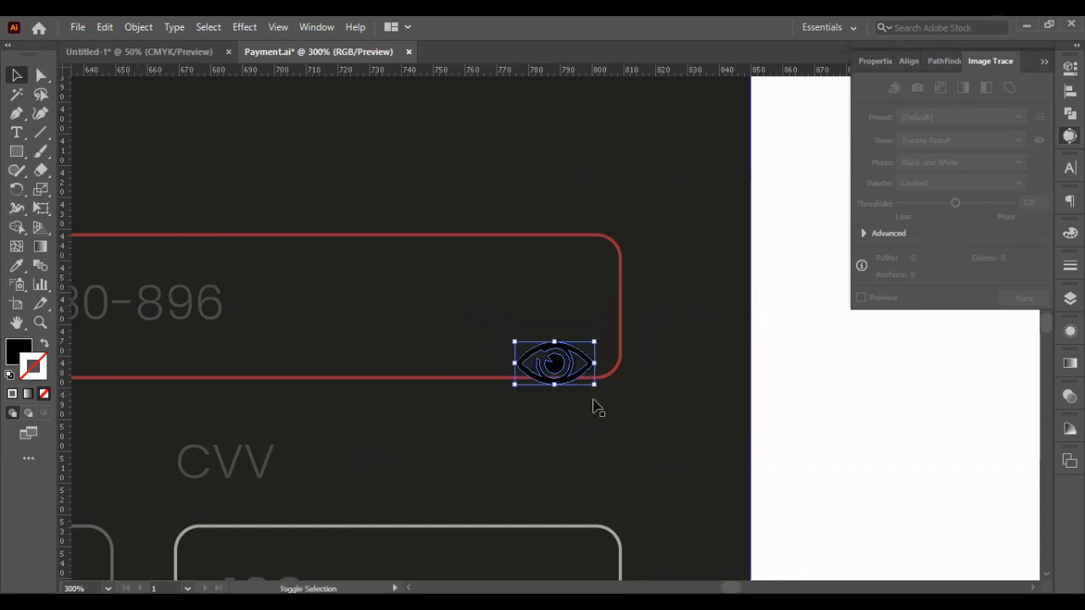
- Raise the eye into the card number box and align it to the box's vertical centre
key(shift+Up)
key(shift+Up)
click(621, 335)
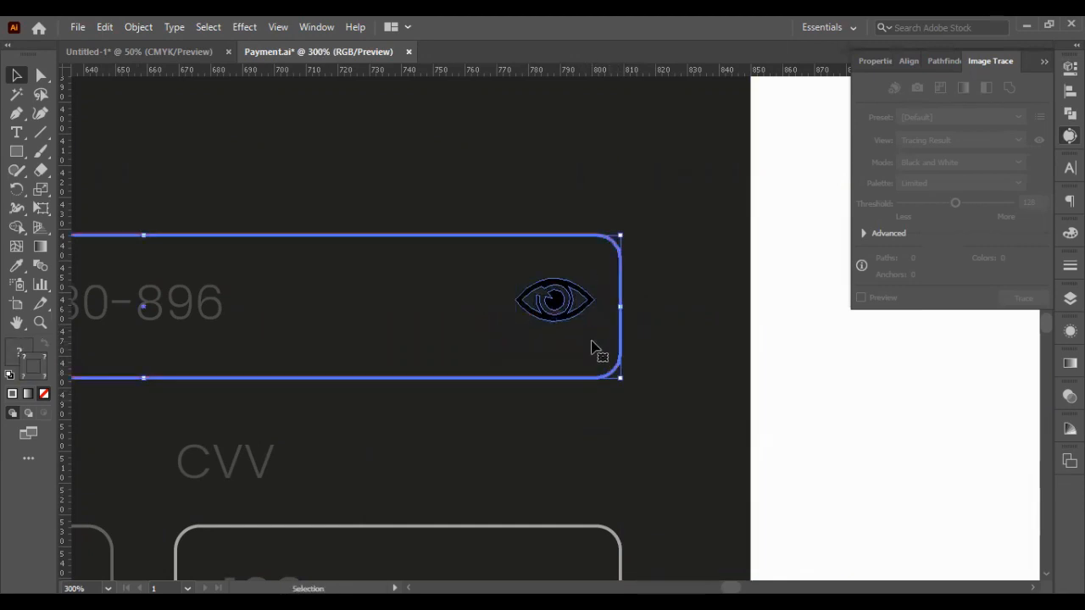
click(1070, 90)
click(1007, 105)
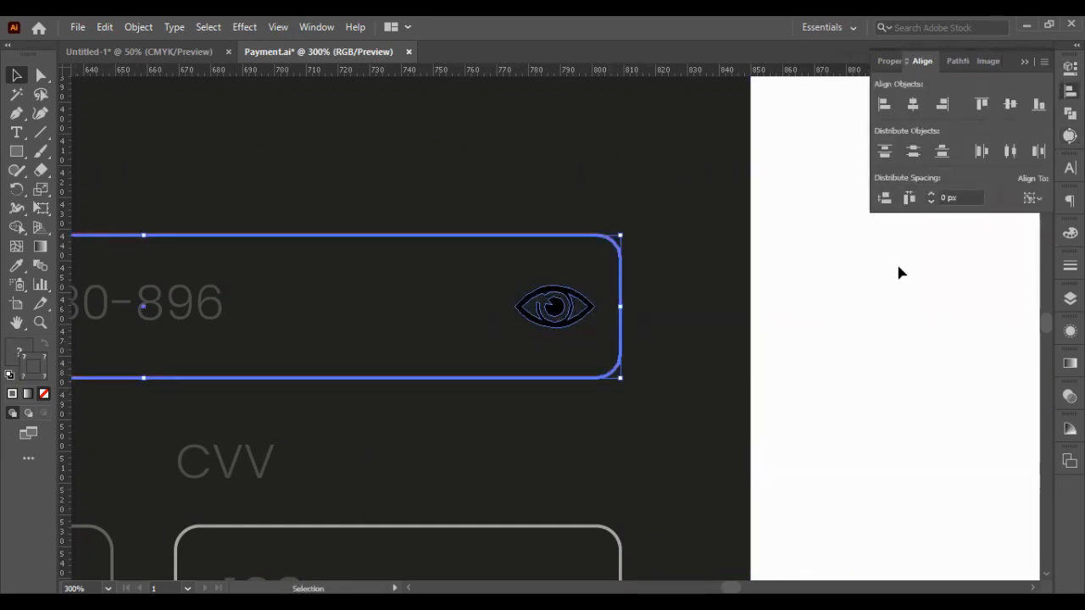
click(895, 261)
- Nudge the eye horizontally about 7 px farther in from the card number box's right edge
click(560, 317)
key(shift+Right)
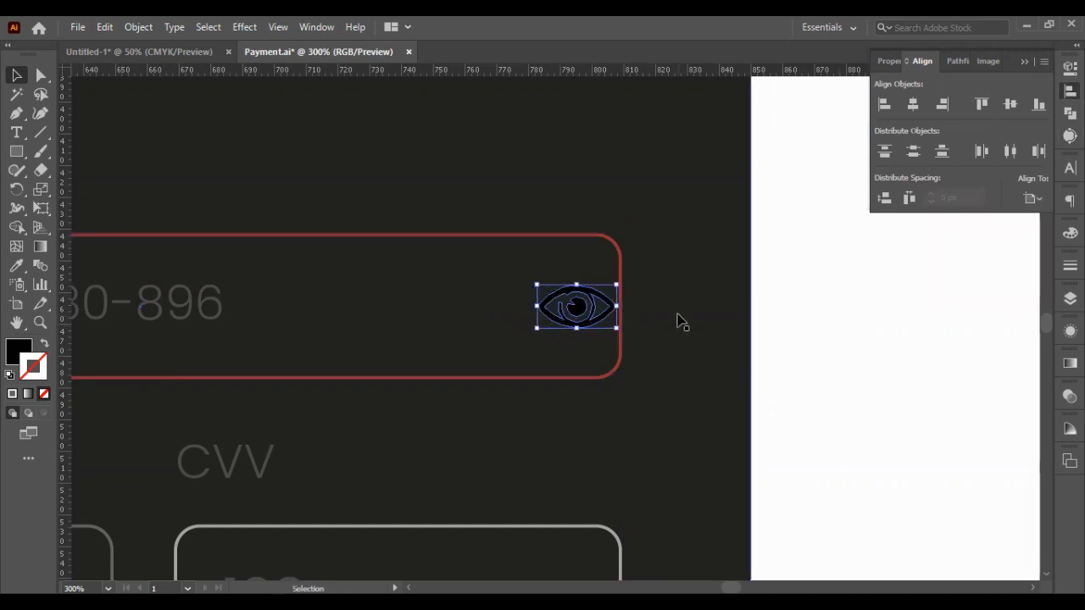
key(shift+Left)
key(shift+Left)
key(shift+Right)
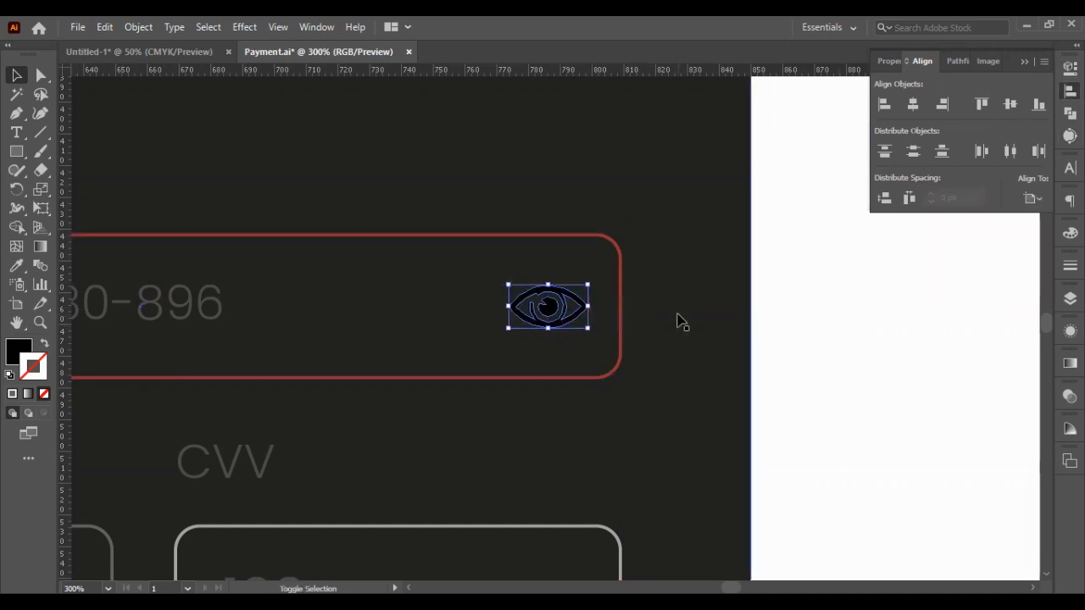
key(Left)
key(Left)
key(Left)
key(Left)
key(Left)
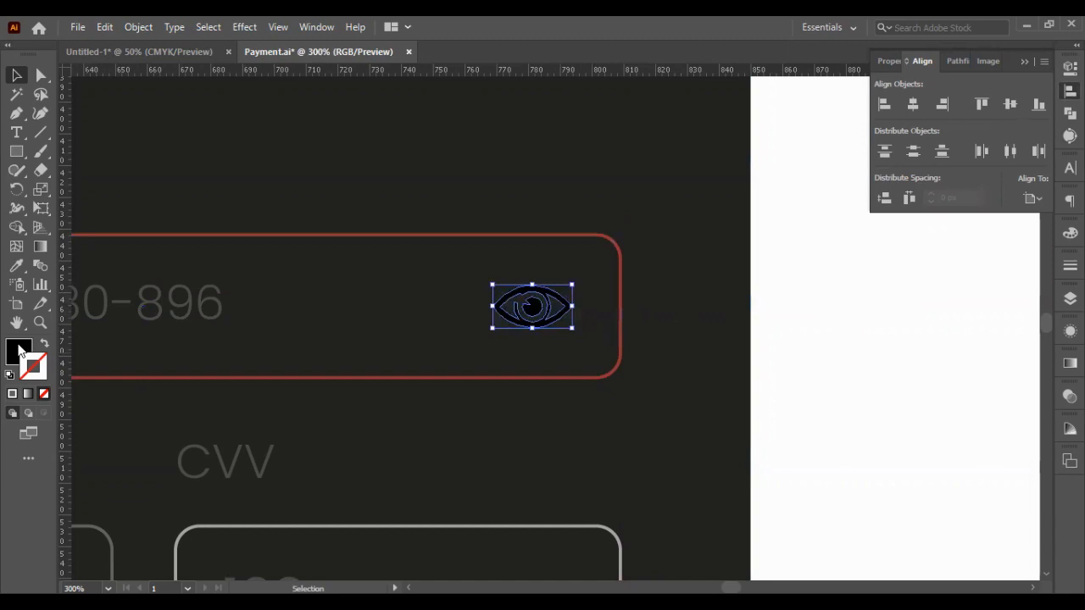
- Fill the eye with the card number box's sampled red outline colour and remove its stroke
click(19, 349)
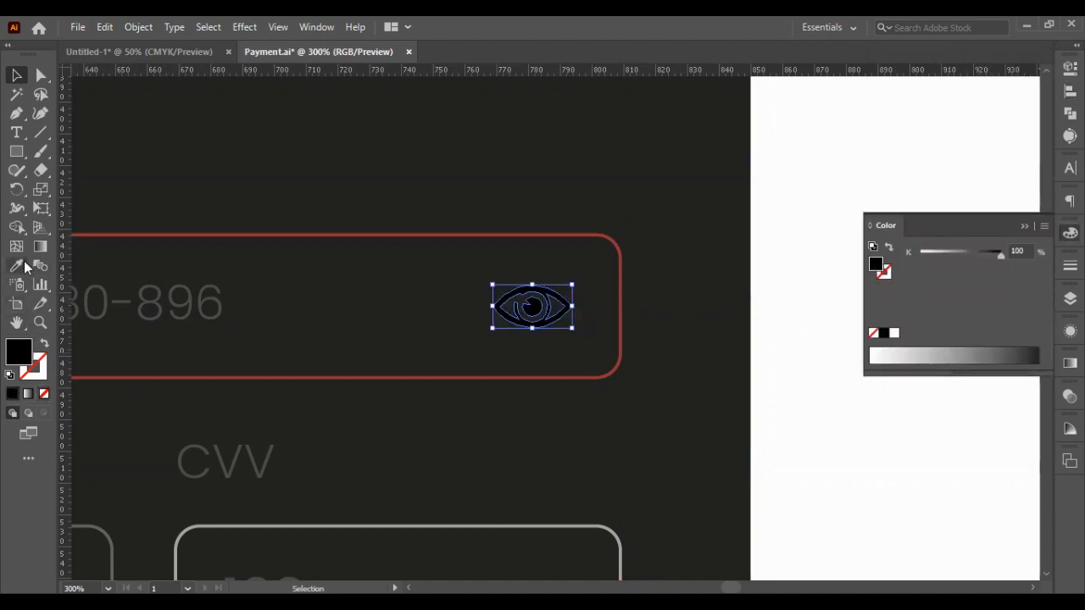
click(16, 265)
click(99, 232)
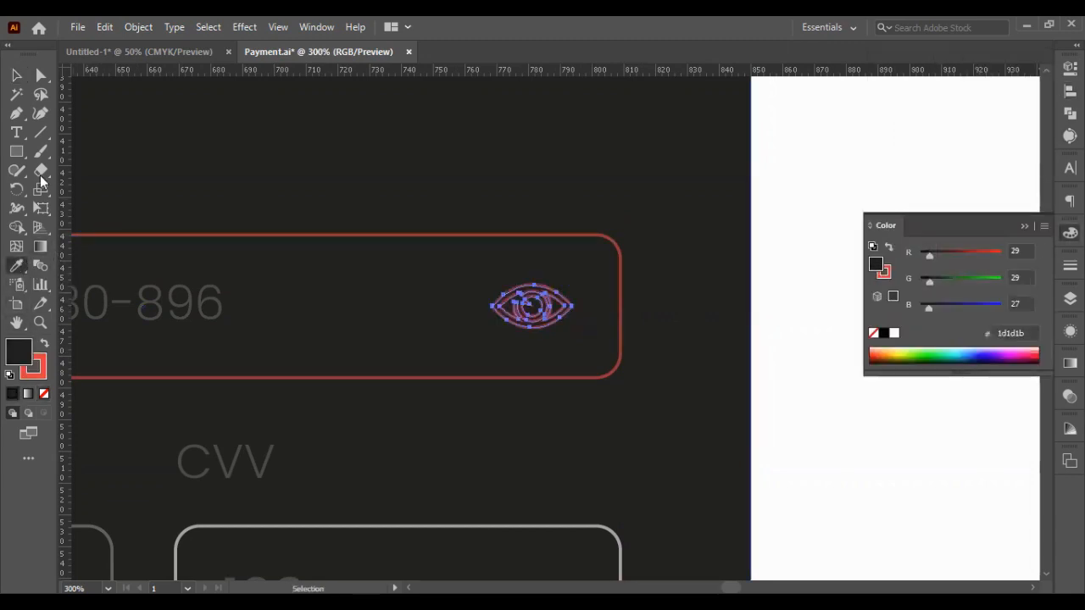
click(44, 344)
click(43, 364)
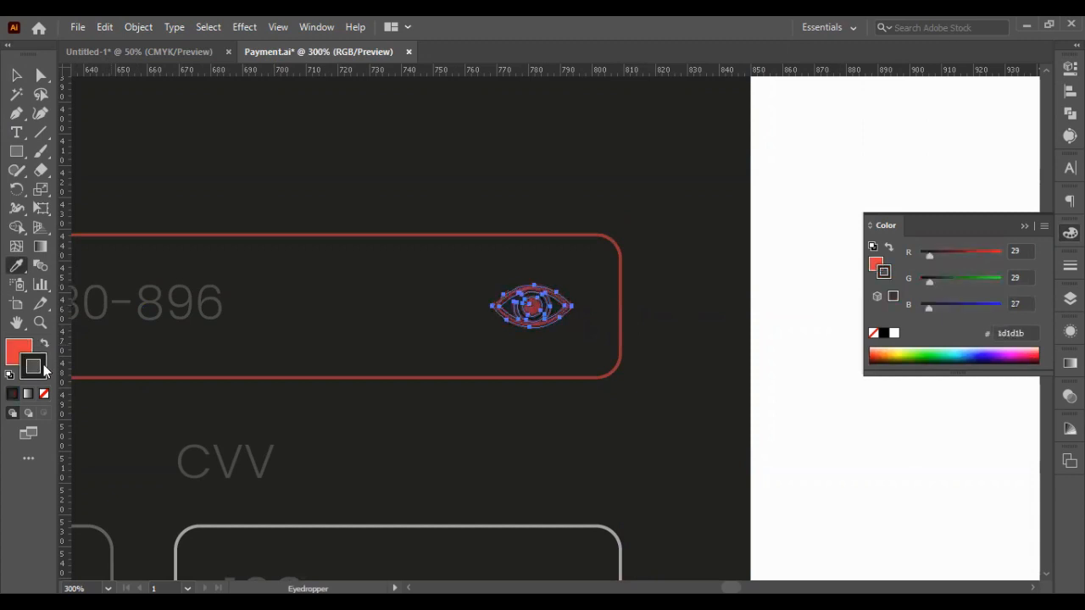
click(44, 394)
click(16, 75)
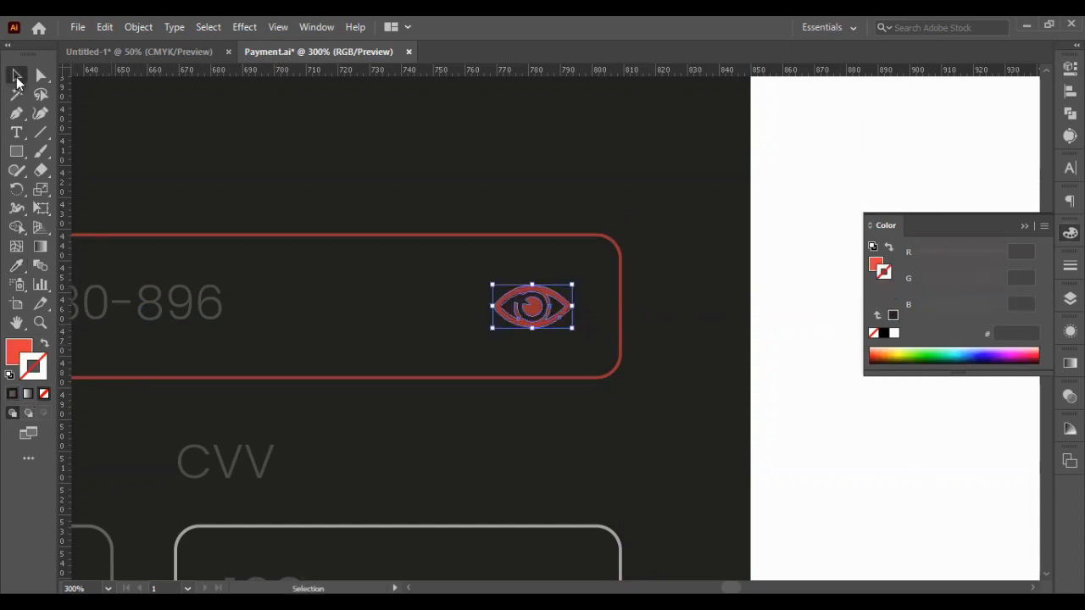
click(838, 474)
scroll(555, 317, down, 1)
scroll(555, 317, right, 1)
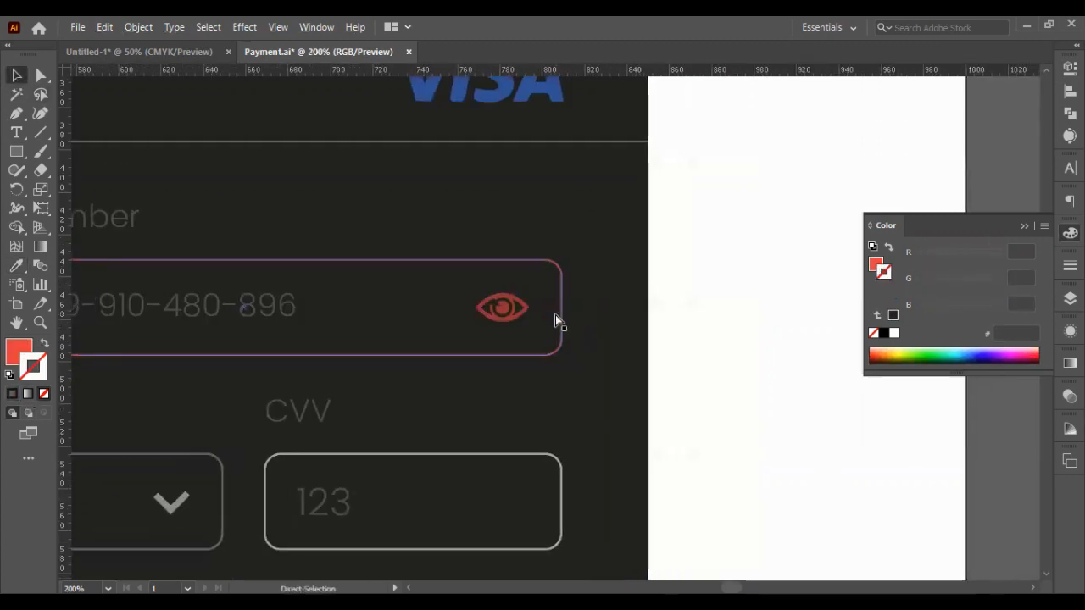
scroll(555, 315, down, 1)
scroll(549, 320, down, 1)
- Recolour the eye icon white by sampling the white artboard with the Eyedropper
click(533, 313)
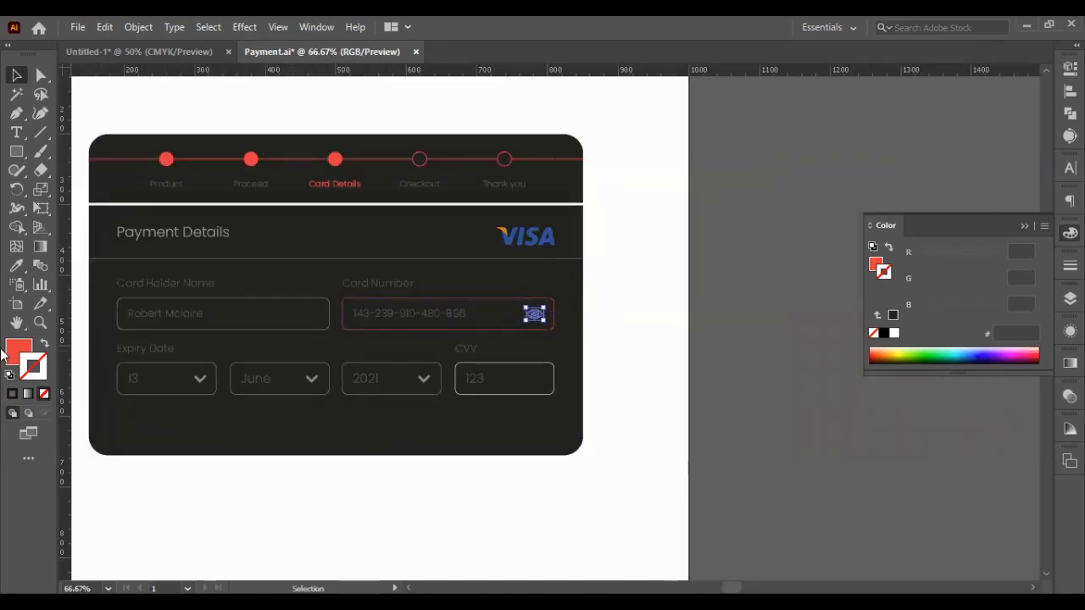
click(12, 354)
click(17, 265)
click(95, 122)
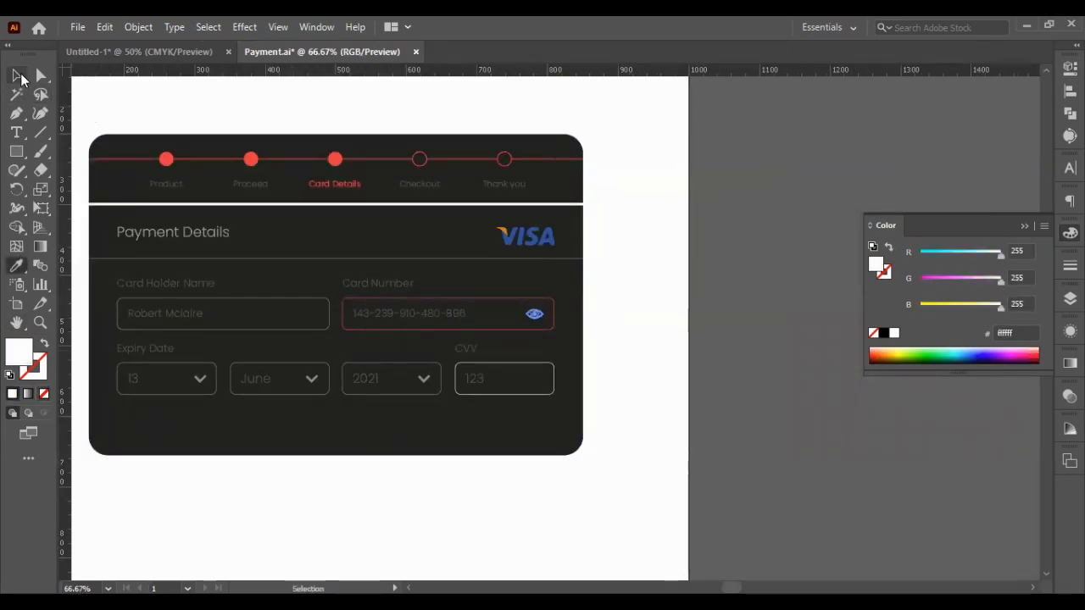
click(17, 75)
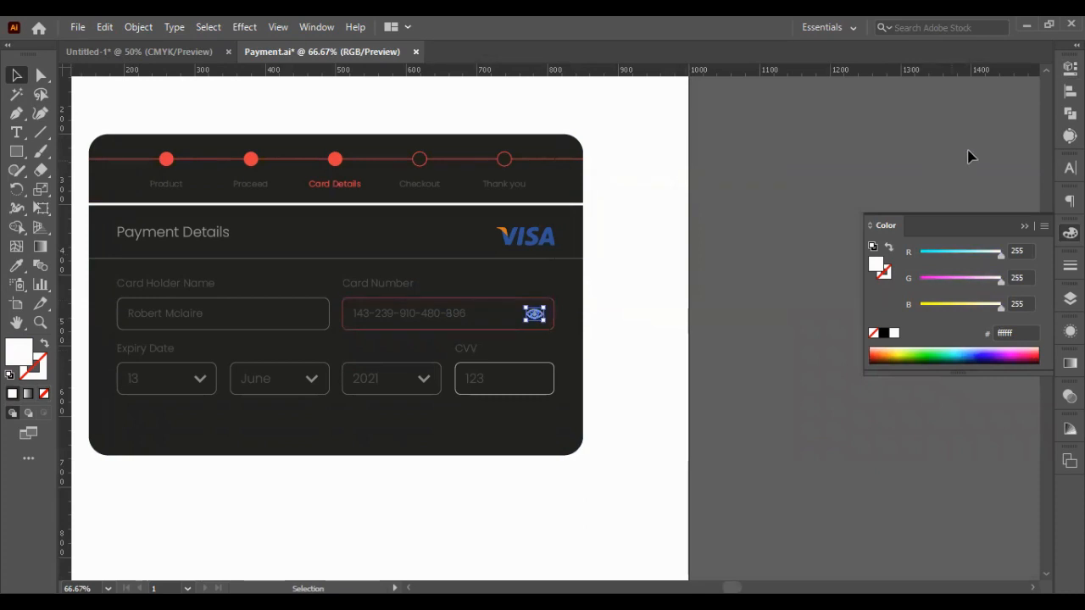
- Set the eye icon's opacity to 30%
click(1069, 68)
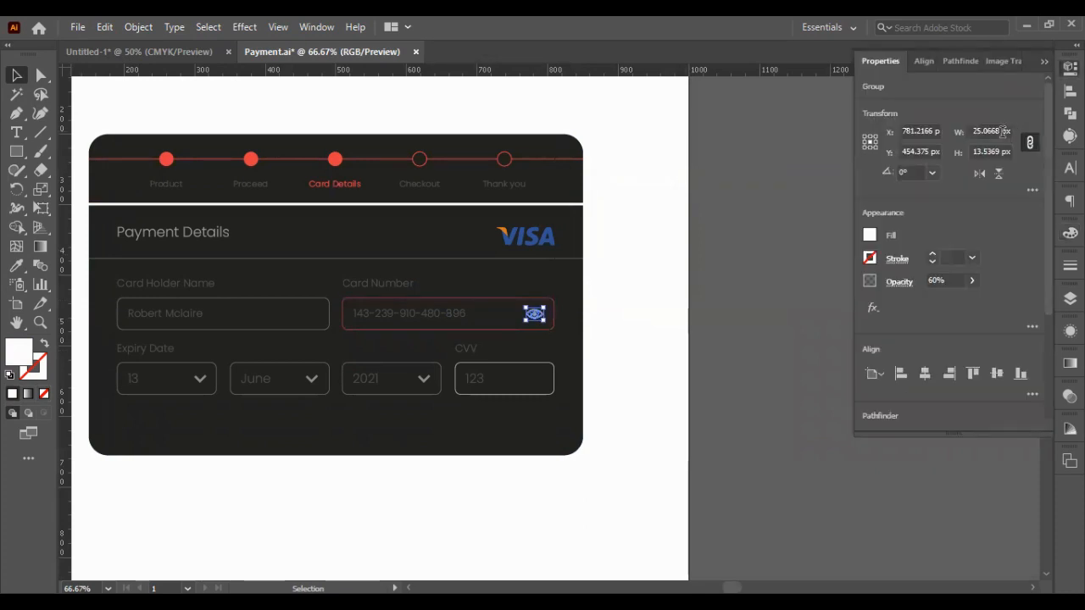
click(930, 281)
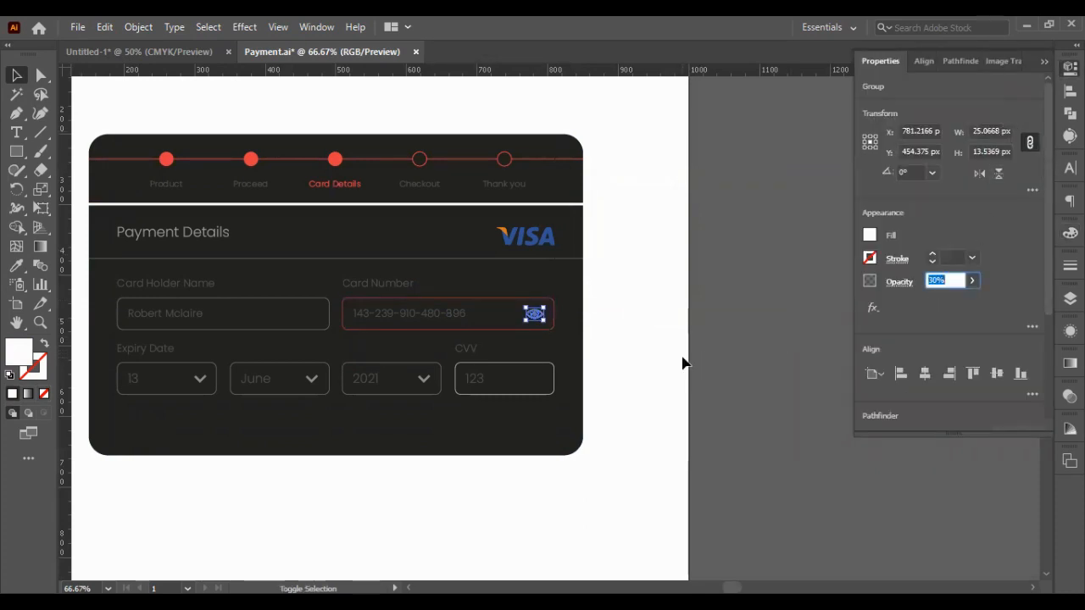
click(685, 363)
click(1041, 66)
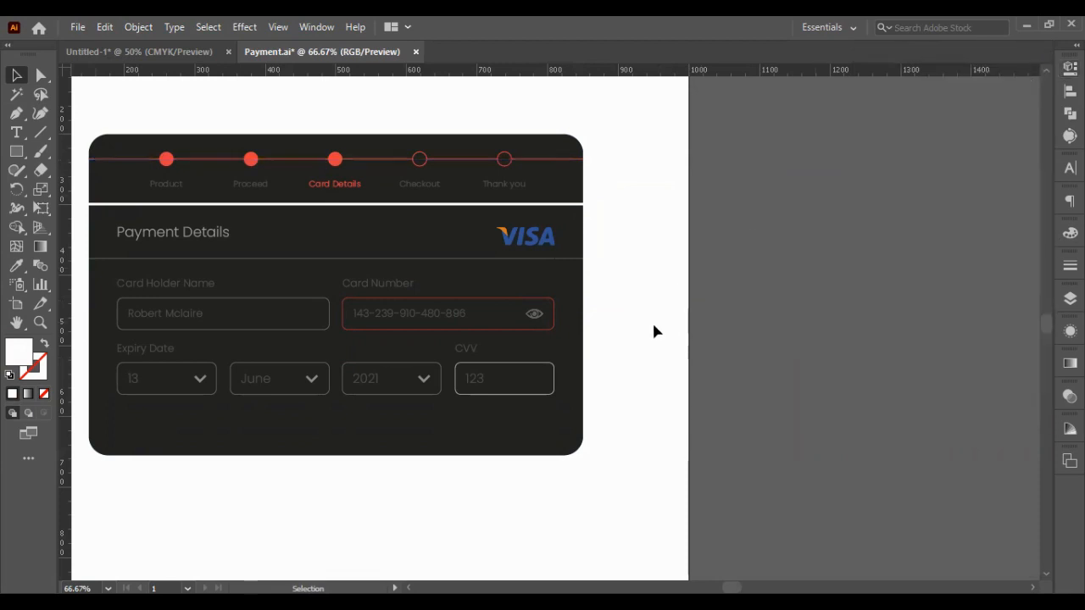
- Extend the Card Number label with the text "- Wrong Number"
scroll(594, 373, up, 2)
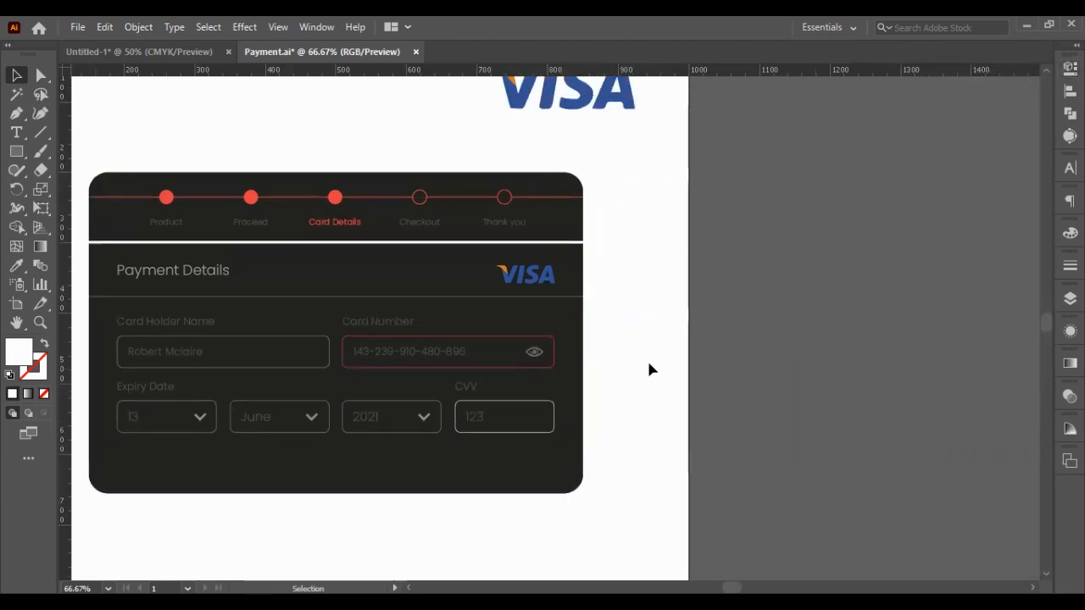
scroll(440, 330, left, 1)
scroll(593, 356, up, 1)
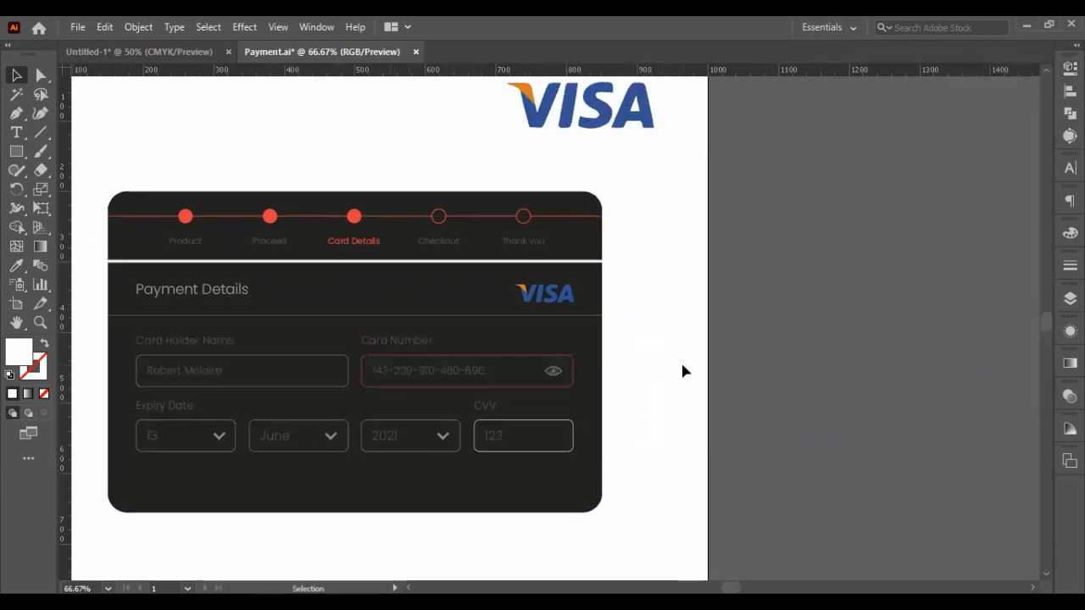
scroll(528, 347, up, 2)
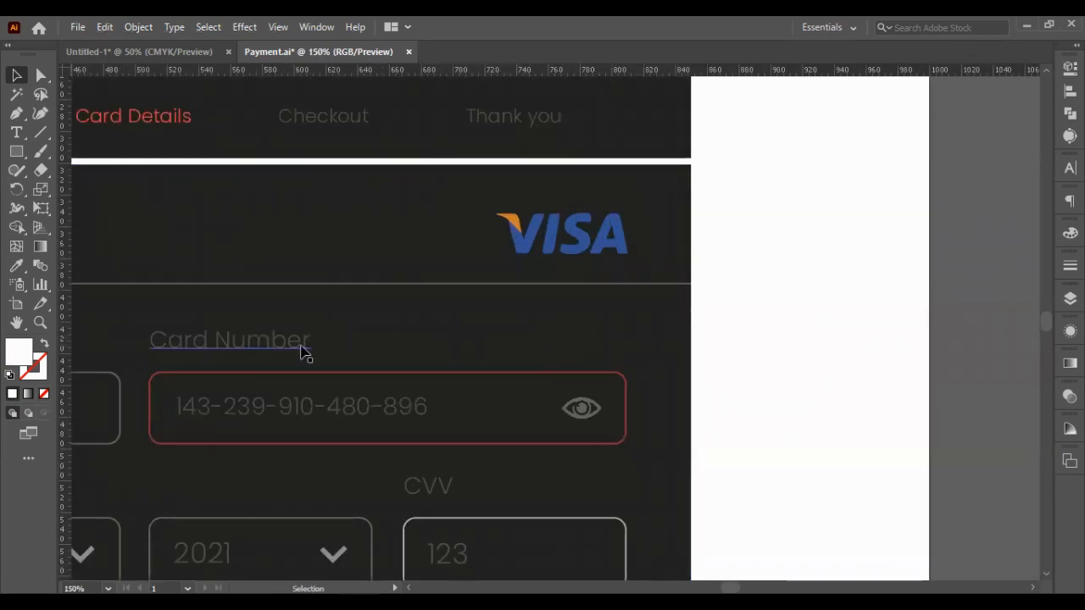
click(303, 352)
key(t)
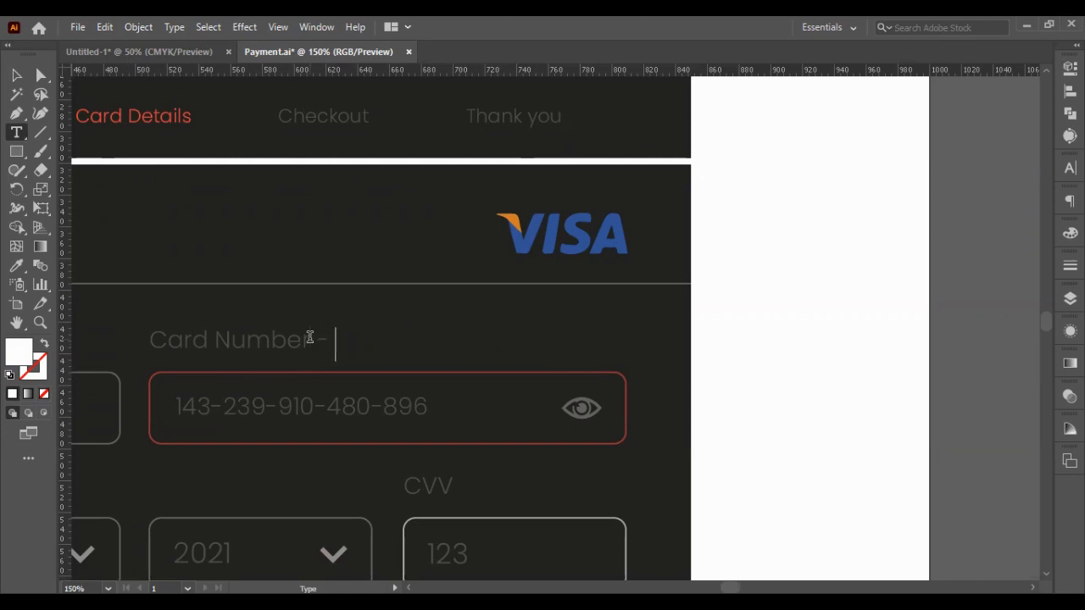
text(- Wrong N)
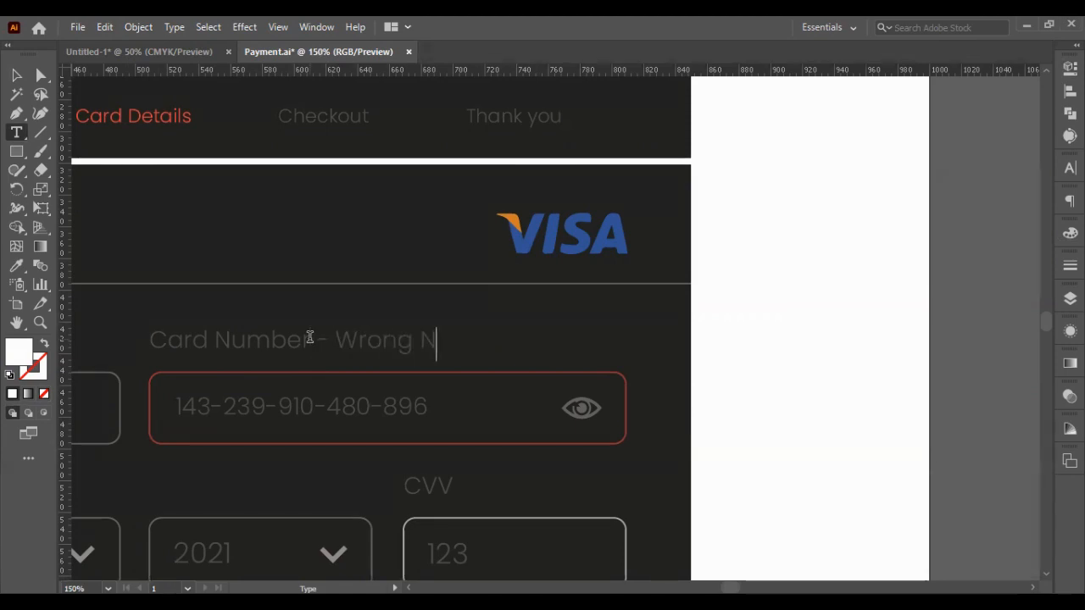
text(u mber)
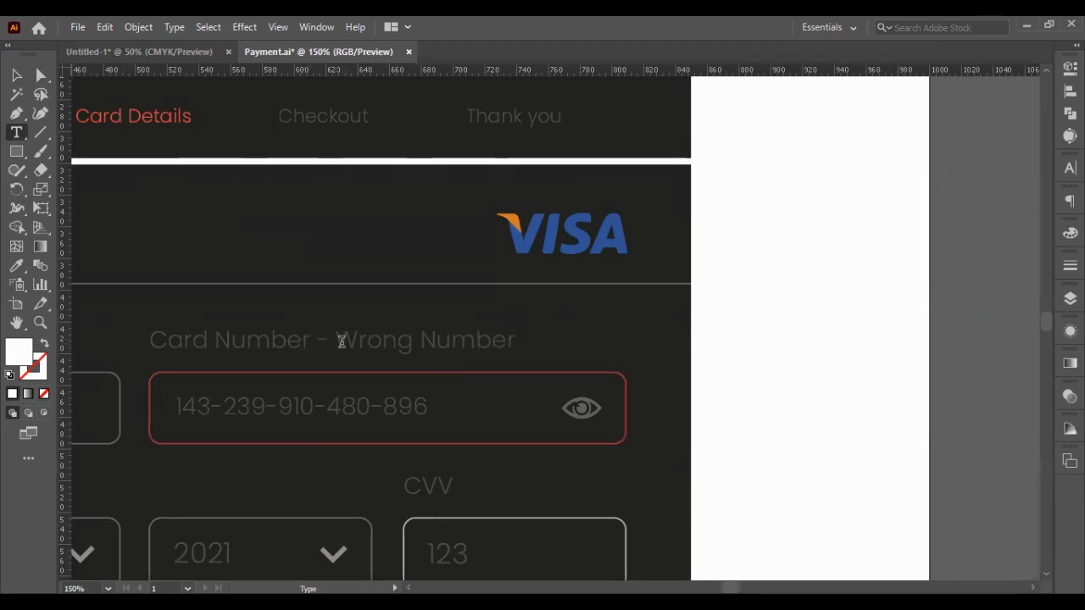
- Apply the red Card Details text style to the words "Wrong Number" and inspect their appearance properties
shift+click(336, 339)
click(17, 265)
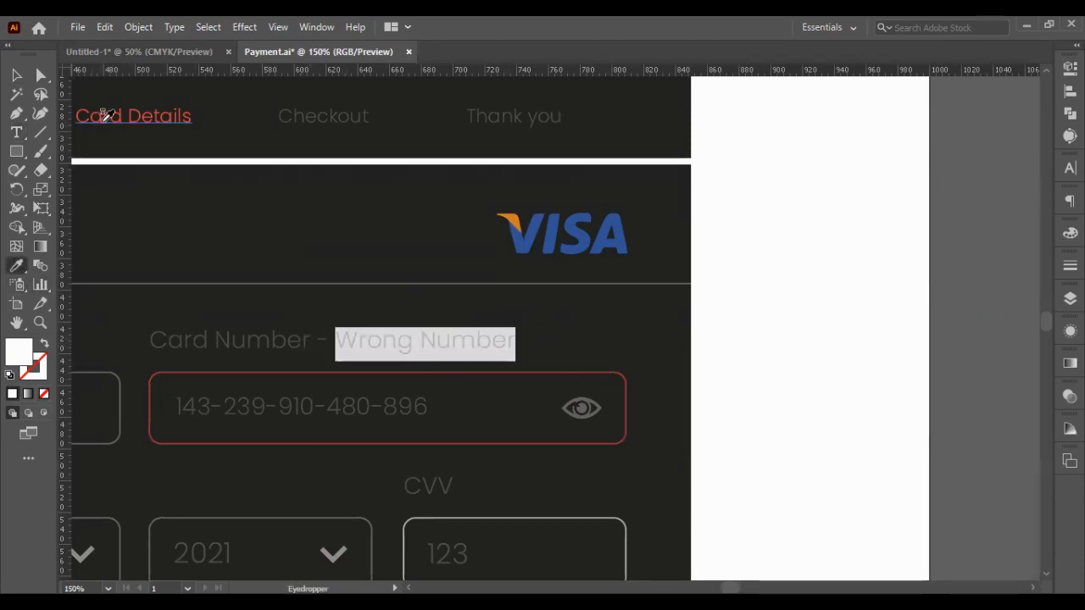
click(107, 115)
click(16, 75)
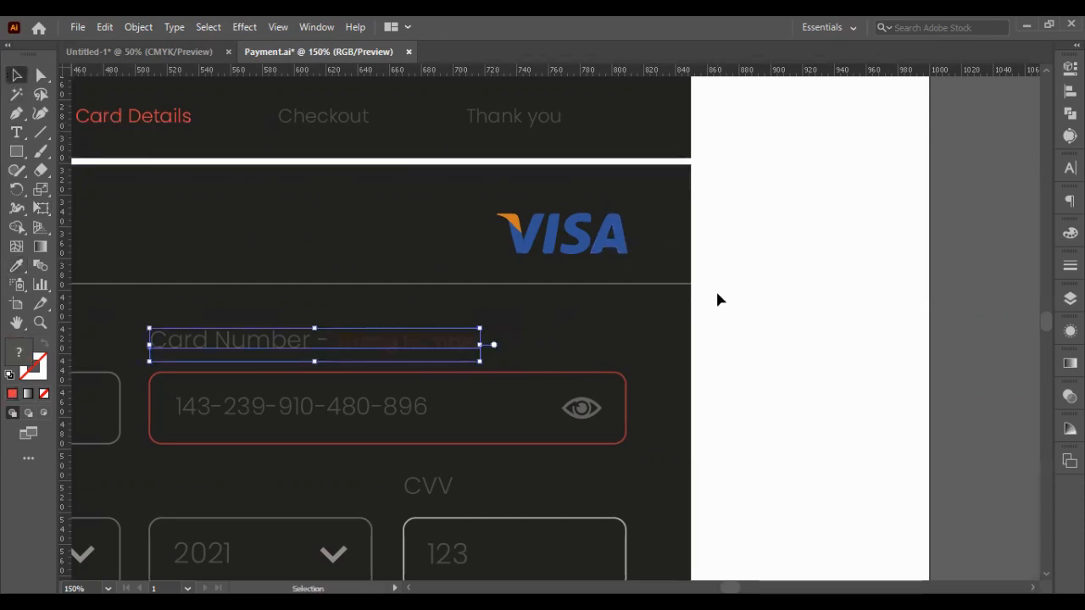
double_click(347, 354)
drag(337, 347, 574, 341)
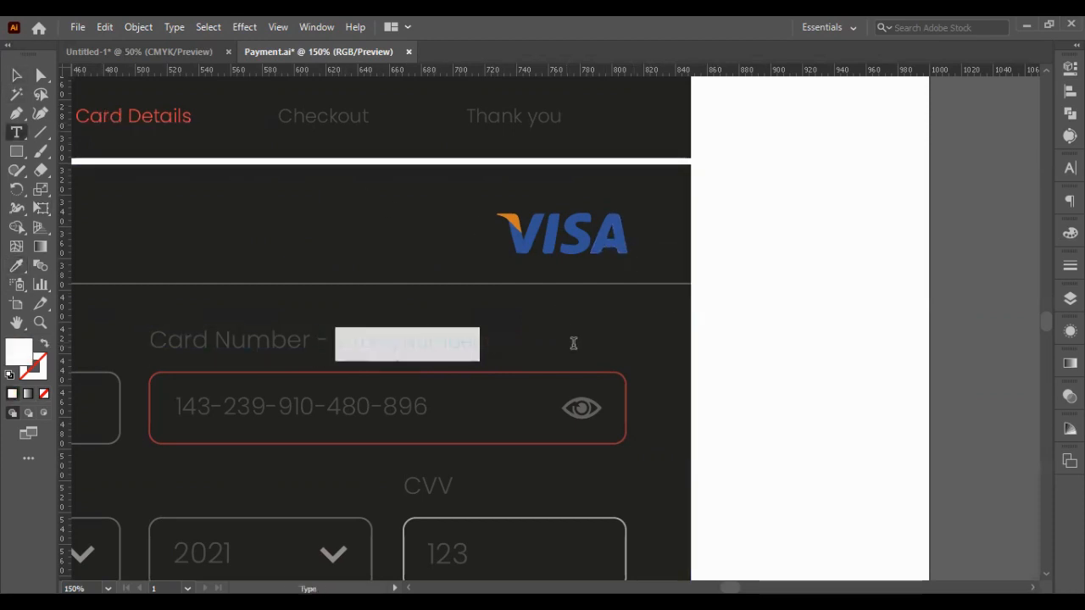
click(1070, 68)
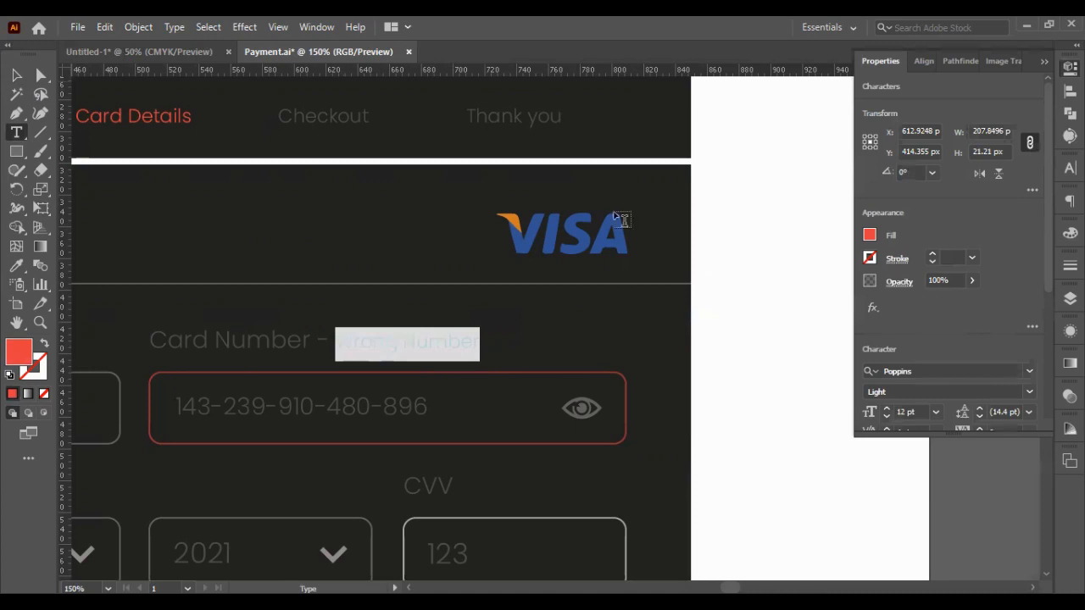
key(Escape)
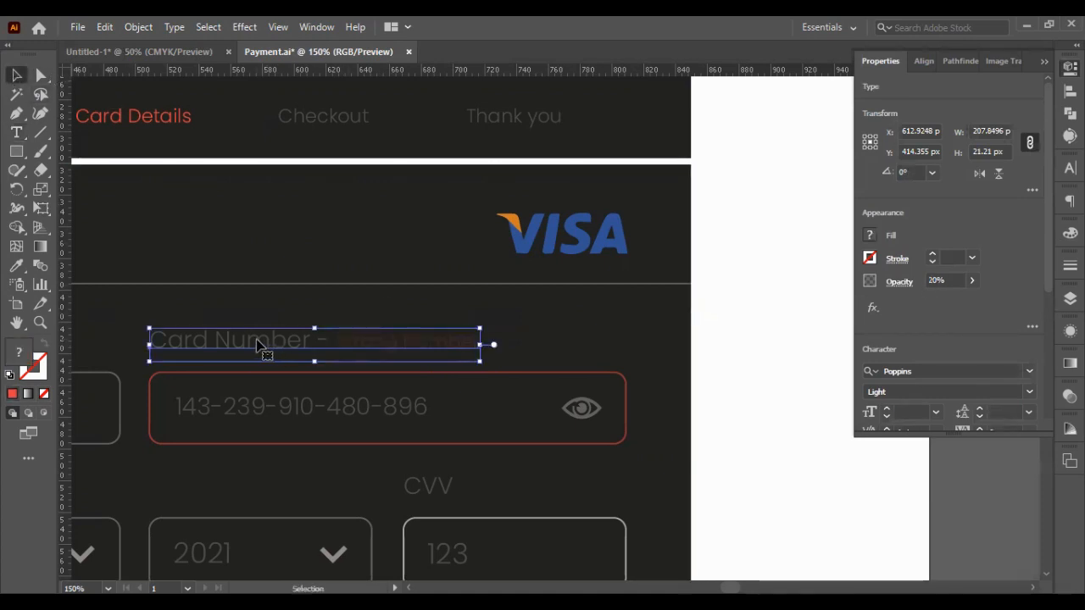
- Duplicate the label about 137 px right and 13 px up, and trim the original back to "Card Number"
drag(256, 345, 474, 325)
click(304, 343)
double_click(320, 341)
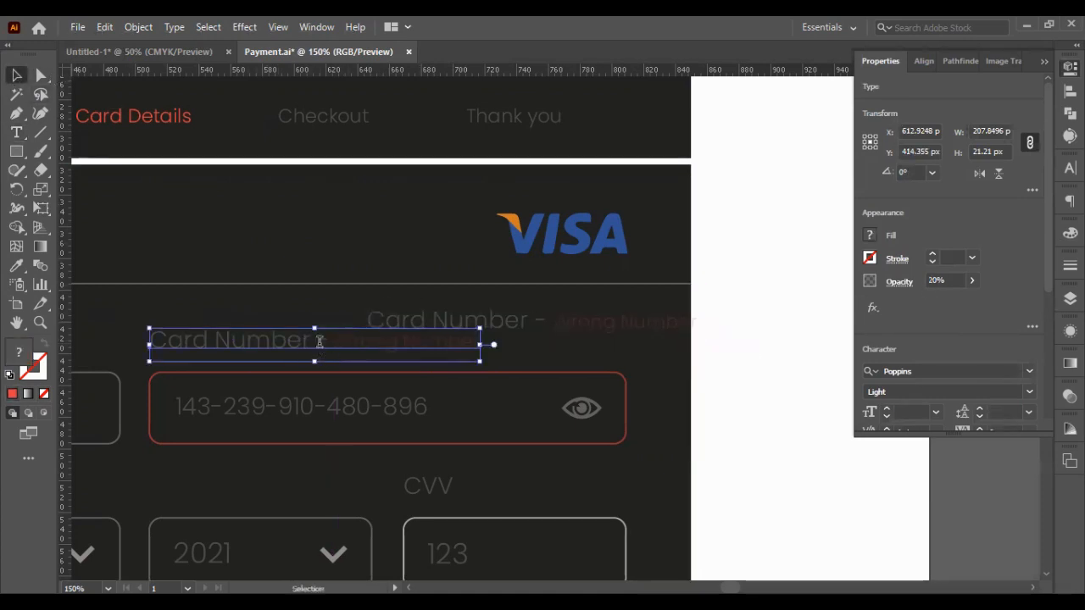
key(BackSpace)
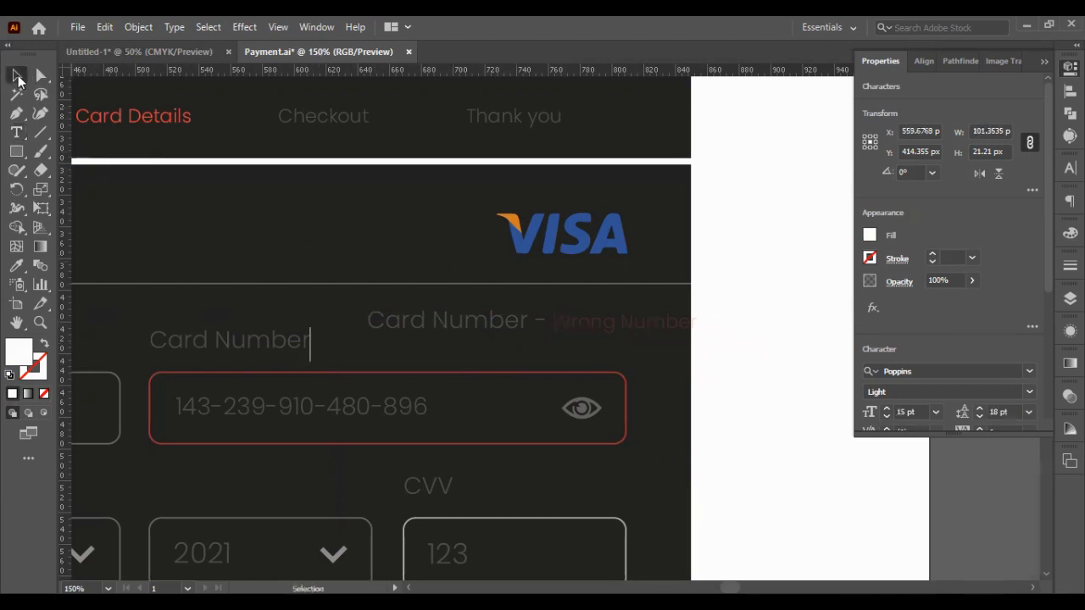
click(18, 79)
- Remove "Card Number - " from the duplicated label so it reads only "Wrong Number"
key(t)
drag(372, 317, 189, 309)
key(BackSpace)
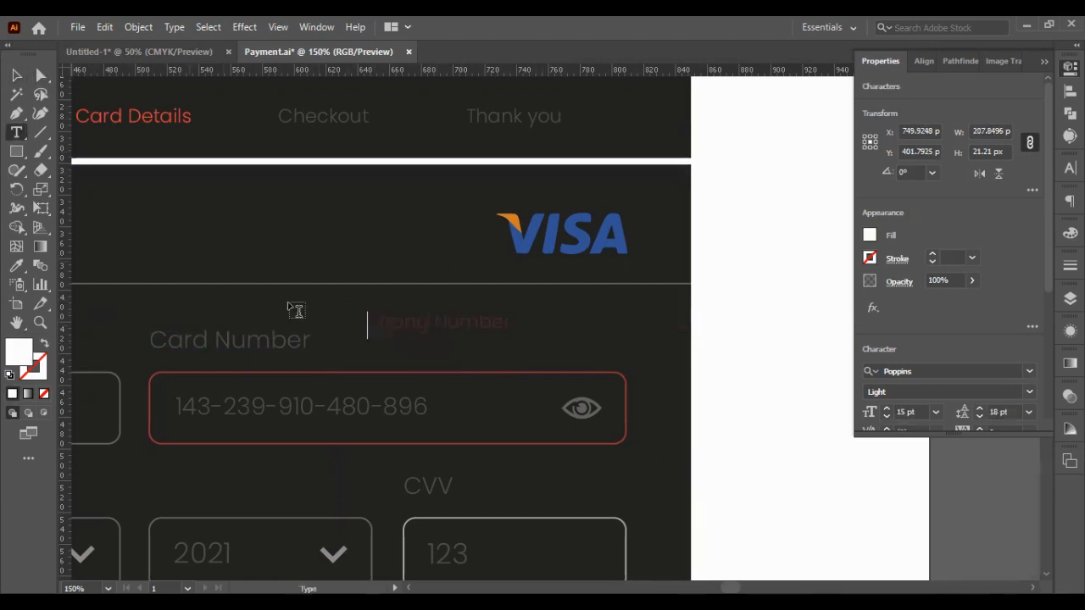
click(17, 75)
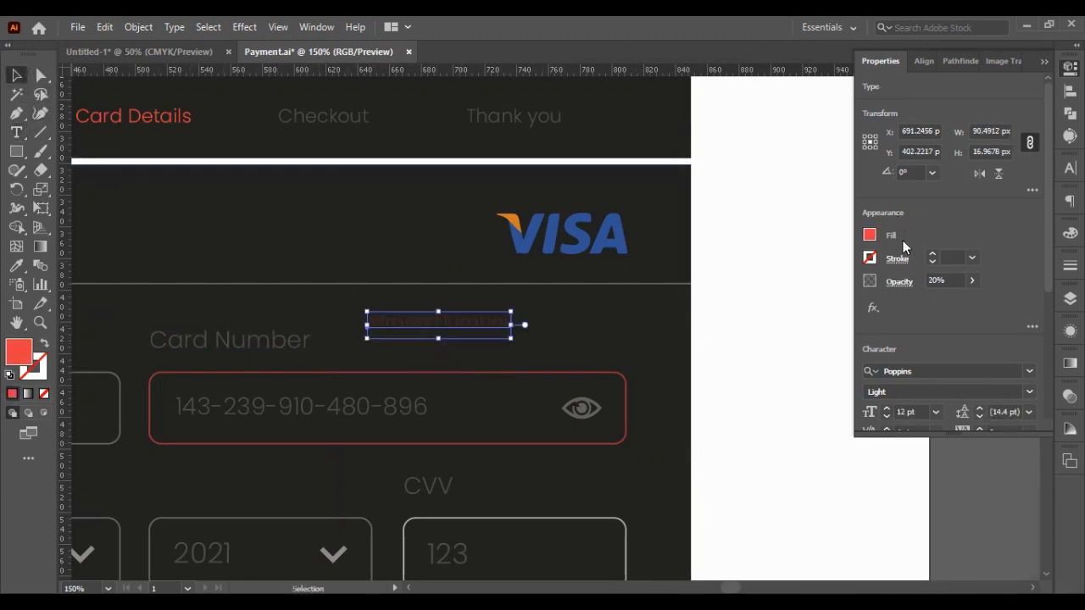
- Set the opacity of the Wrong Number label to 100%
scroll(925, 304, down, 3)
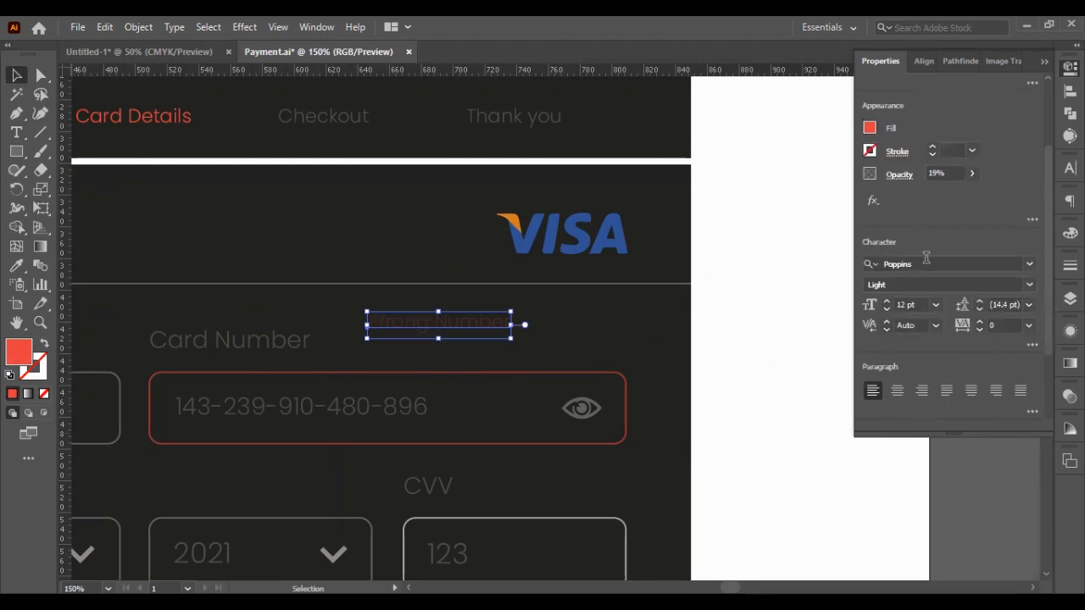
click(940, 173)
text(100)
key(Return)
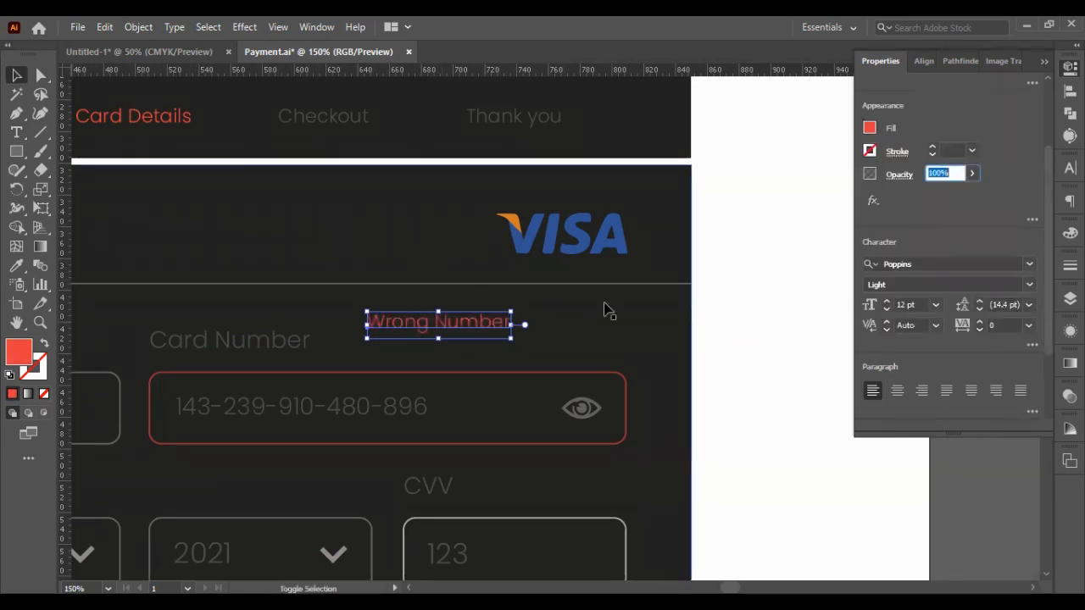
- Move the Wrong Number label about 73 px right and 13 px down, flush with the right end of the Card Number box
drag(477, 327, 592, 350)
shift+click(593, 376)
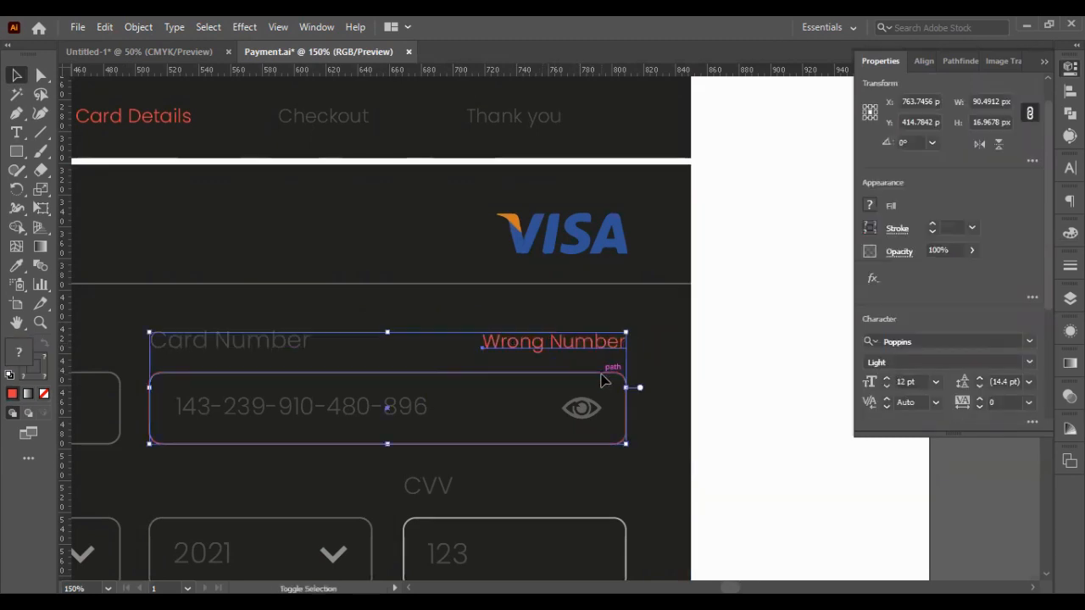
click(604, 378)
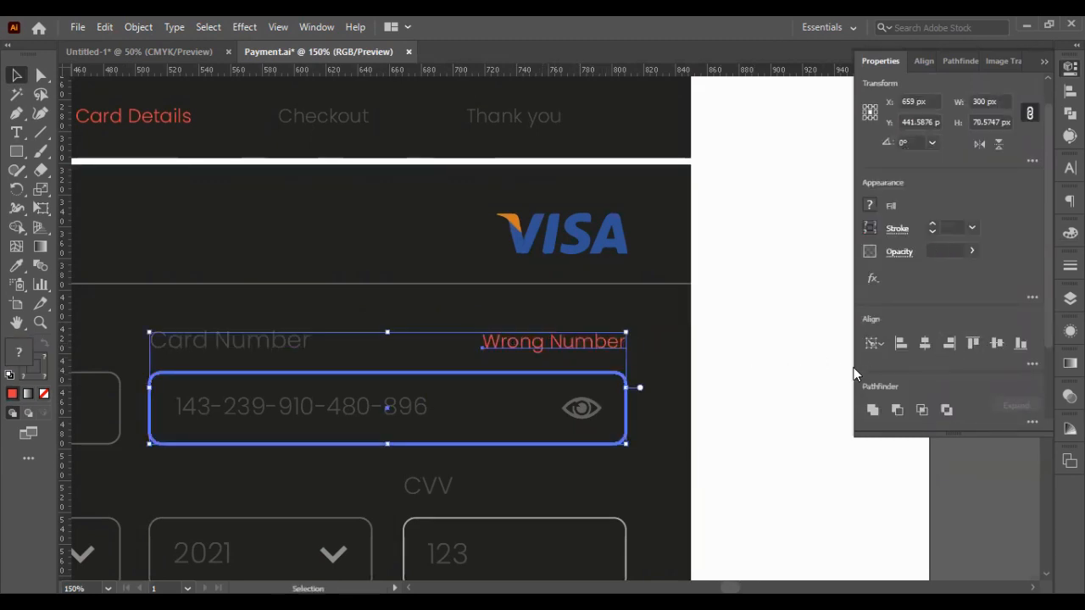
click(464, 377)
- Align the top of the Wrong Number label to the Card Number label as the key object
click(286, 352)
shift+click(498, 351)
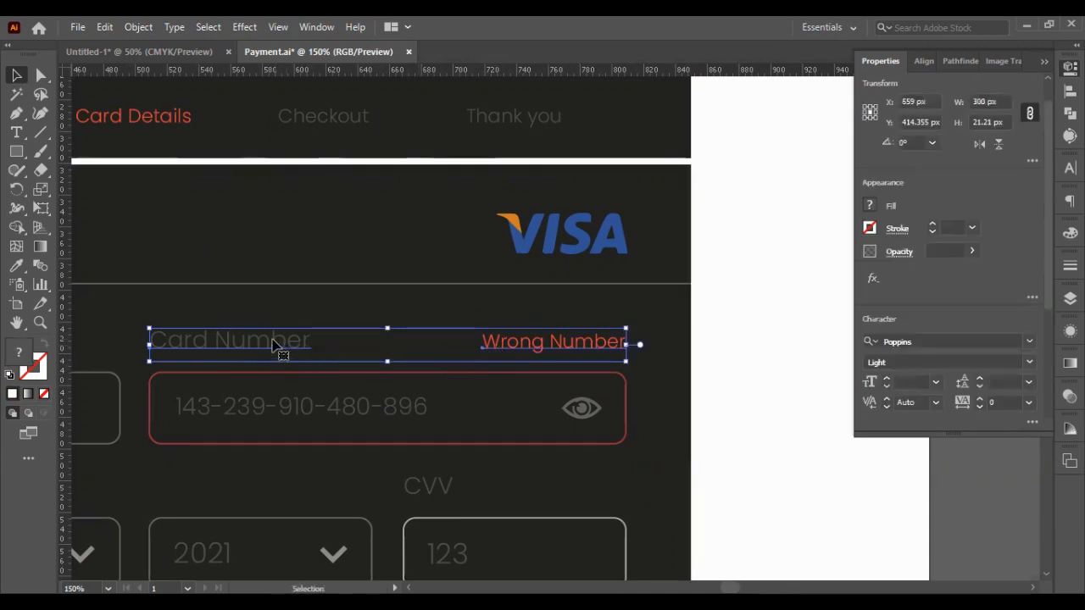
click(279, 351)
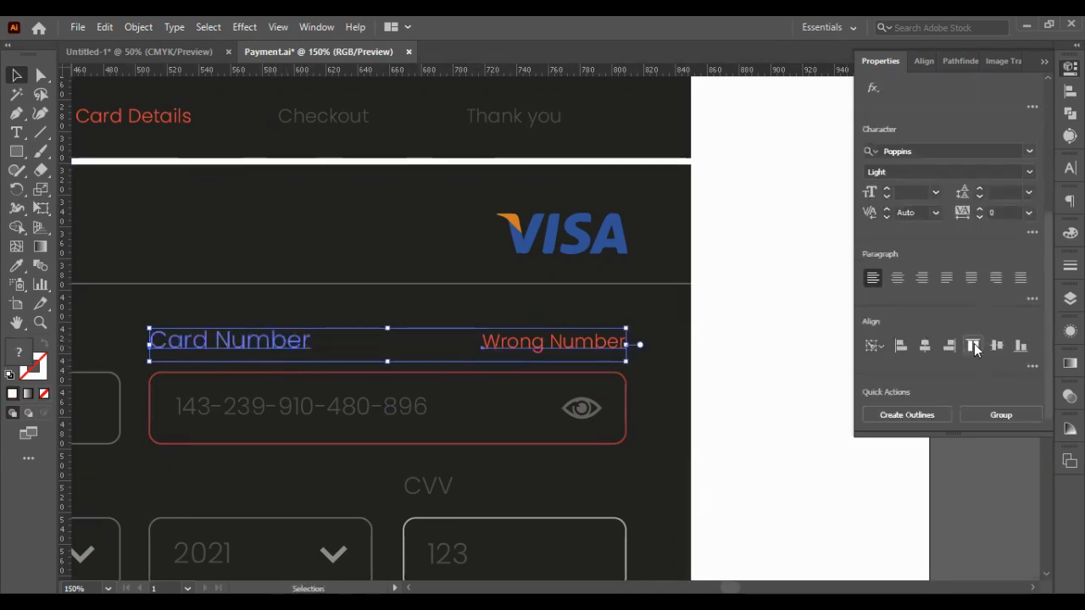
click(973, 346)
click(780, 482)
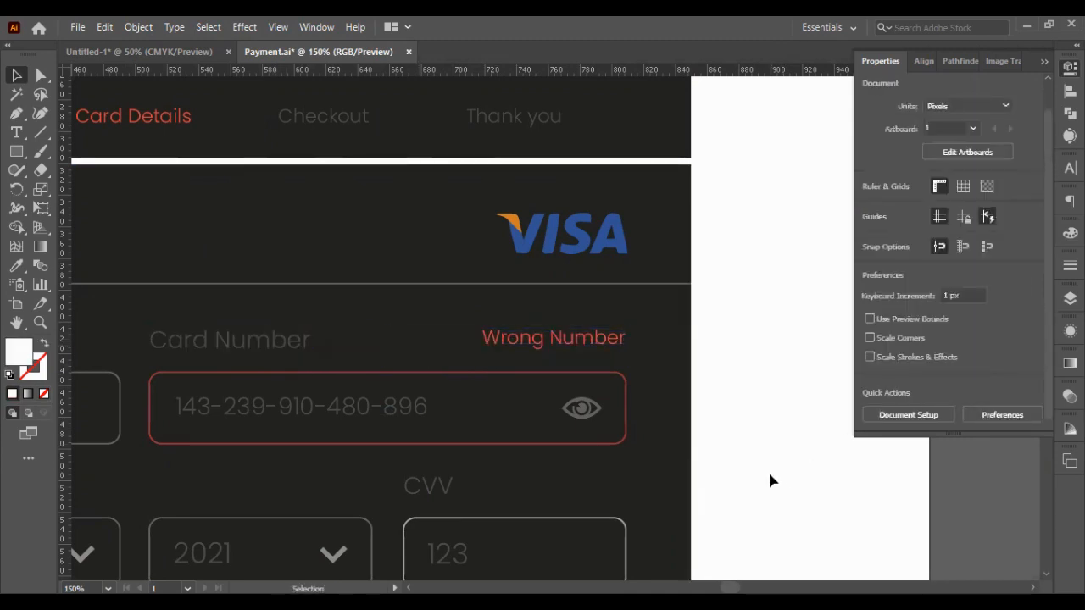
click(560, 346)
key(ctrl+h)
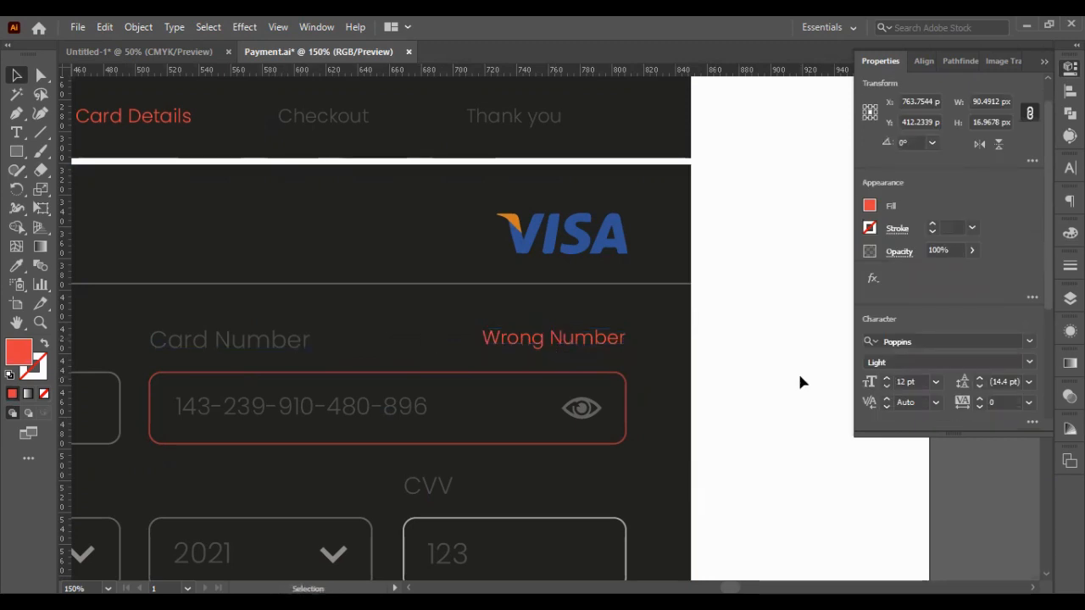
click(799, 376)
- Draw a red rectangle about 245 by 64 px centred across the payment card's bottom edge
scroll(595, 343, right, 1)
scroll(591, 344, down, 2)
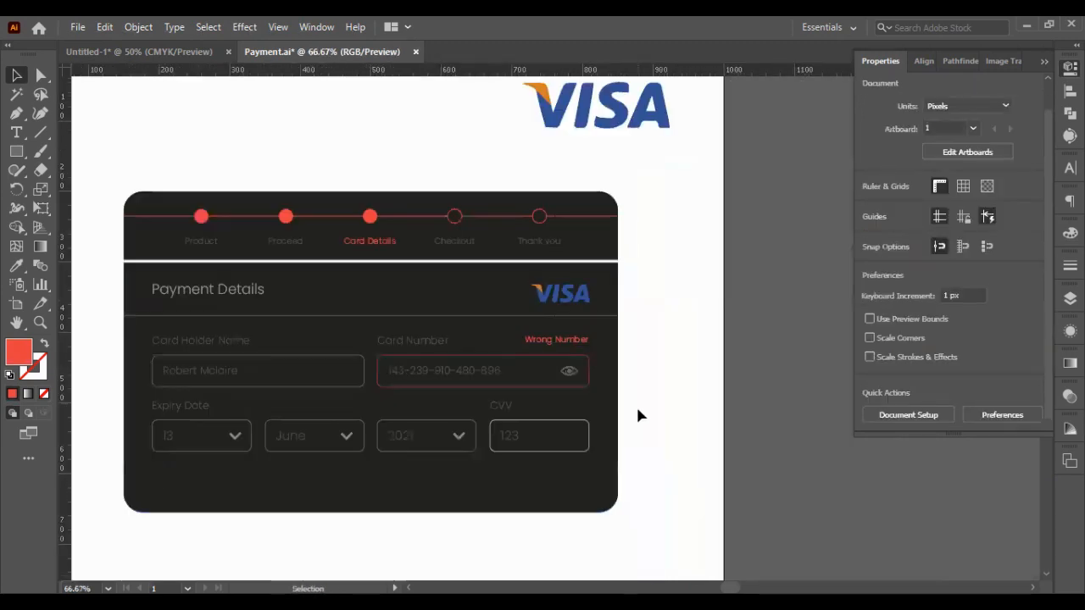
scroll(634, 411, left, 3)
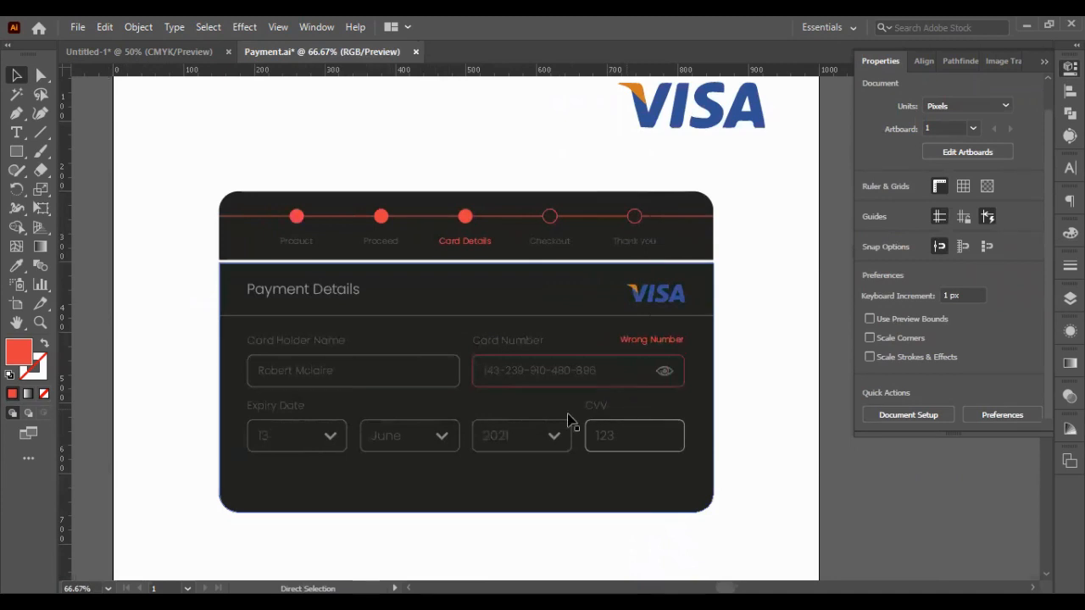
scroll(569, 419, down, 2)
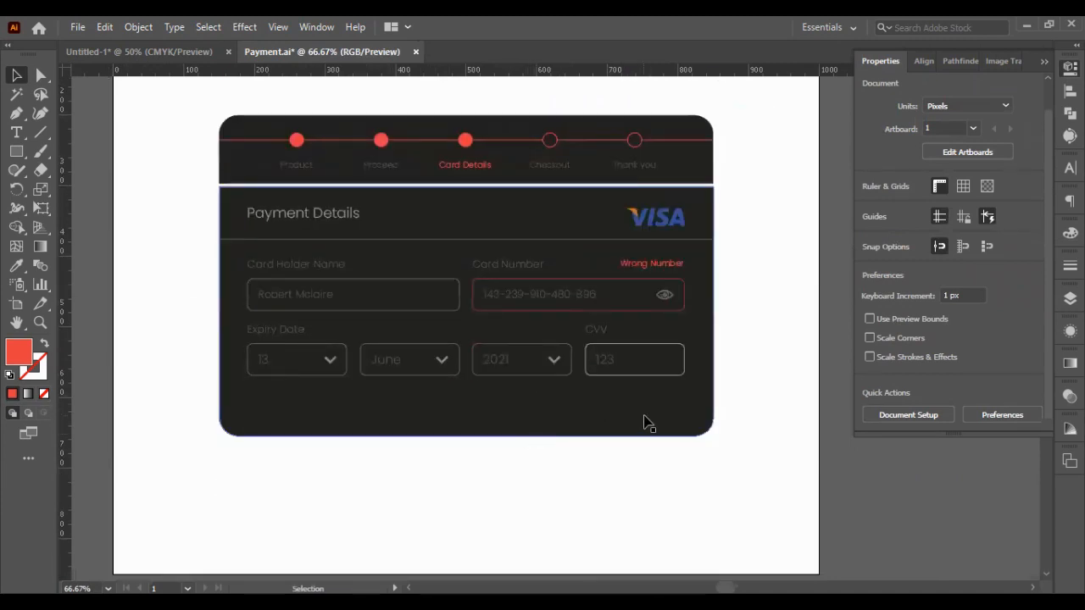
key(m)
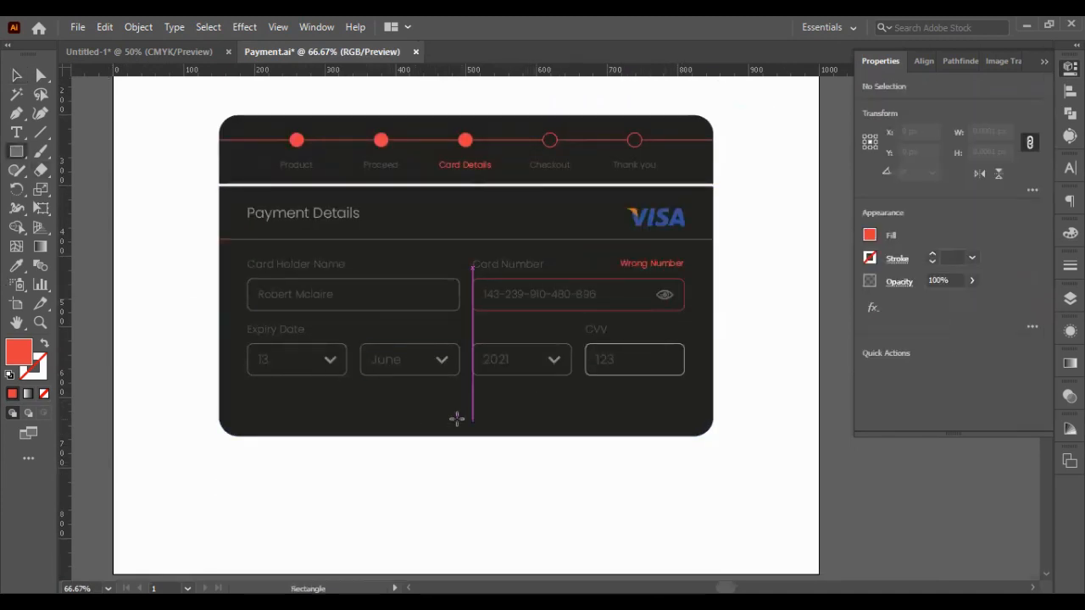
drag(381, 412, 555, 456)
key(v)
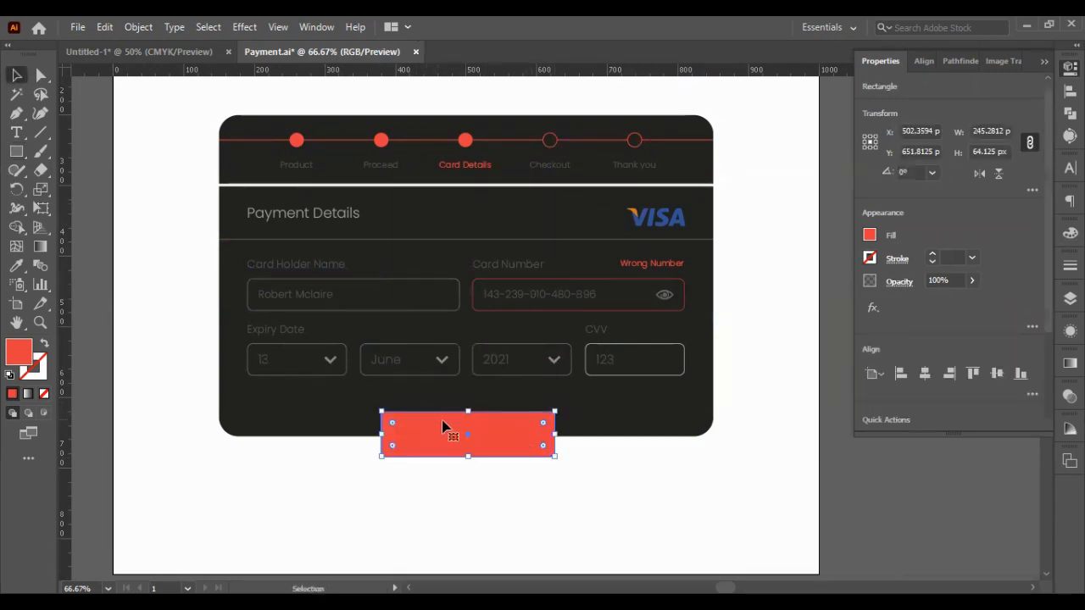
scroll(947, 205, down, 3)
scroll(947, 205, up, 3)
- Unlink the red rectangle's proportions and set it to 250 px wide and 50 px high
click(1031, 145)
click(988, 132)
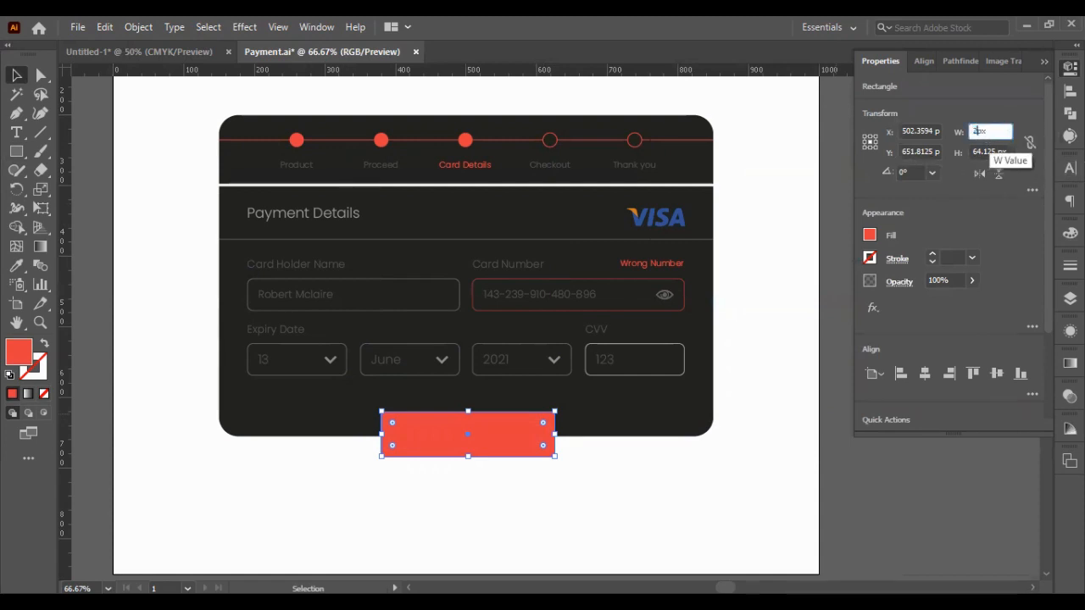
text(250)
key(Return)
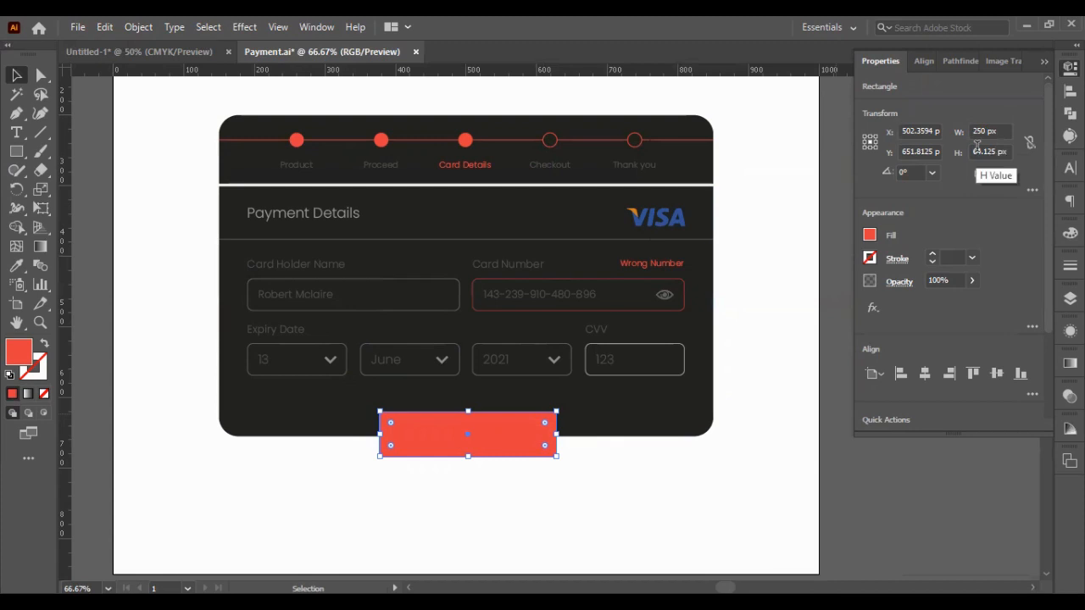
click(979, 151)
text(50)
key(Return)
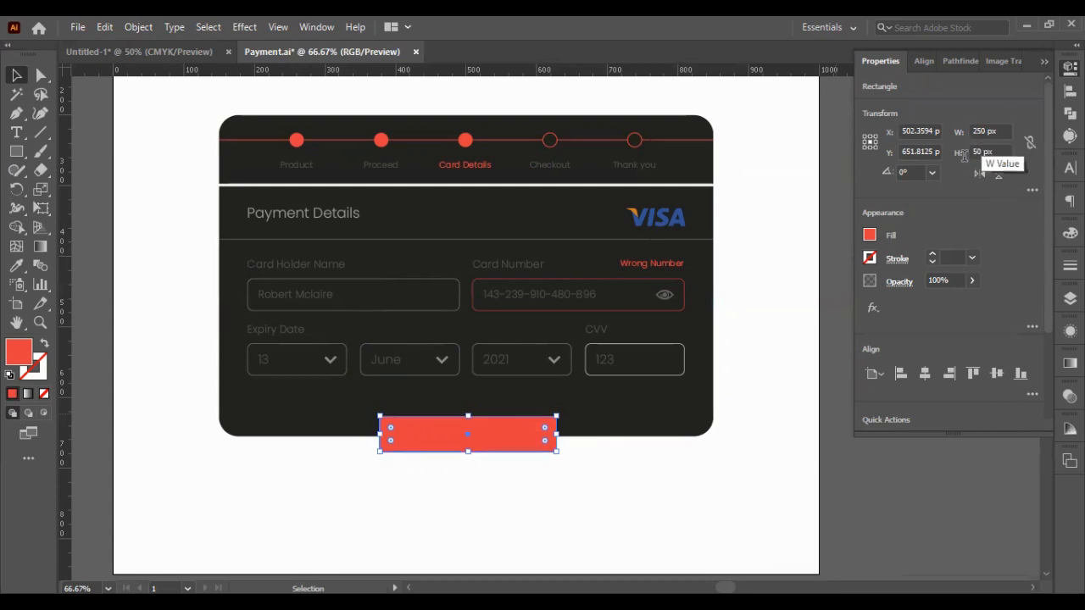
- Try a 200 px width for the red rectangle and restore it to 250 px
click(977, 132)
text(200)
key(Return)
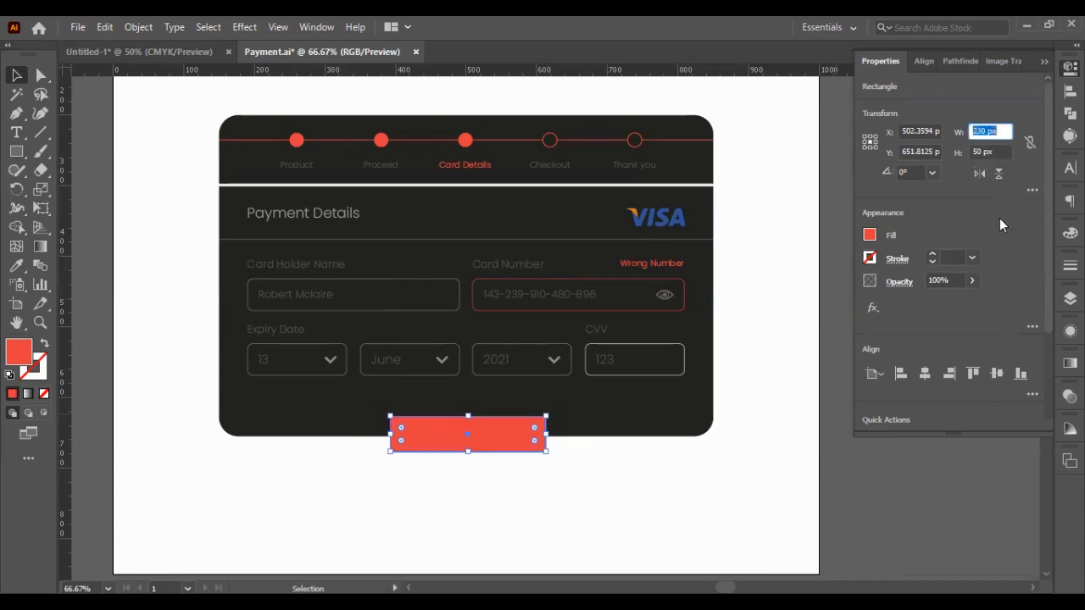
click(755, 519)
click(491, 438)
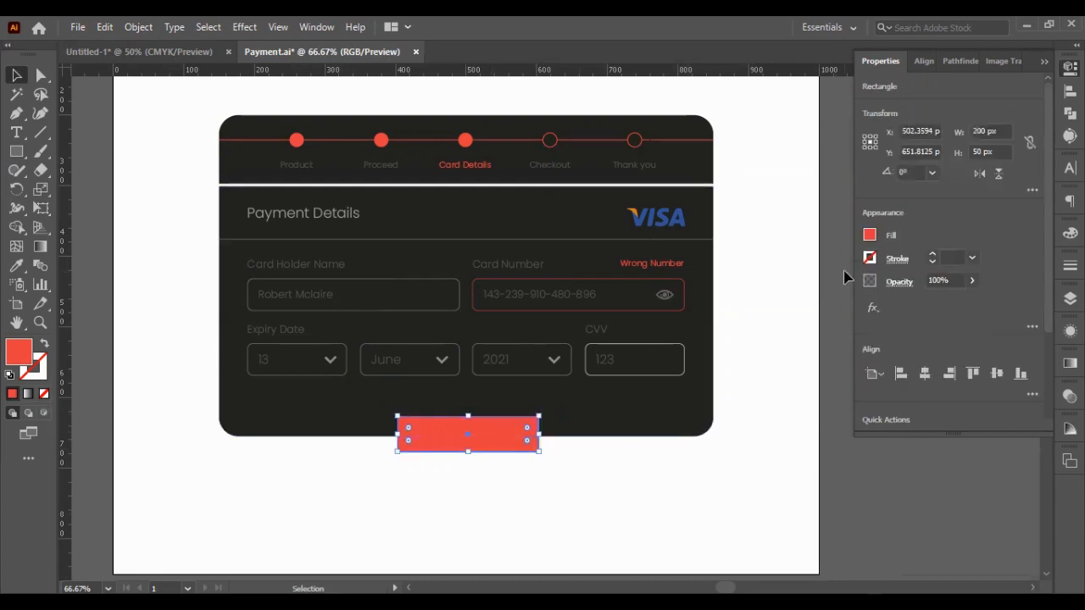
click(979, 129)
key(shift+Up)
key(shift+Up)
key(shift+Up)
key(shift+Up)
key(shift+Up)
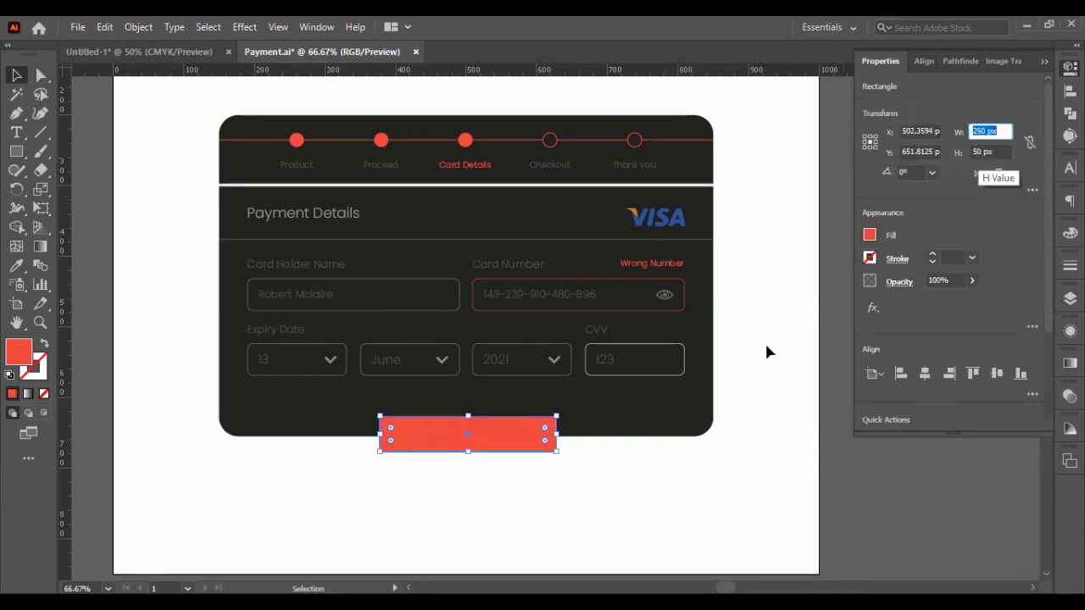
- Try a height of 60 px for the red rectangle and settle on 55 px
key(Tab)
key(shift+Up)
click(724, 351)
click(508, 434)
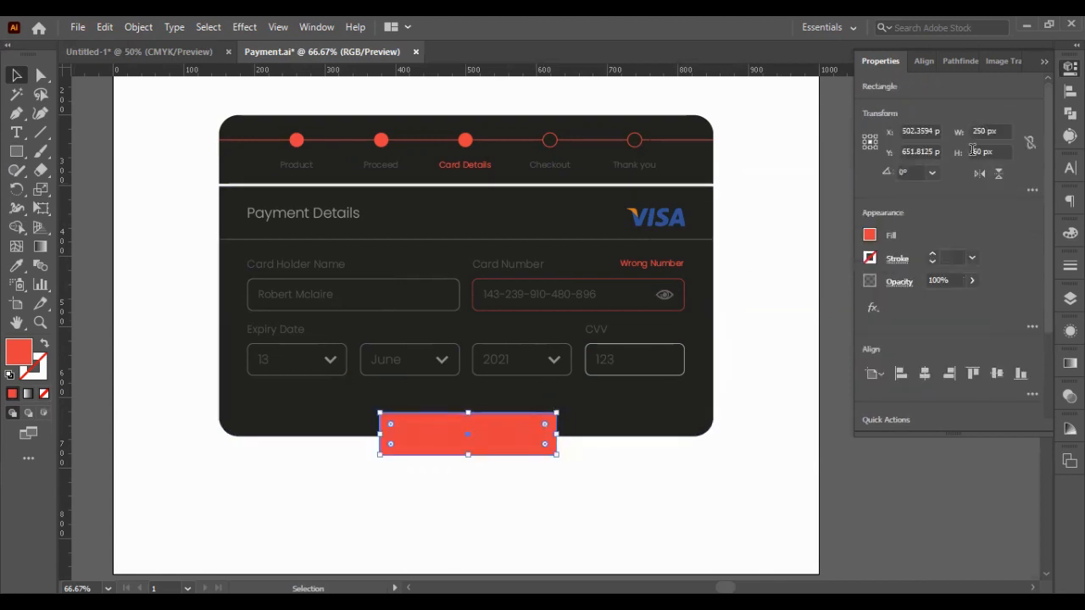
click(972, 151)
text(55)
key(Return)
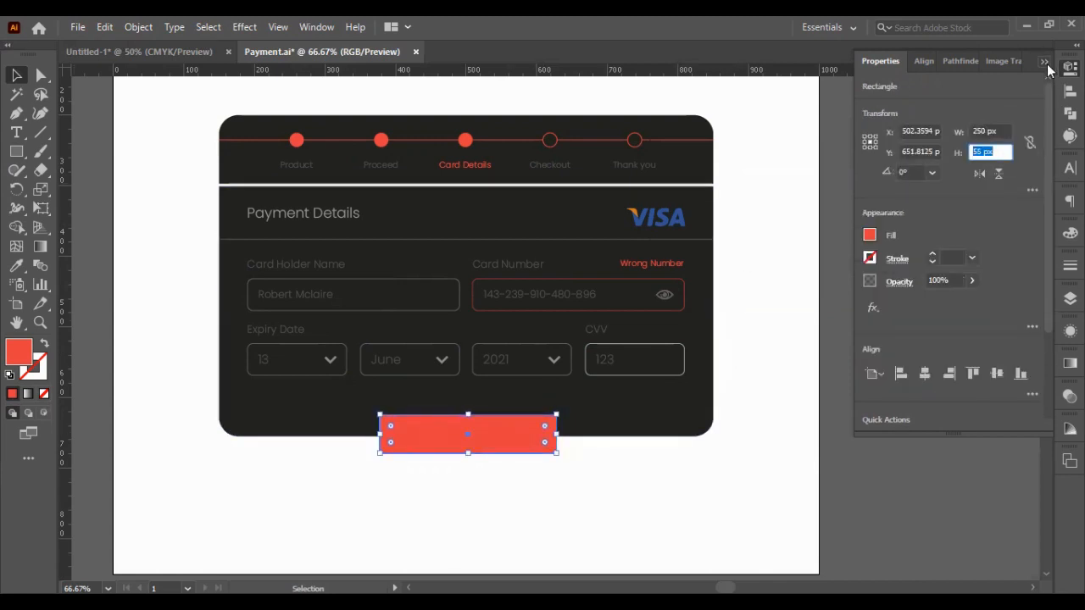
click(1044, 62)
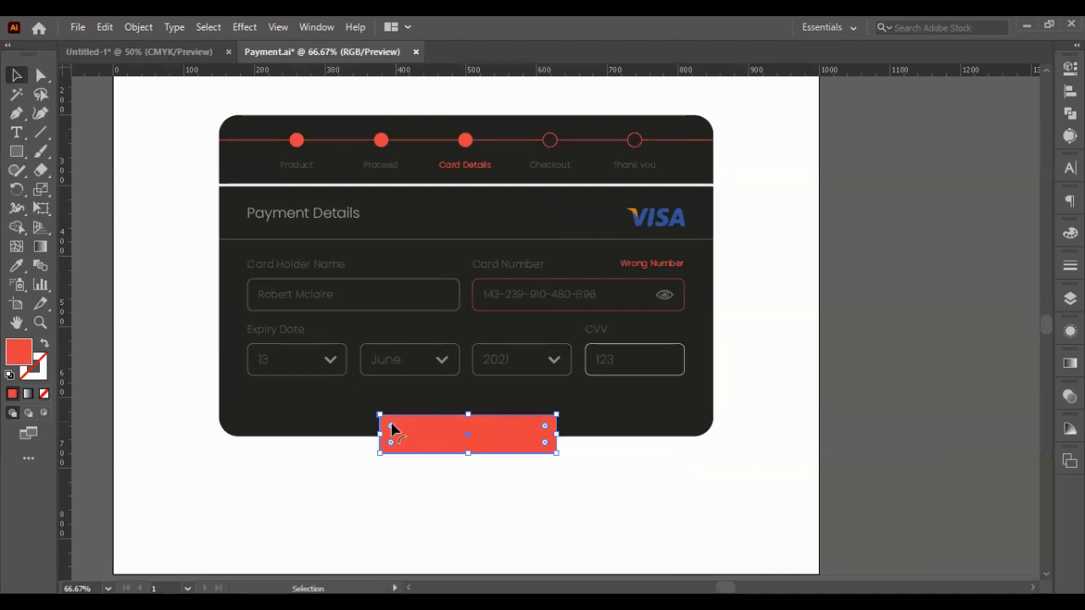
- Round all corners of the red rectangle fully to form a pill-shaped button
drag(391, 429, 383, 438)
click(521, 489)
click(523, 445)
drag(544, 426, 506, 444)
click(492, 502)
drag(619, 477, 523, 503)
click(504, 452)
click(618, 476)
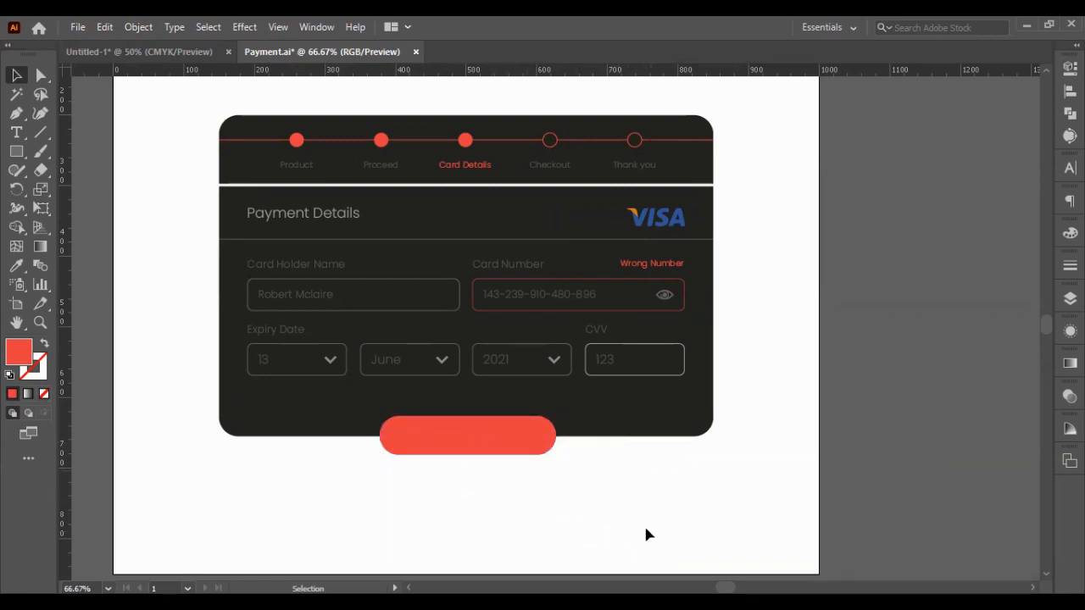
- Shorten the card by raising its bottom edge anchors together with the red button by about 30 px
drag(184, 399, 783, 504)
key(shift+Up)
key(shift+Up)
key(shift+Up)
key(shift+Up)
key(shift+Up)
key(shift+Up)
key(shift+Up)
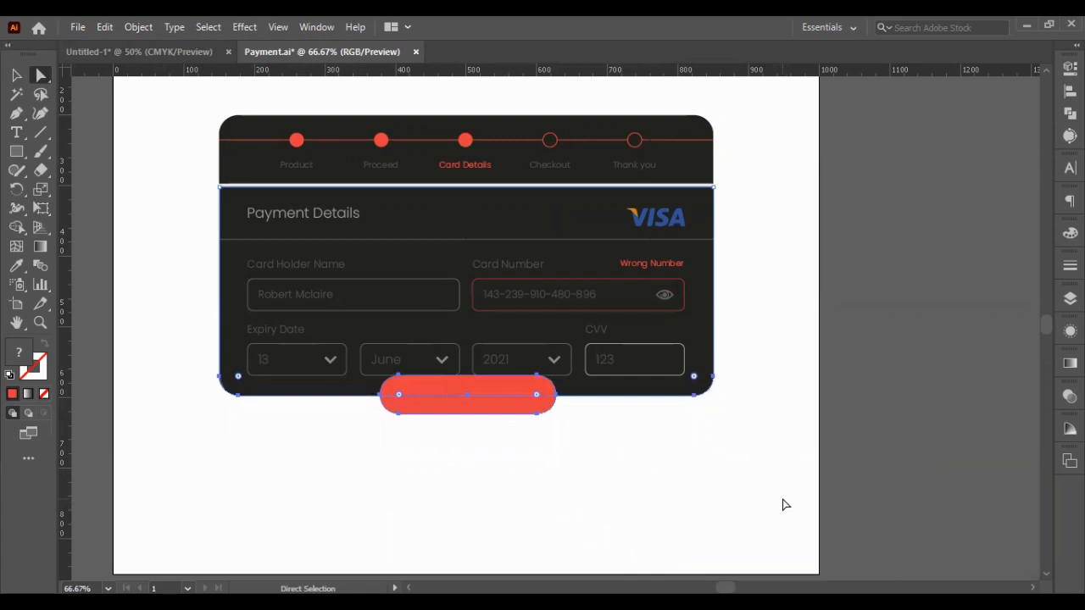
key(ctrl+z)
key(ctrl+z)
key(ctrl+z)
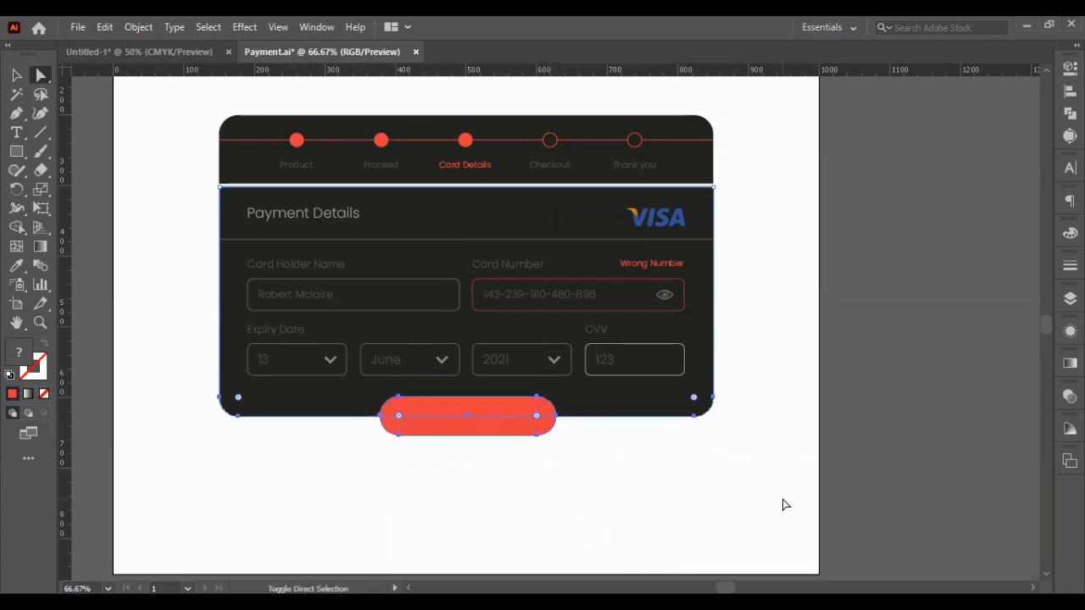
key(ctrl+z)
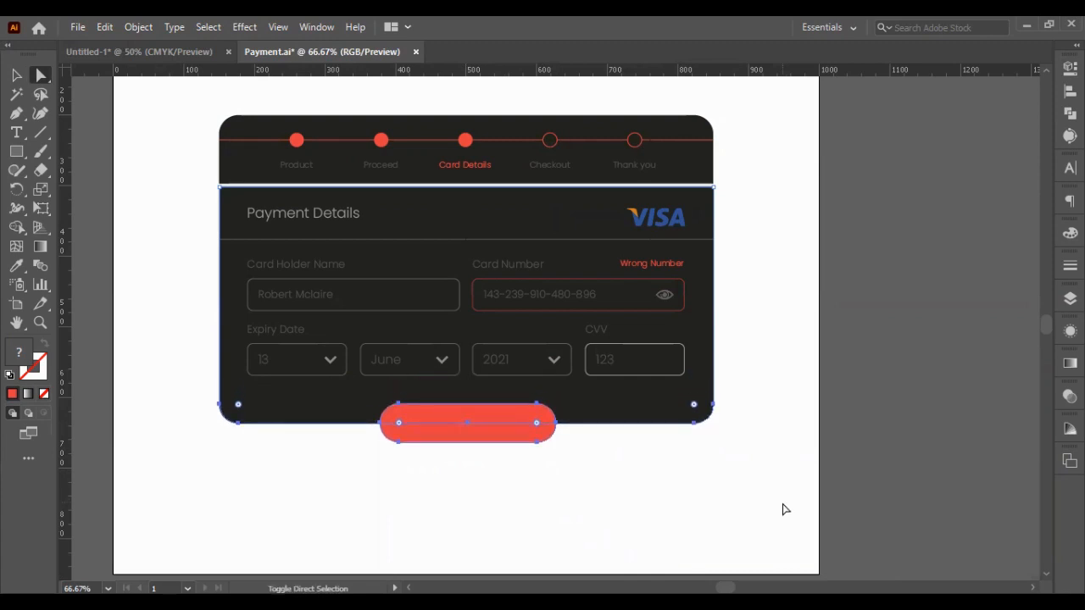
key(ctrl+shift+z)
click(835, 494)
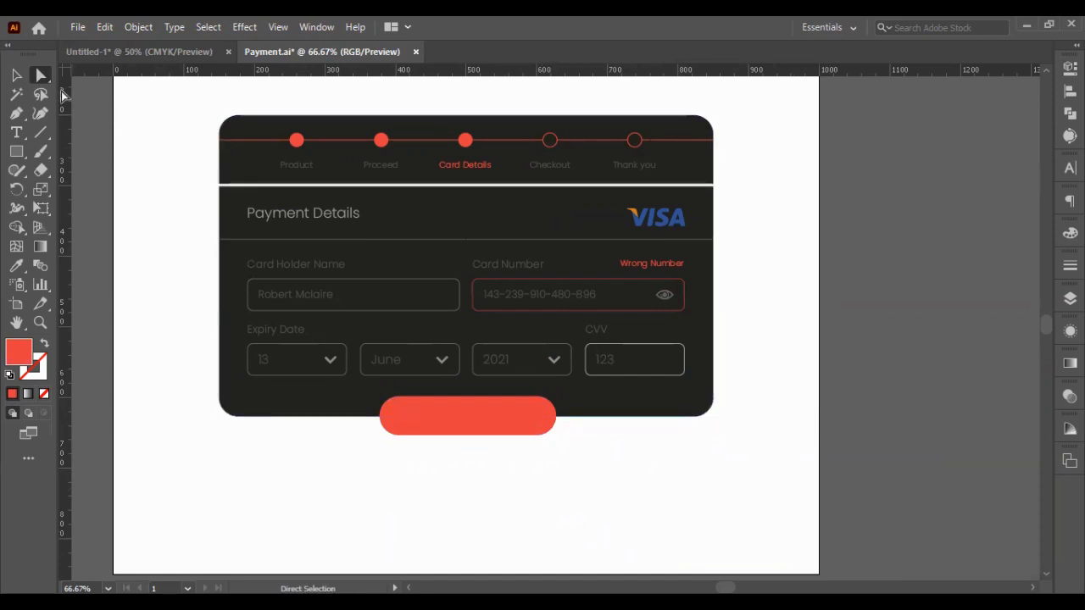
- Scale the Visa logo in the card header down to about 70 px wide
click(16, 75)
click(654, 218)
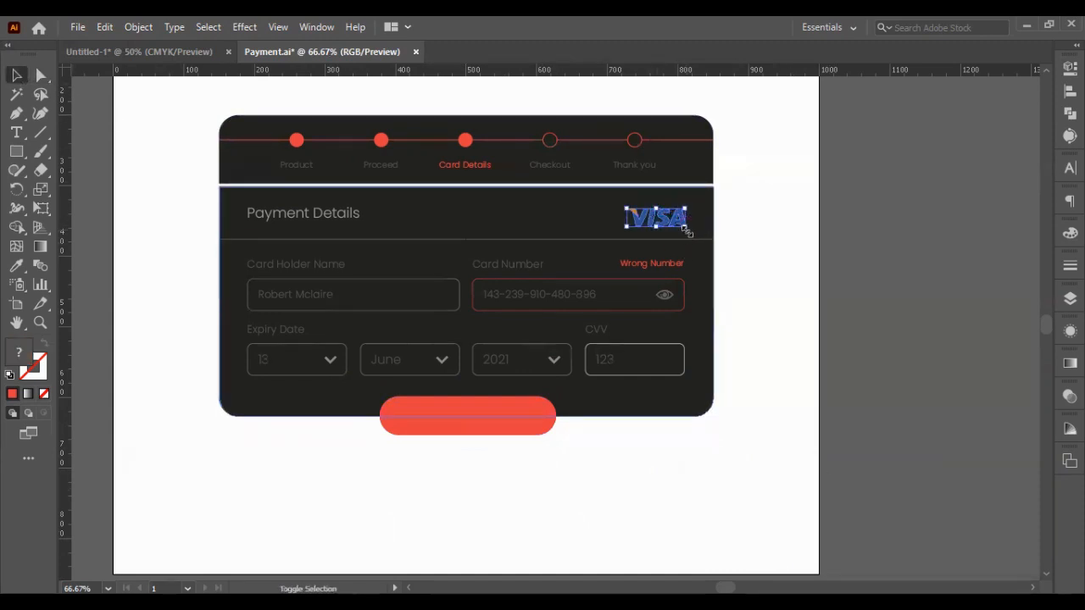
drag(685, 228, 675, 222)
click(744, 251)
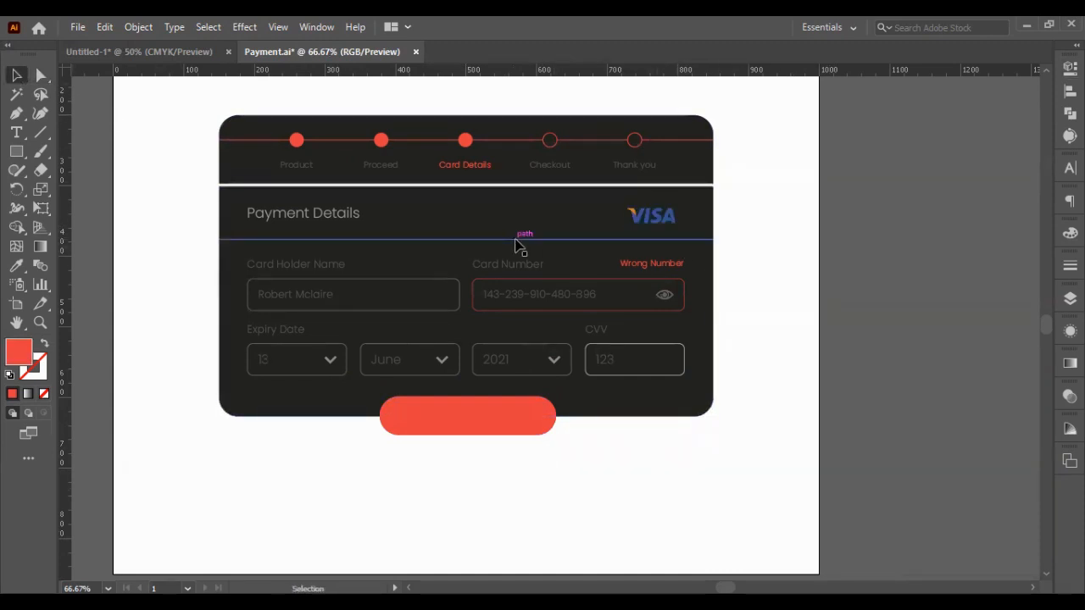
- Align the tops of the Visa logo and the Payment Details heading
click(674, 220)
shift+click(344, 222)
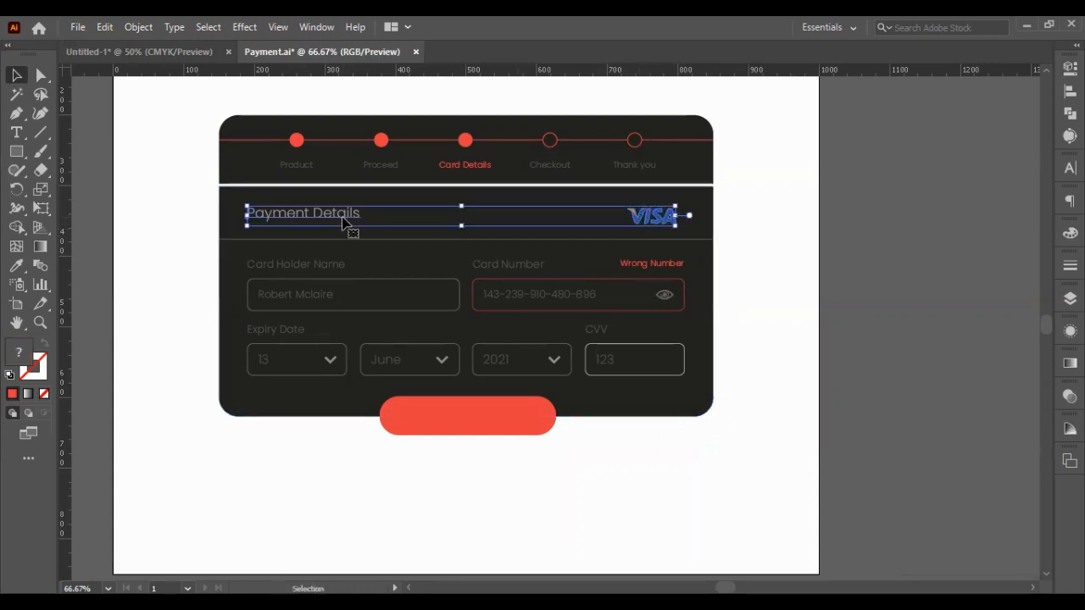
click(1069, 91)
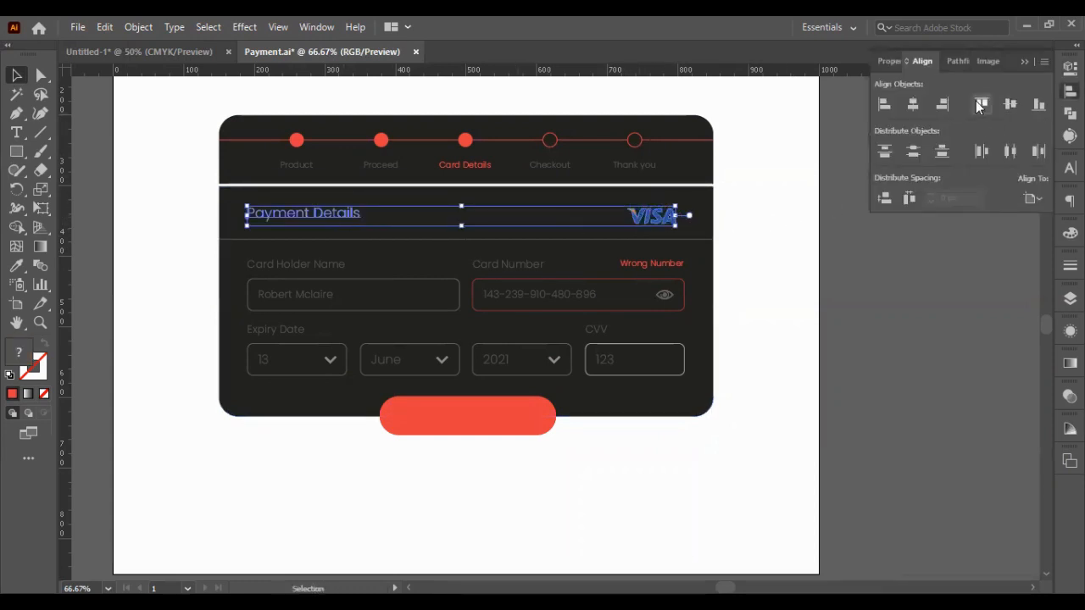
click(979, 105)
click(864, 214)
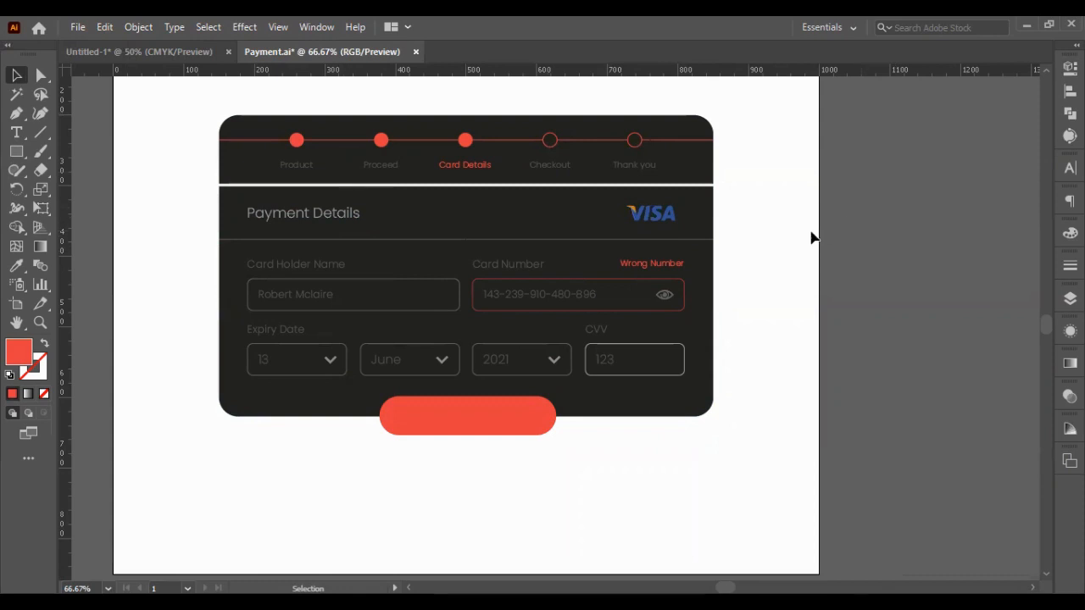
- Move the Visa logo right to meet a new vertical guide at the right edge of the input boxes
drag(811, 239, 653, 222)
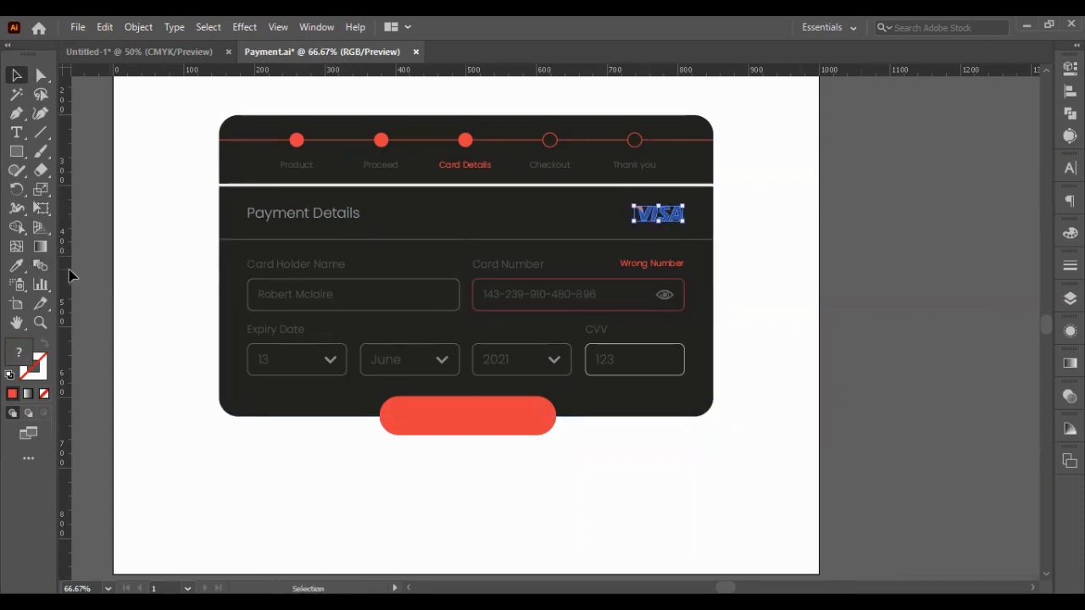
drag(64, 276, 686, 309)
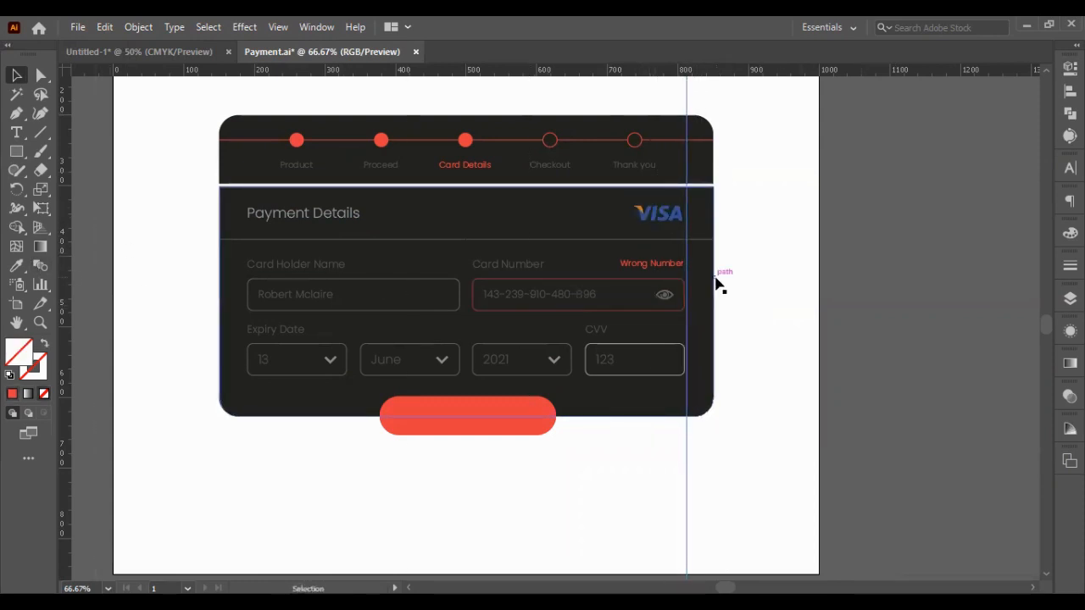
drag(685, 229, 687, 229)
click(783, 248)
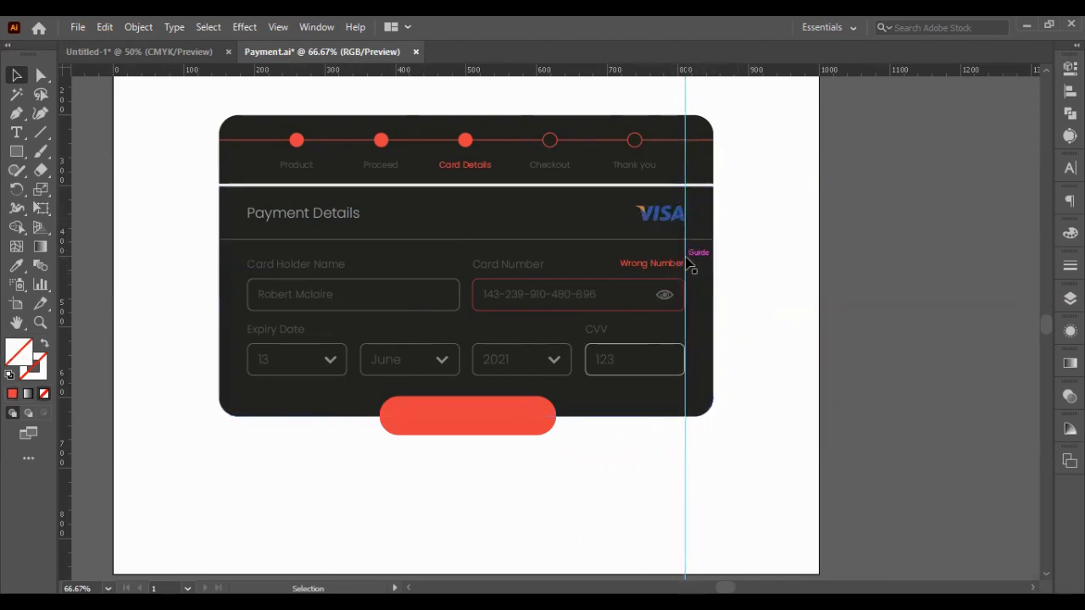
- Delete the vertical guide and place a copy of the Payment Details heading on the red button
drag(760, 533, 593, 500)
key(Delete)
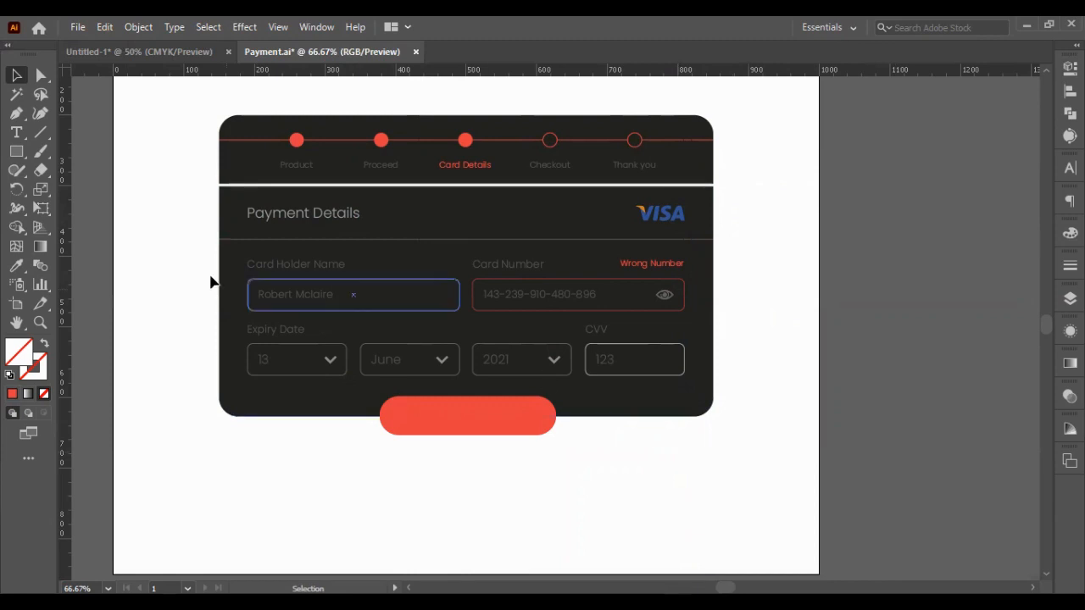
drag(277, 222, 439, 427)
click(500, 485)
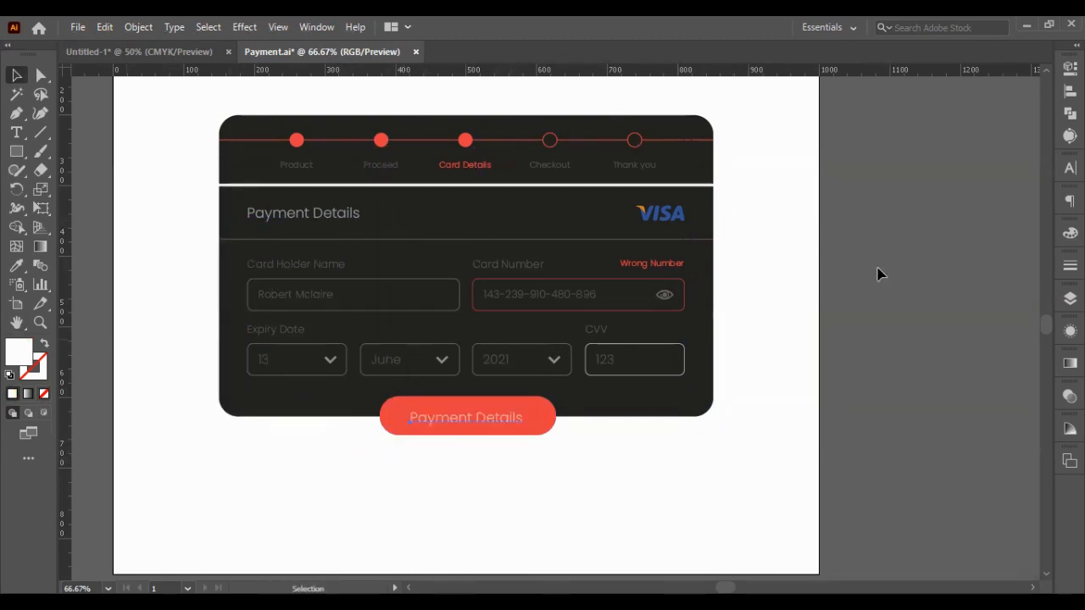
- Set the opacity of the text on the red button to 100%
click(1069, 67)
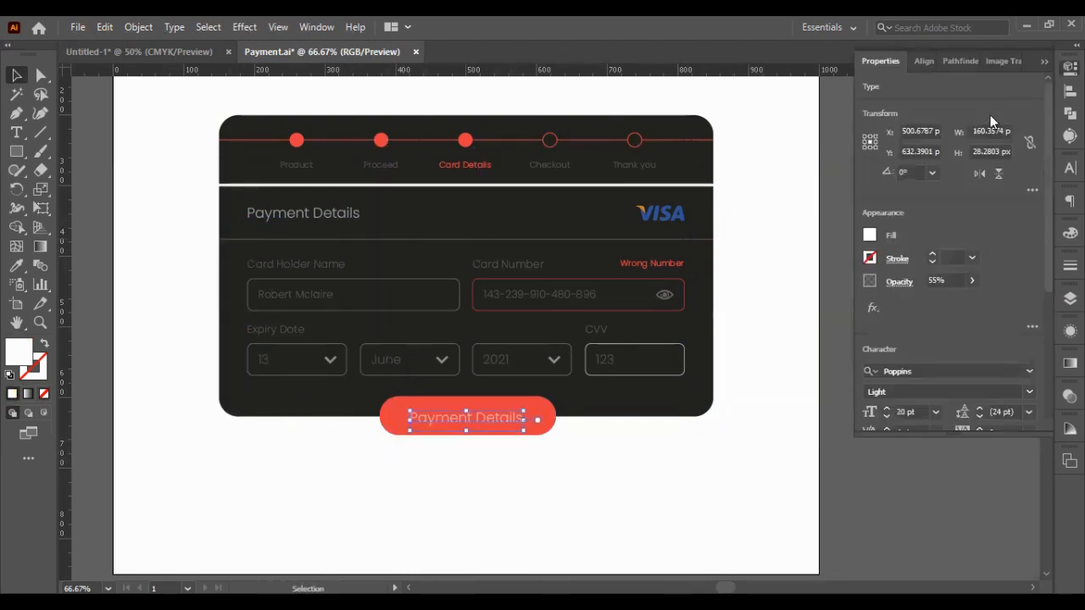
double_click(939, 278)
text(100)
key(Return)
click(688, 426)
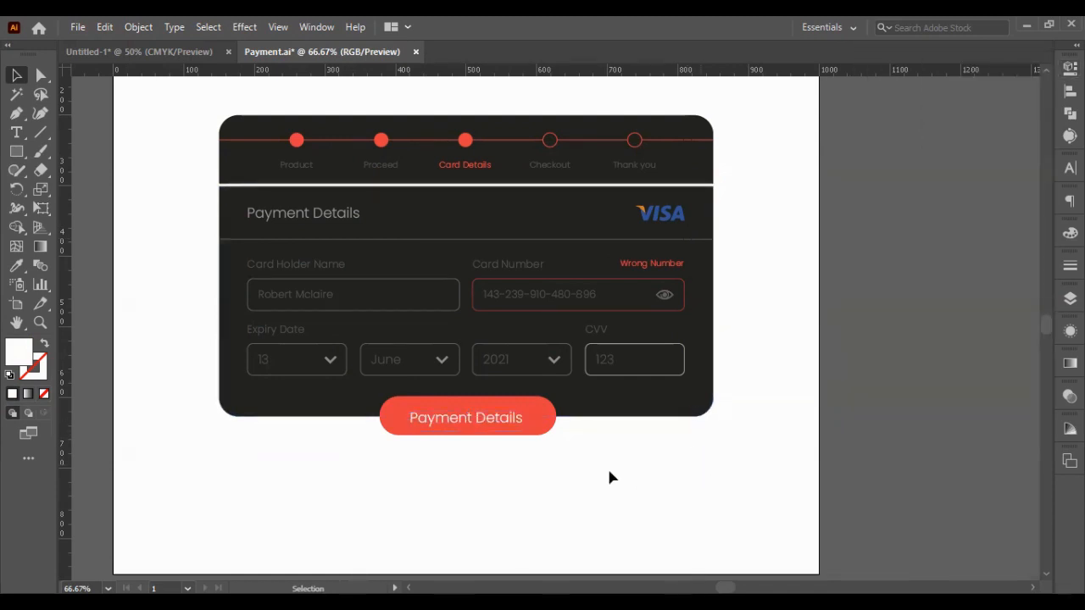
- Replace the red button's text with "Checkout"
key(t)
click(465, 428)
key(ctrl+a)
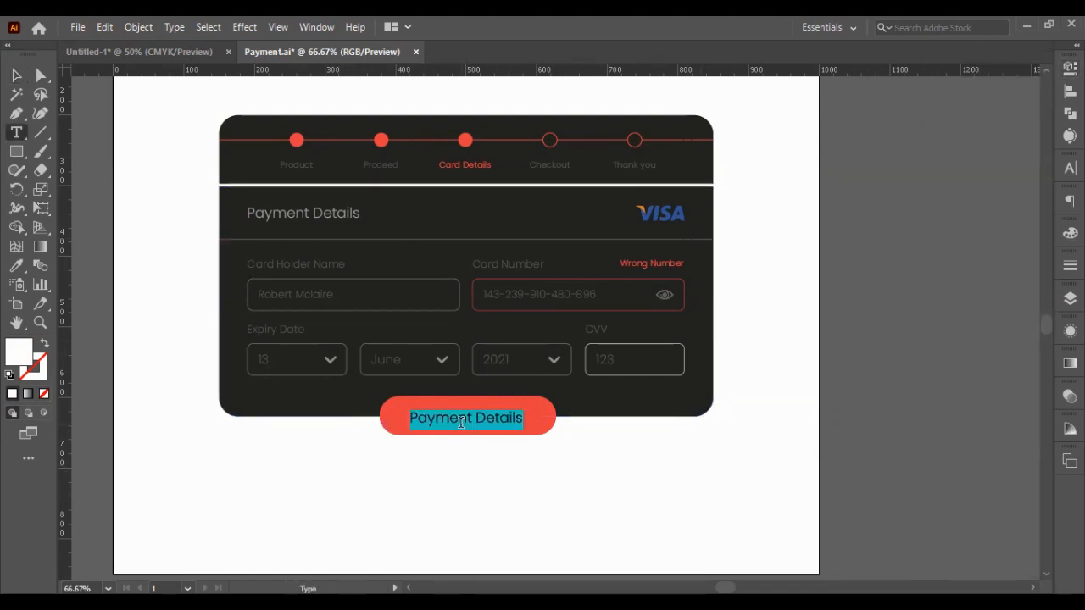
text(Checkout)
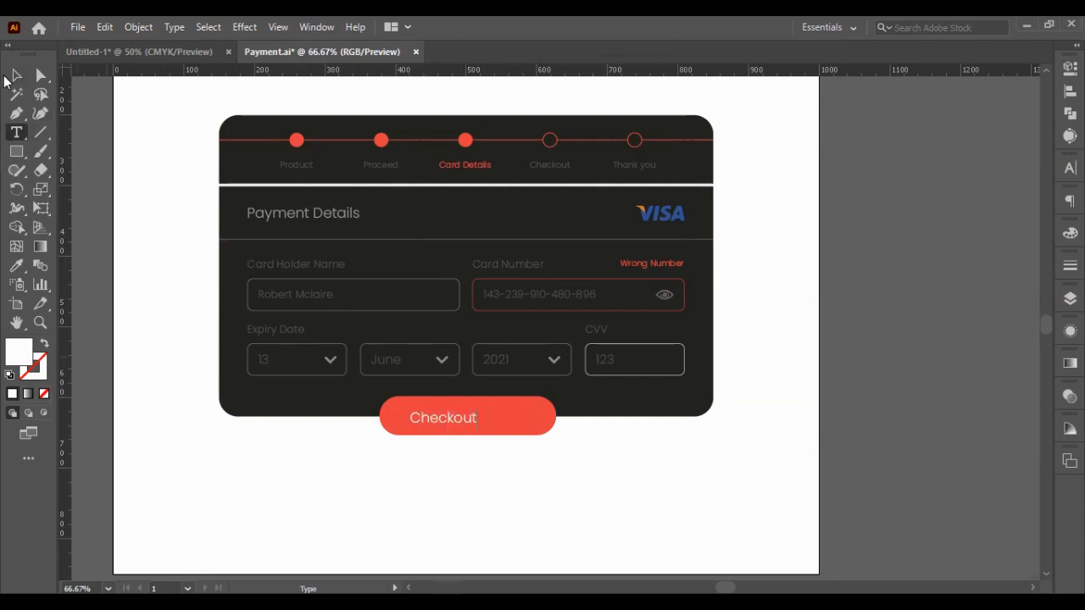
key(Escape)
- Centre the red button and its Checkout text horizontally on the card
click(536, 425)
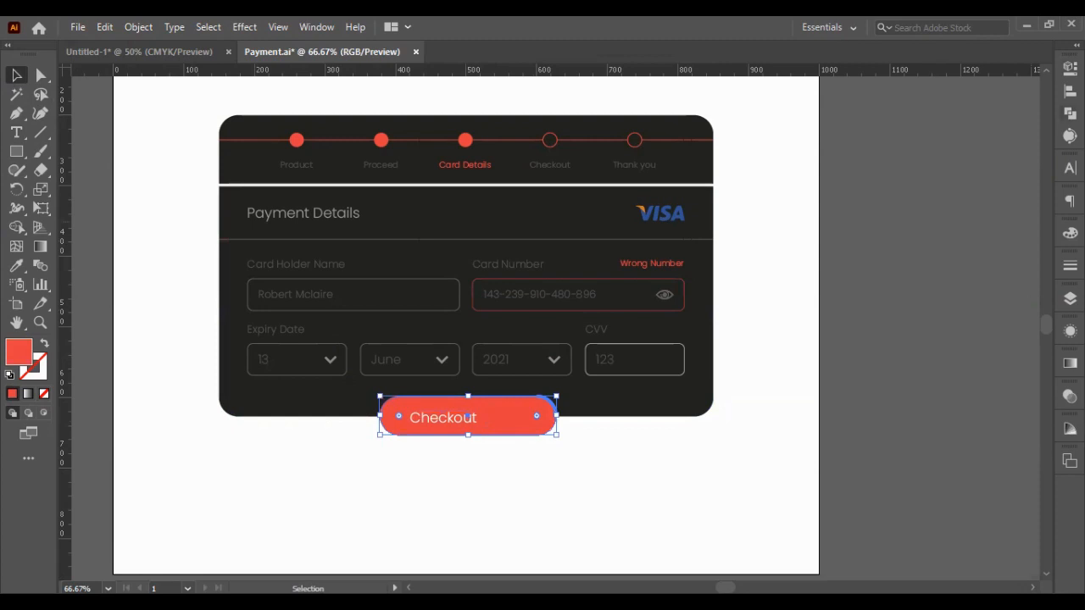
click(1070, 90)
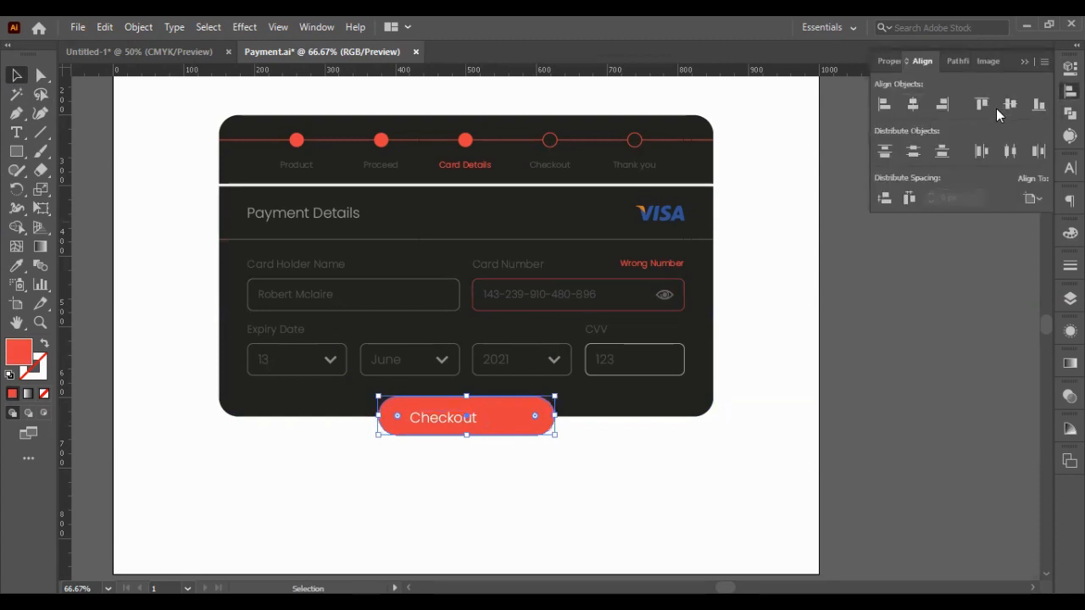
key(Right)
key(Right)
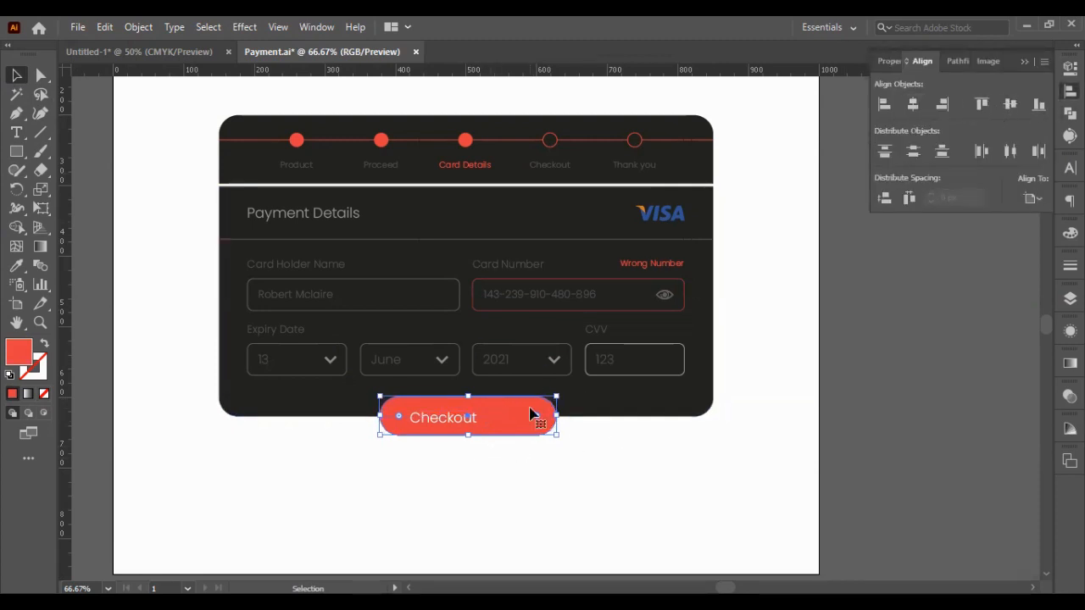
drag(536, 467, 356, 404)
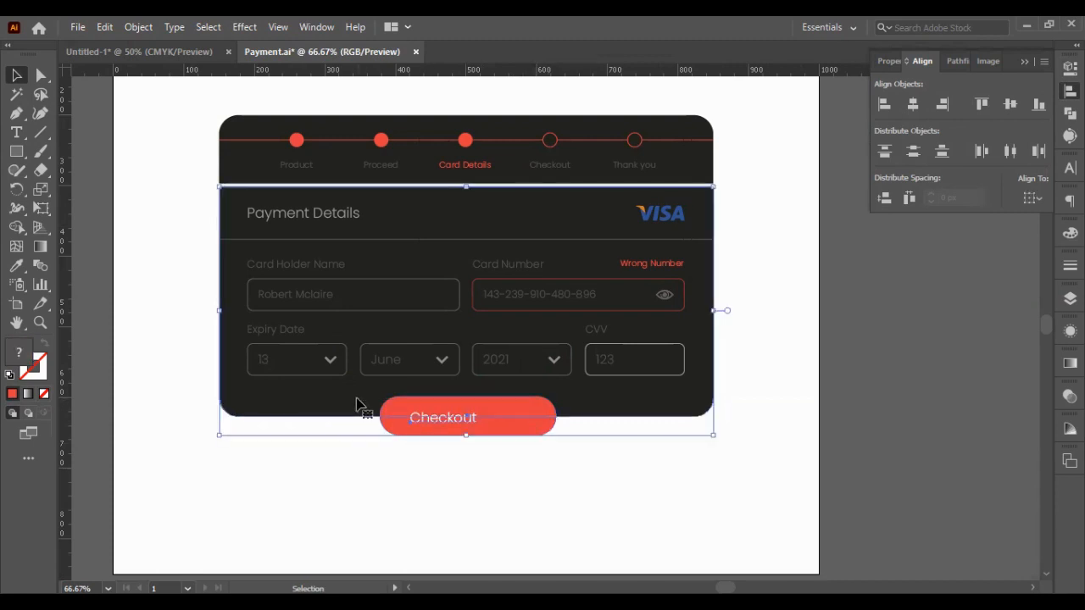
click(912, 104)
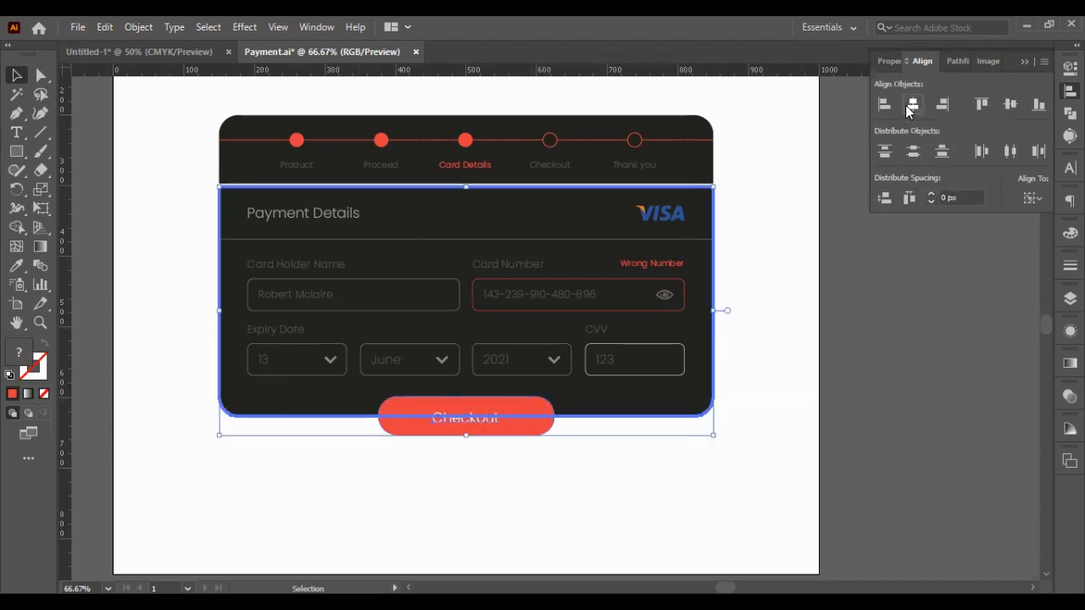
click(826, 302)
- Nudge the Checkout text up slightly within the red button
click(490, 421)
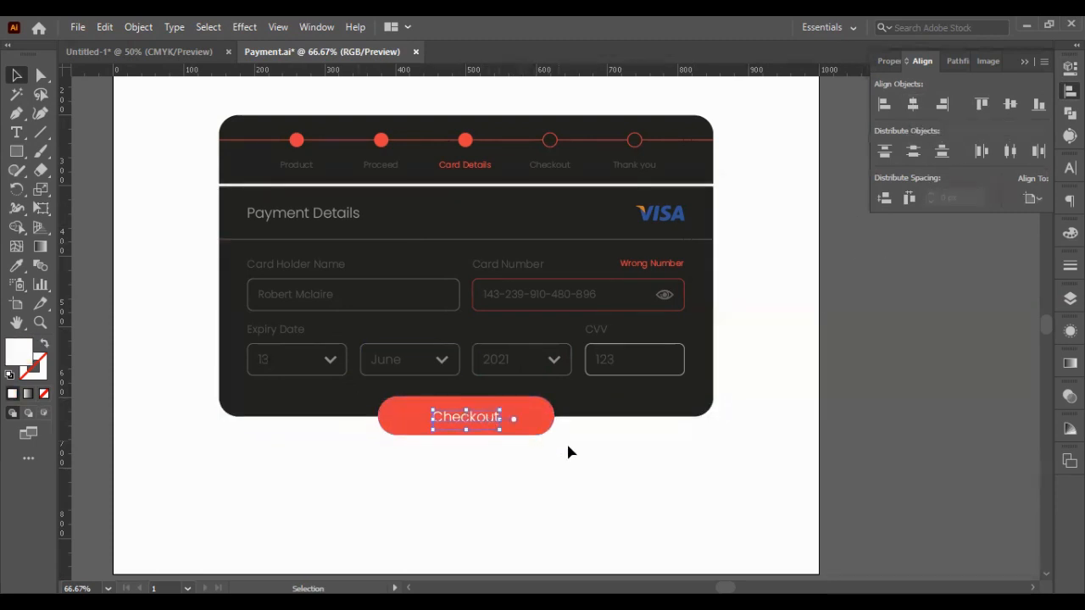
click(620, 464)
click(444, 429)
click(593, 455)
click(1024, 61)
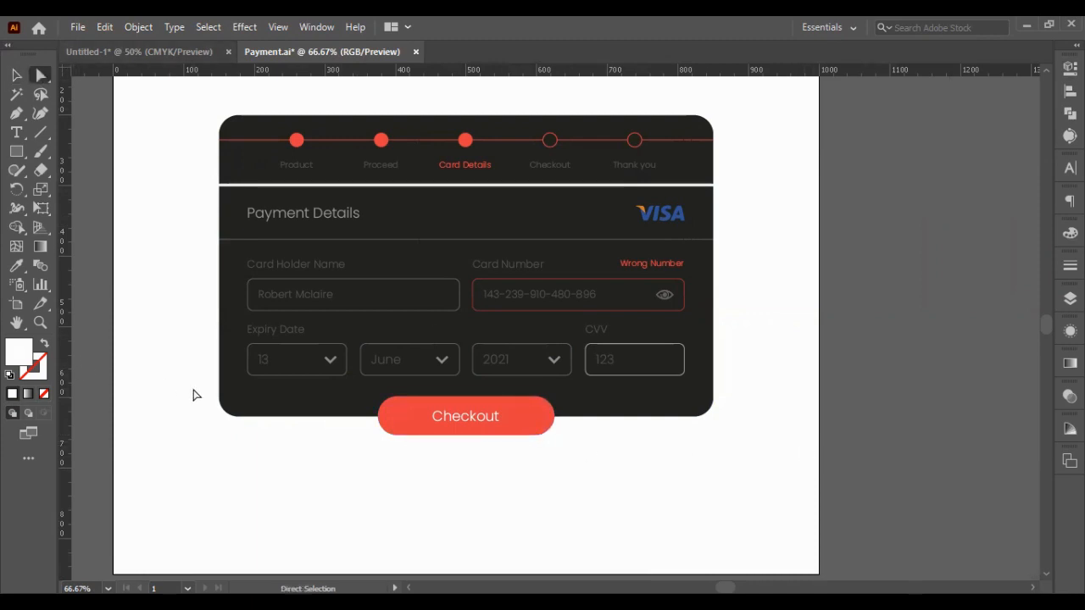
- Lengthen the card by lowering its bottom edge anchors together with the Checkout button and text by 10 px
drag(193, 392, 811, 501)
key(shift+Down)
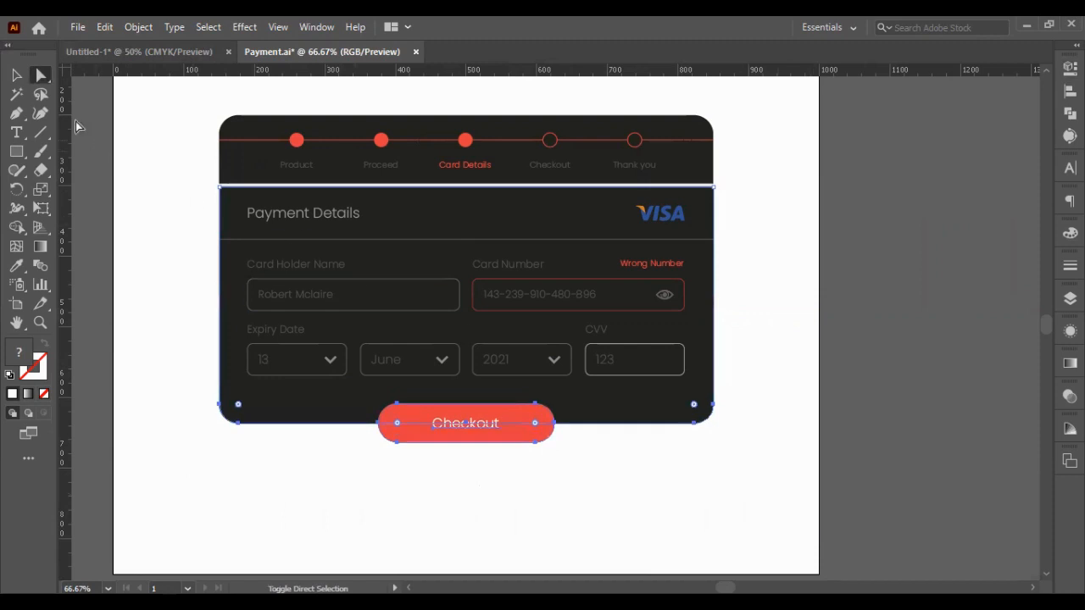
click(17, 76)
click(771, 287)
- Draw a red circle about 53 px across over the Checkout button, matching the button's height
scroll(875, 342, up, 1)
scroll(875, 342, down, 3)
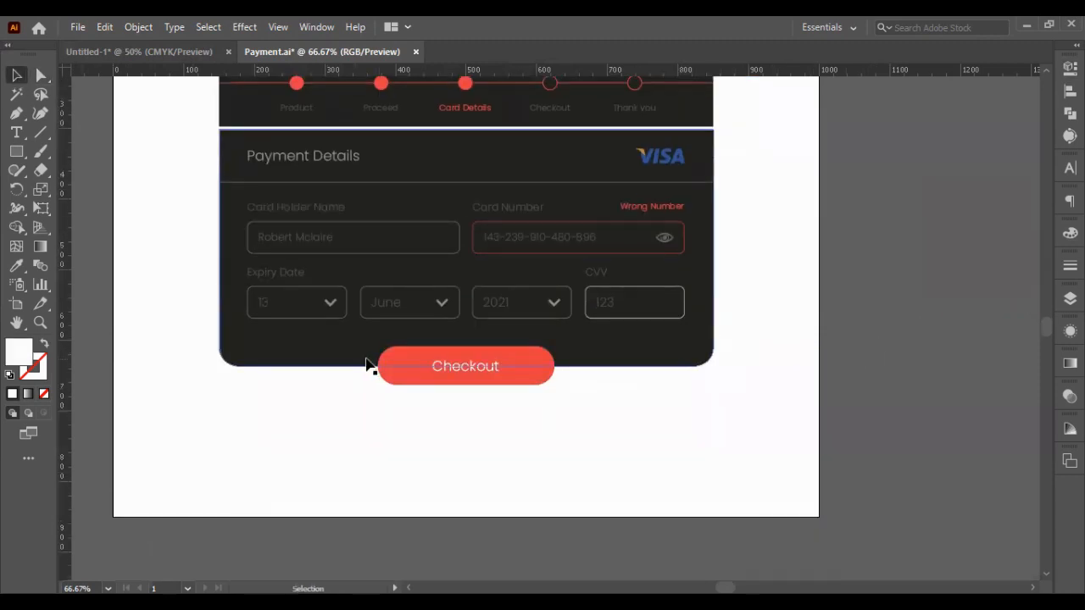
click(389, 372)
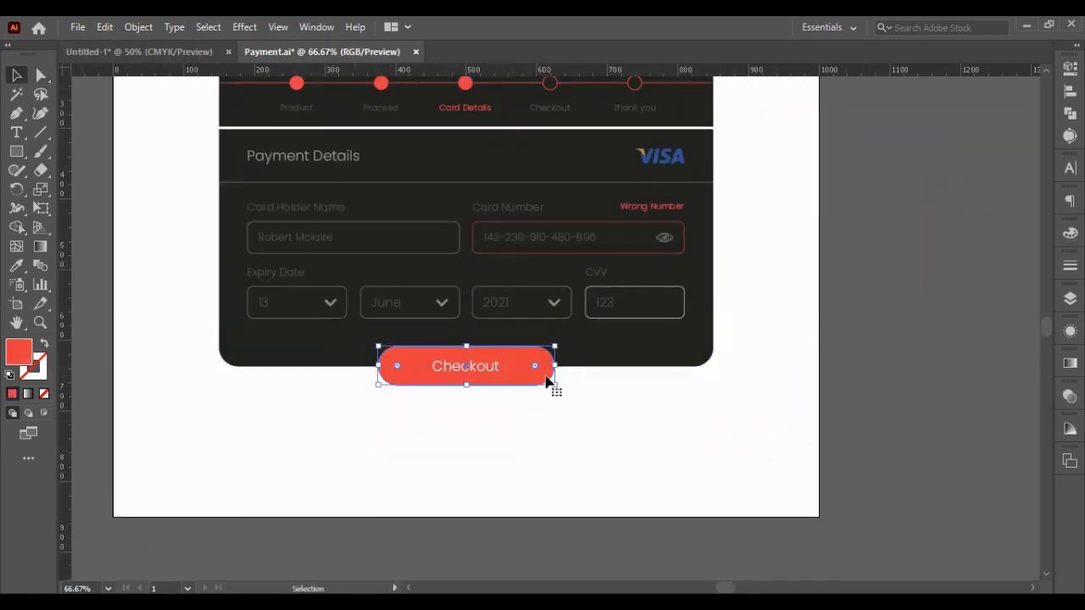
key(a)
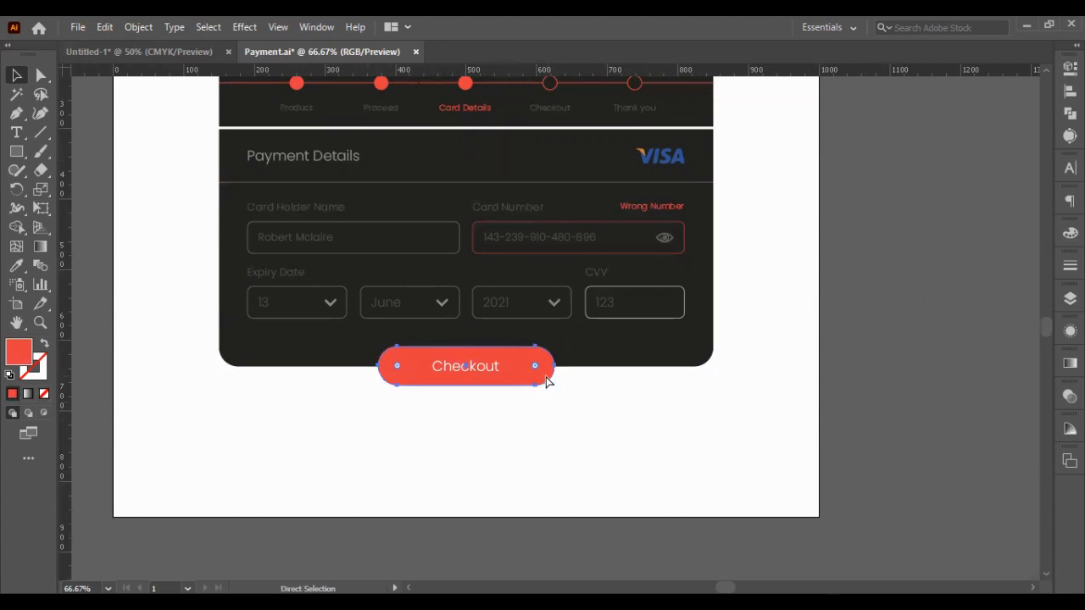
click(16, 151)
click(84, 190)
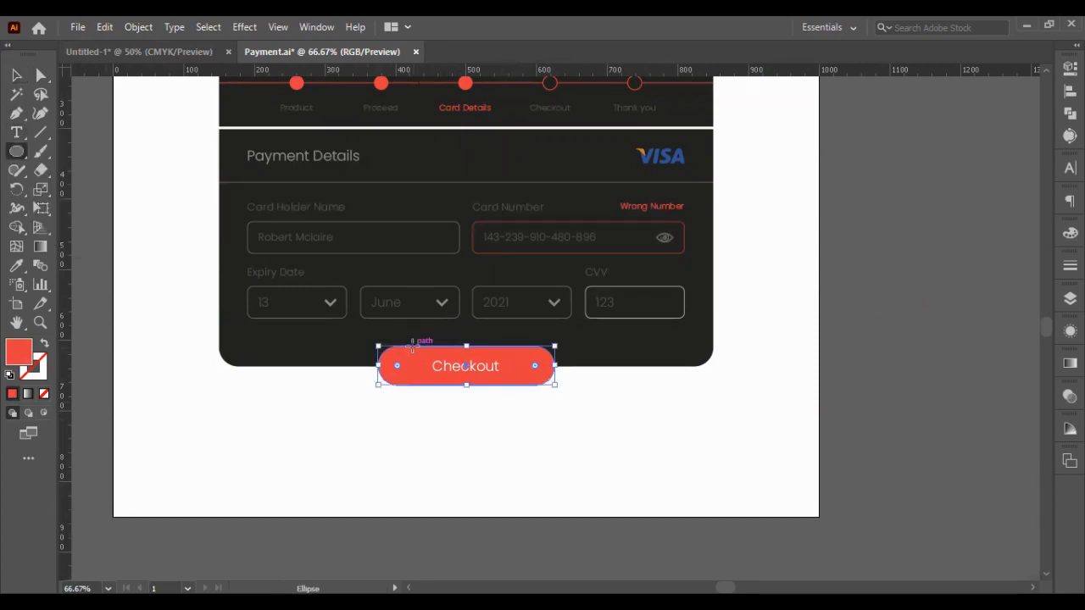
drag(418, 351, 427, 383)
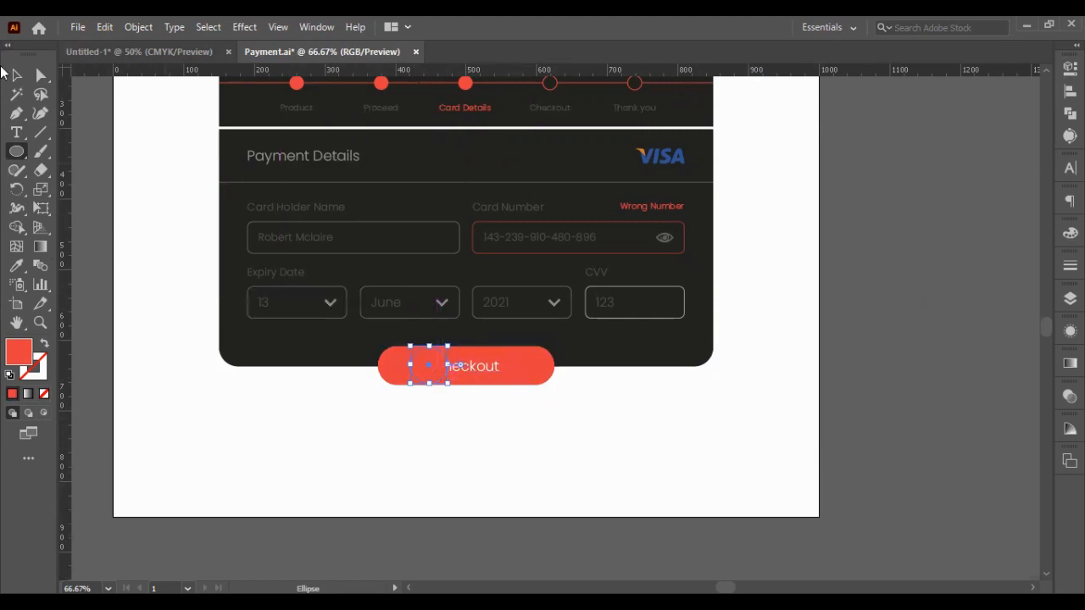
- Move the red circle left until it sits beside the Checkout button with a small gap
key(v)
key(shift+Left)
key(shift+Left)
key(shift+Left)
key(shift+Left)
key(shift+Left)
key(shift+Left)
key(shift+Left)
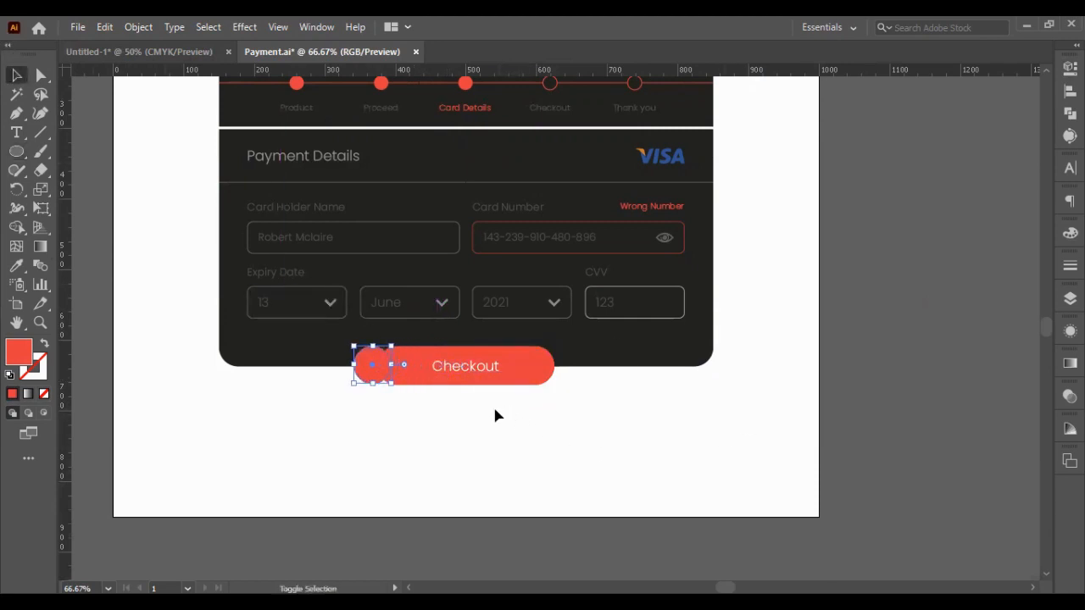
key(Right)
click(402, 433)
click(360, 374)
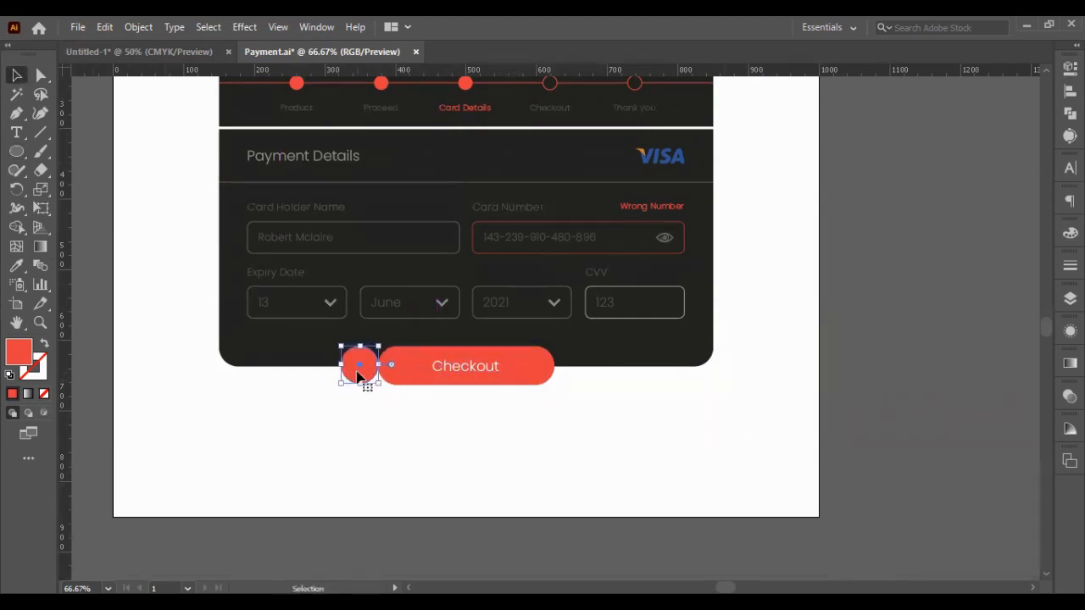
key(shift+Left)
key(shift+Left)
- Try filling the small circle beside the Checkout button with the blue sampled from the Visa logo
click(16, 265)
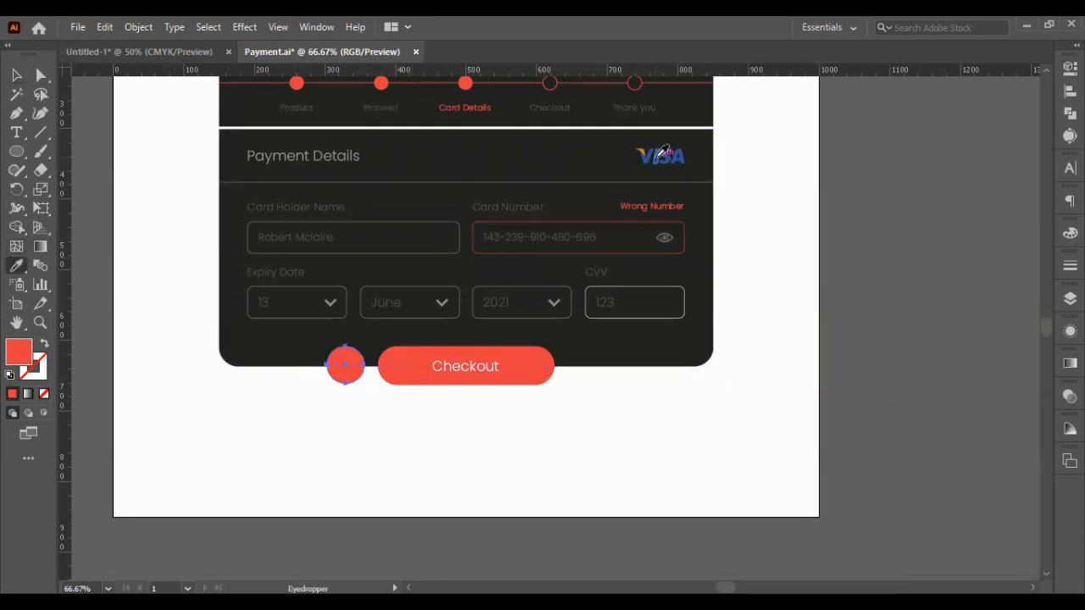
click(662, 155)
key(v)
click(223, 403)
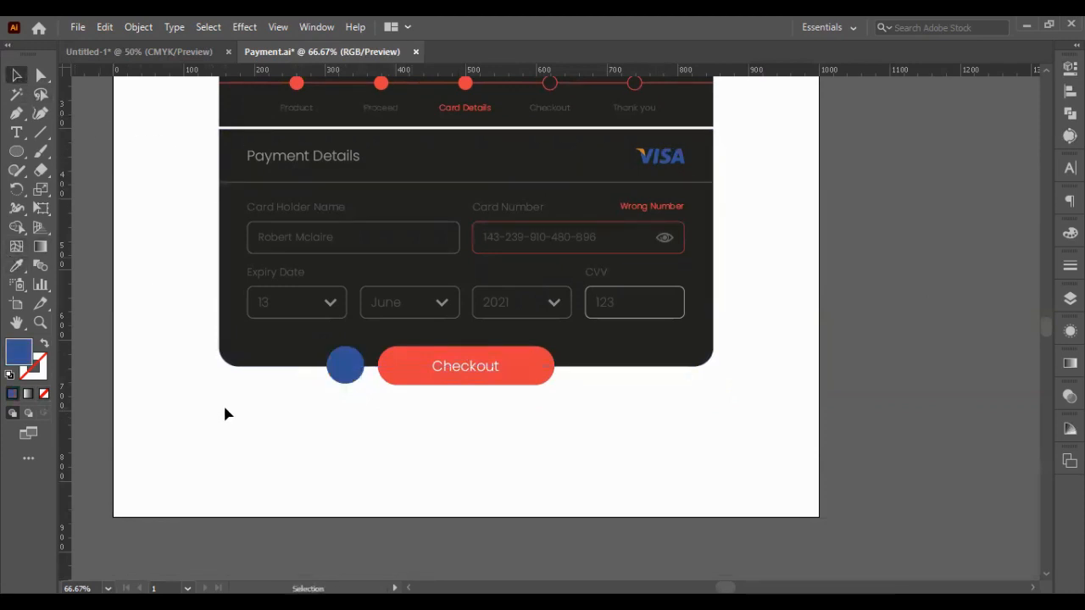
- Recolour the small circle with the red sampled from the Checkout button
scroll(254, 407, up, 3)
click(338, 449)
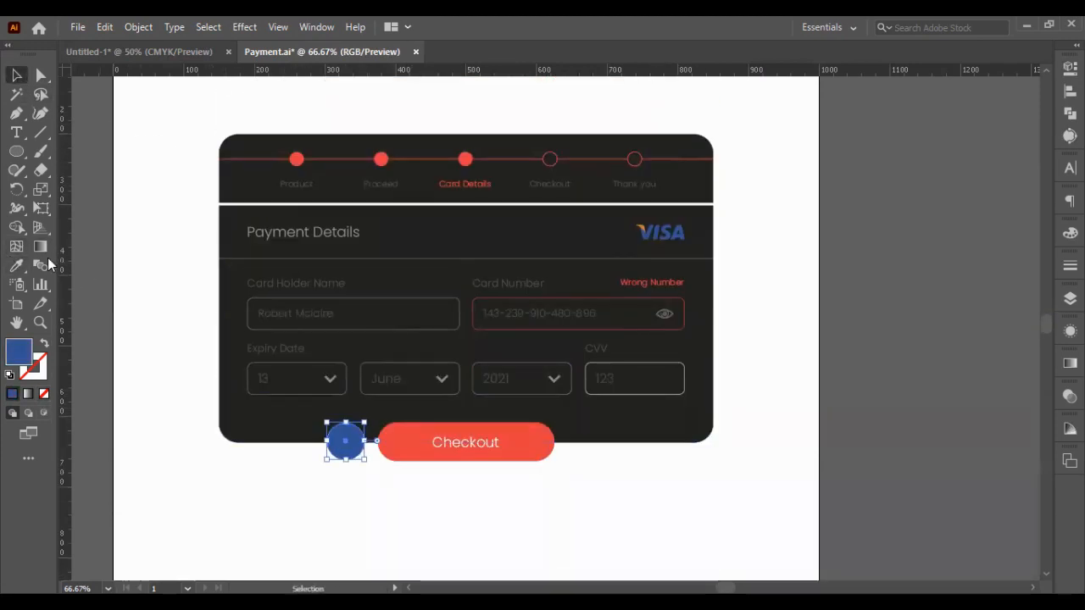
key(i)
click(419, 443)
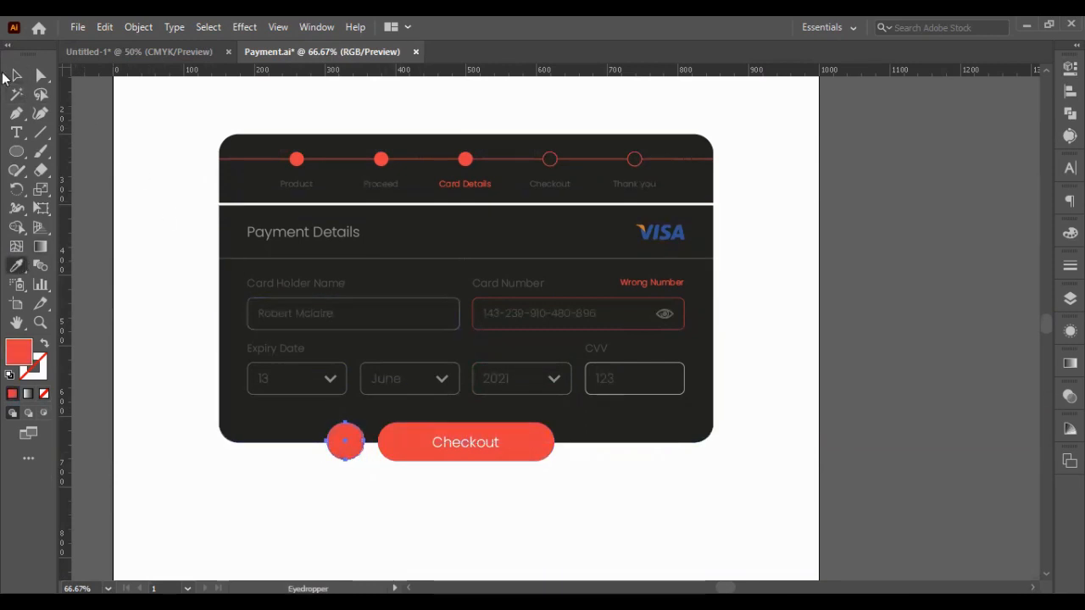
click(12, 75)
click(85, 165)
- Give the progress line and the hollow Checkout and Thank you circles a stroke in the Visa logo's blue, without fill
click(264, 163)
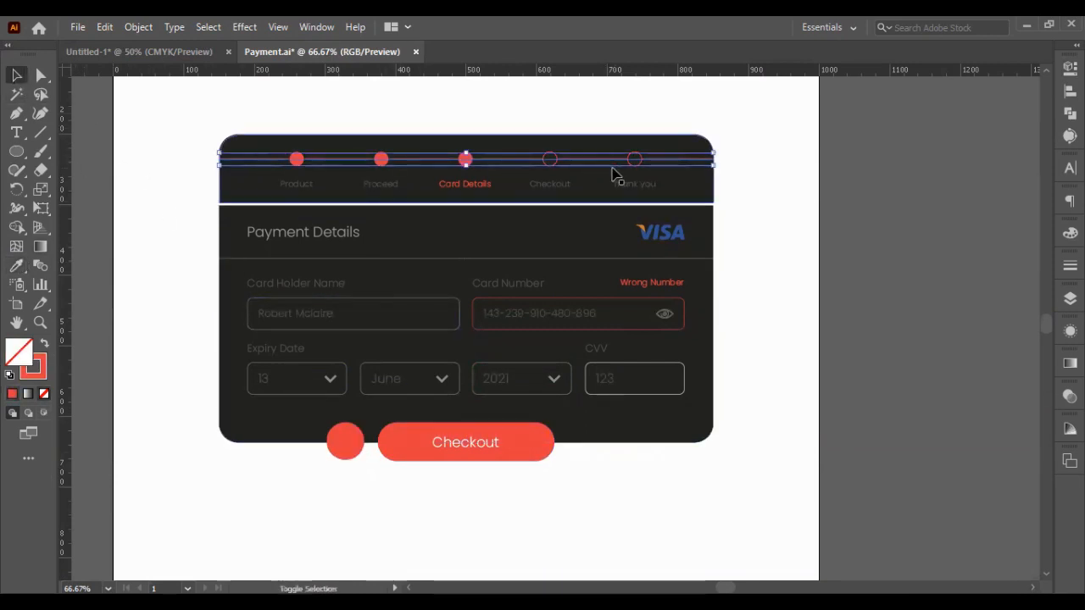
shift+click(548, 160)
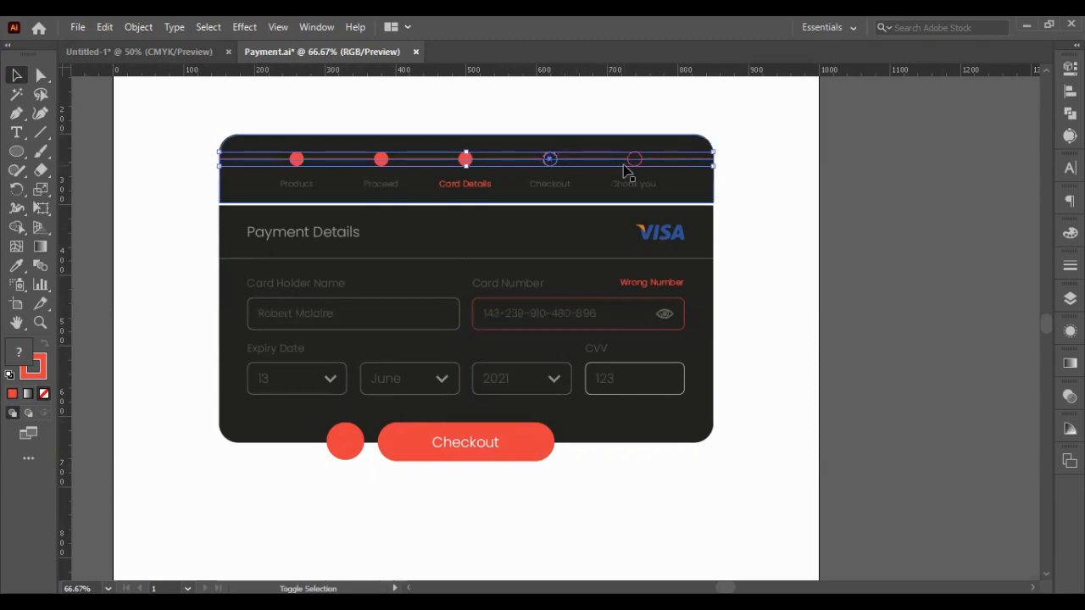
shift+click(634, 160)
click(16, 265)
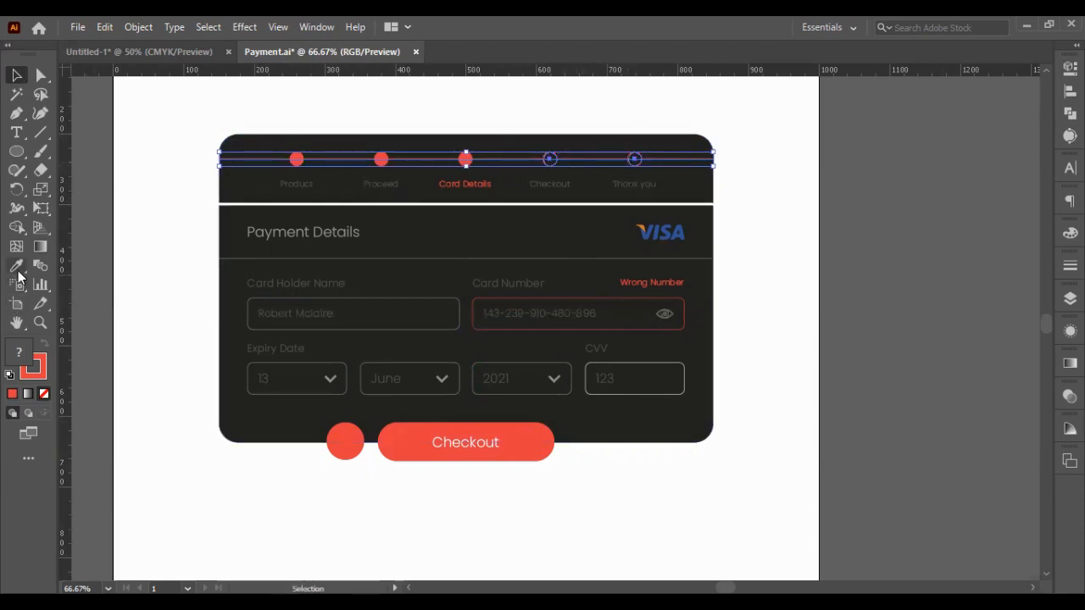
click(653, 223)
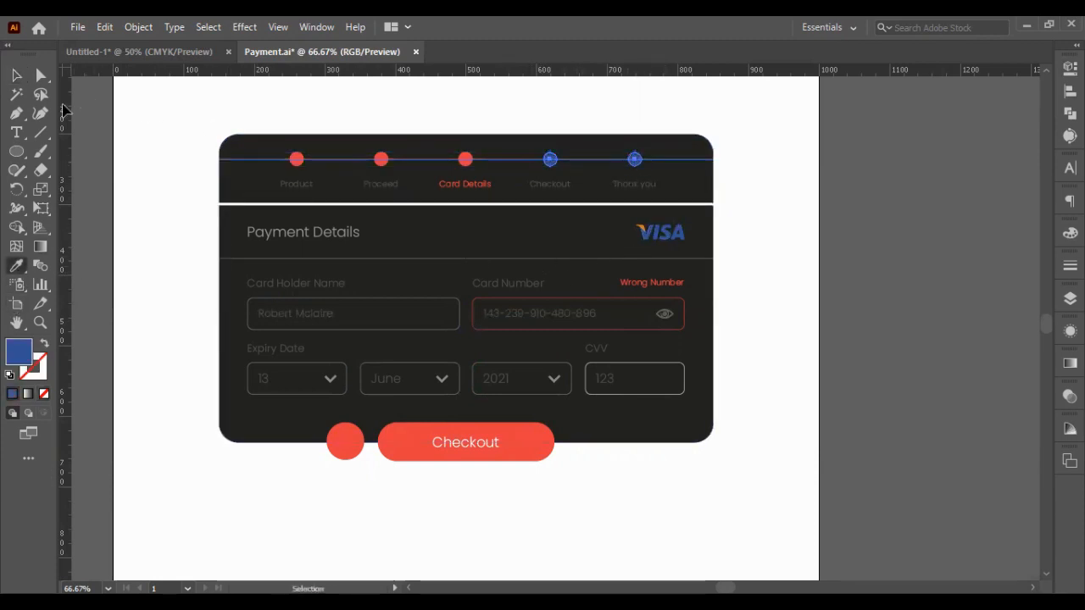
click(17, 75)
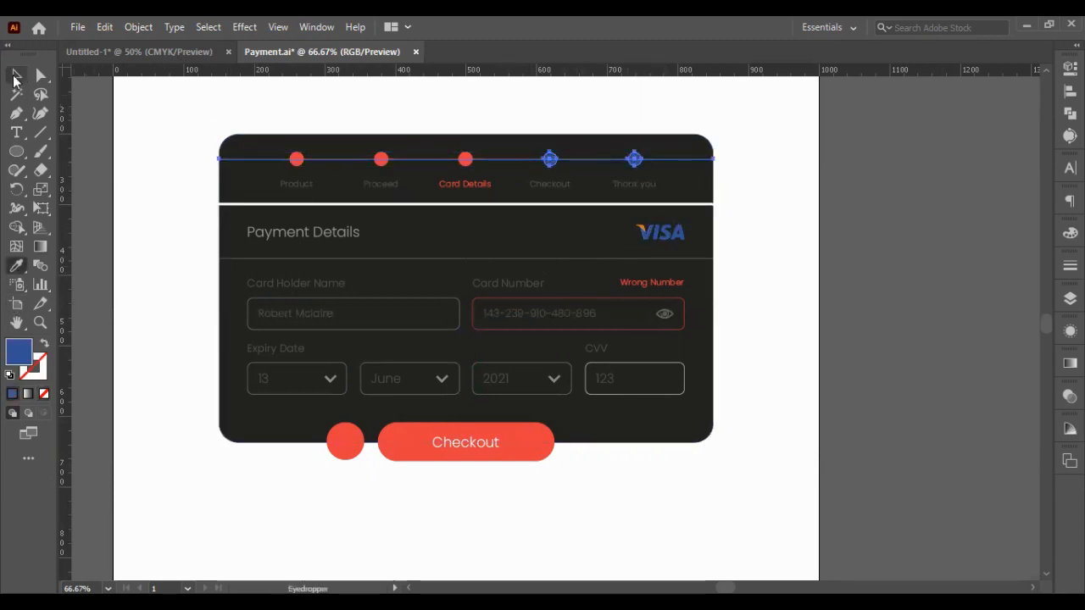
click(43, 343)
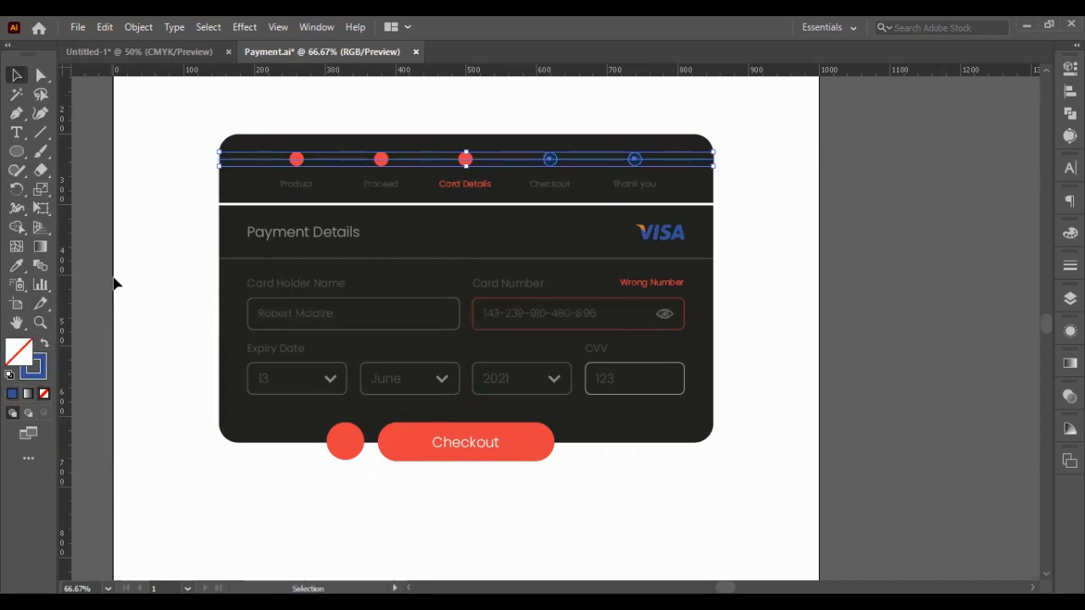
- Fill the Checkout and Thank you progress circles with the dark colour sampled from the card's top panel
click(551, 161)
shift+click(632, 165)
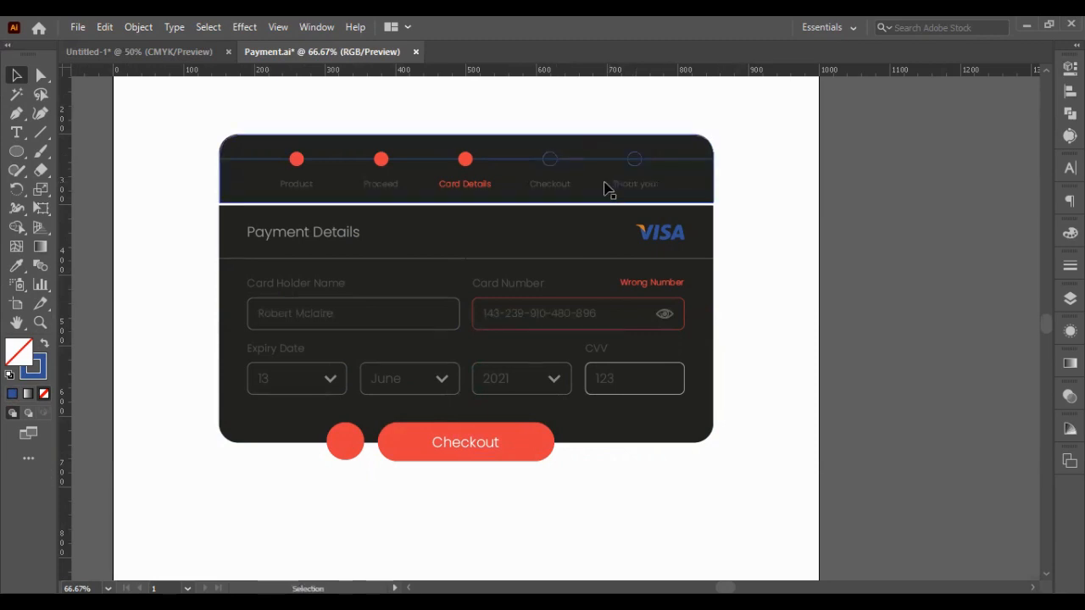
click(552, 162)
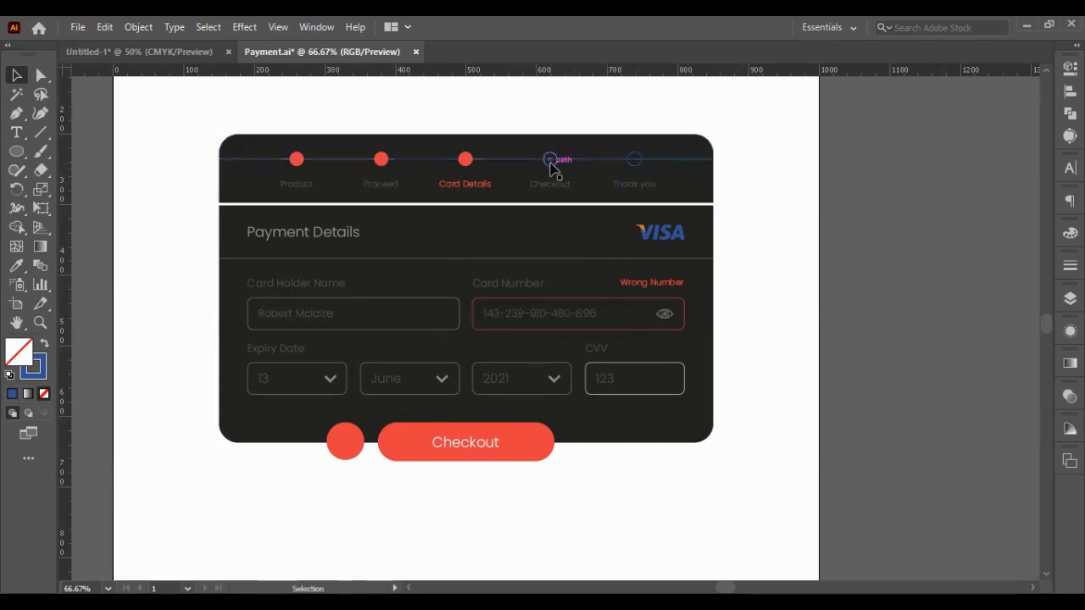
shift+click(639, 169)
click(16, 265)
click(243, 180)
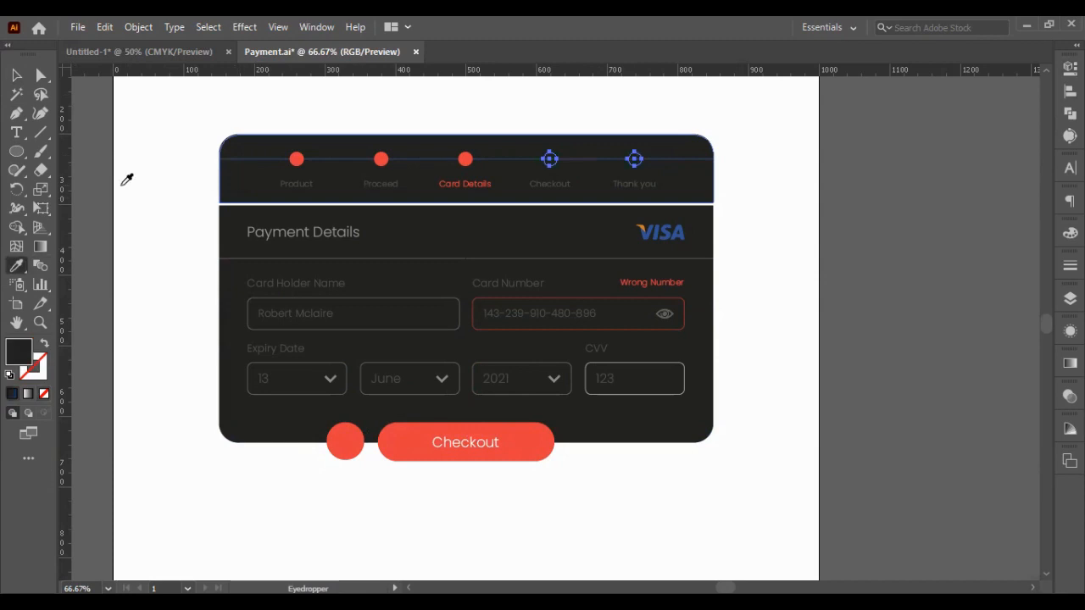
key(v)
click(153, 179)
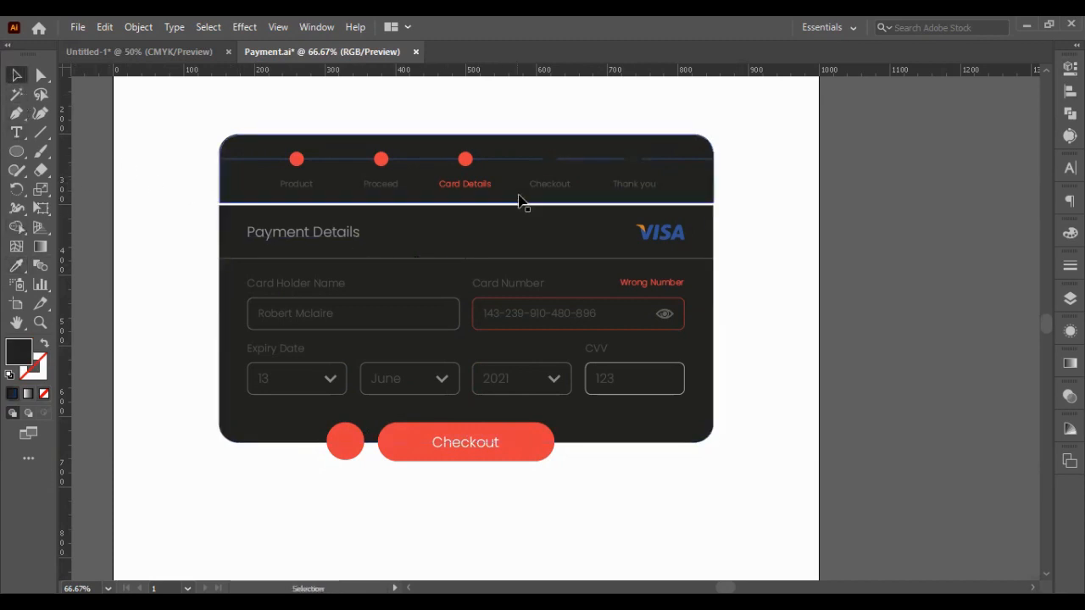
- Give the hollow Checkout and Thank you progress circles the same blue stroke as the progress line, colour 255697
click(588, 158)
click(32, 373)
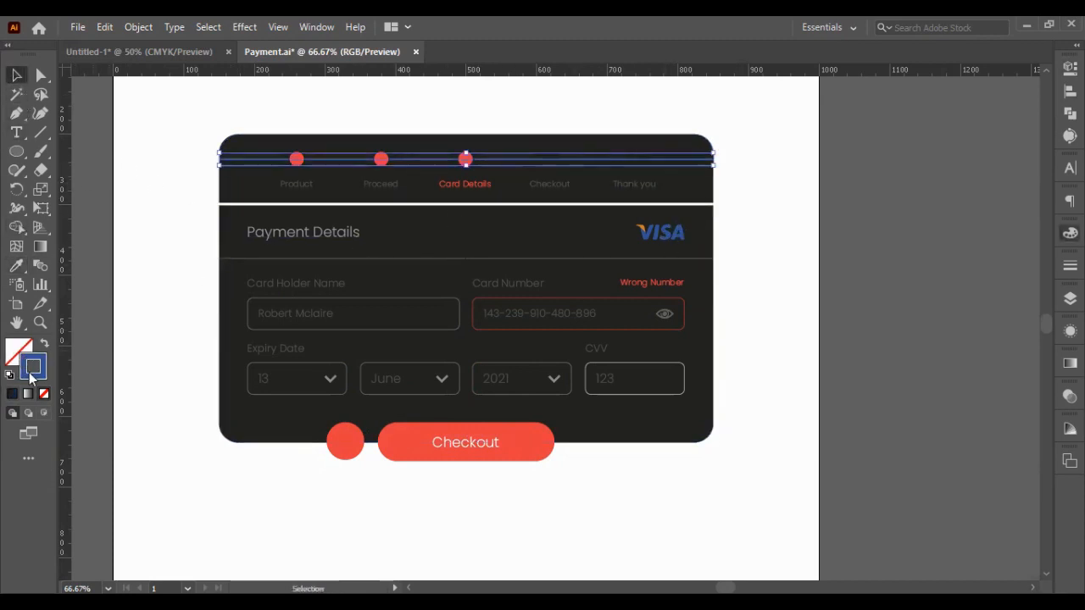
double_click(31, 372)
click(1001, 310)
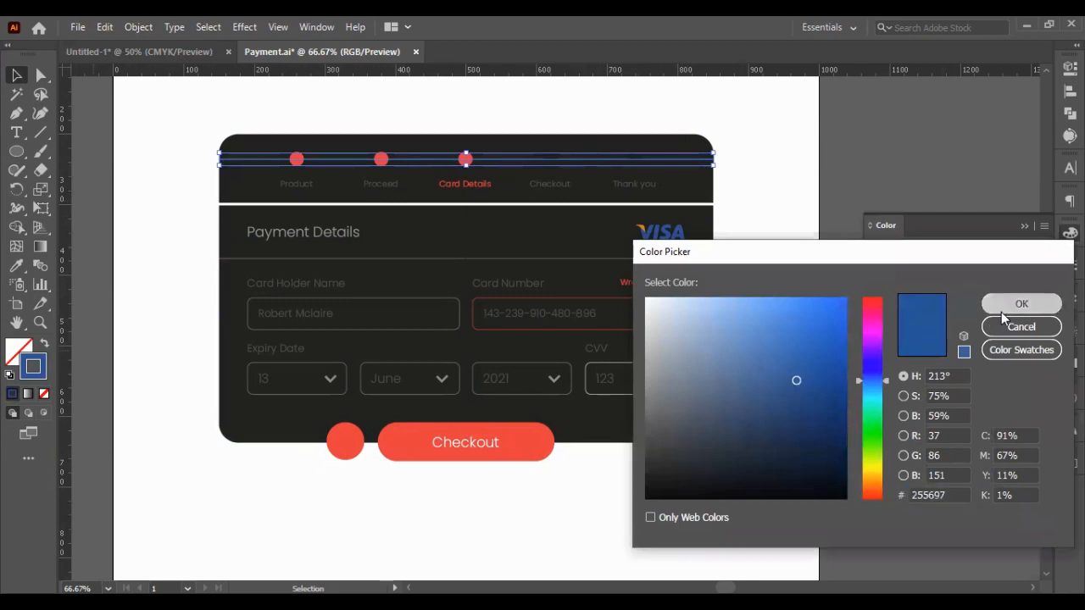
click(550, 161)
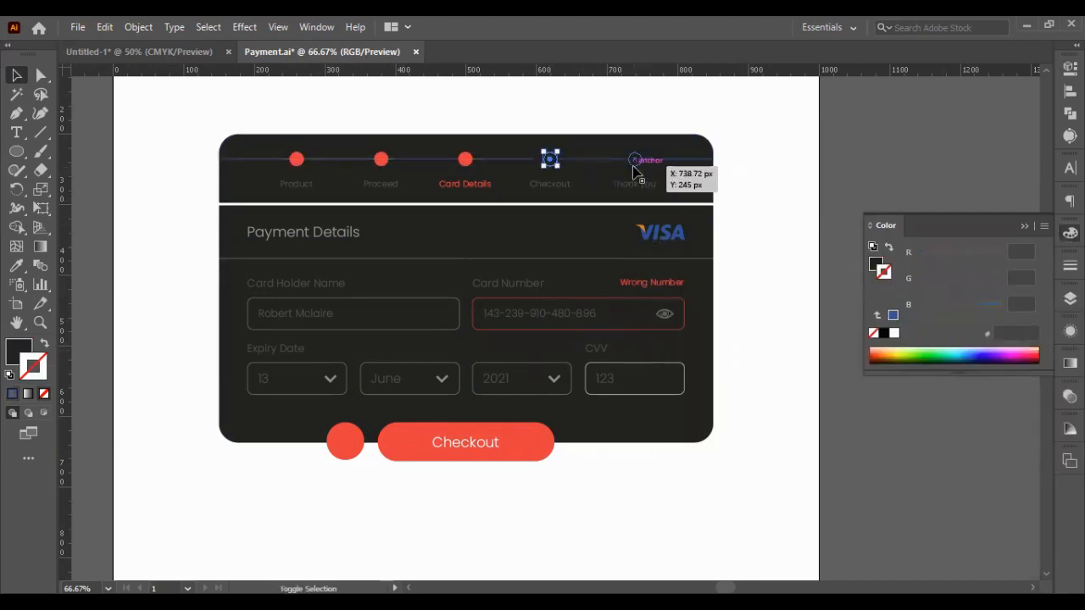
shift+click(635, 159)
click(12, 393)
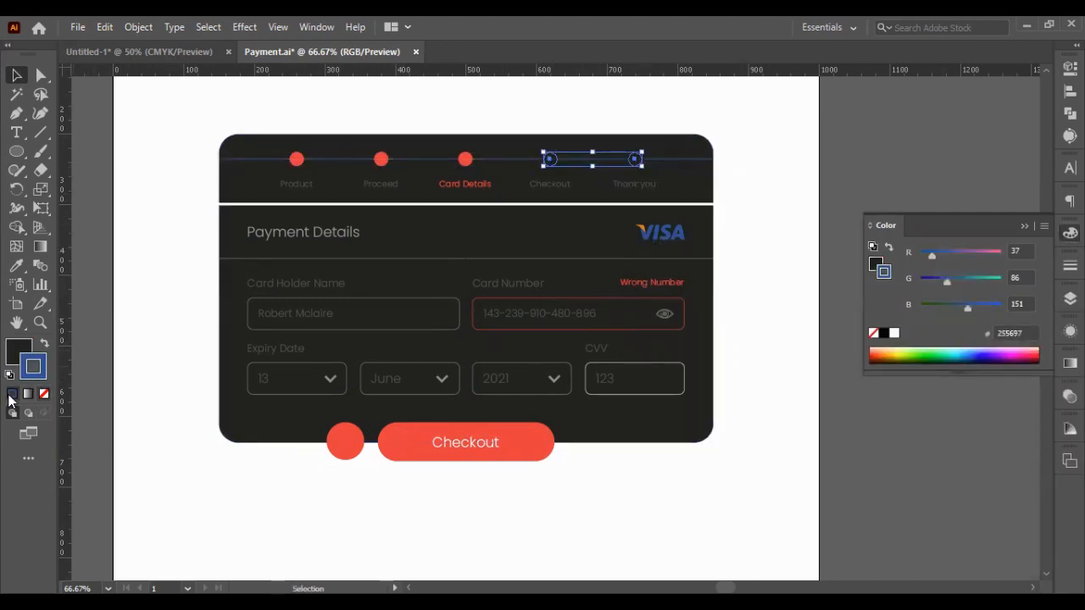
click(148, 111)
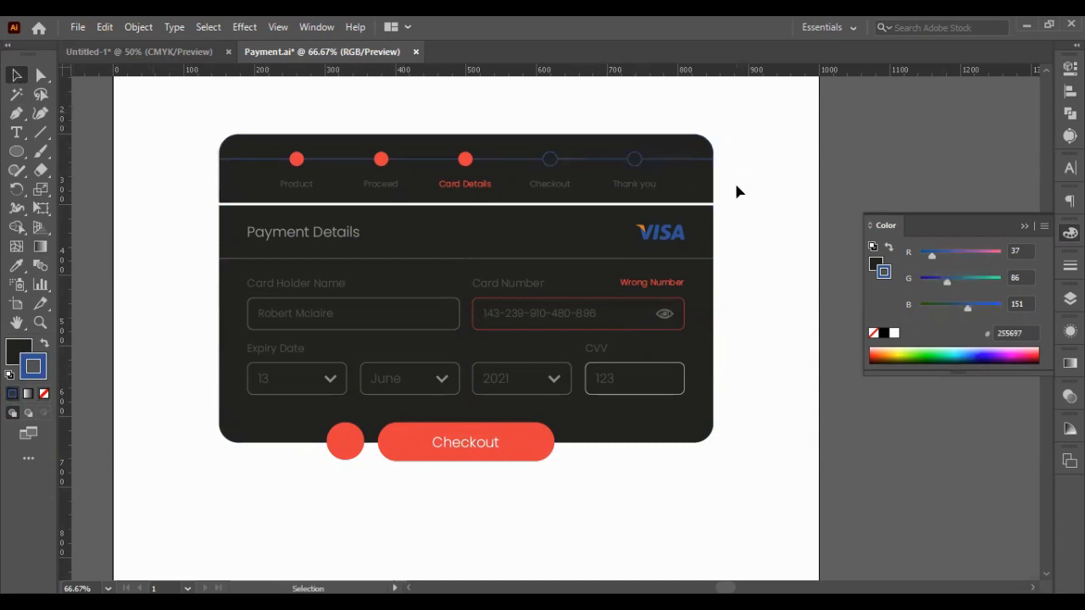
- Recolour the Card Details progress label with the blue sampled from the Visa logo
click(464, 185)
click(16, 266)
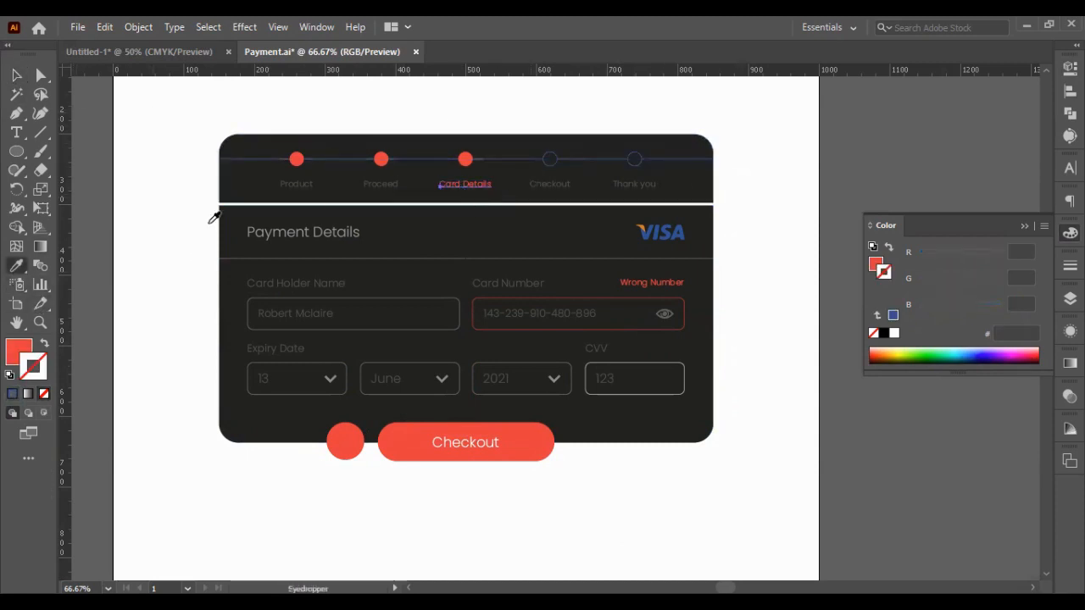
click(666, 229)
key(v)
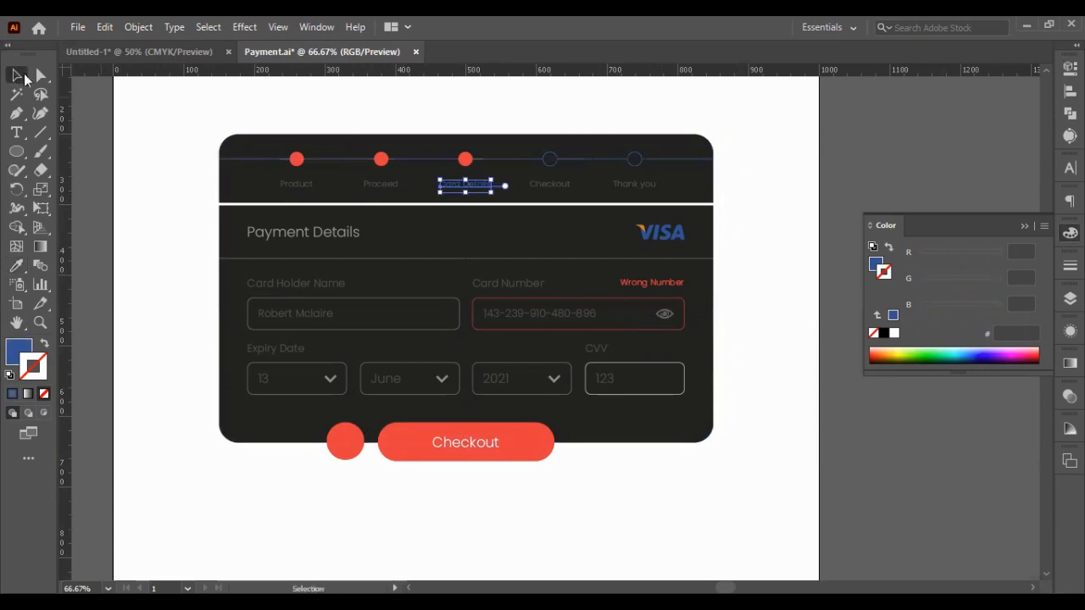
- Fill the Product, Proceed and Card Details progress circles with the blue sampled from the Visa logo
click(295, 159)
shift+click(380, 161)
shift+click(465, 160)
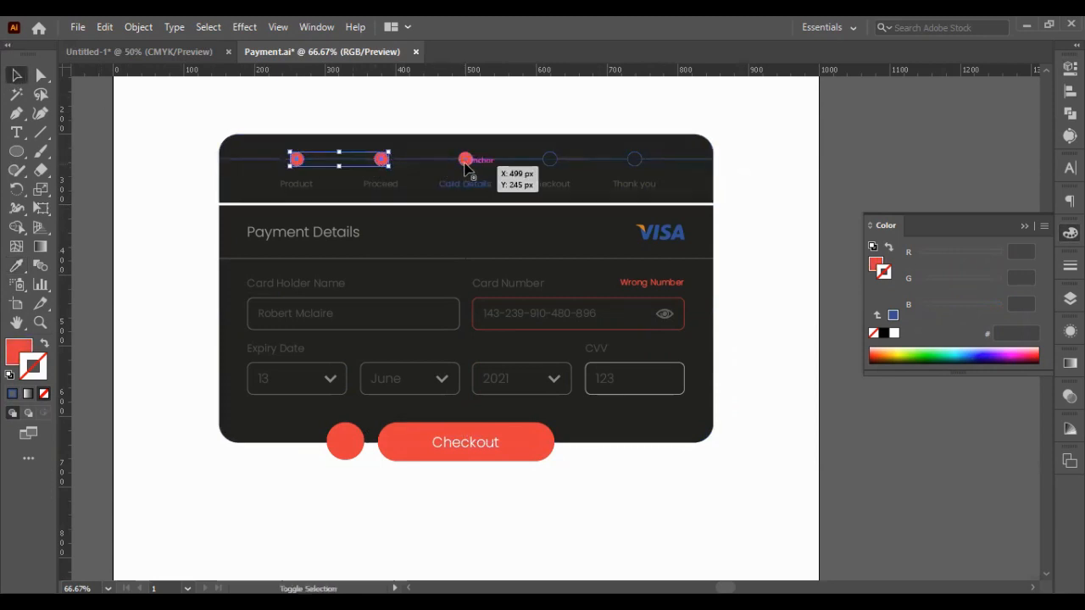
click(16, 265)
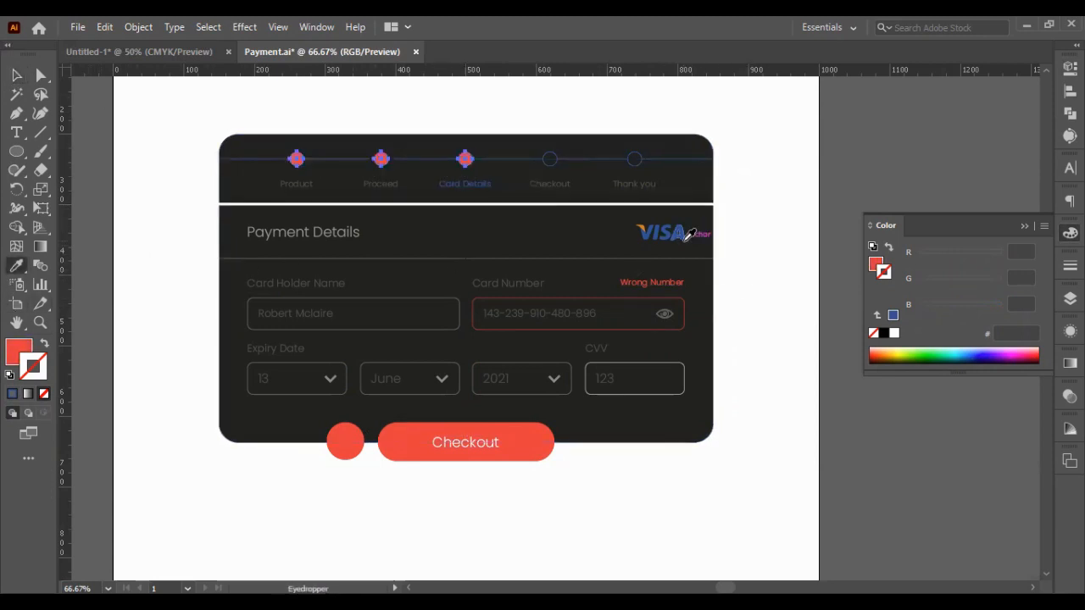
click(678, 233)
click(20, 77)
click(555, 462)
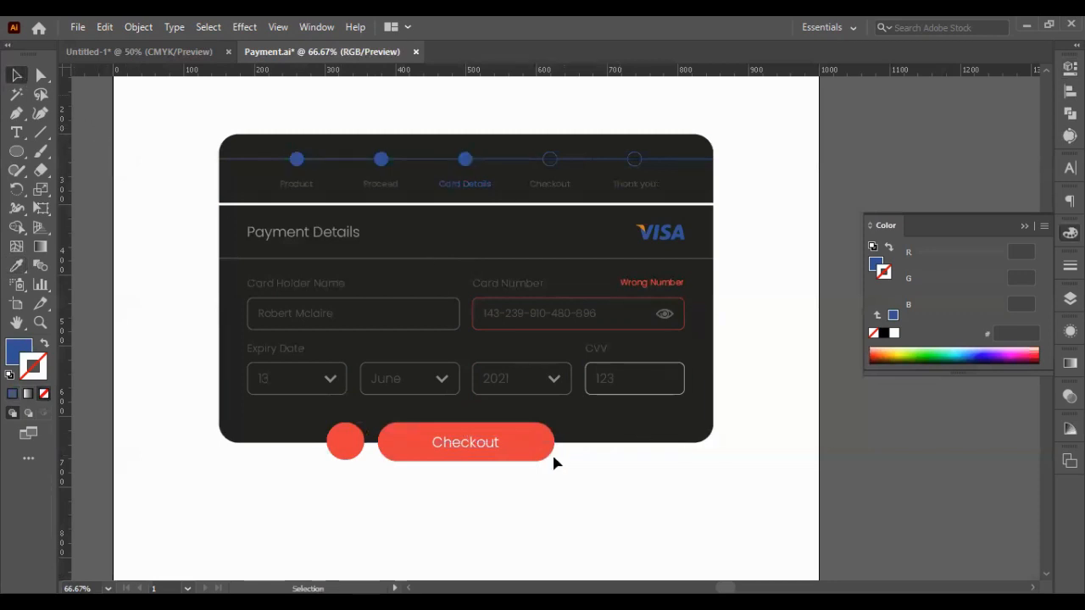
- Recolour the Checkout button with the blue sampled from the Proceed progress circle
click(539, 460)
click(16, 265)
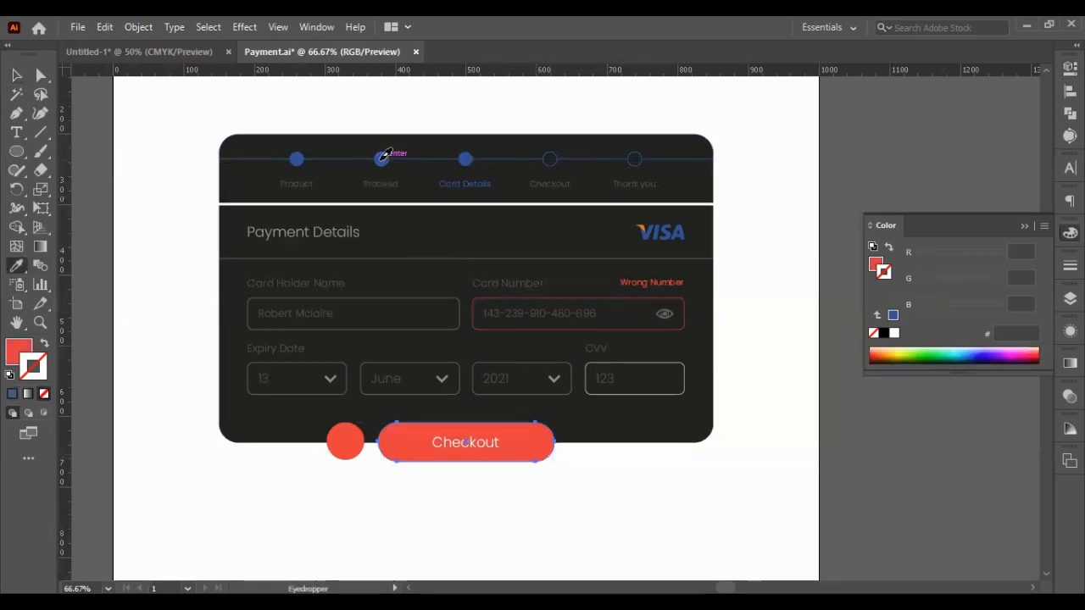
click(380, 159)
click(17, 78)
click(633, 521)
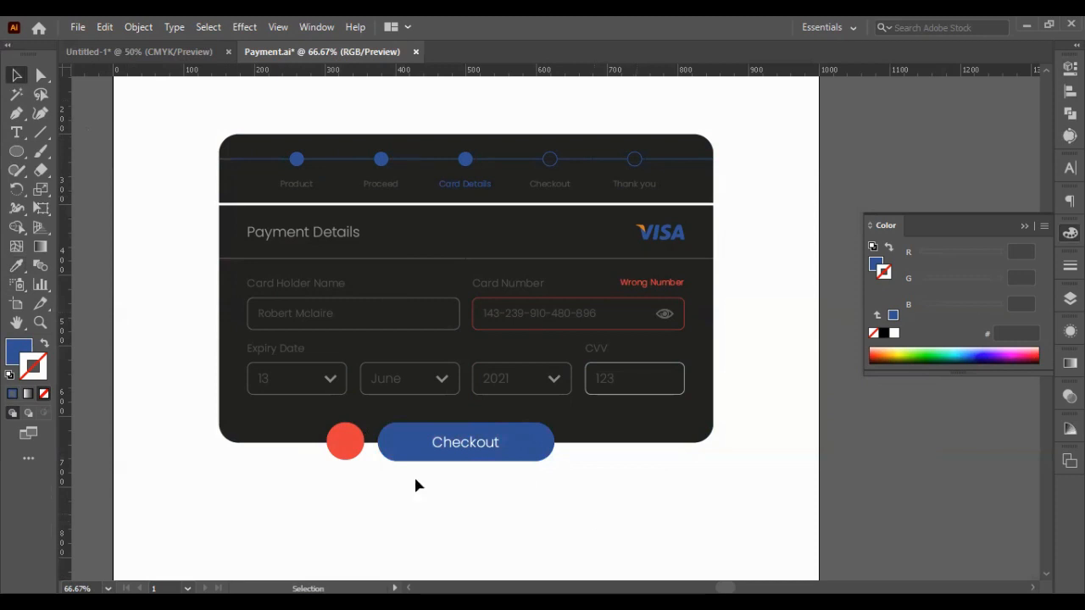
- Set the height of the small red circle beside the Checkout button to 55 px
click(342, 450)
click(416, 451)
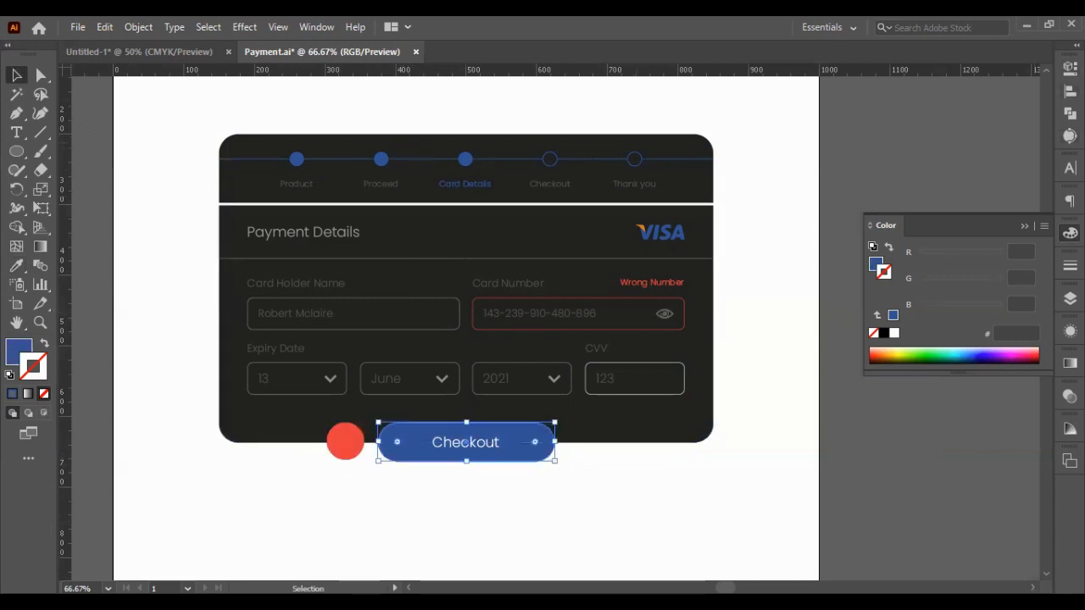
click(352, 445)
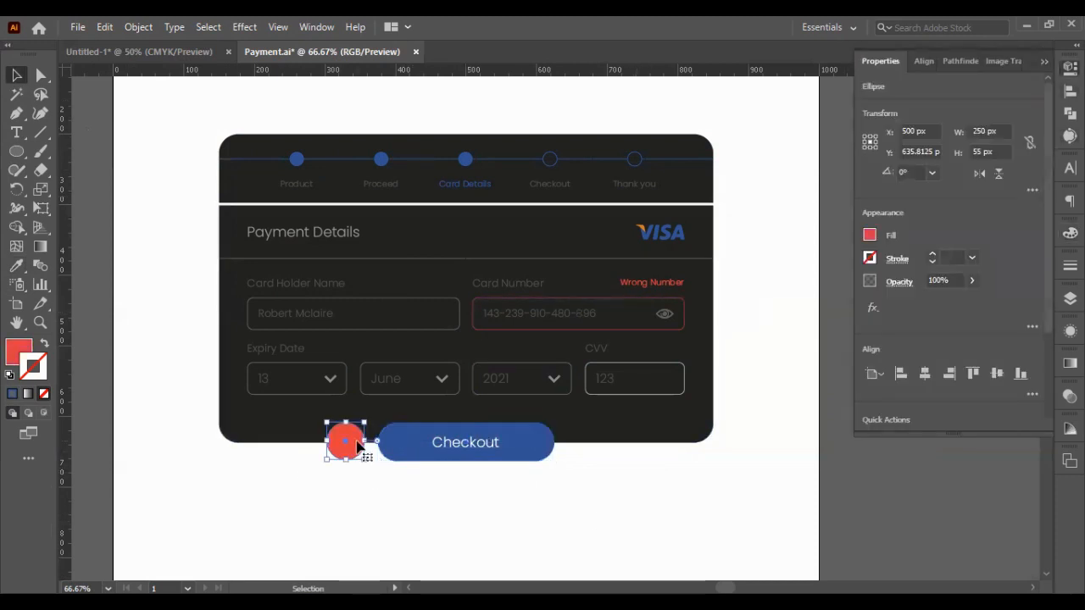
double_click(975, 151)
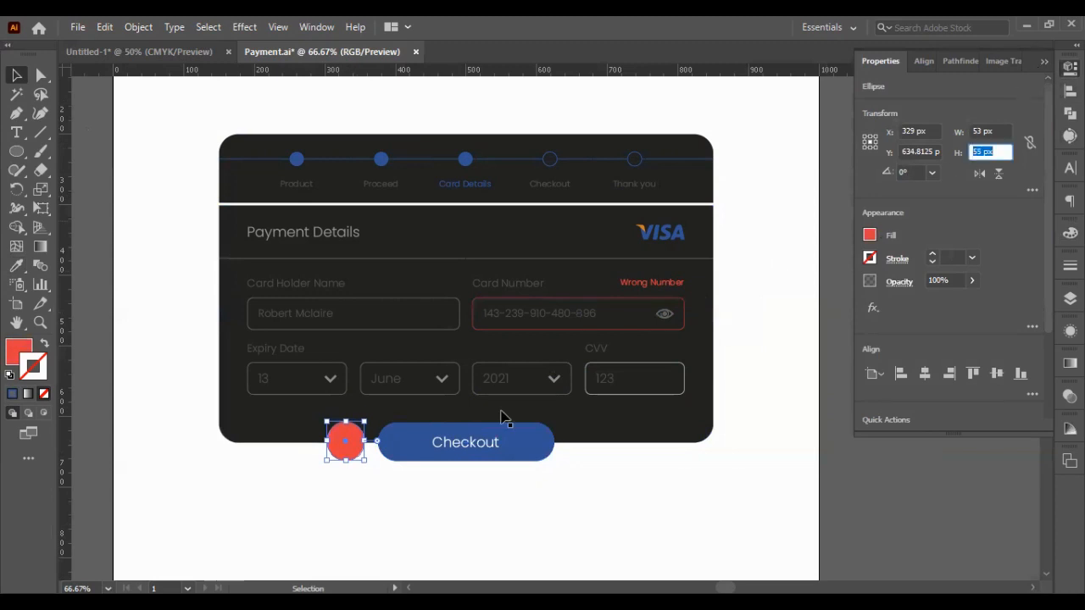
key(Return)
- Try placing the red circle over the near end of the Checkout button, and shift it back beside the button
click(317, 487)
click(337, 435)
key(shift+Right)
key(shift+Right)
key(shift+Right)
key(shift+Right)
key(shift+Right)
key(shift+Right)
key(shift+Right)
key(shift+Right)
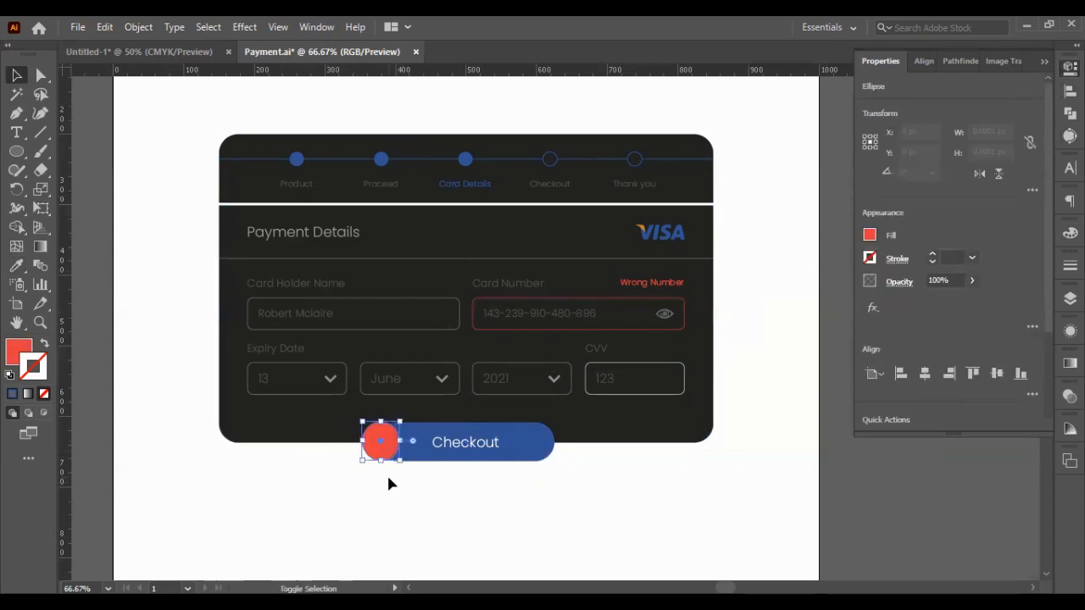
key(shift+Left)
key(shift+Left)
key(shift+Left)
key(shift+Left)
key(shift+Left)
key(shift+Left)
key(shift+Left)
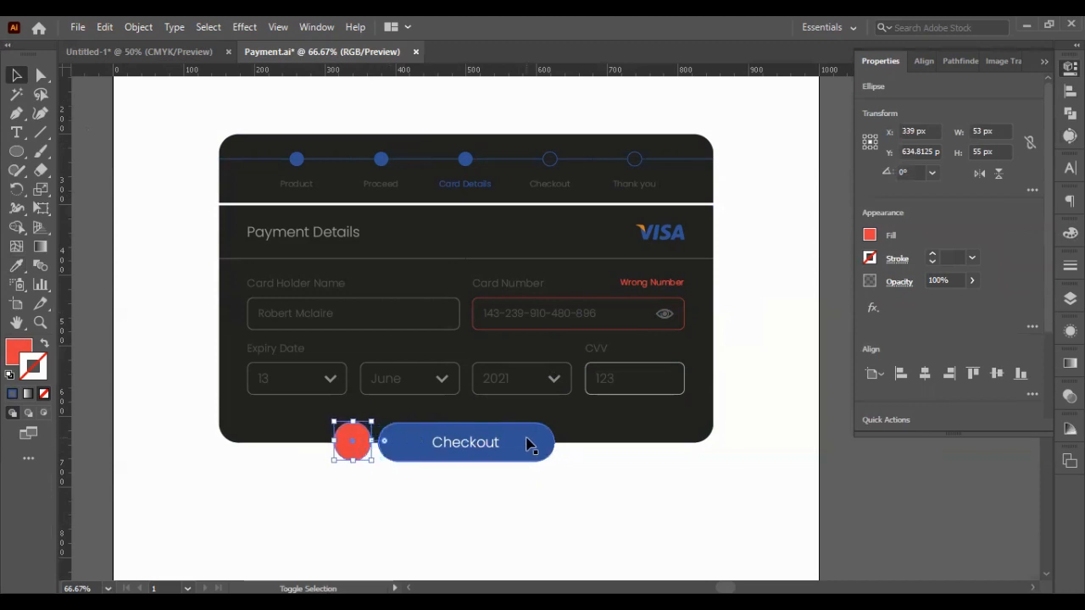
- Align the red circle vertically with the centre of the Checkout button
shift+click(525, 443)
click(993, 373)
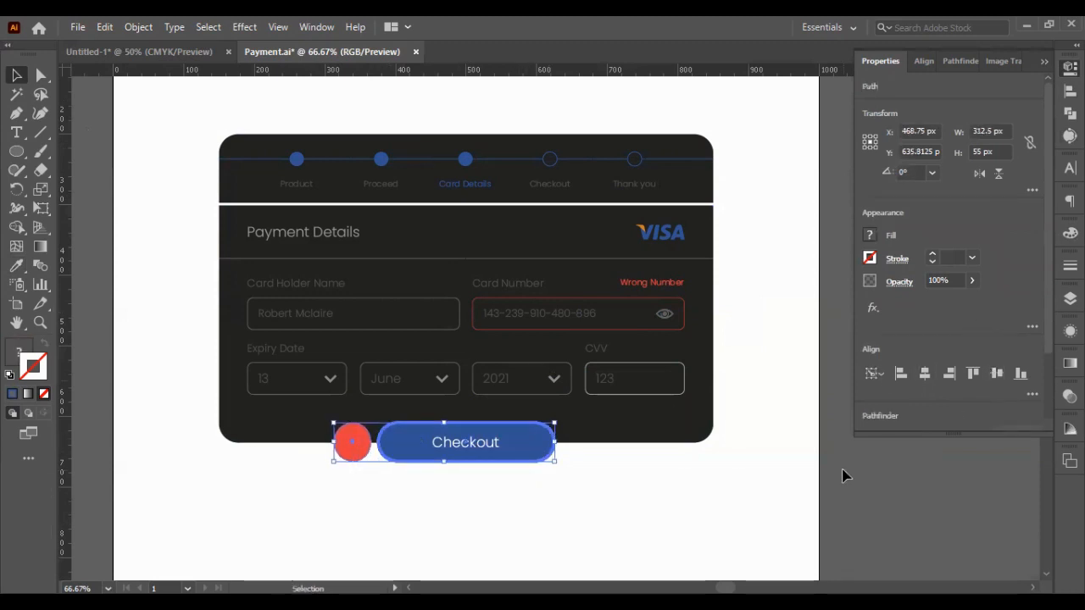
click(842, 472)
- Adjust the red circle's horizontal position to leave a wider gap before the Checkout button
click(359, 448)
key(shift+Right)
click(393, 486)
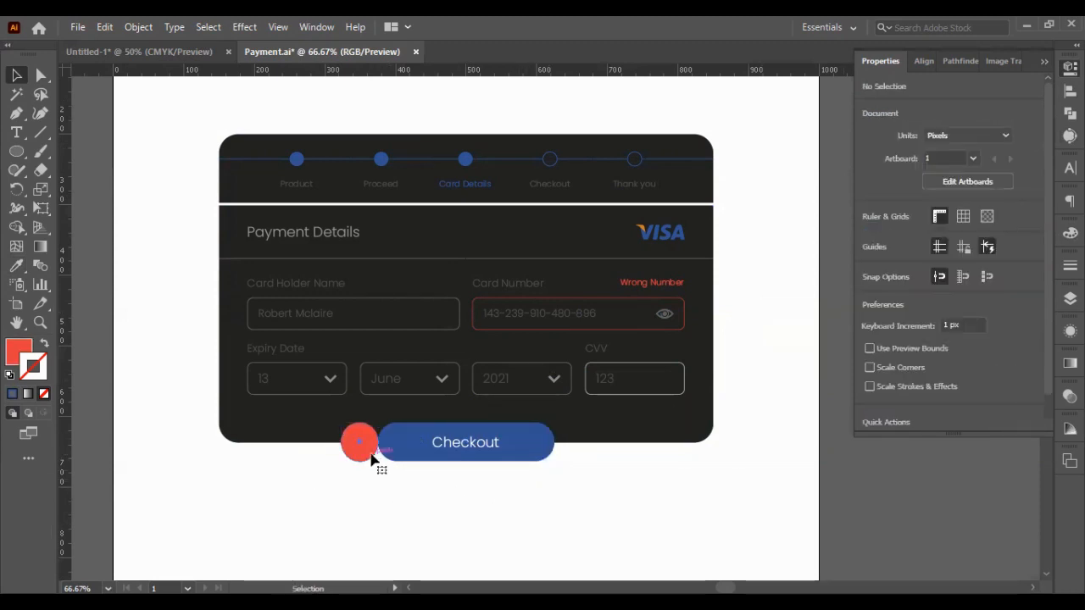
click(370, 451)
key(shift+Left)
key(shift+Left)
key(shift+Left)
click(503, 484)
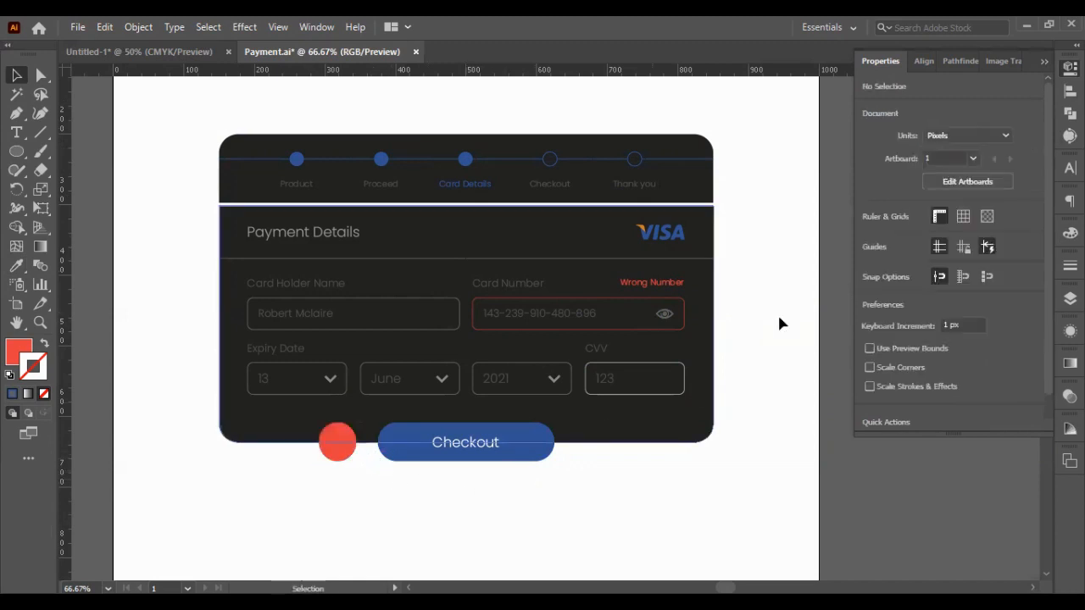
click(1044, 62)
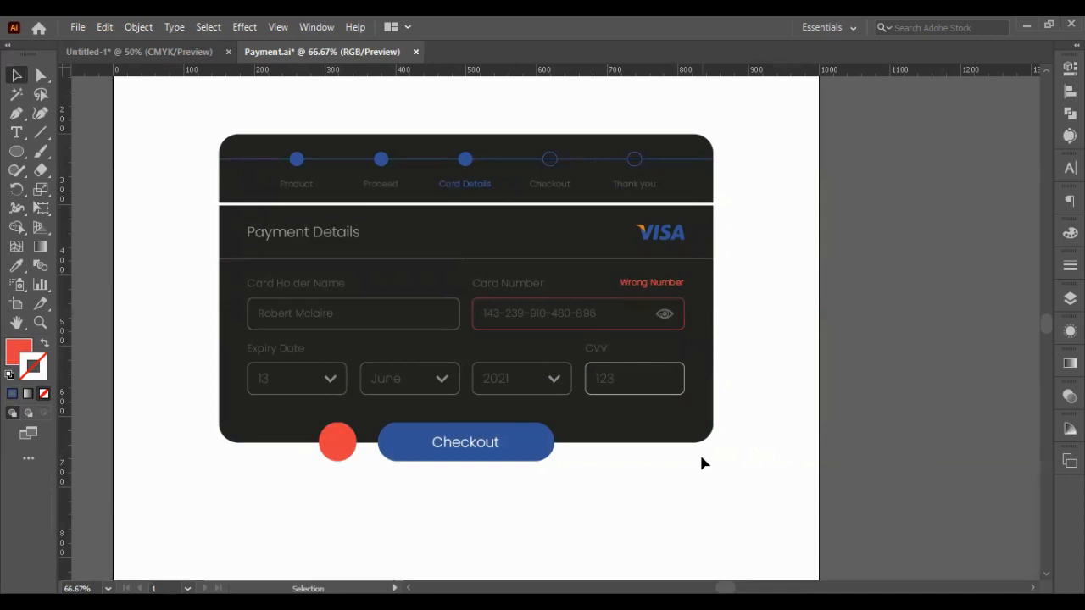
- Move the red circle along the card's lower edge until it sits below the first Expiry Date box
drag(353, 441, 349, 436)
key(shift+Left)
key(shift+Left)
key(shift+Left)
key(shift+Left)
key(shift+Left)
key(shift+Left)
key(shift+Left)
key(shift+Left)
key(shift+Left)
key(shift+Left)
key(shift+Left)
key(shift+Left)
key(shift+Left)
key(shift+Left)
key(shift+Left)
key(shift+Left)
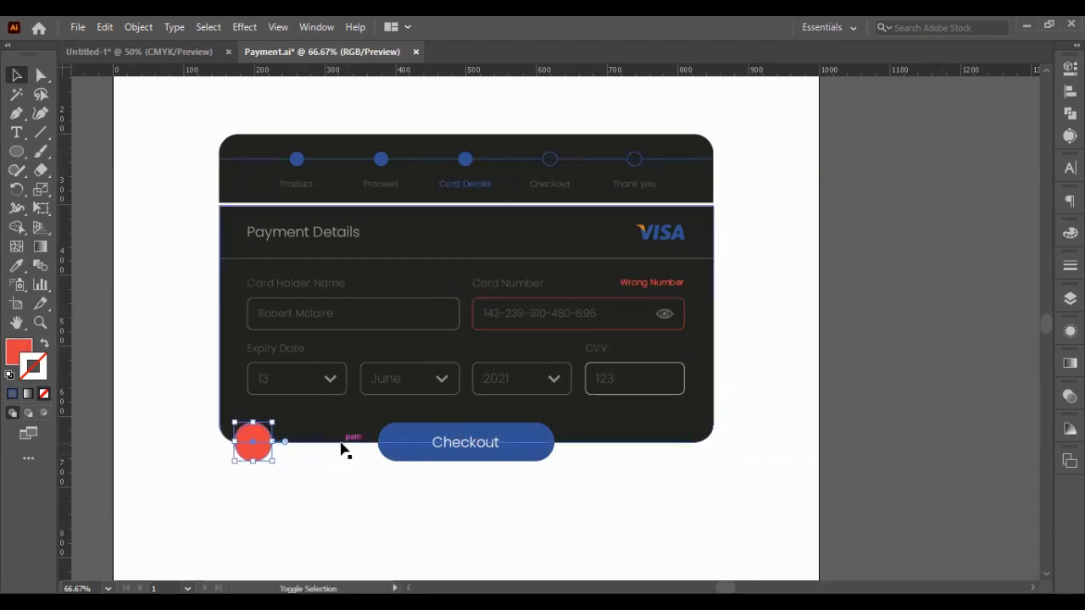
key(shift+Right)
key(shift+Right)
key(shift+Right)
key(shift+Right)
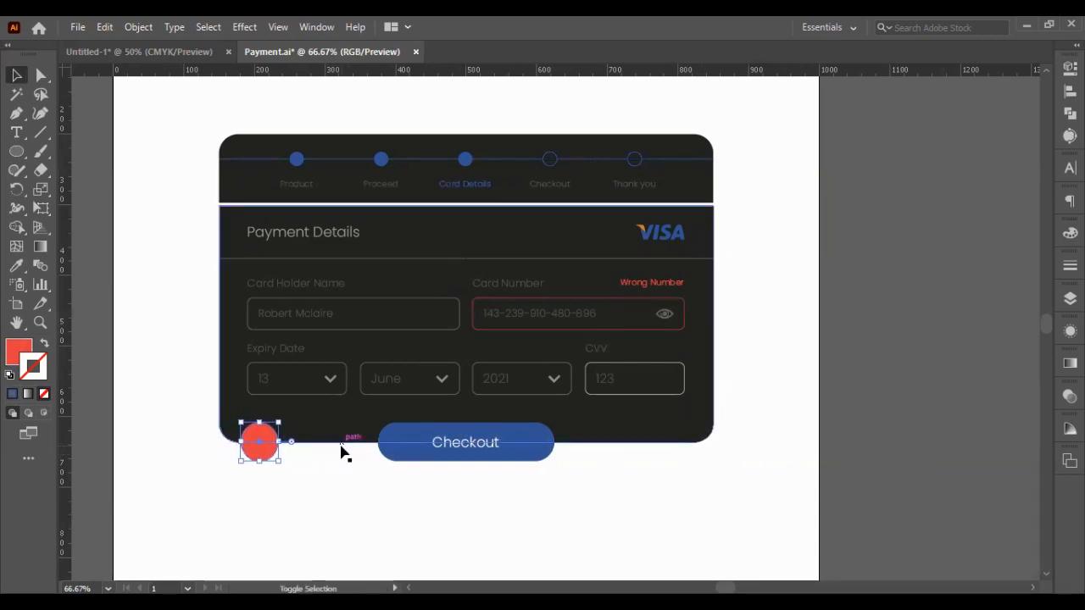
key(shift+Right)
- Line up the red circle's outer edge with the input boxes using a temporary vertical guide, and delete the guide
drag(62, 356, 248, 389)
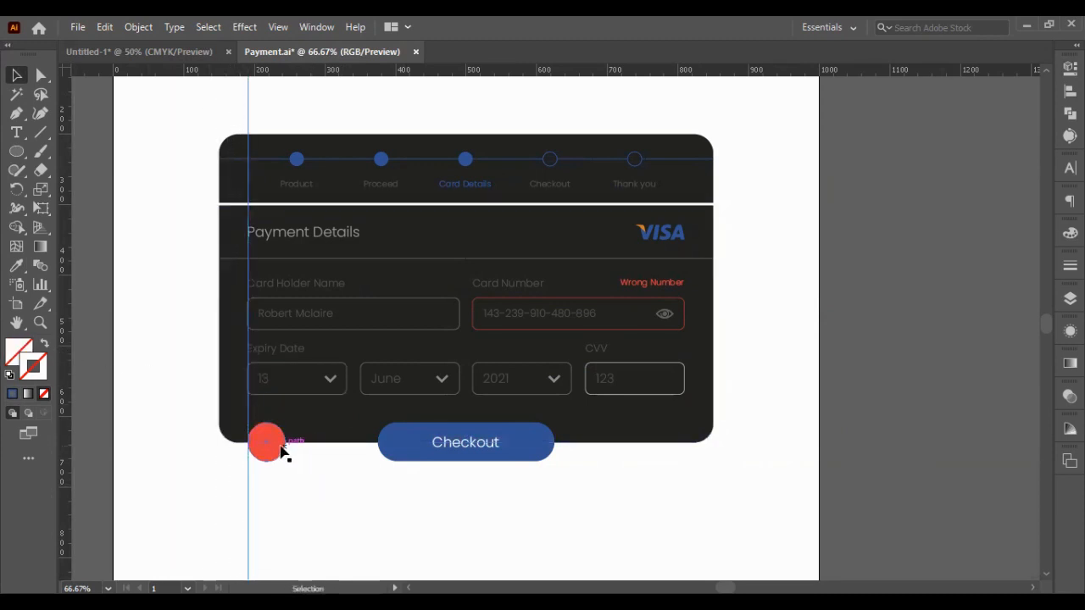
click(270, 454)
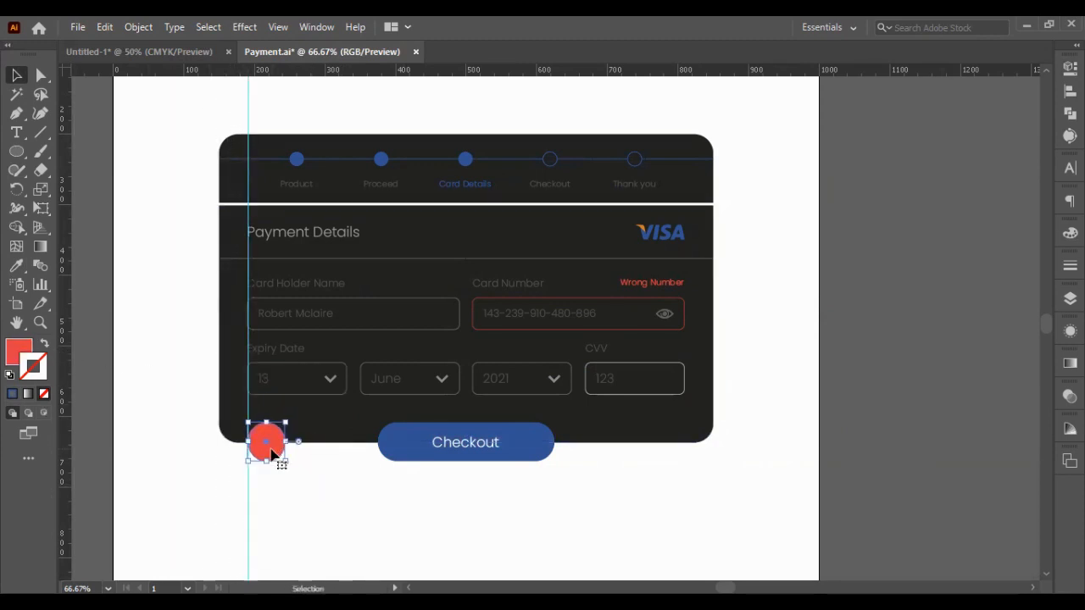
click(249, 489)
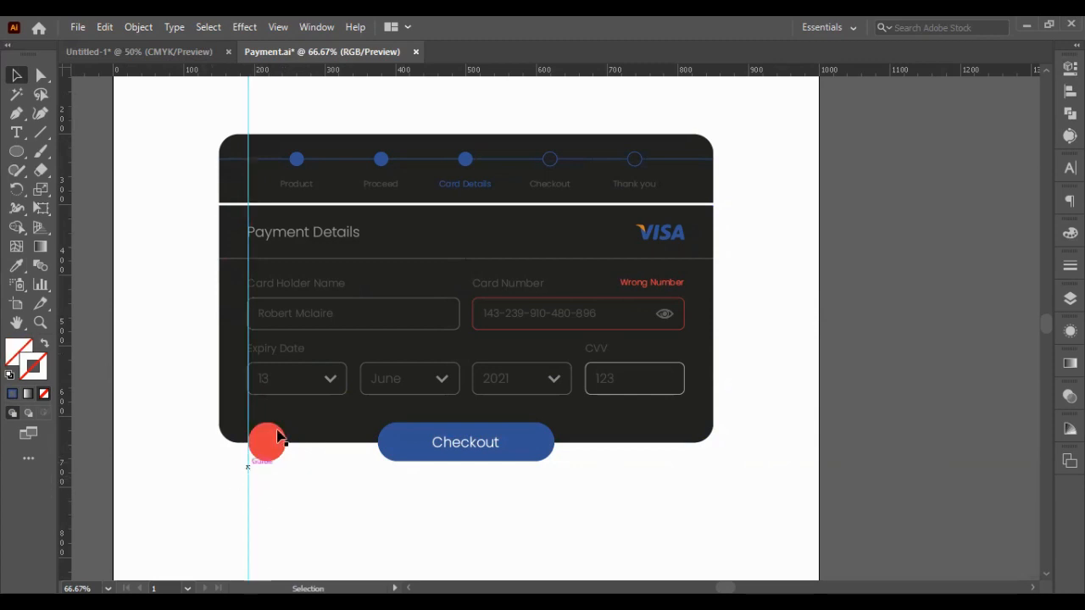
key(Delete)
- Copy the day dropdown's chevron onto the red circle and rotate the copy 90° into a back arrow
drag(330, 384, 268, 445)
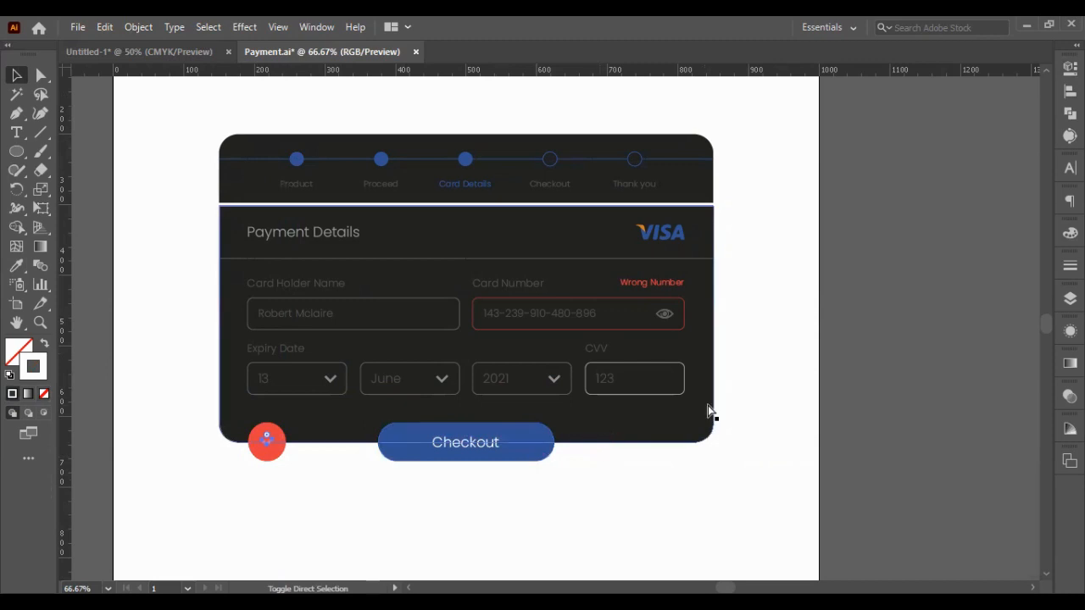
click(1069, 69)
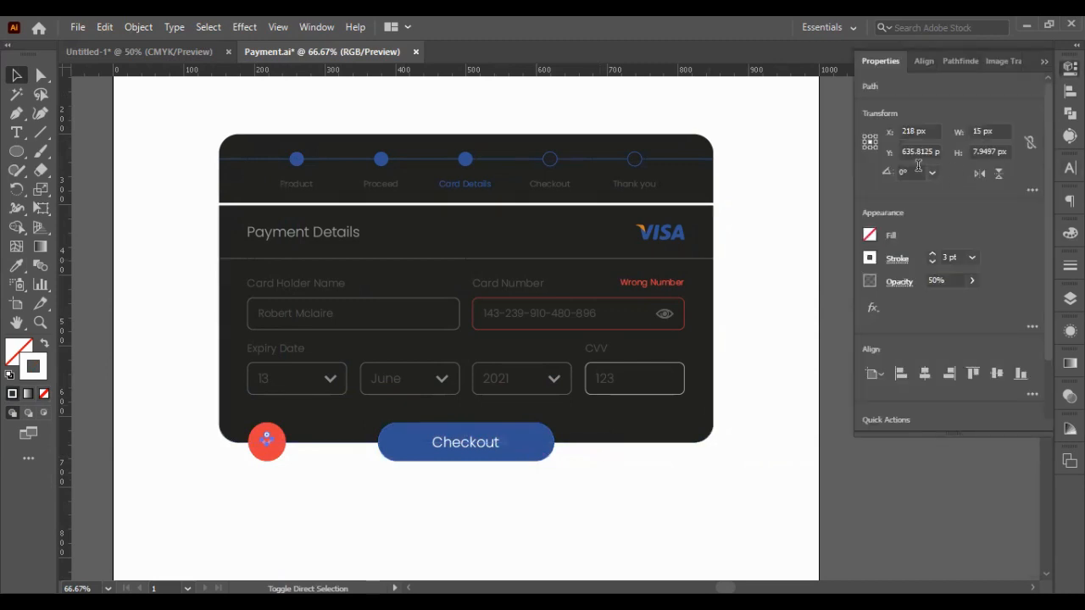
click(905, 169)
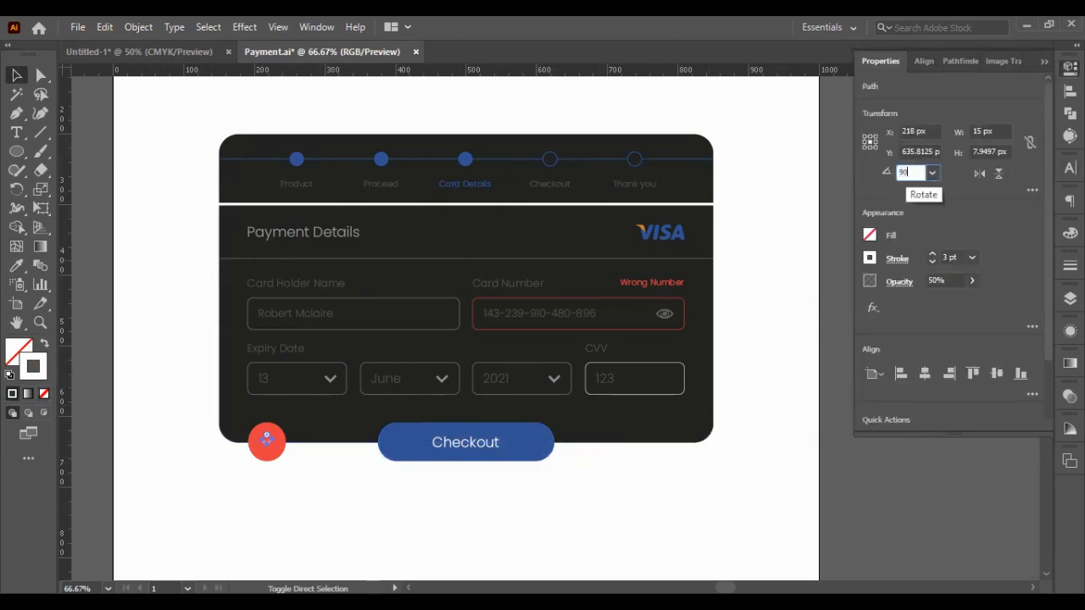
key(Return)
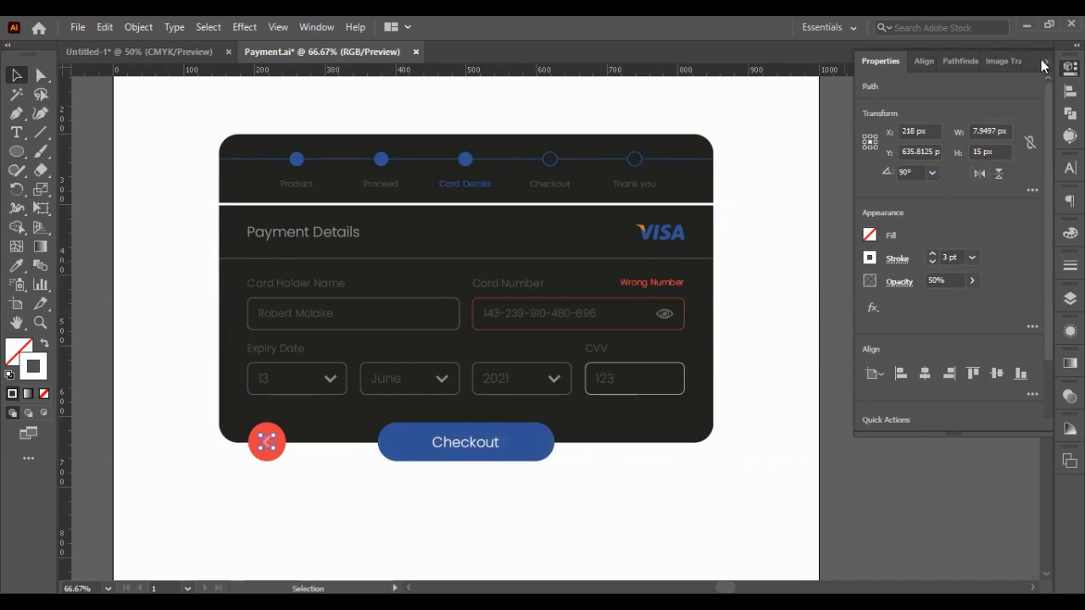
- Set the opacity of the back arrow in the red circle to 100%
click(932, 279)
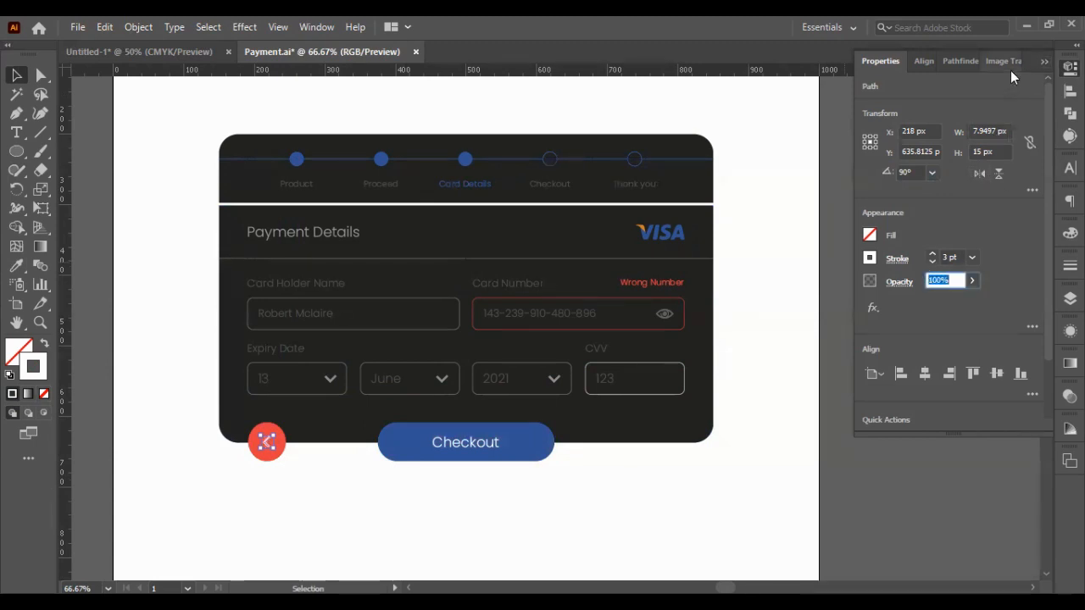
click(1041, 61)
click(150, 525)
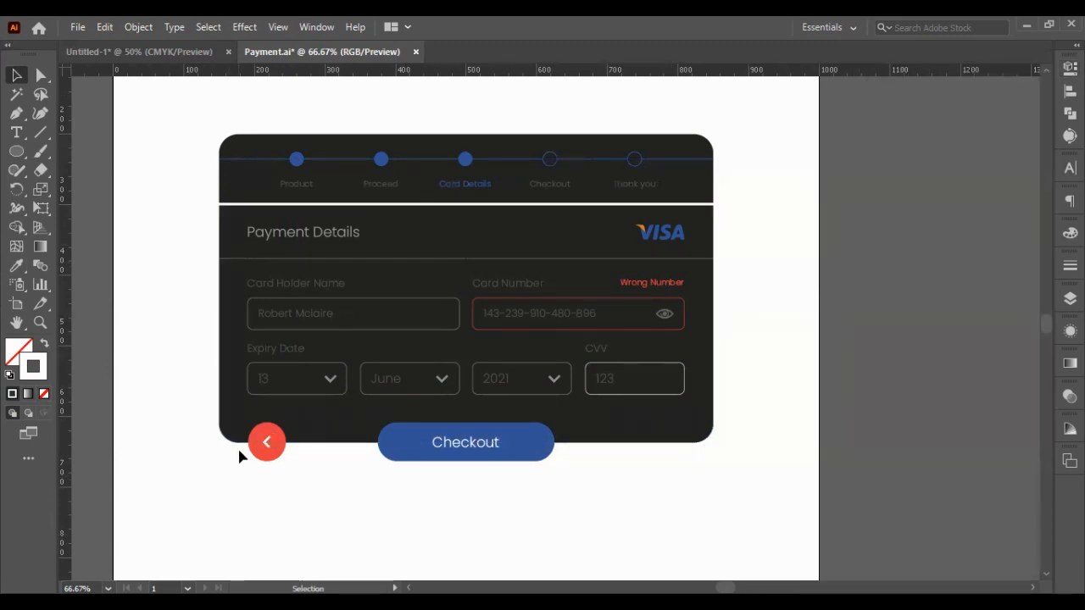
- Select the red circle with its arrow and align the arrow to the circle's centre
click(265, 457)
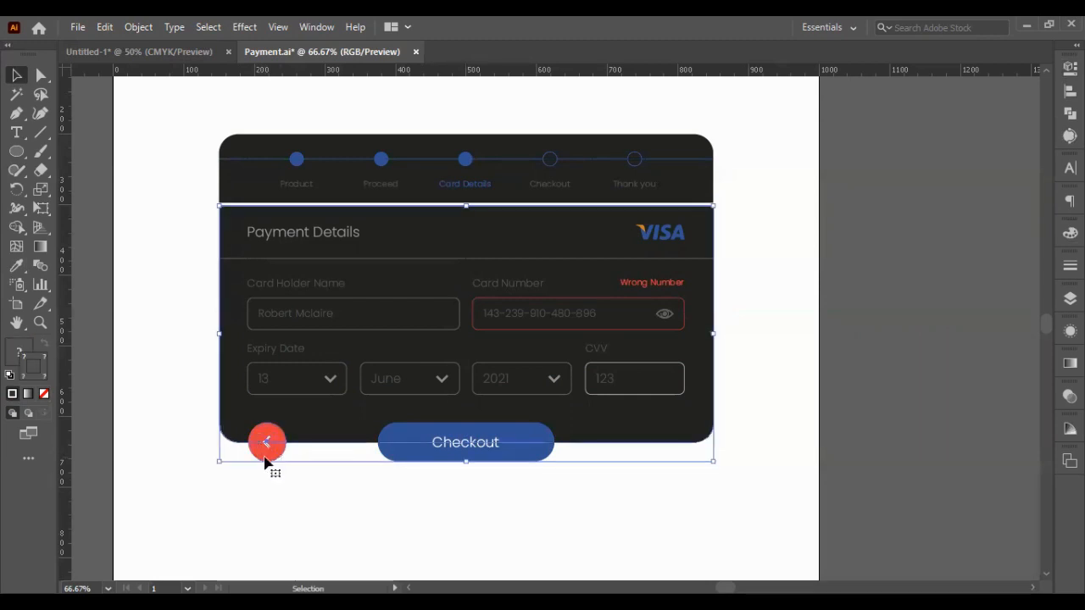
click(267, 453)
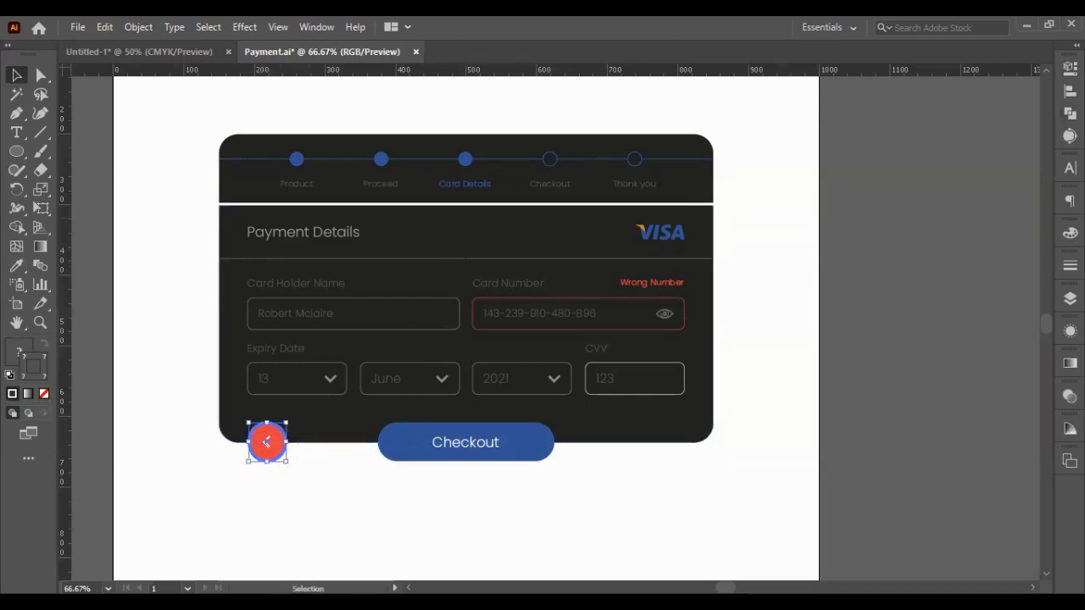
click(1070, 91)
click(615, 461)
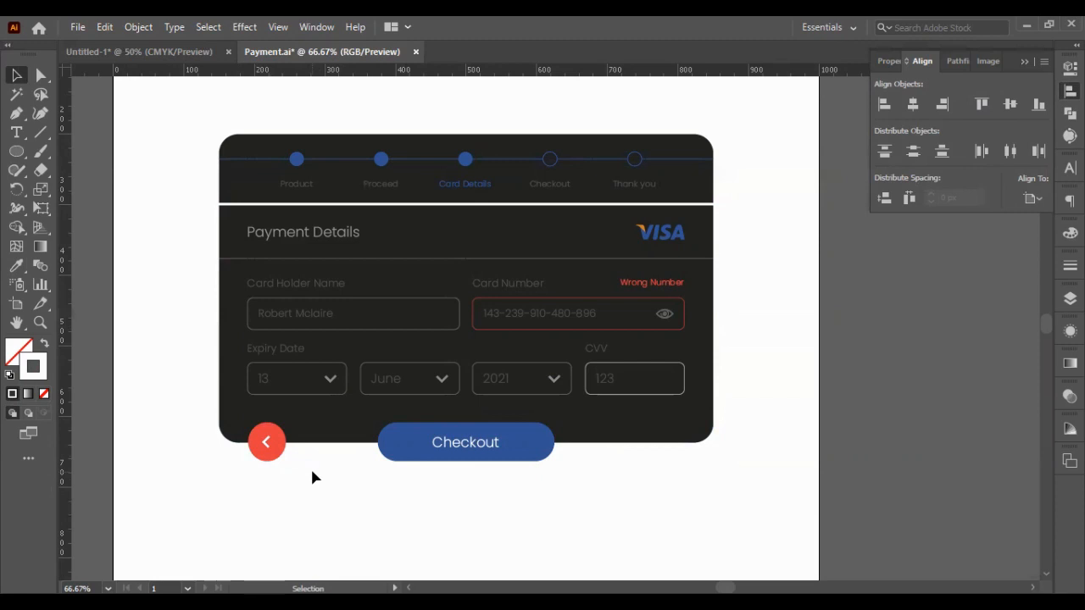
- Copy the red back button below the CVV box, align its outer edge with the input boxes using a temporary vertical guide, and delete the guide
drag(310, 473, 668, 453)
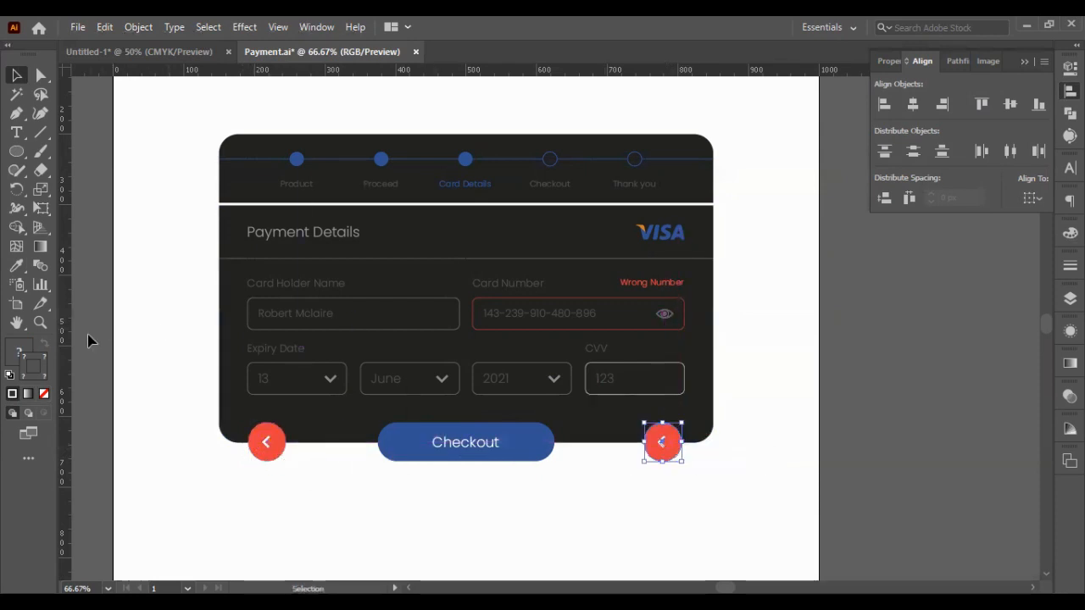
drag(65, 339, 684, 383)
click(637, 479)
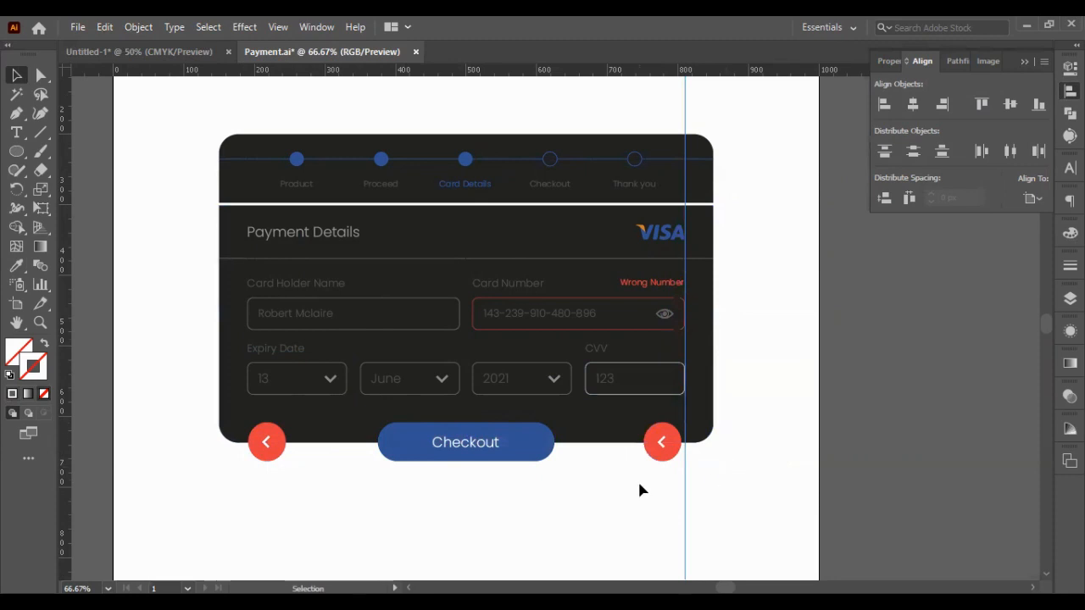
drag(667, 474, 650, 449)
key(shift+Right)
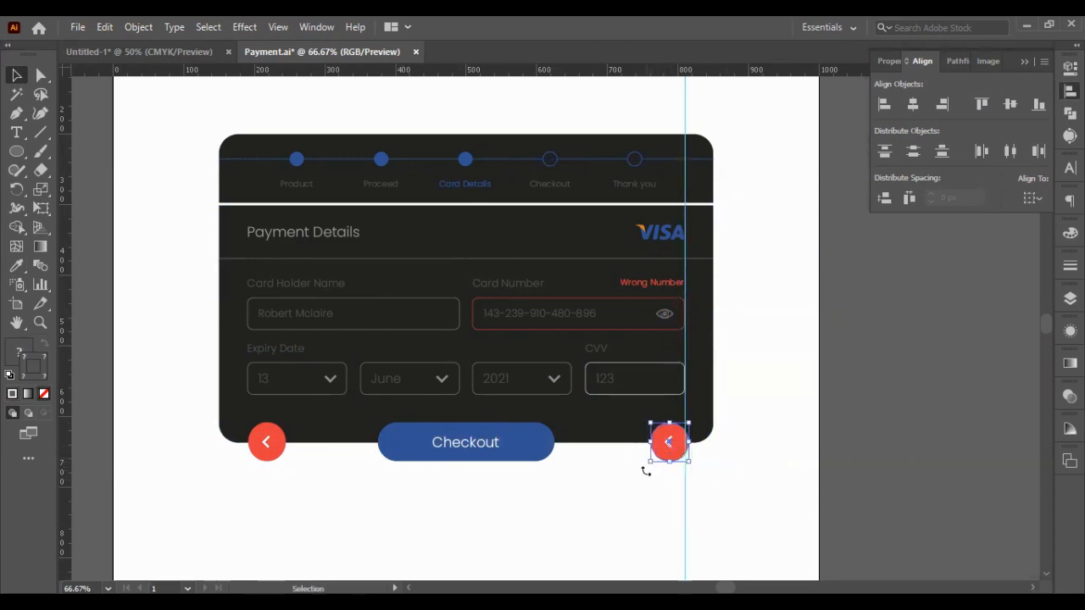
key(Left)
key(Left)
key(Left)
drag(712, 504, 618, 512)
key(Delete)
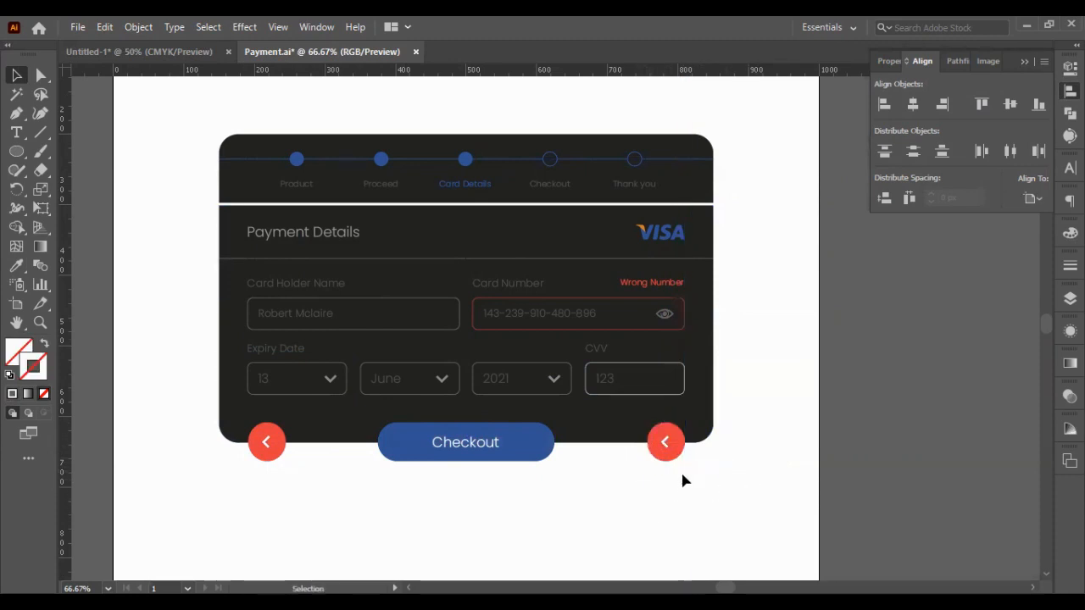
- Replace the arrow in the copied red circle with a diagonal Pen-tool line about 13 px wide and high
click(664, 442)
key(Delete)
scroll(715, 470, up, 2)
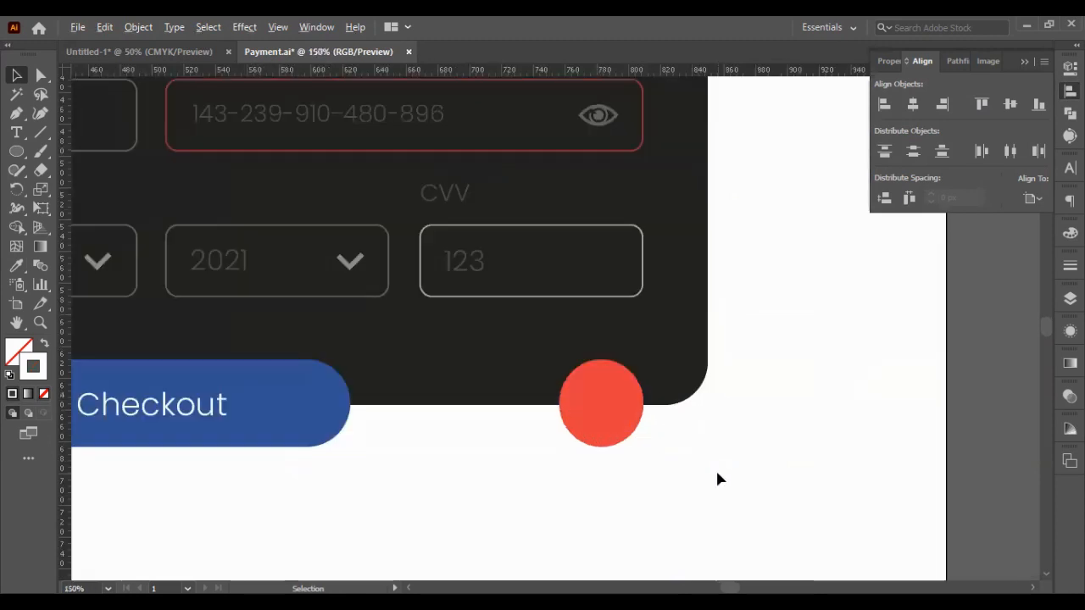
click(16, 113)
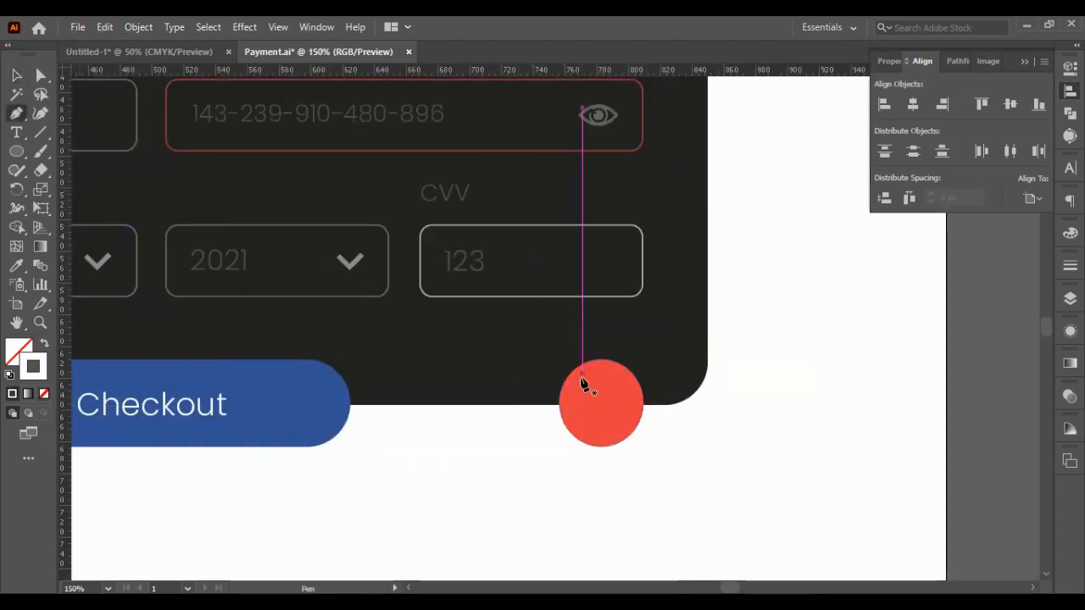
click(593, 400)
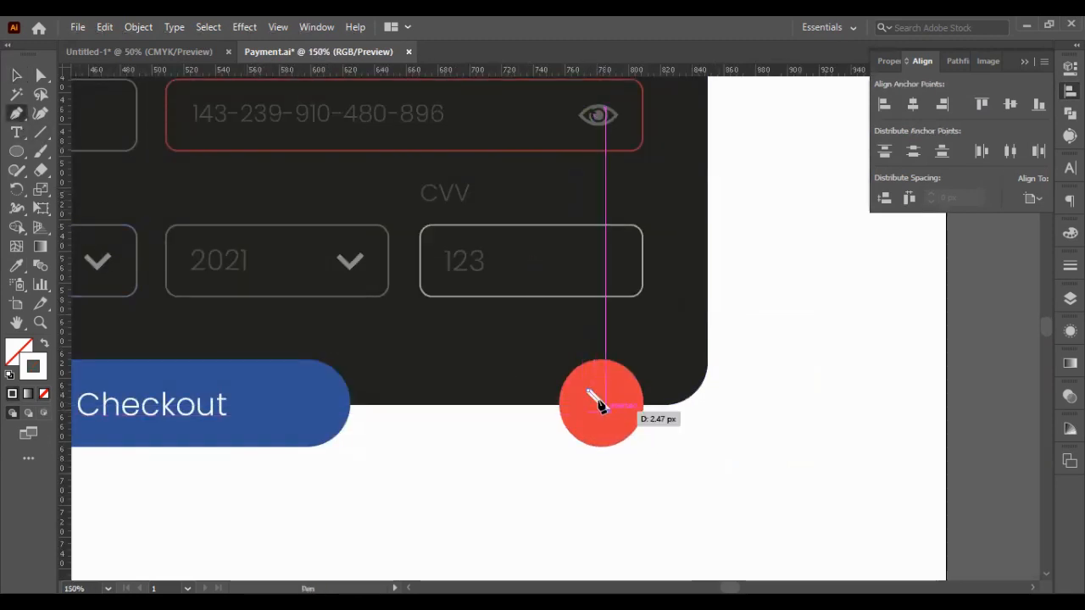
click(16, 73)
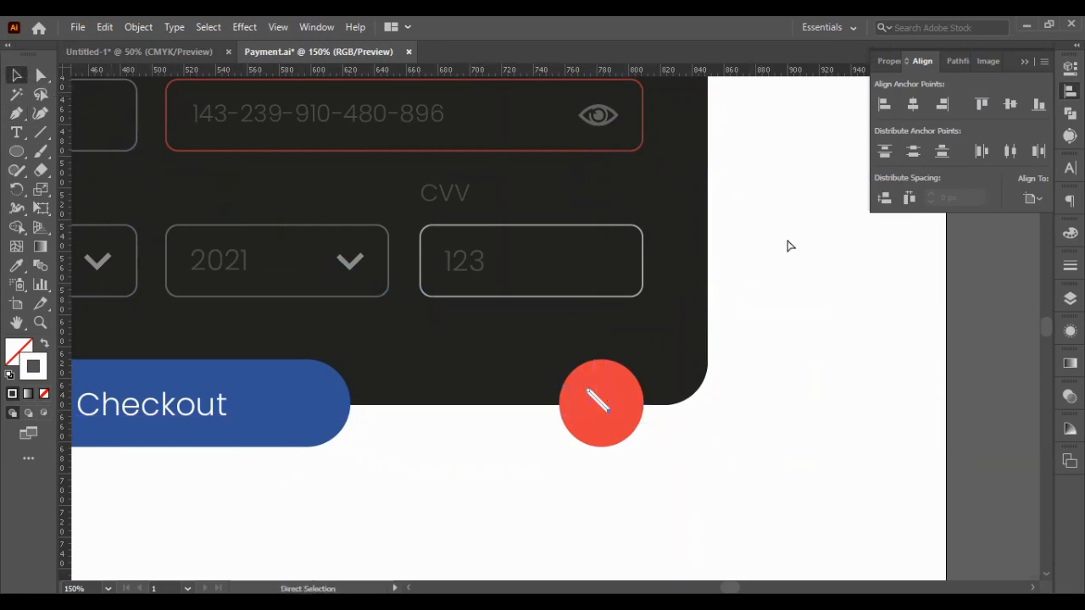
- Duplicate the diagonal line in place, flip it horizontally to form a cross, and group the two lines
click(888, 61)
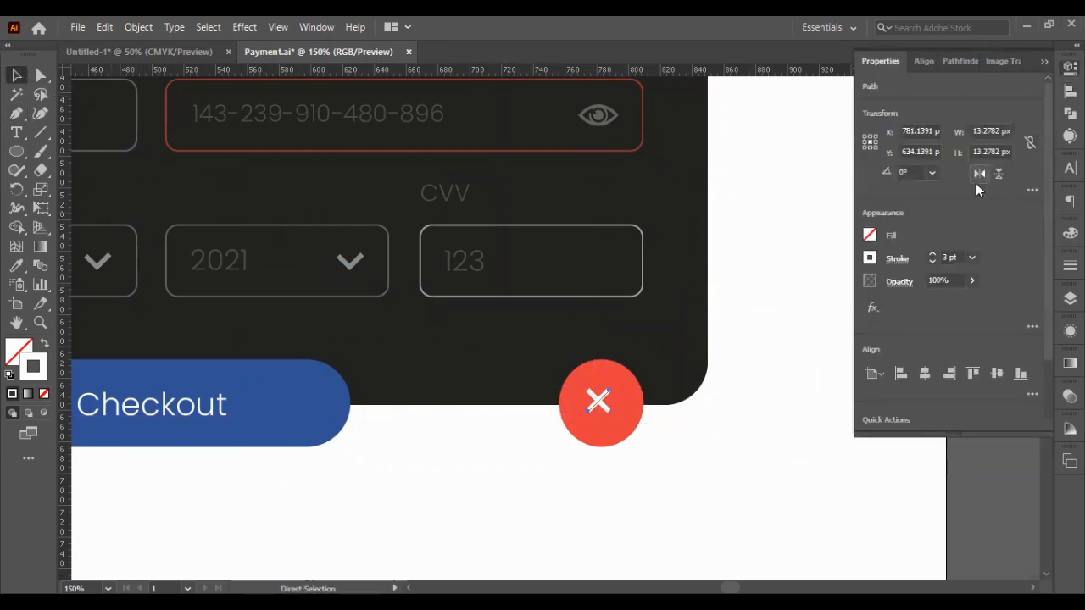
shift+click(599, 404)
shift+click(599, 405)
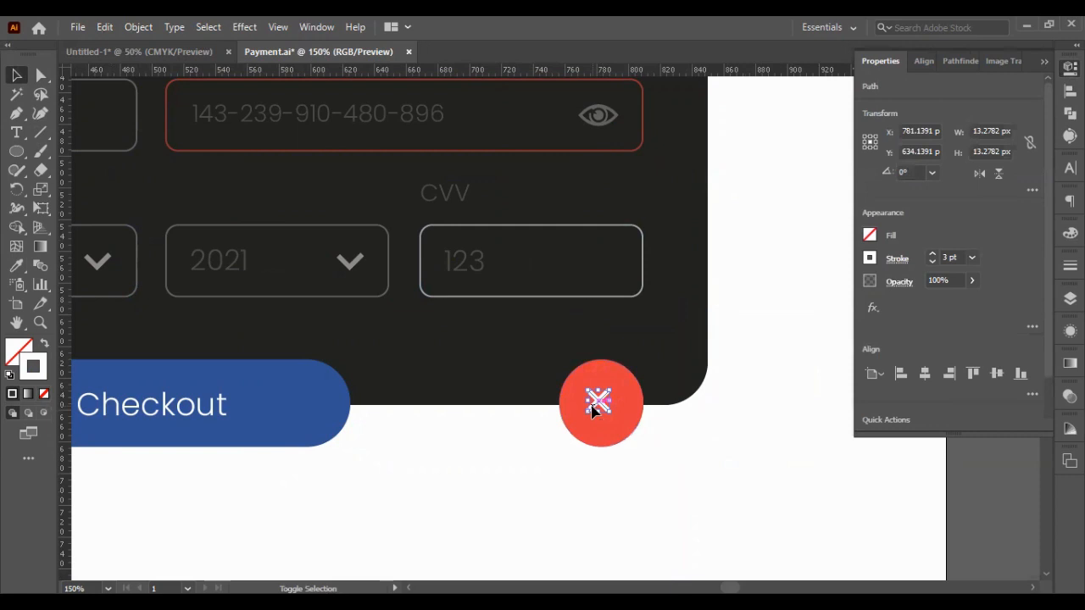
key(ctrl+g)
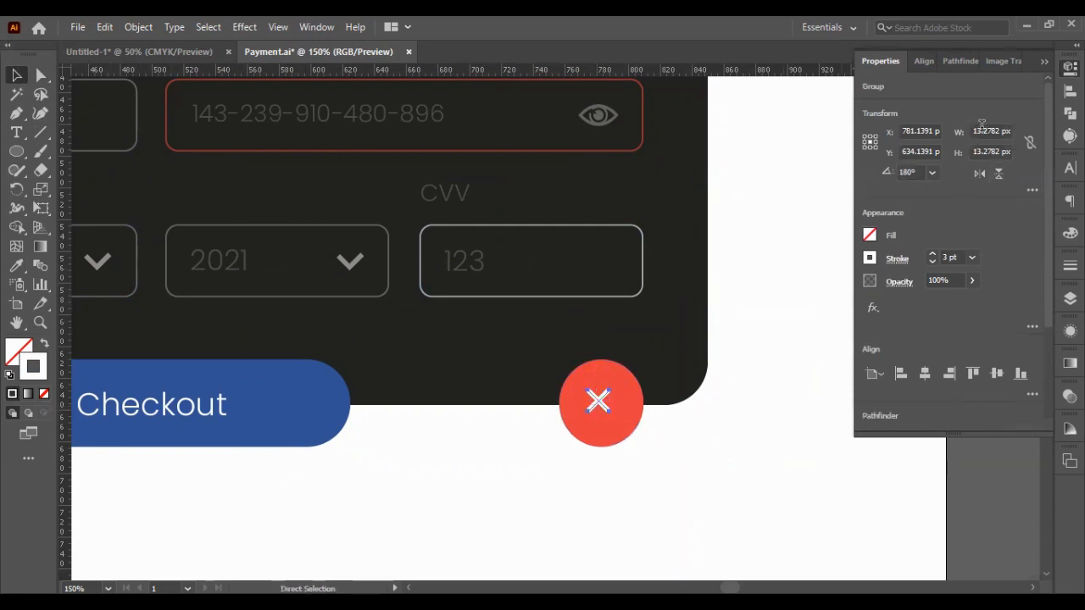
- Set the width and height of the grouped cross to 15 px
click(981, 131)
text(15)
key(Return)
key(Tab)
text(15)
key(Return)
- Centre the cross horizontally and vertically in its red circle
shift+click(629, 432)
click(924, 374)
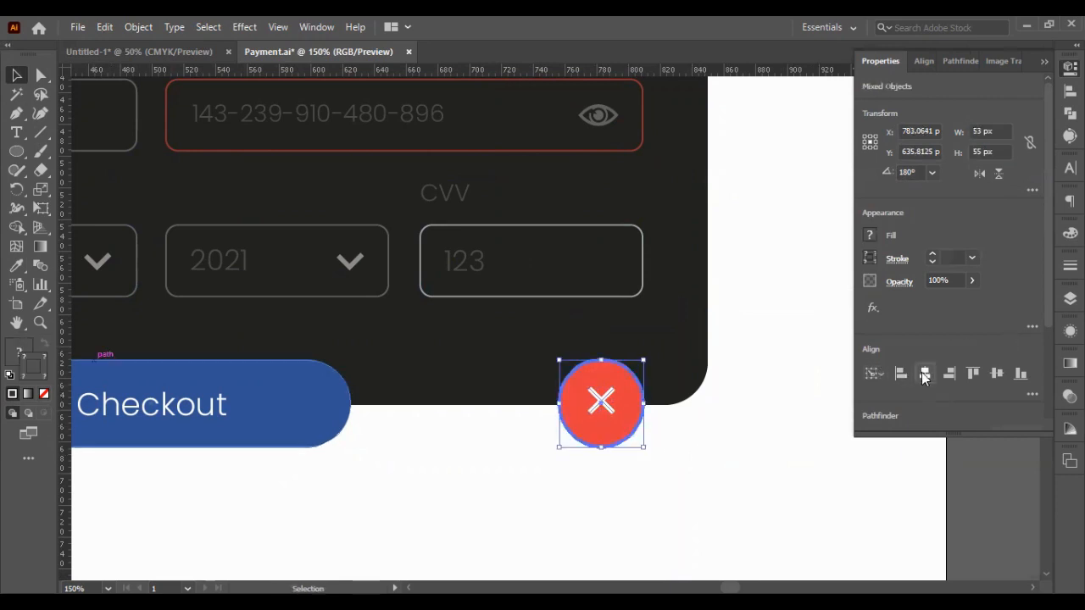
click(995, 373)
click(719, 457)
scroll(642, 430, down, 2)
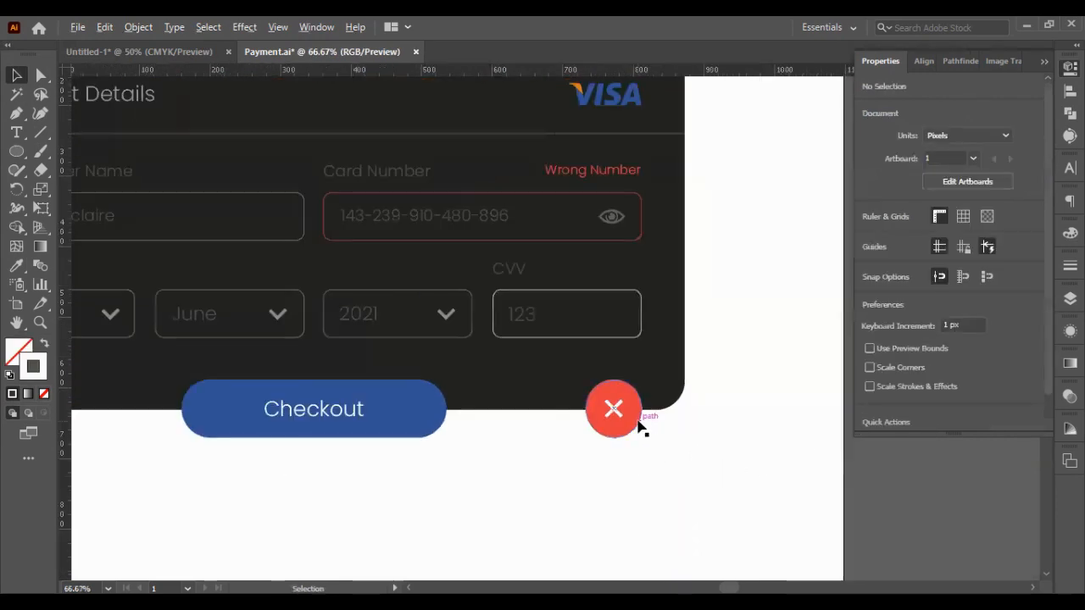
- Delete the large spare Visa logo above the payment card
scroll(653, 475, down, 1)
scroll(650, 454, up, 1)
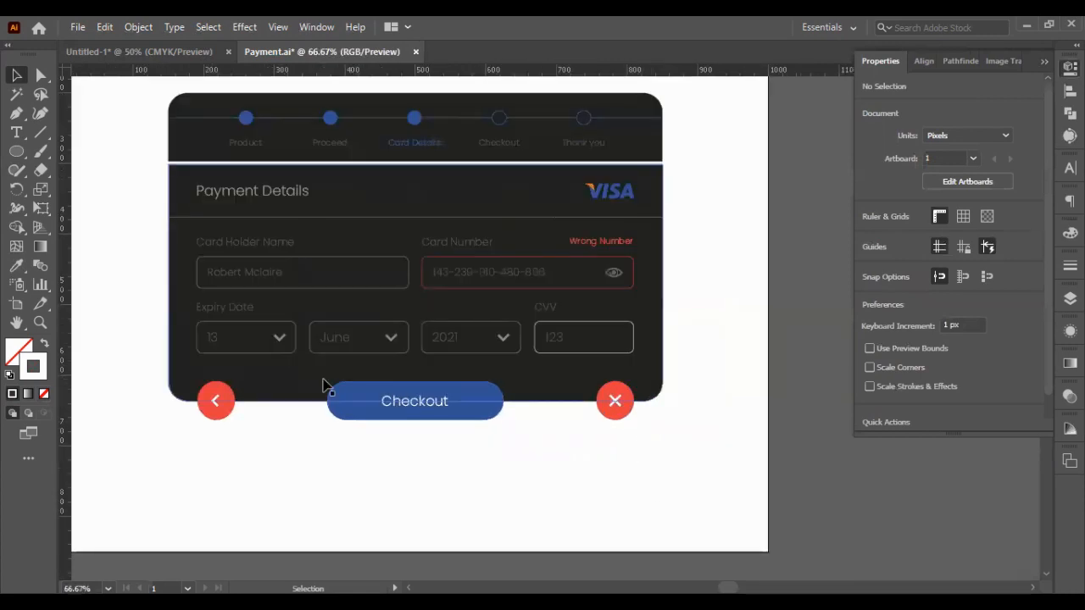
scroll(692, 492, up, 1)
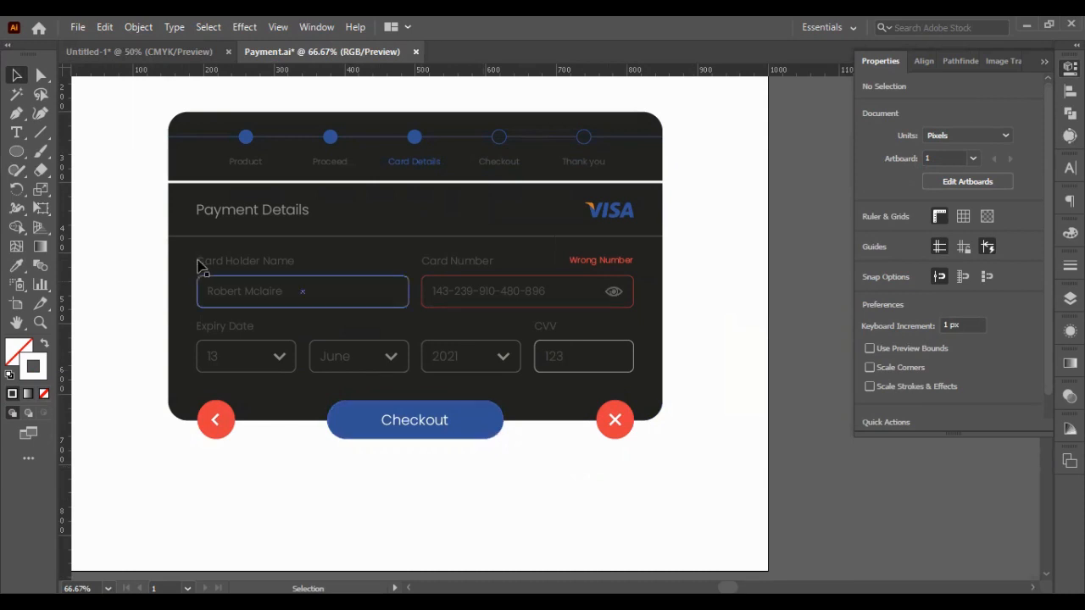
scroll(177, 275, down, 3)
scroll(175, 282, up, 8)
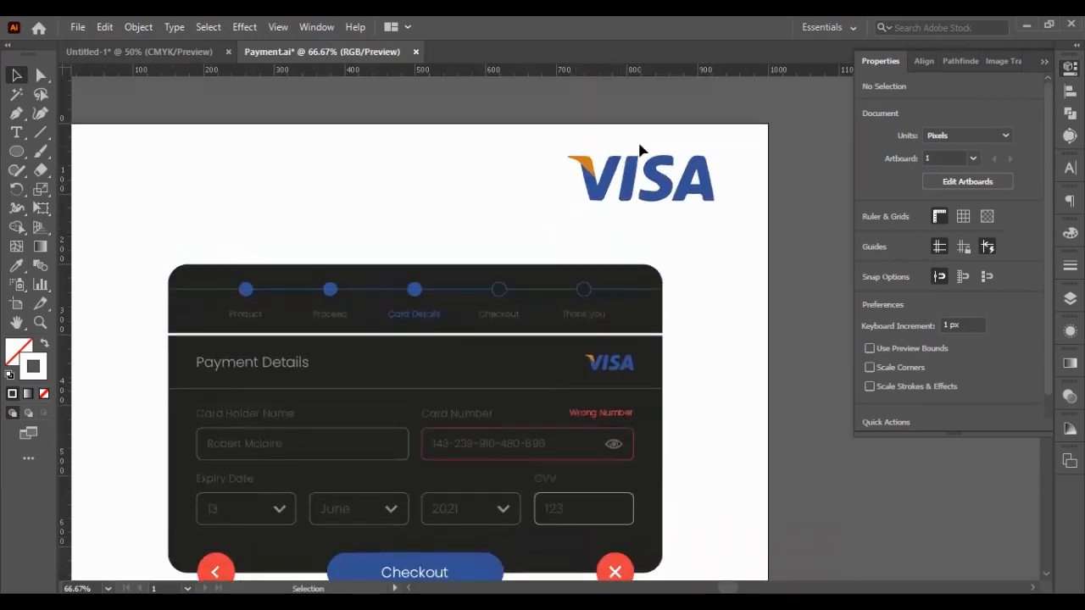
click(706, 203)
key(Delete)
scroll(697, 191, down, 7)
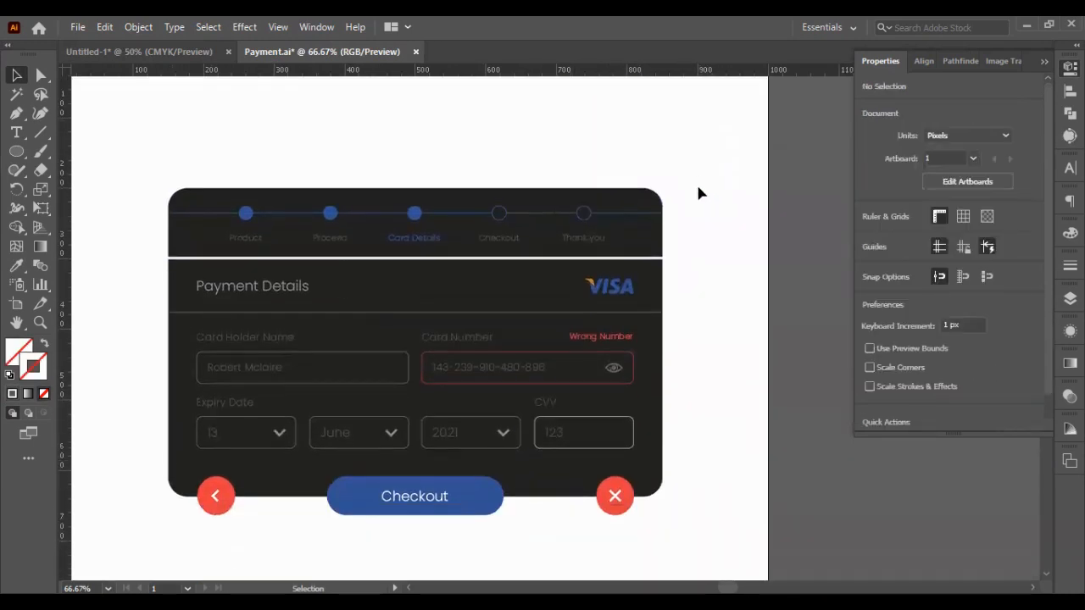
- Move the whole progress-bar header down until it meets the Payment Details section
scroll(627, 312, up, 1)
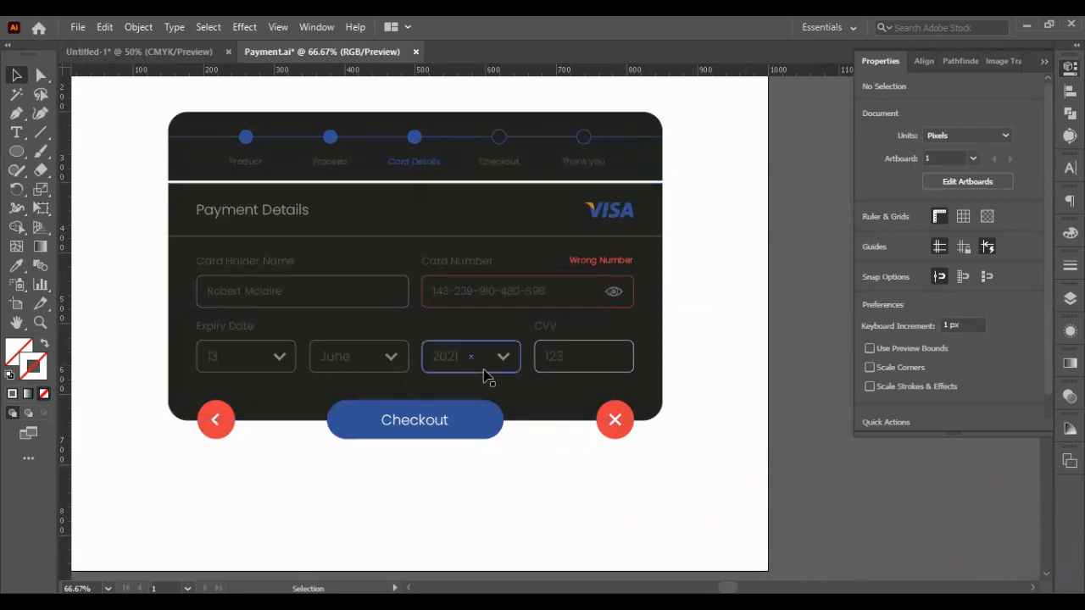
drag(145, 102, 691, 176)
key(Down)
key(Down)
key(Down)
key(Down)
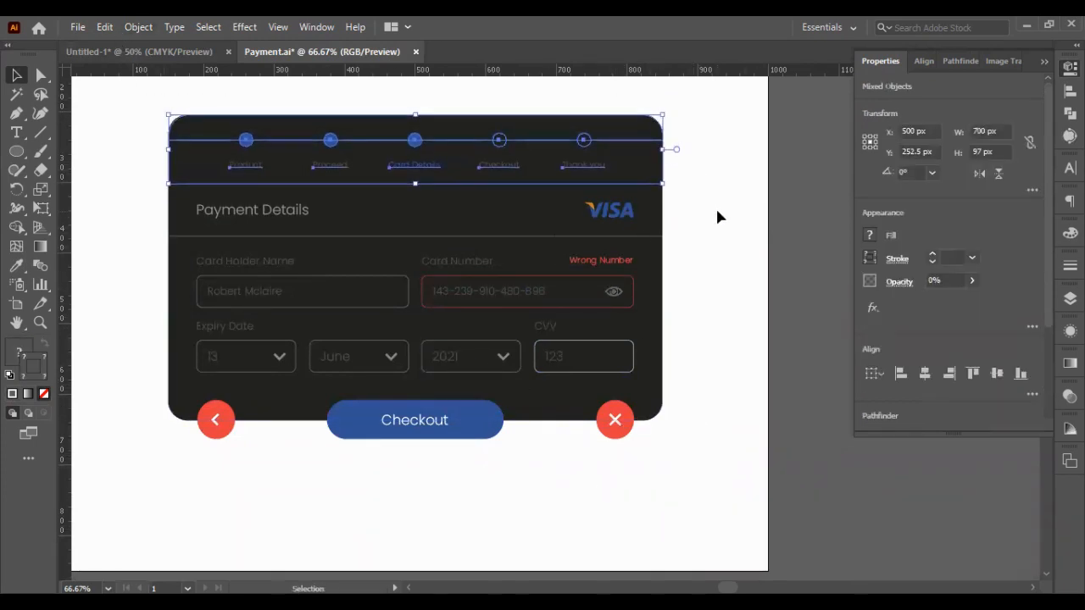
click(717, 210)
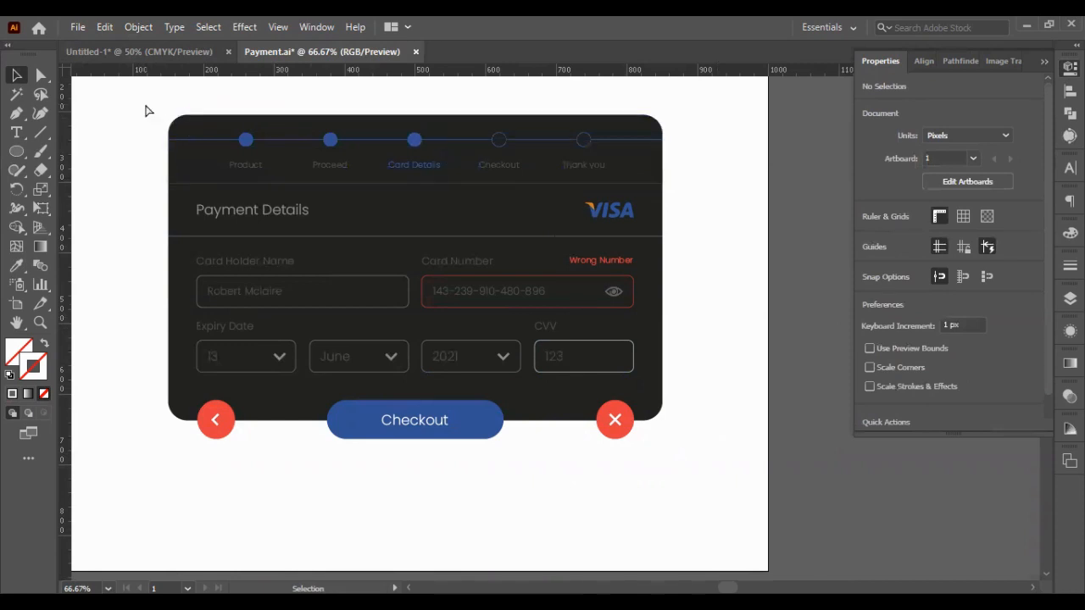
- Undo the downward move of the progress-bar header and the deletion of the large Visa logo
drag(145, 109, 716, 166)
key(Up)
key(Up)
key(v)
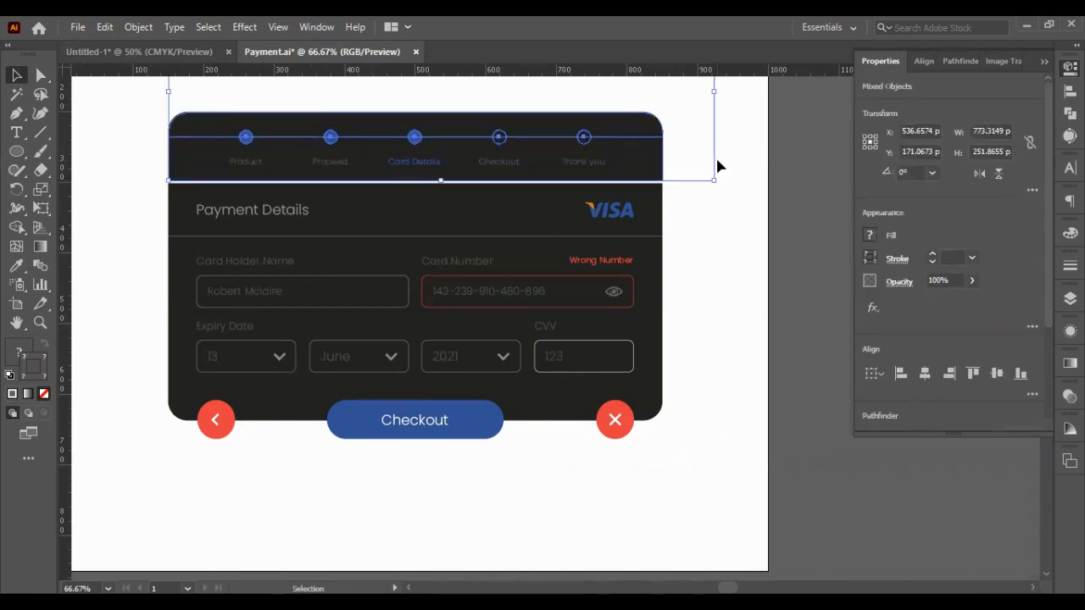
click(726, 211)
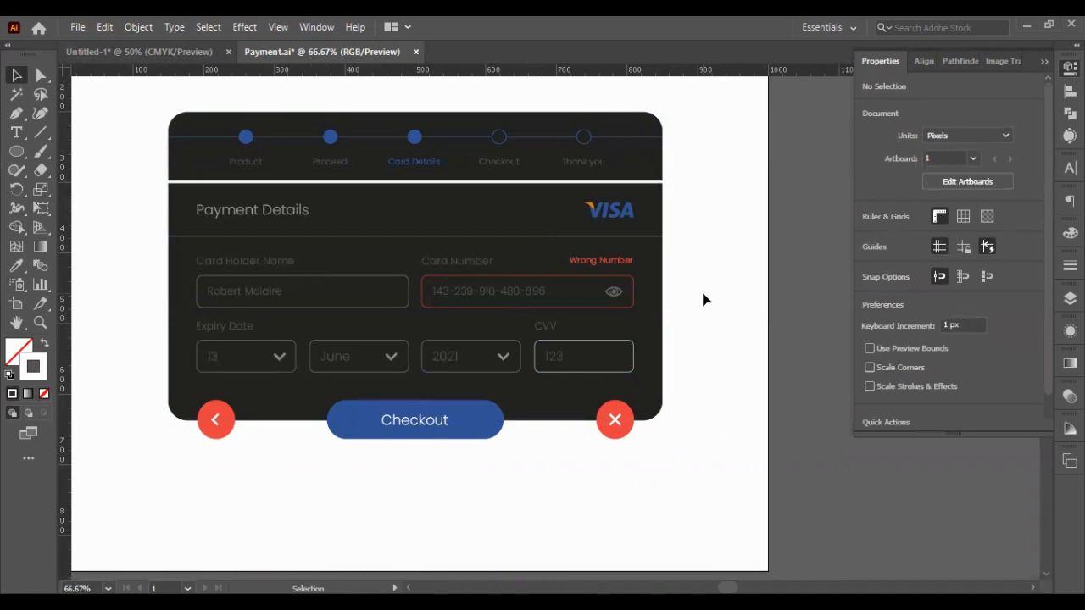
key(ctrl+z)
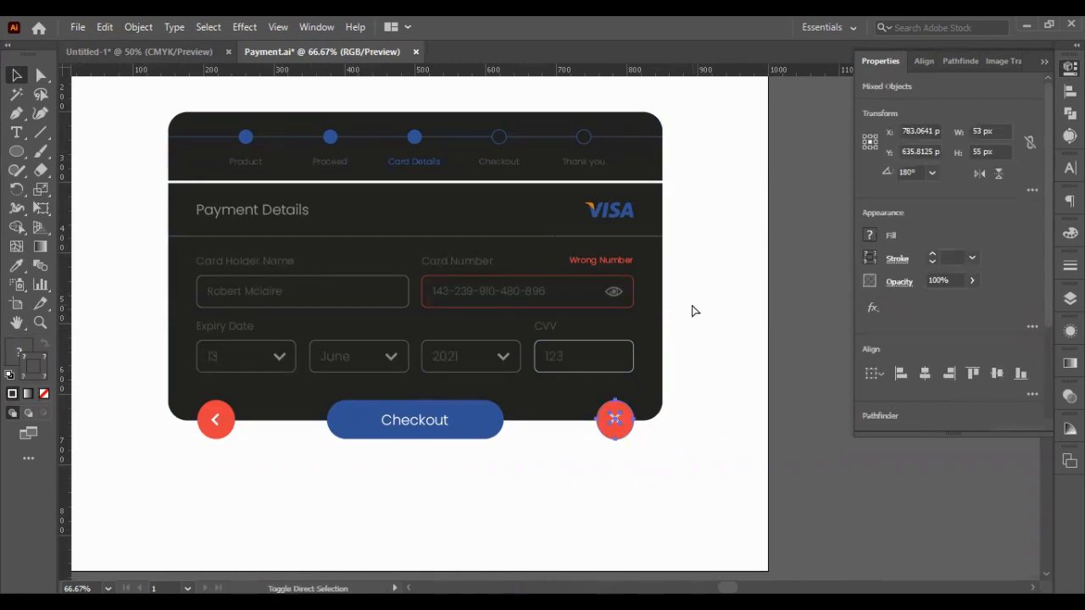
click(689, 301)
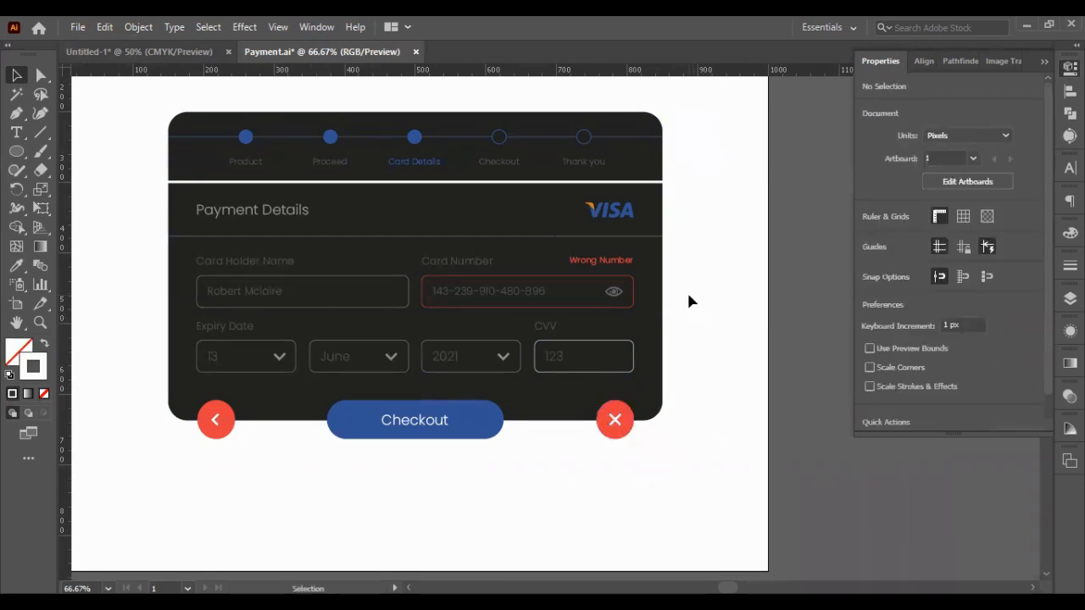
- Place a copy of the blue Checkout pill, without its text, just below the original button
scroll(697, 313, down, 3)
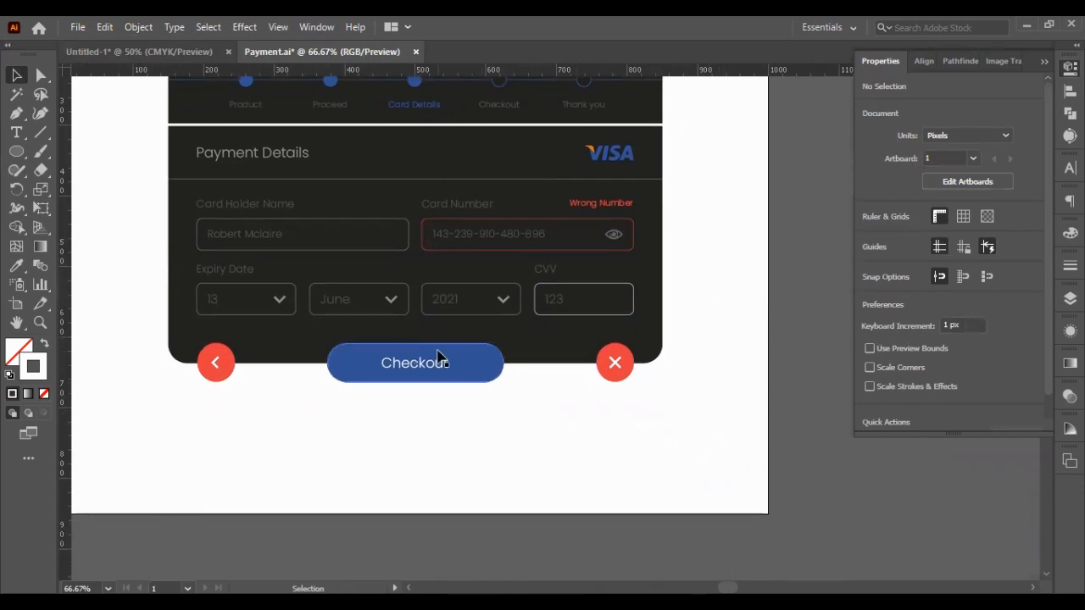
alt+scroll(466, 366, up, 2)
click(520, 353)
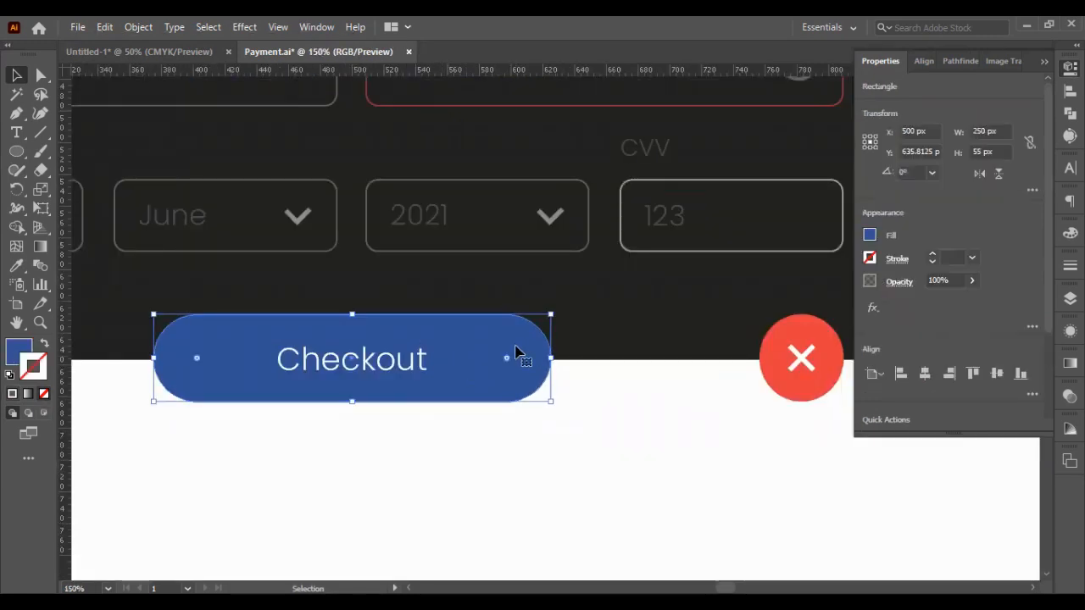
key(alt+space)
click(285, 454)
click(285, 454)
drag(453, 360, 491, 460)
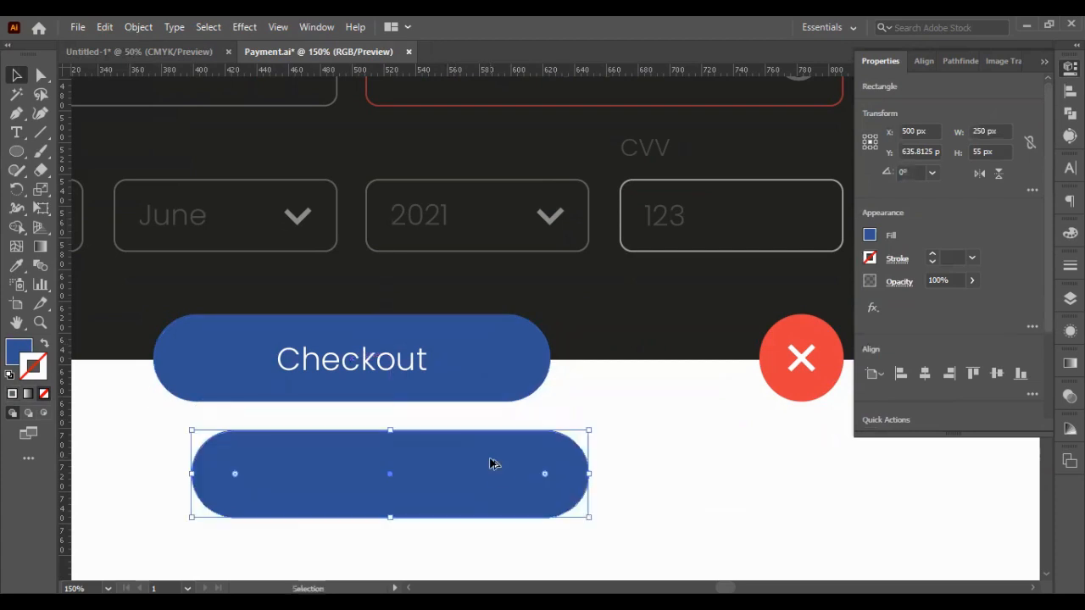
click(245, 27)
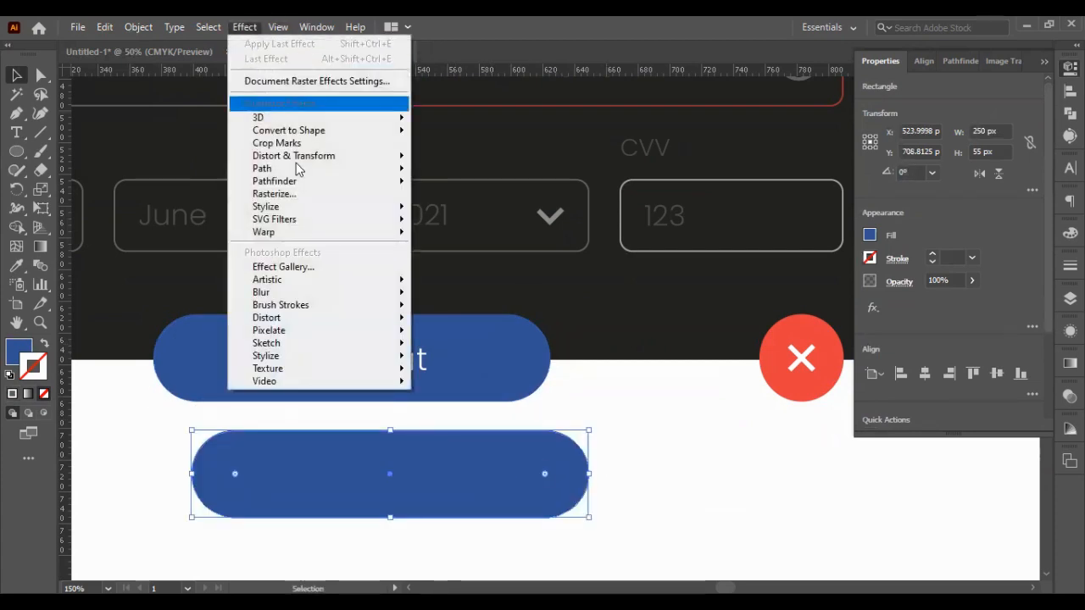
mouse_move(314, 355)
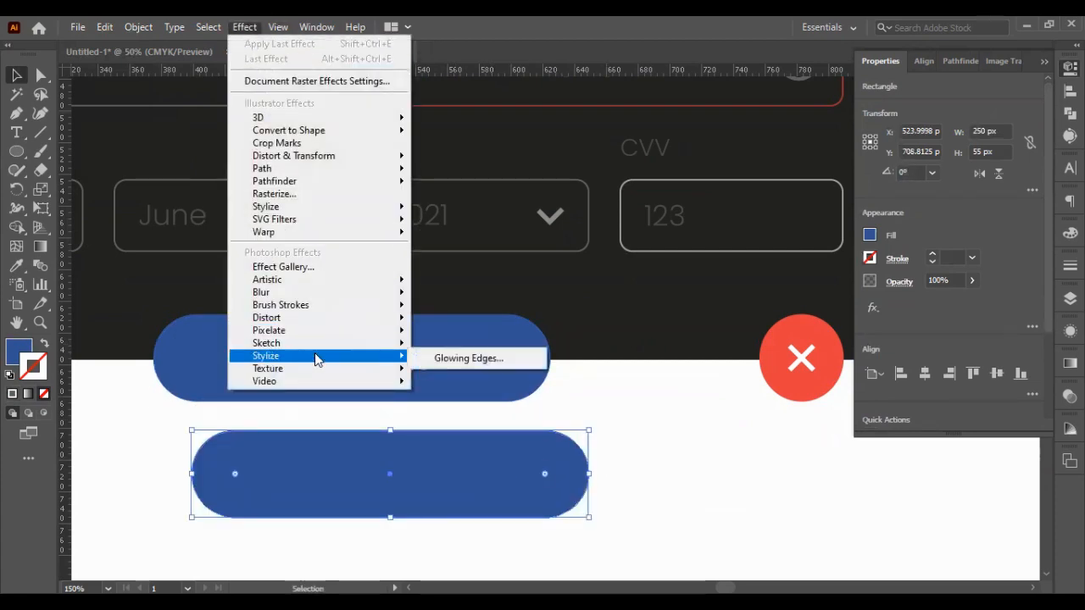
click(446, 359)
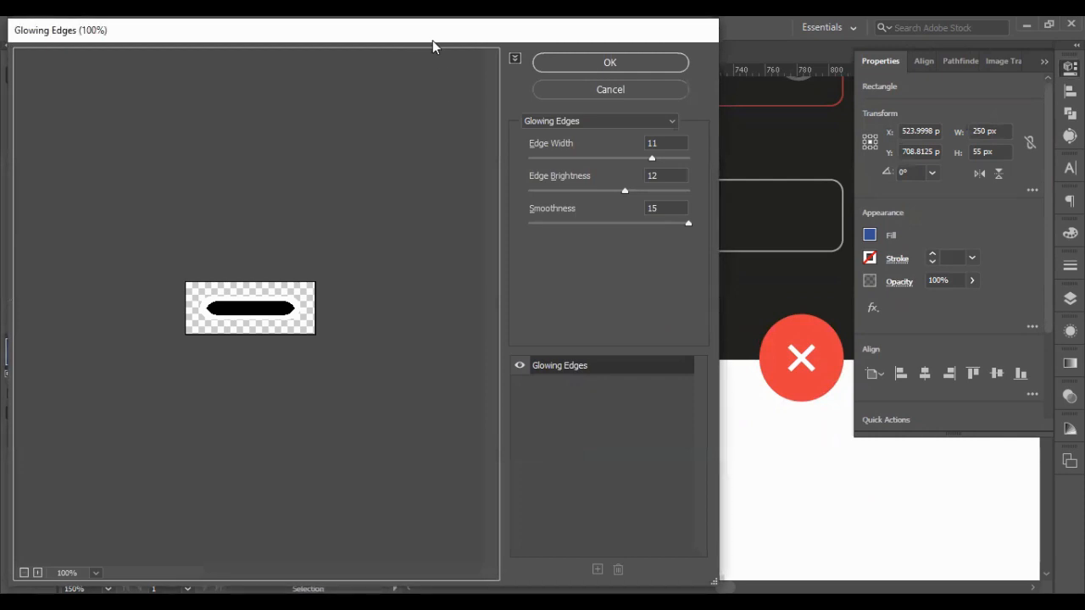
drag(432, 47, 605, 63)
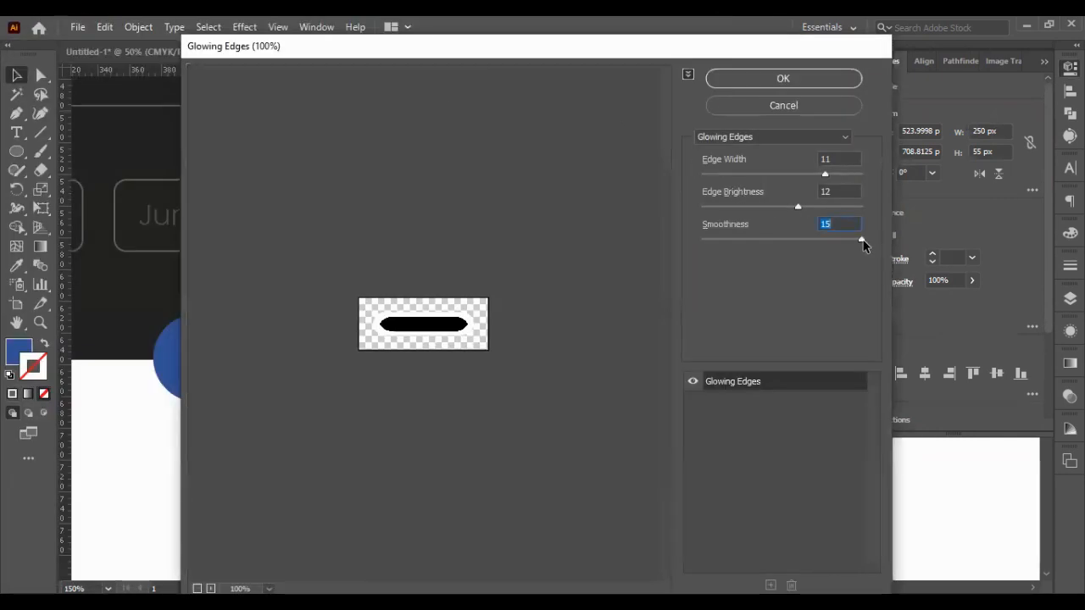
drag(861, 240, 686, 240)
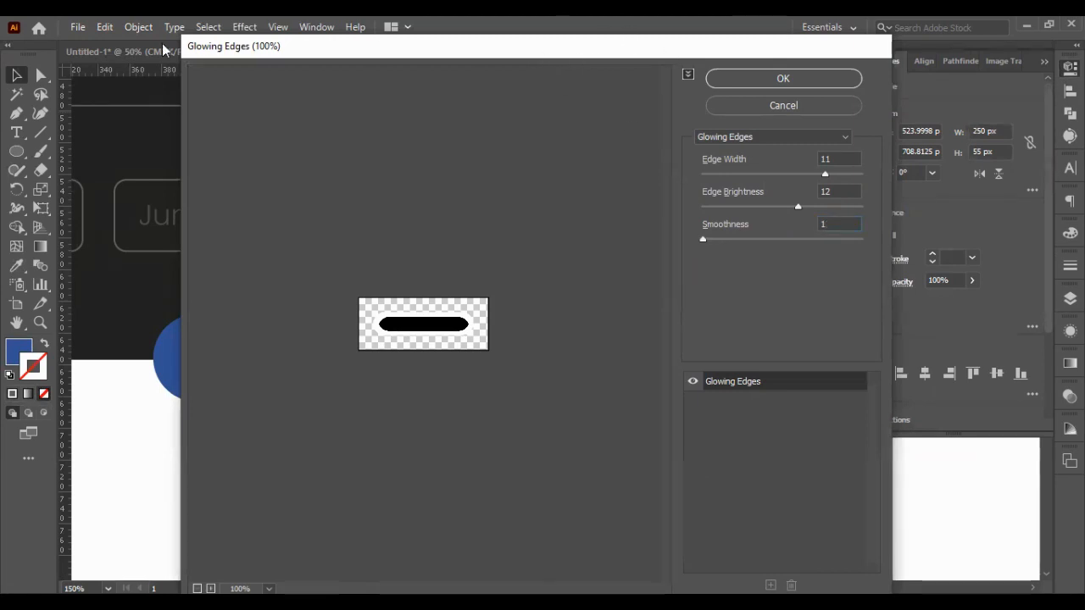
drag(240, 49, 396, 40)
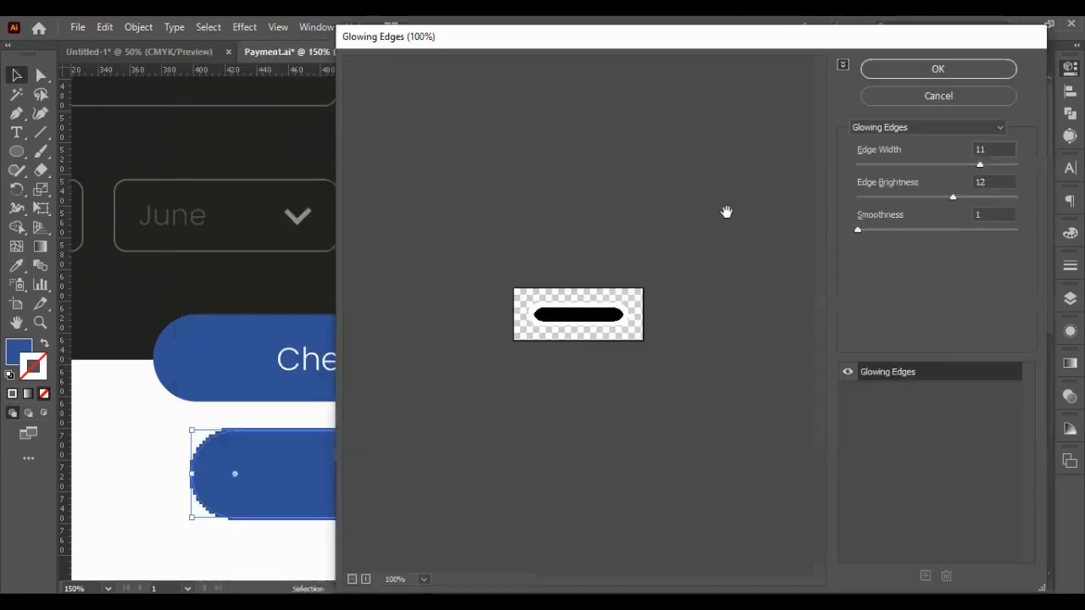
scroll(990, 215, up, 10)
scroll(989, 180, up, 8)
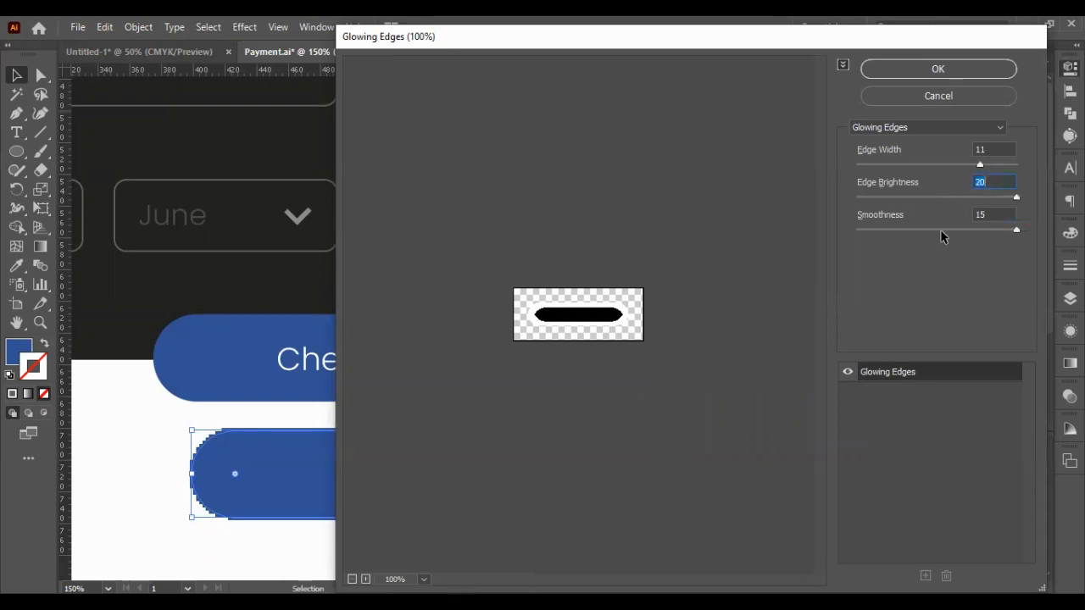
click(968, 131)
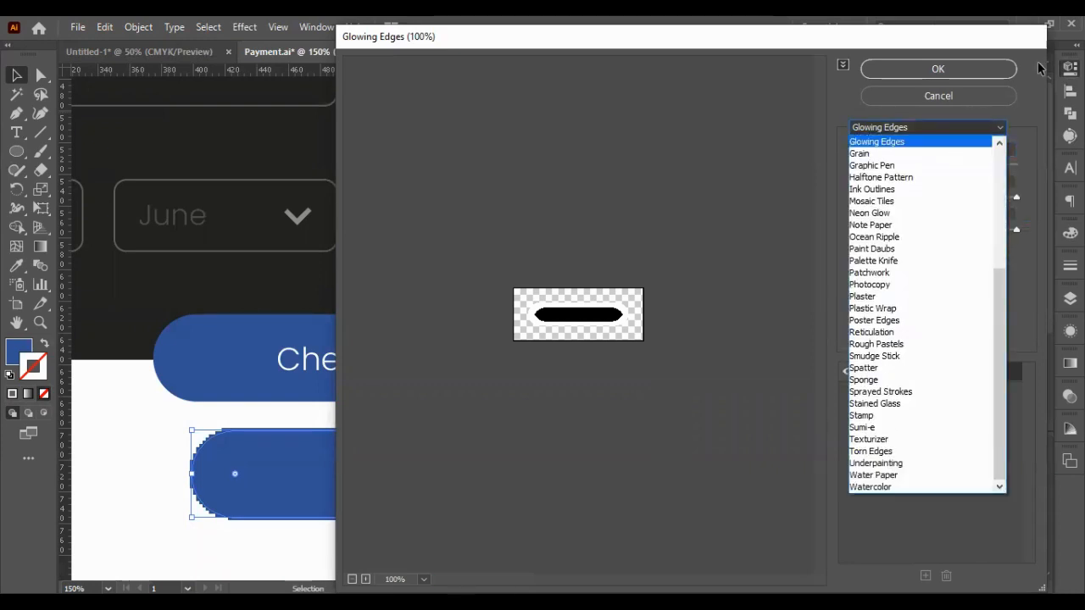
click(1036, 37)
click(955, 101)
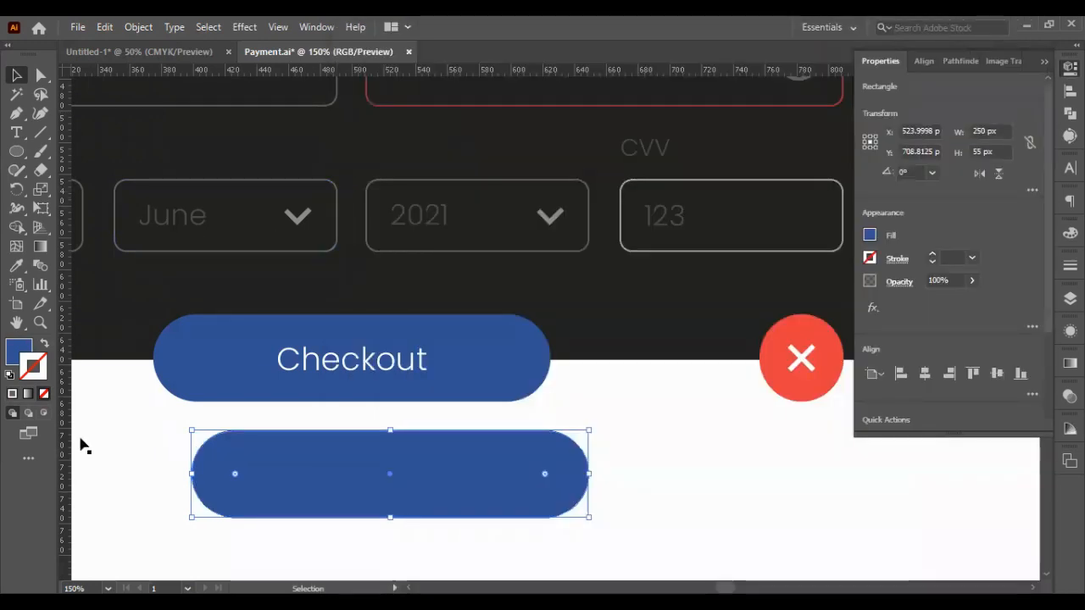
- Apply an Outer Glow effect to the blue pill copy in Screen mode with 75% opacity and 6 px blur
click(250, 32)
mouse_move(381, 207)
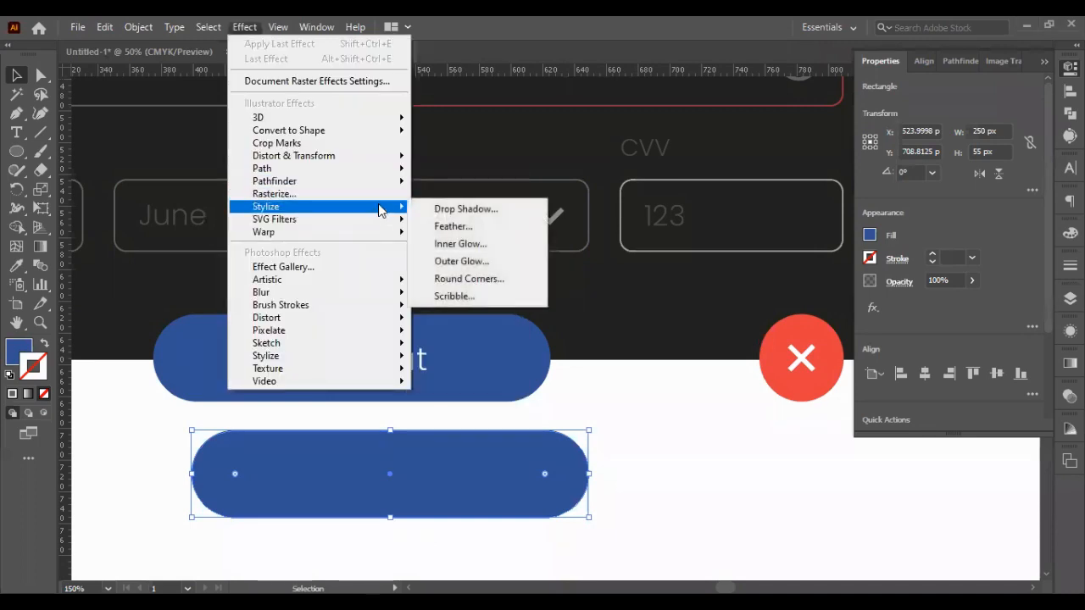
click(468, 261)
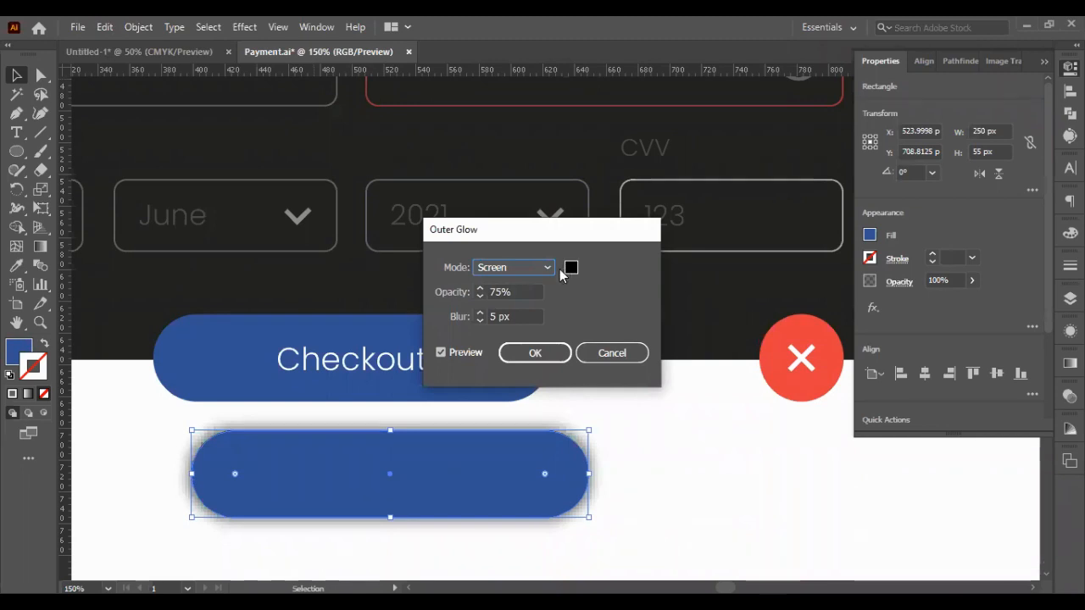
click(499, 317)
key(Up)
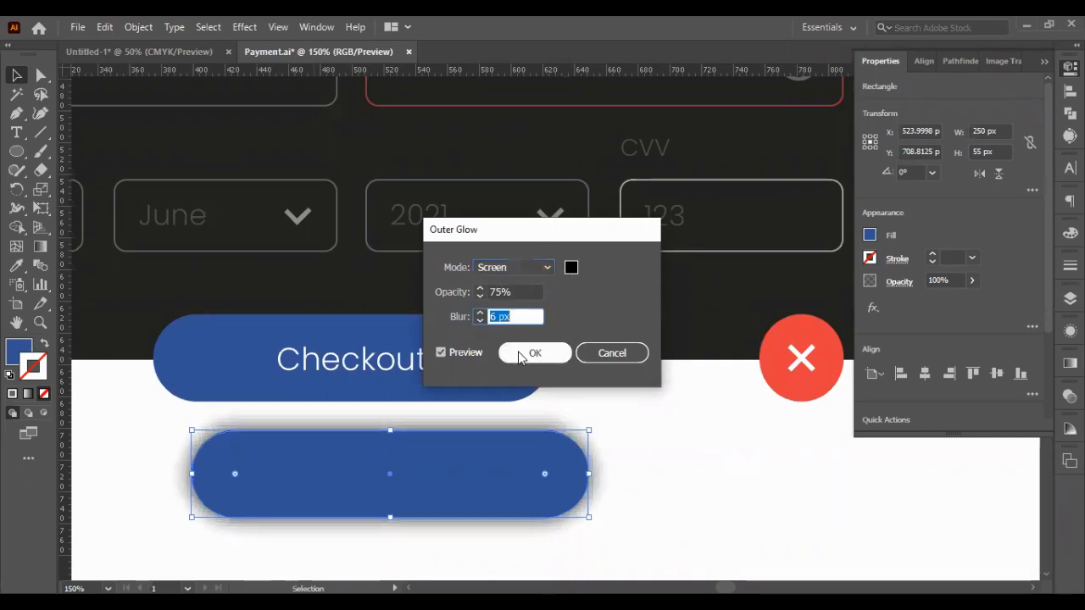
click(571, 267)
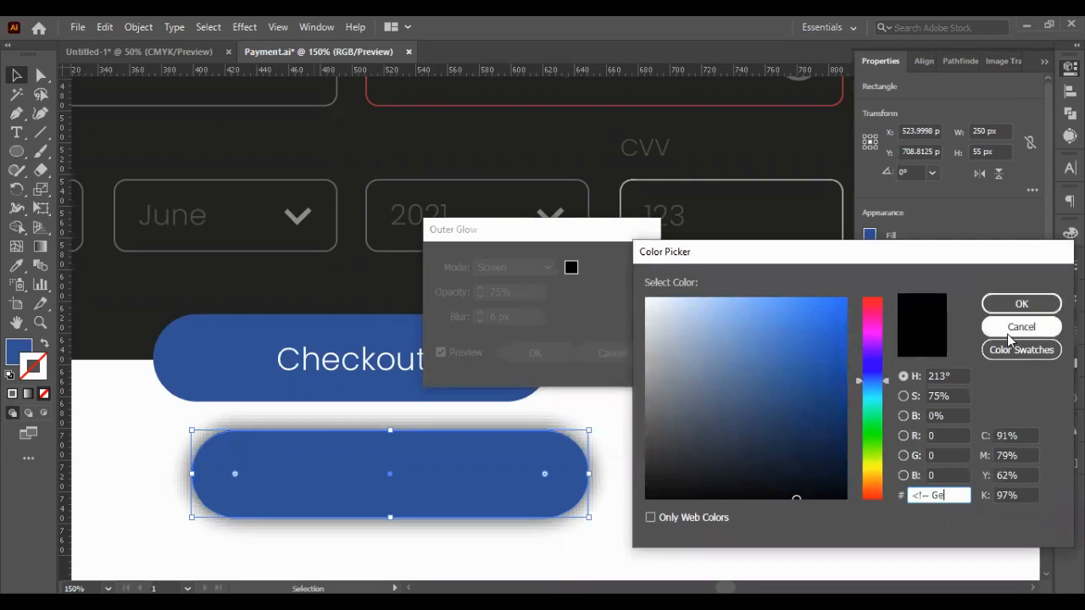
click(1007, 332)
click(546, 354)
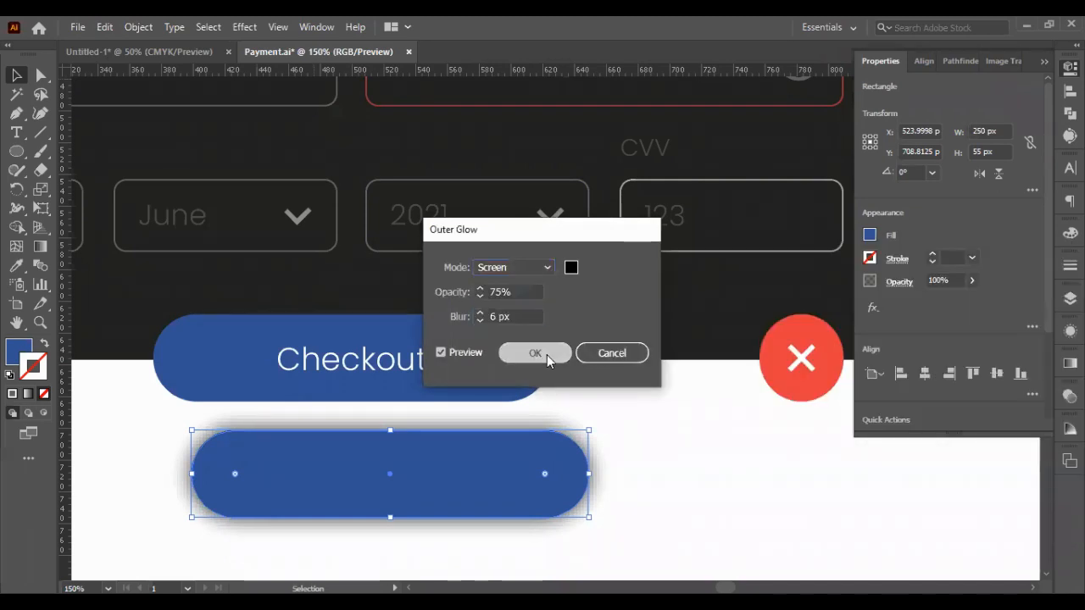
- Set the copy's outer glow colour to the pill's fill blue, 255697, and move the copy over the lower part of the Checkout button
click(17, 347)
double_click(17, 347)
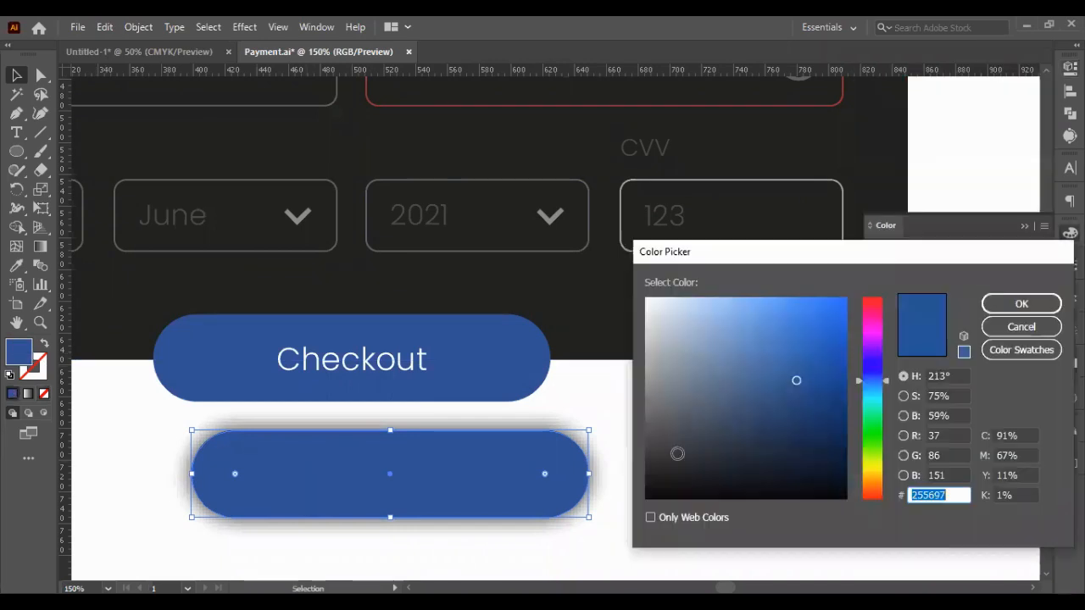
click(1022, 310)
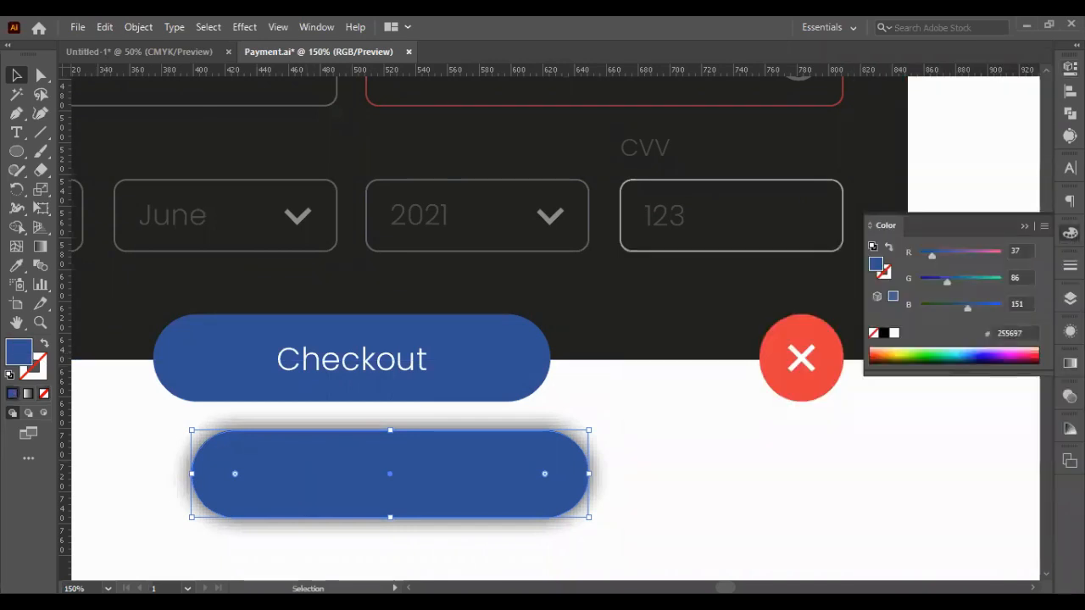
click(1070, 331)
click(929, 314)
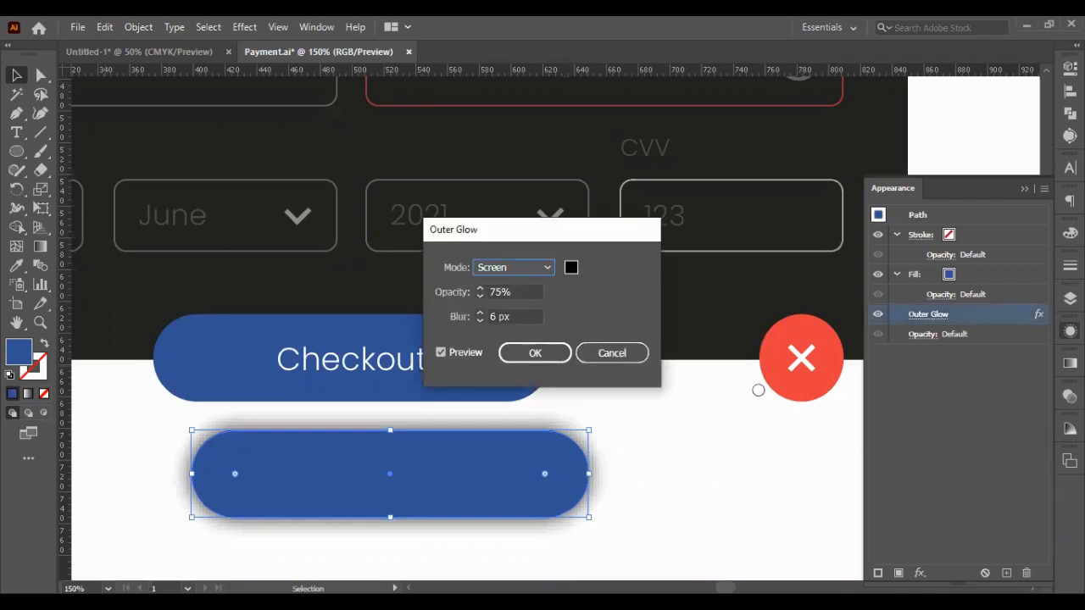
text(2B5697)
click(1015, 310)
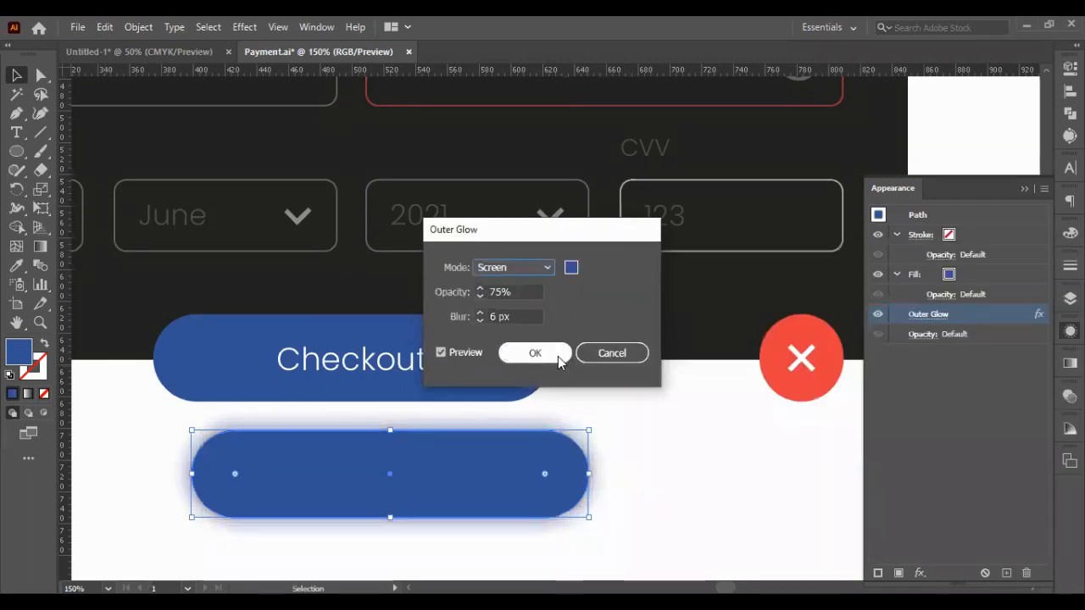
click(535, 352)
drag(477, 484, 430, 386)
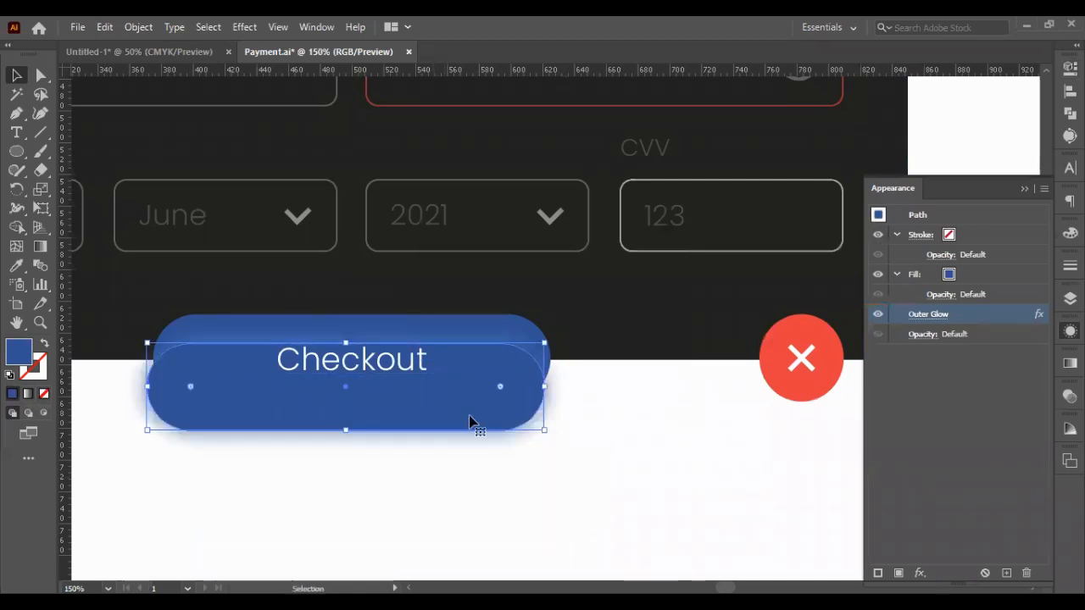
click(535, 484)
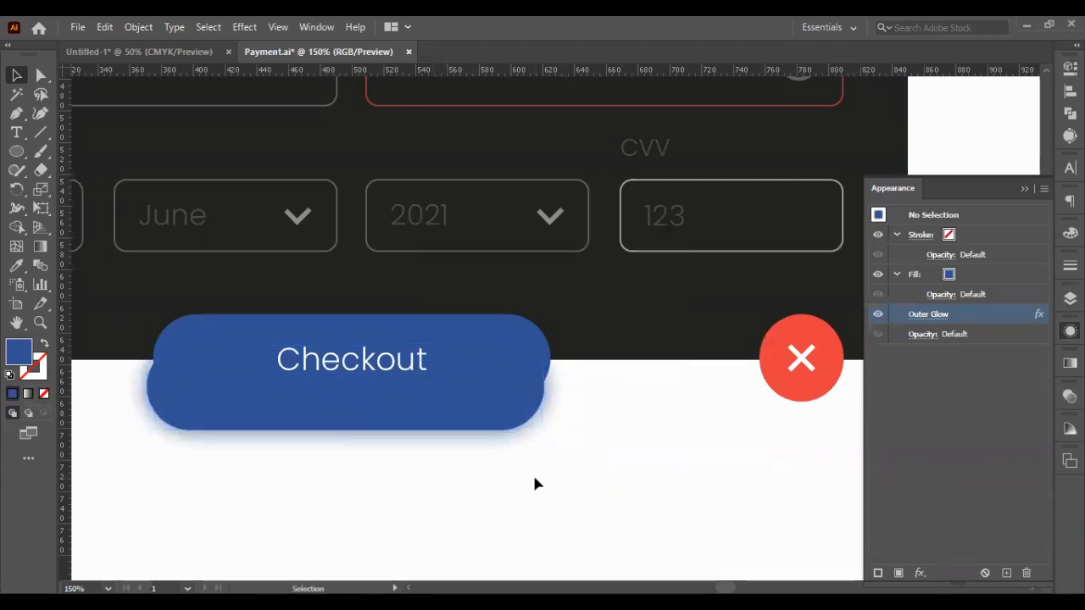
- Try removing the fill from the glowing pill copy, and undo the removal
click(200, 427)
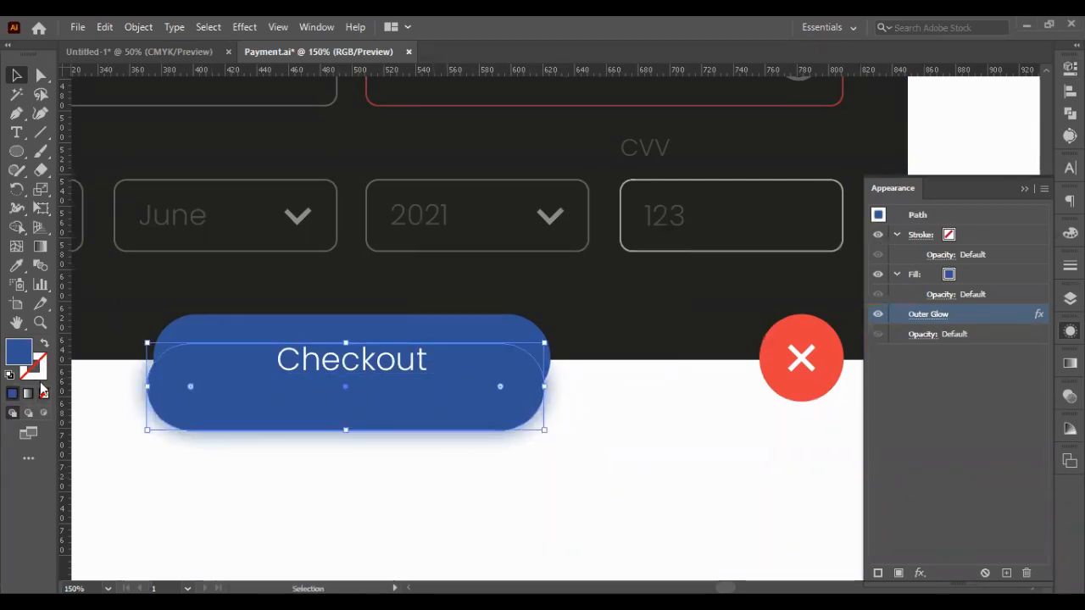
click(43, 392)
click(167, 470)
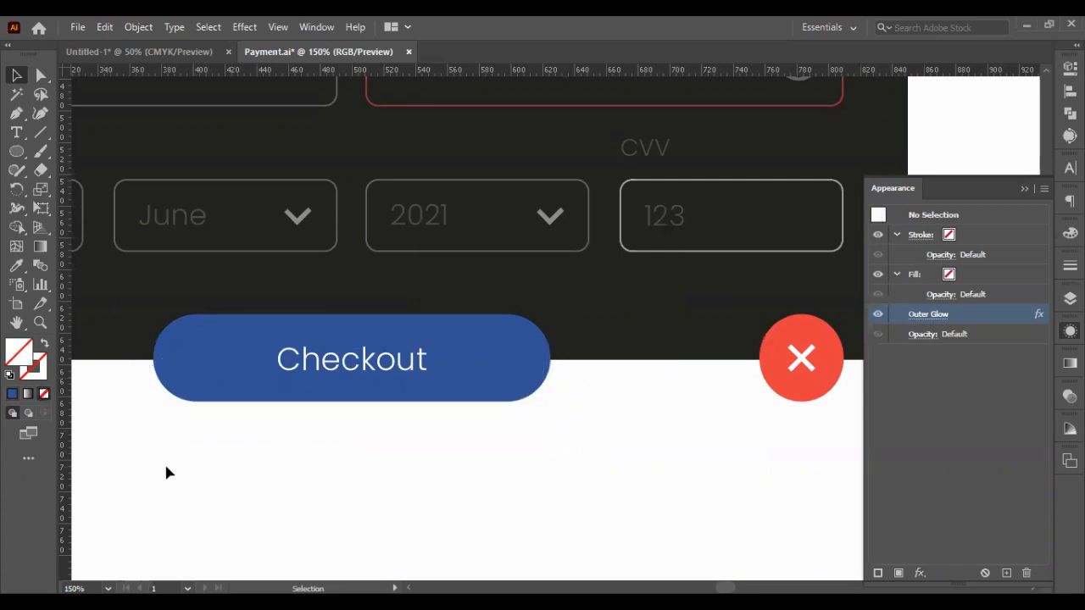
key(ctrl+z)
key(ctrl+z)
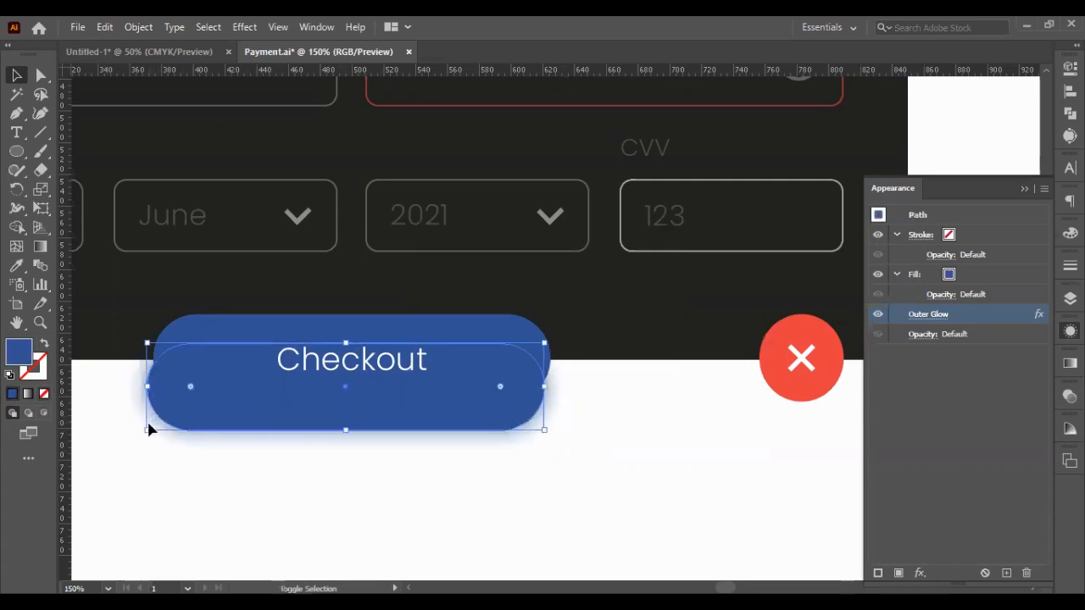
- Narrow the glowing pill copy from both ends to about 193 px wide and set its height to 30 px
drag(148, 429, 203, 429)
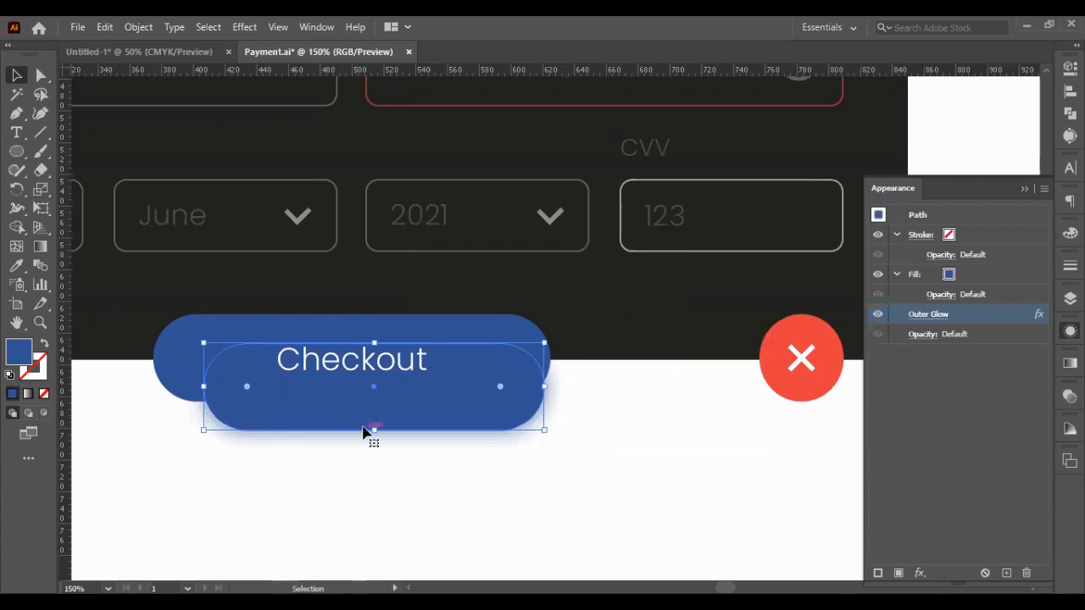
drag(544, 387, 511, 386)
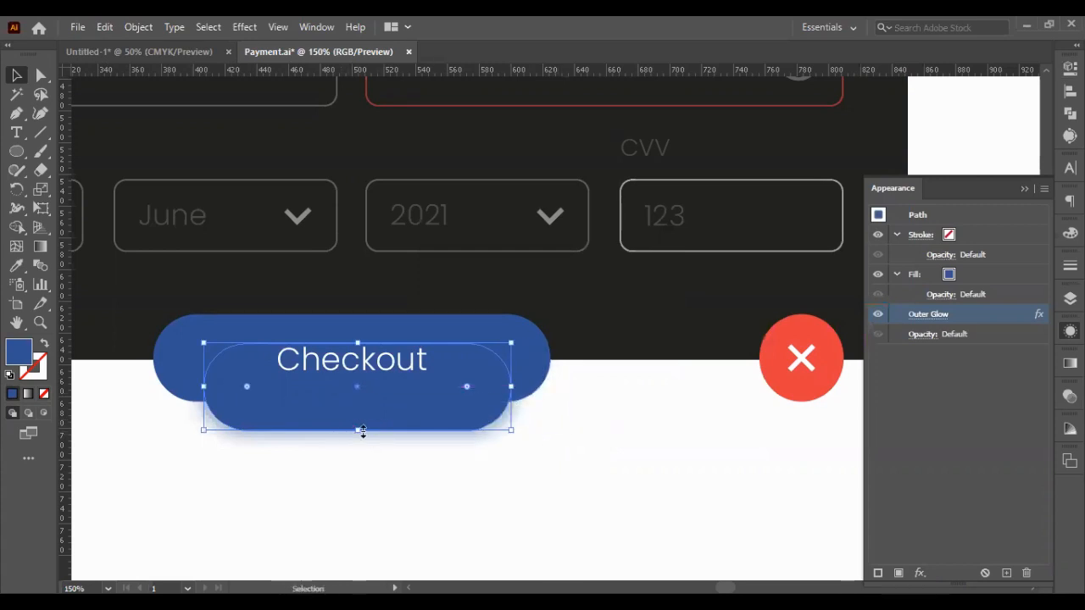
drag(359, 431, 357, 406)
click(1069, 69)
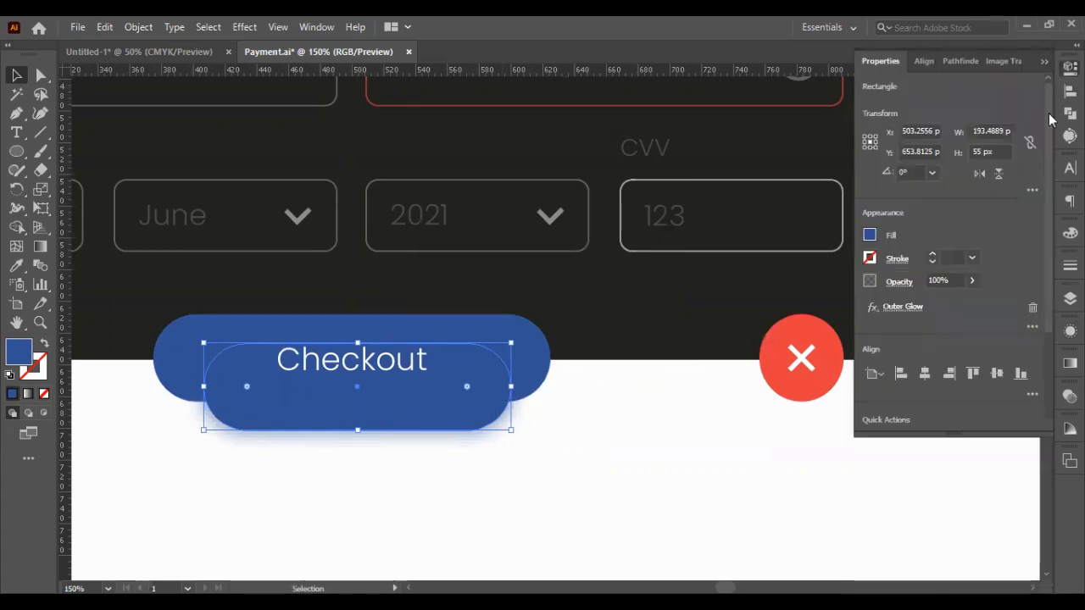
click(984, 151)
text(30)
key(Return)
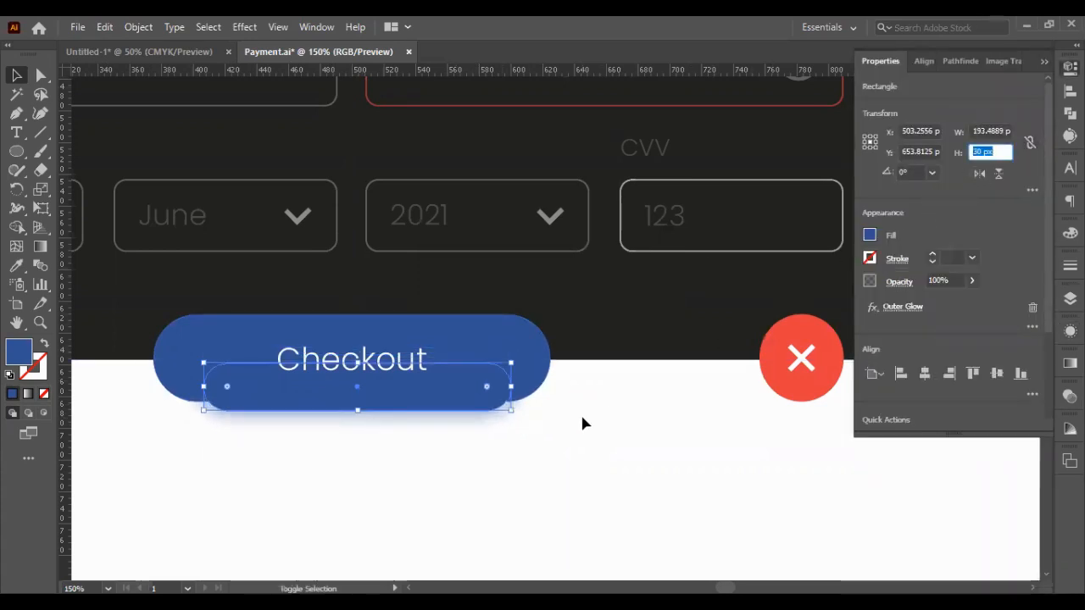
- Move the small glowing pill onto the Checkout button so that its lower edge meets the button's lower edge
drag(472, 415, 468, 385)
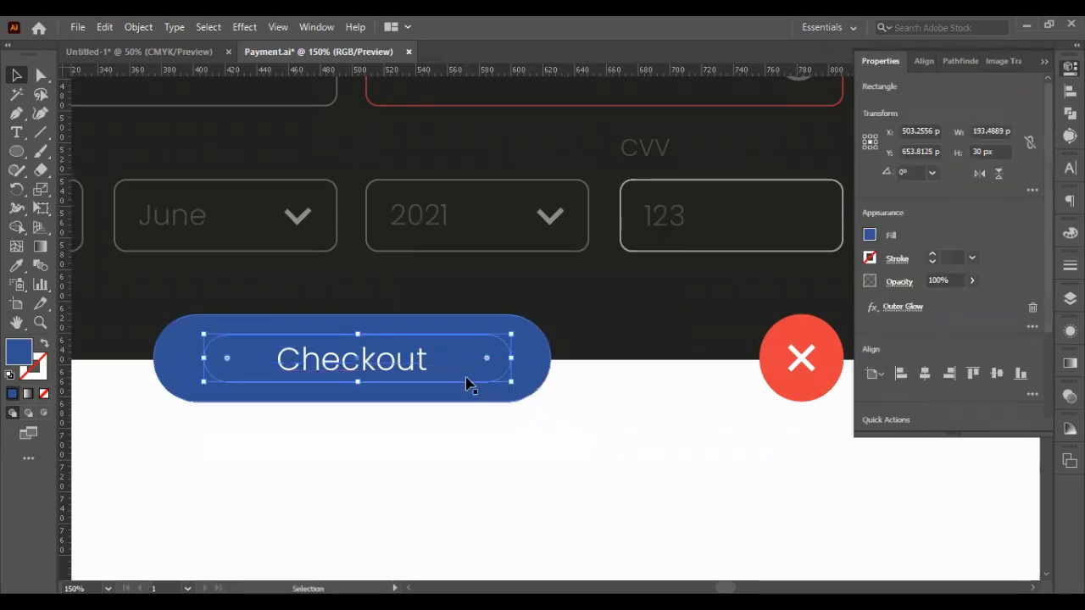
key(Down)
key(Down)
key(Down)
key(Down)
key(Down)
key(Down)
key(Down)
key(Down)
key(Down)
key(Down)
key(Down)
key(Down)
key(Down)
key(Down)
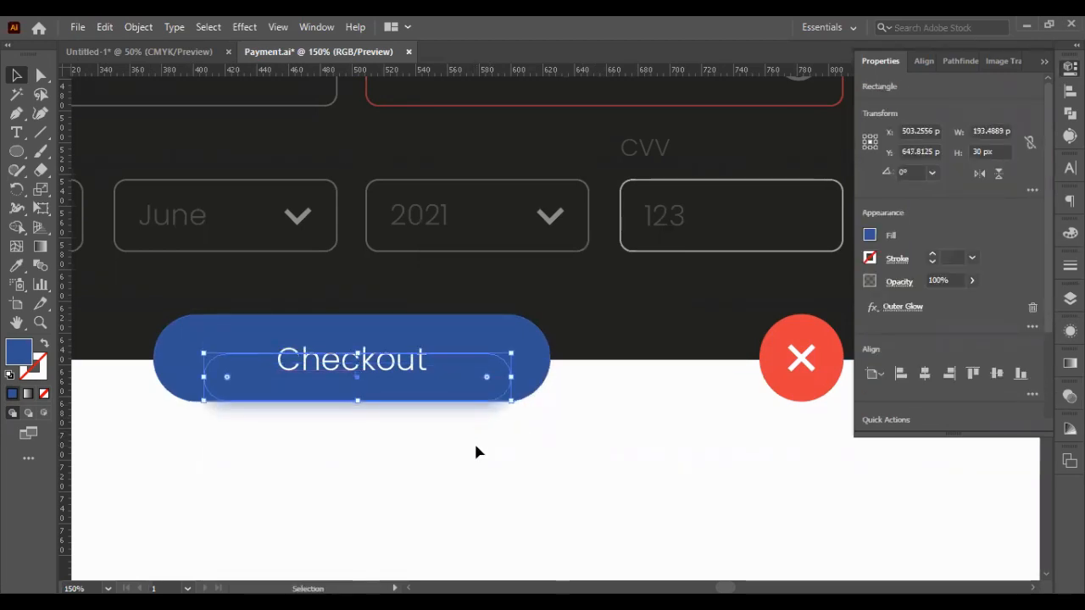
click(475, 448)
- Set the blur of the small pill's outer glow to 8 px
click(403, 411)
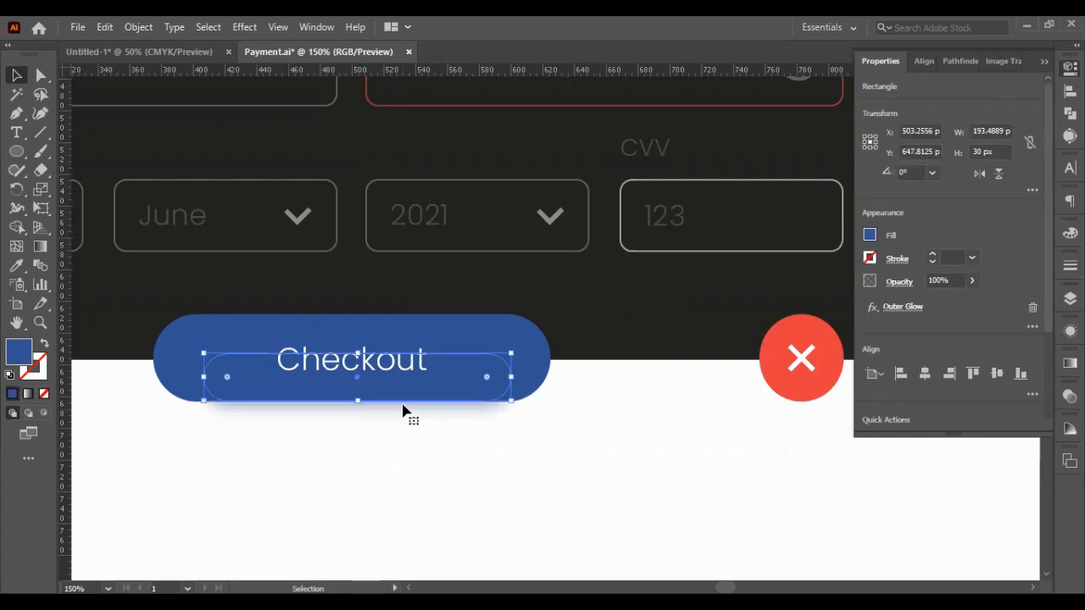
click(1070, 330)
click(983, 315)
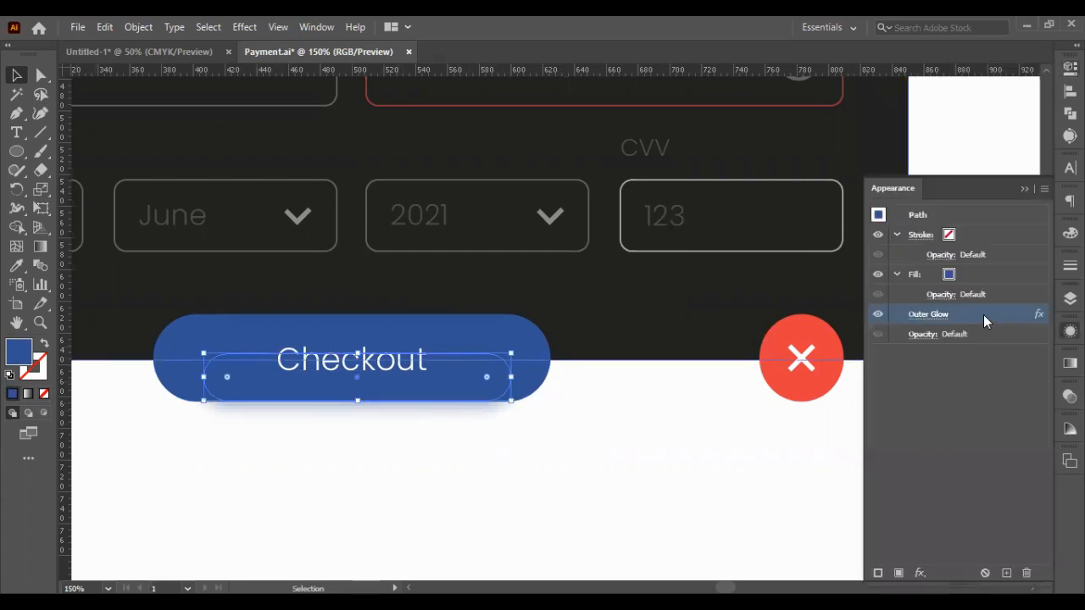
click(937, 314)
click(502, 318)
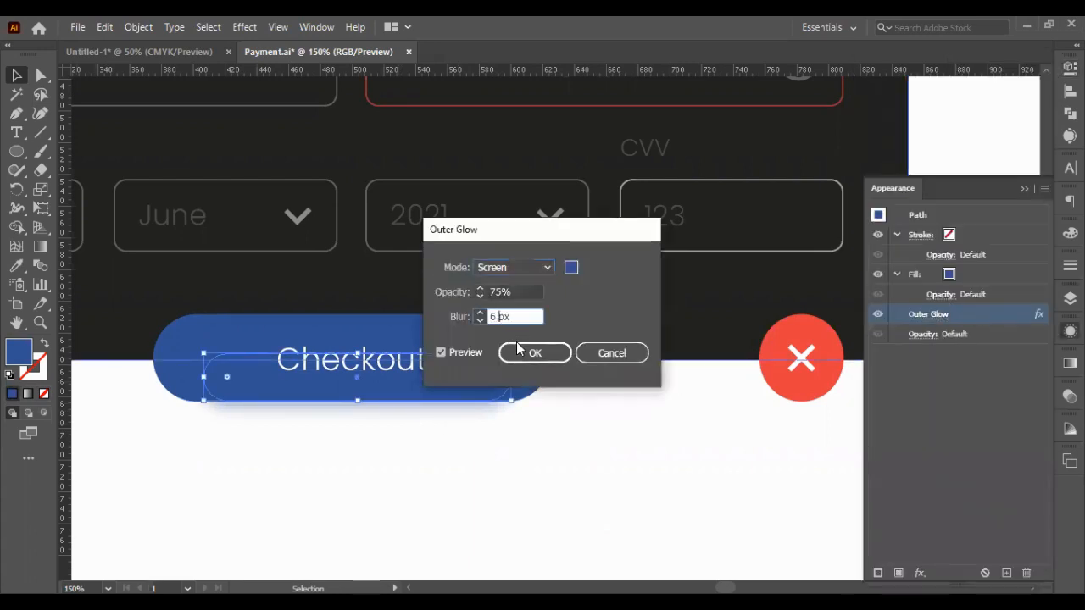
key(Up)
key(Up)
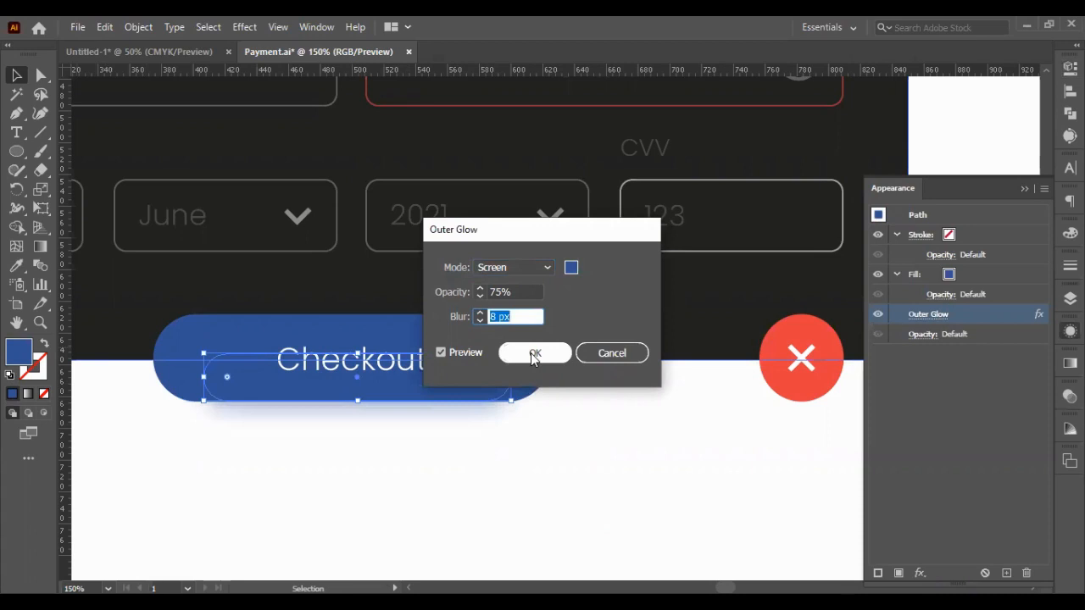
click(523, 356)
- Widen the glowing pill slightly at both ends and centre it horizontally on the Checkout button as the key object
drag(511, 376, 529, 378)
drag(203, 377, 186, 376)
shift+click(264, 333)
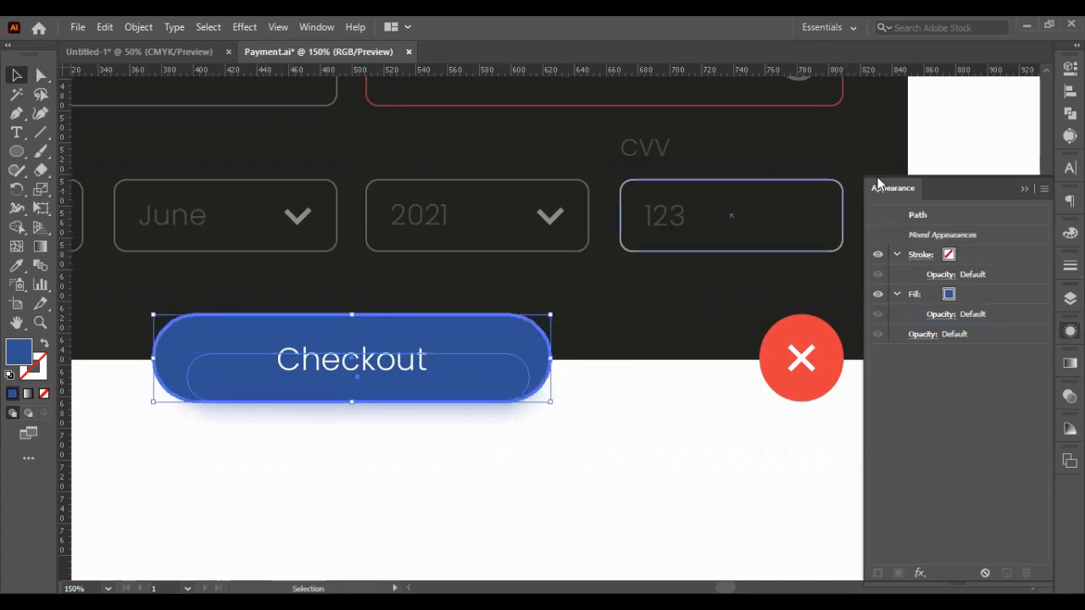
click(1070, 91)
click(913, 104)
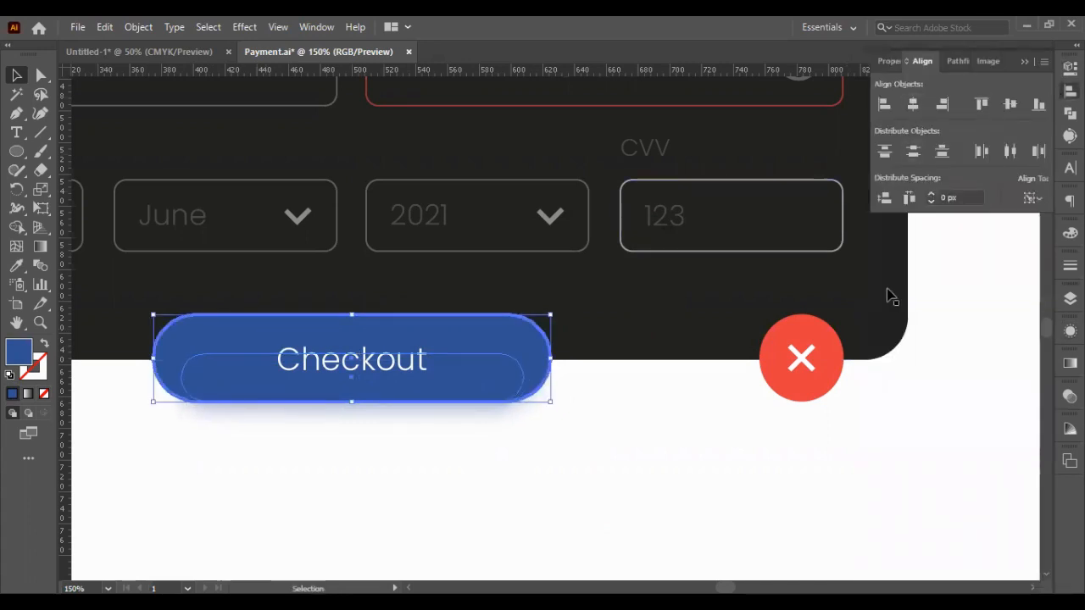
- Examine the glow beneath the Checkout button close up and within the whole card
click(876, 366)
scroll(474, 419, down, 1)
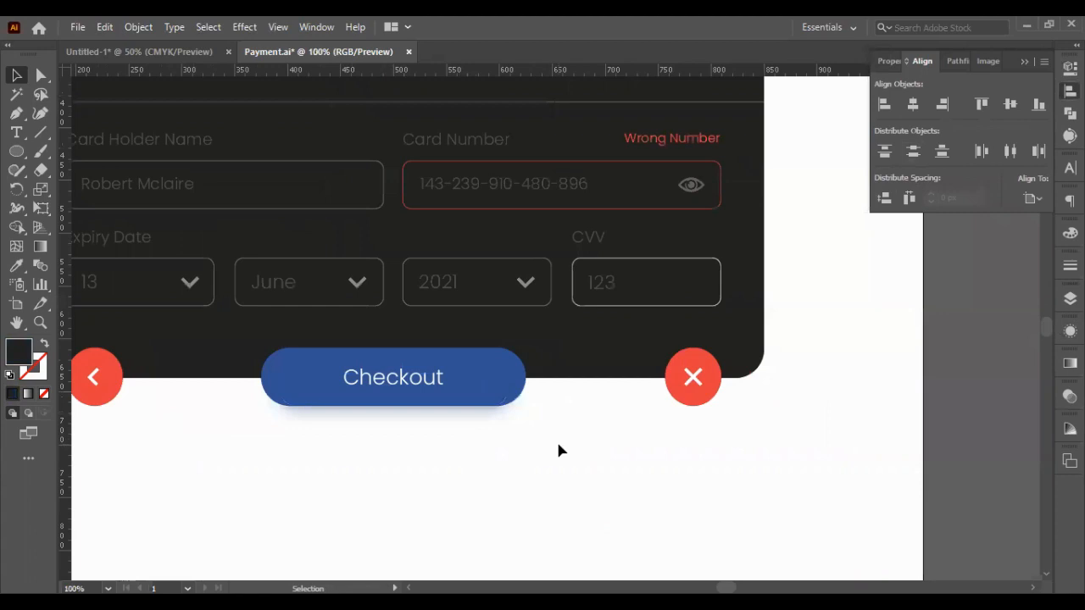
scroll(559, 449, down, 1)
scroll(548, 443, up, 1)
scroll(546, 439, up, 1)
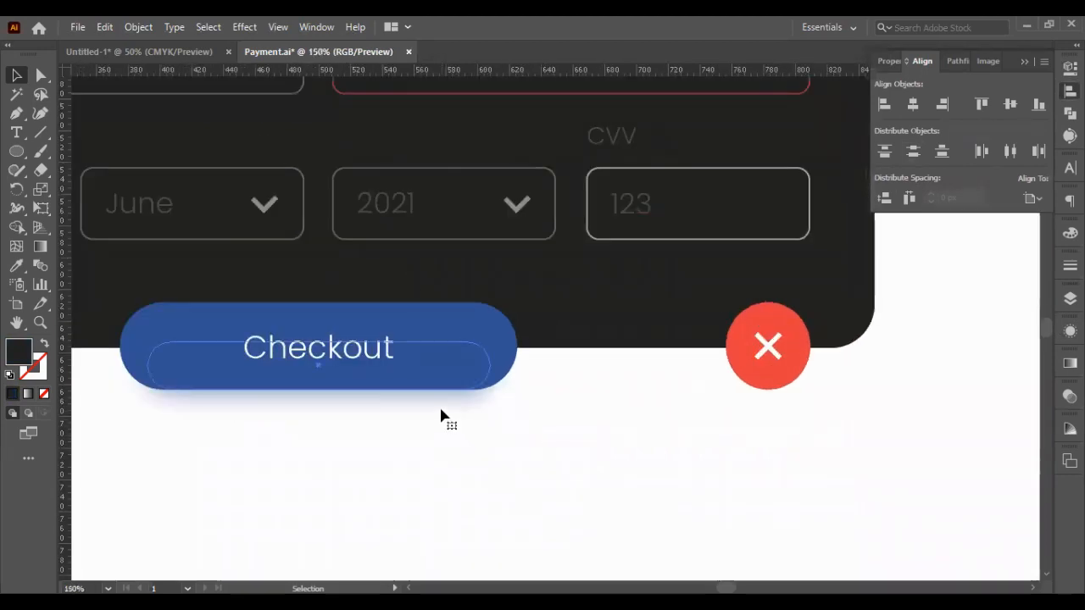
click(314, 341)
drag(314, 333, 319, 318)
click(519, 433)
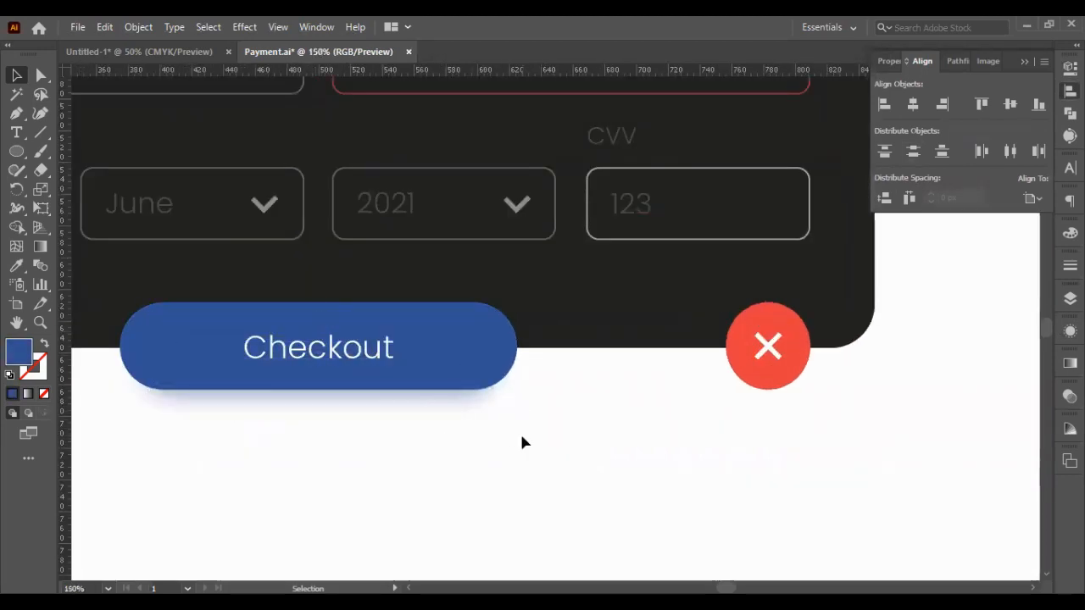
scroll(433, 370, up, 1)
scroll(450, 498, down, 1)
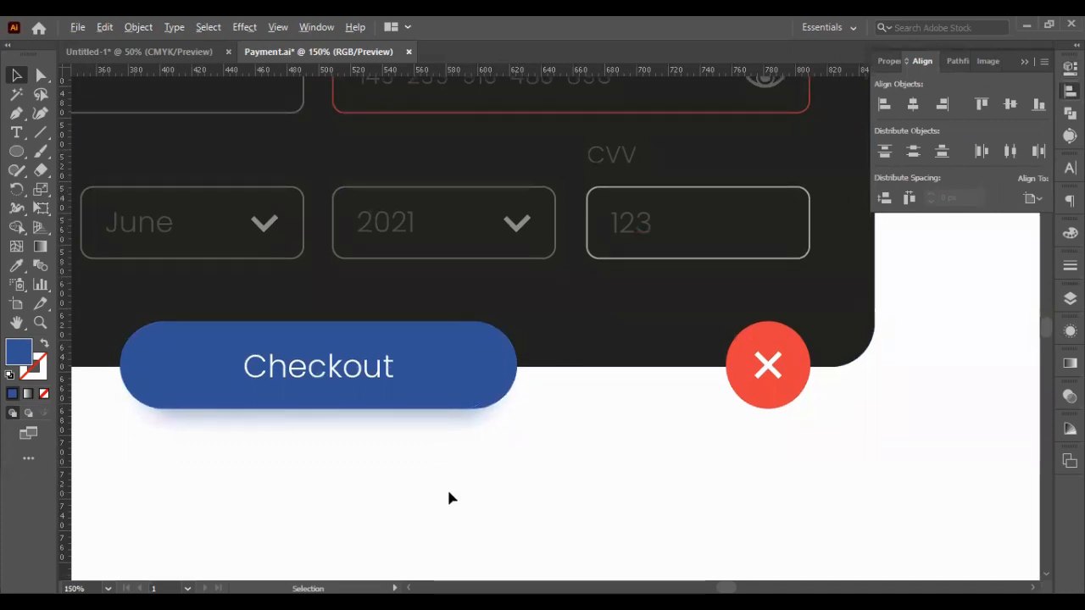
scroll(450, 498, down, 1)
scroll(699, 438, down, 1)
scroll(770, 395, up, 1)
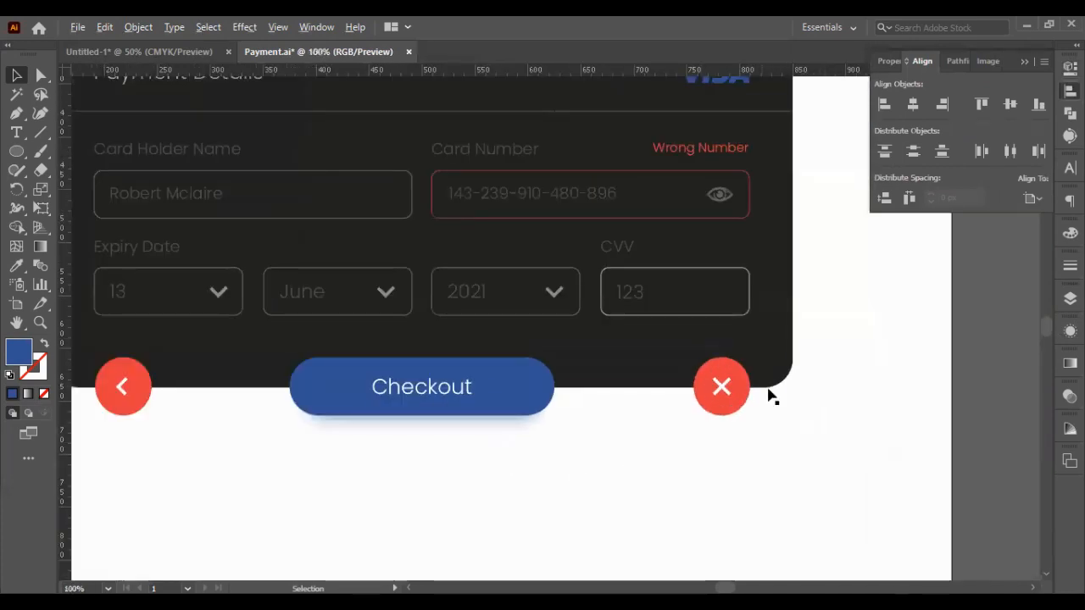
- Copy the red close button circle below the card and apply an Outer Glow in Screen mode with 75% opacity and 8 px blur
click(741, 400)
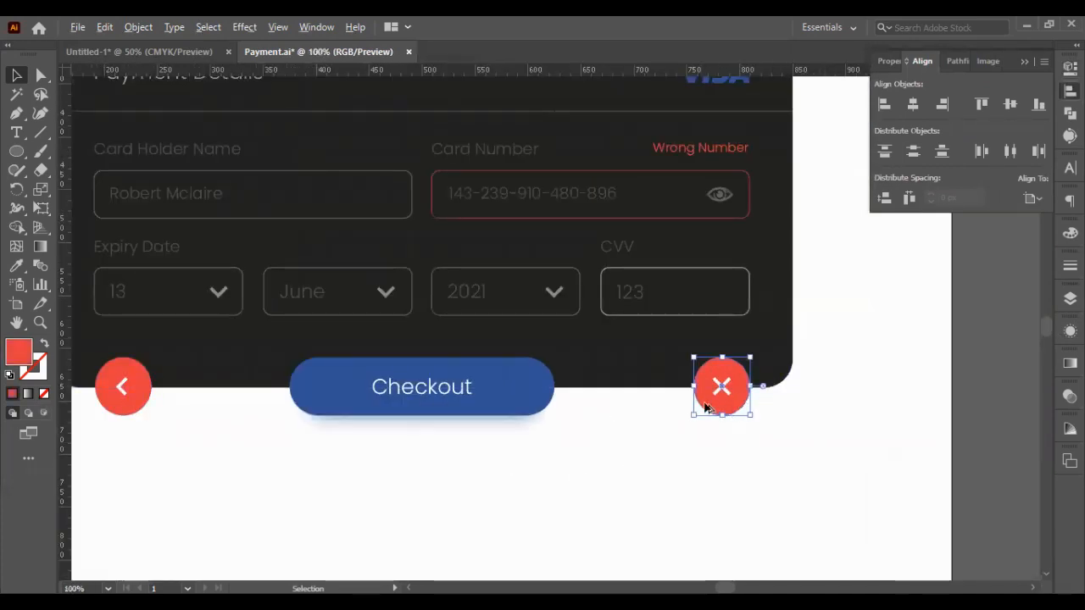
drag(705, 407, 644, 460)
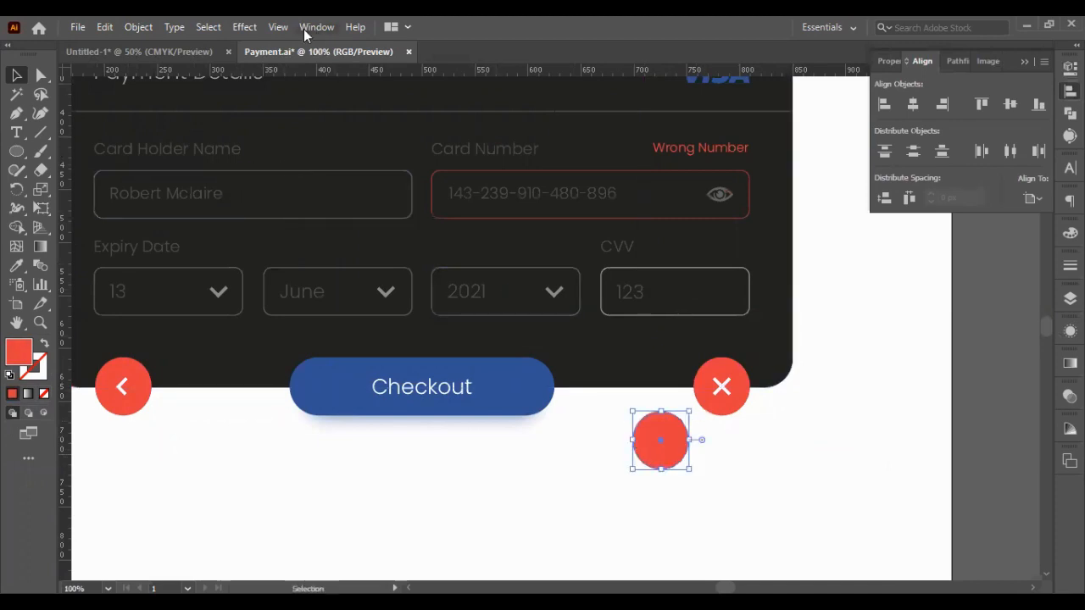
click(246, 28)
mouse_move(359, 208)
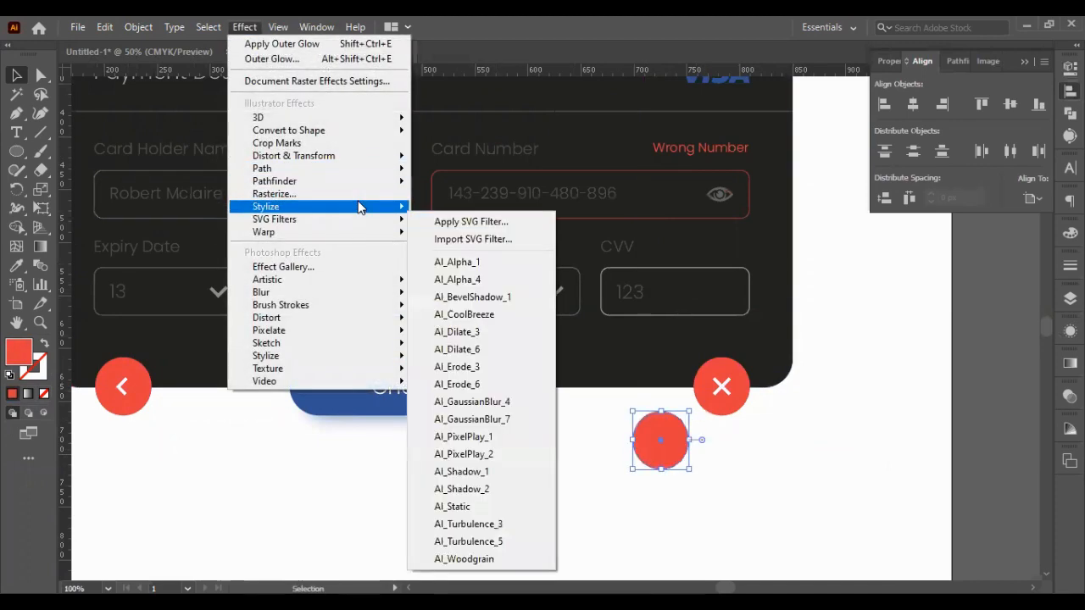
click(508, 258)
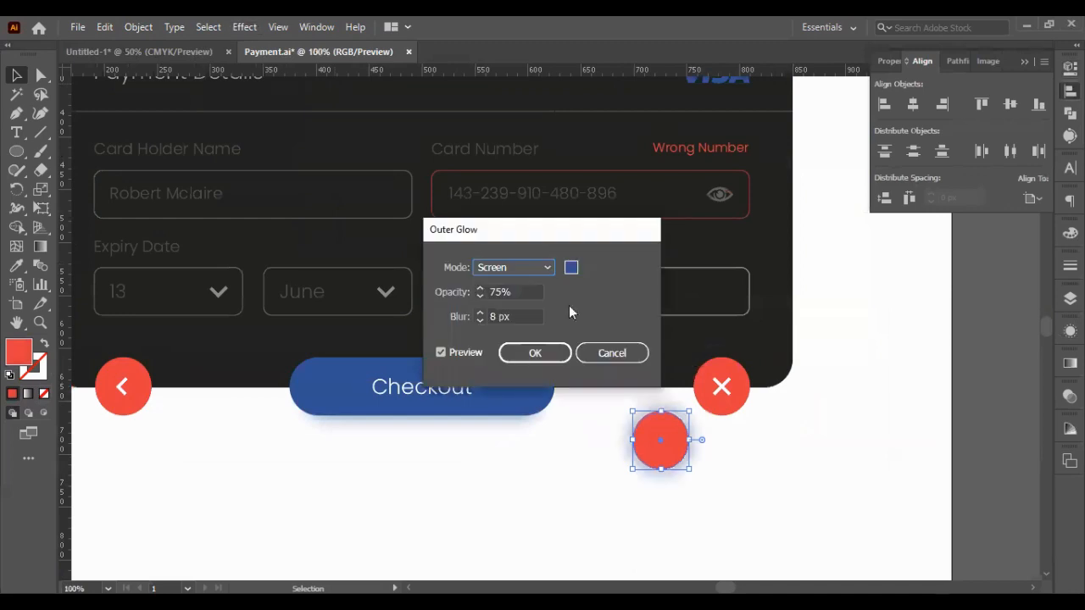
click(552, 351)
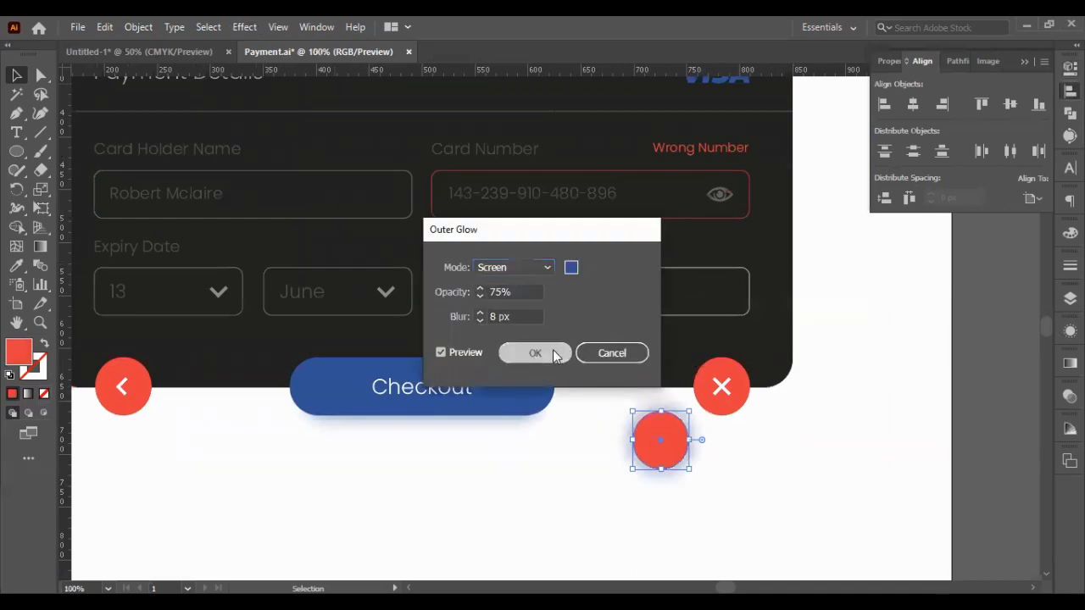
- Change the copied circle's outer glow colour to its own red fill colour, ea3939
double_click(25, 350)
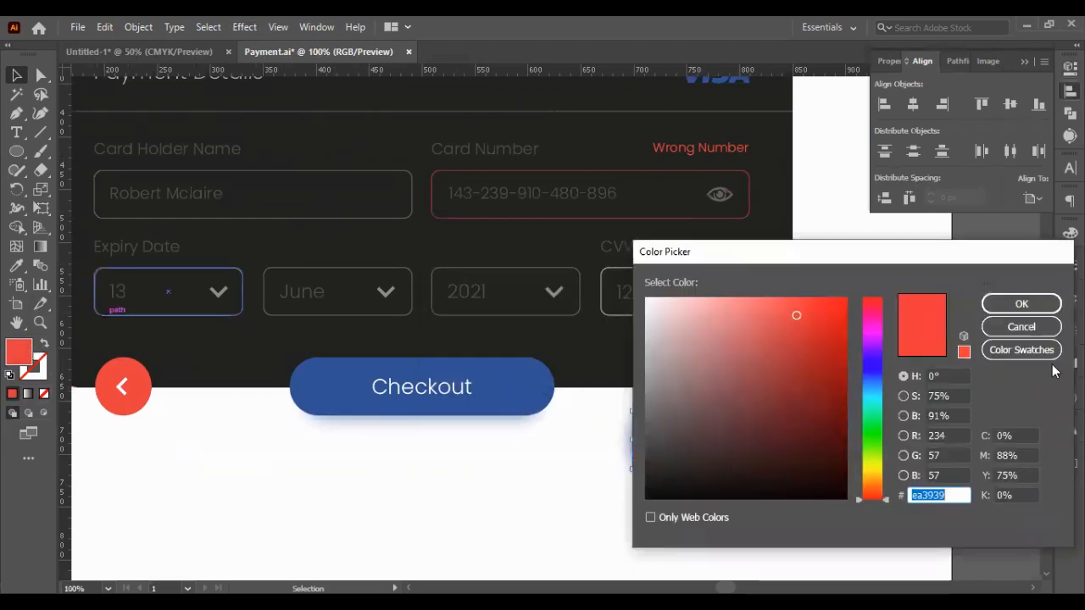
click(1021, 304)
key(shift+F6)
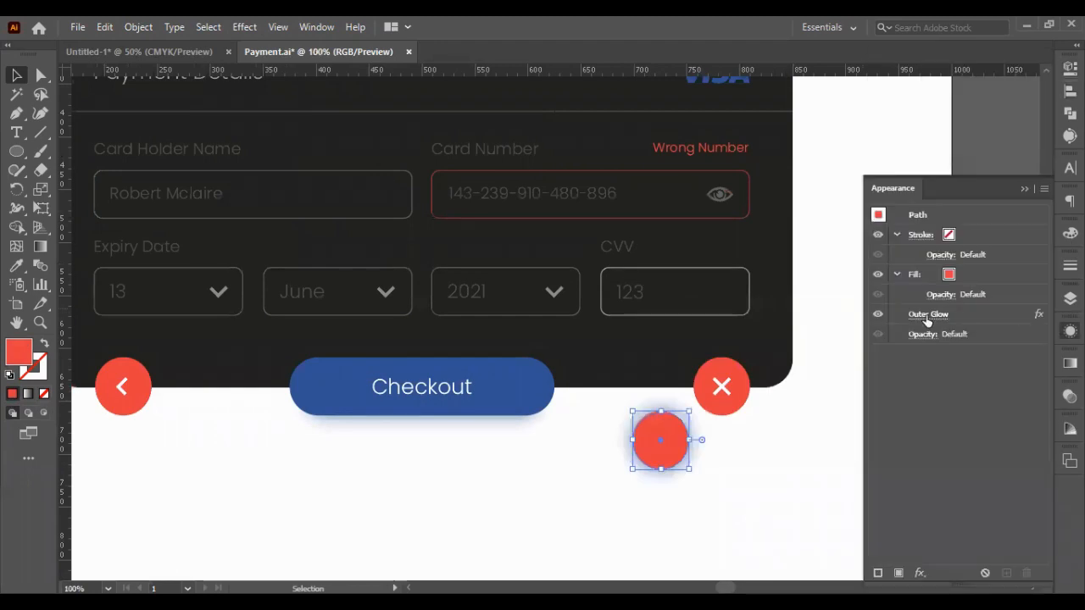
click(927, 315)
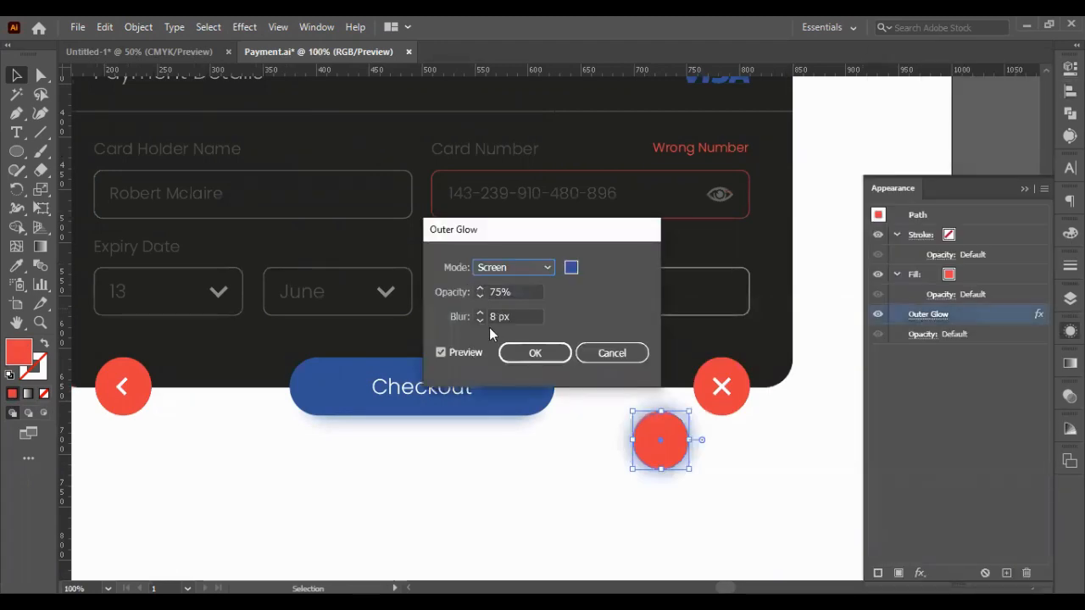
click(568, 269)
text(ea3939)
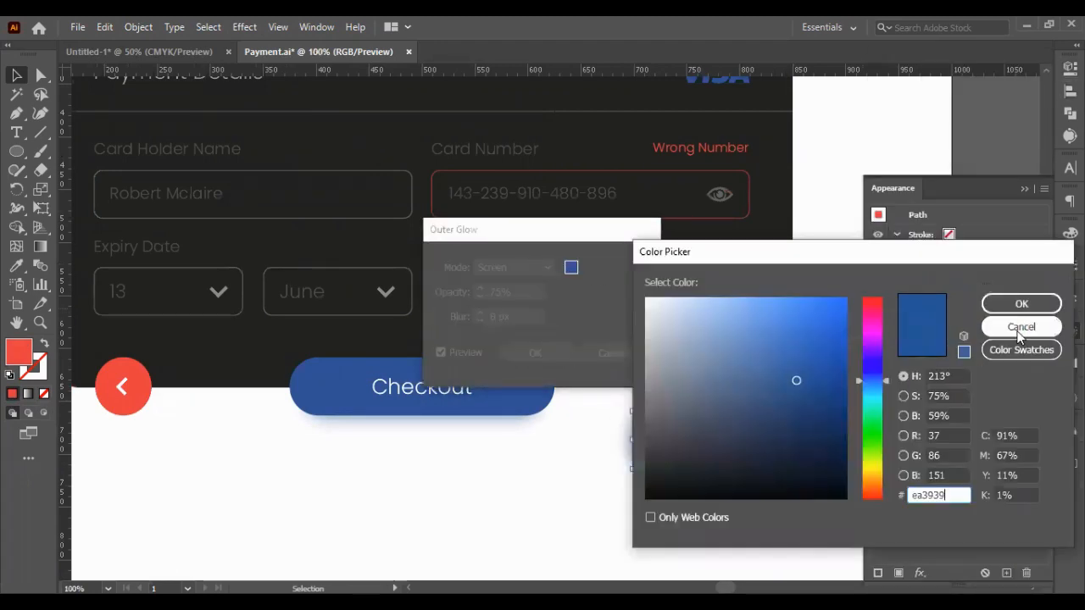
click(1021, 308)
click(534, 354)
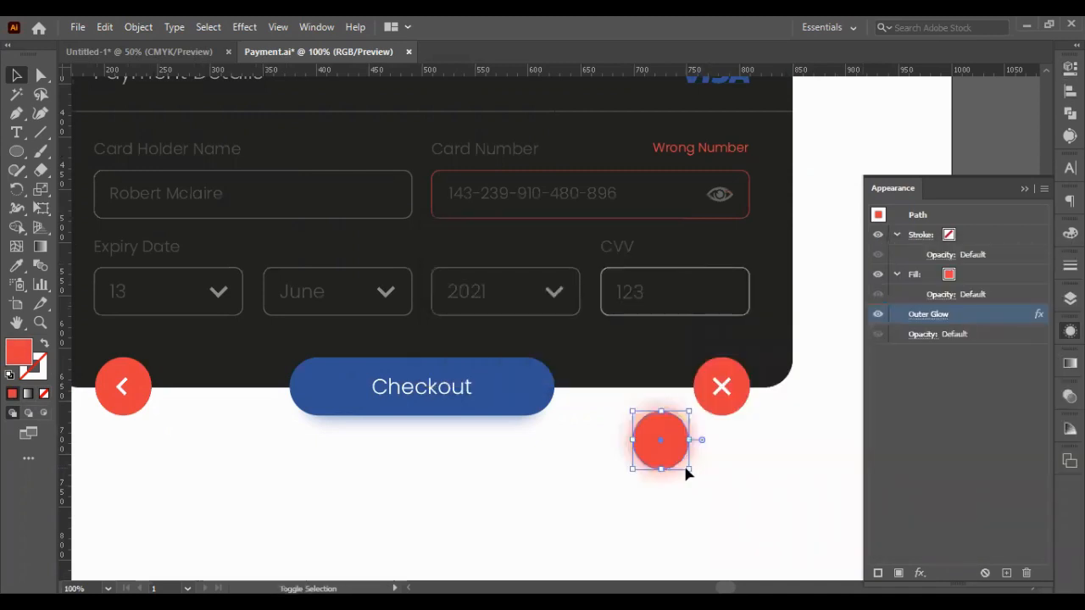
- Shrink the glowing circle to about 31 px, move it to the close button's lower edge and centre it horizontally on the button
drag(688, 470, 722, 395)
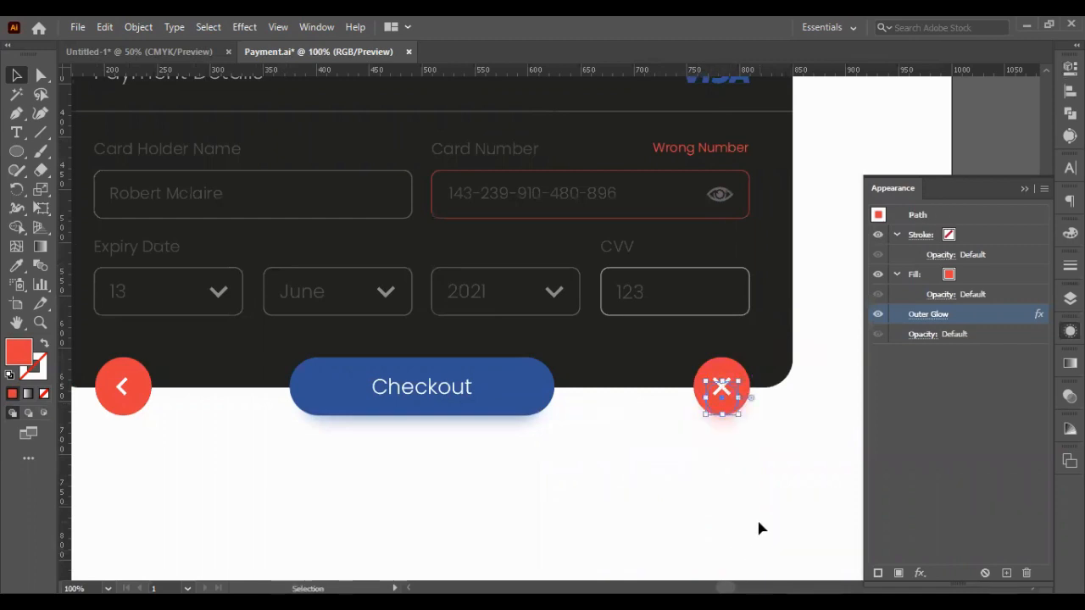
click(757, 505)
key(ctrl+z)
shift+click(725, 373)
click(726, 373)
click(1068, 91)
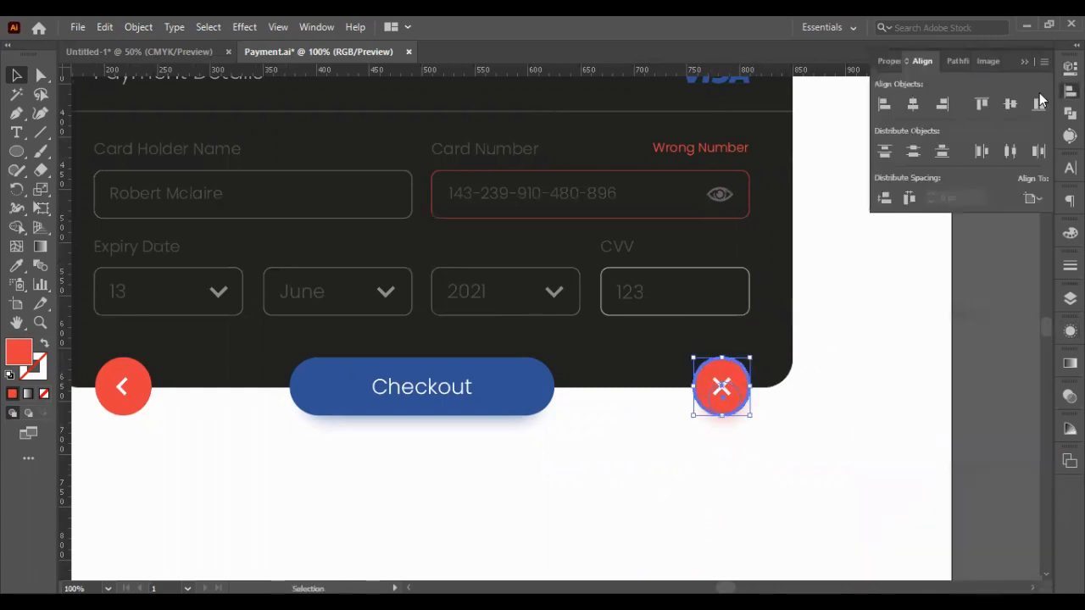
click(1025, 63)
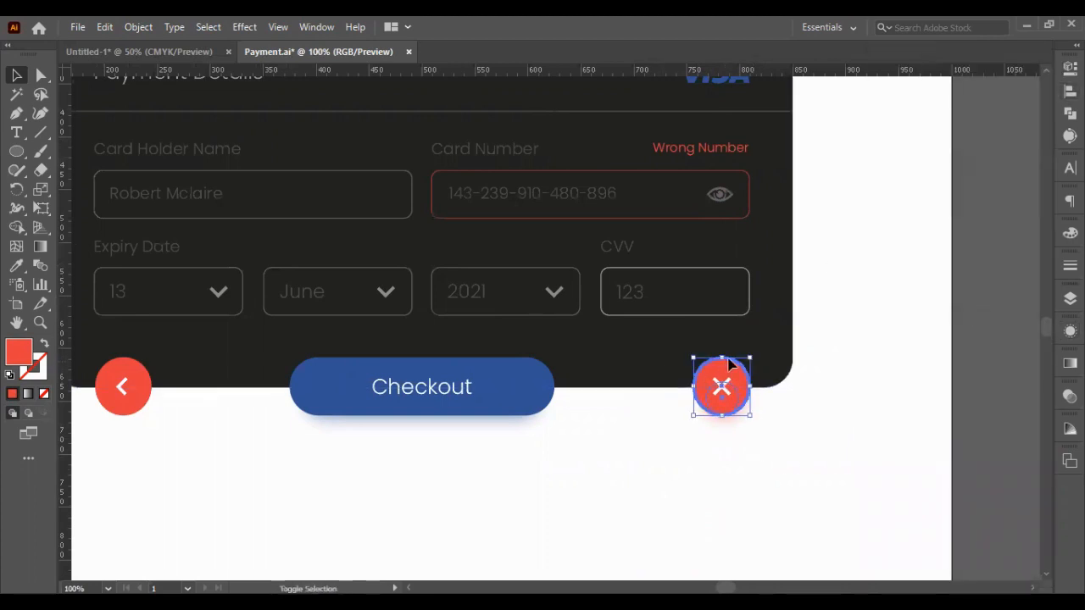
shift+click(724, 366)
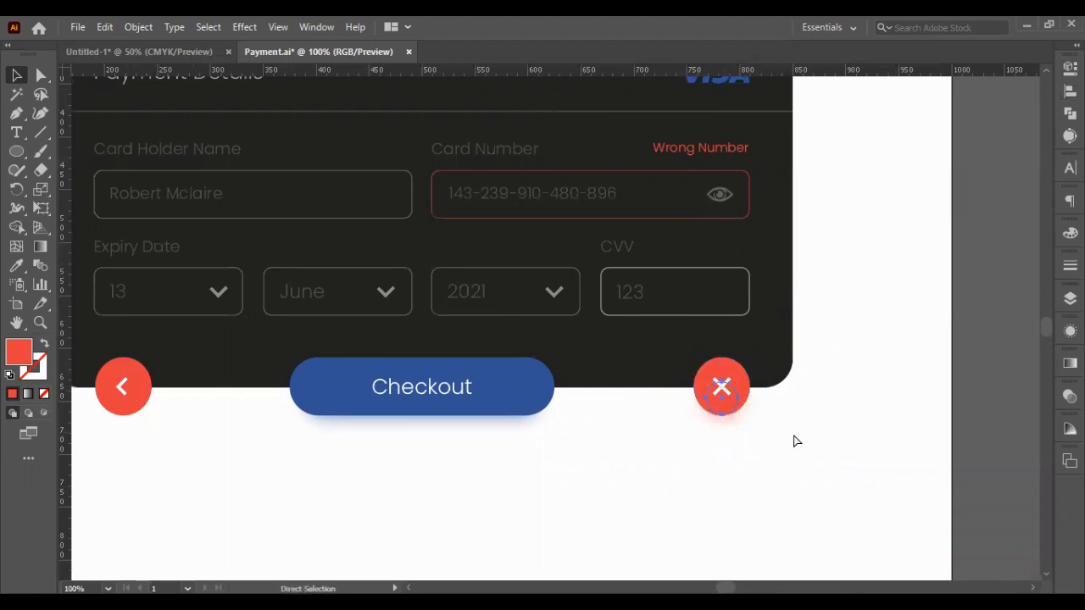
- Paste a copy of the small glowing circle in front and shift it horizontally about 560 px onto the back button
key(ctrl+c)
key(ctrl+f)
key(shift+Left)
key(shift+Left)
key(shift+Left)
key(shift+Left)
key(shift+Left)
key(shift+Left)
key(shift+Left)
key(shift+Left)
key(shift+Left)
key(shift+Left)
key(shift+Left)
key(shift+Left)
key(shift+Left)
key(shift+Left)
key(shift+Left)
key(shift+Left)
key(shift+Left)
key(shift+Left)
key(shift+Left)
key(shift+Left)
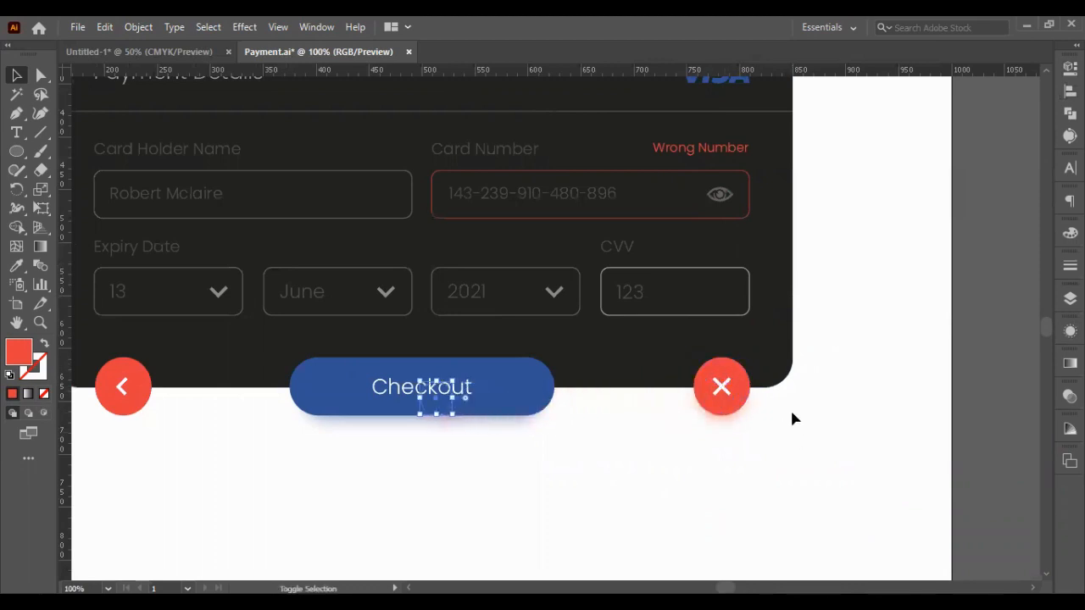
key(shift+Left)
key(shift+Left)
key(shift+Left)
key(shift+Left)
key(shift+Left)
key(shift+Left)
key(shift+Left)
key(shift+Left)
key(shift+Left)
key(shift+Left)
key(shift+Left)
key(shift+Left)
key(shift+Left)
key(shift+Left)
key(shift+Left)
key(shift+Left)
key(shift+Left)
key(shift+Left)
key(shift+Left)
key(shift+Left)
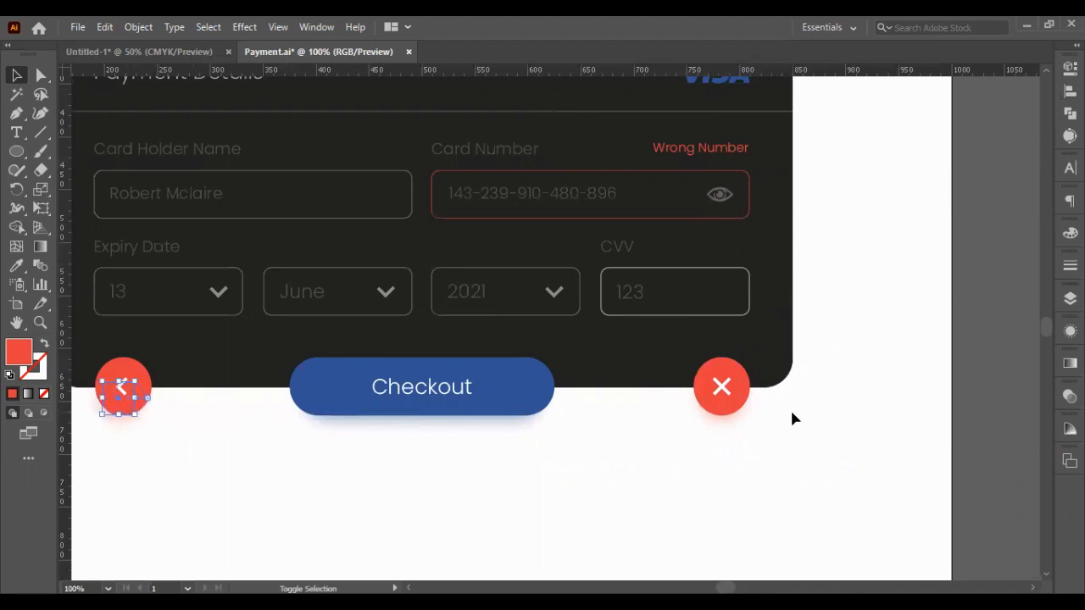
key(shift+Right)
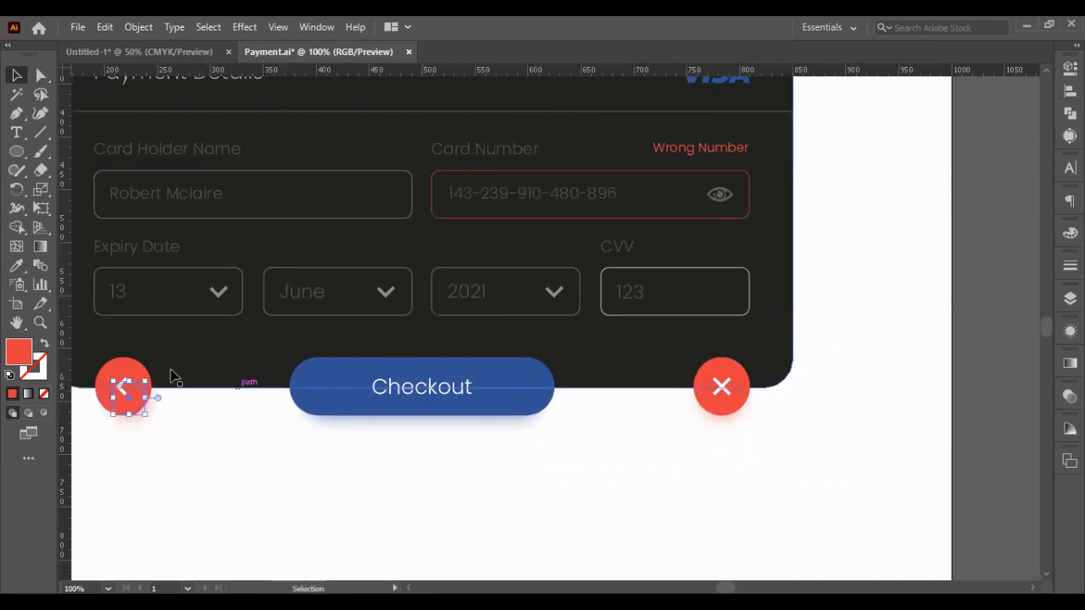
- Centre the copied glowing circle horizontally on the back button, using the button as the key object
shift+click(115, 373)
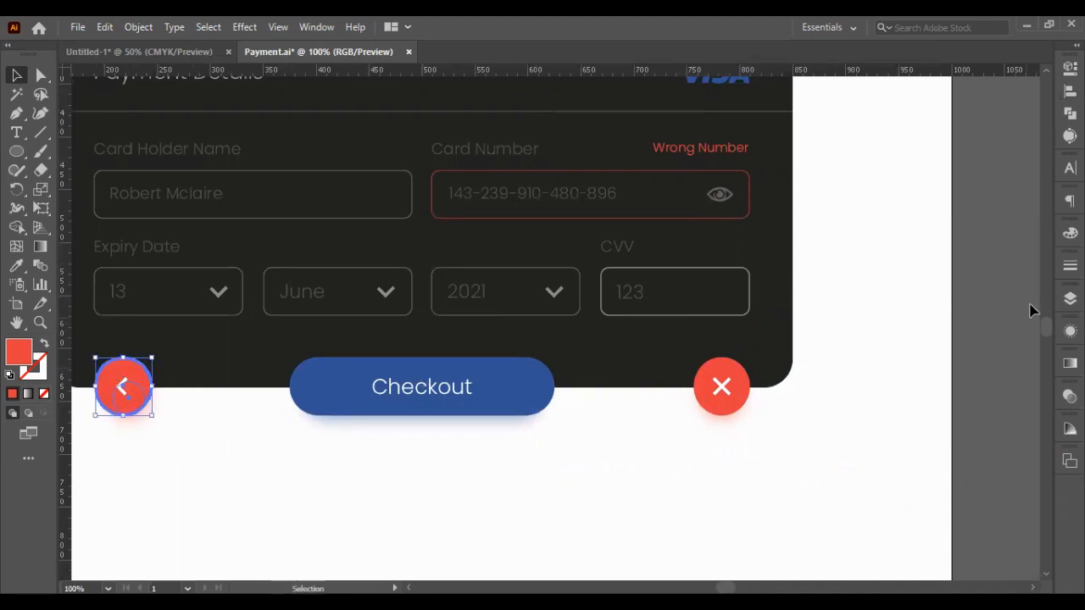
click(1069, 91)
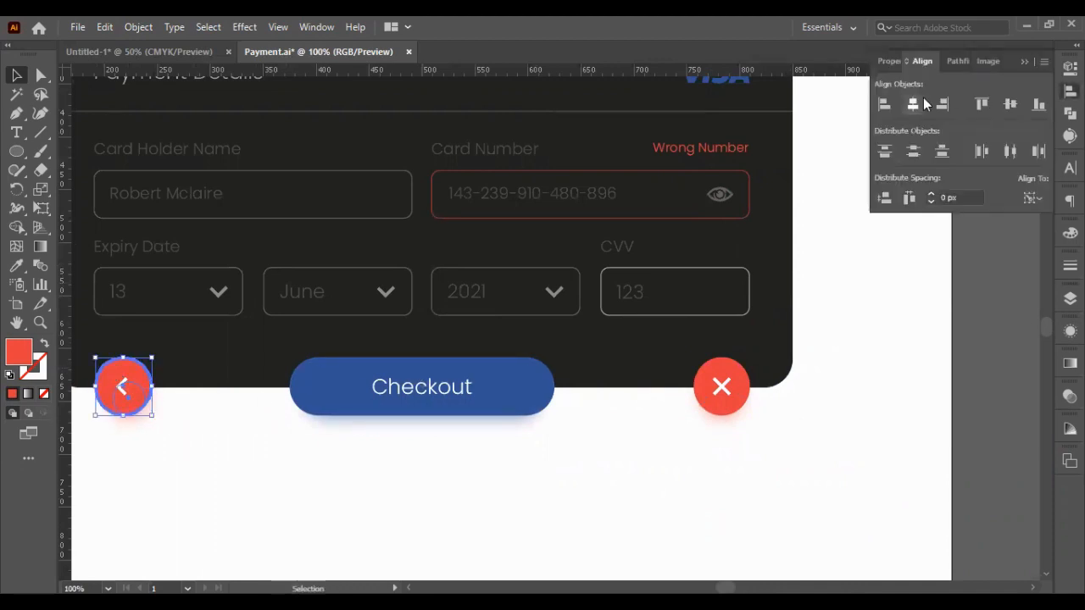
click(815, 481)
click(1026, 61)
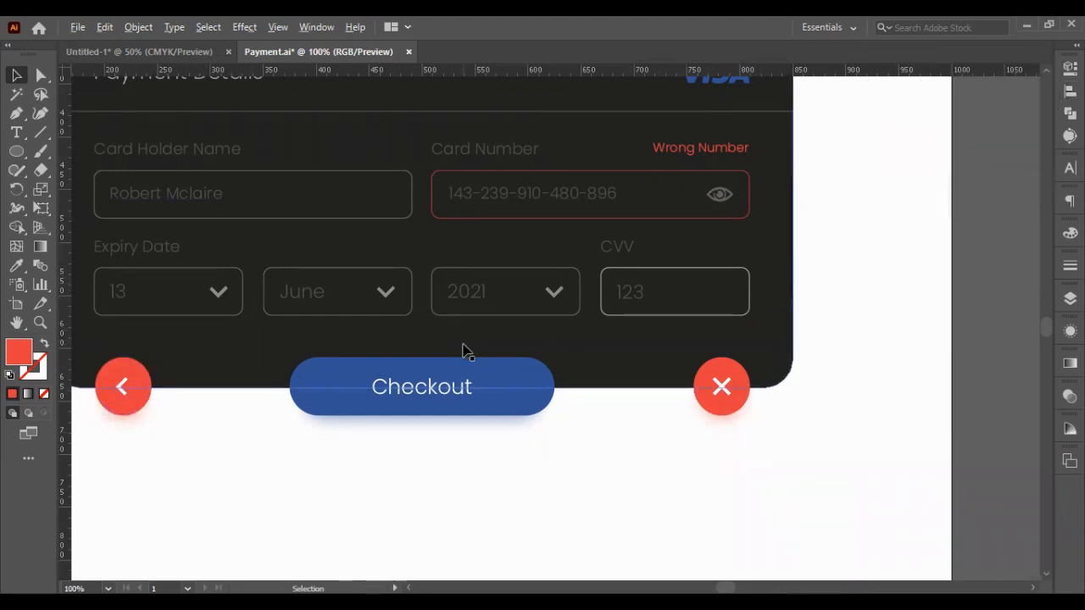
- Save the payment card document with the finished button glows
scroll(464, 350, down, 1)
scroll(563, 455, up, 2)
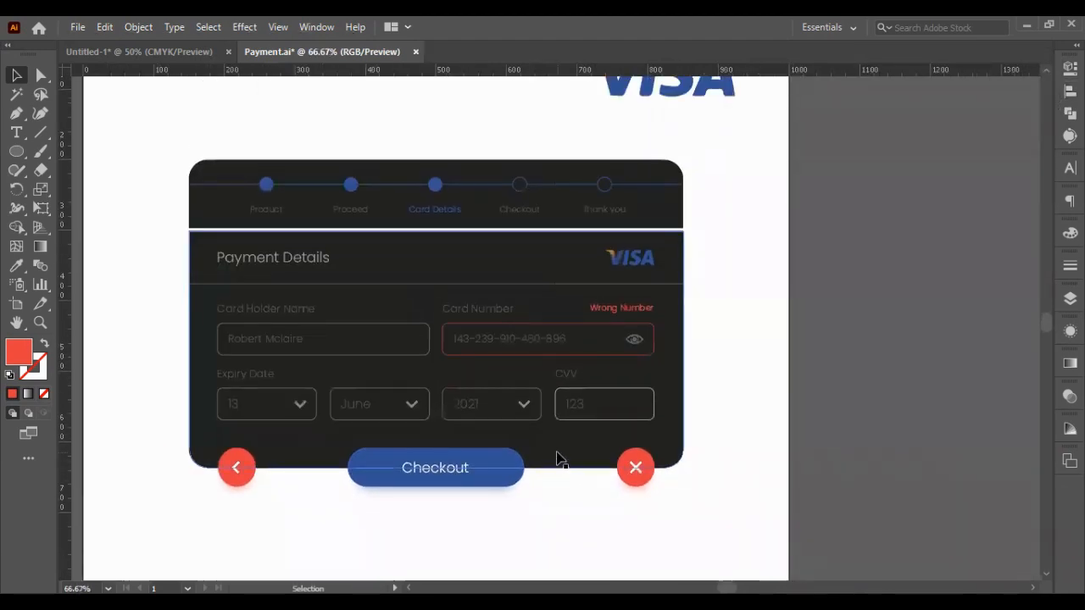
key(ctrl+s)
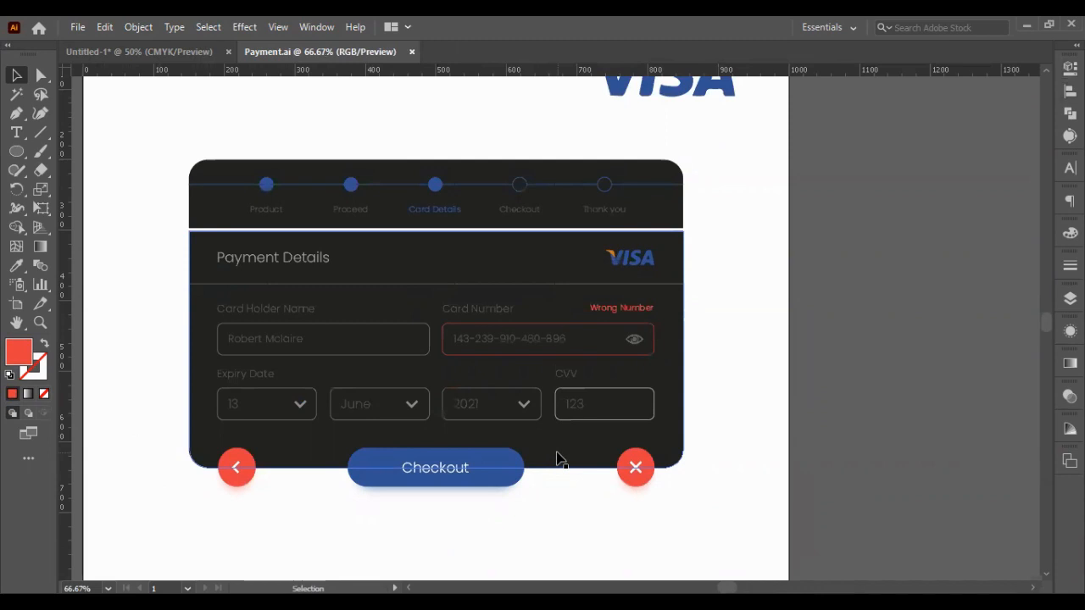
- Examine the finished payment card as a whole and close up, including its progress bar, input boxes and glowing buttons
click(966, 505)
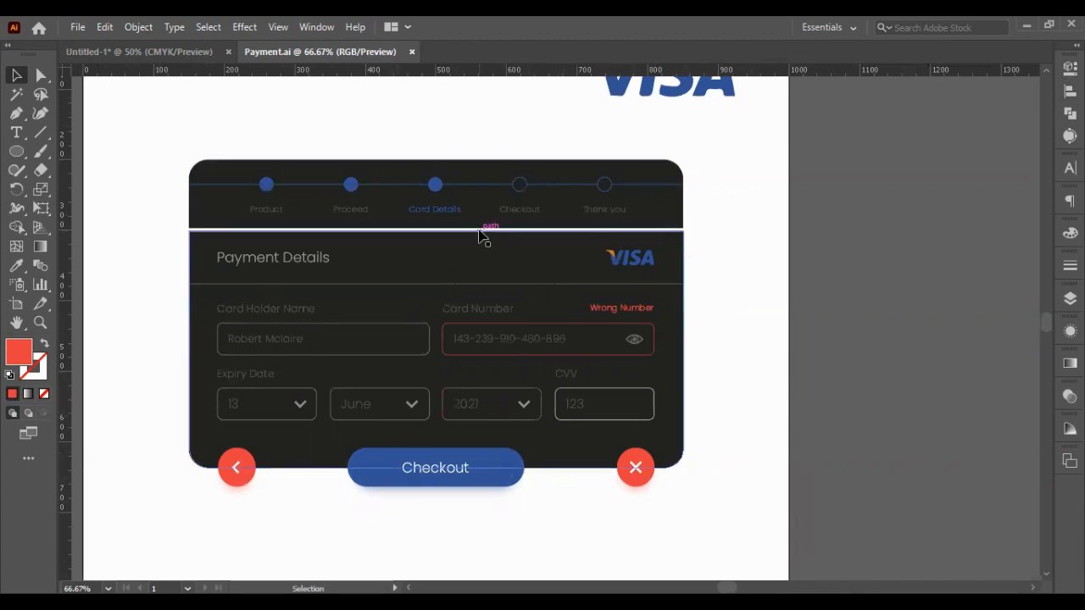
scroll(479, 236, down, 2)
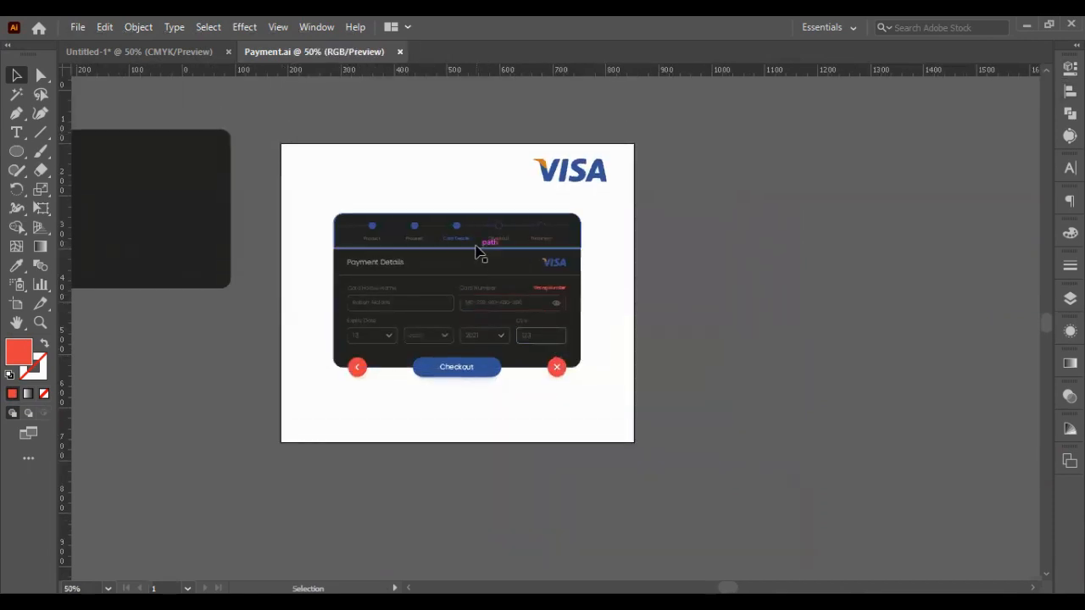
scroll(479, 247, up, 2)
scroll(452, 257, down, 2)
scroll(455, 267, up, 1)
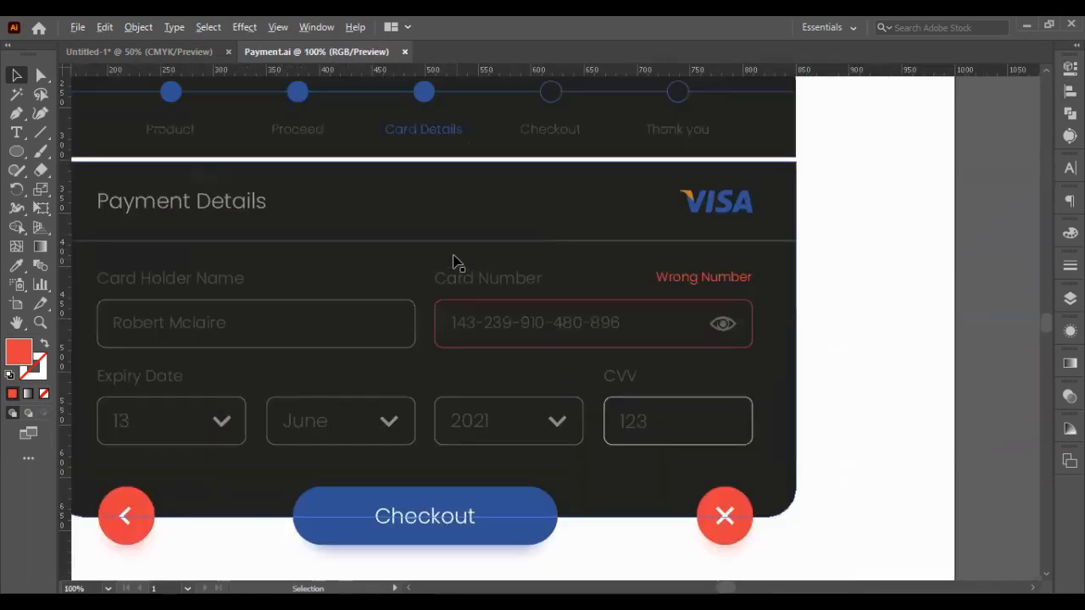
scroll(443, 270, down, 2)
scroll(439, 263, up, 2)
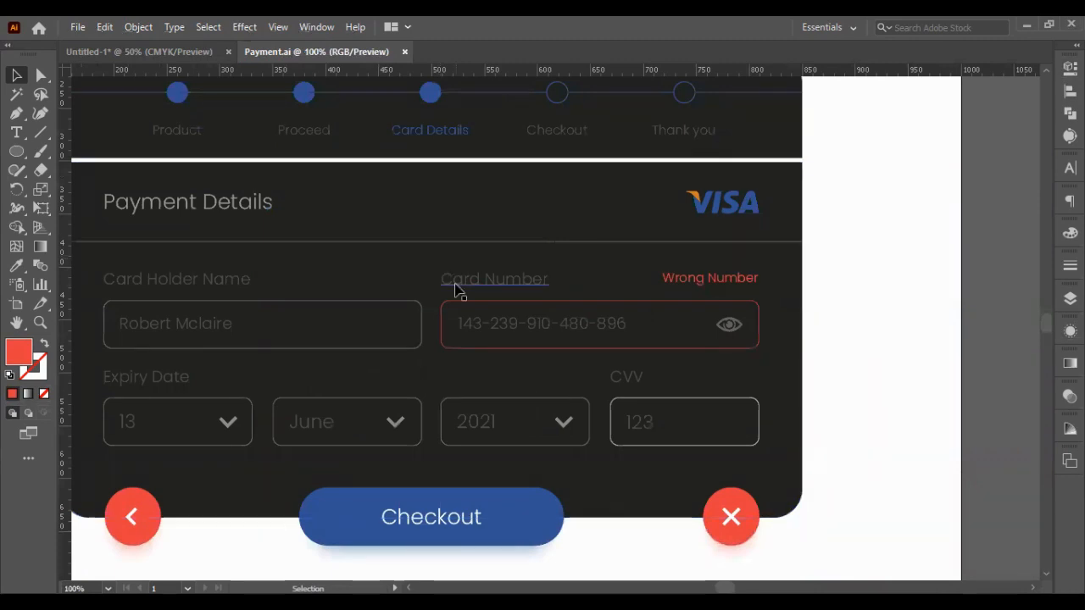
scroll(479, 280, down, 1)
scroll(475, 246, up, 3)
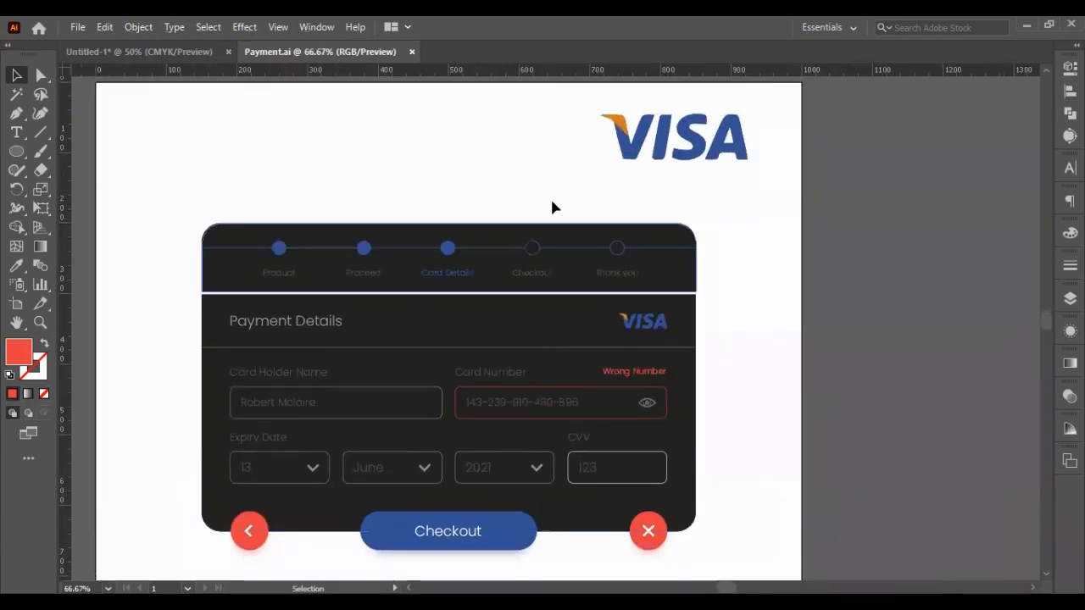
scroll(551, 217, down, 1)
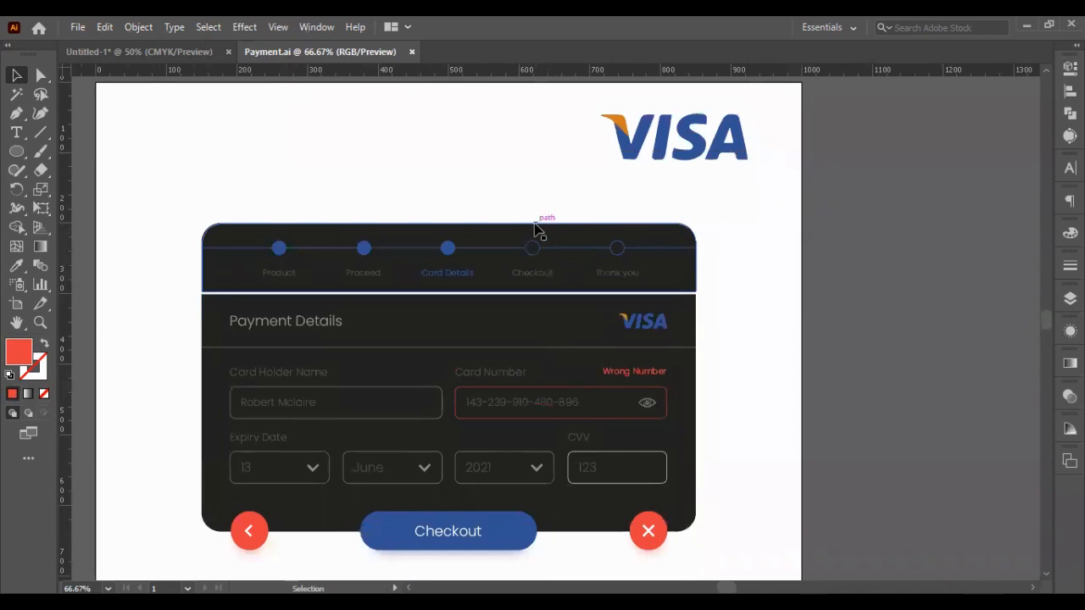